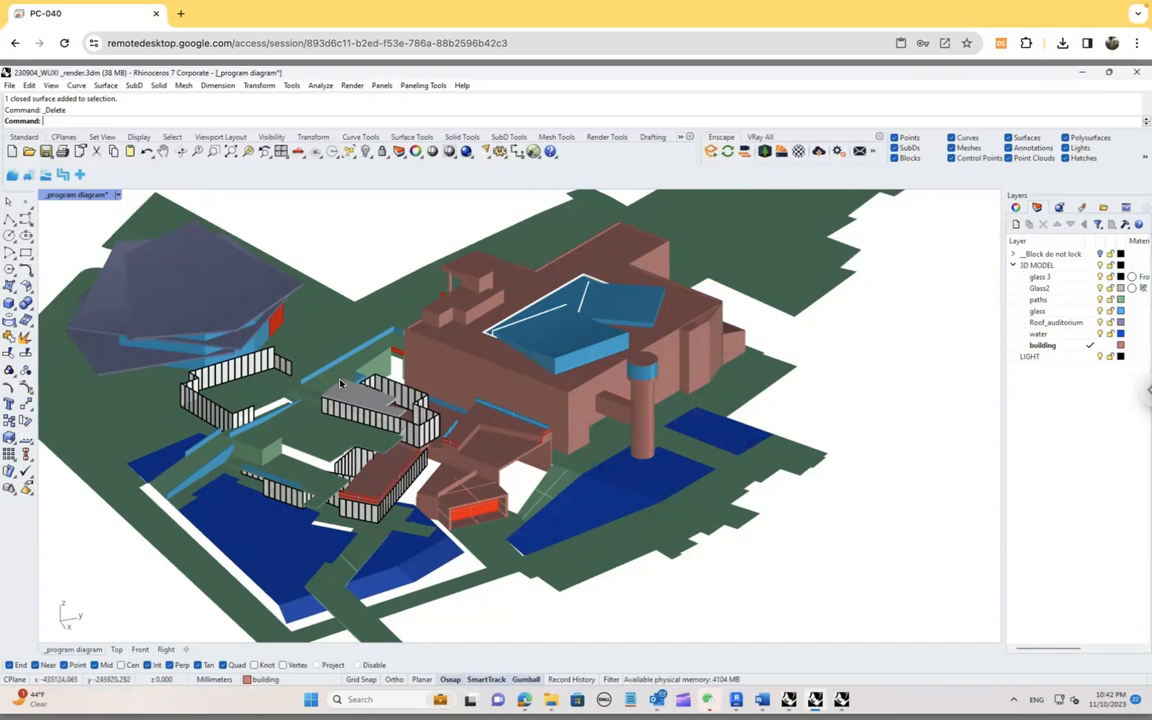
Step: Examine the site model's buildings, paths and pools from several angles and locate its 3D MODEL layer group
right_click_drag(338, 383, 346, 329)
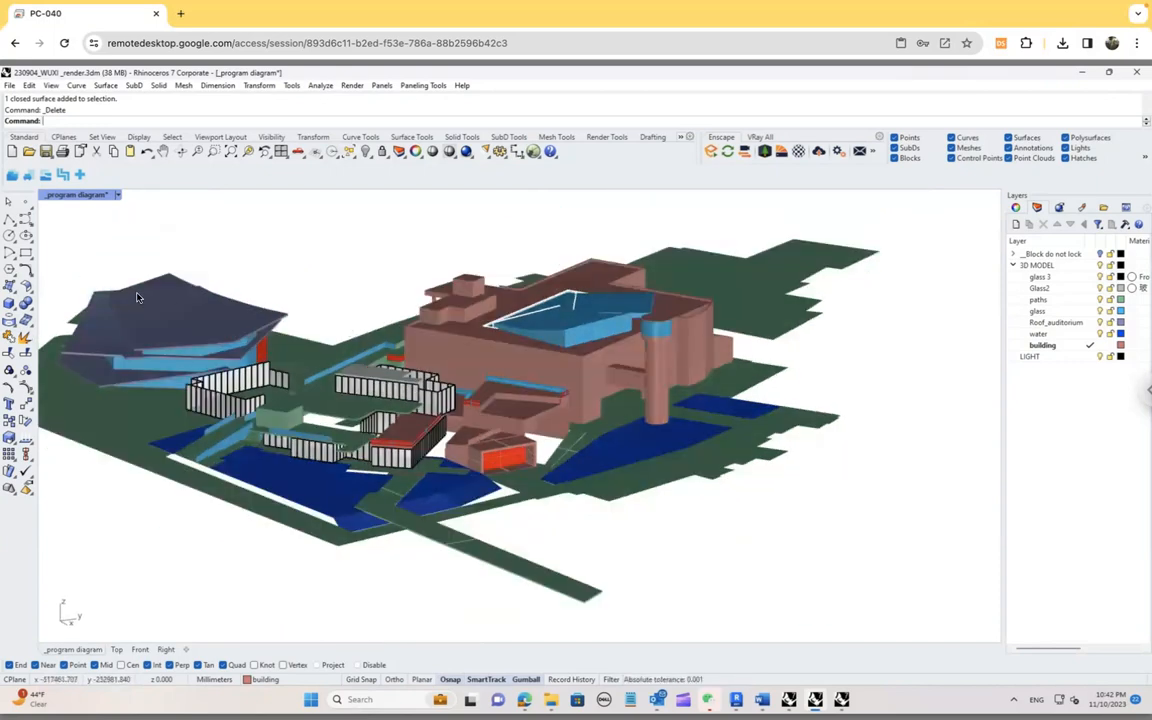
scroll(138, 296, "up", 2)
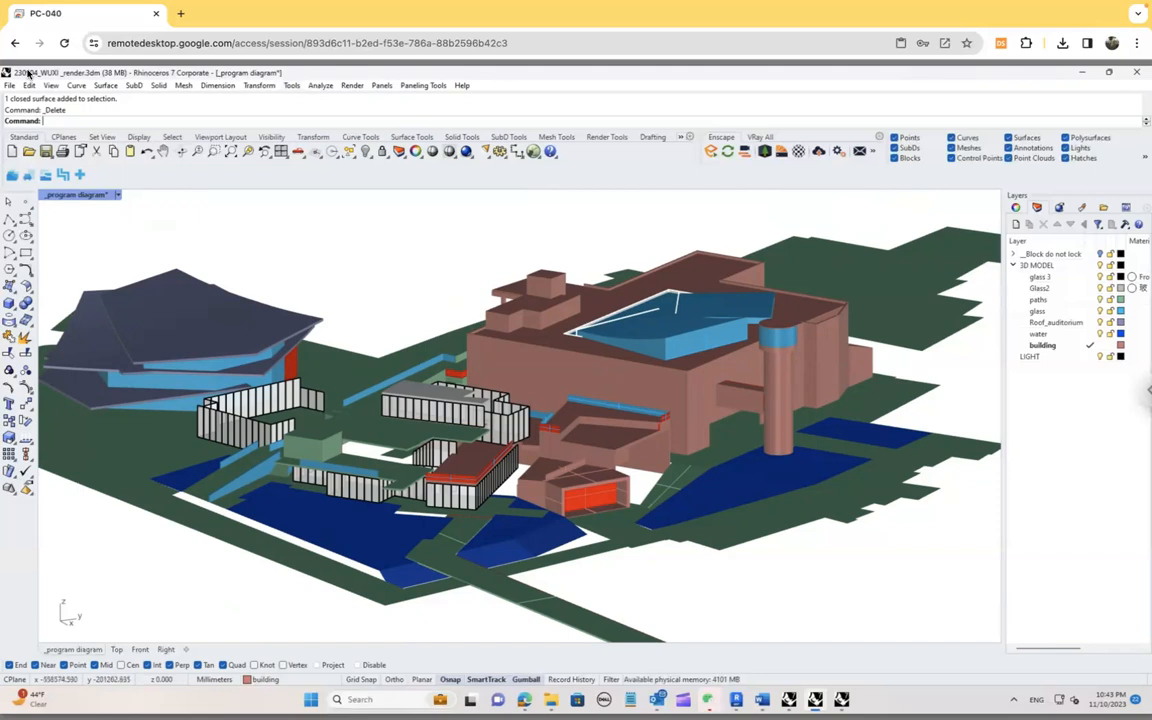
scroll(355, 322, "up", 2)
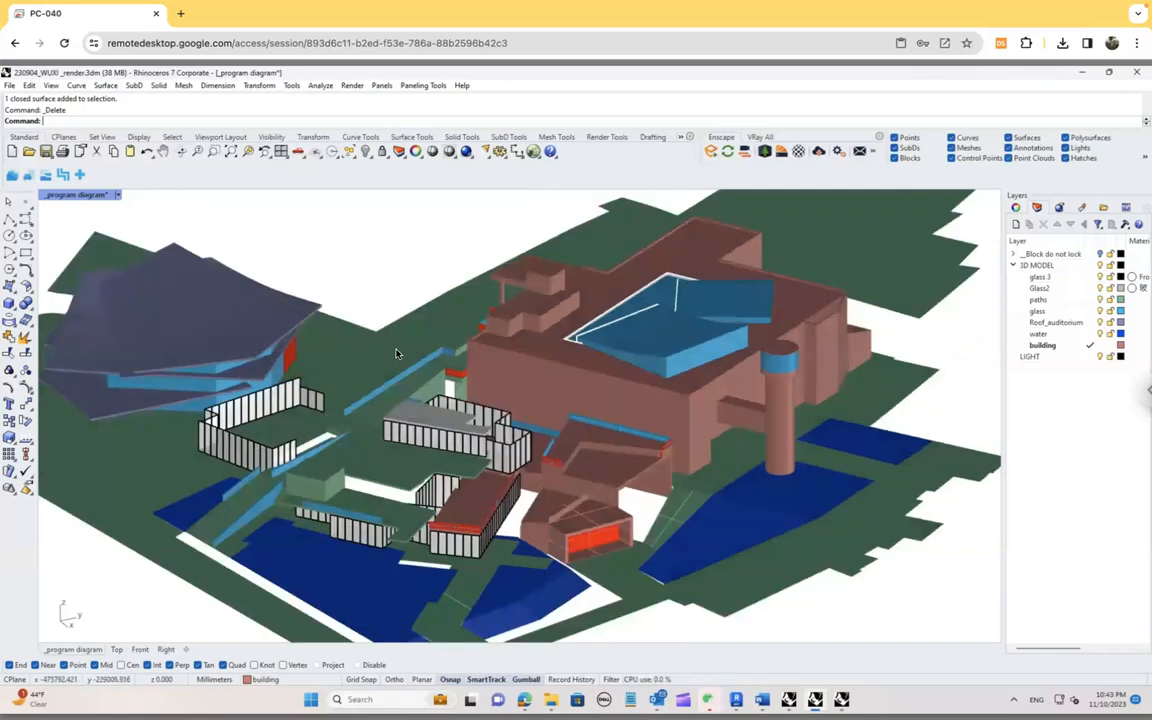
scroll(581, 404, "down", 1)
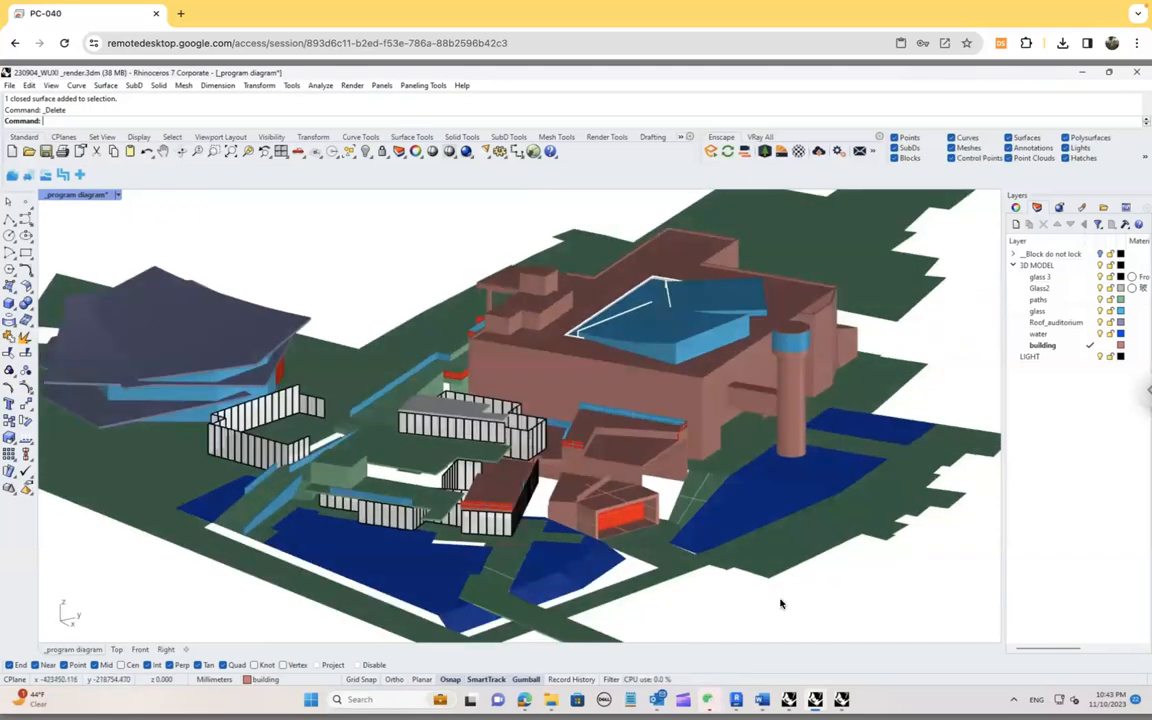
scroll(781, 603, "down", 1)
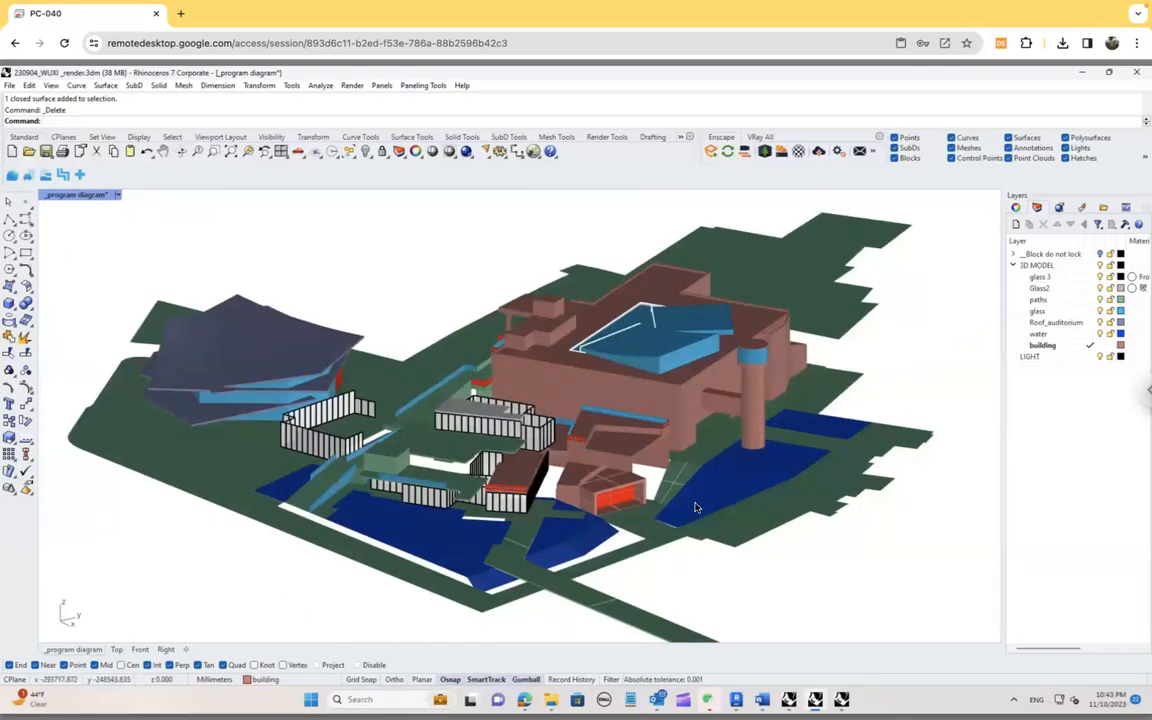
left_click(1038, 265)
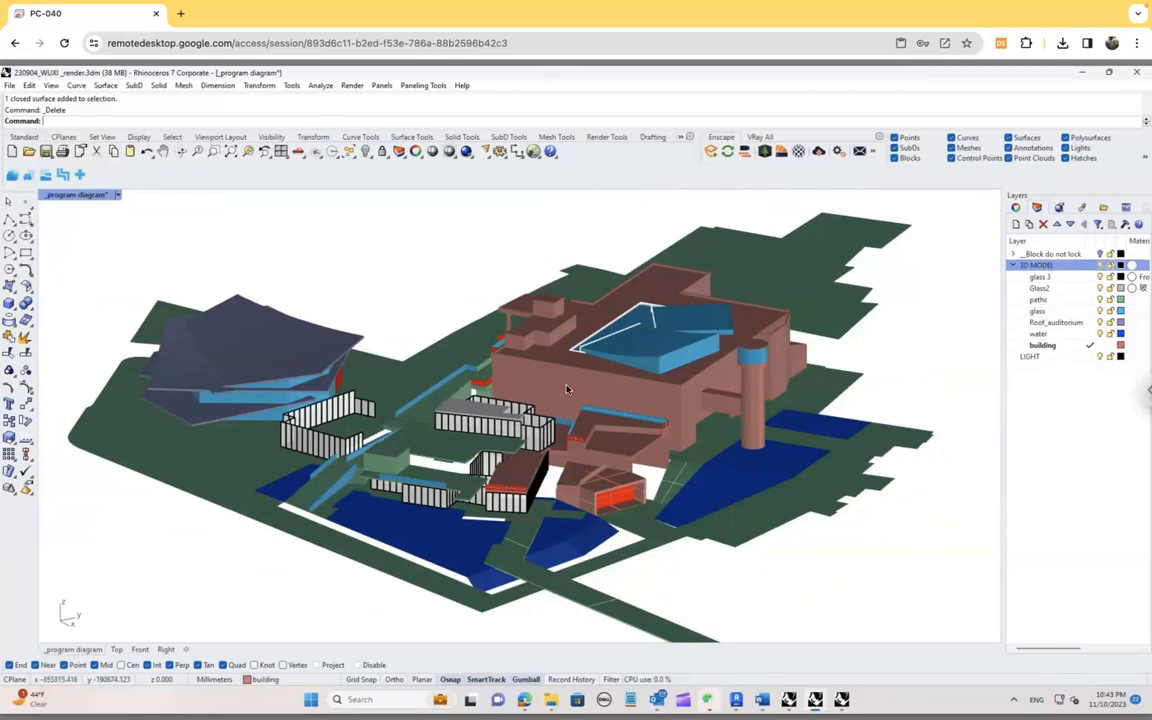
right_click_drag(566, 383, 548, 403)
scroll(546, 348, "up", 2)
scroll(650, 468, "down", 2)
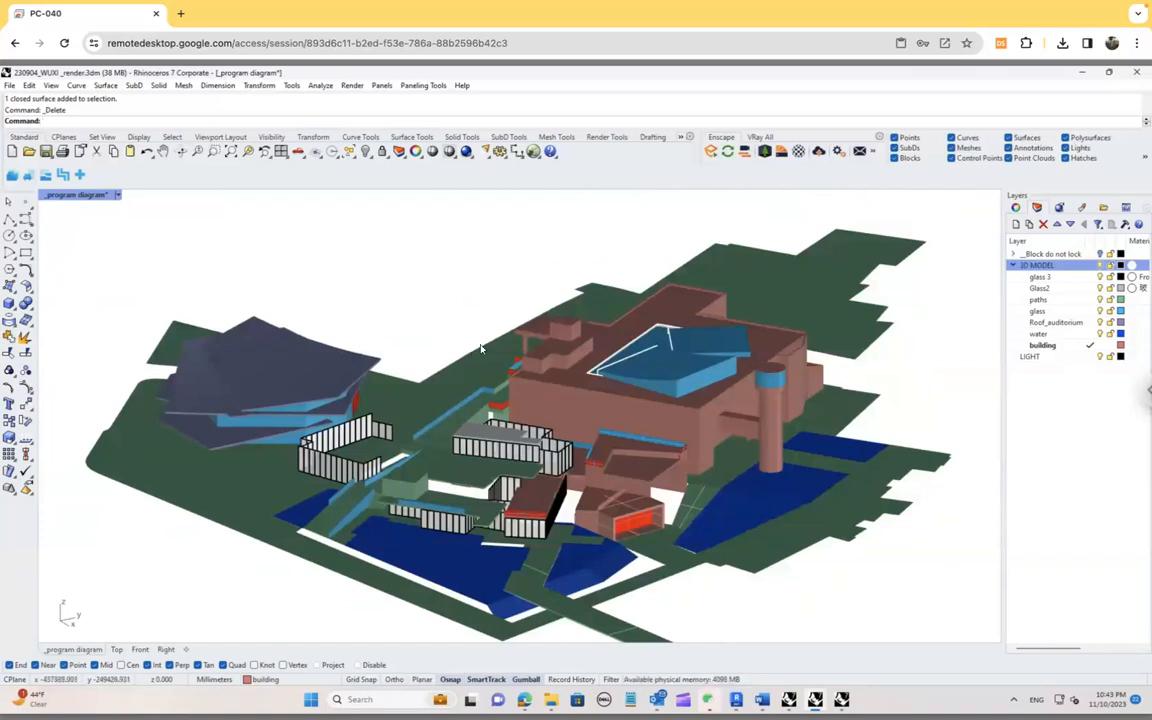
Step: Select all objects on the glass 3 layer and reassign them to the Glass2 layer
left_click(1039, 278)
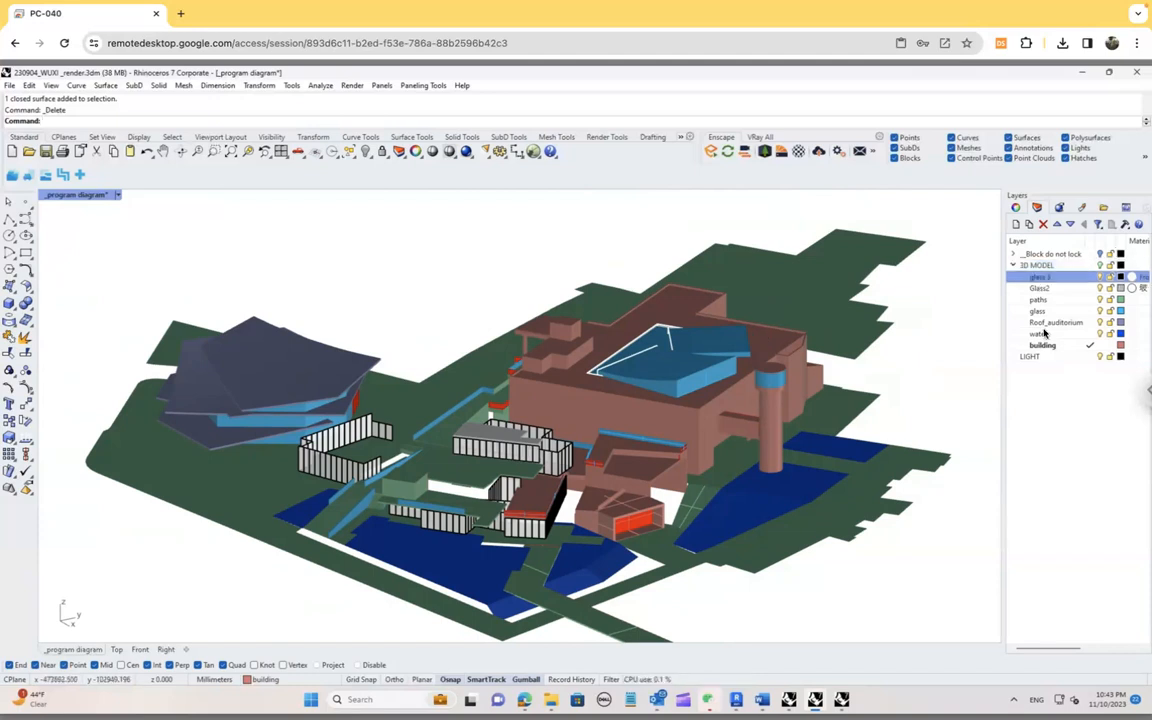
right_click(1035, 277)
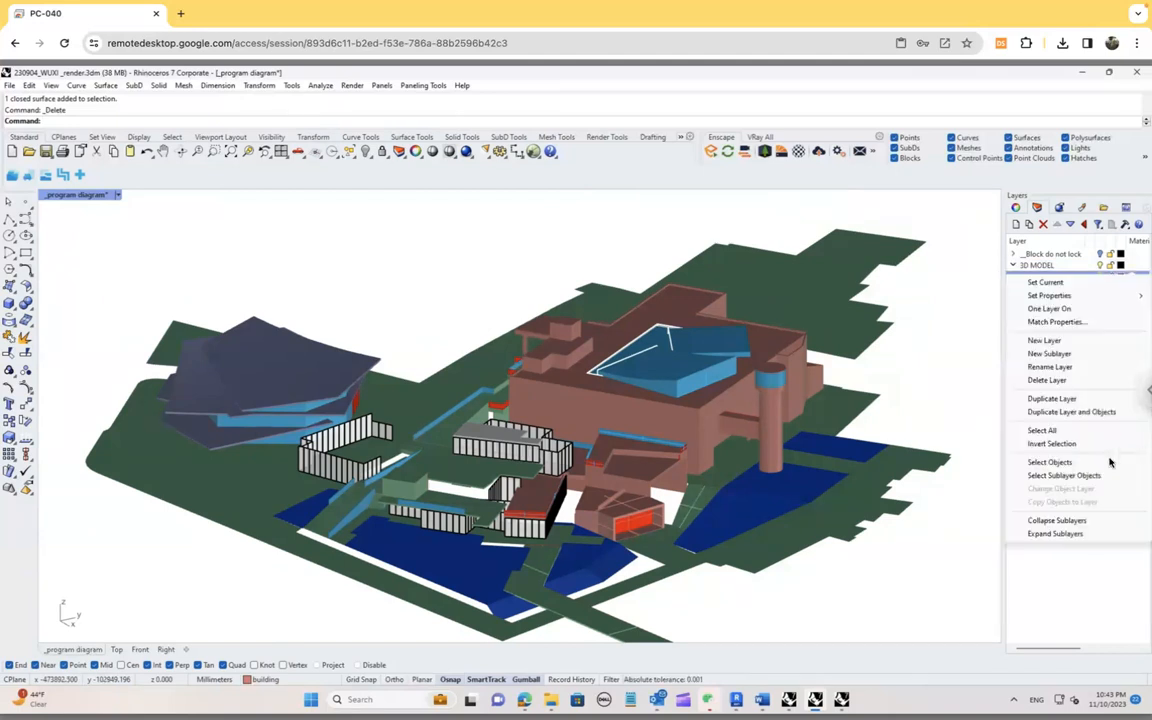
left_click(1045, 458)
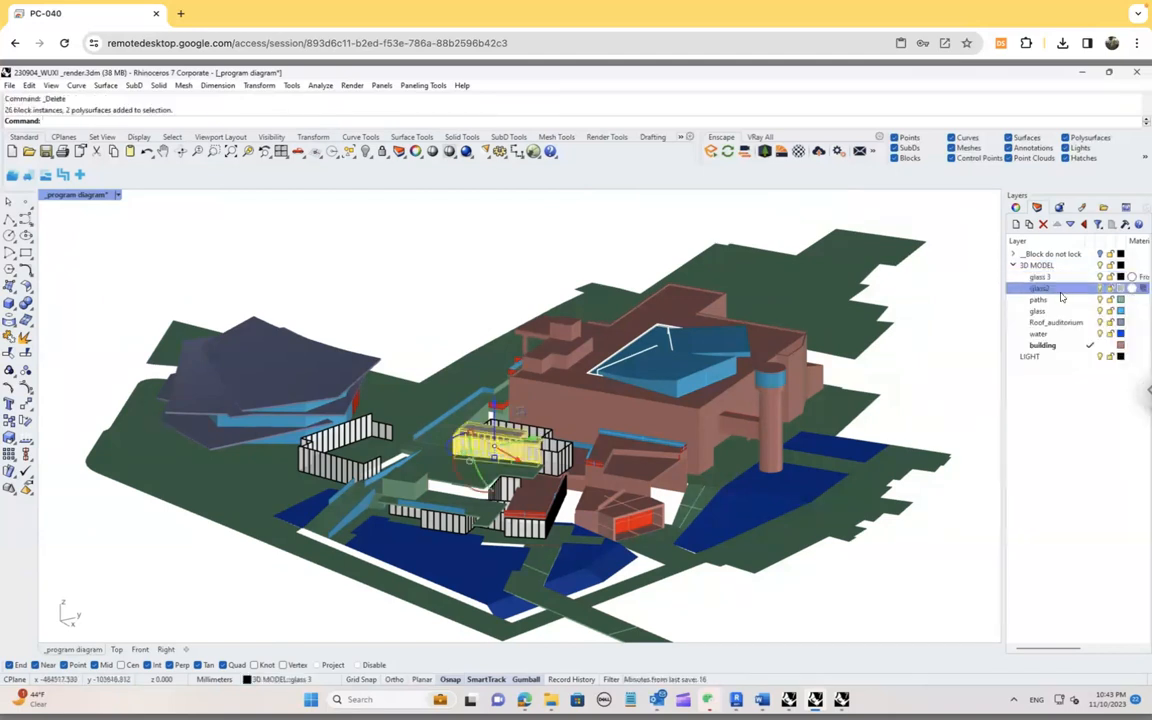
right_click(1055, 281)
left_click(1040, 367)
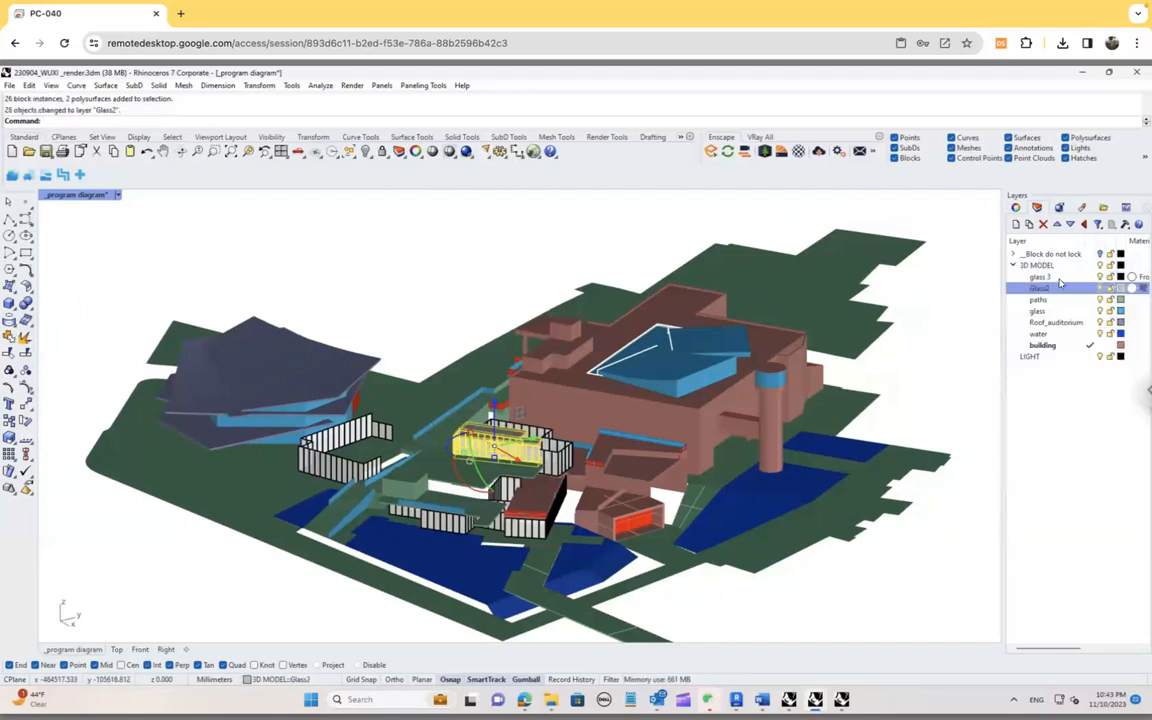
Step: Try to delete the glass 3 layer
left_click(1059, 280)
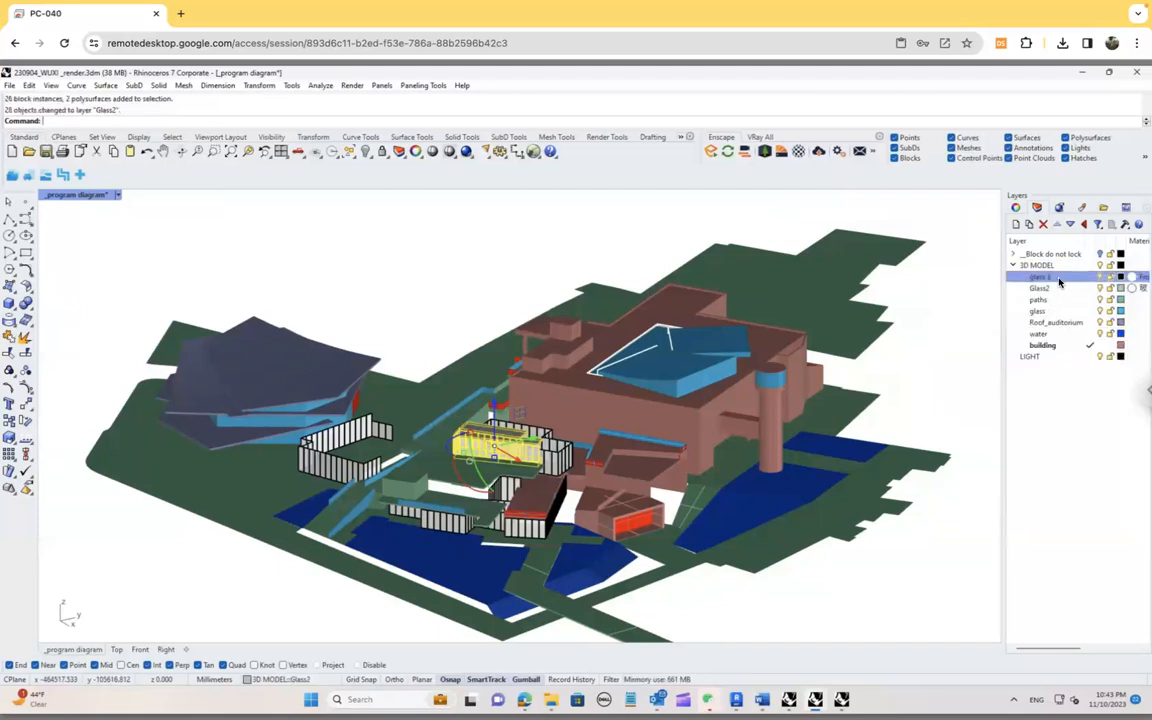
right_click(1022, 279)
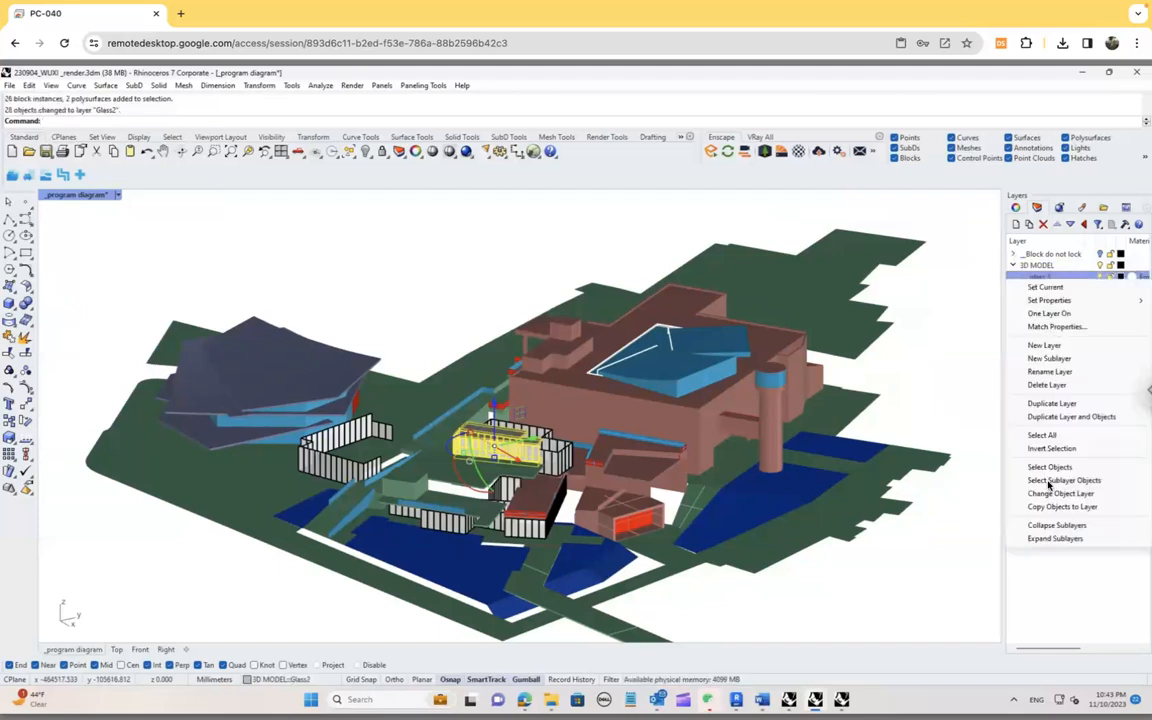
left_click(1047, 385)
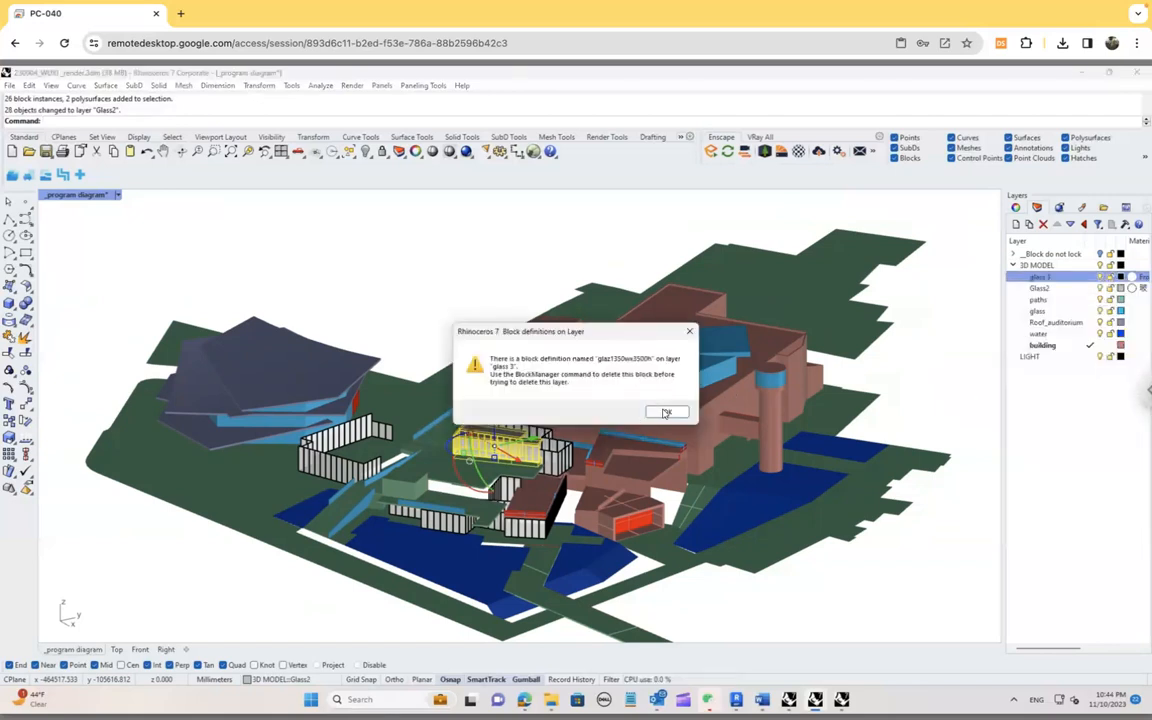
left_click(665, 410)
Step: Clear the object selection, nest the glass 3 layer under Glass2, and collapse the Glass2 group
left_click(1062, 281)
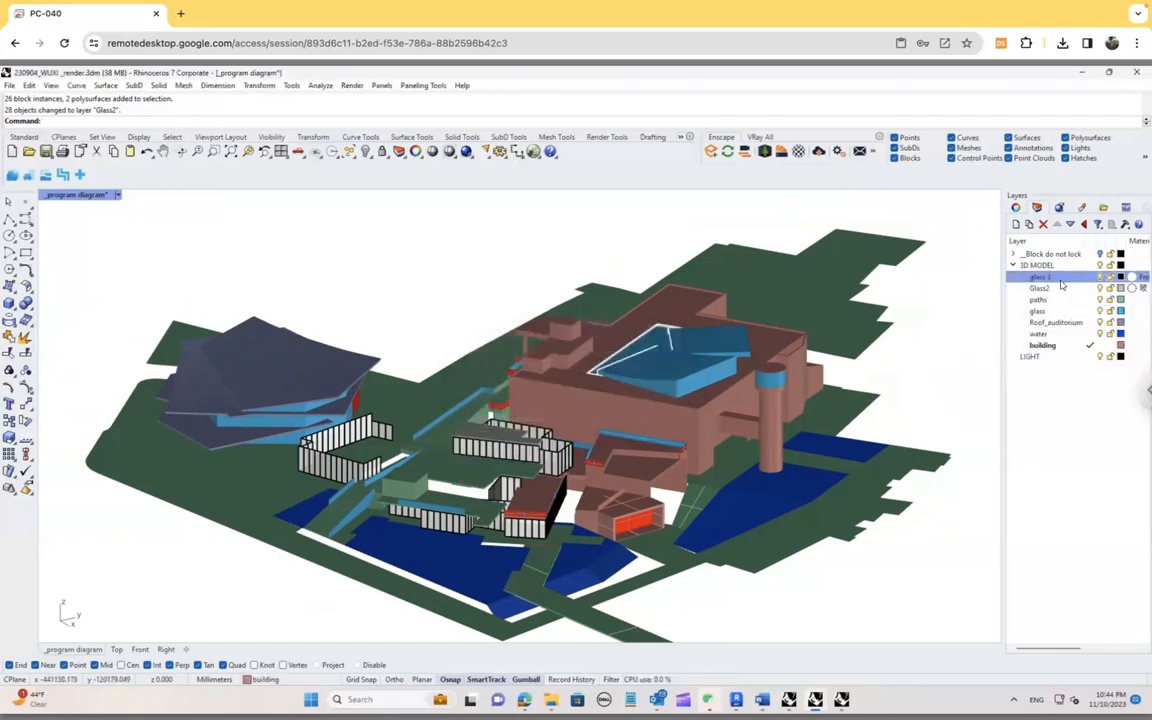
key("Escape")
left_click_drag(1040, 277, 1045, 289)
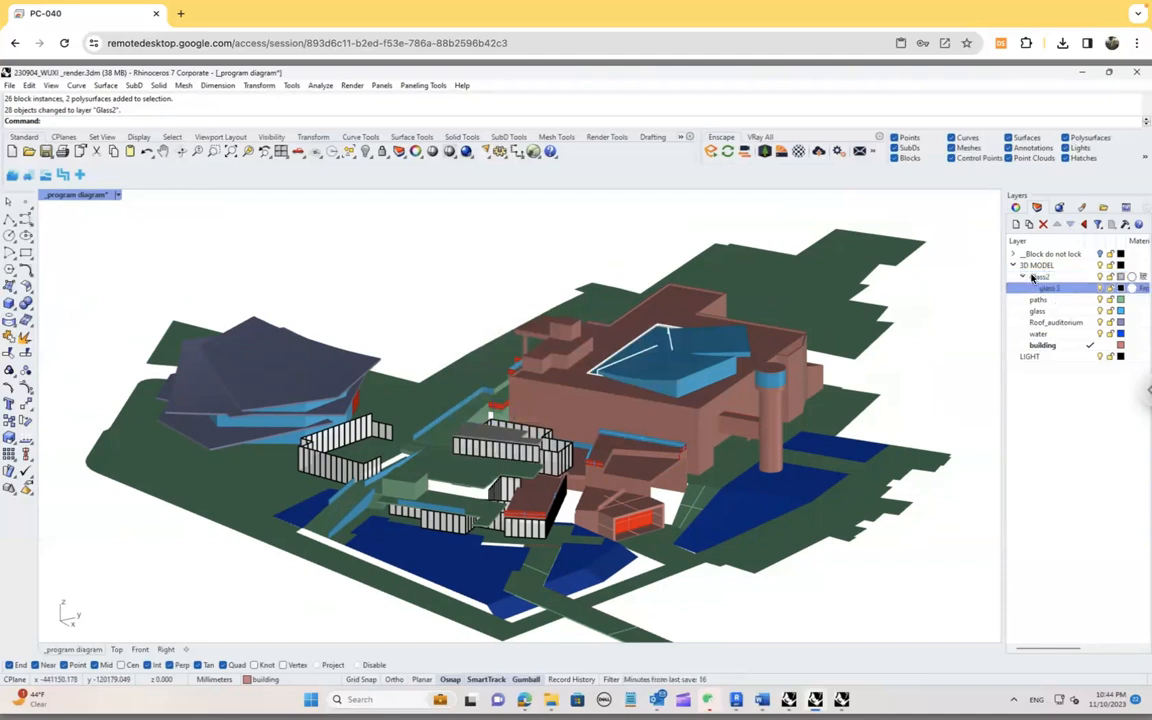
left_click(1031, 278)
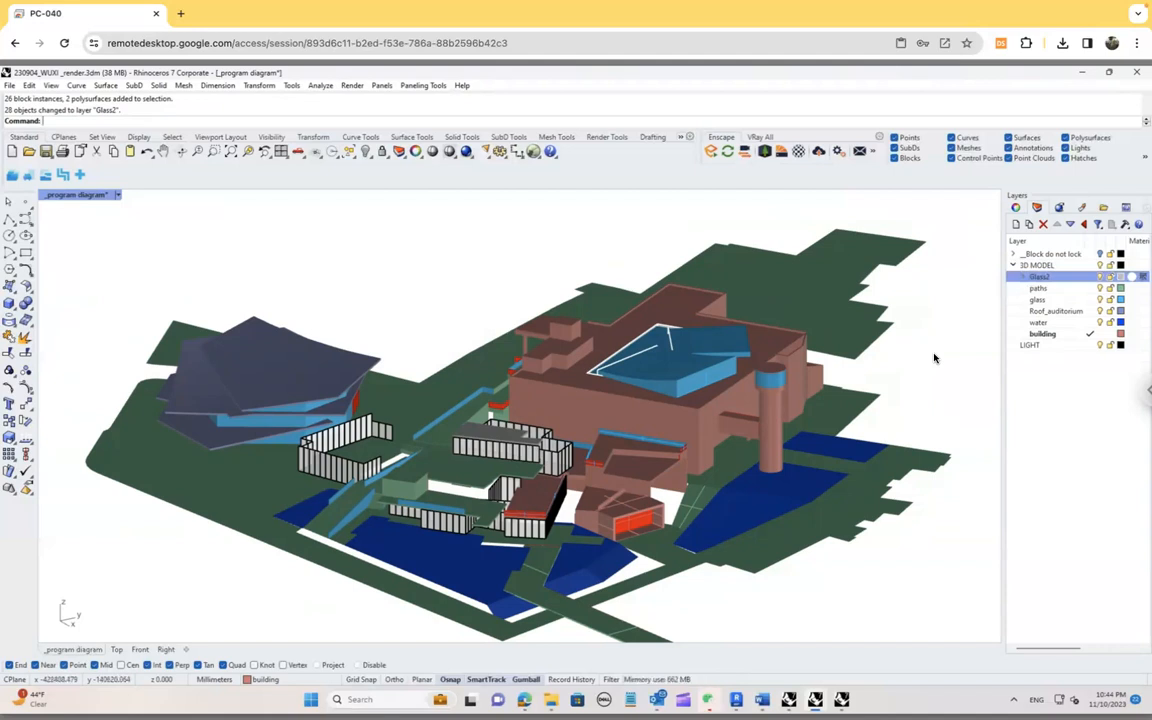
Step: Check the layer assignment of the main building's outer walls and flat roof, starting from the glass layer
left_click(1036, 300)
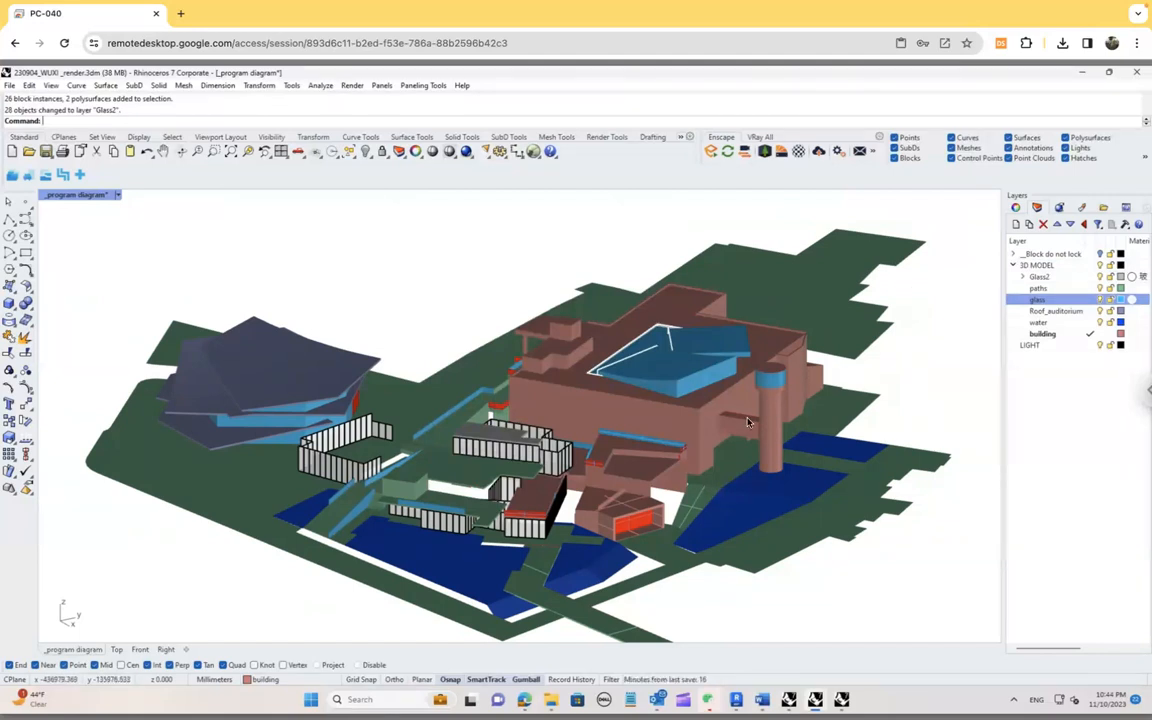
left_click(576, 383)
left_click(508, 384)
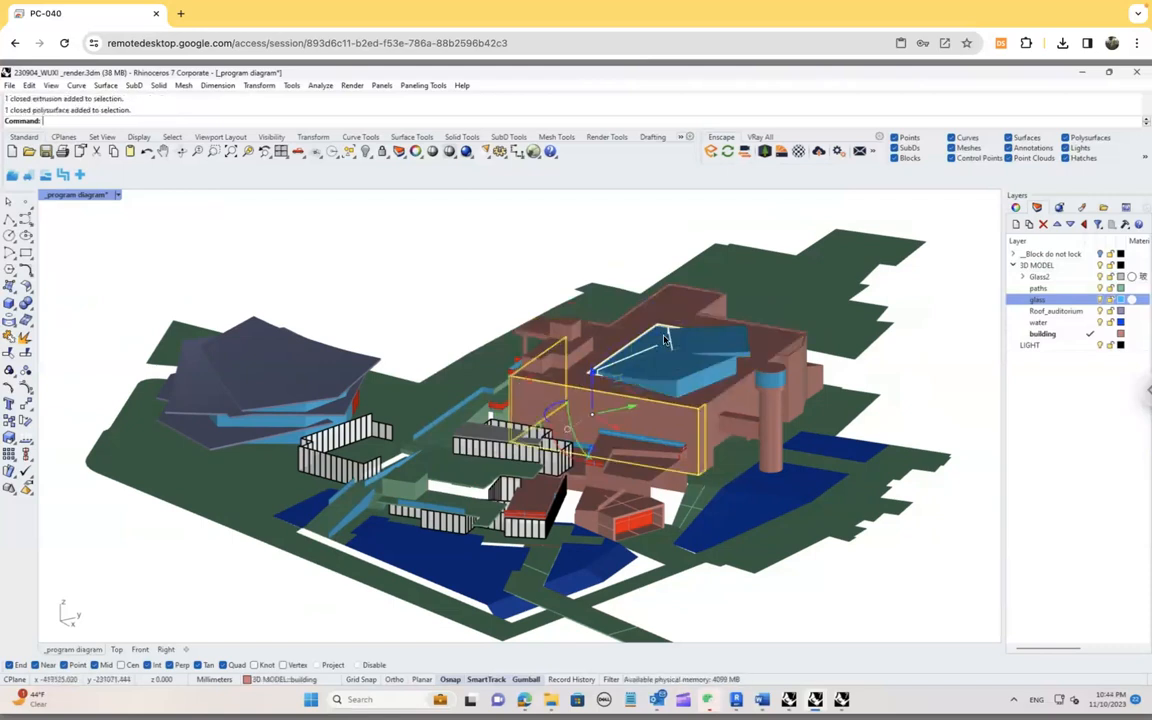
left_click(598, 350)
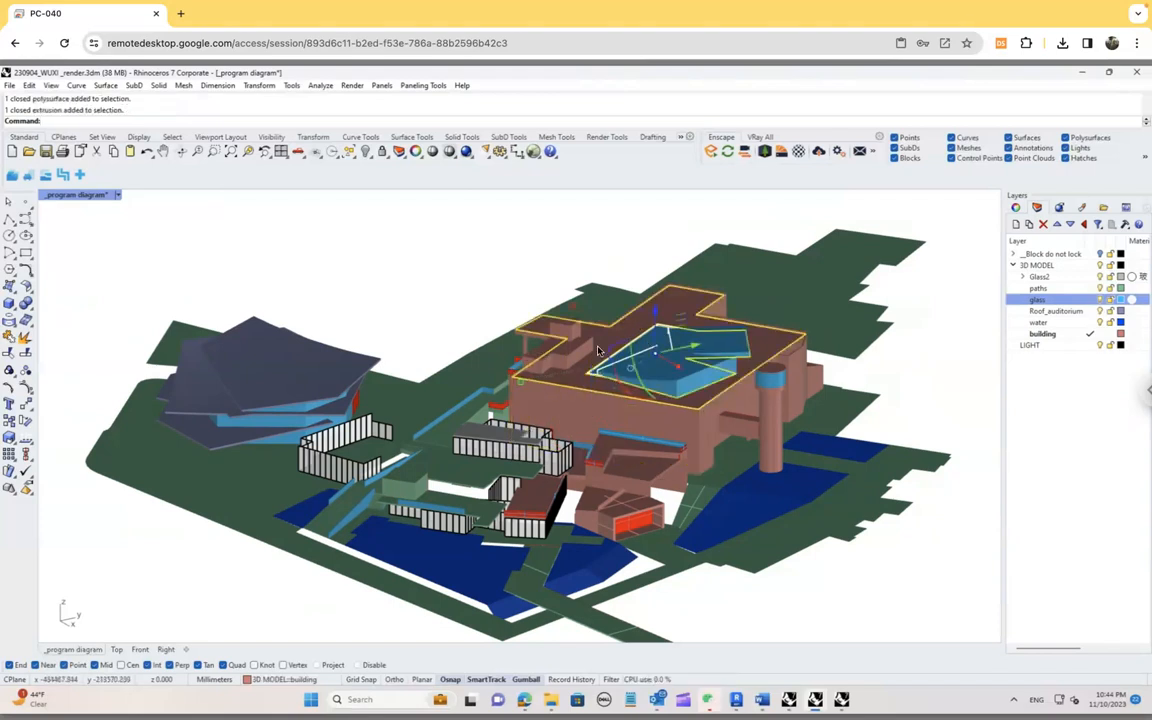
left_click(456, 270)
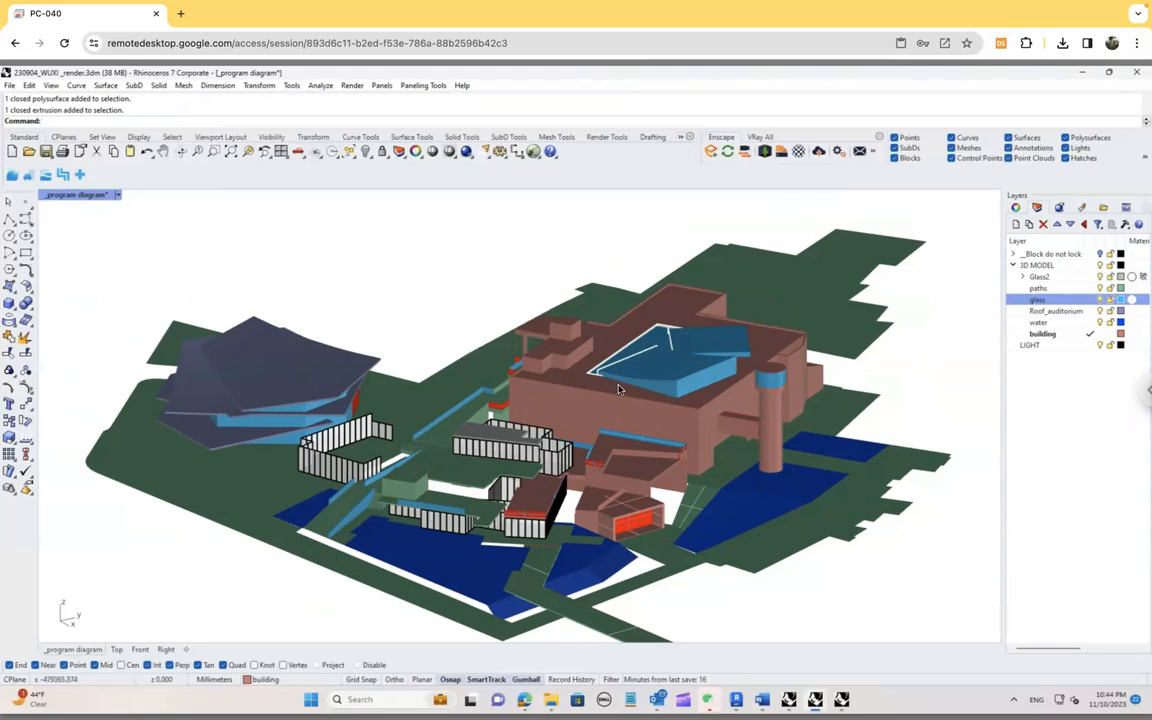
right_click_drag(560, 338, 810, 306)
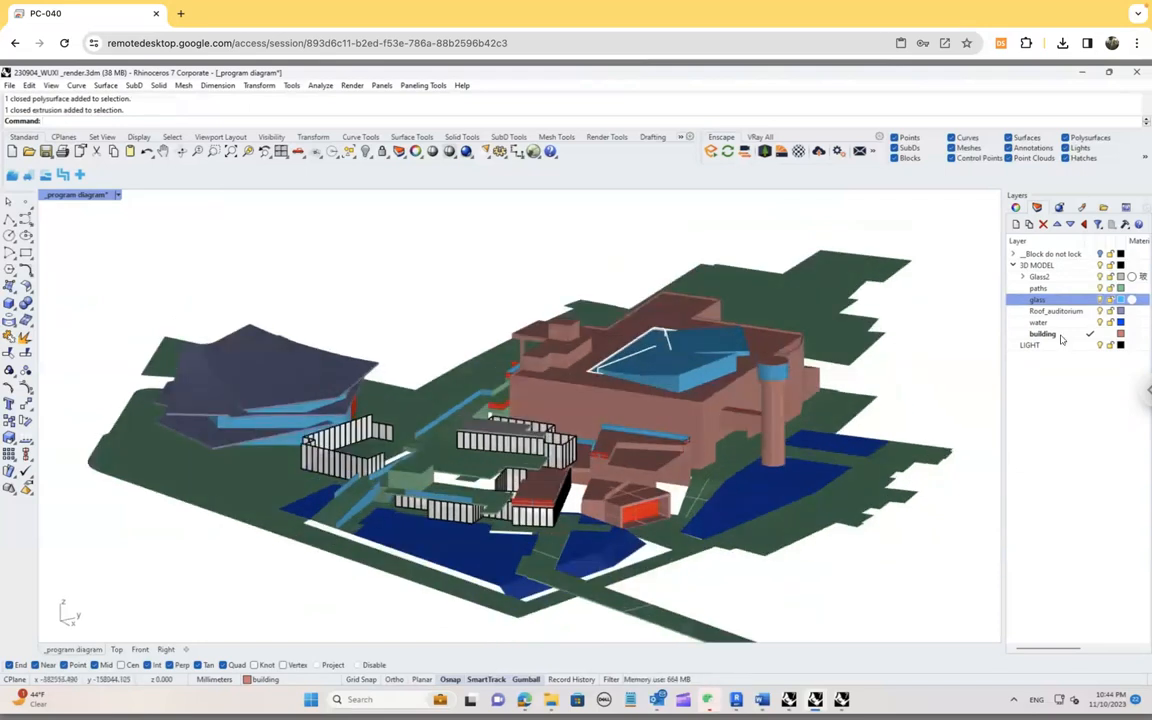
Step: Make LIGHT the current layer and leave no objects selected
left_click(1065, 345)
double_click(1065, 345)
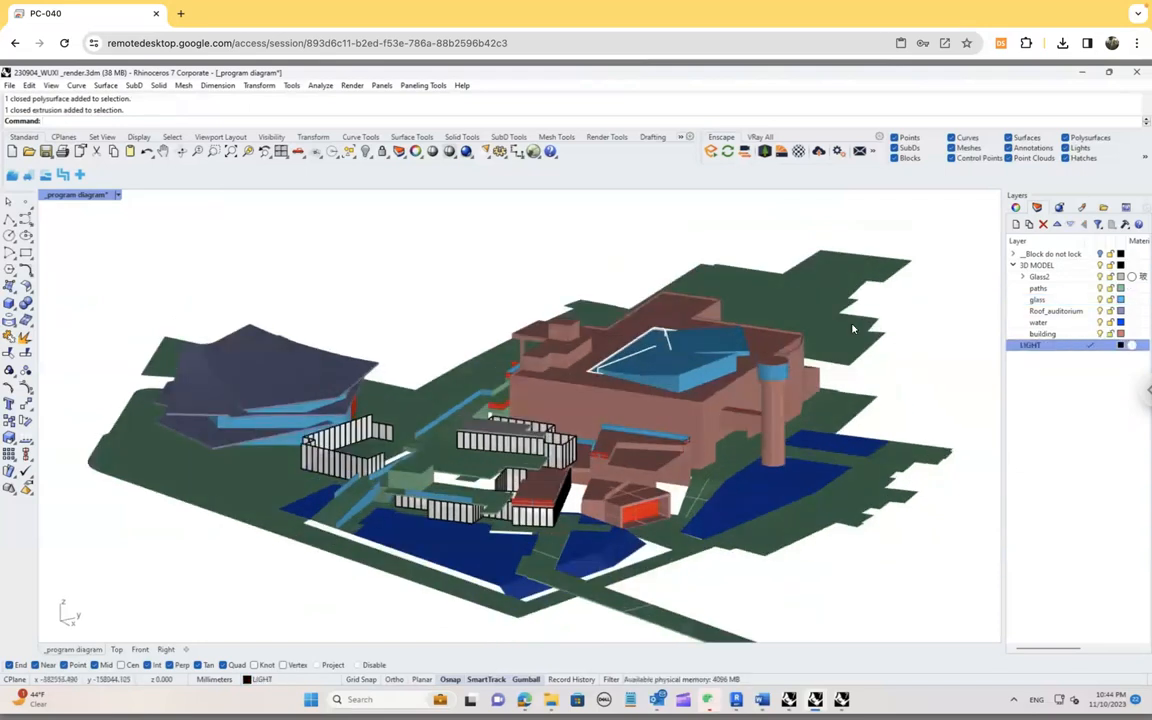
left_click(139, 318)
key("Escape")
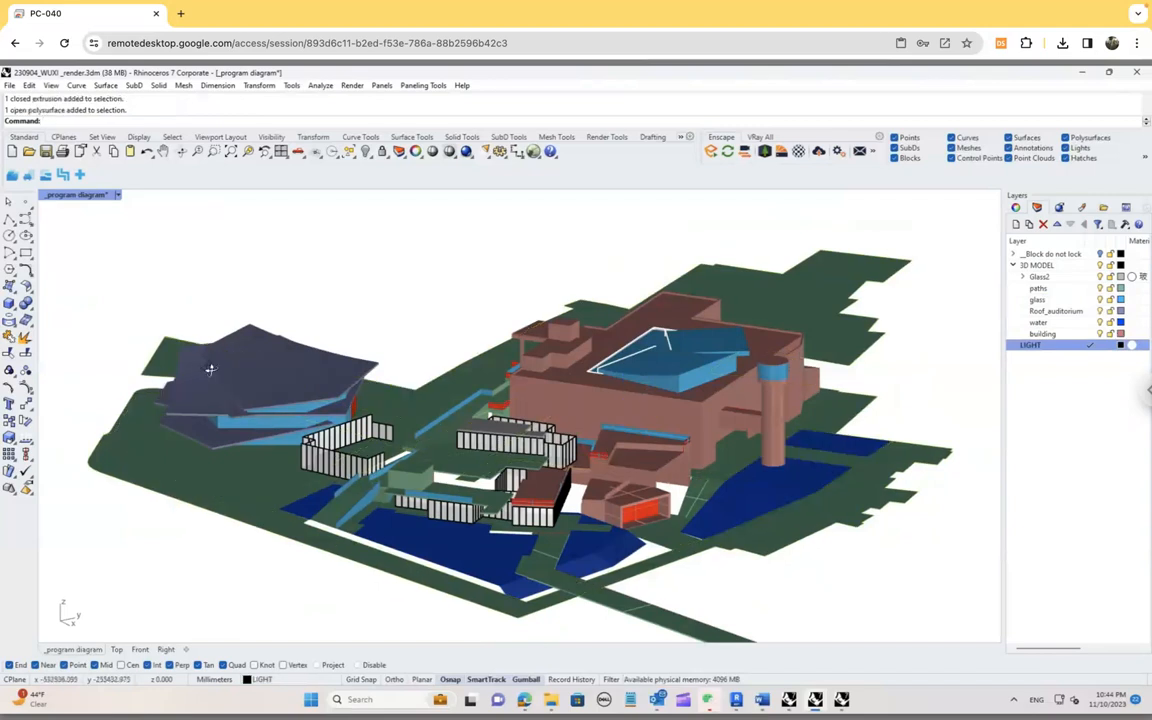
Step: Create a small solid sphere at ground level beside the pool near the tower
right_click_drag(210, 370, 226, 419)
right_click_drag(730, 514, 660, 513, "shift")
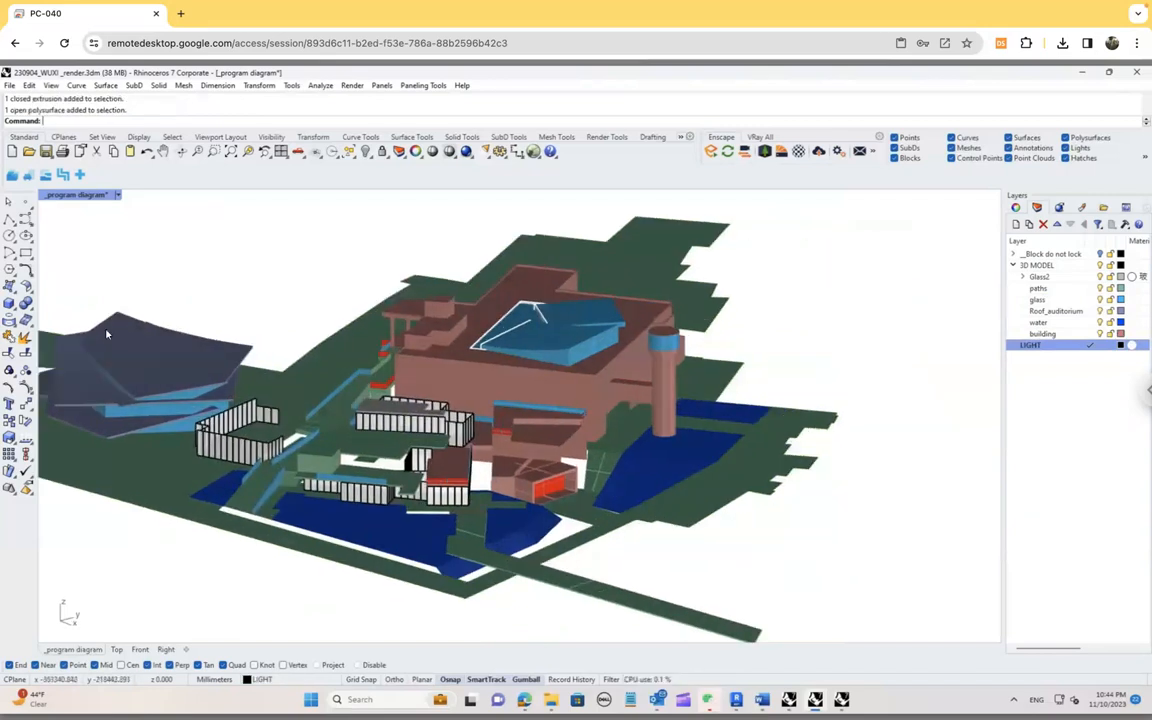
right_click_drag(107, 334, 16, 302)
left_click(9, 304)
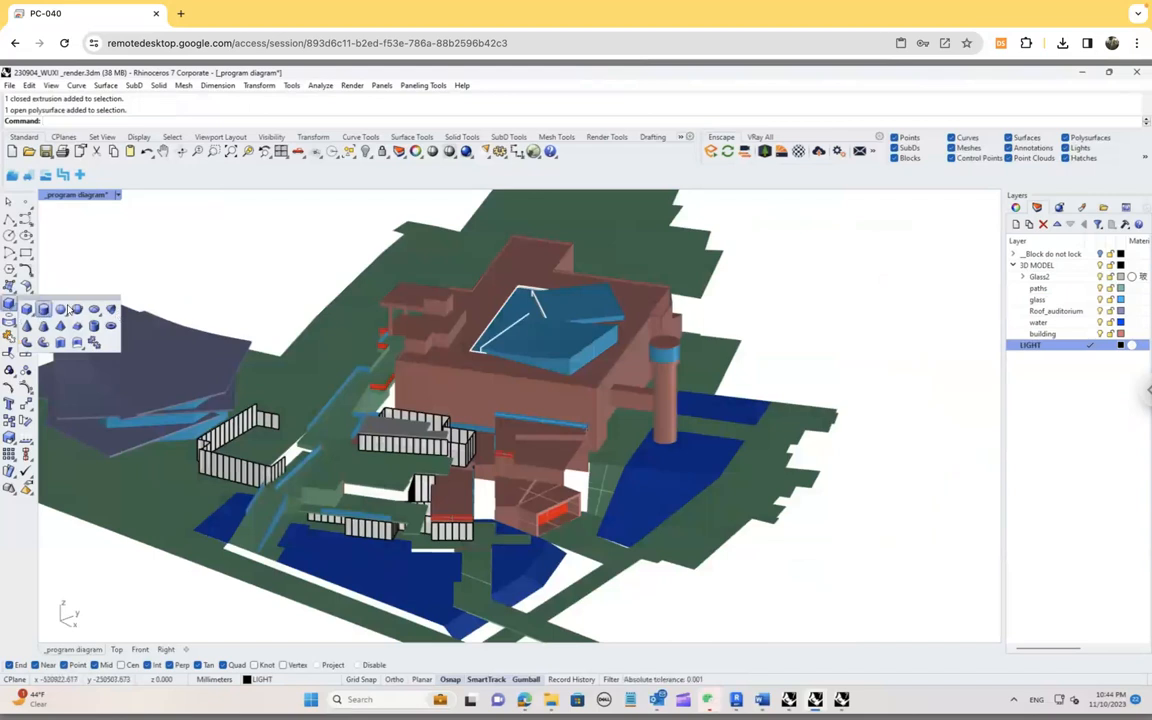
left_click(752, 516)
left_click(754, 522)
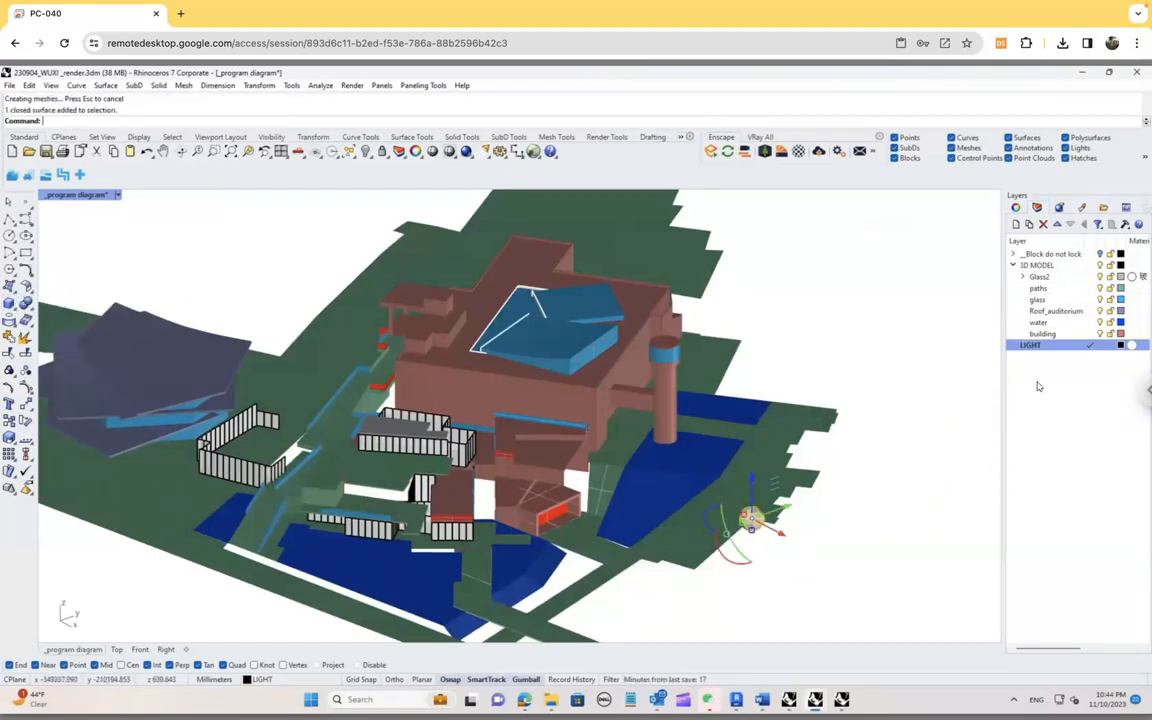
Step: Raise the sphere off the ground and move it over to the main building at roof height
left_click_drag(753, 481, 734, 231)
right_click_drag(727, 268, 802, 303)
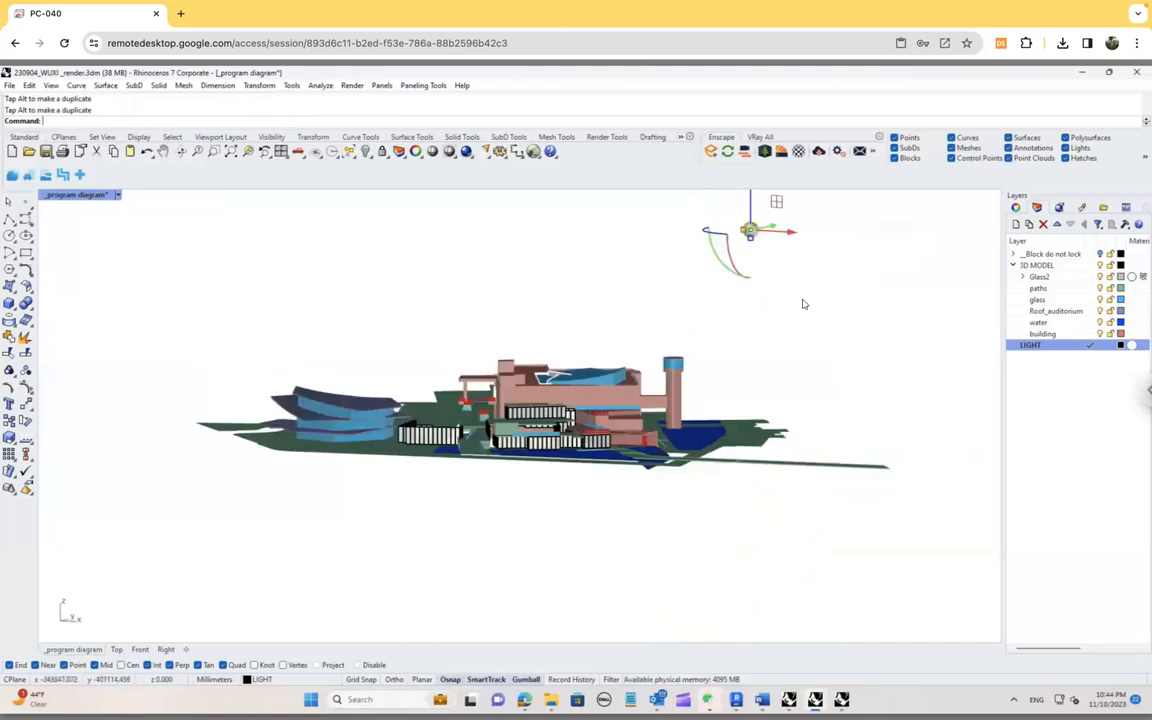
left_click_drag(750, 212, 571, 347)
scroll(583, 375, "up", 3)
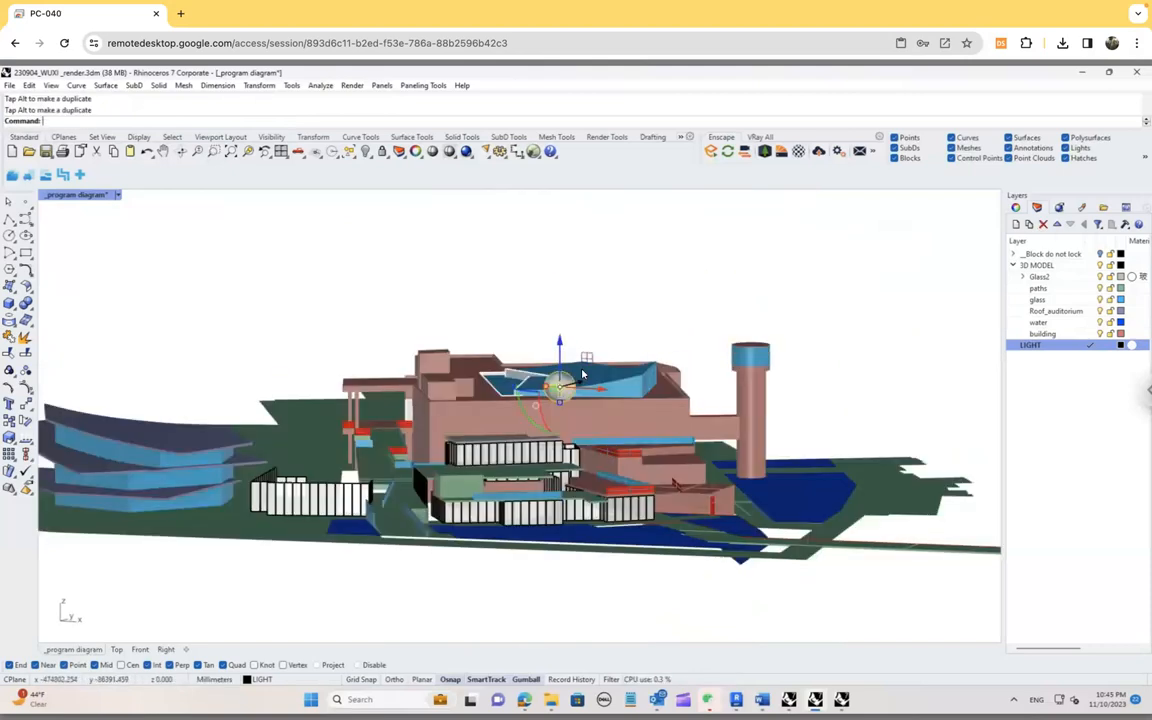
Step: Position the sphere over the main building's glass roof volume and lower it into the building
right_click_drag(583, 375, 547, 545)
scroll(547, 545, "up", 5)
scroll(566, 519, "down", 5)
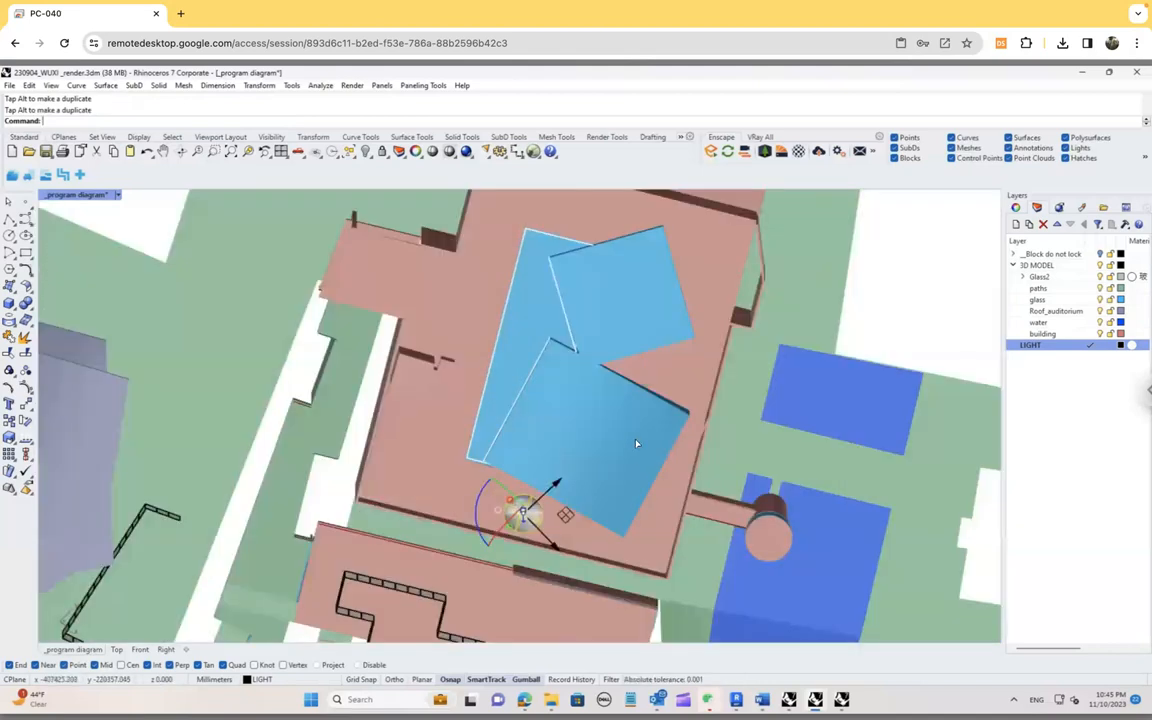
right_click_drag(622, 429, 596, 372)
scroll(596, 357, "up", 2)
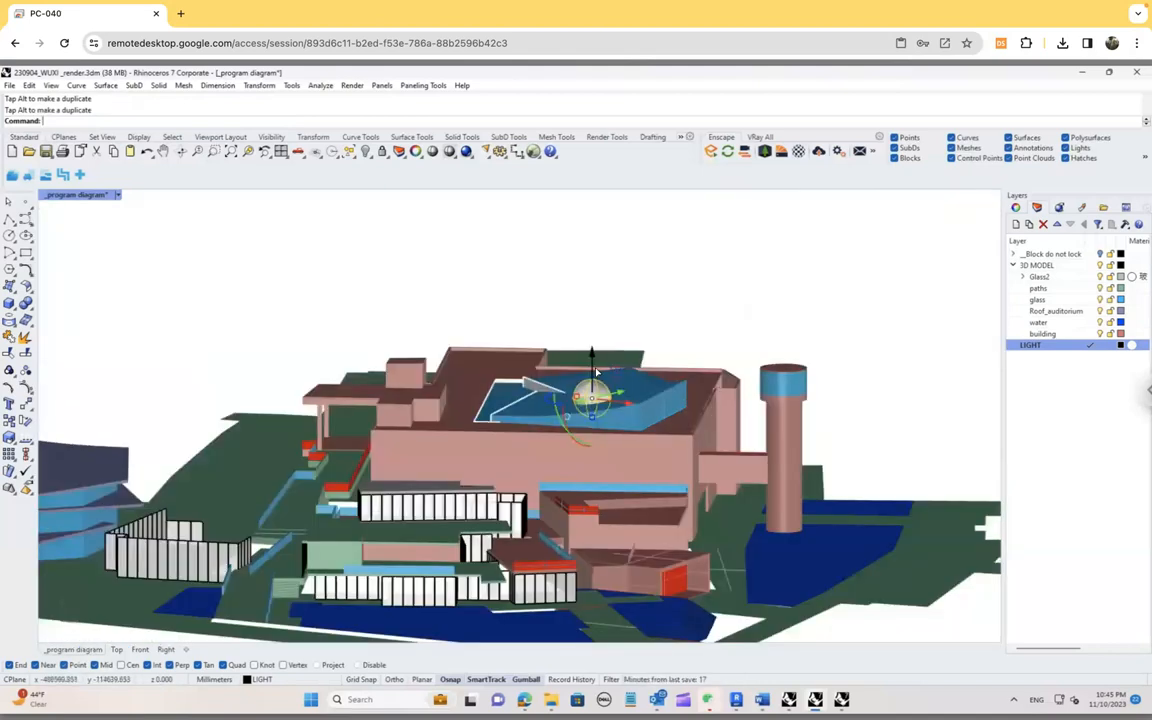
left_click_drag(598, 373, 600, 378)
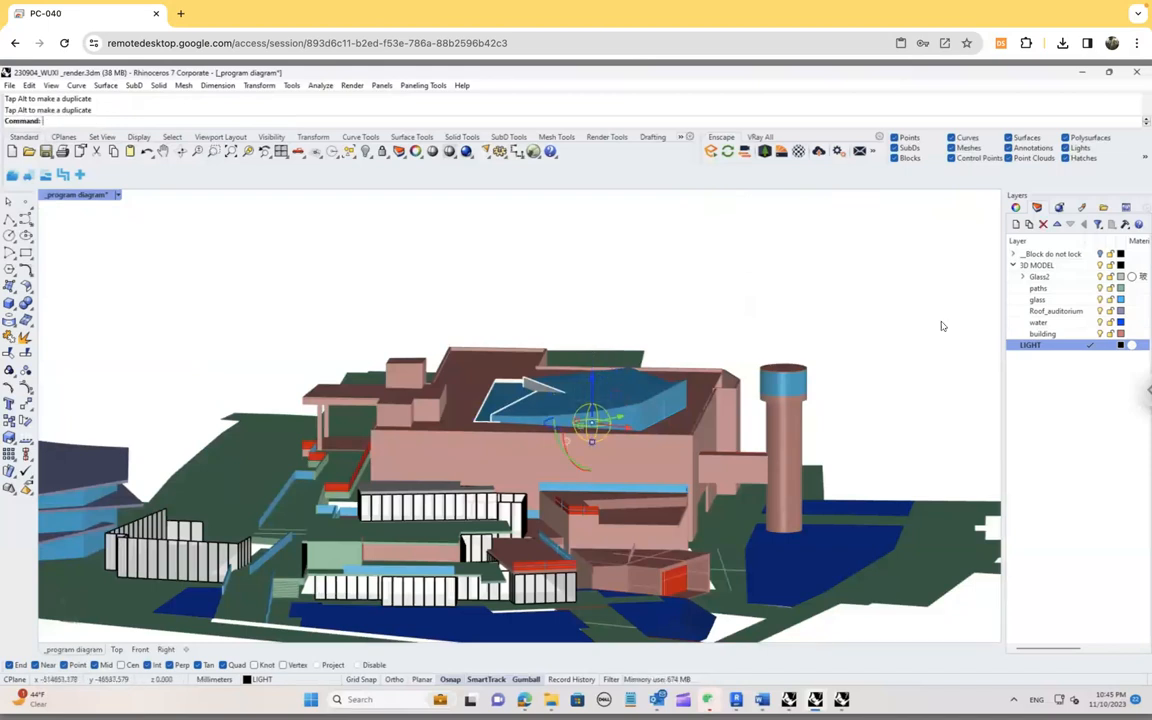
type("Exporty")
key("Return")
type("Ex")
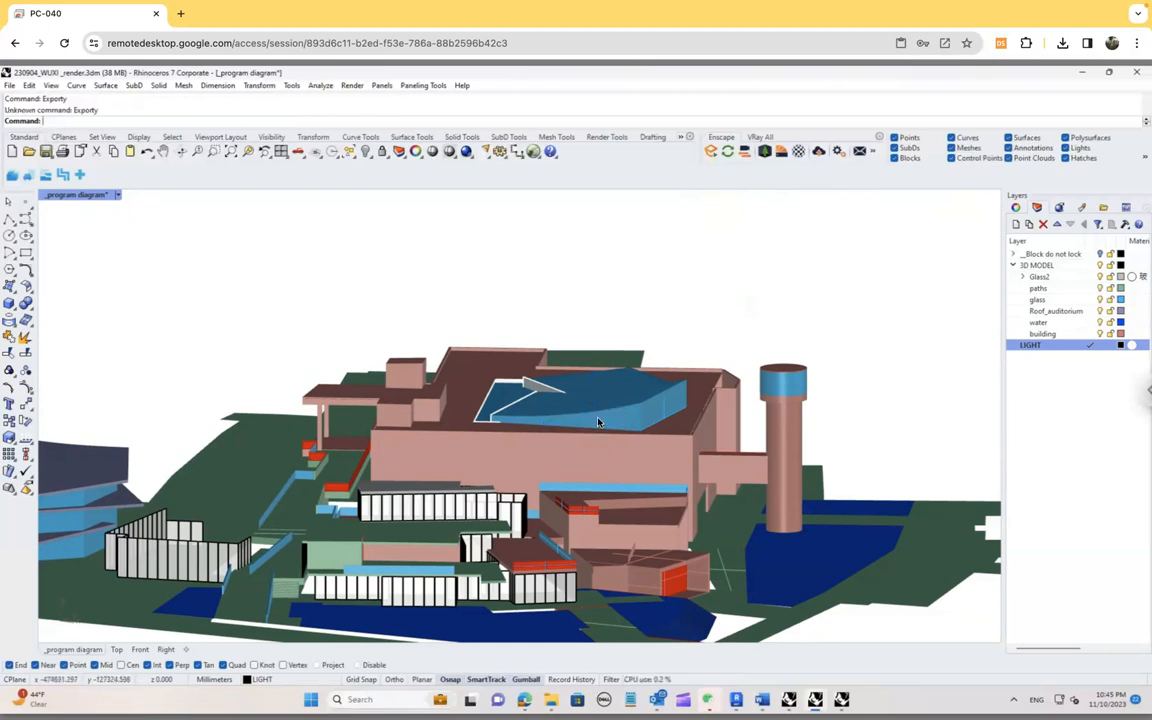
Step: Export the selected roof light objects as a Rhino 7 model, overwriting 230904_WUXI _renderLIGHT.3dm on the Desktop
left_click(598, 418)
left_click_drag(577, 370, 681, 476)
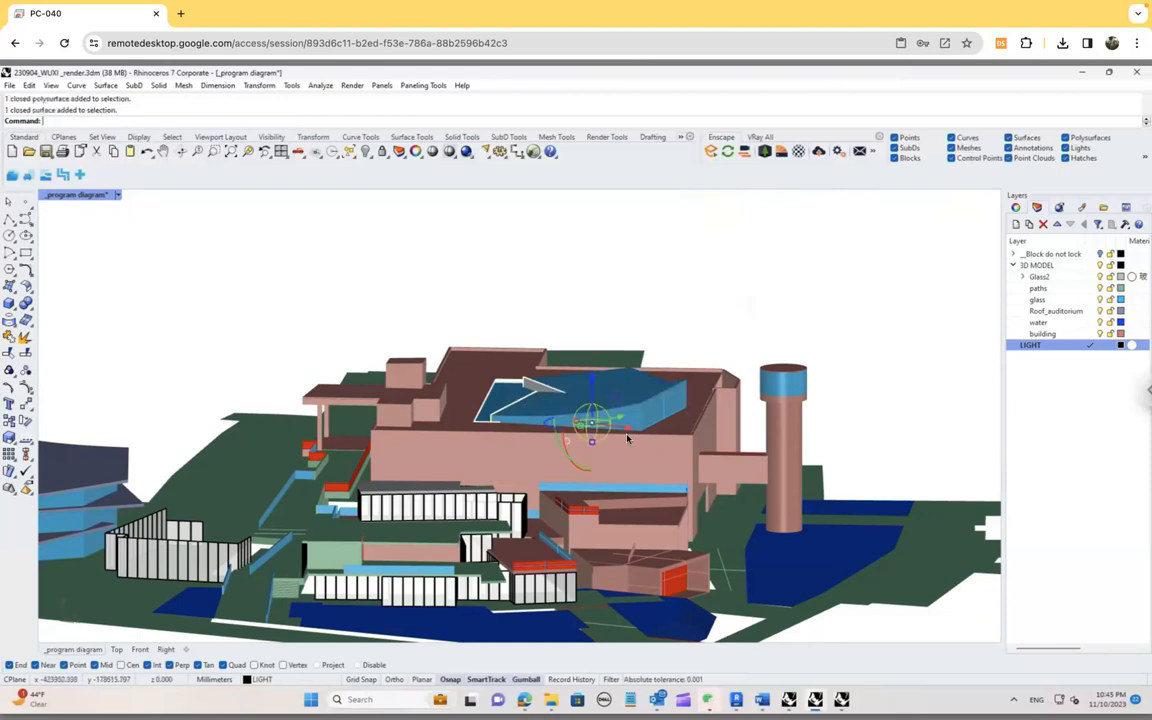
type("Export")
key("Return")
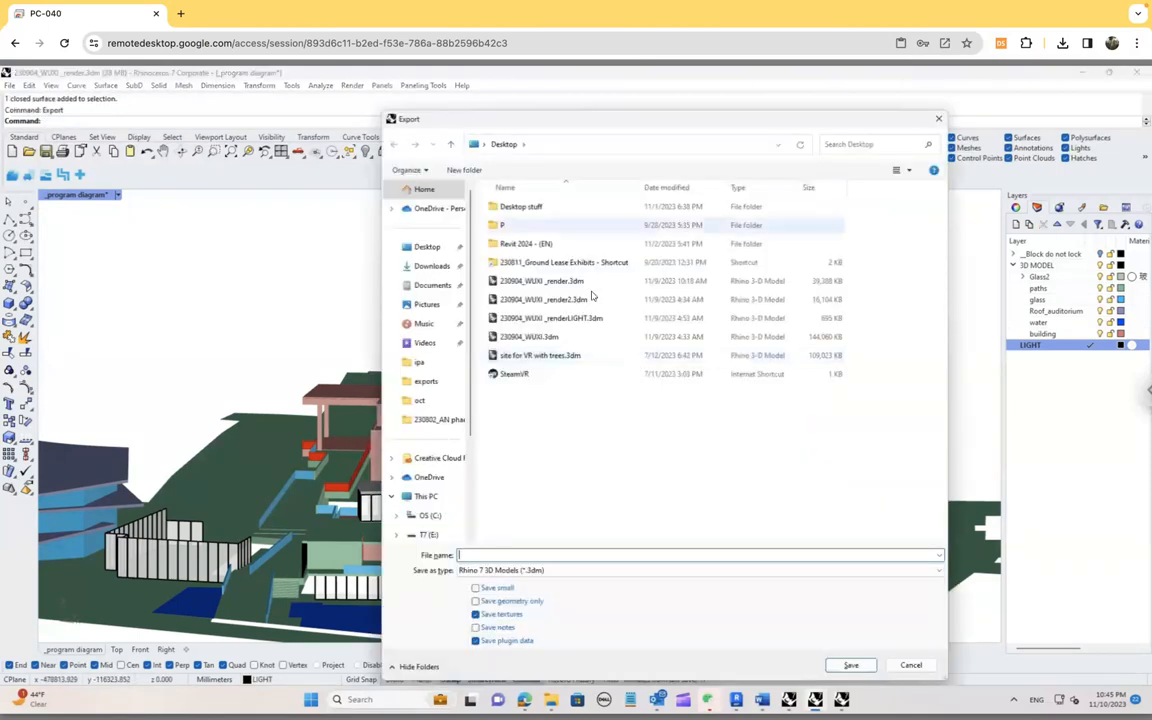
left_click(532, 317)
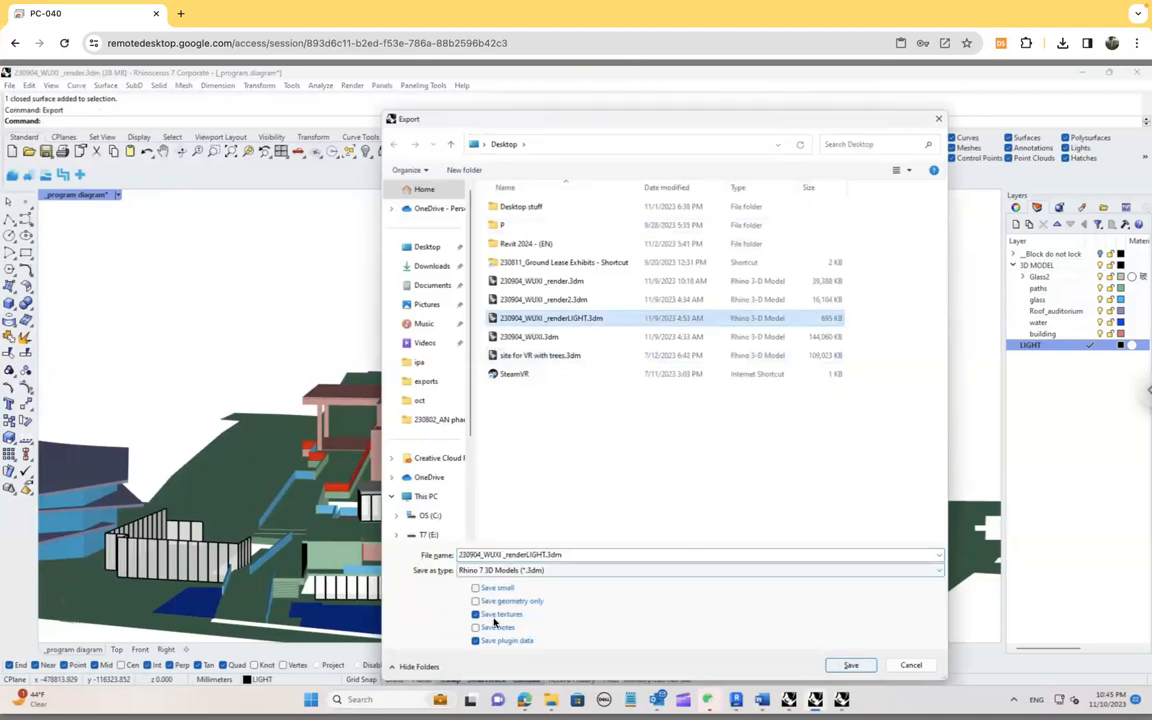
left_click(849, 665)
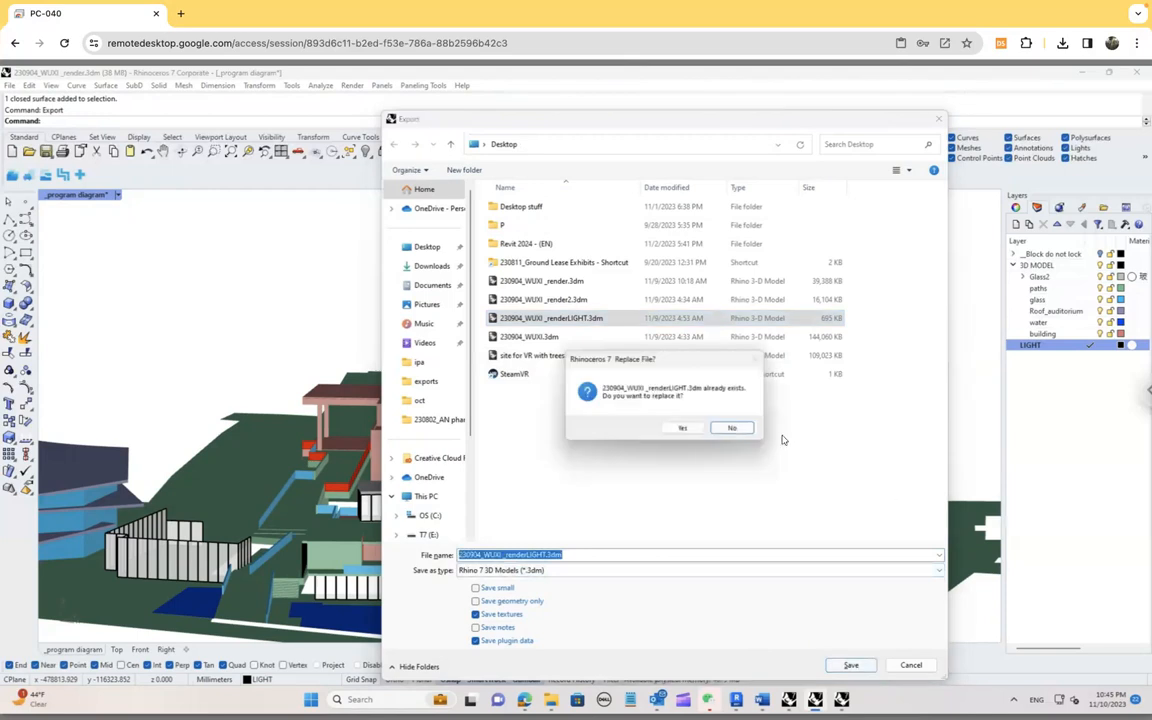
left_click(682, 430)
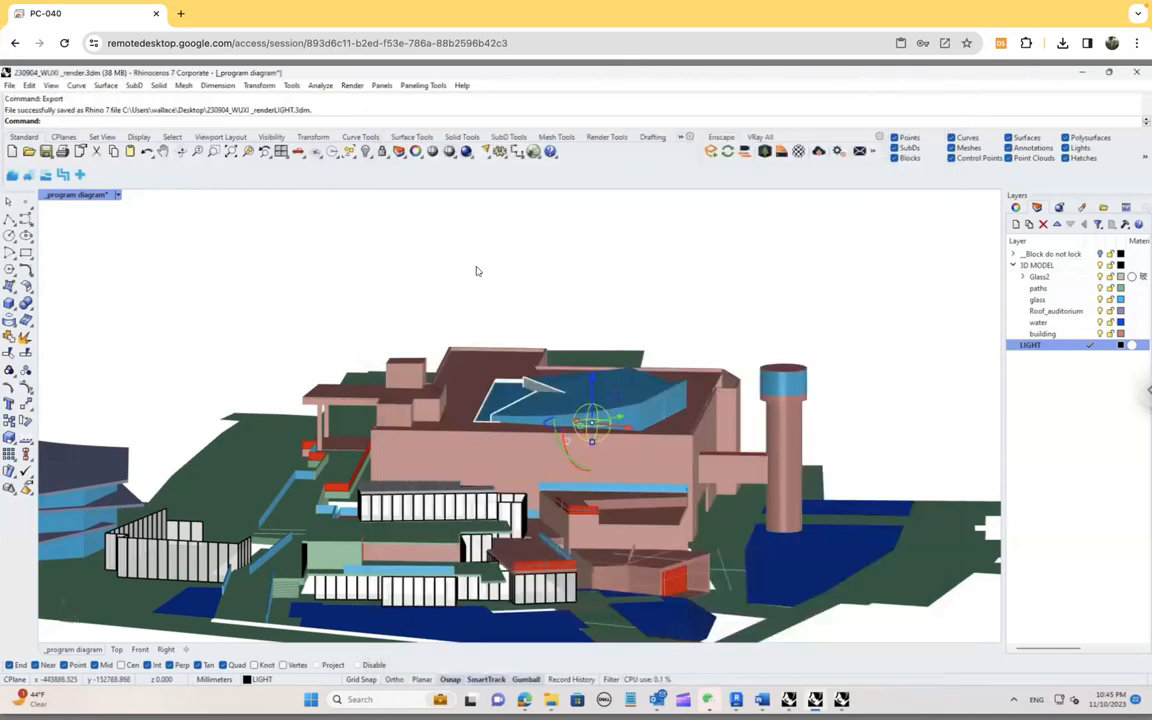
Step: Compare the building and landscape geometry in the main render model with the roofed modules in 230904_WUXI _render2.3dm
left_click(459, 238)
right_click_drag(521, 430, 427, 617)
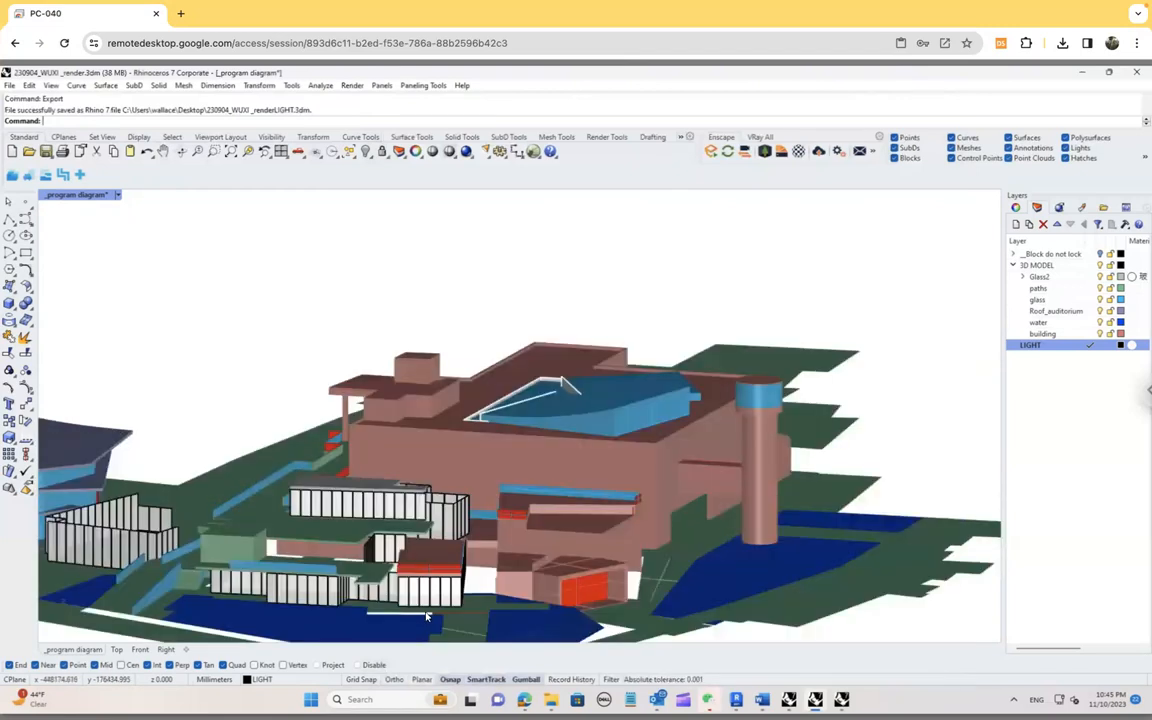
left_click(327, 557)
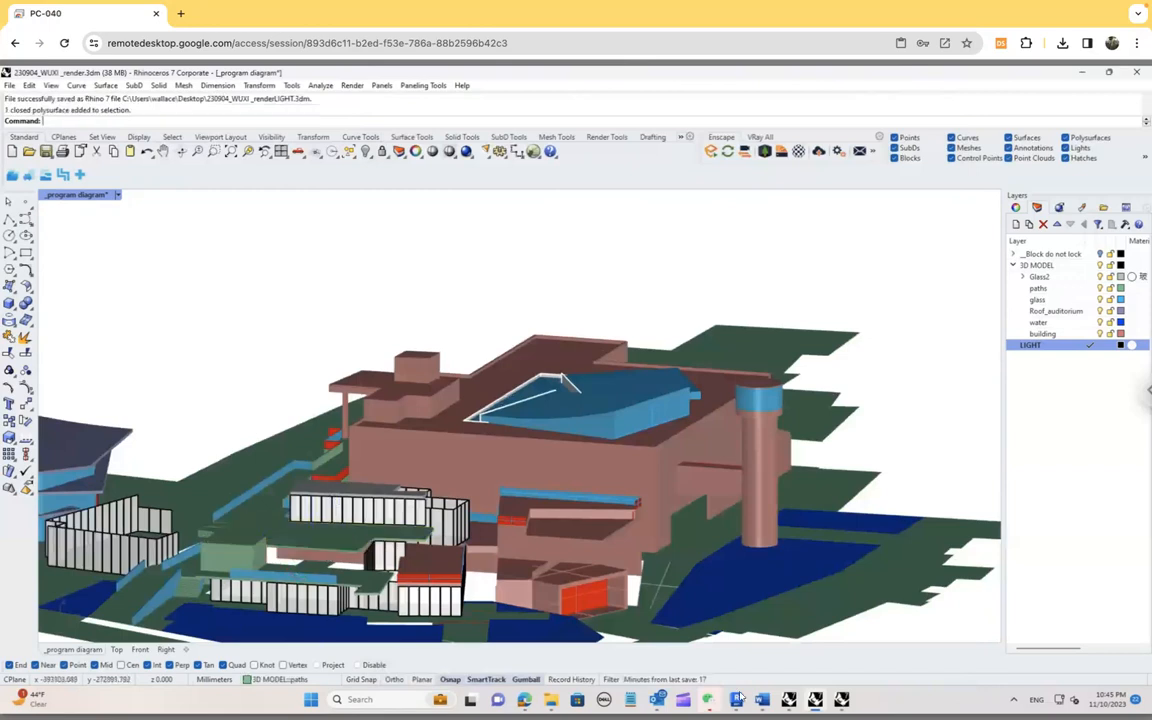
mouse_move(842, 702)
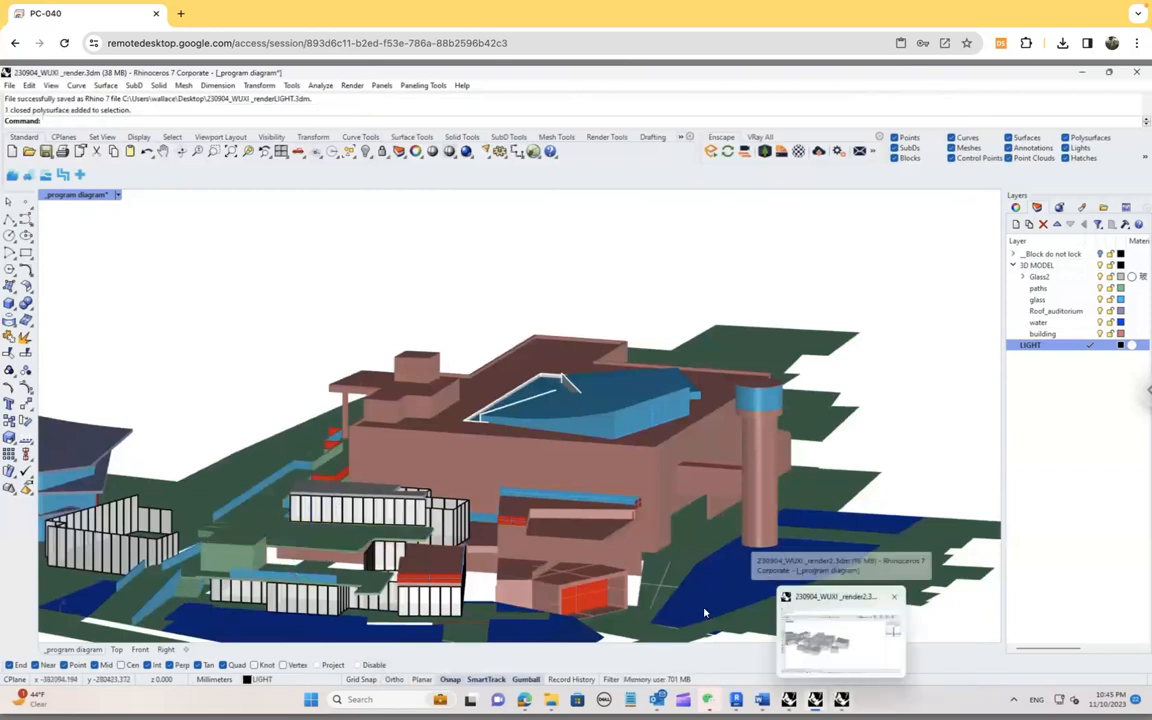
left_click(840, 632)
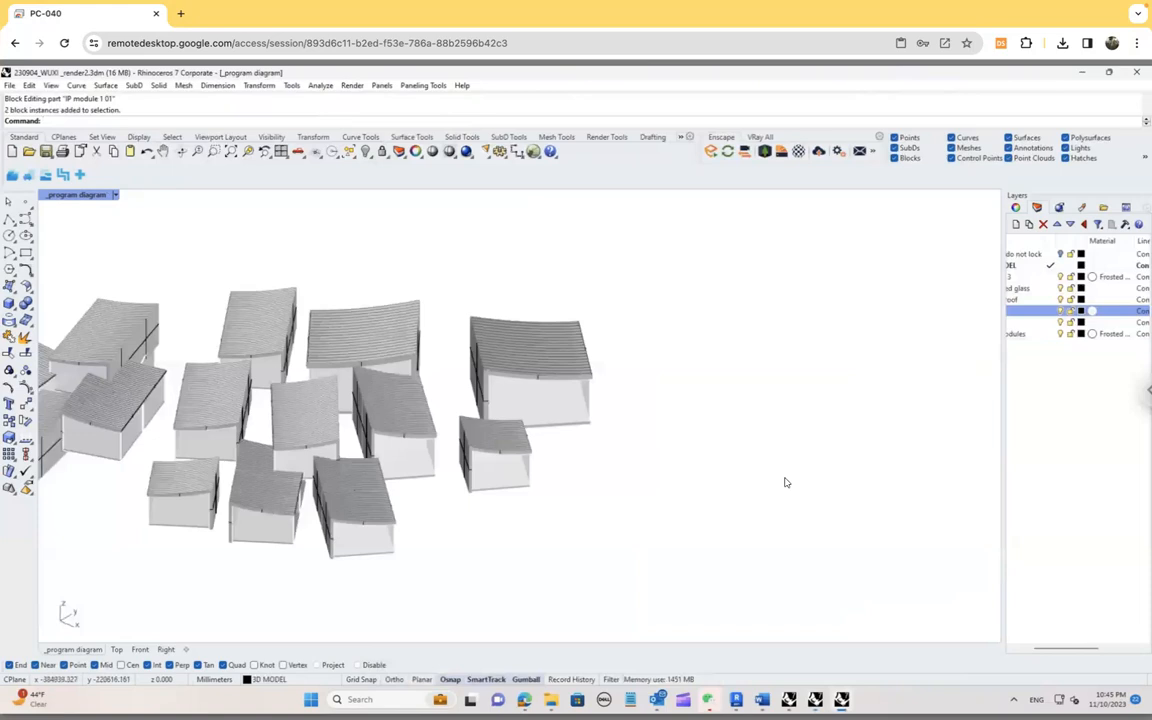
scroll(785, 482, "down", 6)
scroll(543, 367, "up", 4)
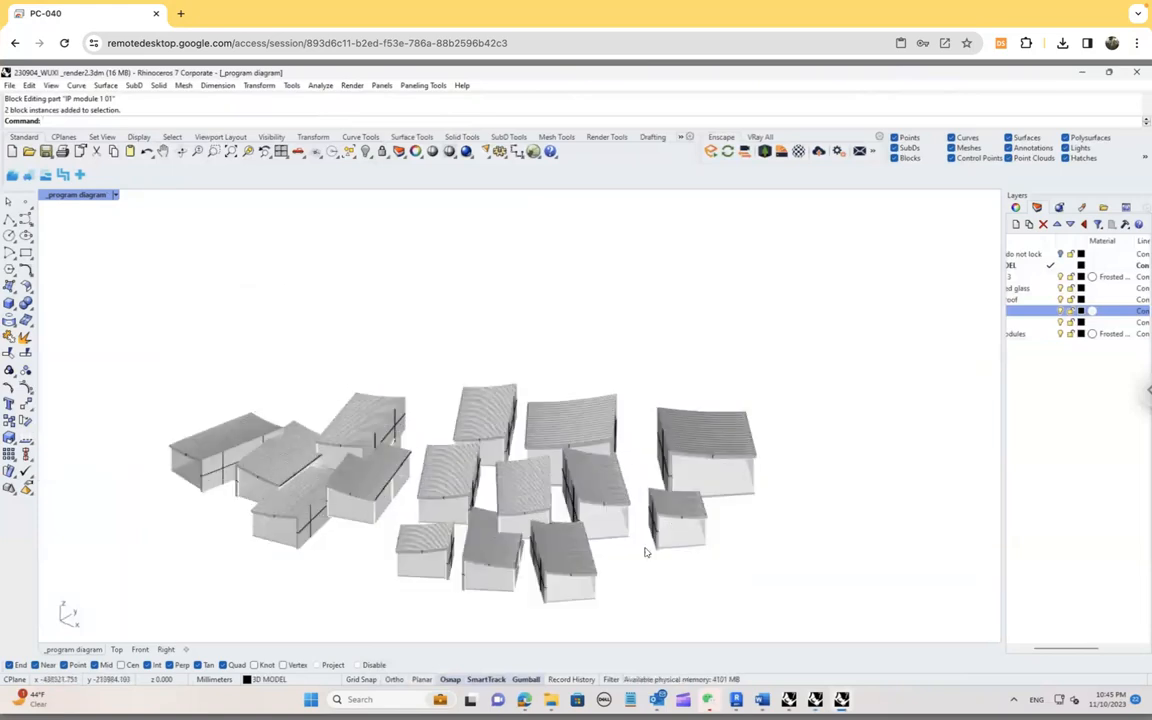
right_click_drag(595, 518, 411, 493)
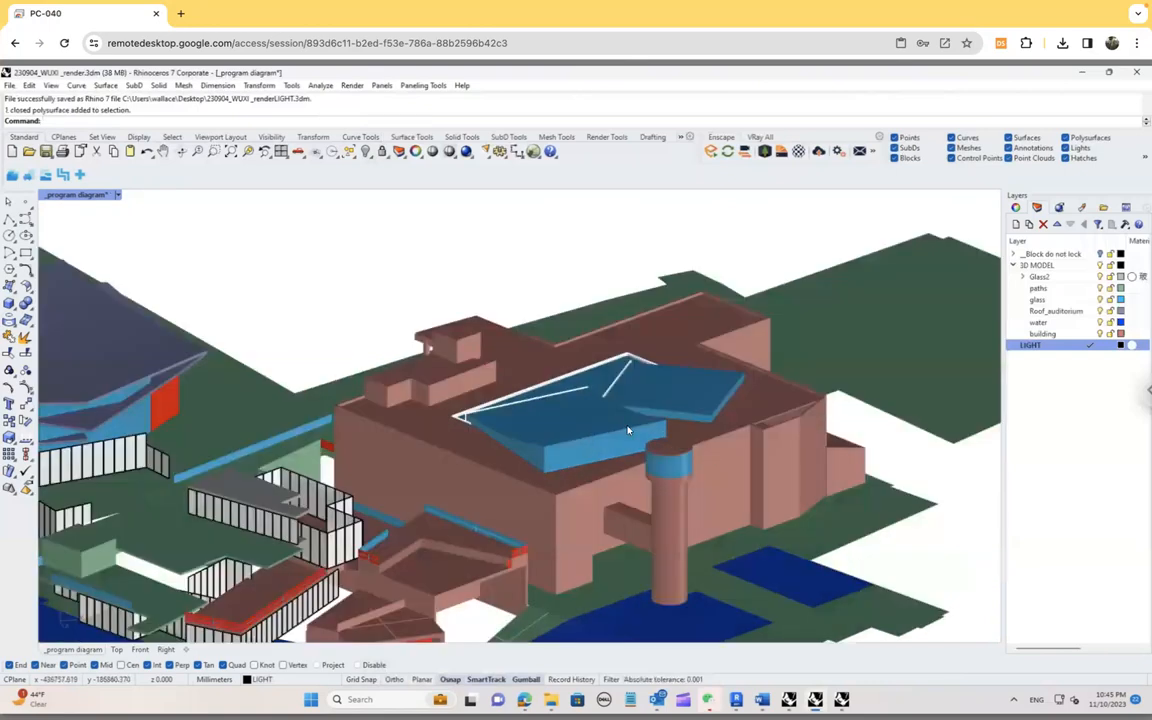
scroll(455, 362, "down", 5)
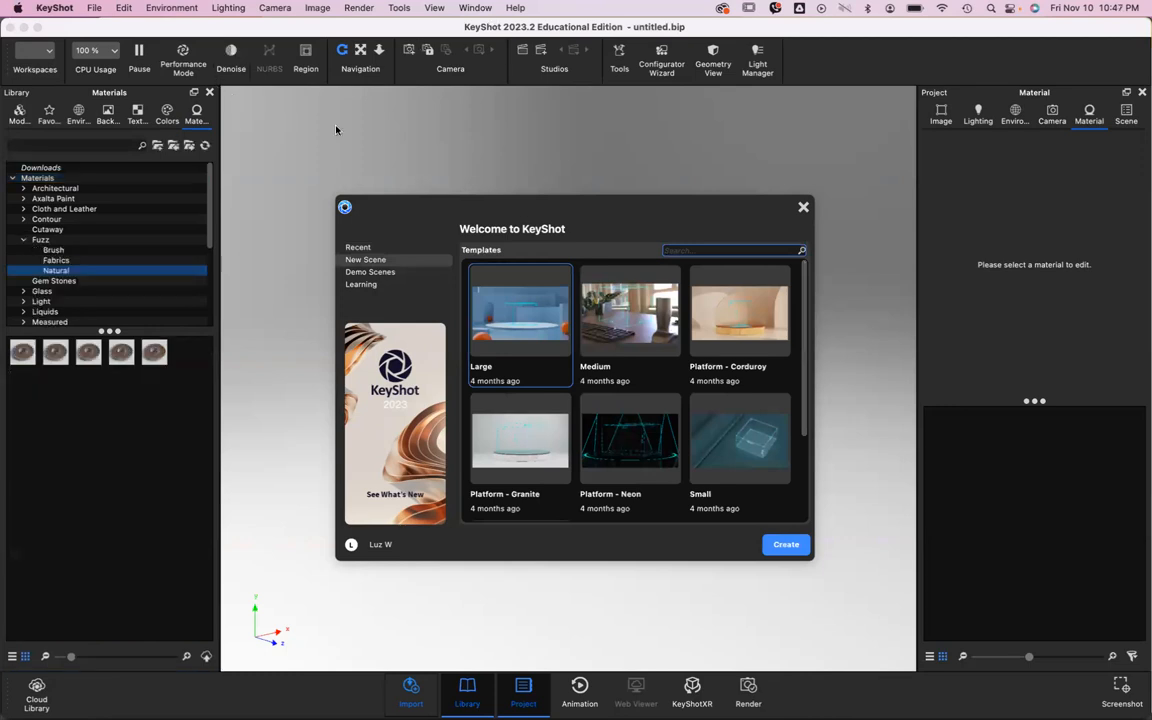
Step: Switch to KeyShot, display the Library and Project areas, and dismiss the welcome window
left_click(523, 690)
left_click(467, 690)
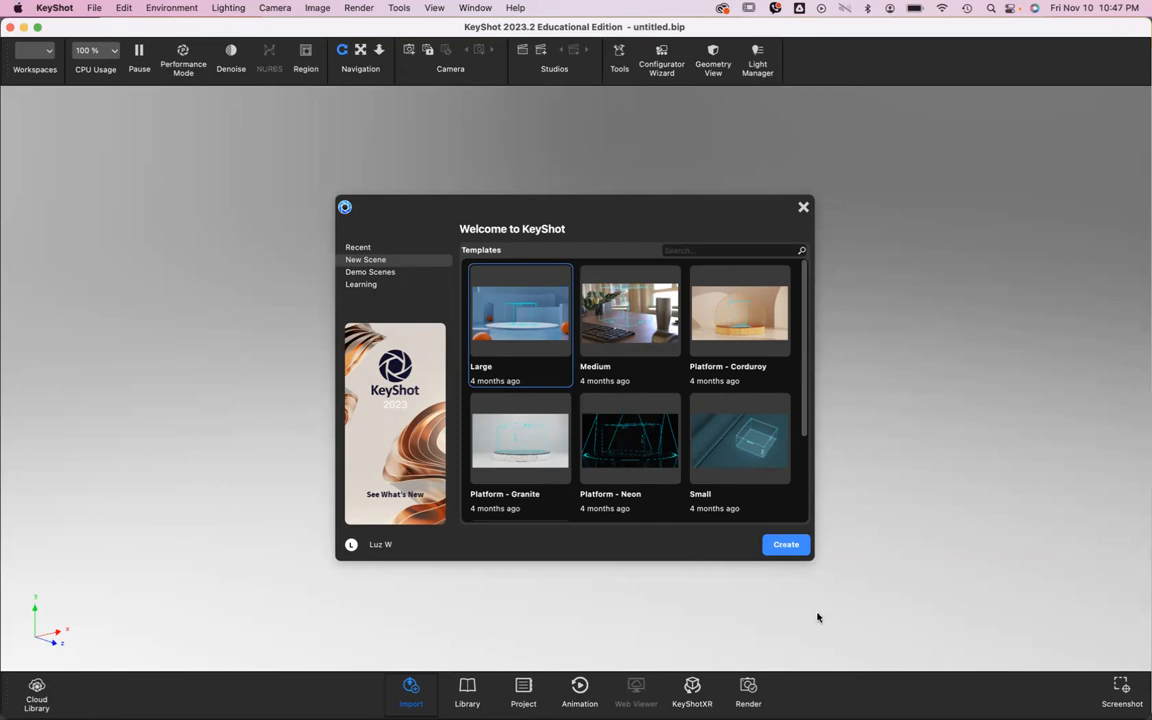
left_click(468, 694)
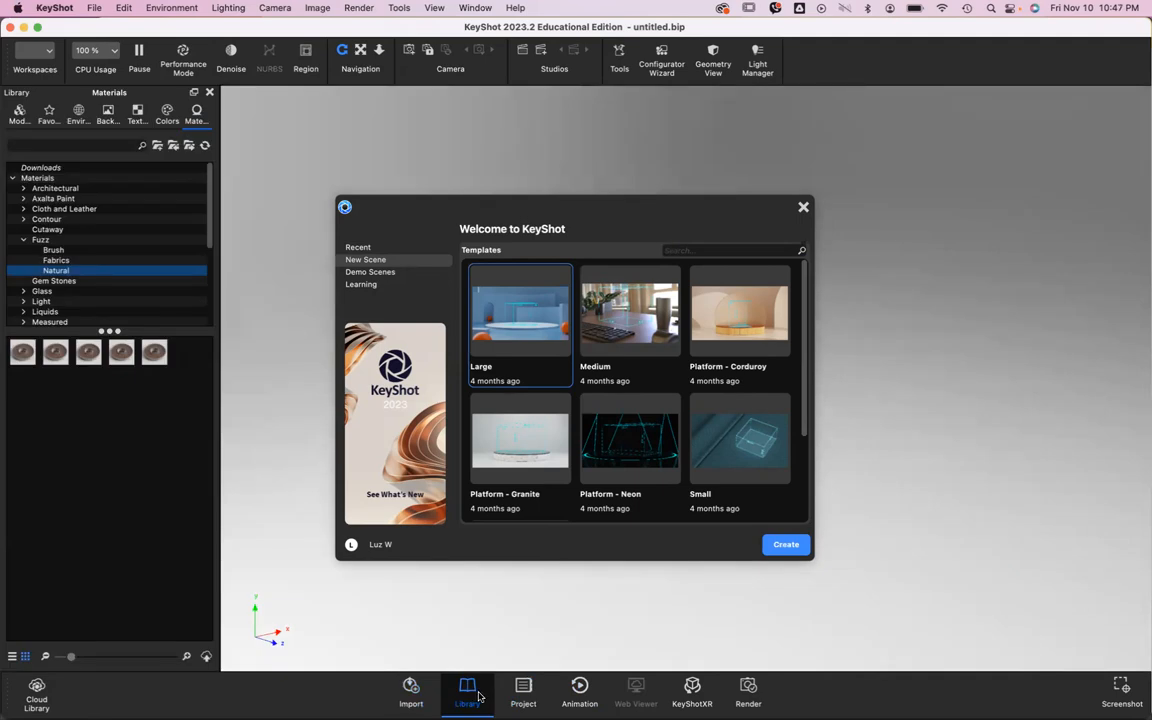
left_click(523, 692)
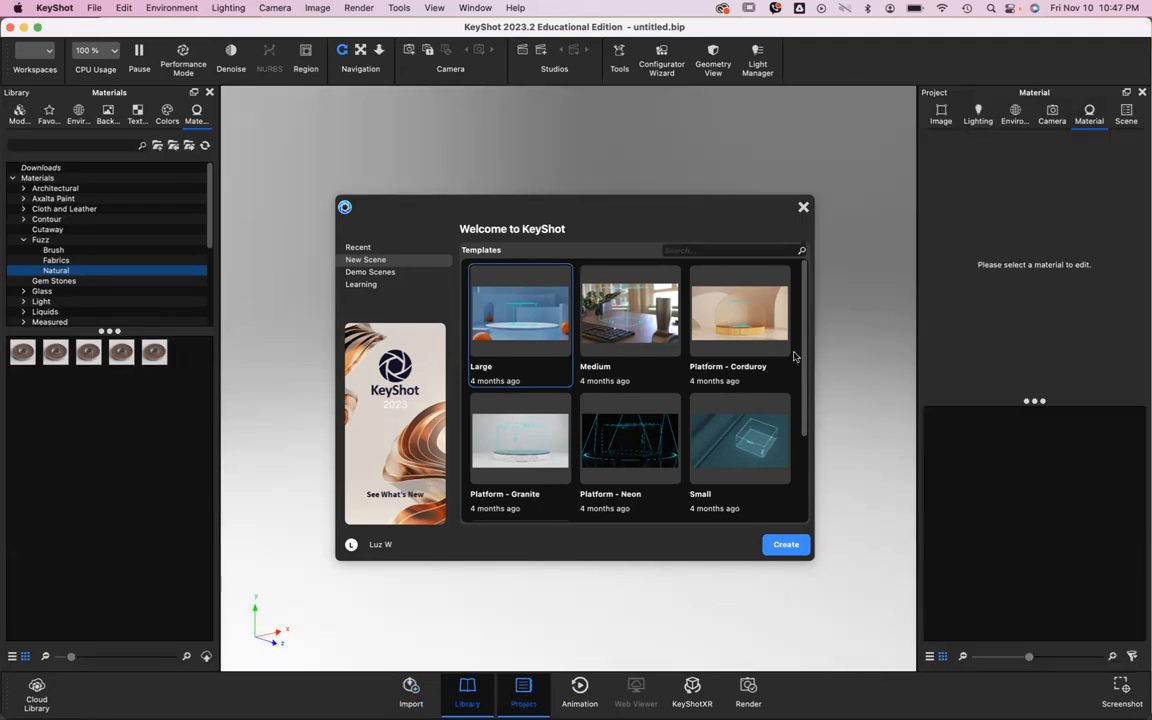
left_click(803, 206)
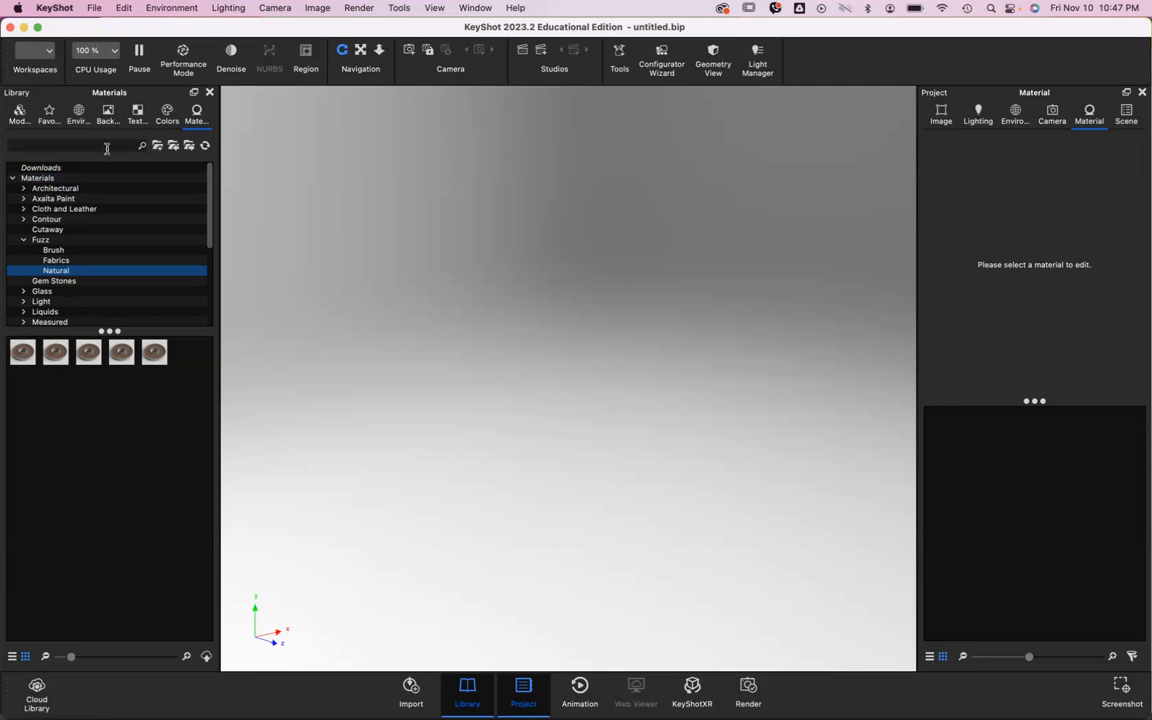
Step: Look through the library's models and its materials, including the Architectural group with its Window category
left_click(22, 114)
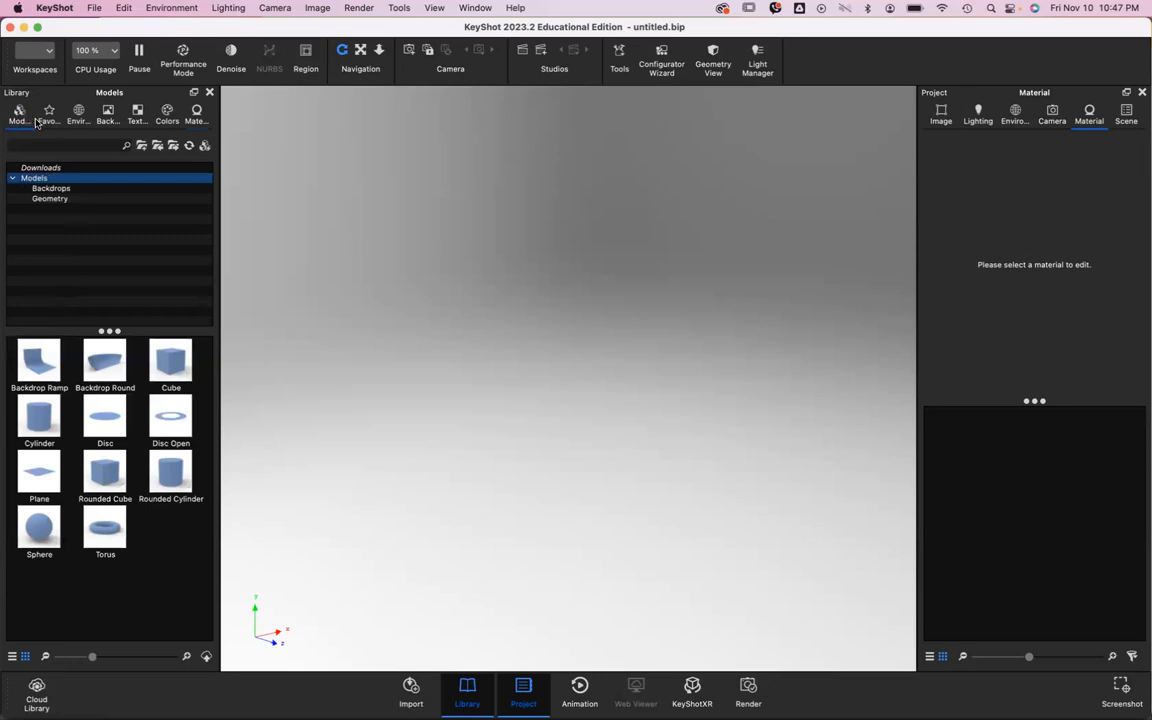
left_click(195, 112)
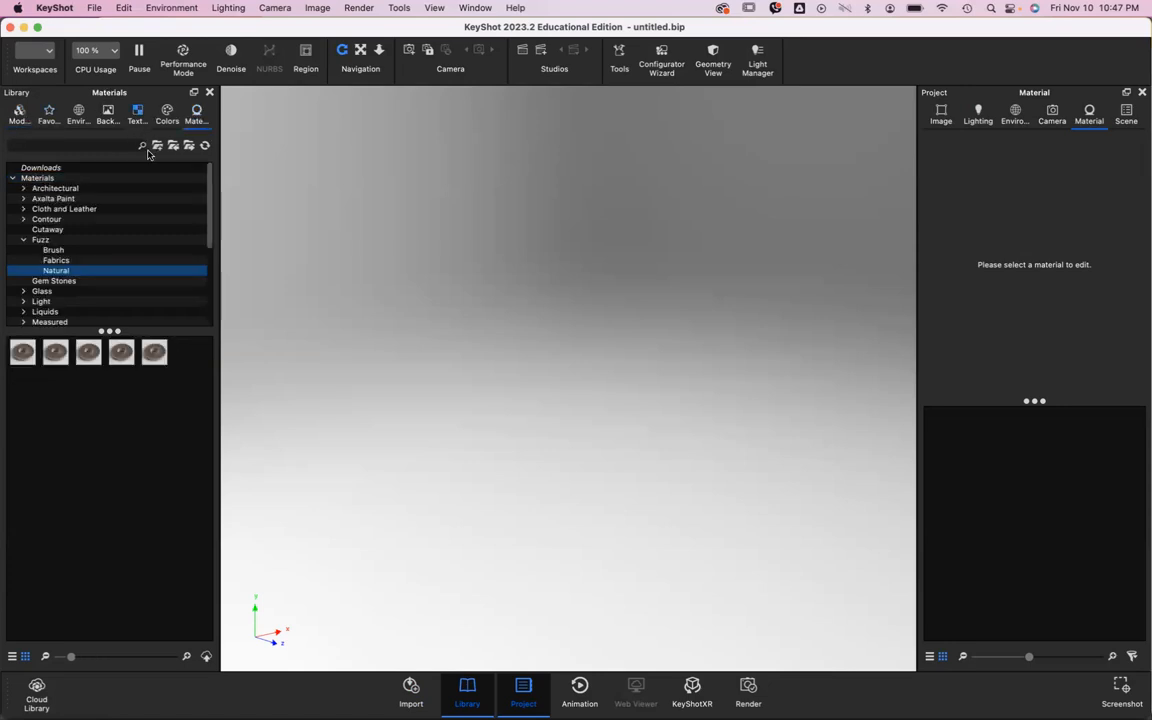
left_click(46, 196)
left_click(47, 189)
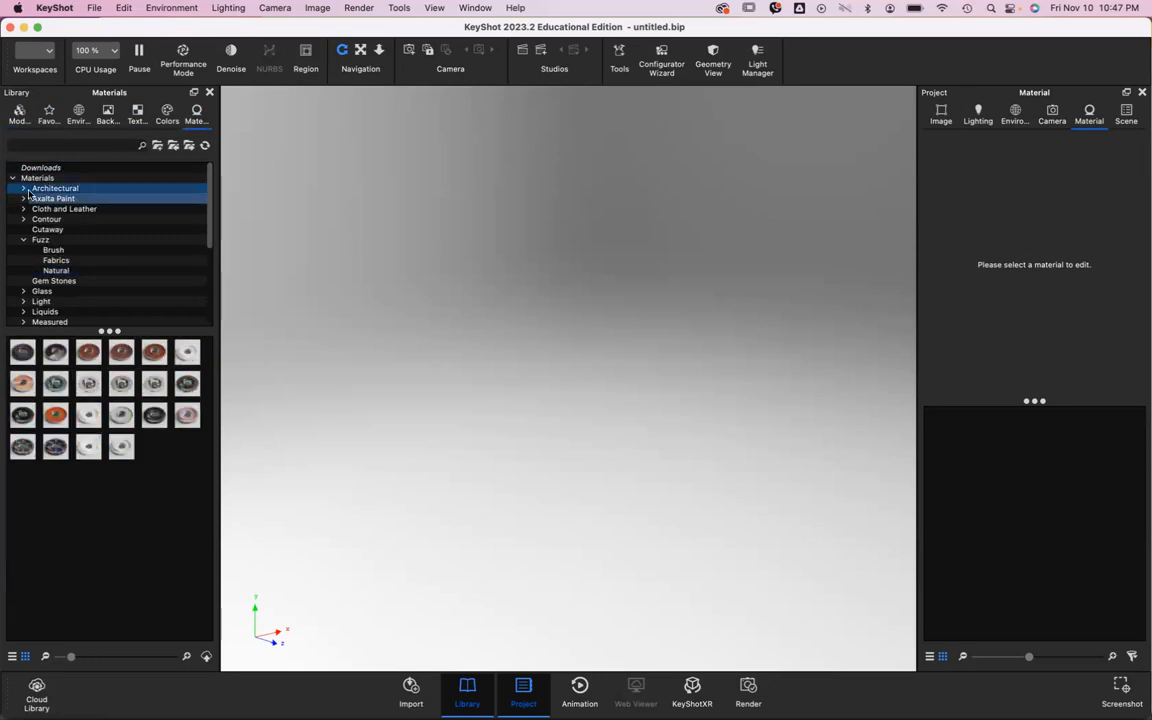
left_click(23, 188)
left_click(50, 229)
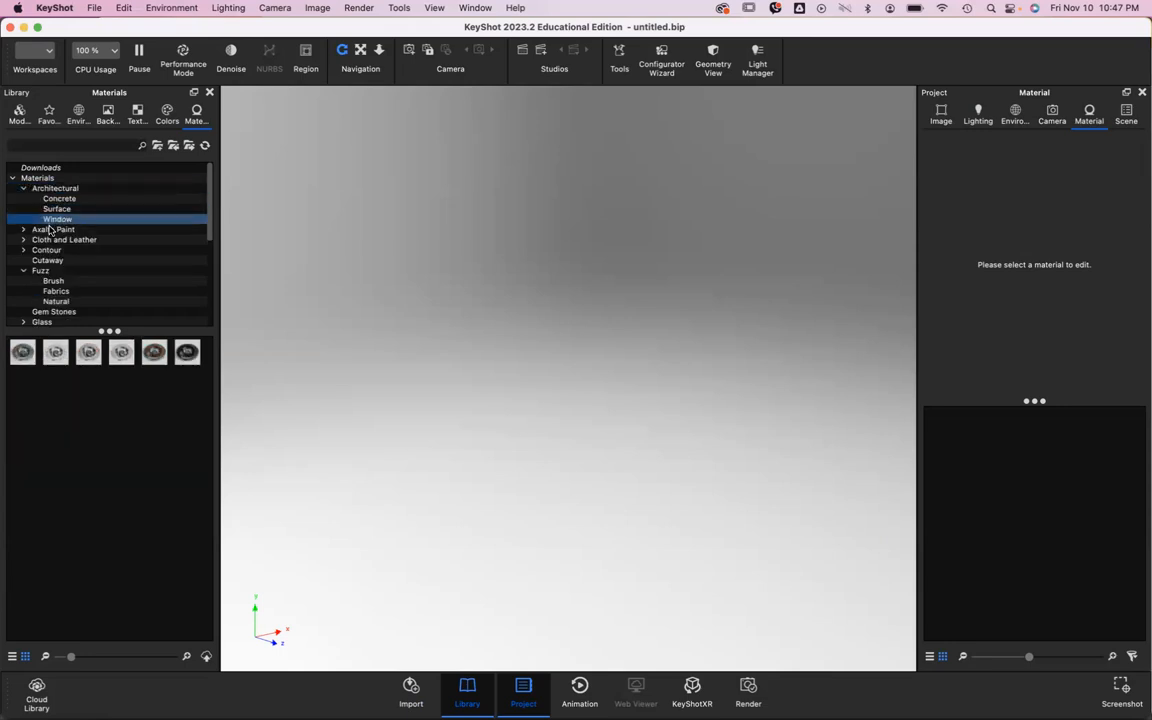
left_click(37, 178)
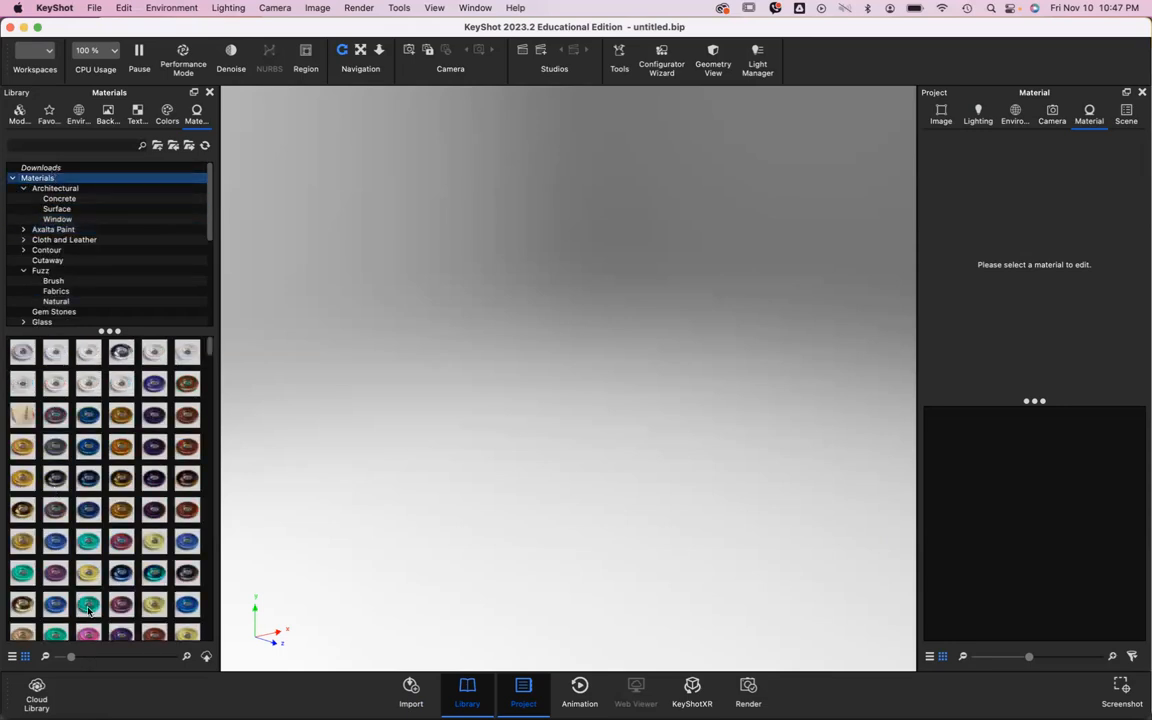
Step: Browse the library's Color Maps textures and its backplate images
left_click(165, 112)
left_click(138, 118)
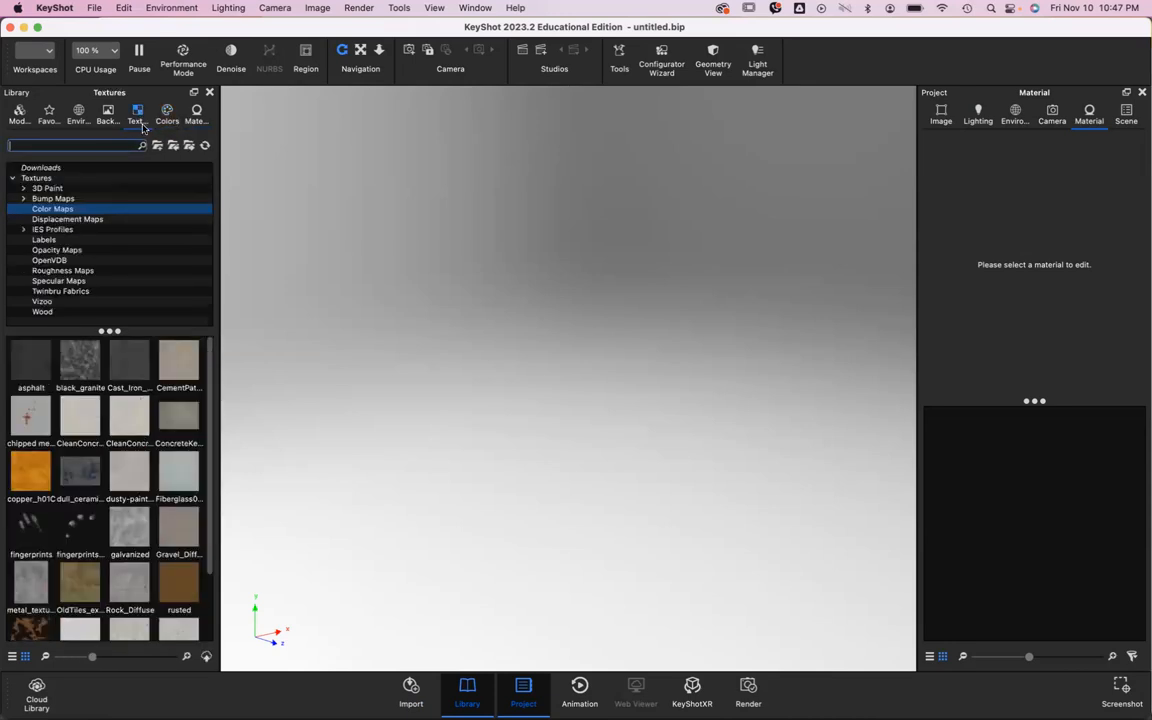
scroll(100, 555, "down", 5)
scroll(82, 520, "up", 4)
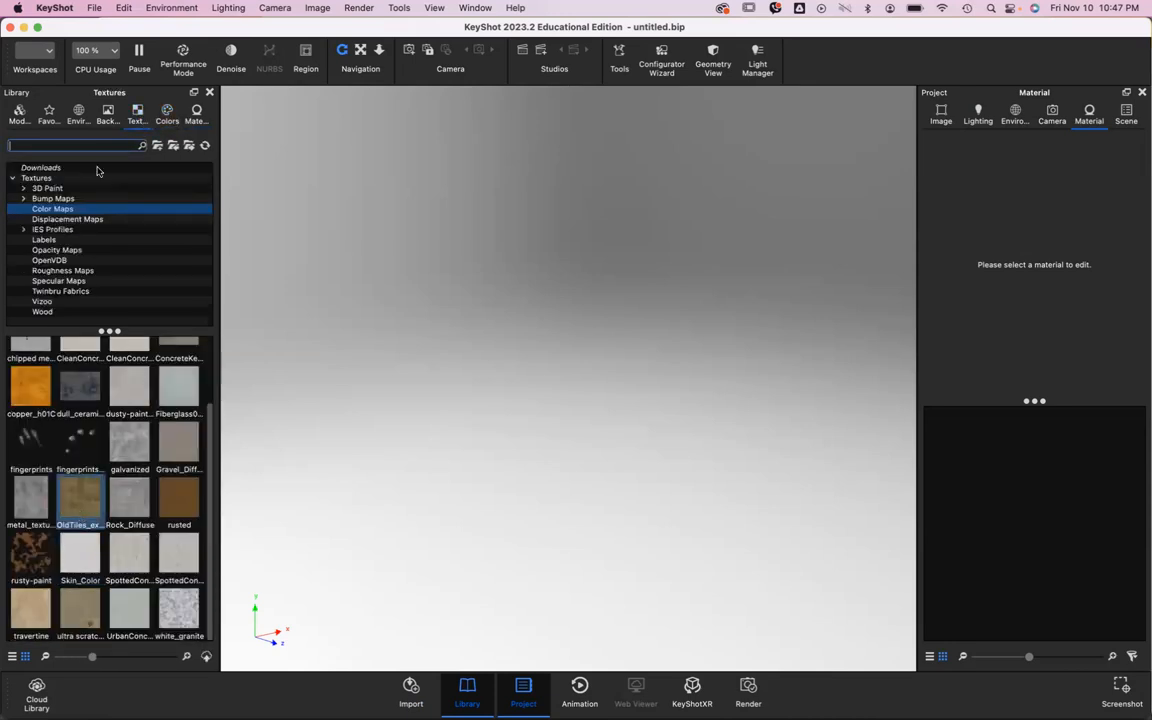
left_click(107, 112)
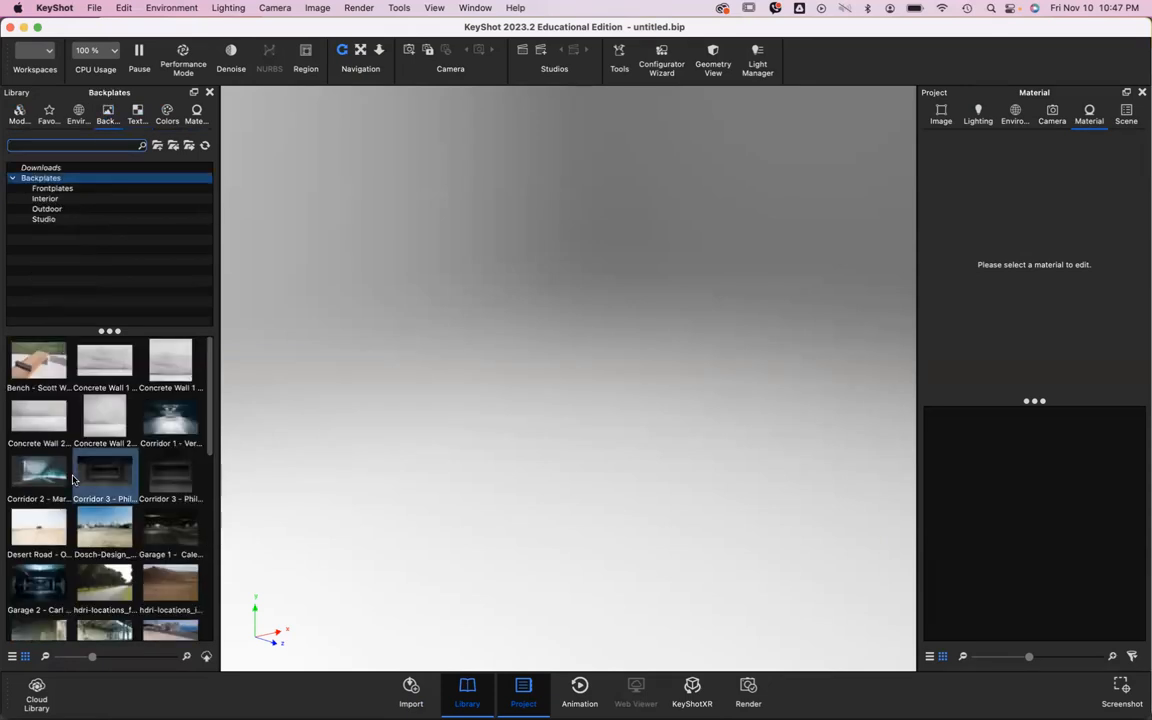
scroll(110, 480, "down", 10)
Step: Find the All White 4K environment in the library and apply it to the scene
left_click(78, 112)
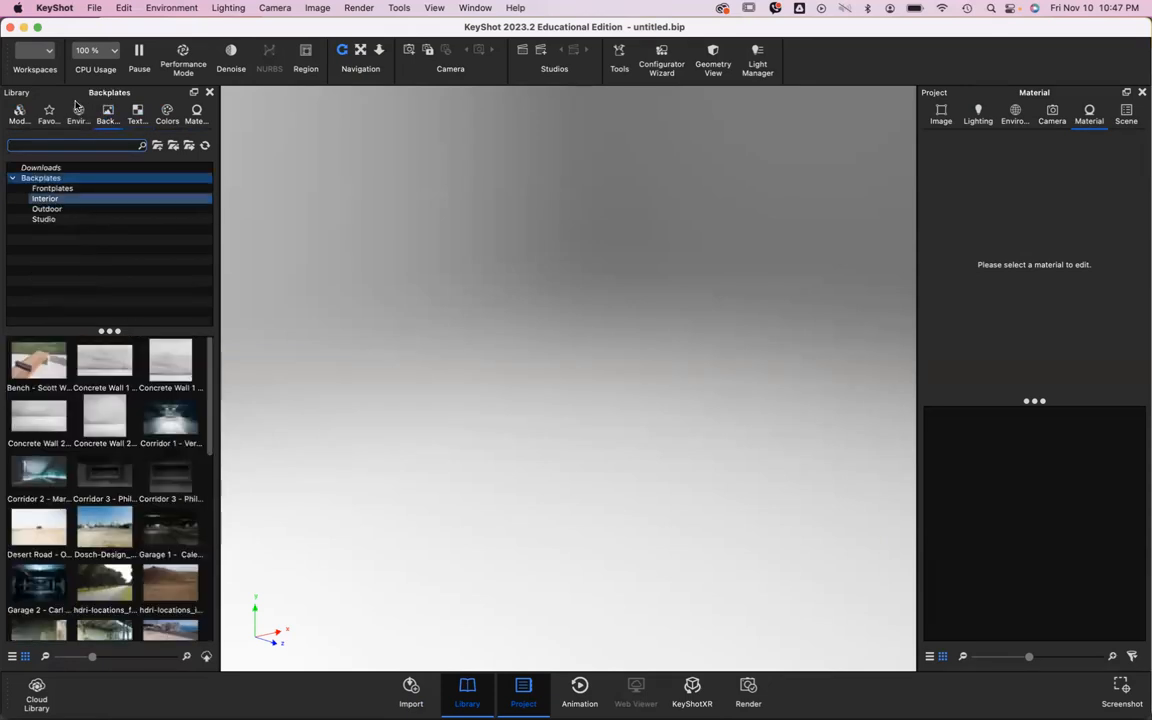
scroll(95, 555, "up", 5)
scroll(95, 555, "down", 8)
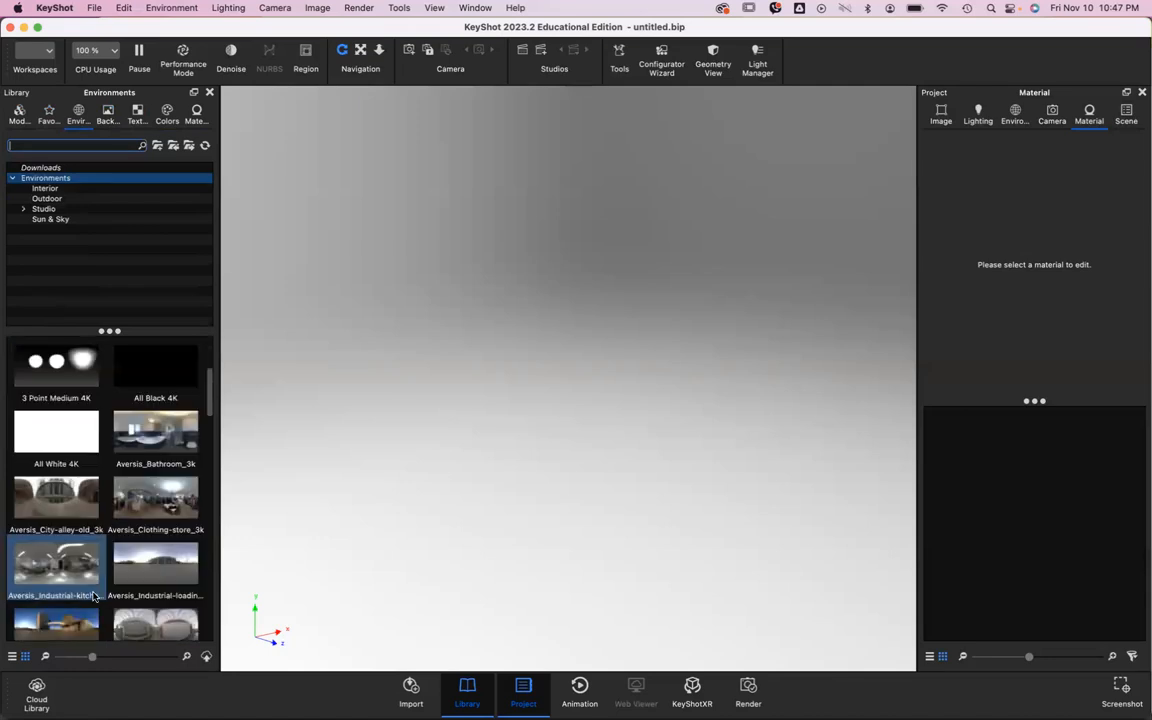
scroll(95, 555, "up", 6)
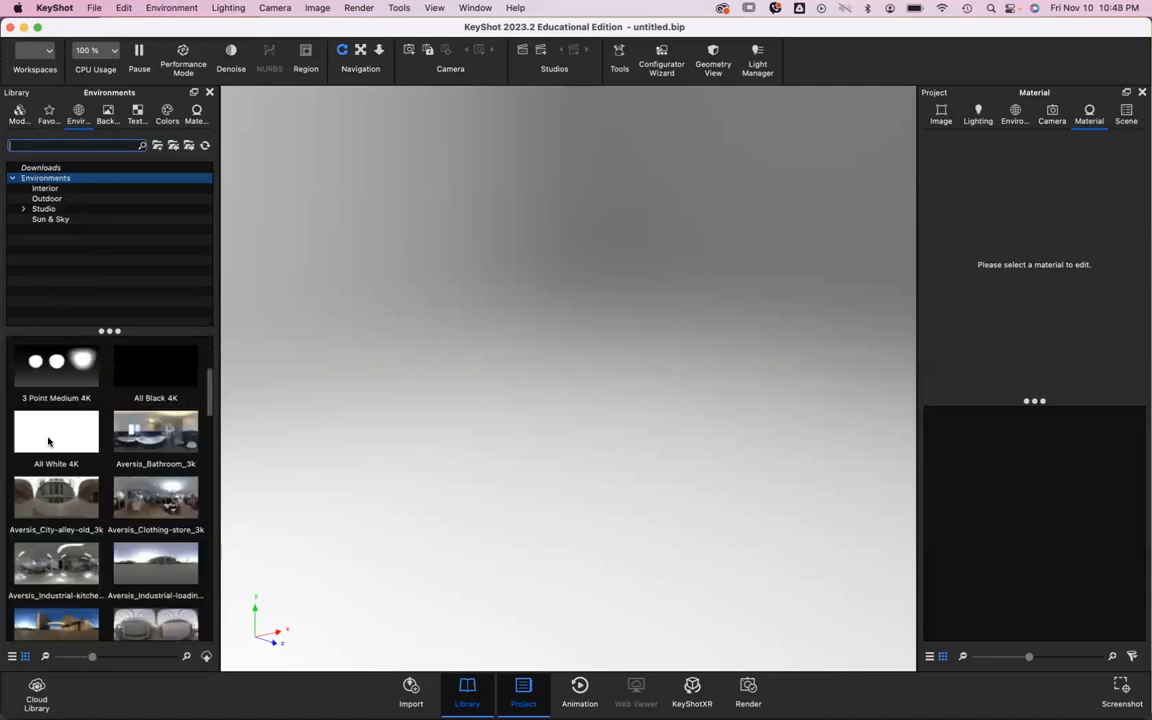
scroll(57, 520, "up", 3)
left_click(58, 620)
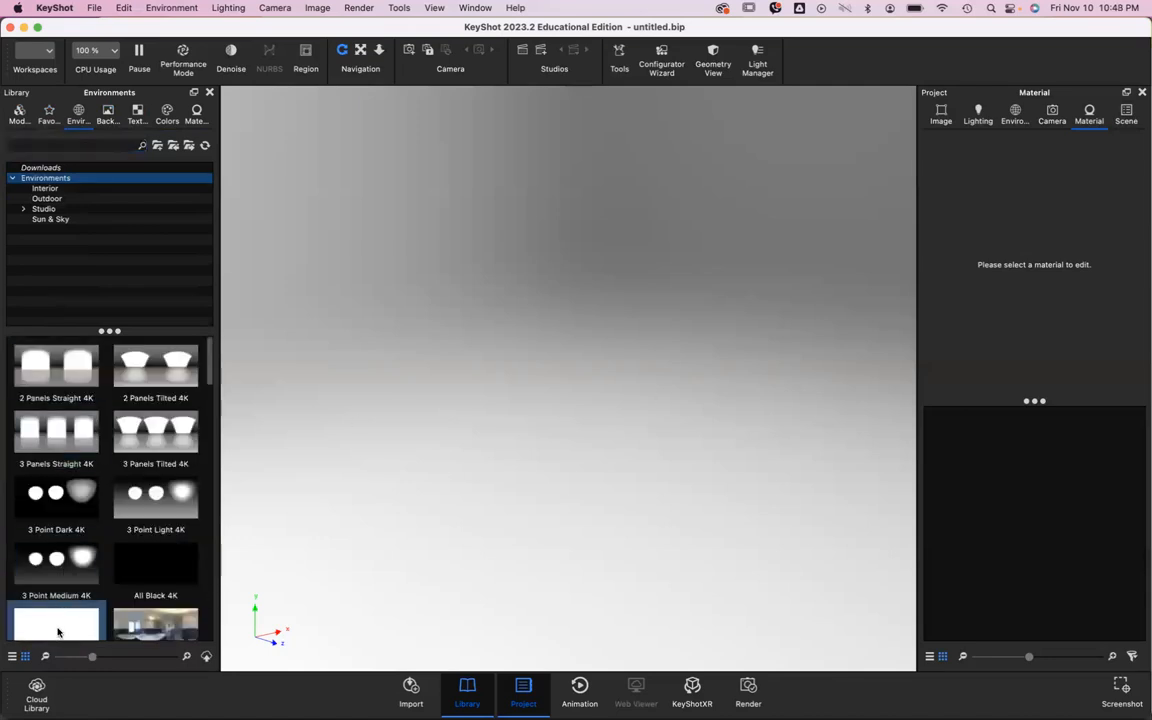
scroll(57, 600, "down", 5)
scroll(57, 450, "up", 5)
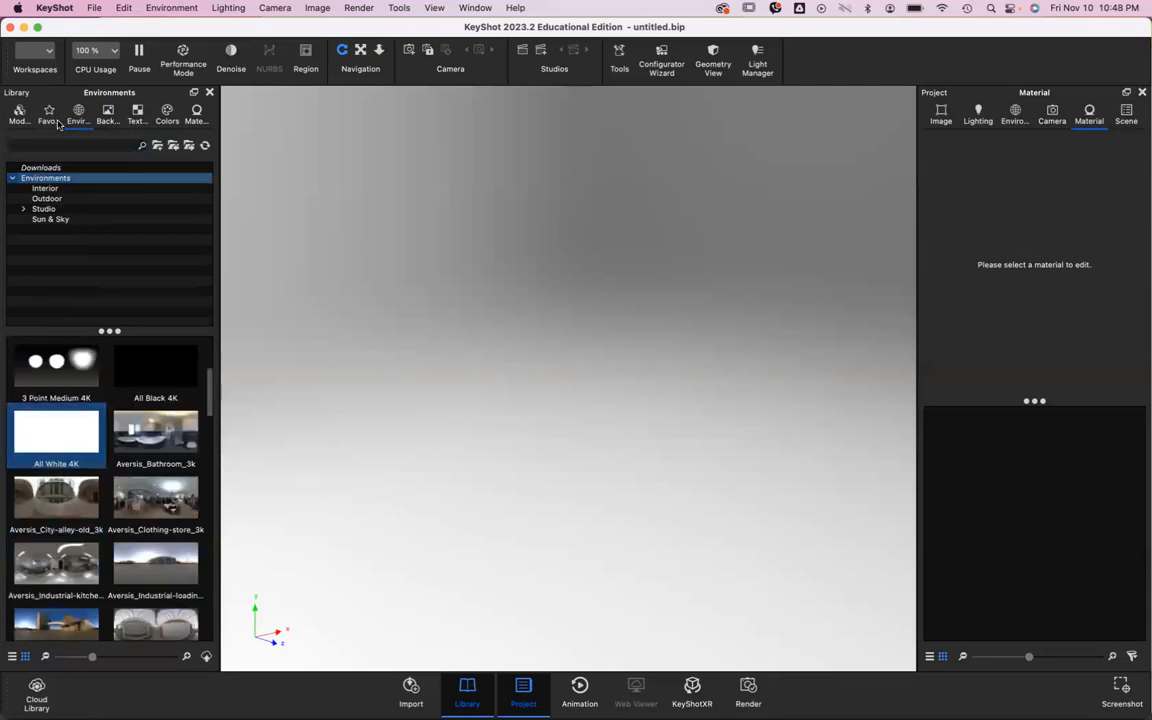
left_click_drag(44, 440, 393, 600)
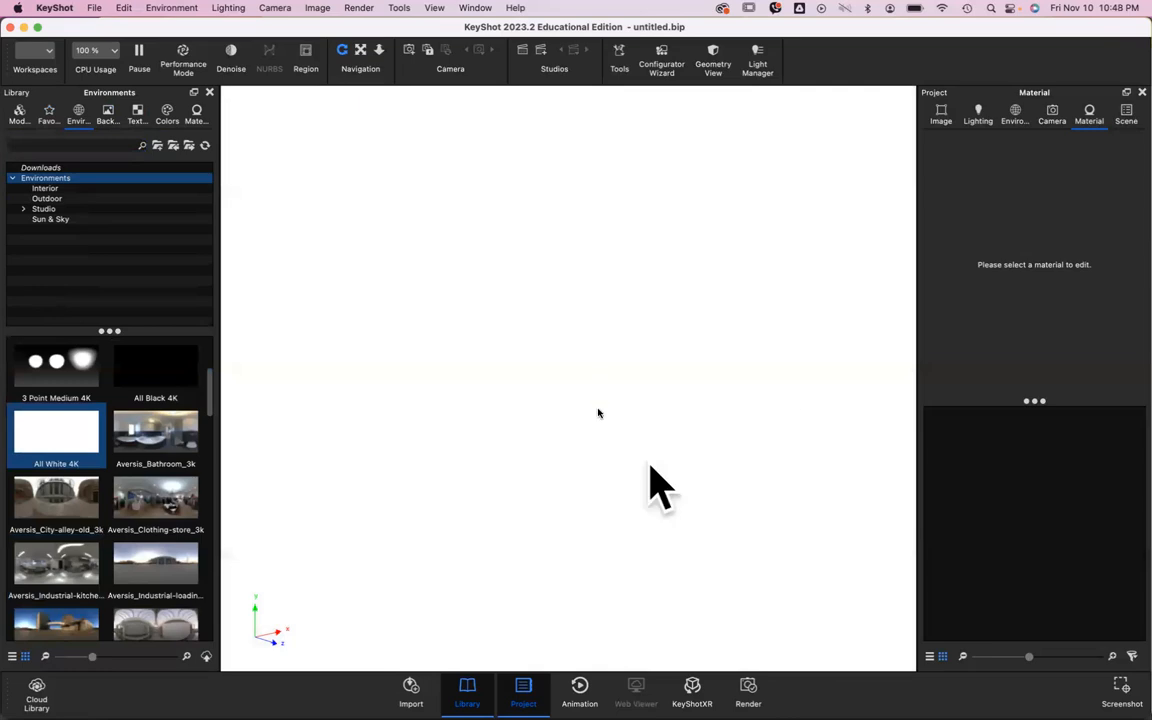
right_click(527, 432)
left_click(530, 458)
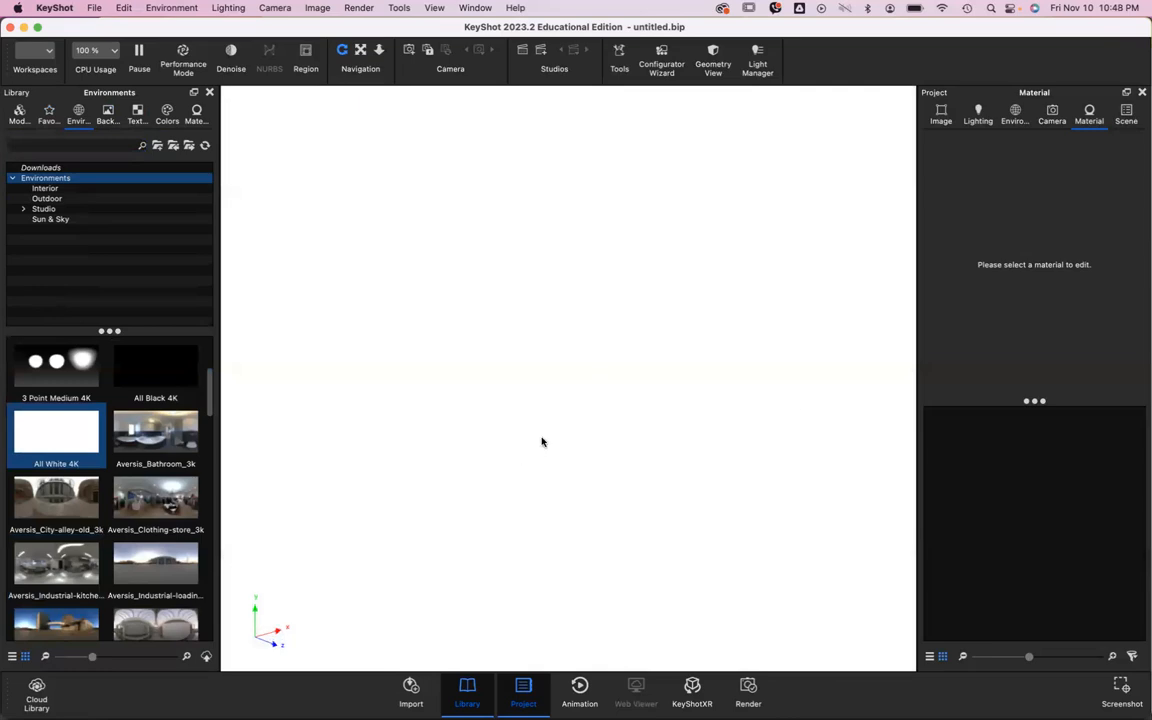
Step: Bring the file 230904_WUXI _render.3dm from the Downloads folder into KeyShot for import
left_click(39, 697)
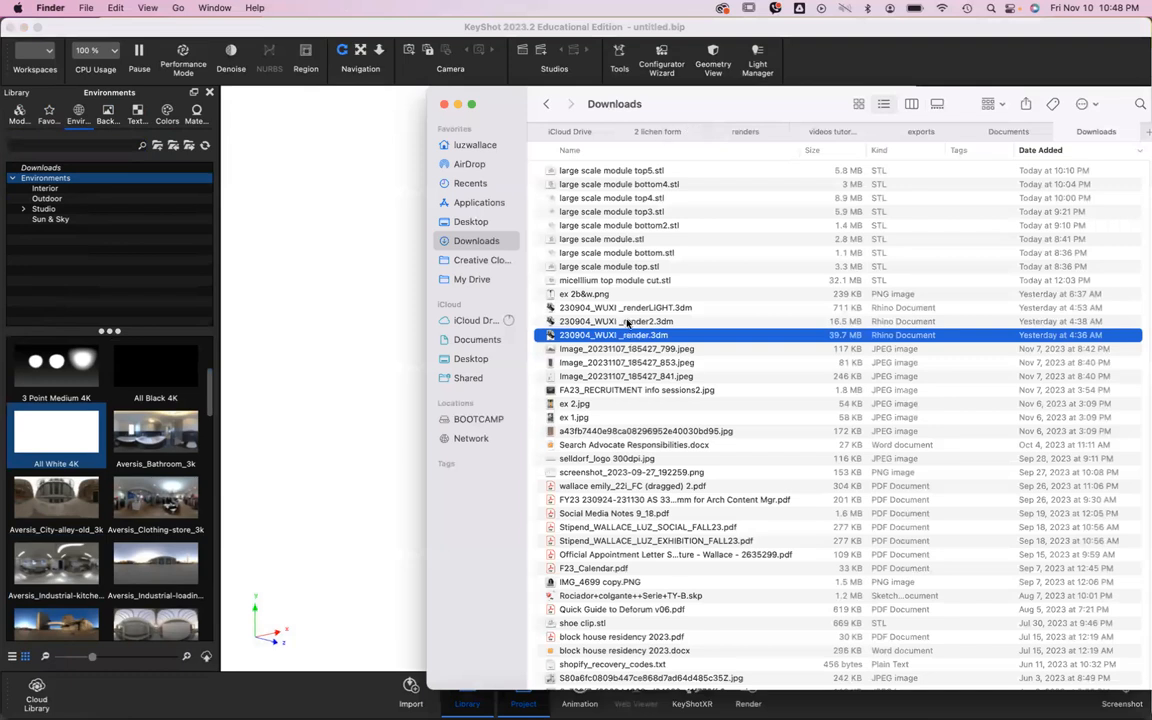
left_click_drag(627, 335, 502, 270)
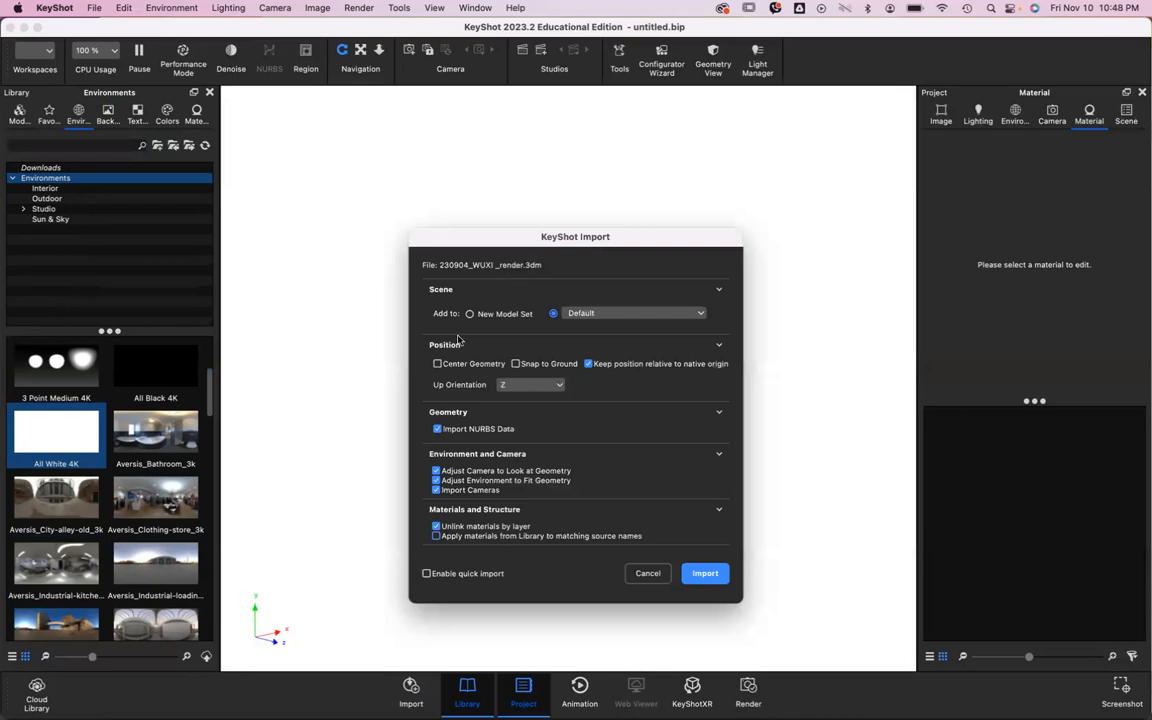
Step: Try the import position options Center Geometry and Snap to Ground, without the native origin, and with Y as up orientation
left_click(470, 364)
left_click(530, 364)
left_click(605, 365)
left_click(554, 387)
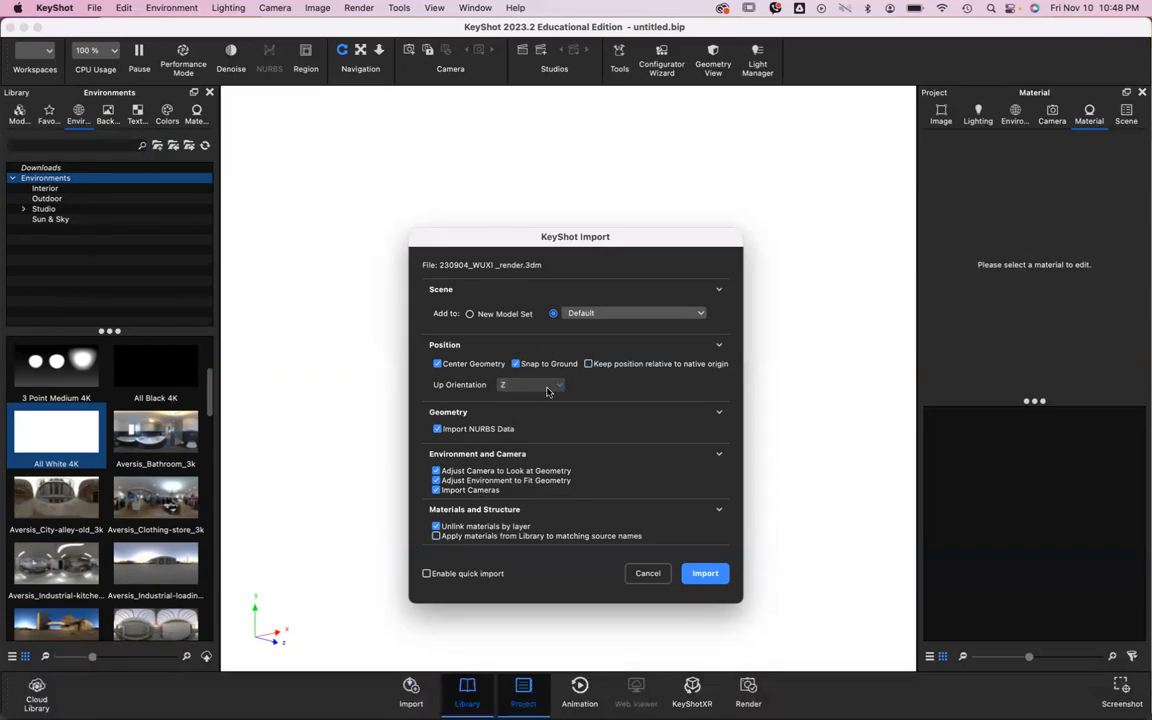
left_click(513, 406)
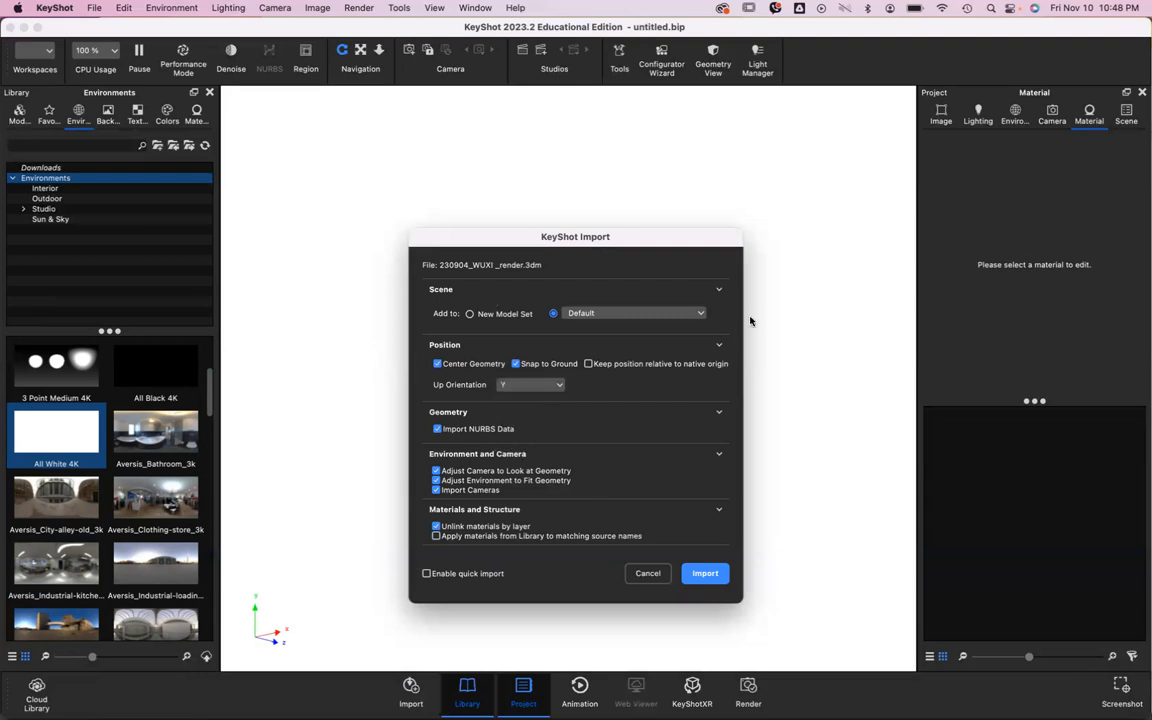
Step: Set the import to keep position relative to native origin, with Z as the up orientation
left_click(470, 314)
left_click(588, 364)
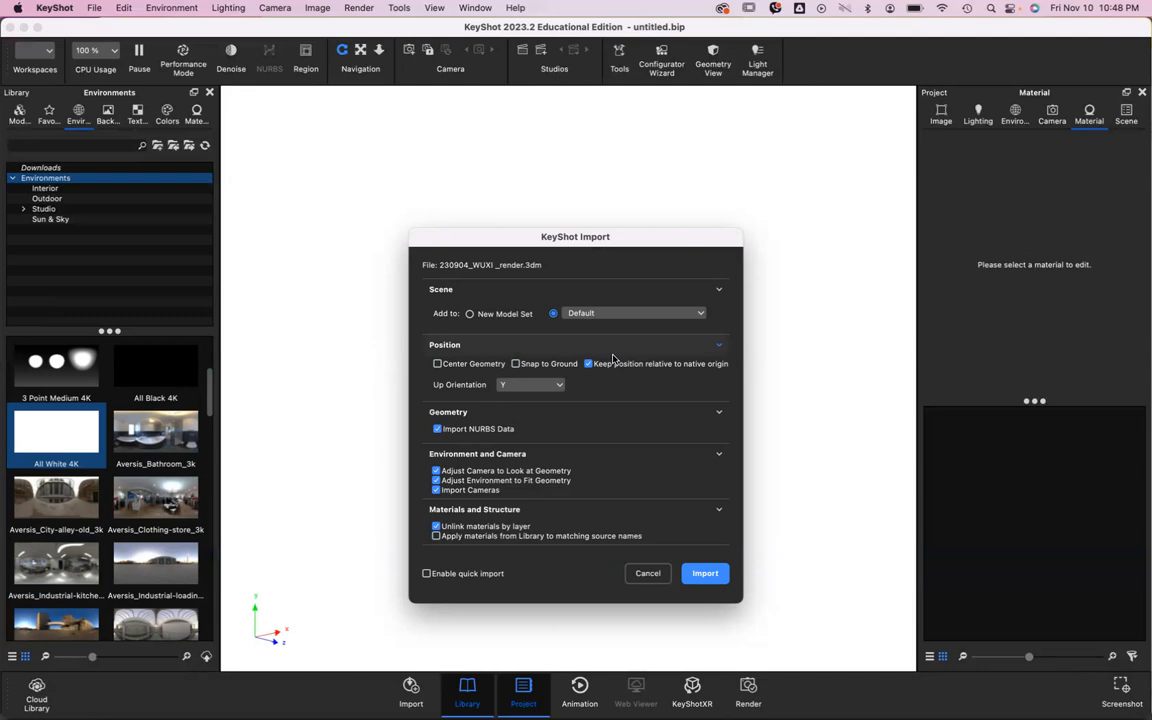
left_click(525, 385)
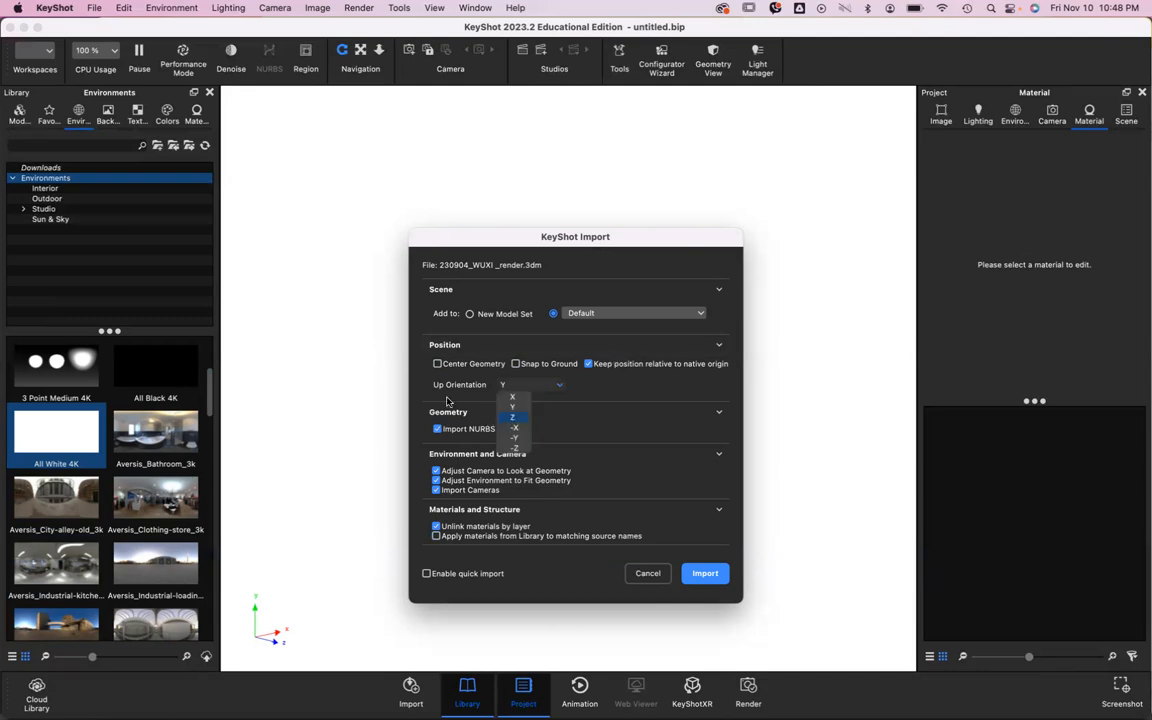
left_click(513, 421)
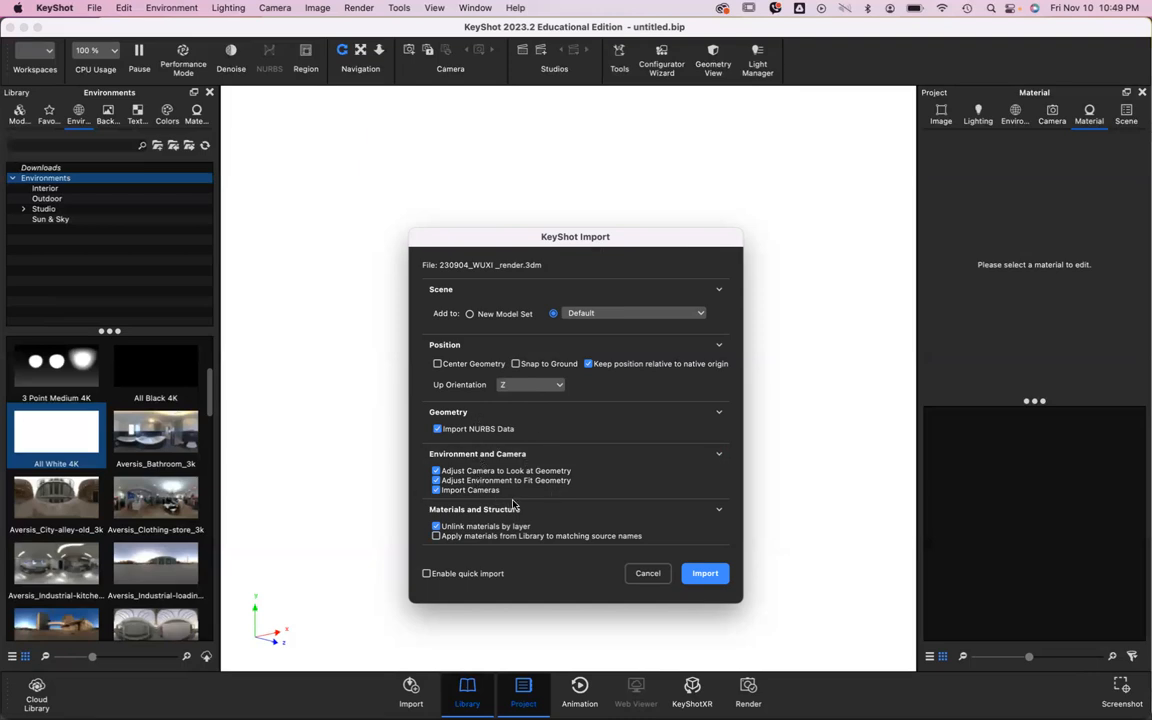
Step: Switch to the Rhino remote session, display the Named Views list to check the saved camera views, and return to KeyShot
key("super+Tab")
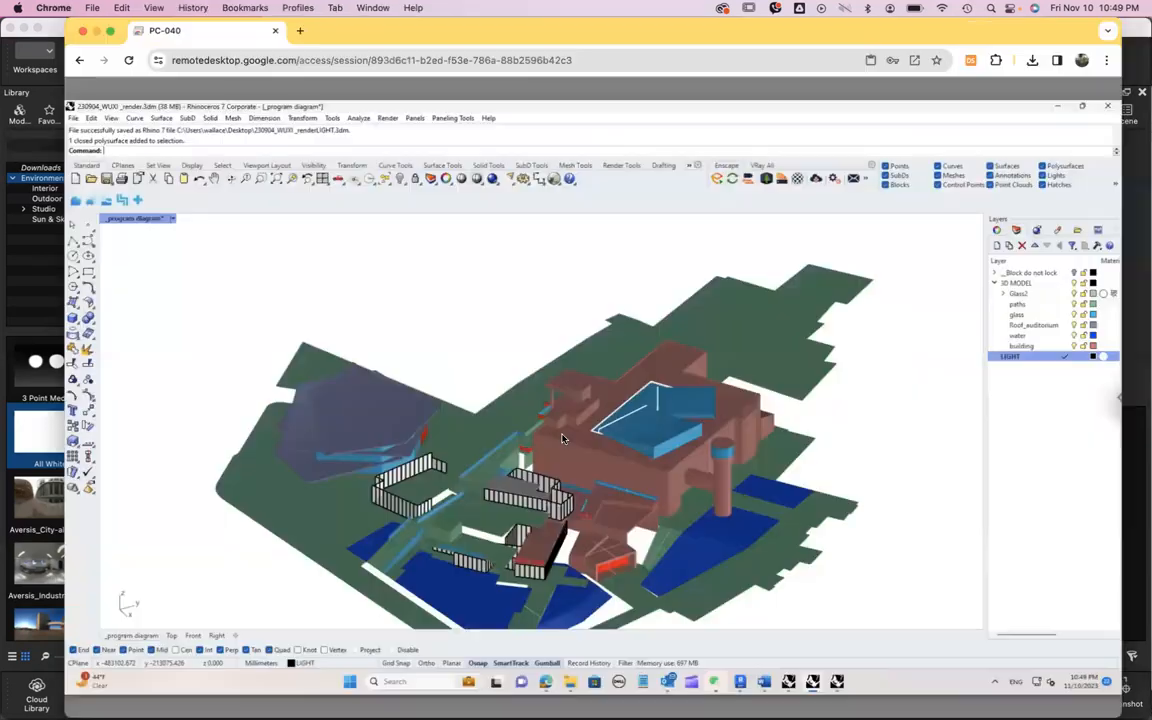
left_click(172, 218)
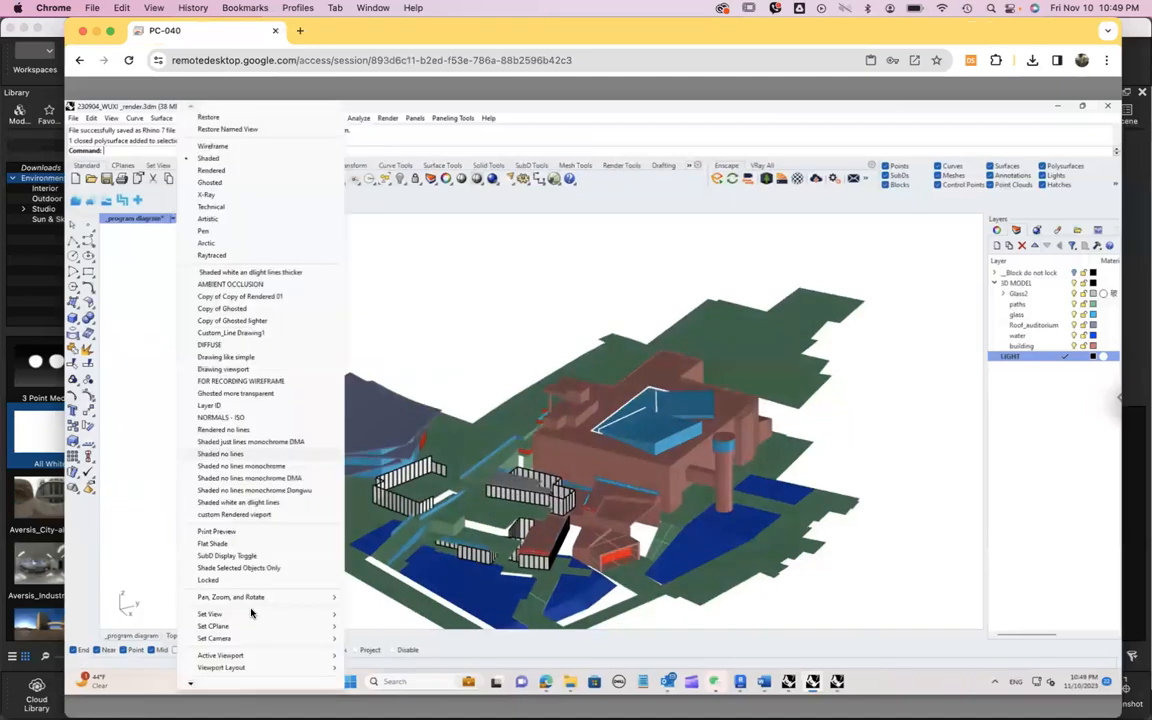
mouse_move(251, 613)
left_click(395, 597)
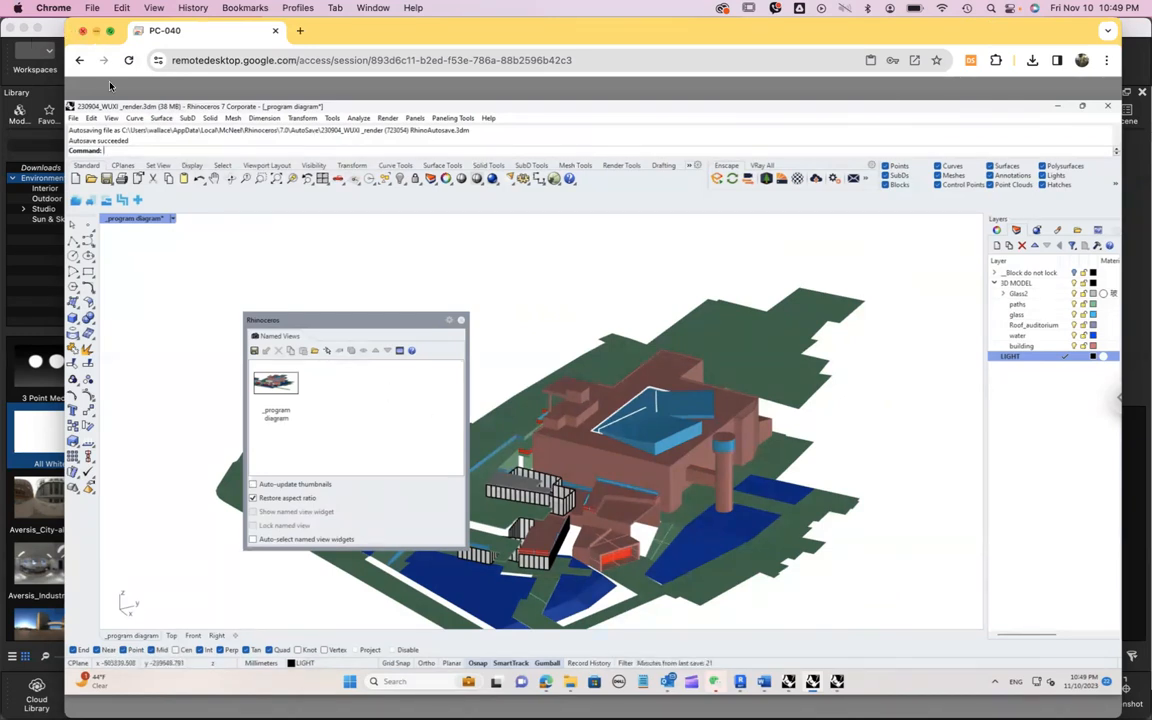
key("super+Tab")
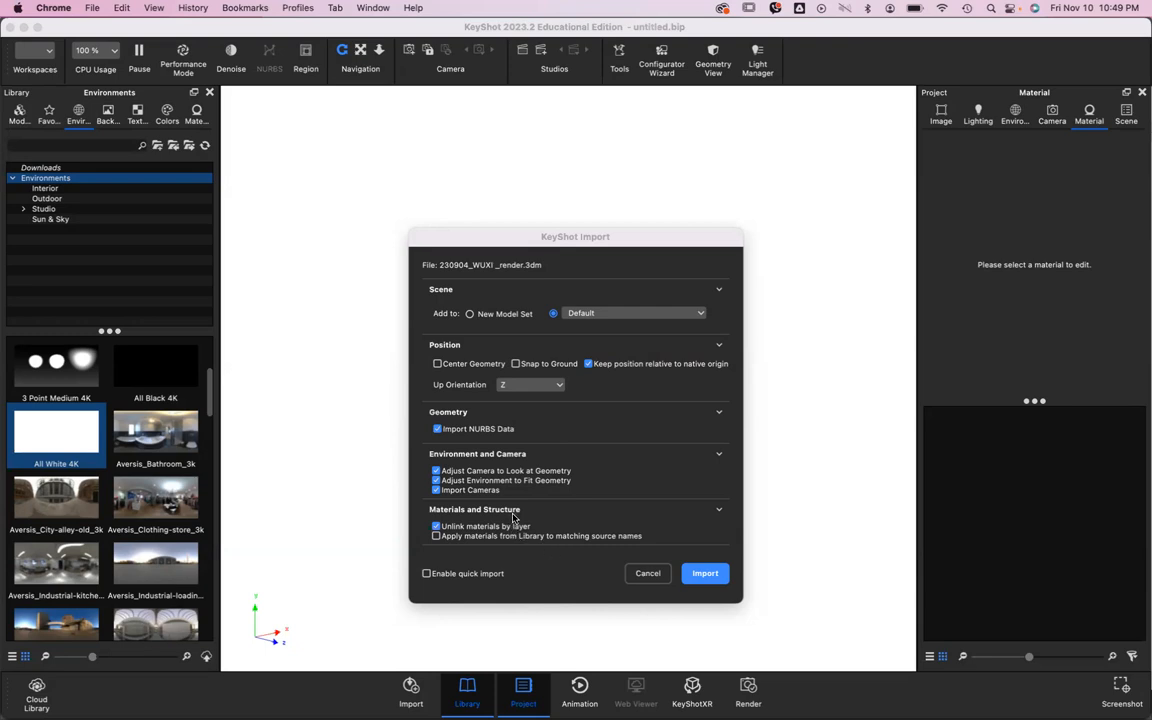
Step: Import the model with its cameras included and close the log window
left_click(436, 489)
left_click(462, 529)
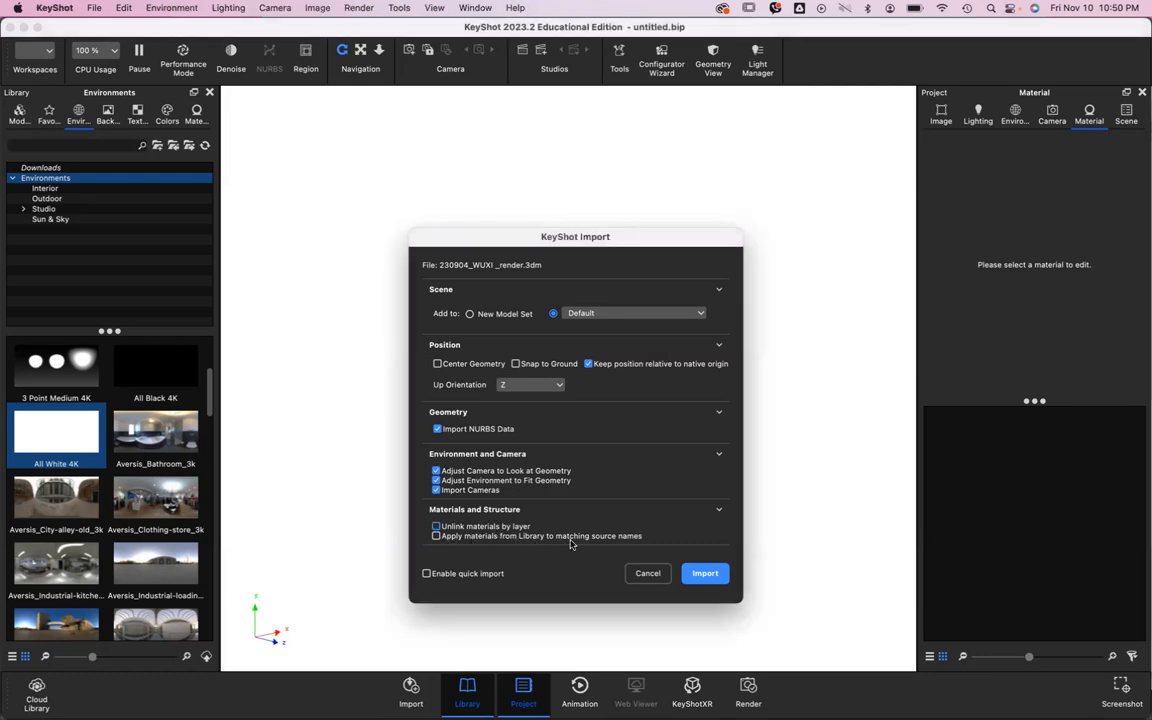
left_click(498, 525)
left_click(705, 574)
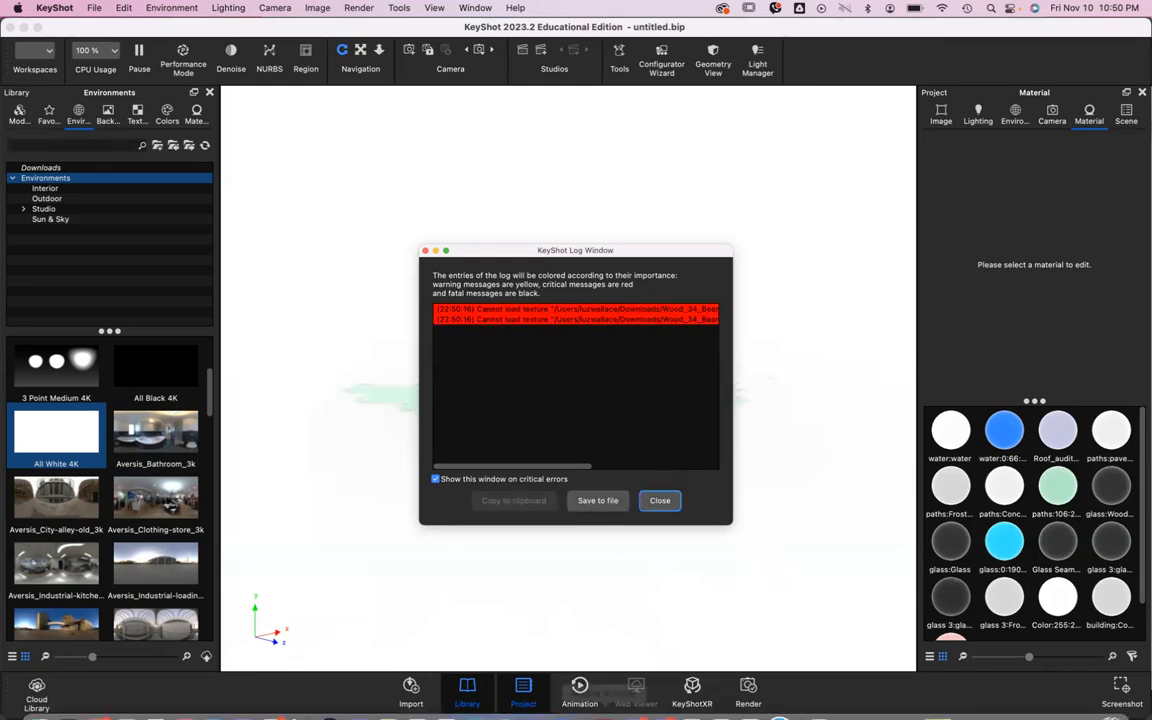
mouse_move(689, 684)
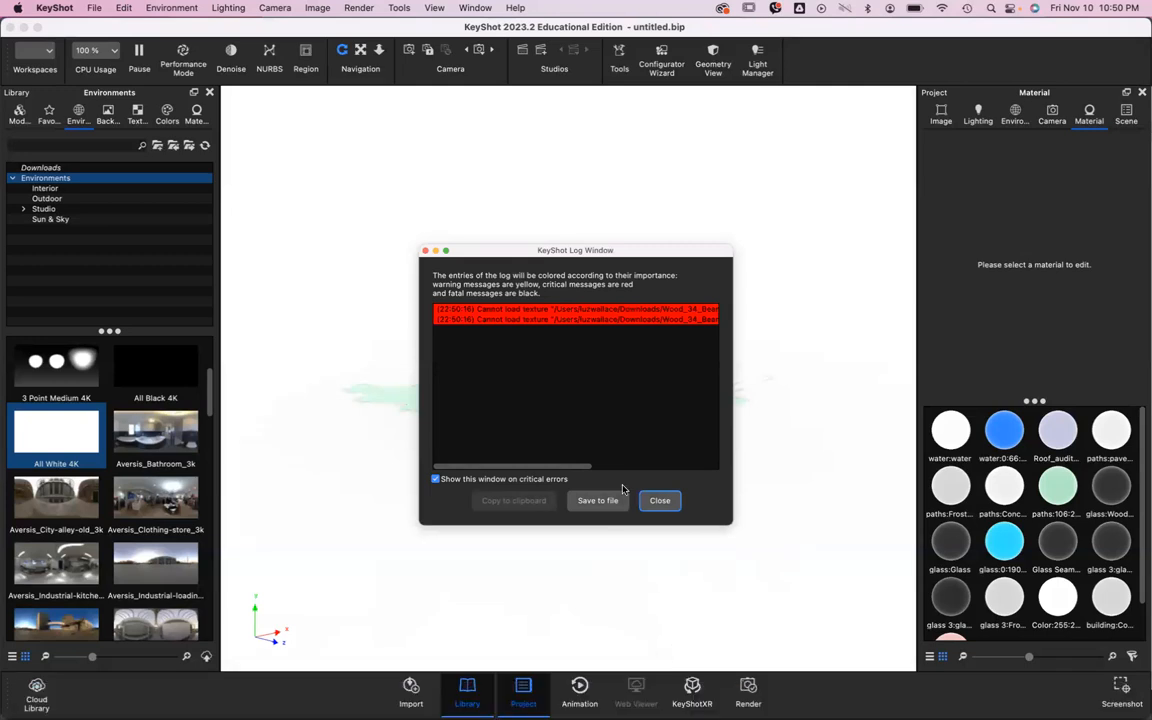
left_click(660, 501)
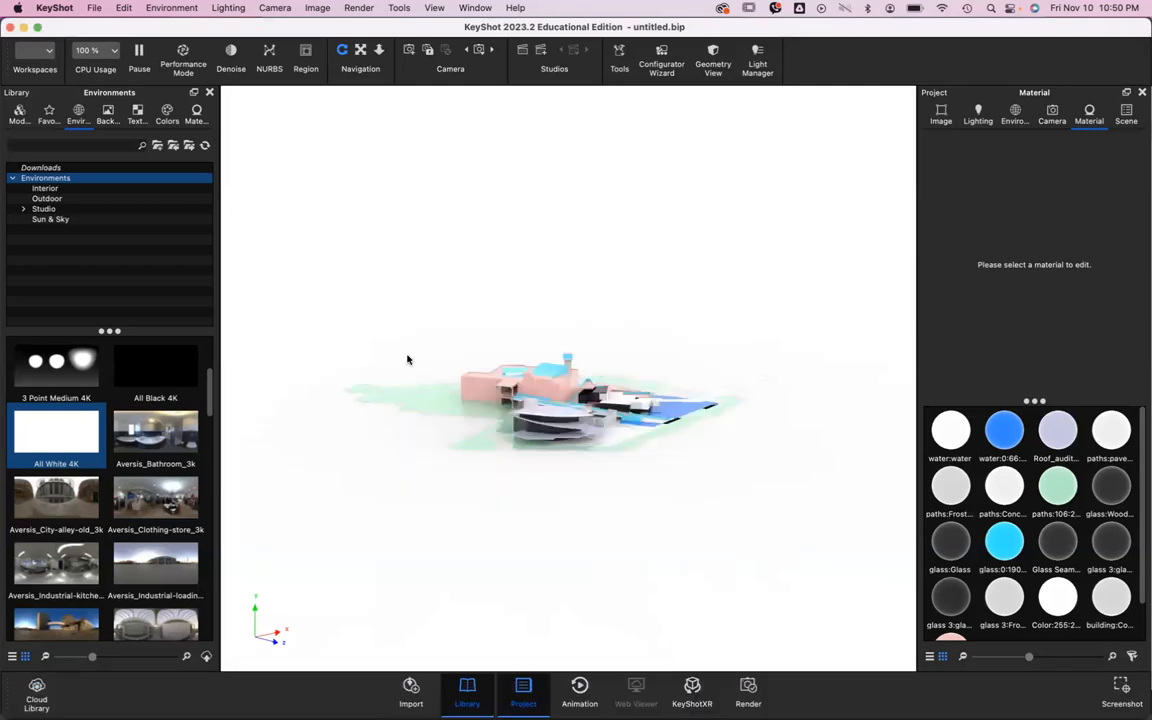
Step: Set the blue water material's refractive index to 1.9 and its roughness to 0
scroll(568, 379, "up", 10)
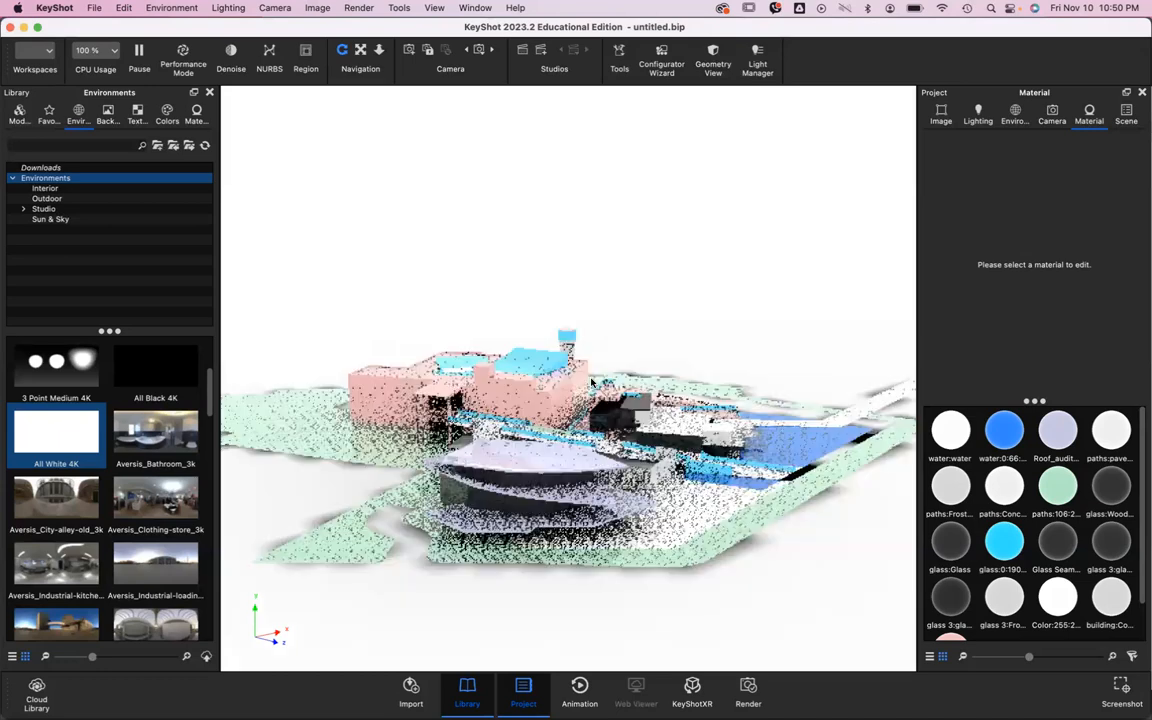
mouse_move(601, 325)
left_mouse_down()
mouse_move(383, 297)
mouse_move(590, 322)
left_mouse_up()
scroll(557, 444, "down", 5)
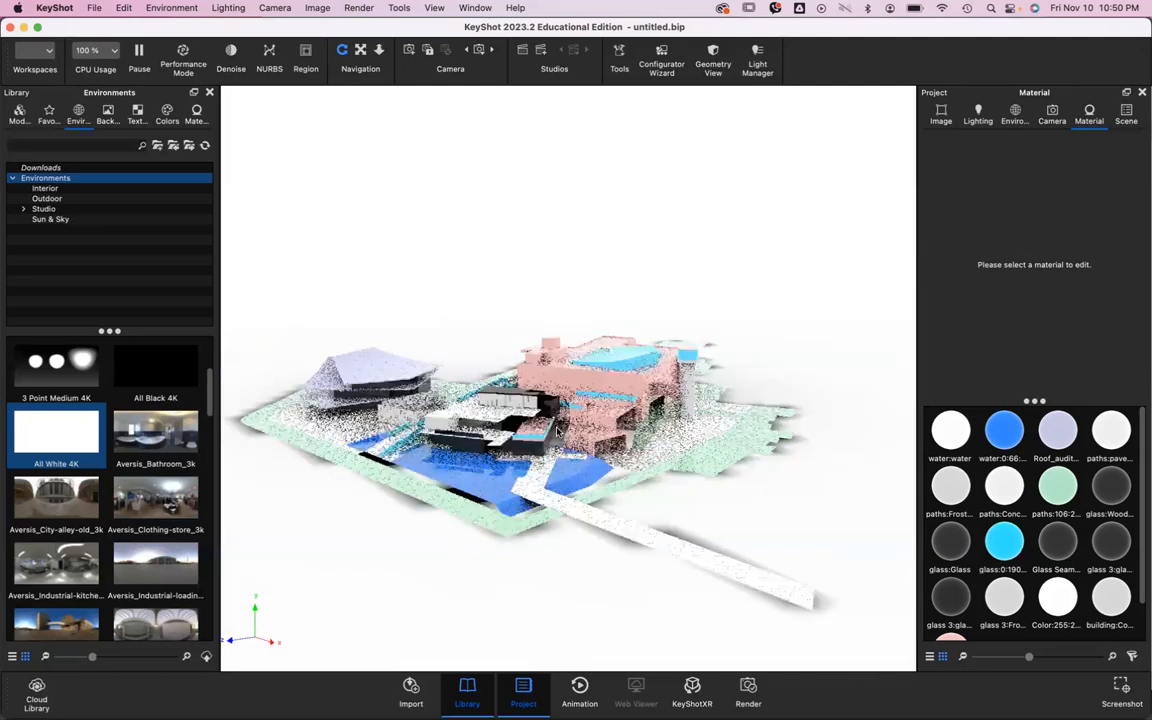
scroll(551, 264, "up", 8)
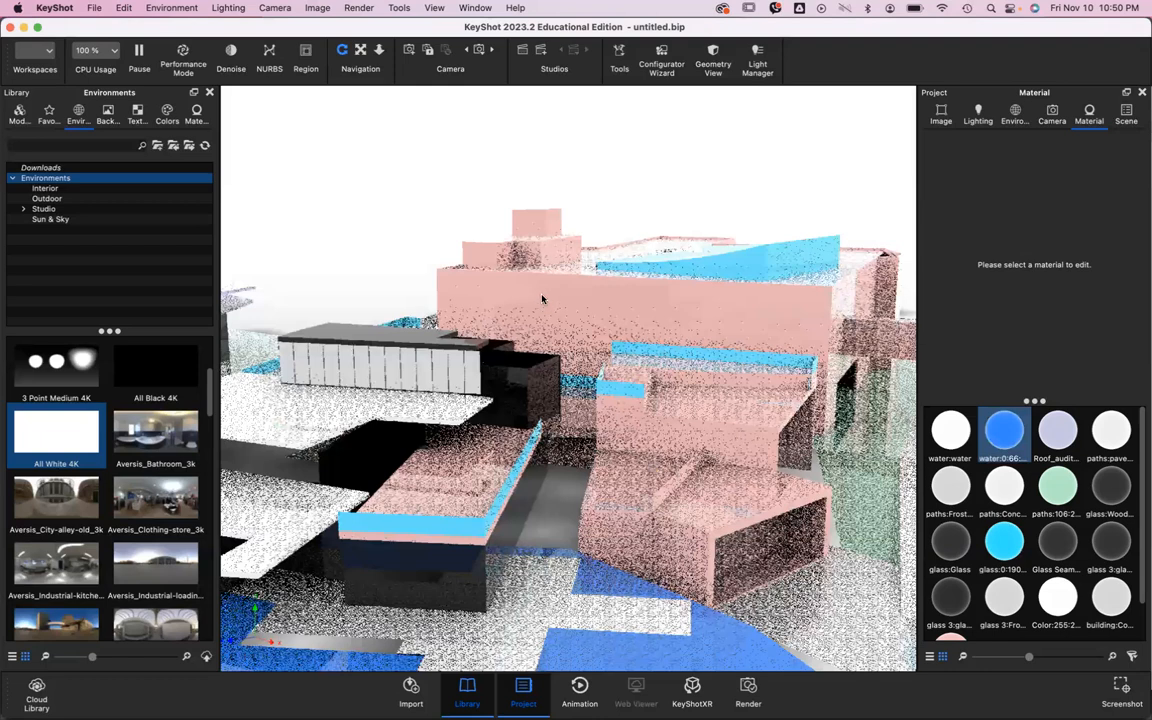
left_click(1005, 455)
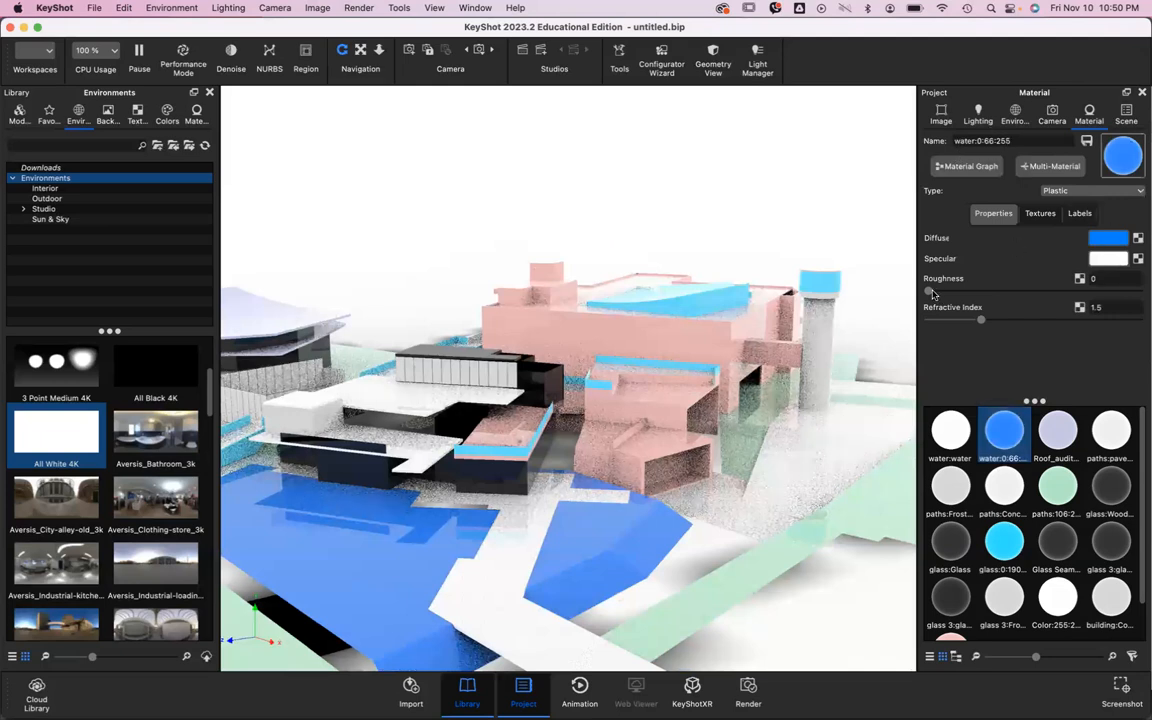
left_click_drag(930, 291, 1034, 291)
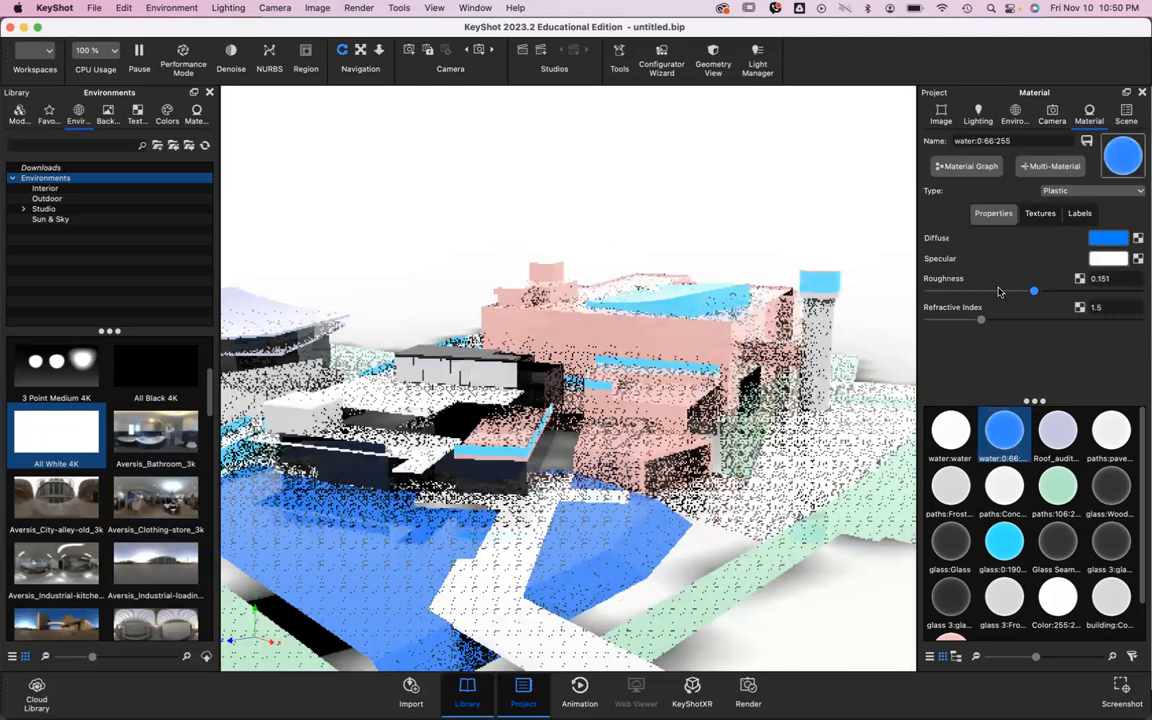
mouse_move(1031, 326)
left_mouse_down()
mouse_move(936, 326)
mouse_move(1092, 328)
mouse_move(929, 330)
mouse_move(1020, 325)
left_mouse_up()
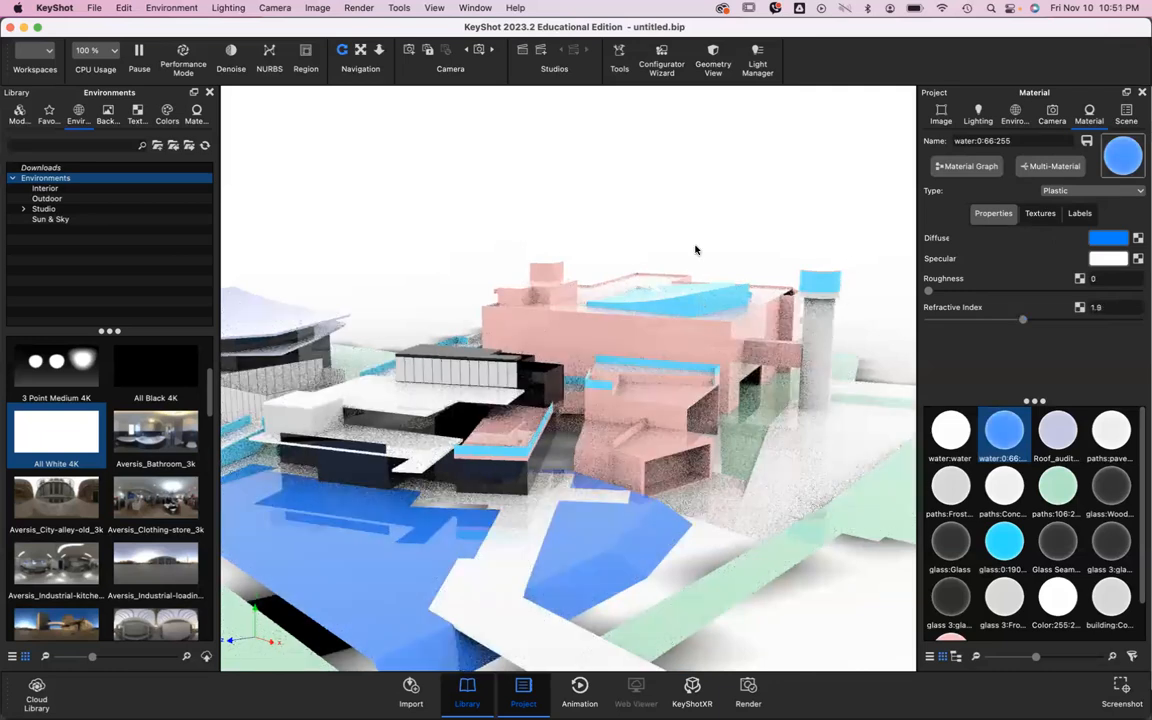
Step: Go through the imported cameras in the scene list and switch to the Front camera
left_click_drag(666, 213, 689, 206)
left_click_drag(645, 369, 561, 332)
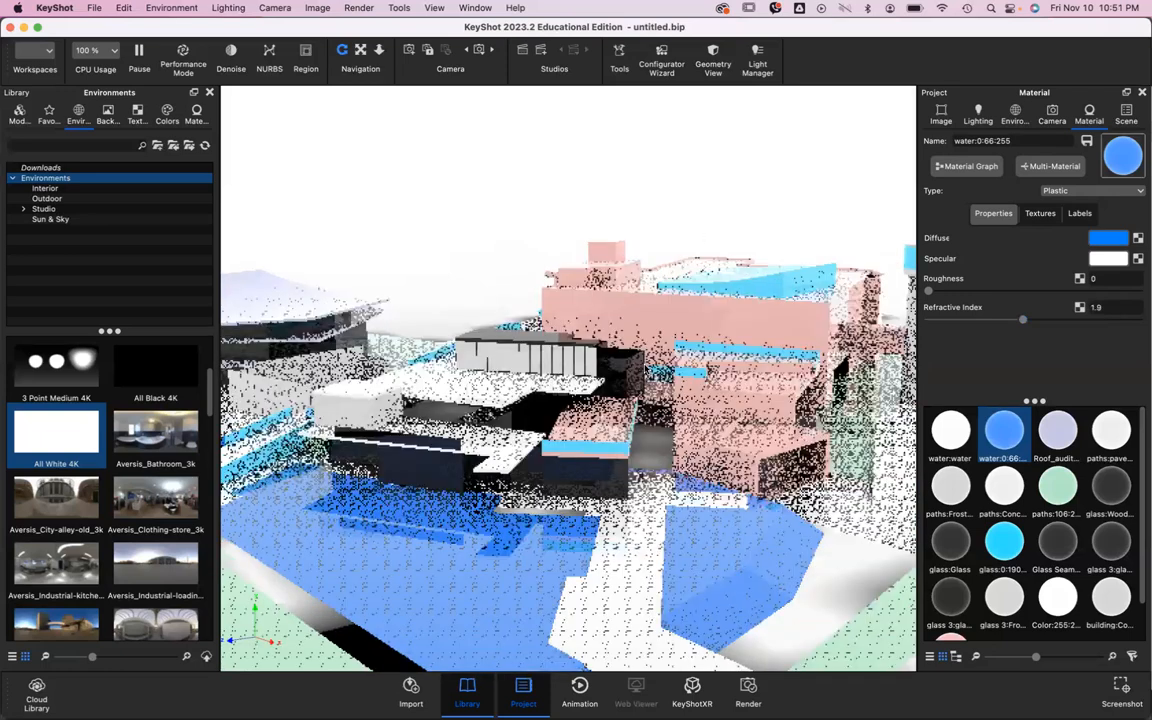
left_click(1128, 116)
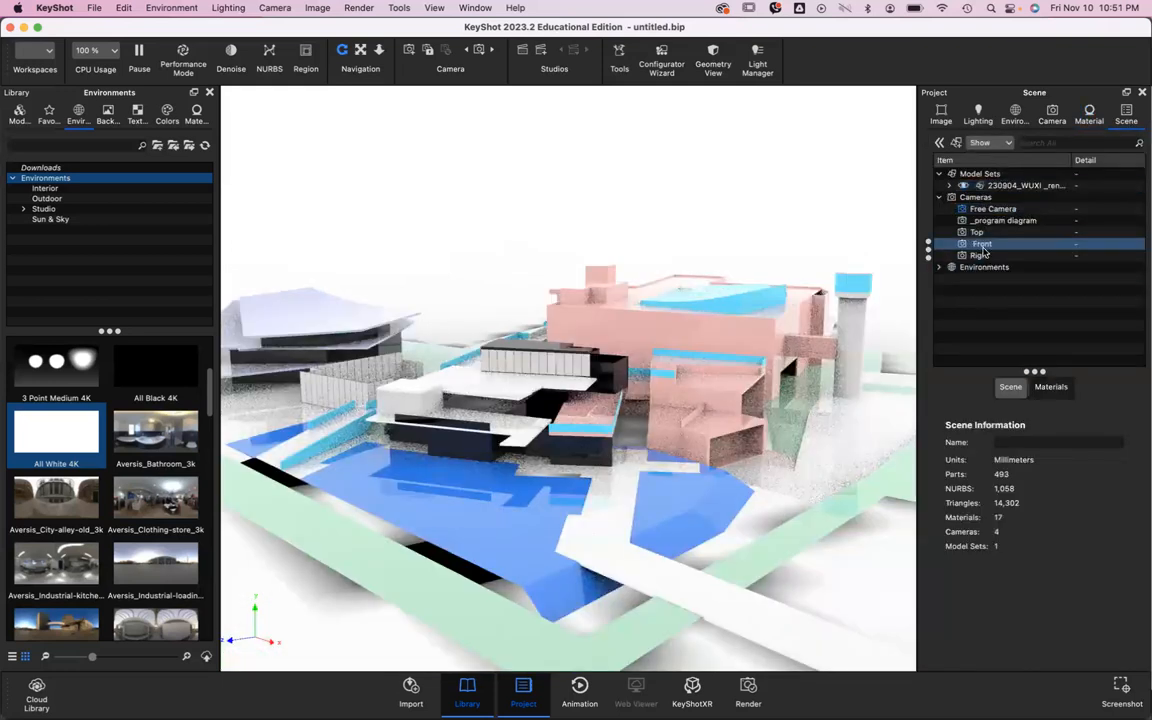
left_click(993, 209)
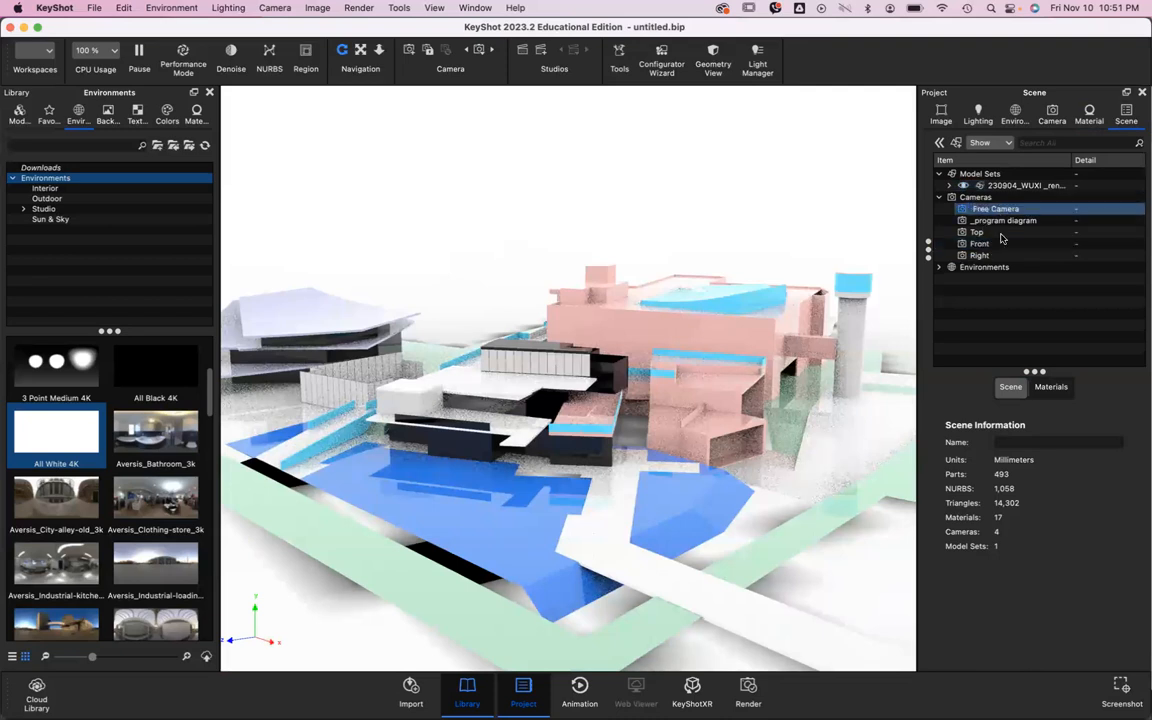
left_click(990, 255)
left_click(993, 220)
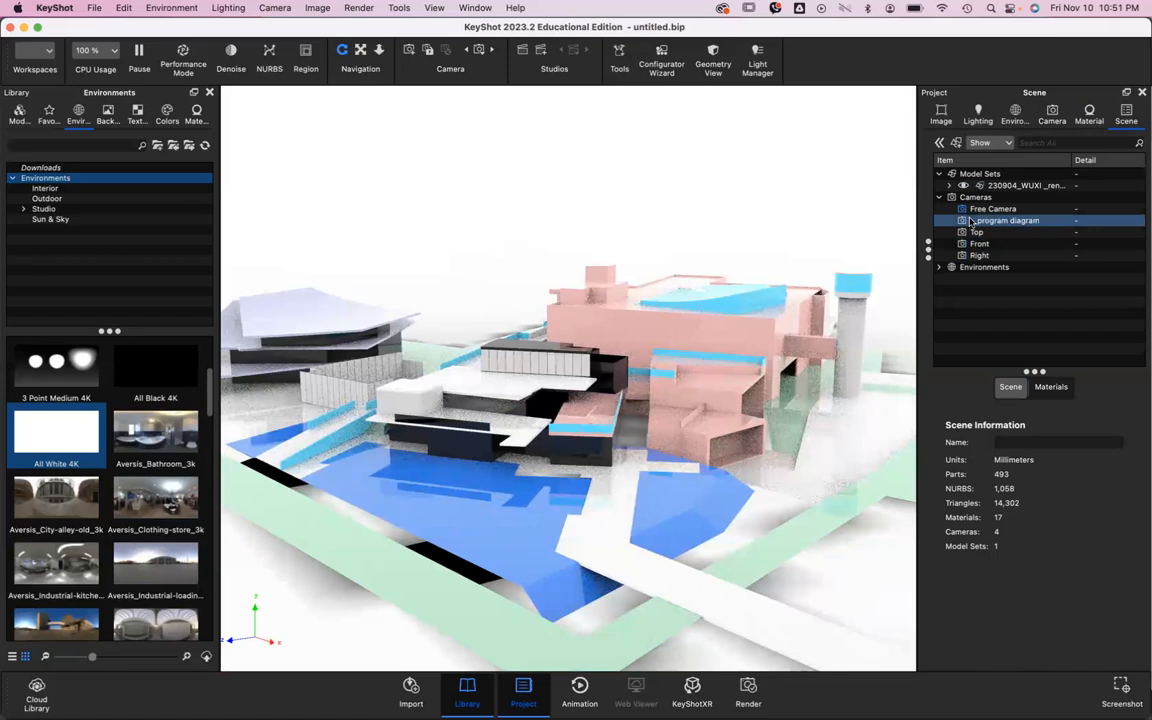
left_click(980, 243)
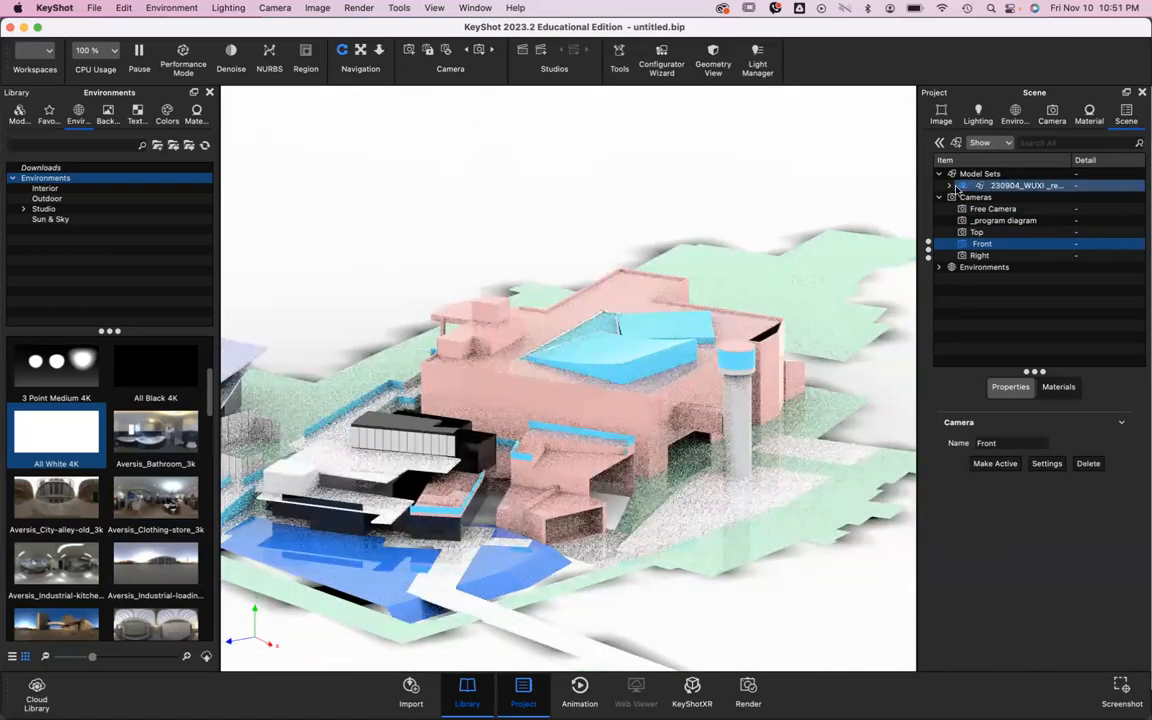
Step: Expand the imported model set and its 3D MODEL group to examine the layers brought in from Rhino
left_click(955, 186)
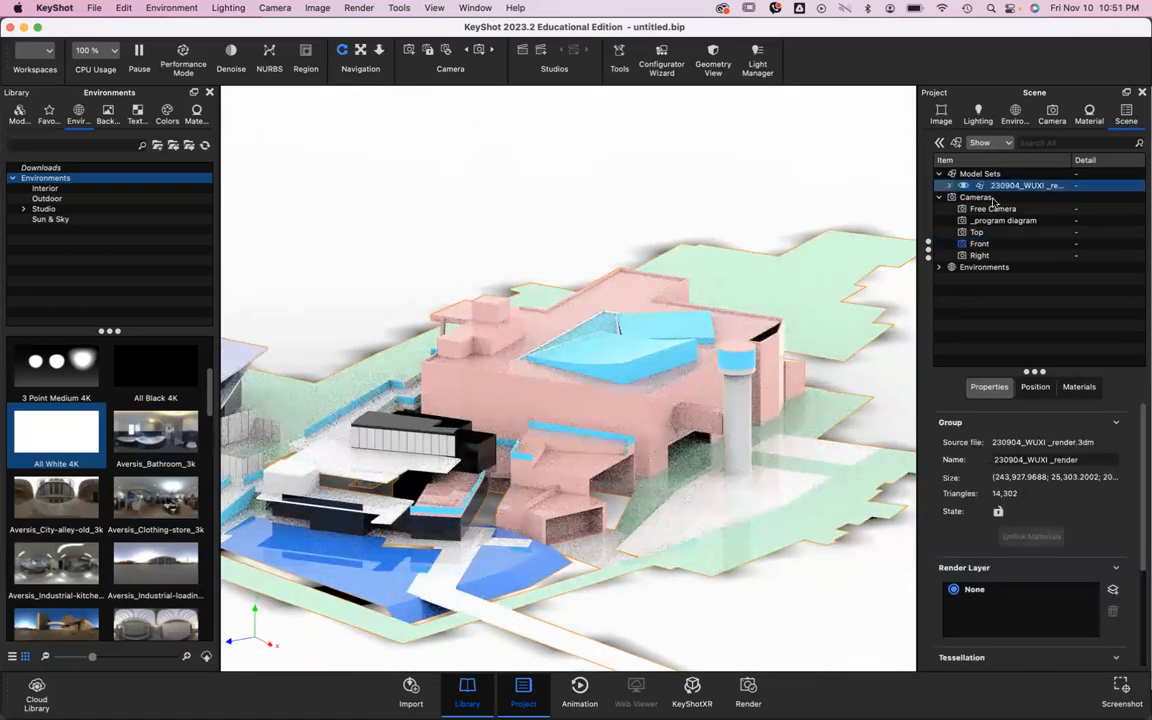
left_click(951, 186)
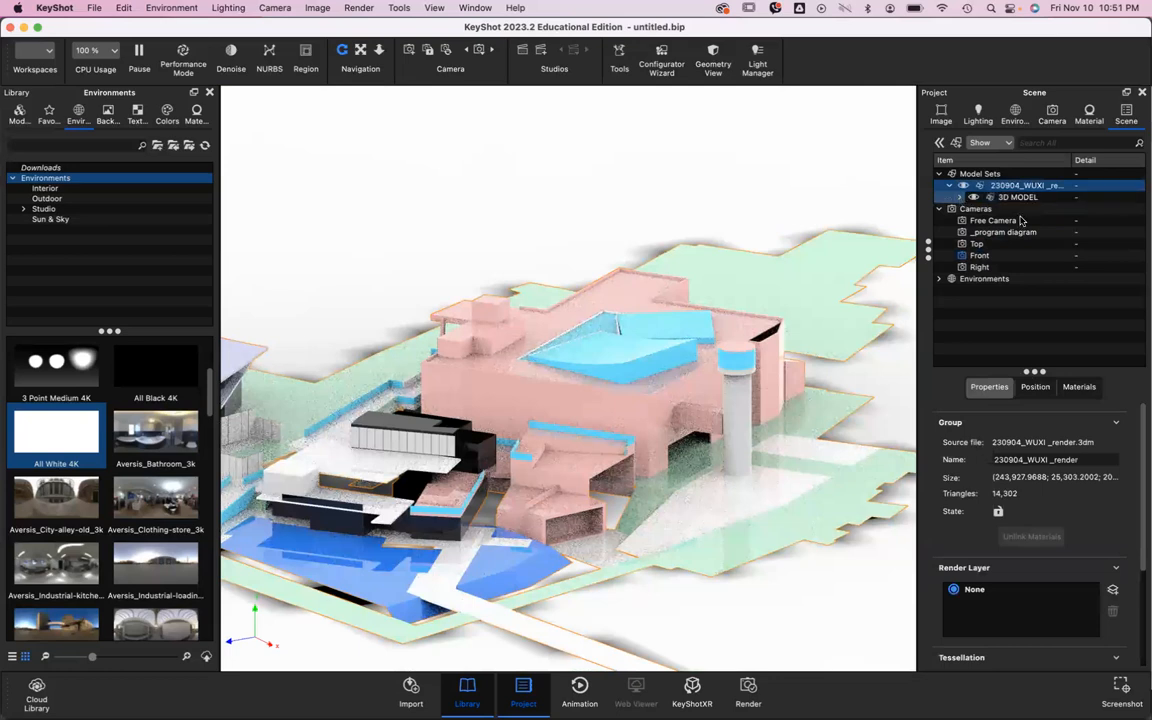
left_click(959, 197)
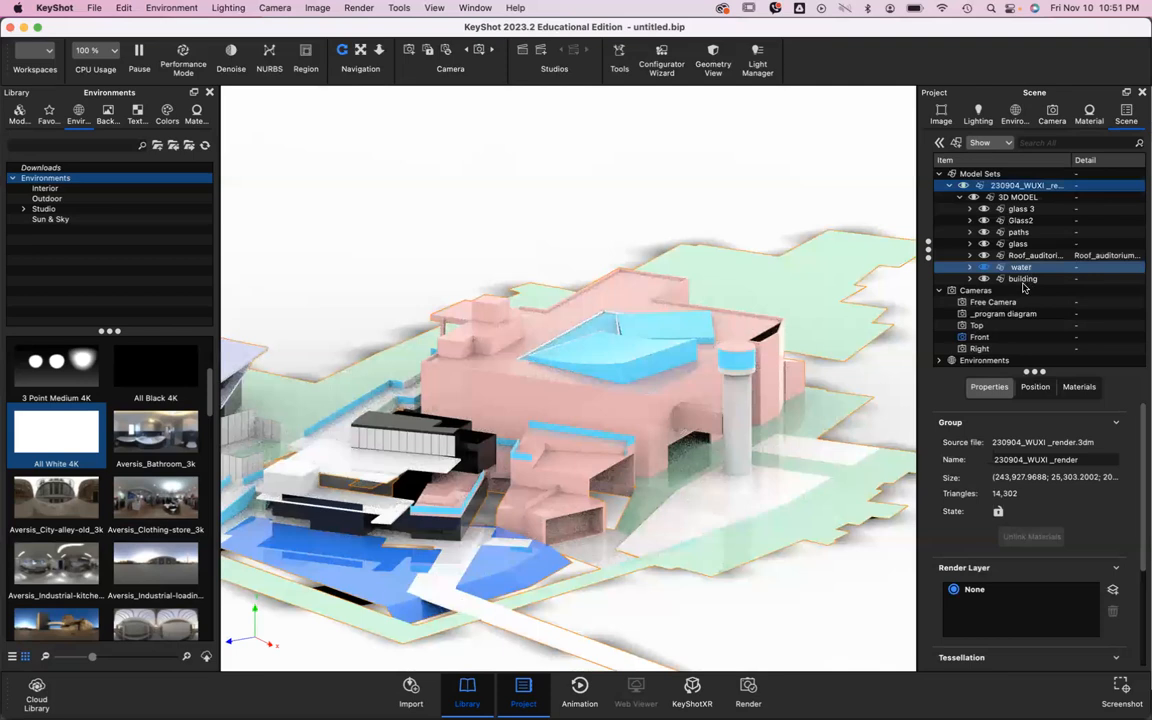
scroll(612, 315, "up", 2)
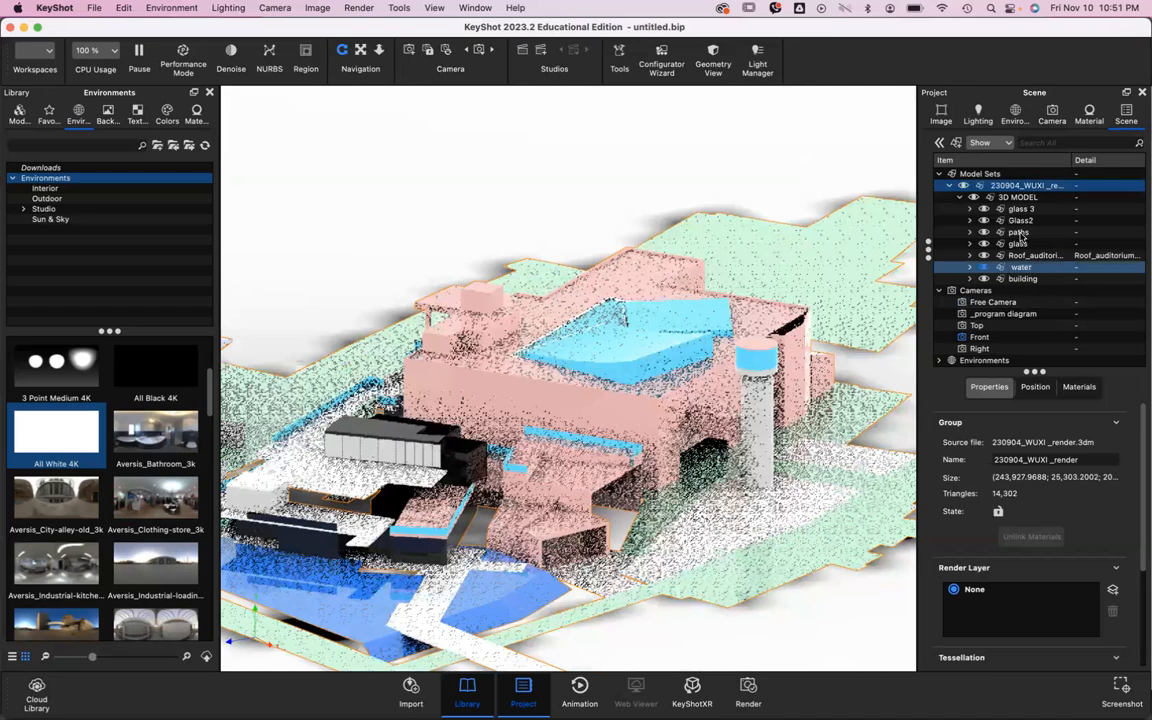
Step: Expand the building layer and select building and glass parts in the model to examine how they are grouped in the scene tree
left_click(966, 280)
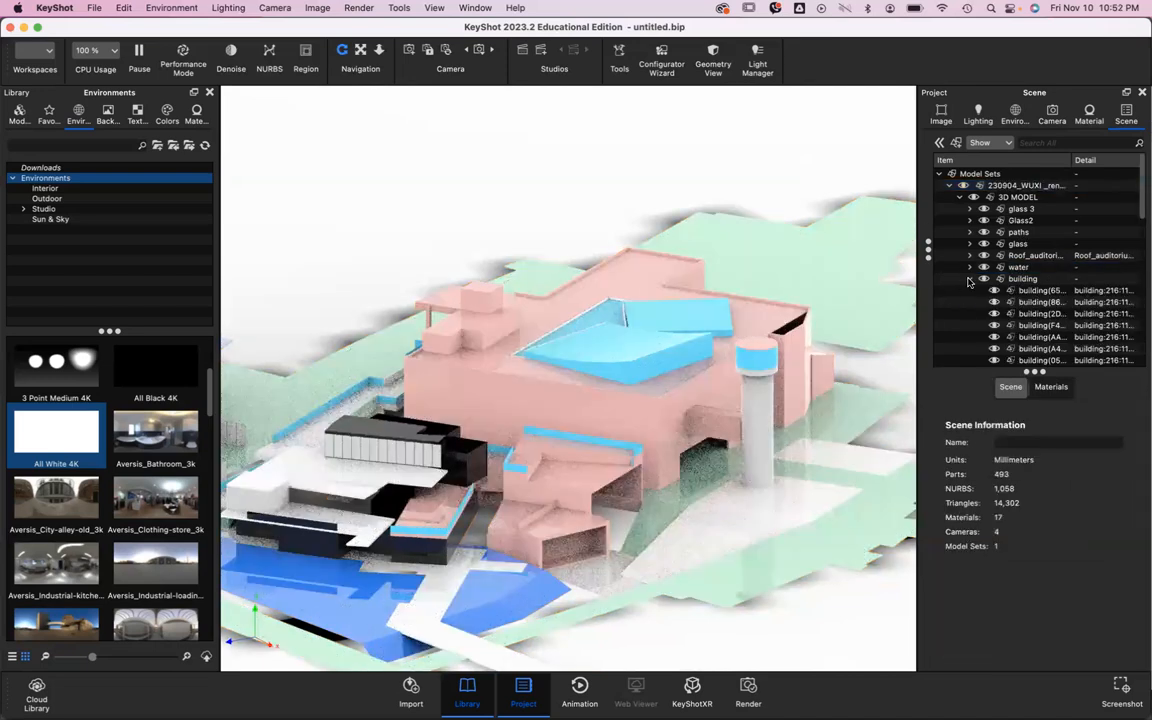
left_click(970, 280)
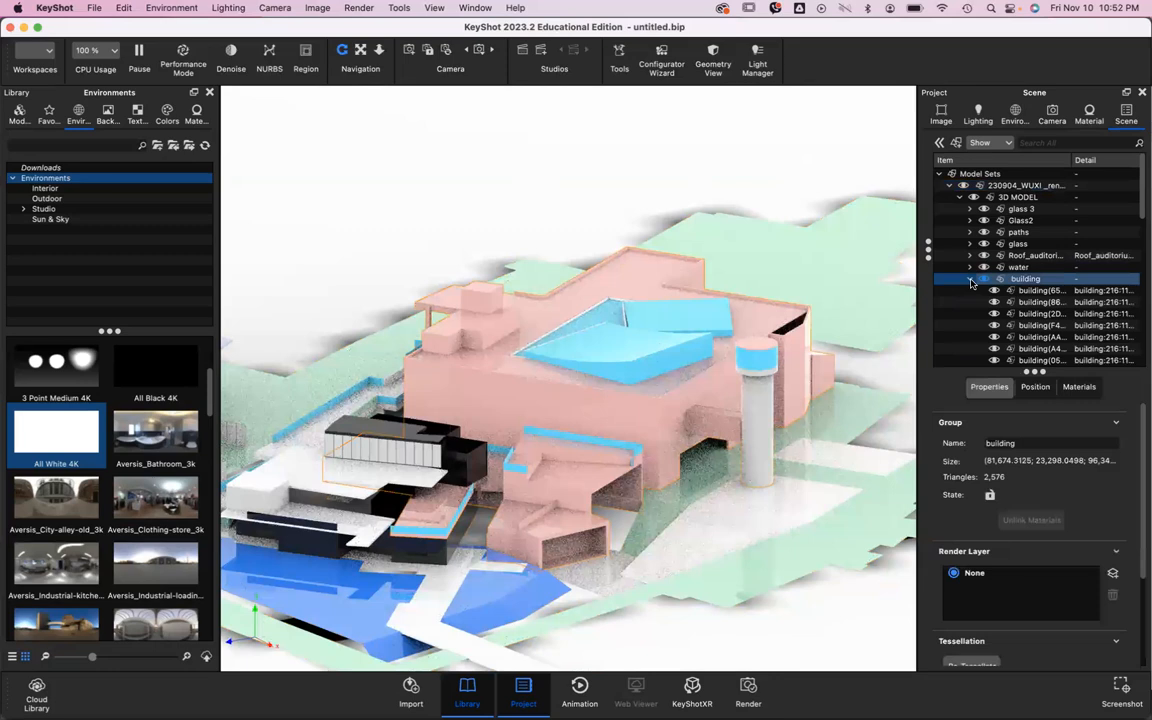
left_click(970, 280)
left_click(695, 420)
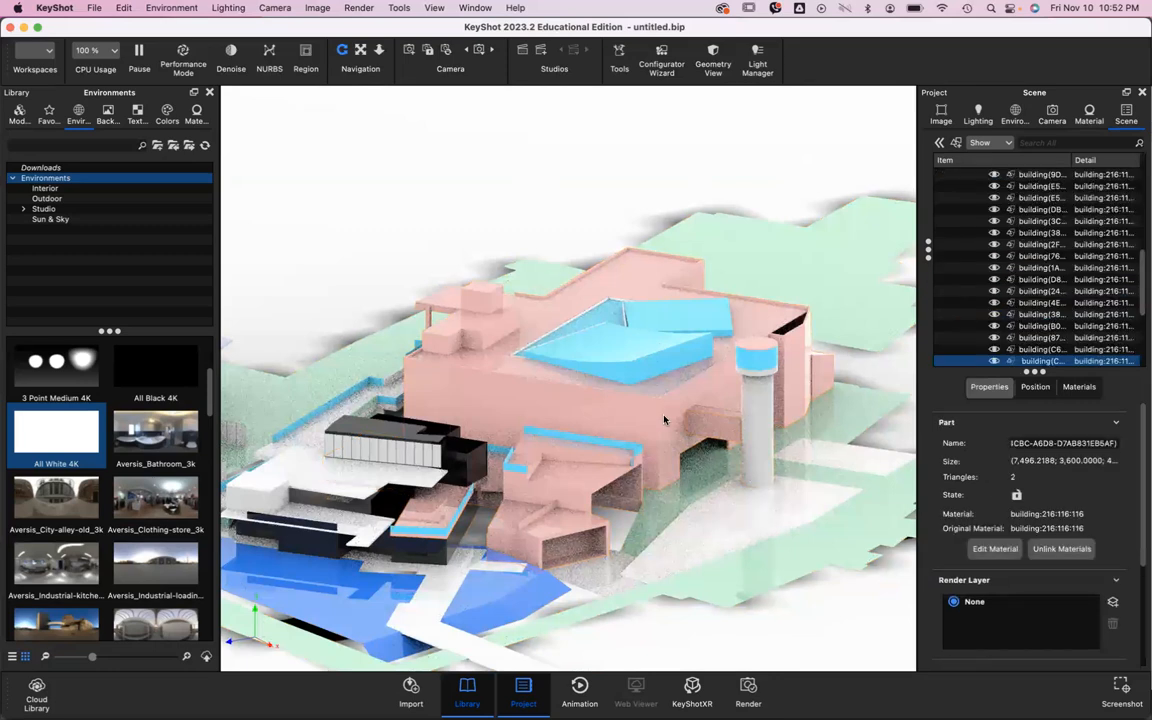
left_click(675, 417)
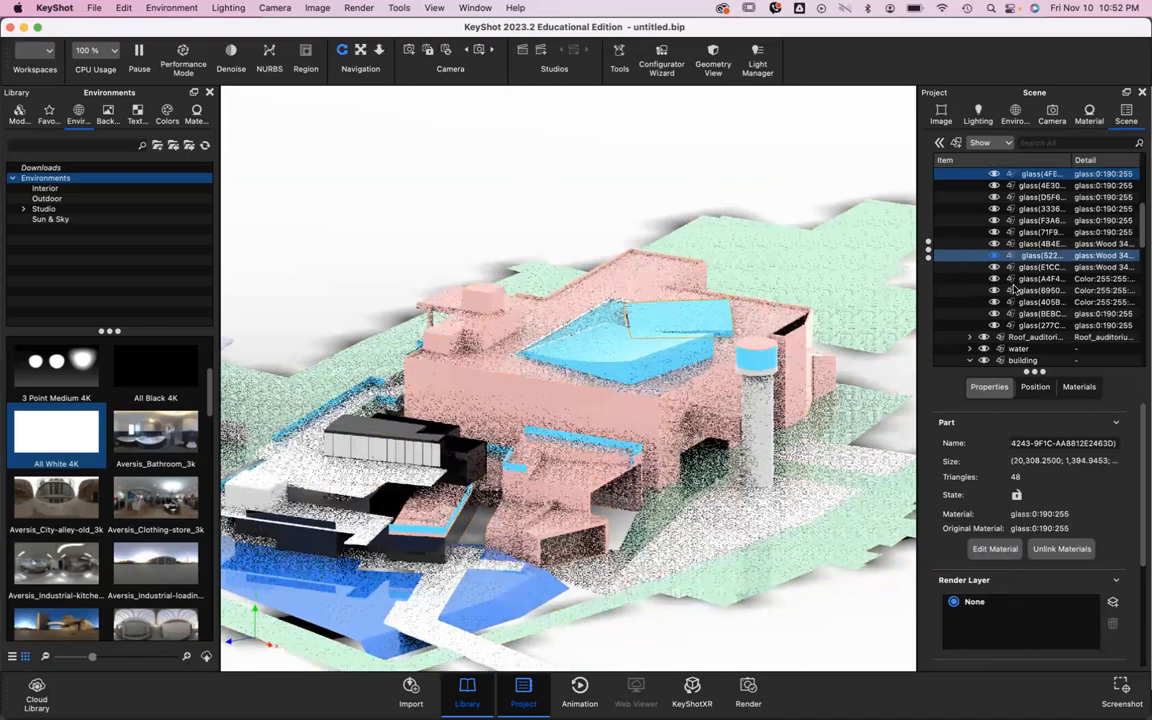
left_click(967, 283)
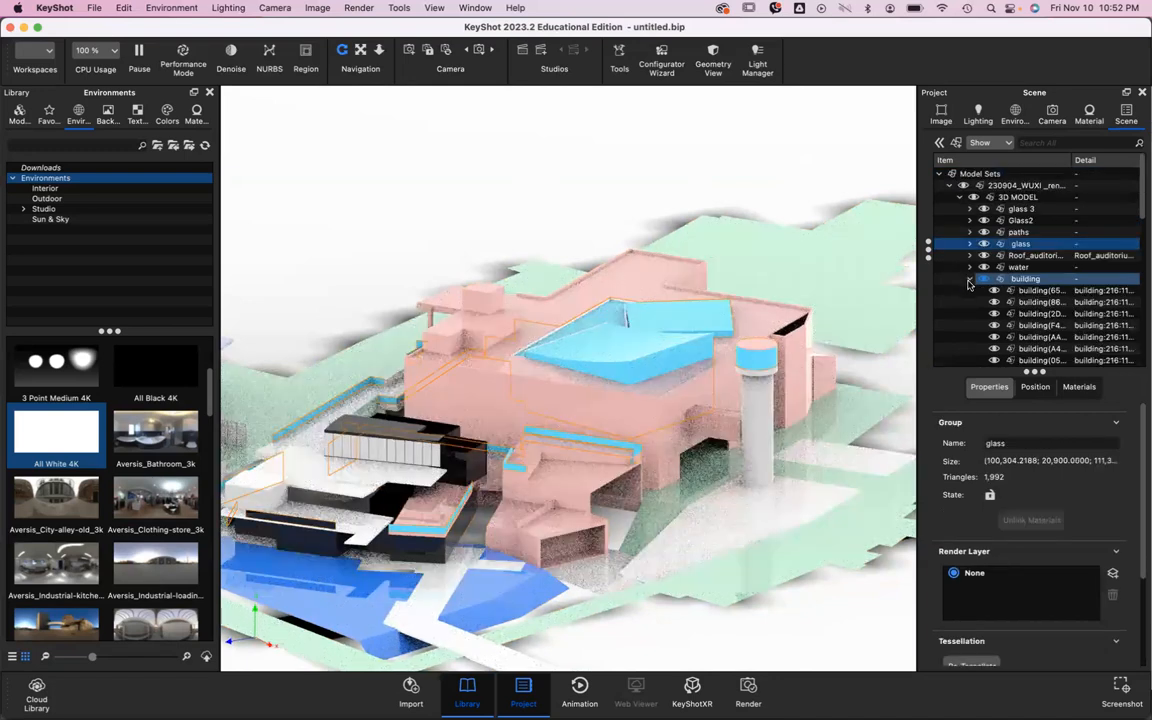
Step: Apply the Drywall material from the Architectural material library to the whole building layer
left_click(968, 281)
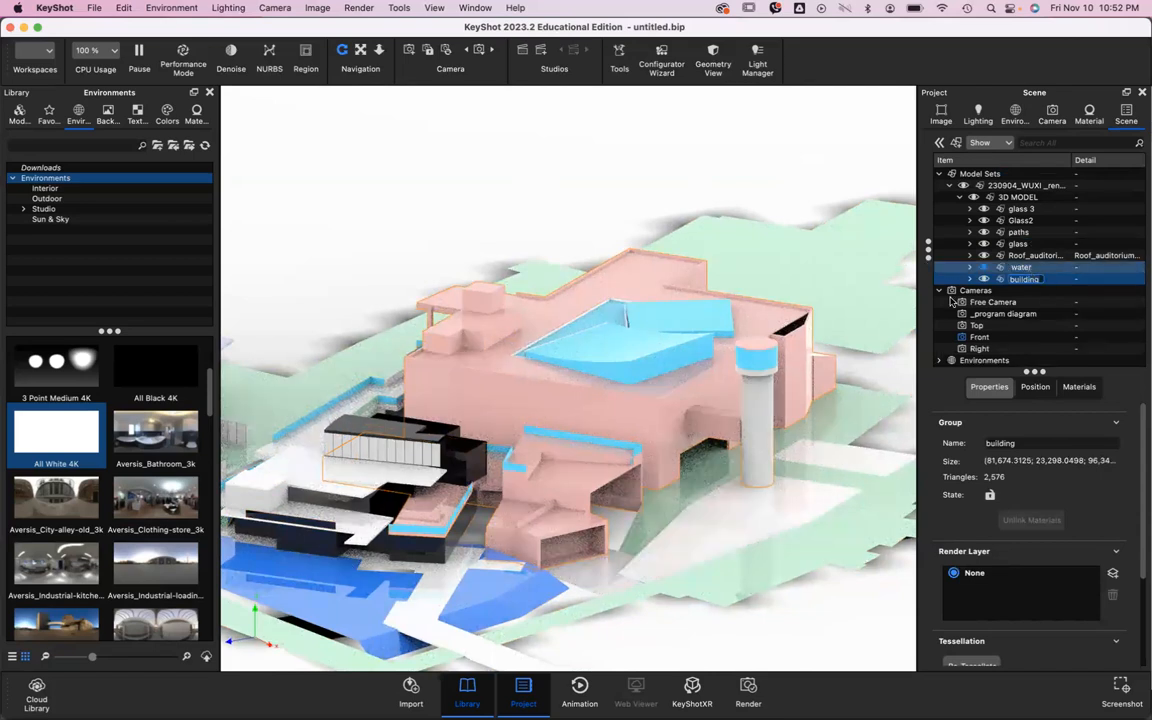
left_click(195, 113)
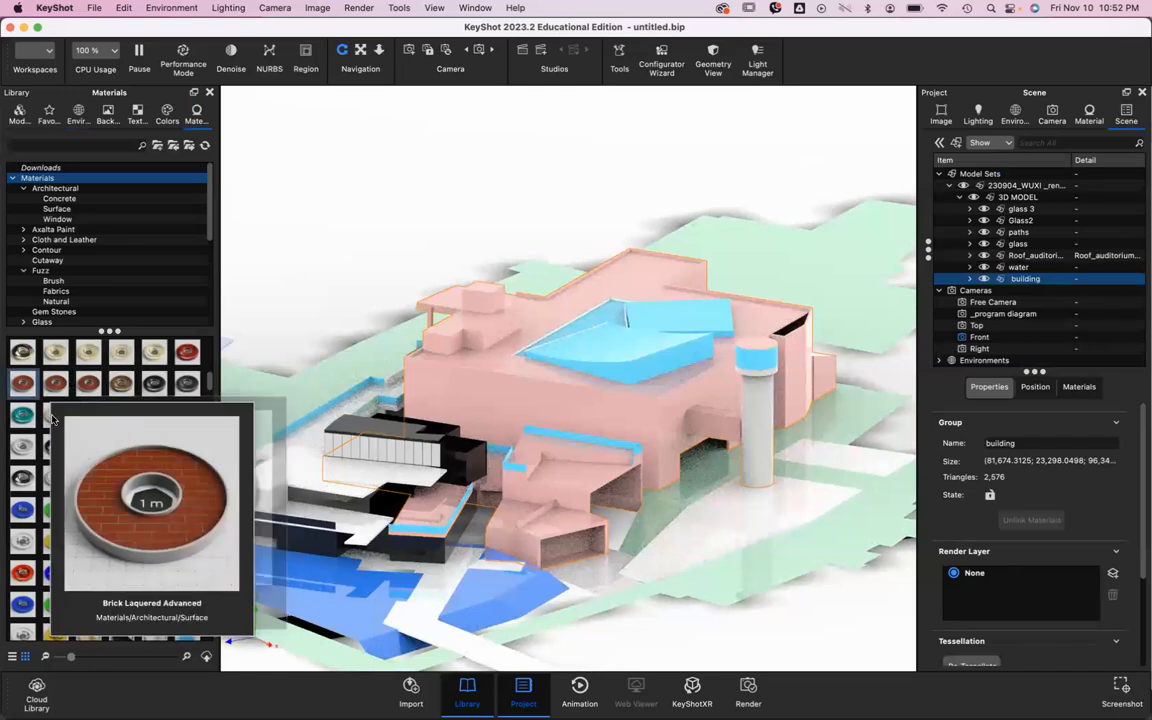
left_click(68, 190)
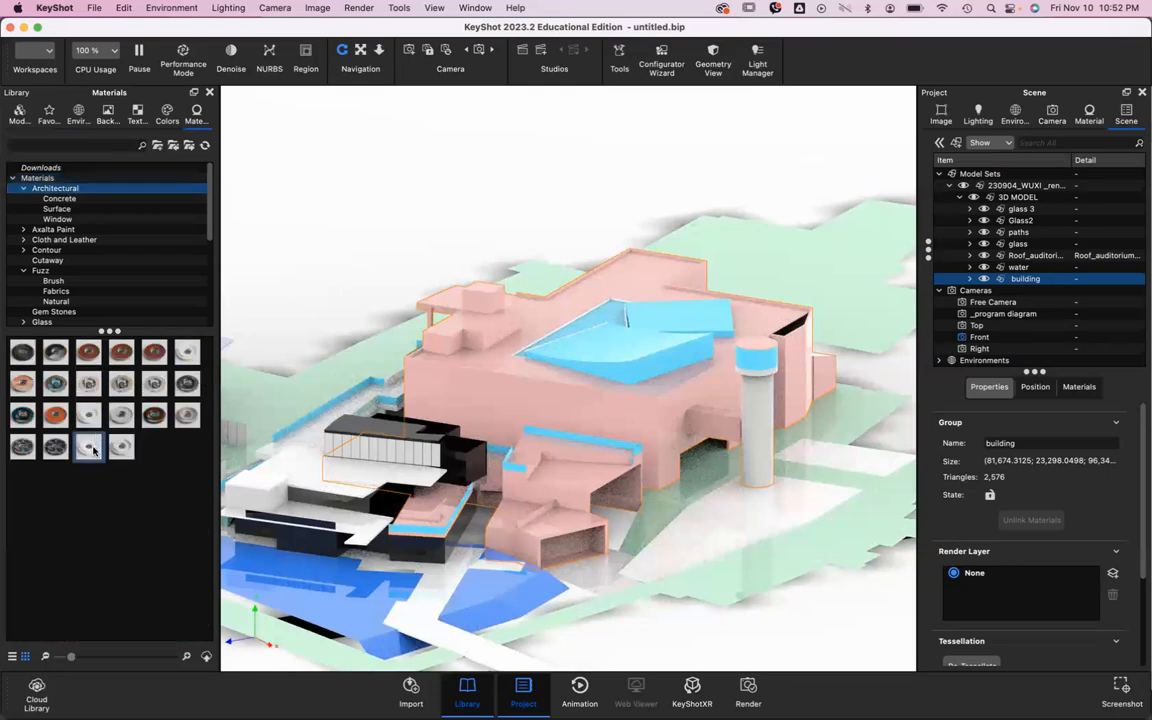
mouse_move(93, 450)
mouse_move(91, 426)
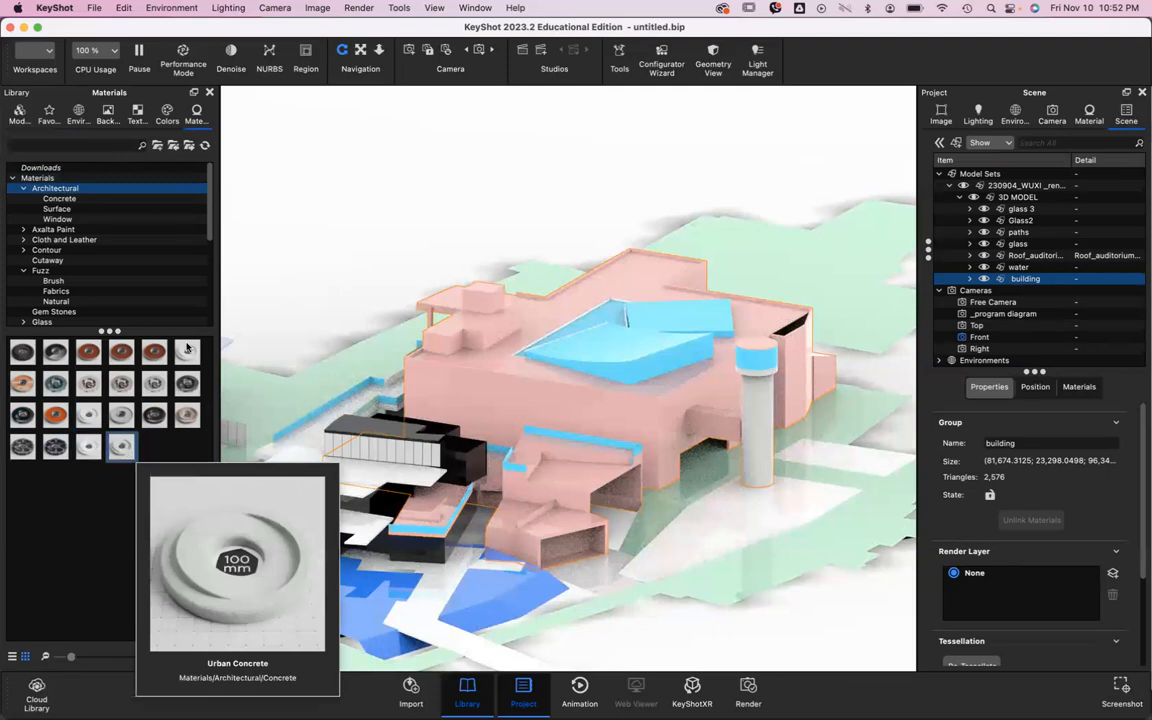
mouse_move(186, 348)
left_click_drag(186, 348, 680, 468)
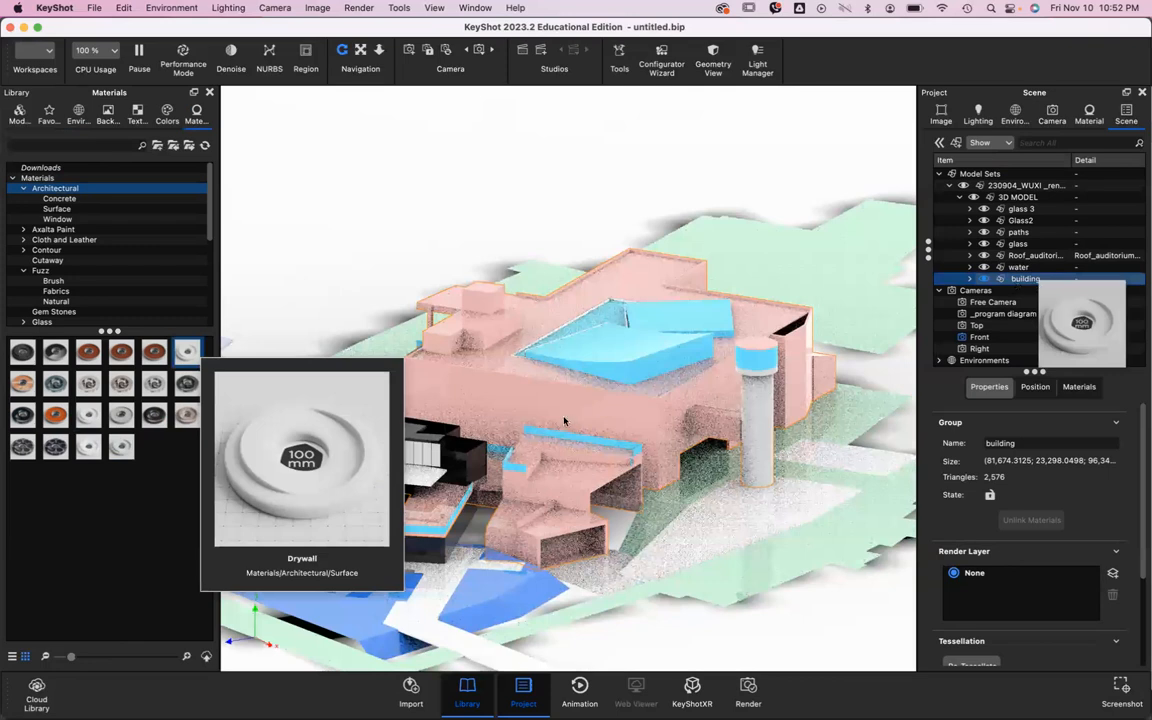
left_click_drag(564, 421, 570, 420)
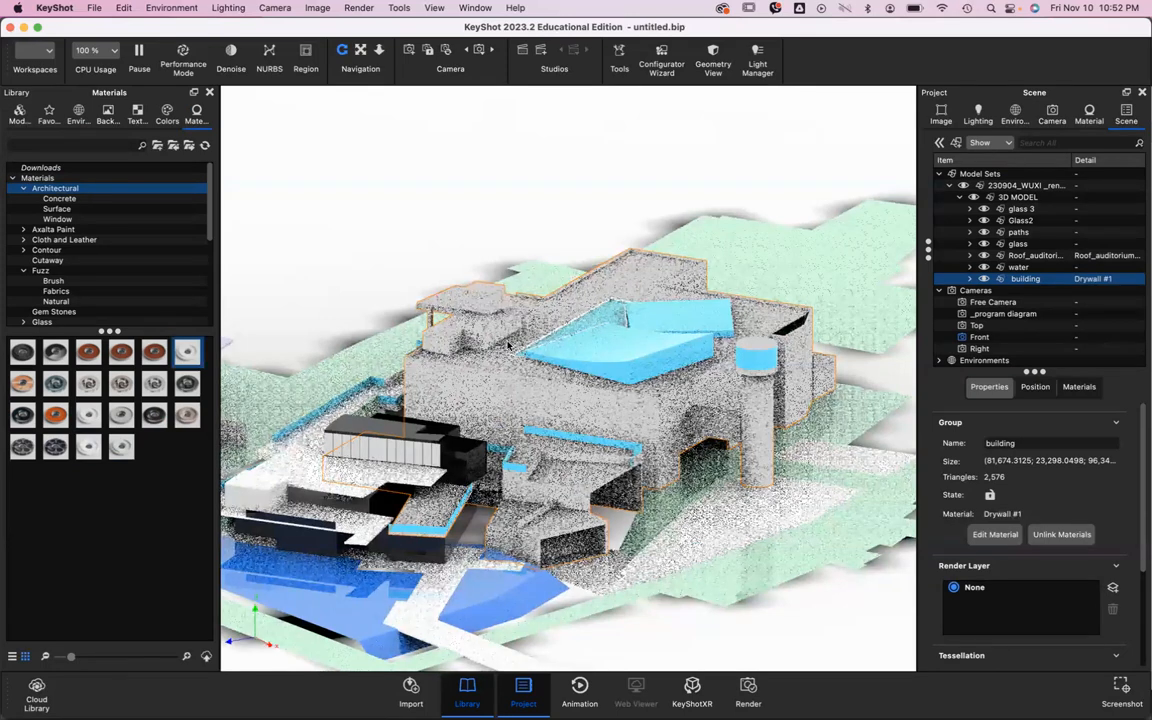
Step: Apply an Architectural window glass material to the blue roof glazing, without linking it to the material of the same name
scroll(530, 300, "up", 2)
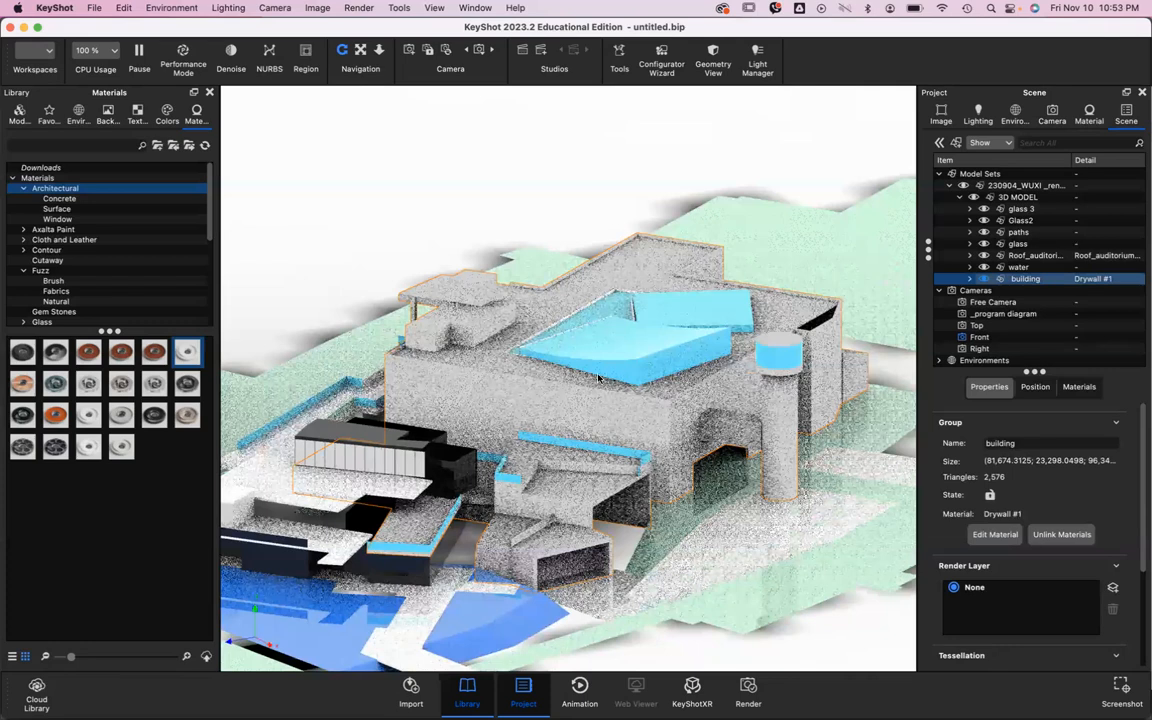
scroll(460, 353, "up", 2)
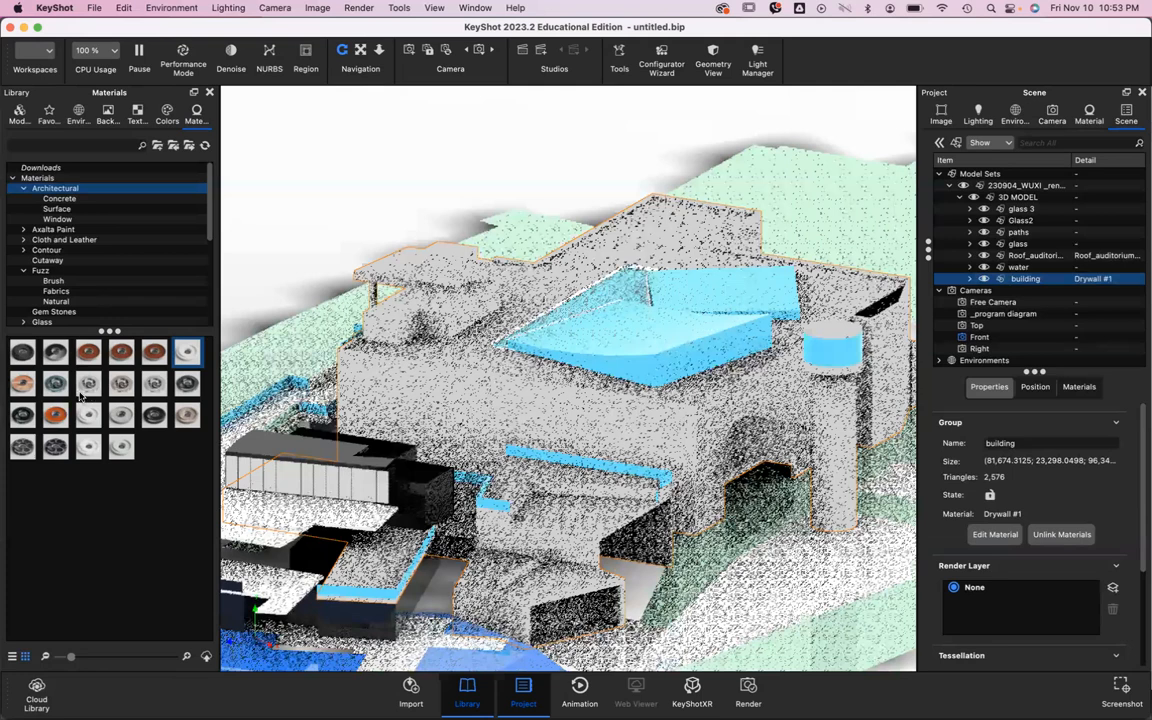
left_click_drag(92, 387, 704, 312)
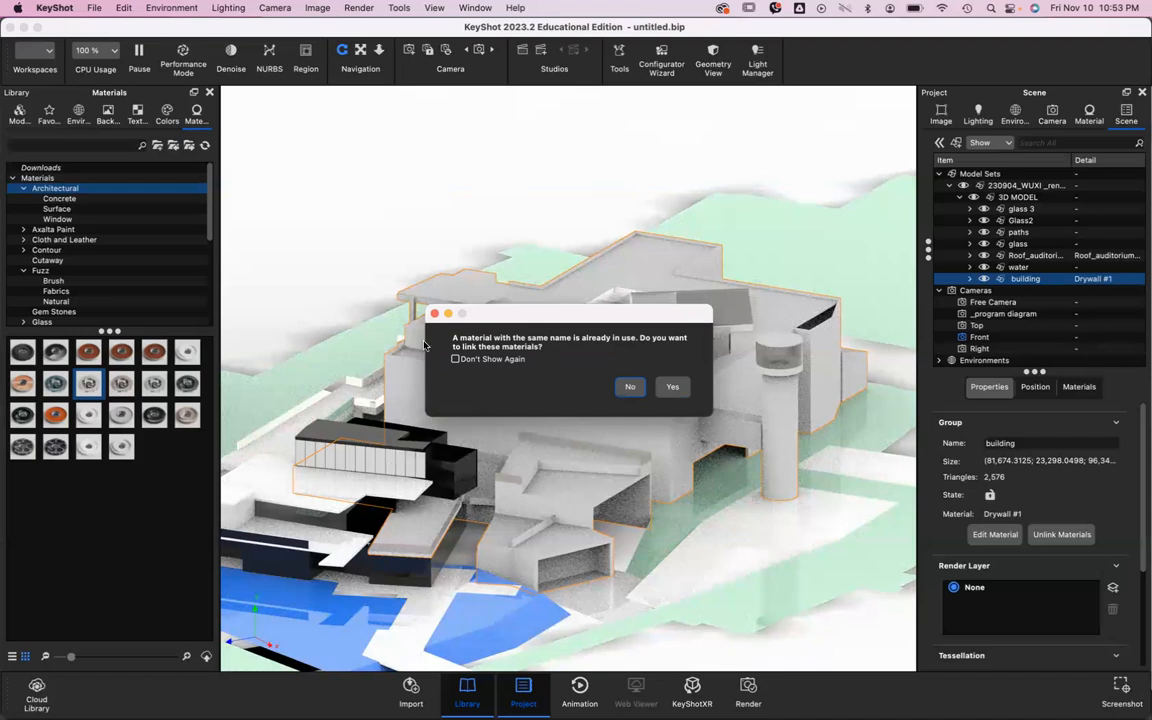
left_click(633, 387)
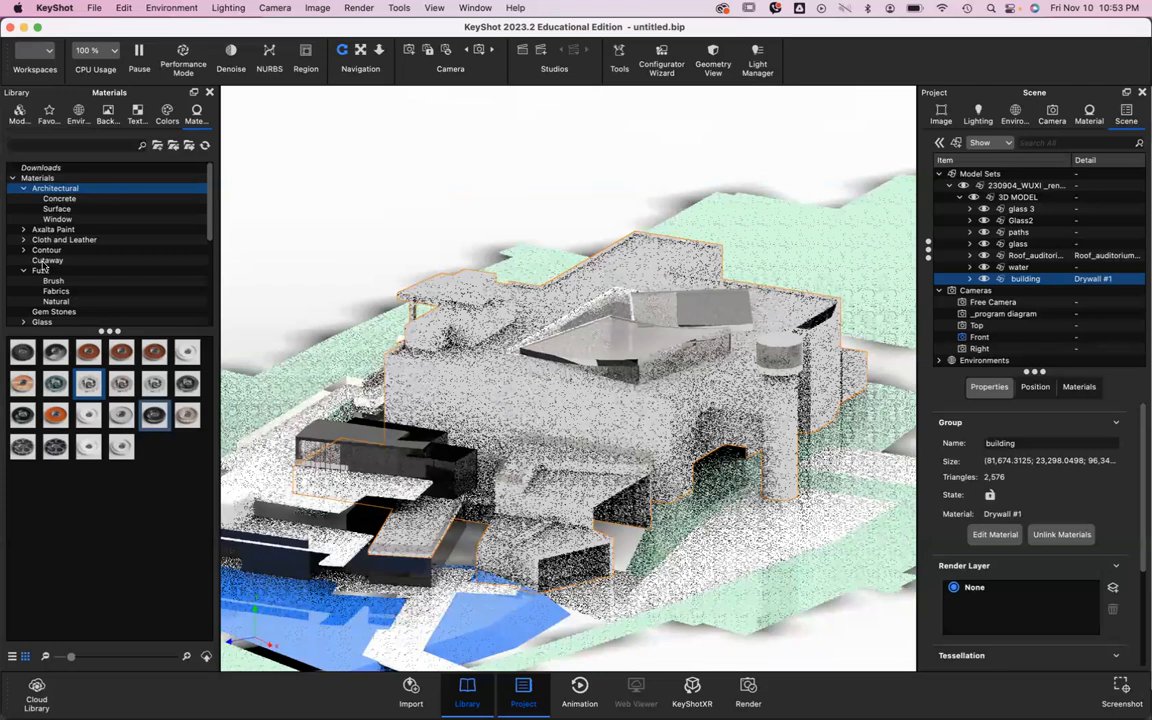
Step: Look through the Liquids materials and apply the basic Liquid Water material to the water surfaces
scroll(43, 261, "down", 3)
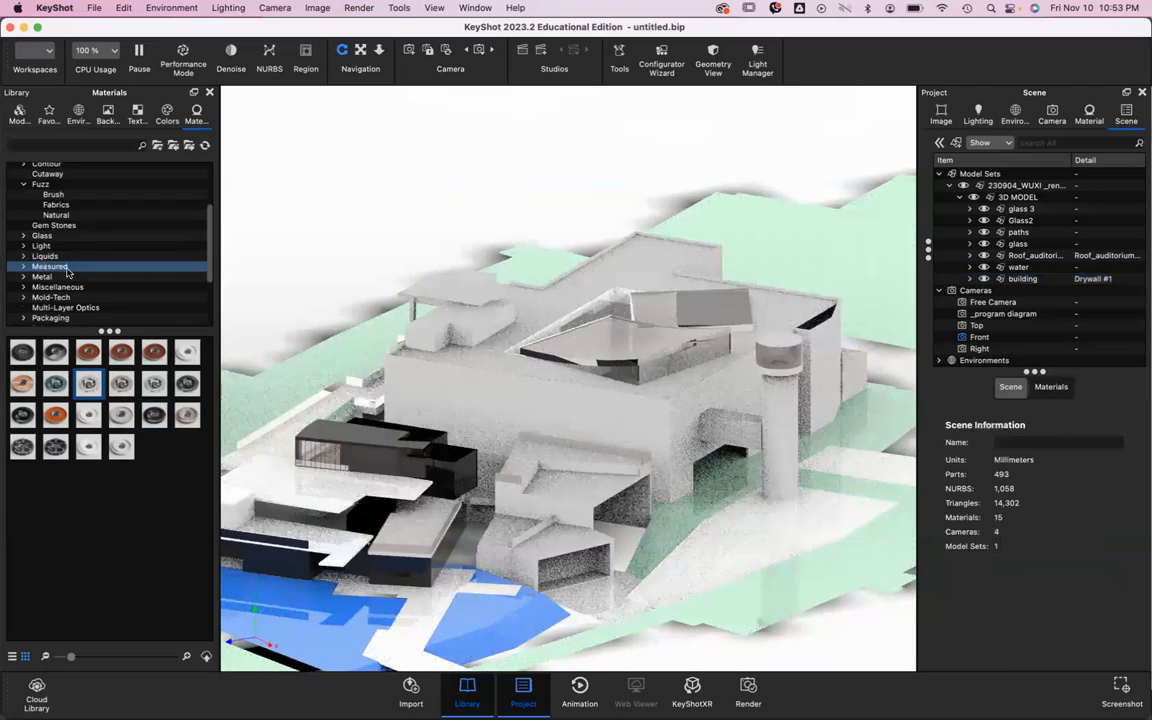
left_click(60, 258)
left_click(27, 388)
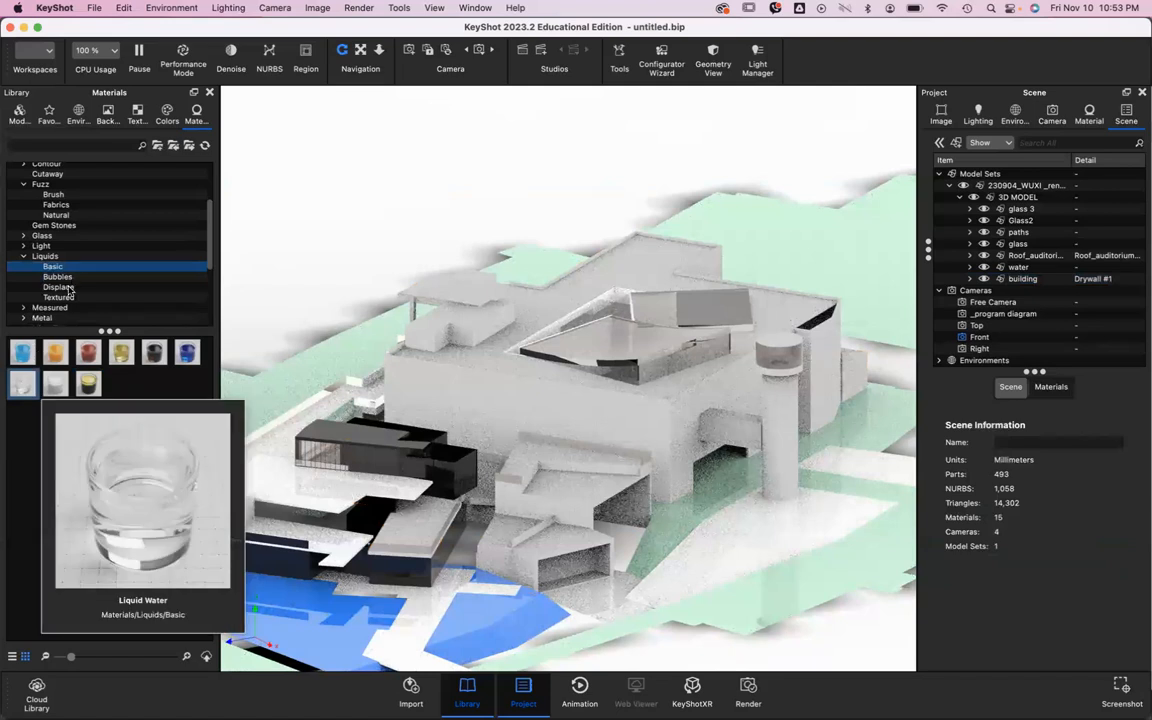
left_click(68, 282)
left_click(62, 287)
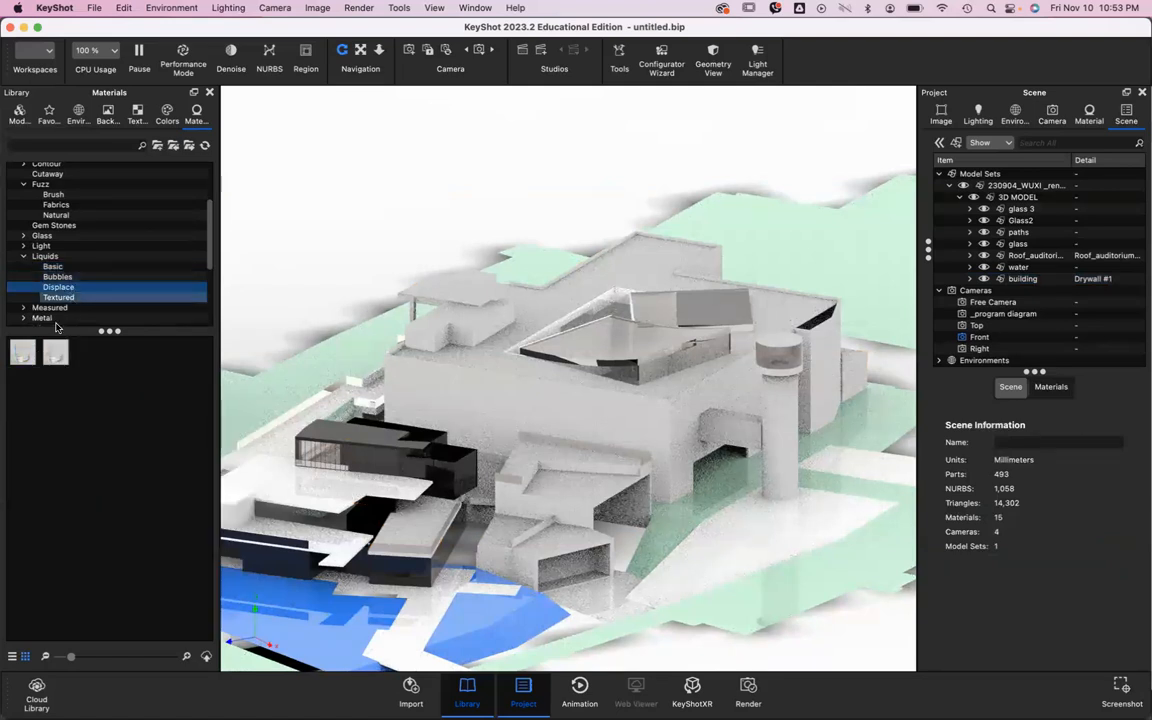
left_click(64, 298)
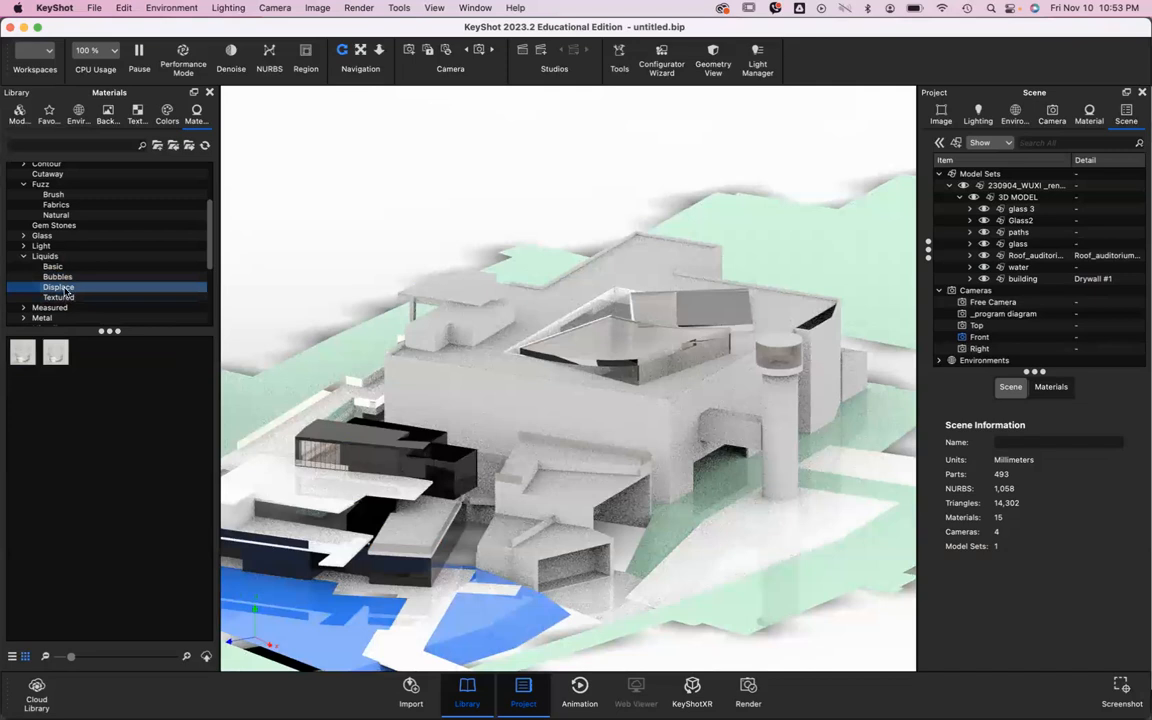
left_click(55, 267)
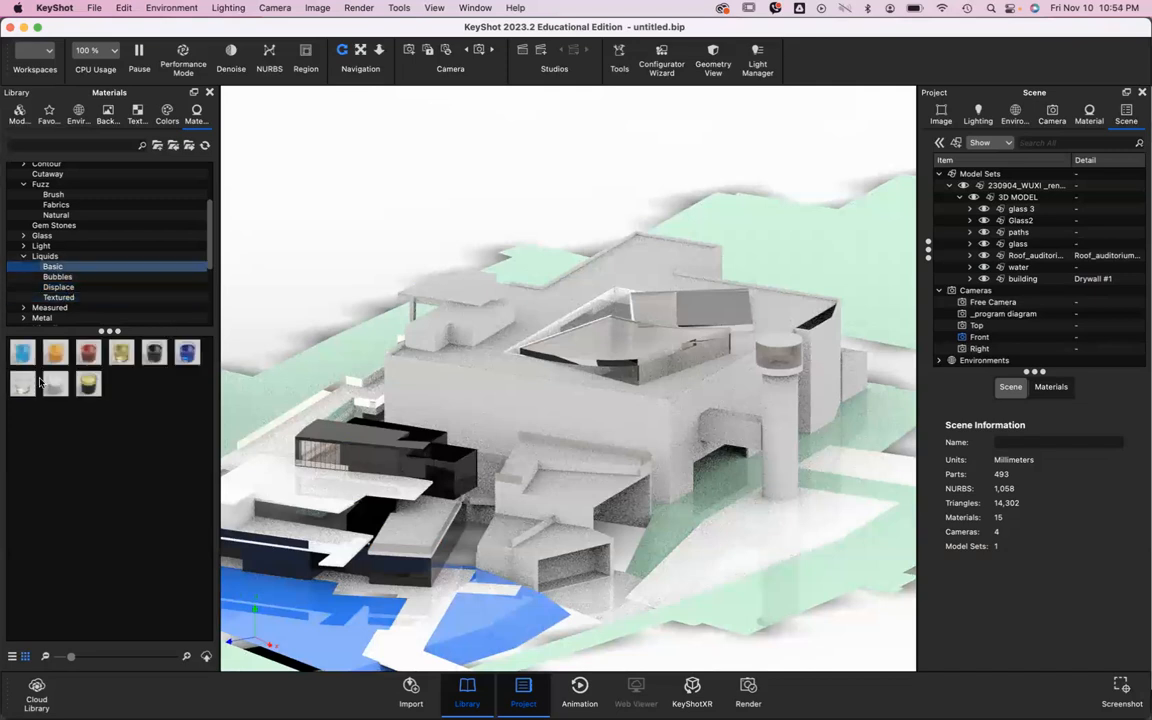
left_click_drag(26, 350, 483, 610)
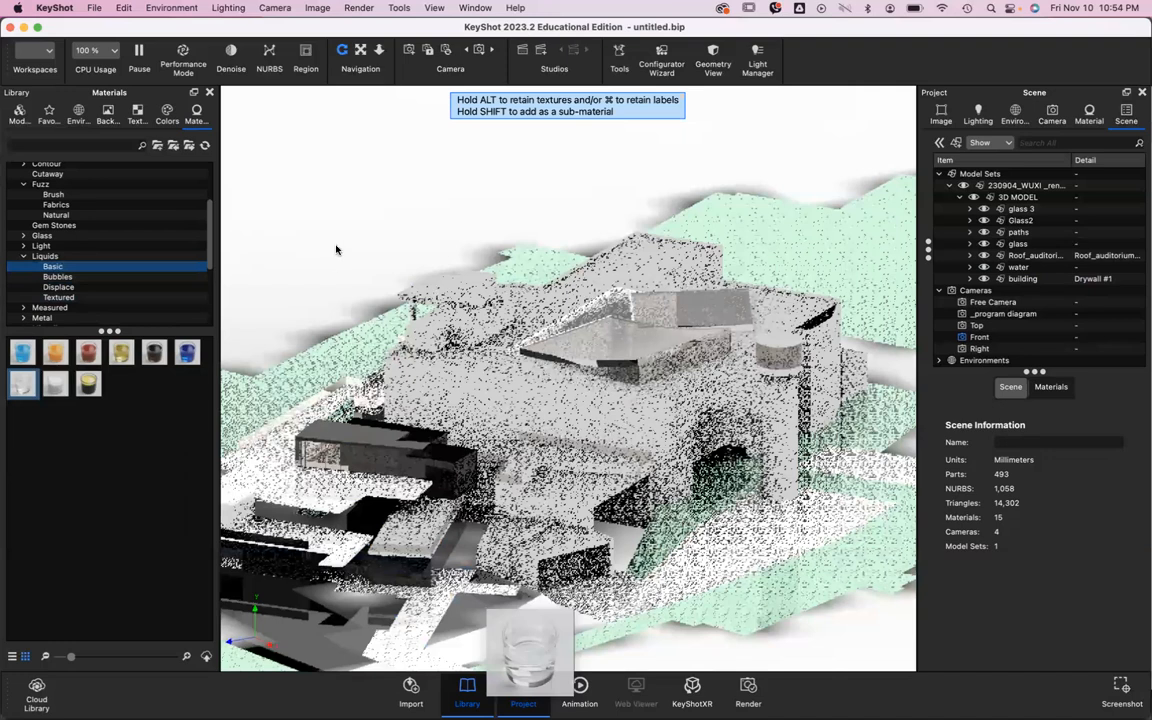
left_click_drag(167, 355, 501, 627)
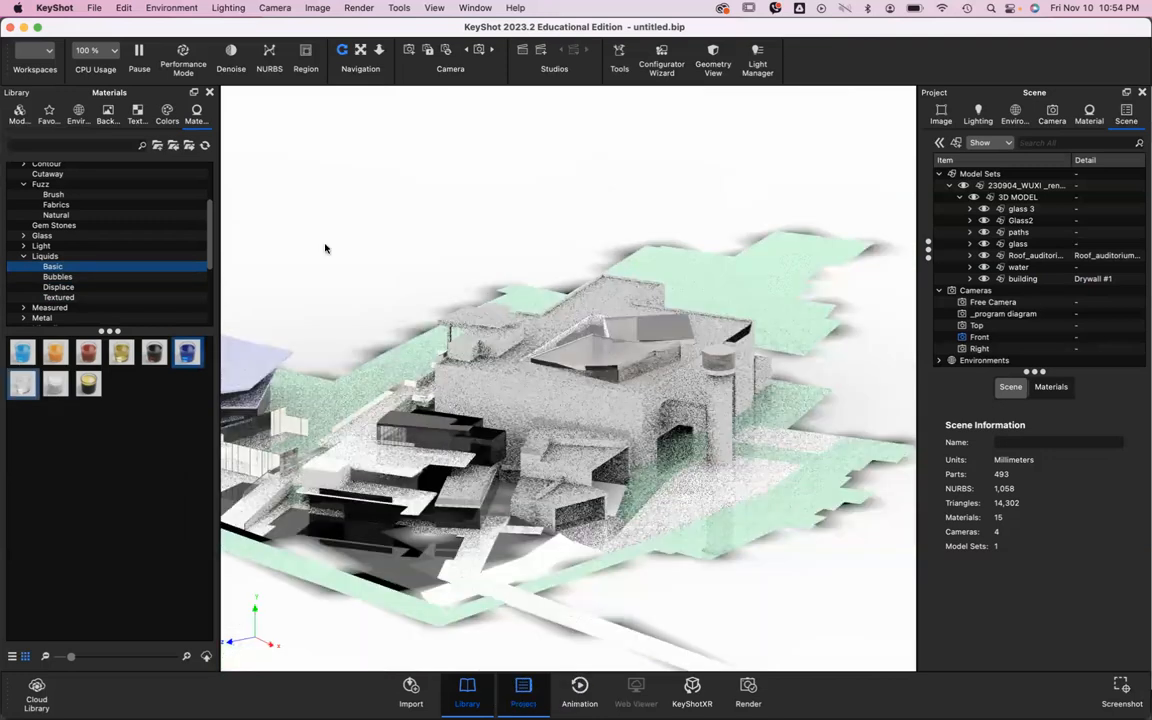
Step: Apply the Urban Concrete material to the green terrain around the buildings
left_click_drag(671, 541, 561, 478)
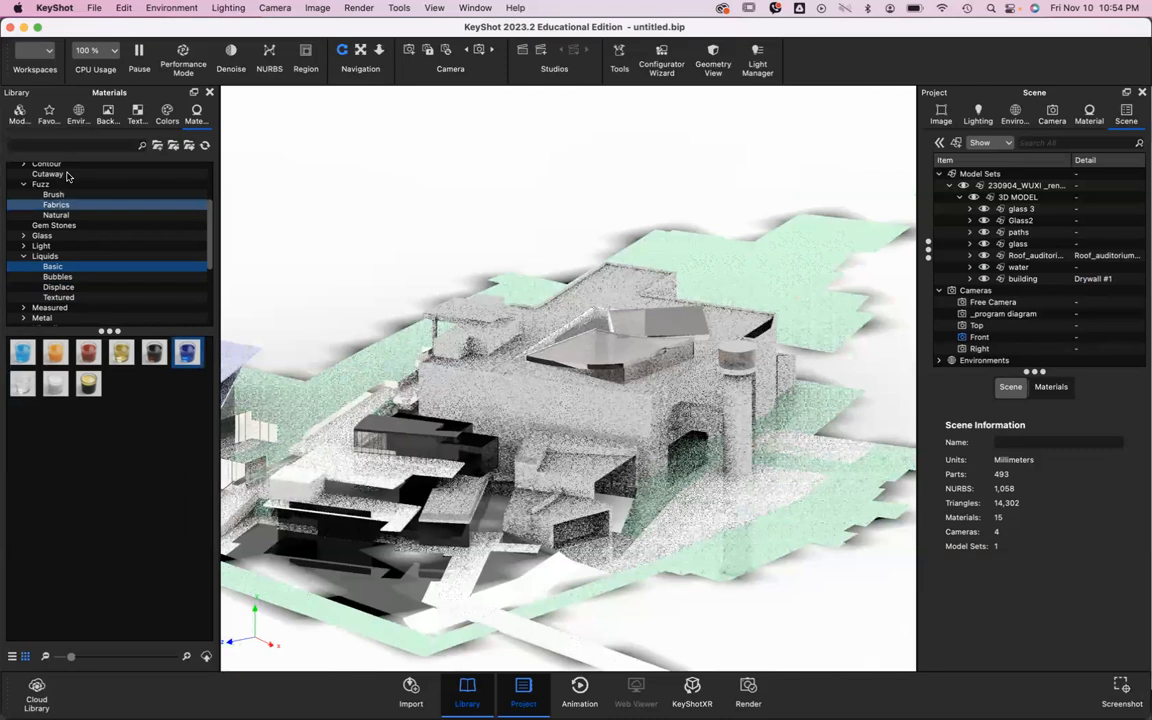
left_click_drag(22, 352, 800, 505)
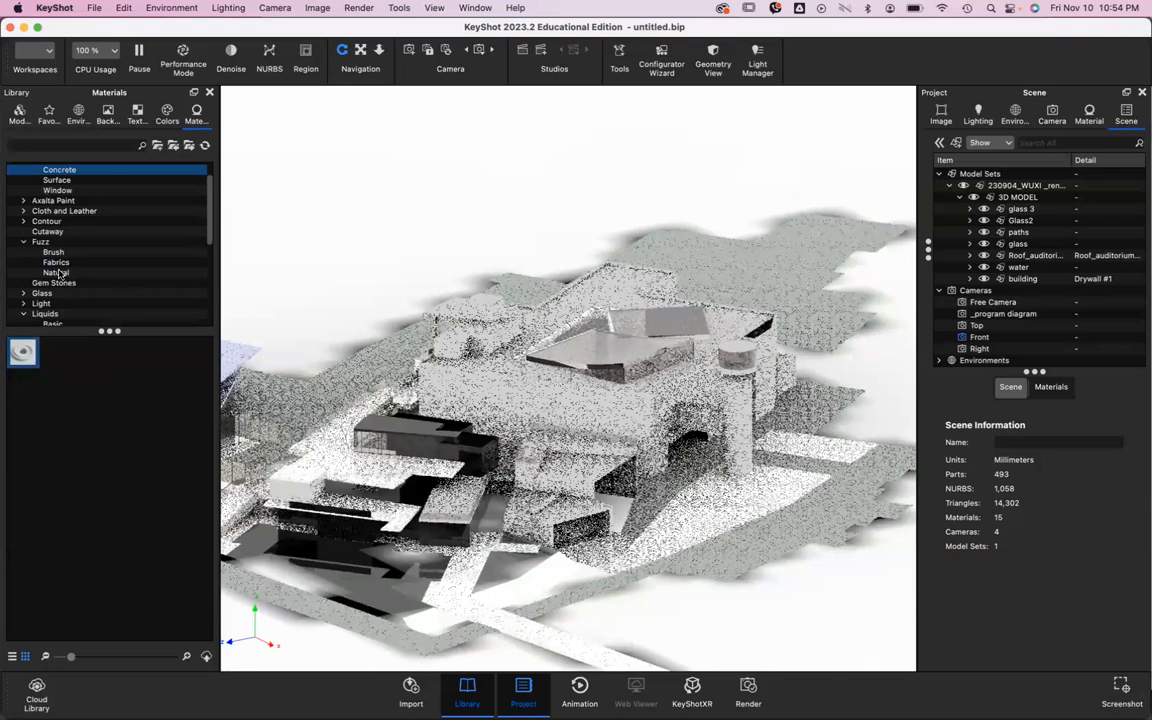
Step: Examine the natural Fuzz materials for lawn and tall grass options
scroll(59, 273, "down", 1)
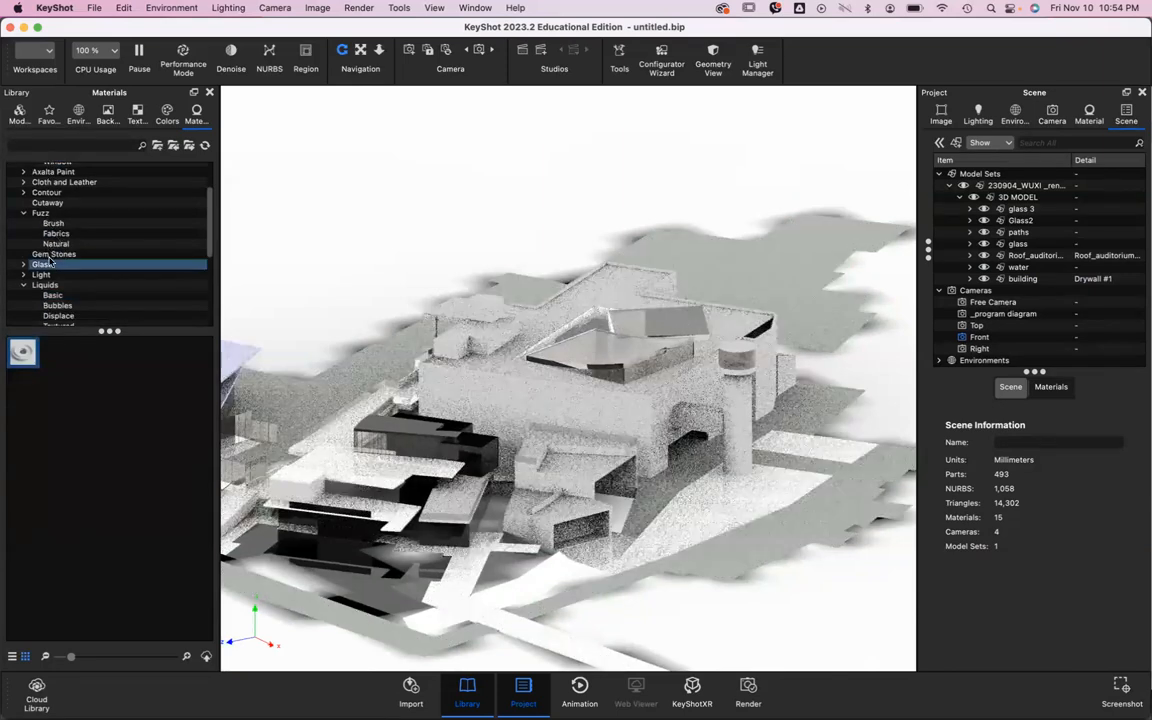
scroll(50, 263, "down", 1)
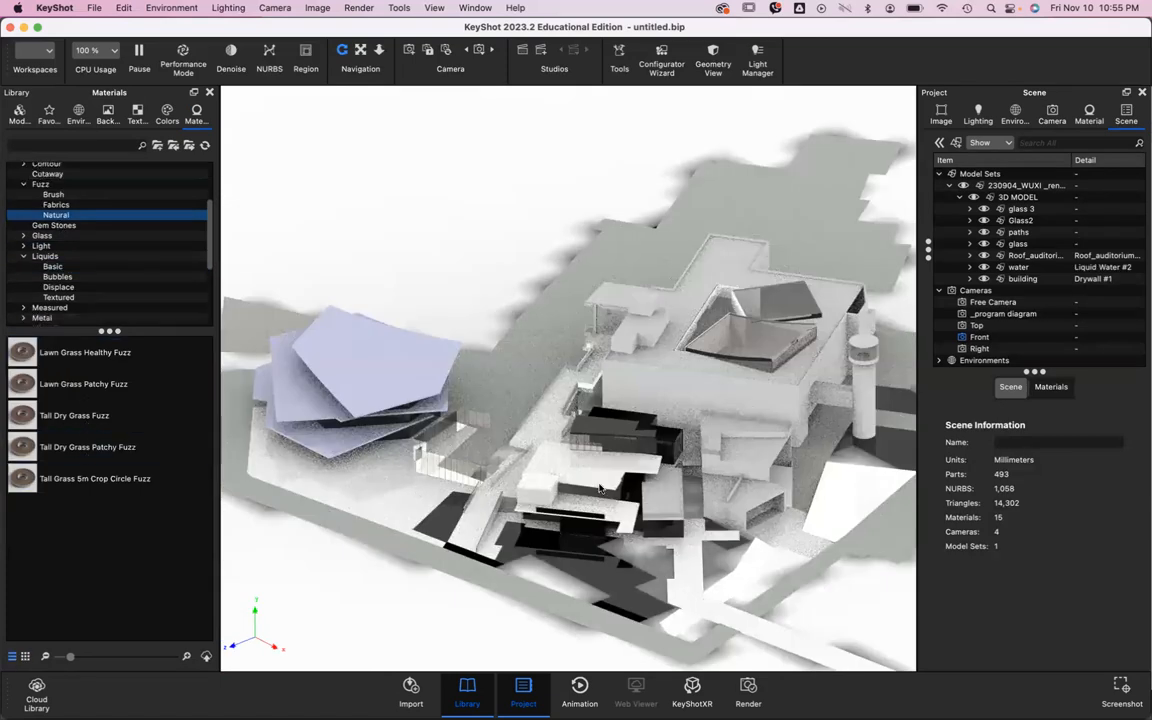
left_click(68, 358)
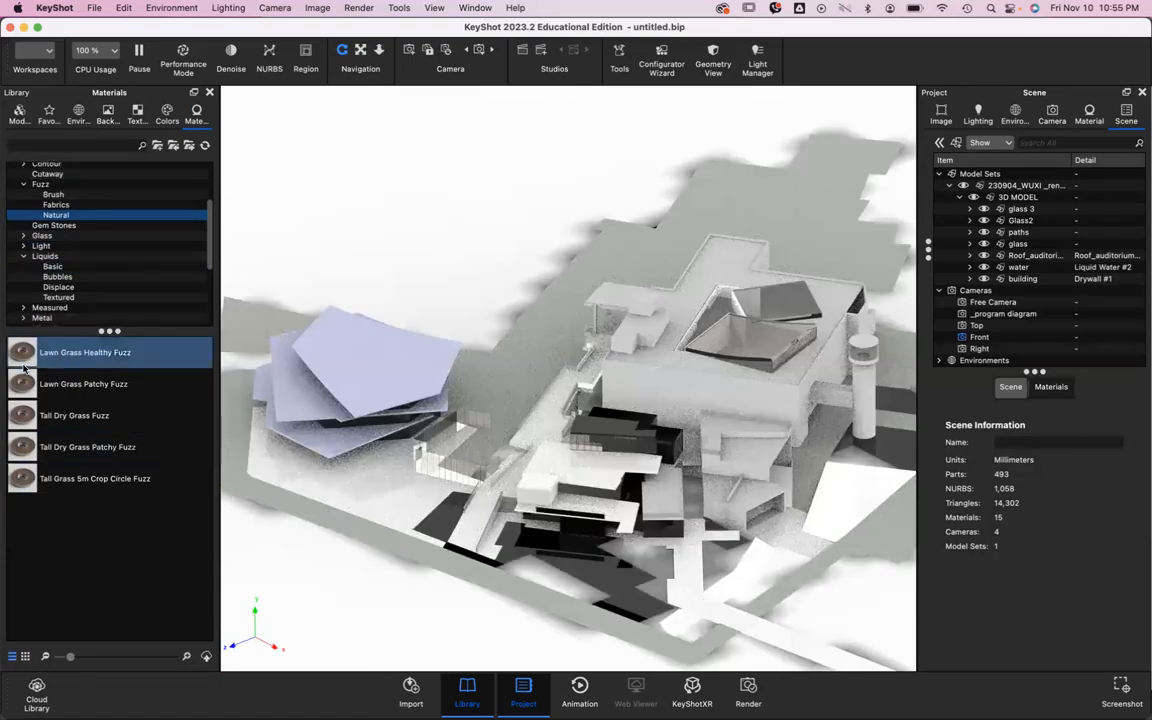
left_click(128, 388)
left_click(100, 353)
left_click(110, 384)
left_click(124, 257)
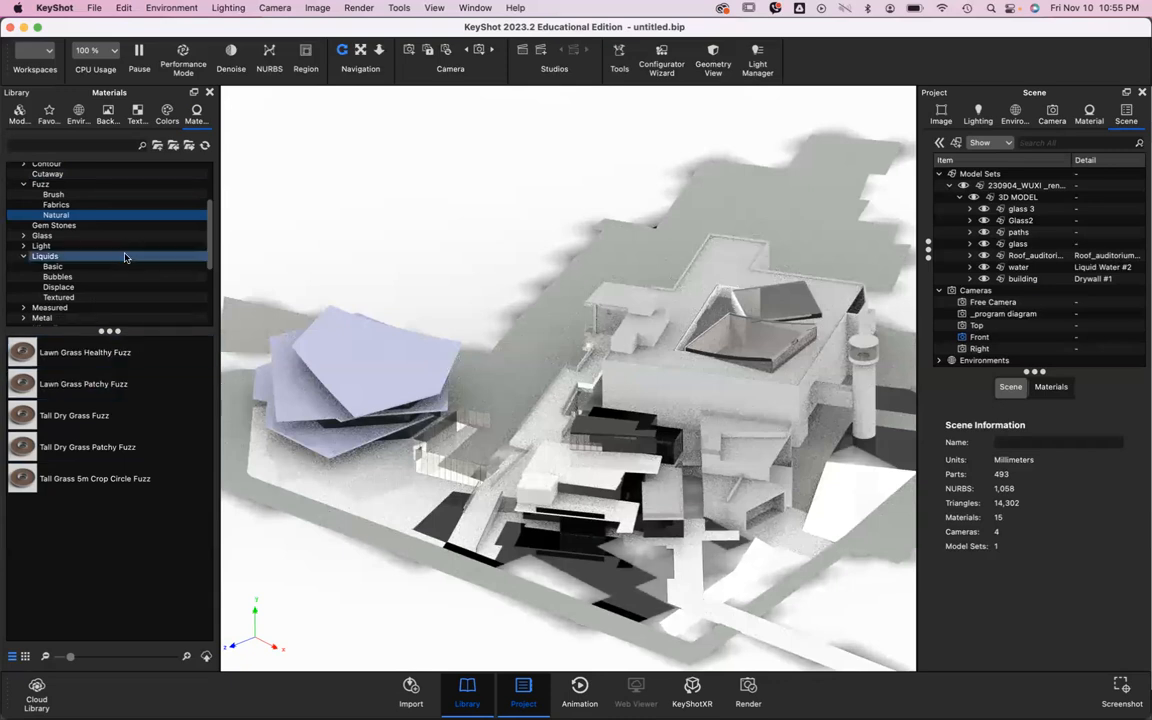
Step: Apply the Black Walnut Wood Rough material from the Wood library to the auditorium roof
scroll(74, 249, "down", 1)
left_click(74, 249)
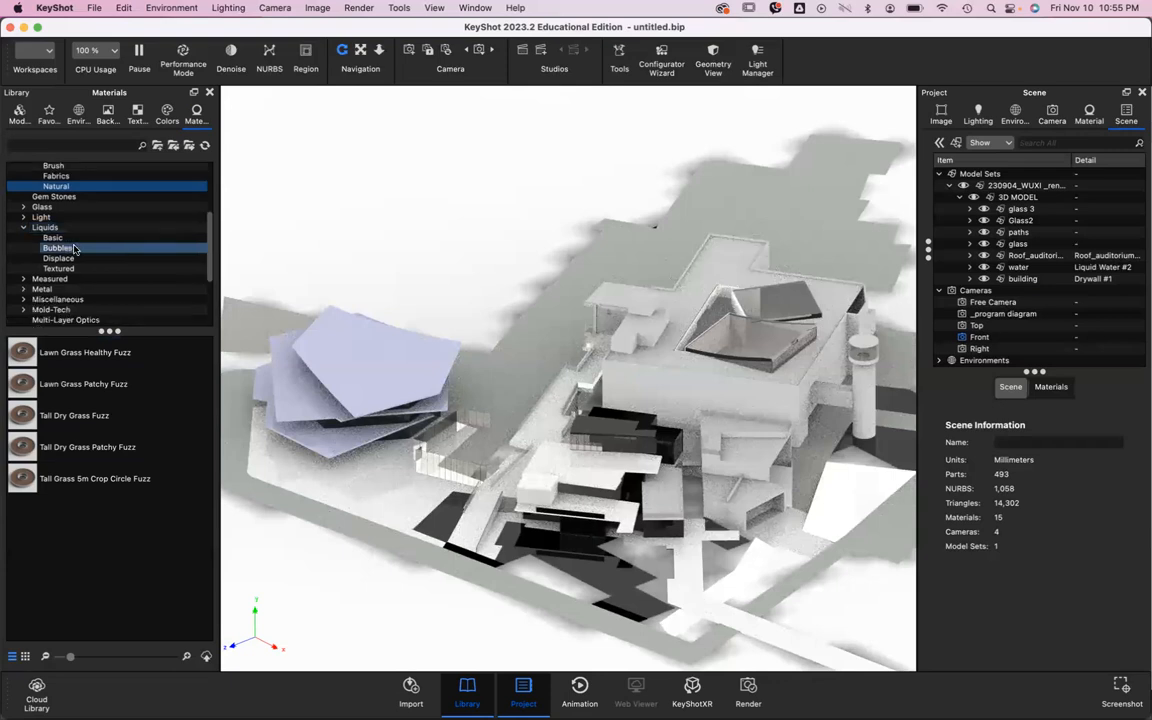
scroll(74, 249, "down", 4)
left_click(27, 321)
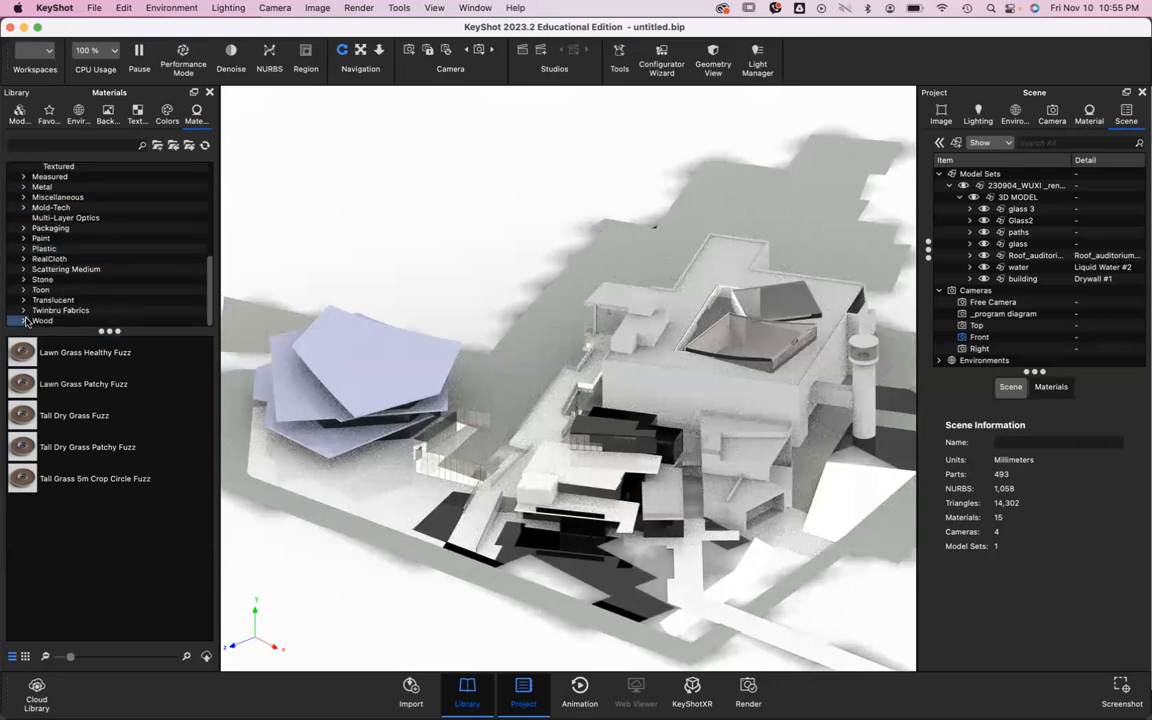
left_click(31, 320)
scroll(50, 311, "down", 1)
left_click(51, 312)
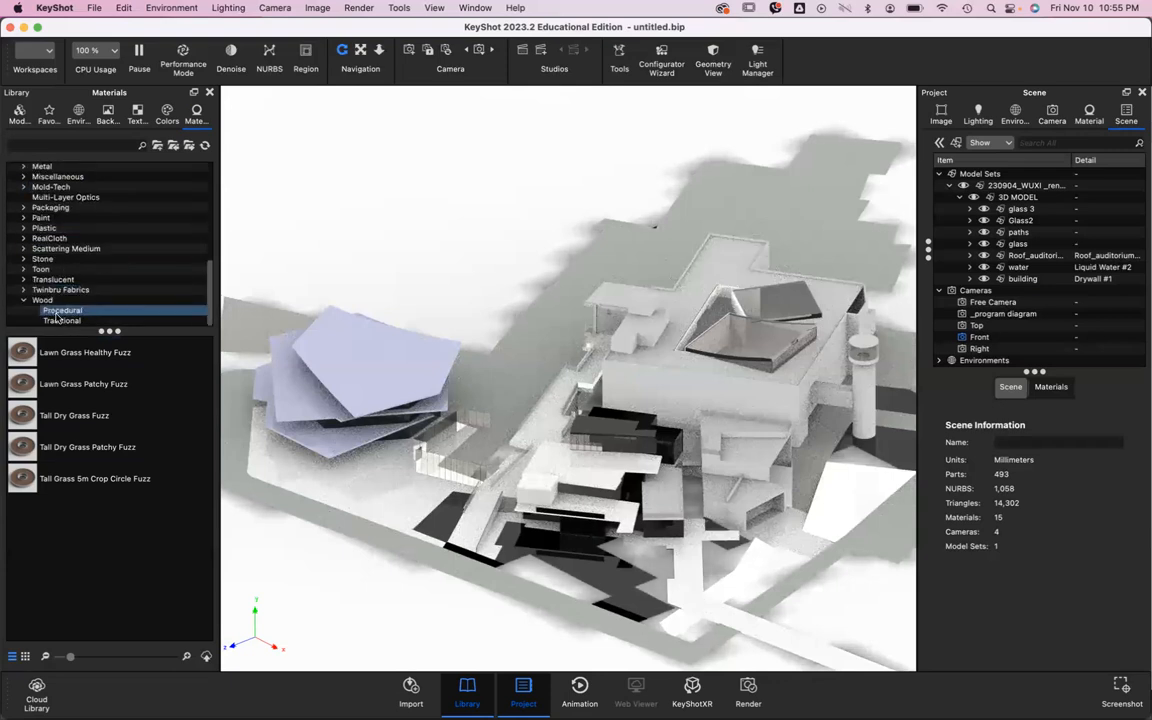
left_click_drag(50, 415, 370, 432)
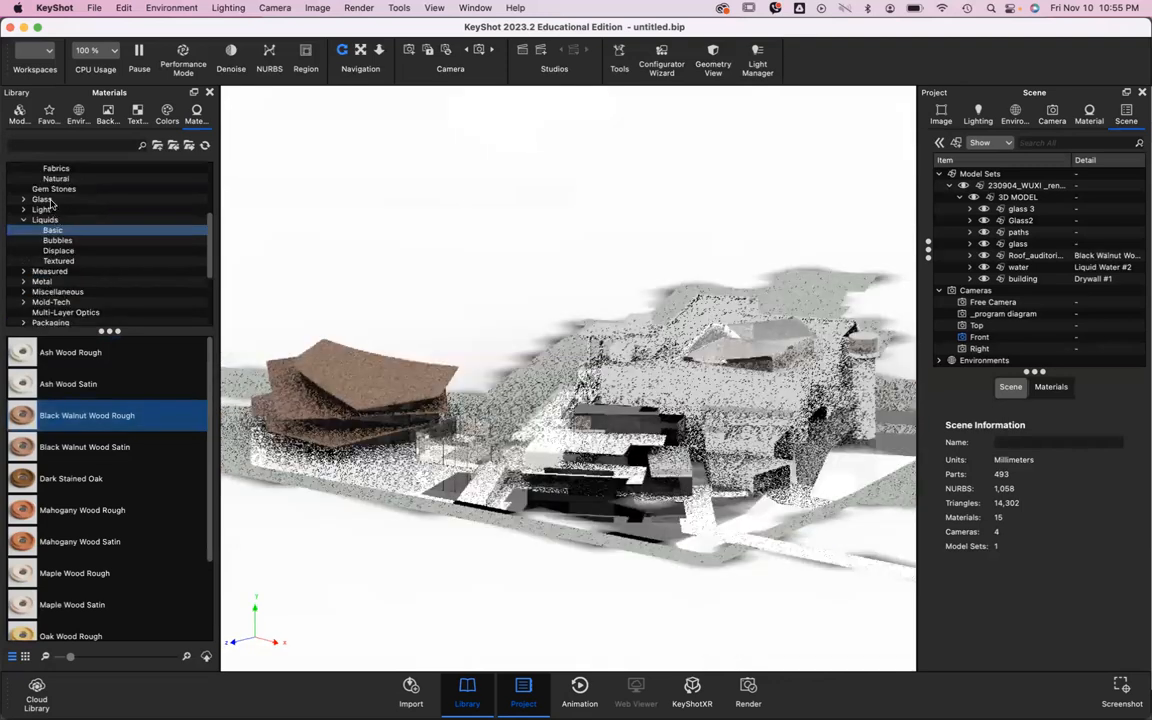
Step: Apply the bright frosted glass material Glass Heavy Frost Bright White to part of the model's glazing
left_click(39, 199)
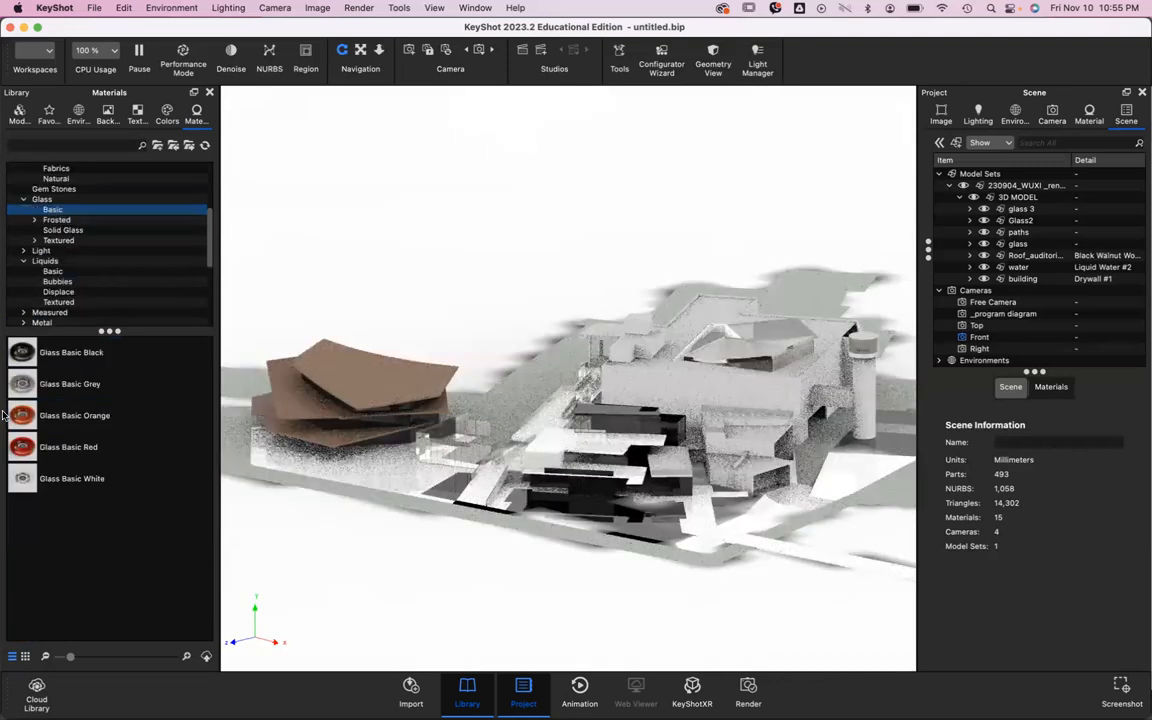
left_click(54, 217)
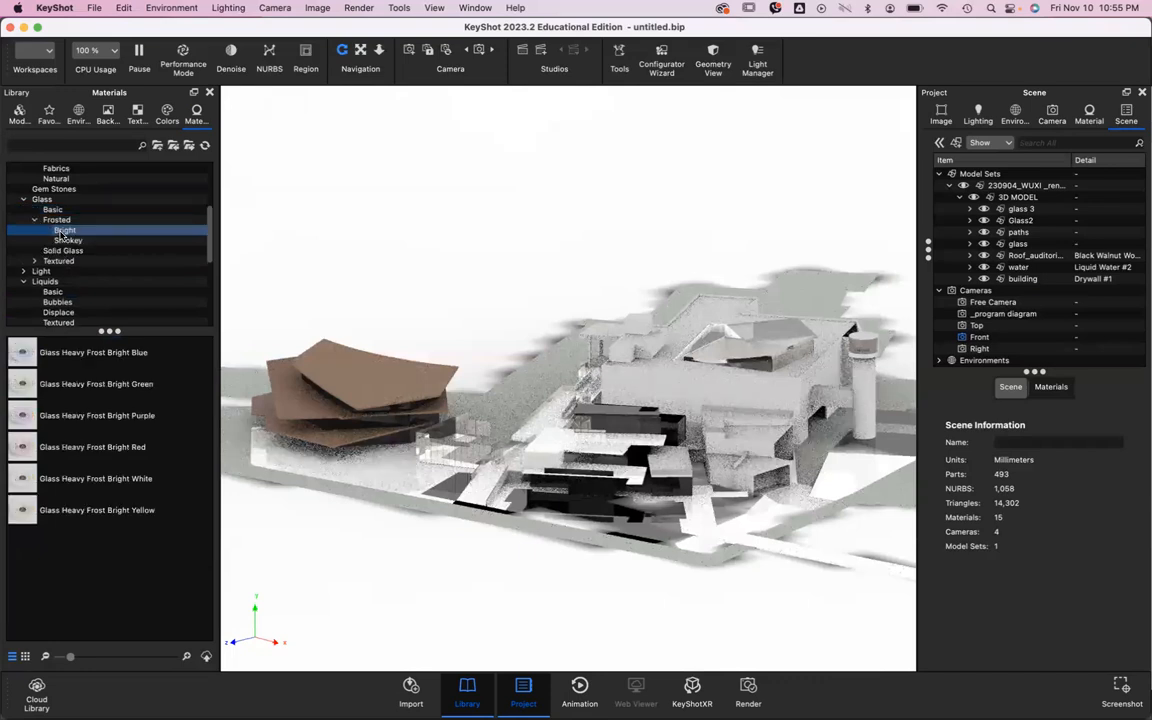
left_click_drag(435, 271, 601, 407)
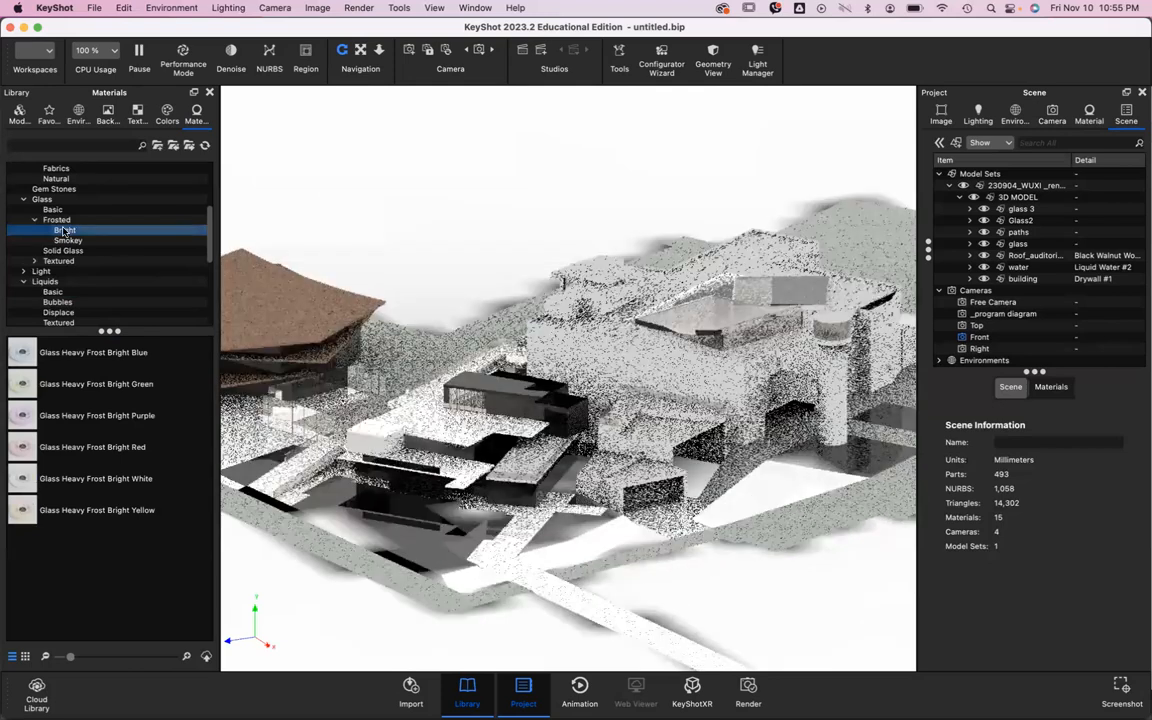
left_click_drag(54, 474, 406, 329)
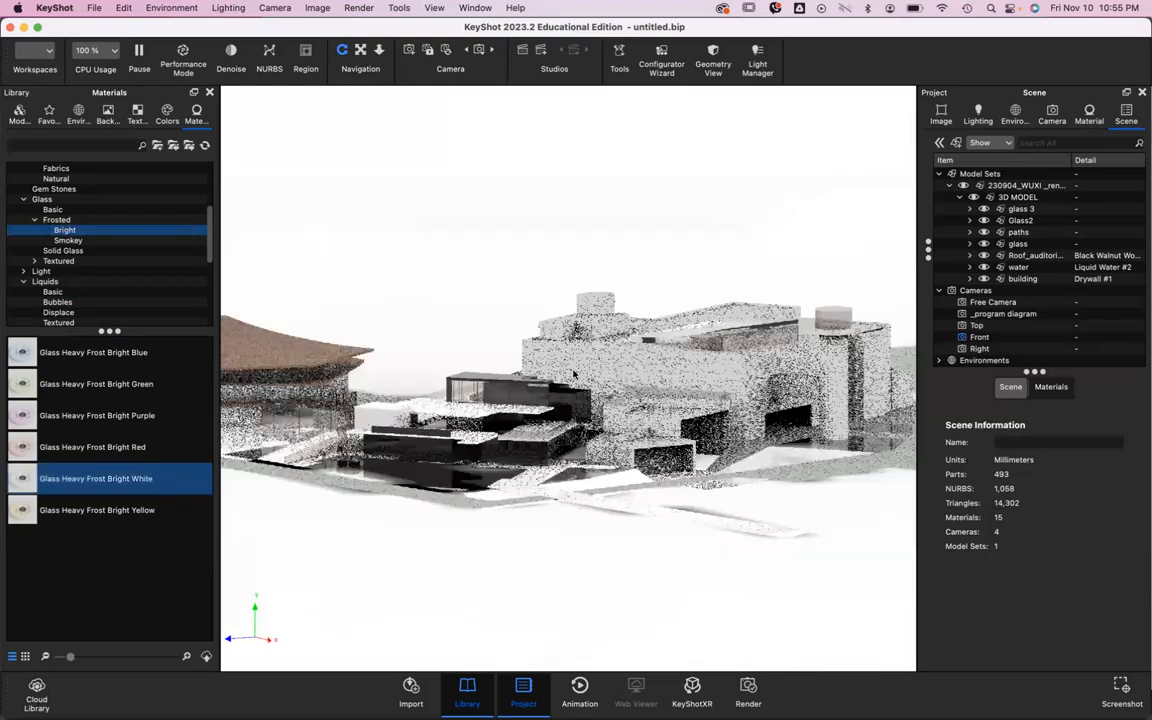
Step: Examine the main building and its roof glazing up close, and review the materials in use in the project
left_click_drag(543, 379, 547, 364)
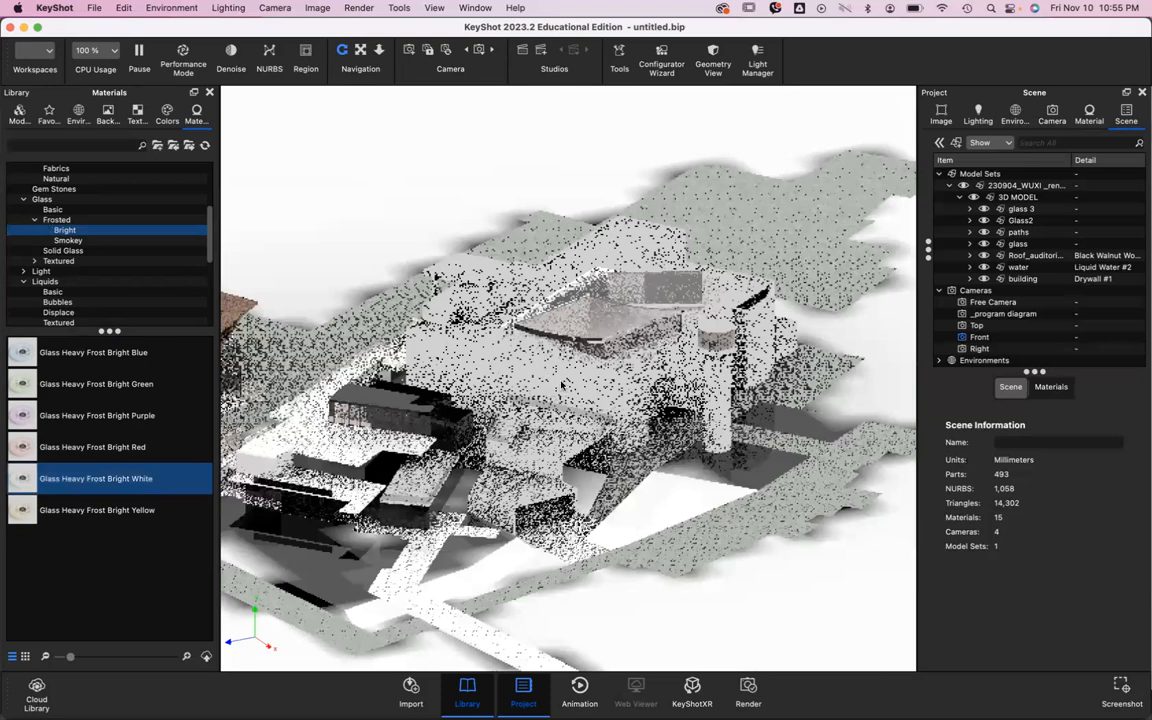
scroll(590, 366, "up", 3)
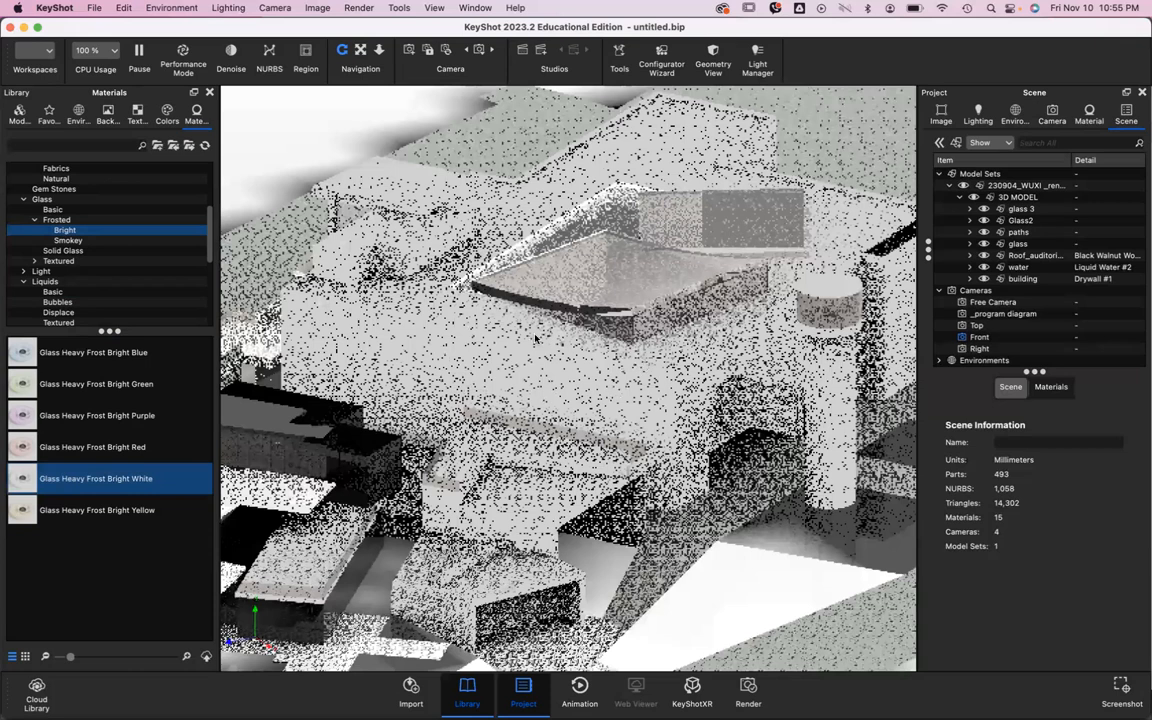
left_click(942, 118)
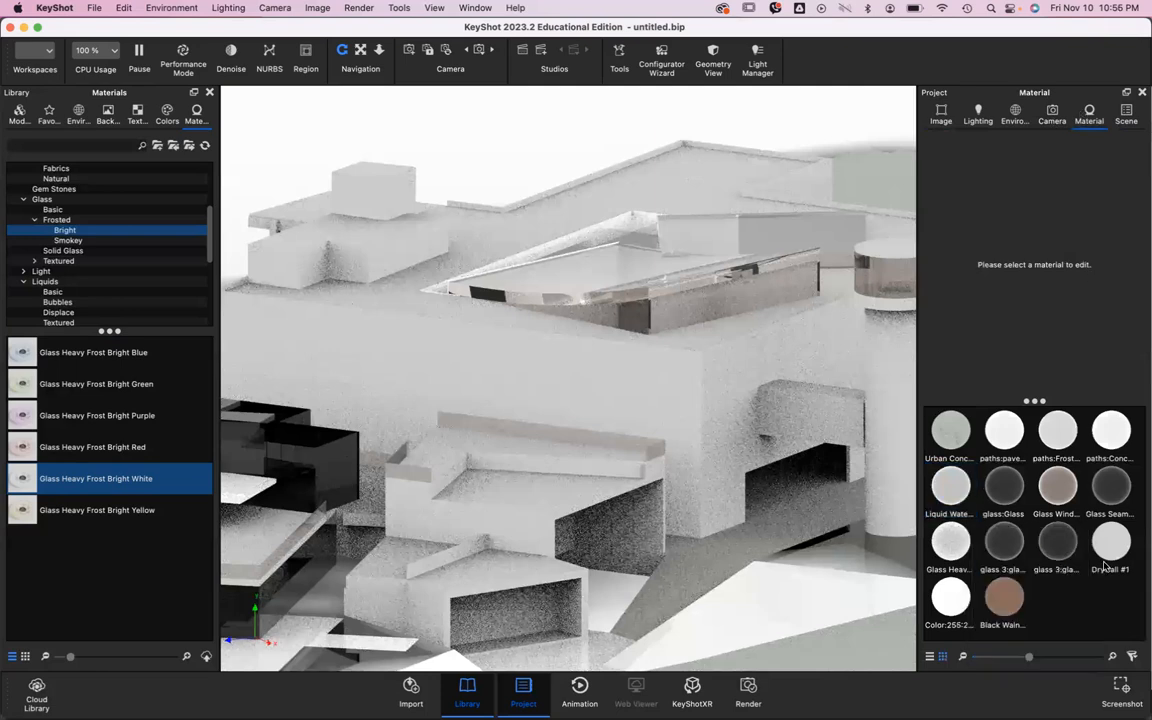
left_click(1126, 111)
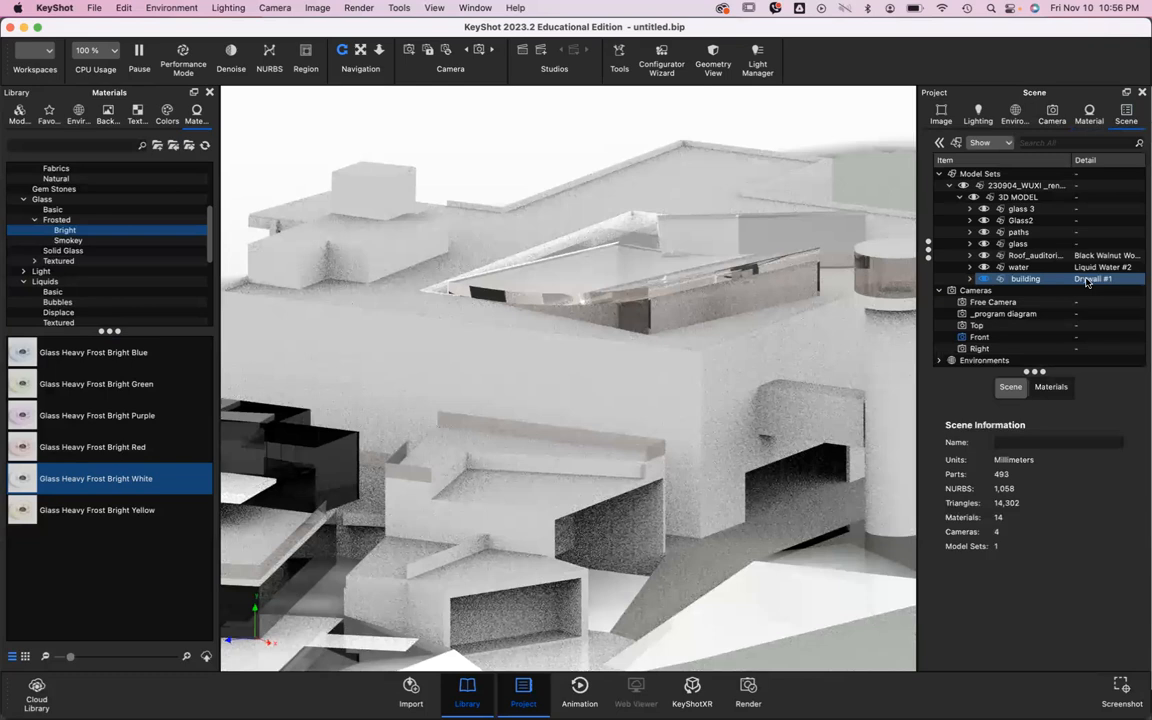
Step: Examine the building group's properties, position settings, sub-parts and the materials in use
left_click(1080, 282)
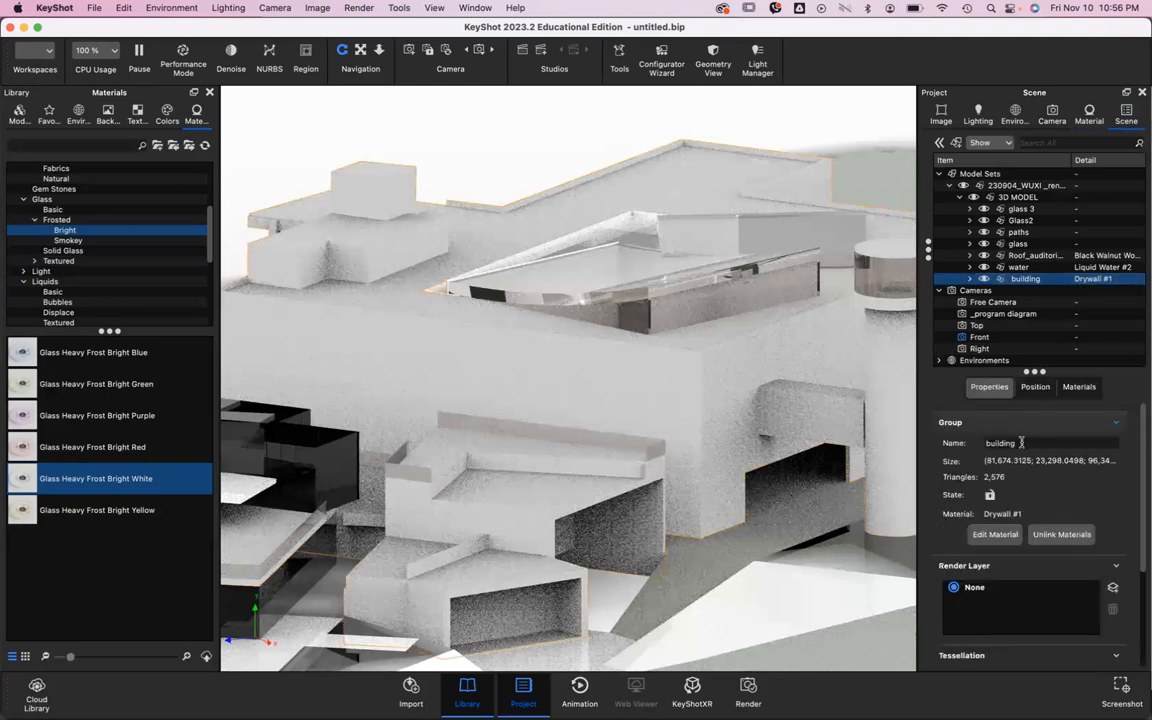
left_click(1079, 386)
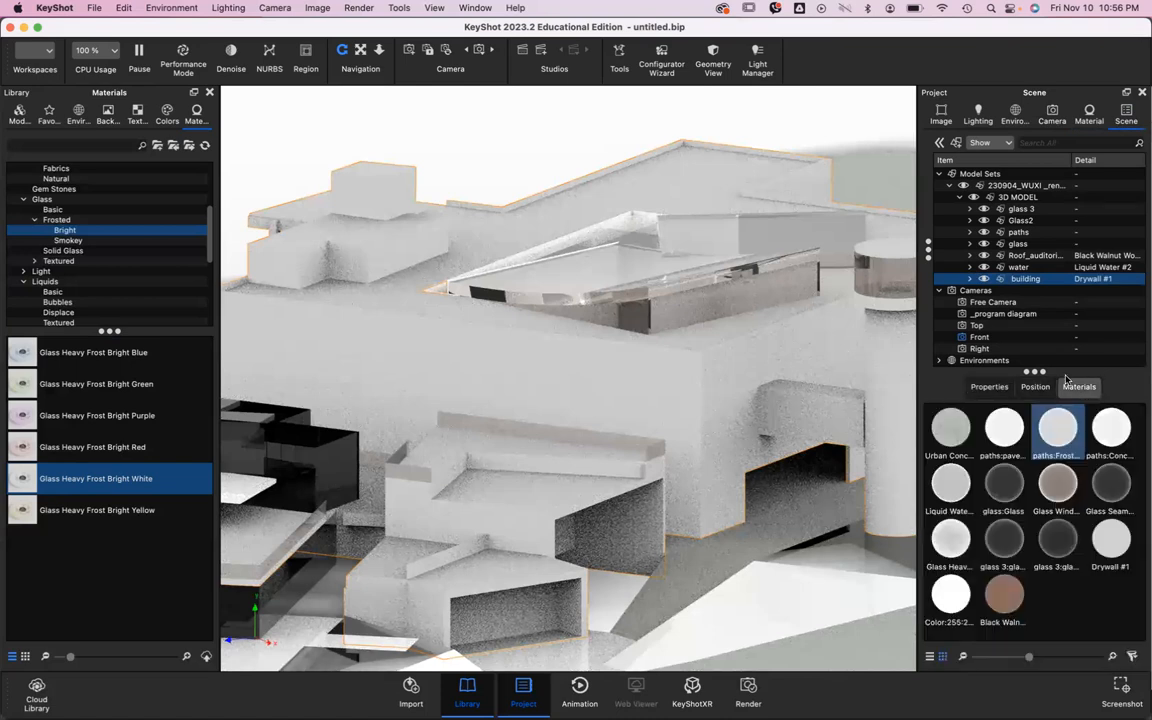
left_click(1035, 386)
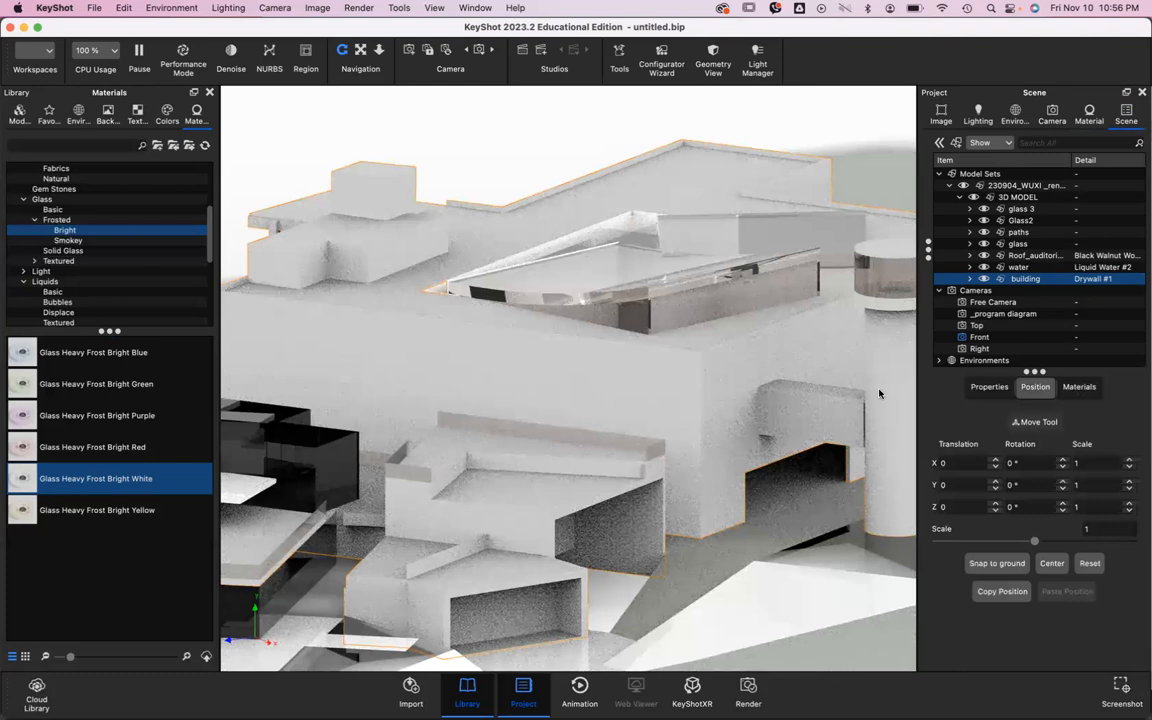
scroll(664, 400, "up", 3)
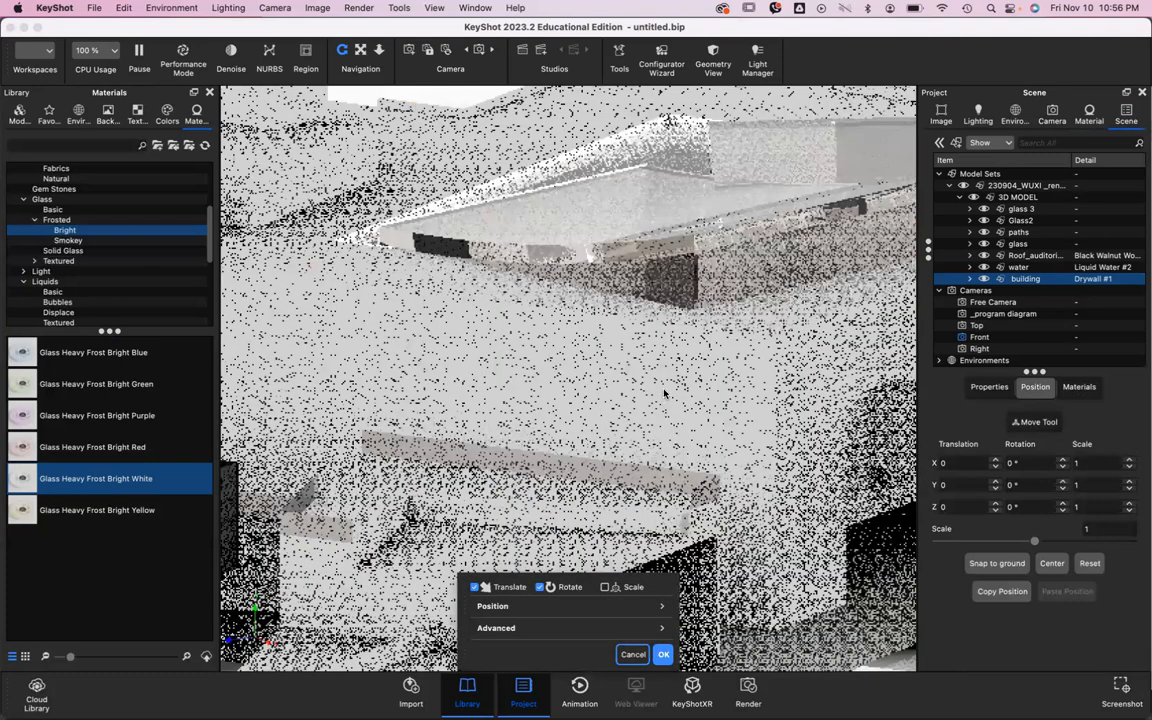
left_click(493, 606)
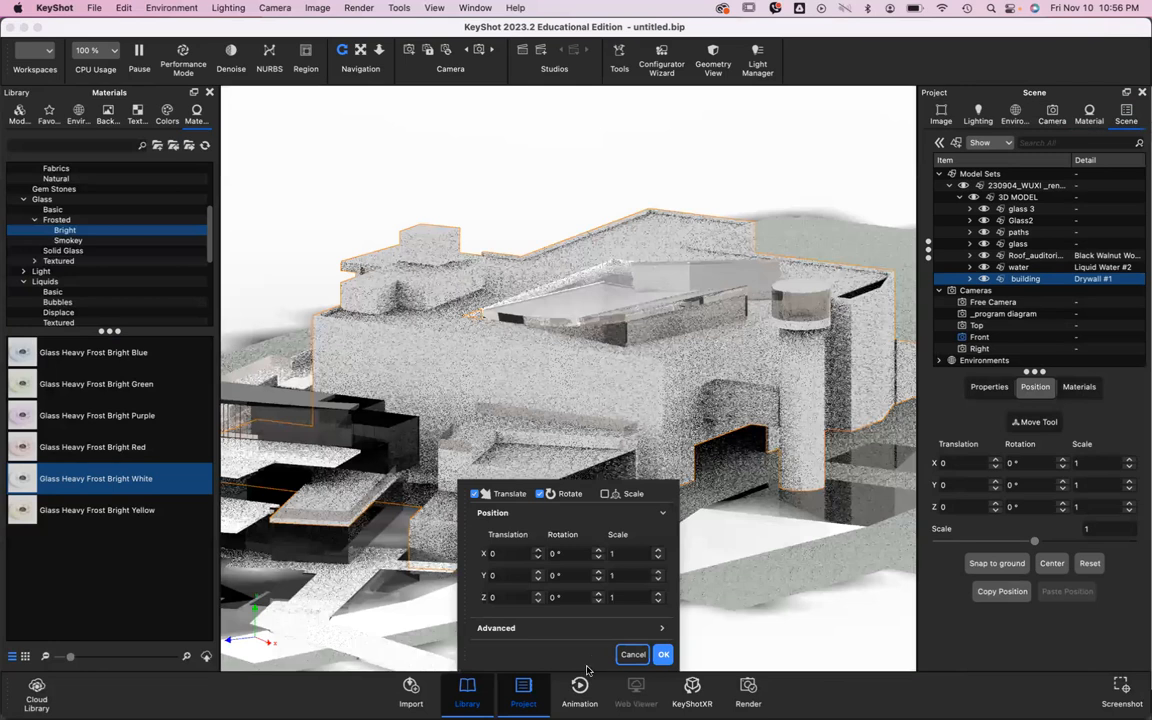
left_click(1079, 387)
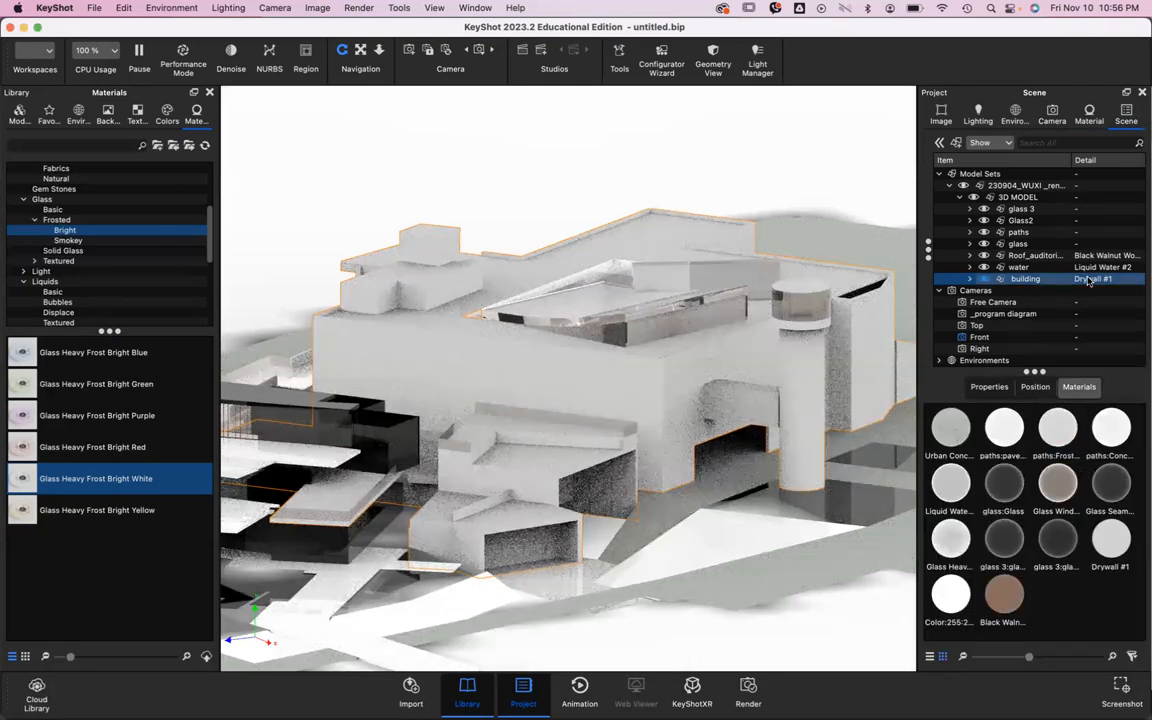
left_click(1089, 113)
left_click(1126, 113)
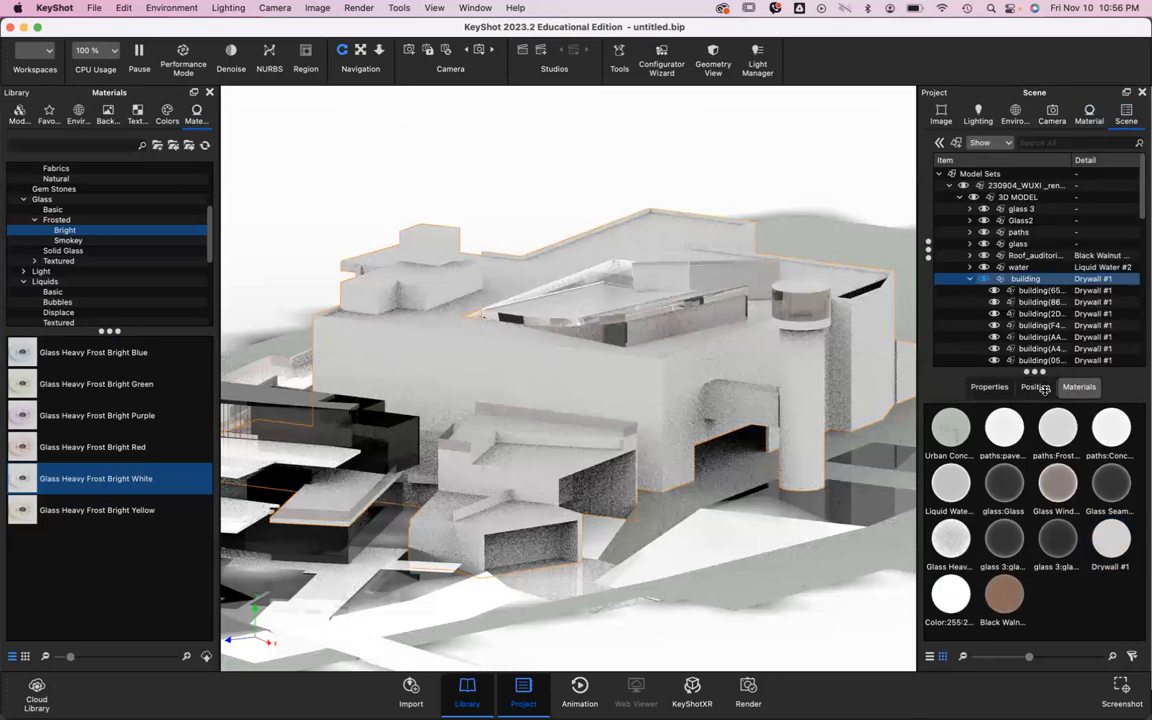
left_click(1095, 268, "shift")
left_click(1093, 280)
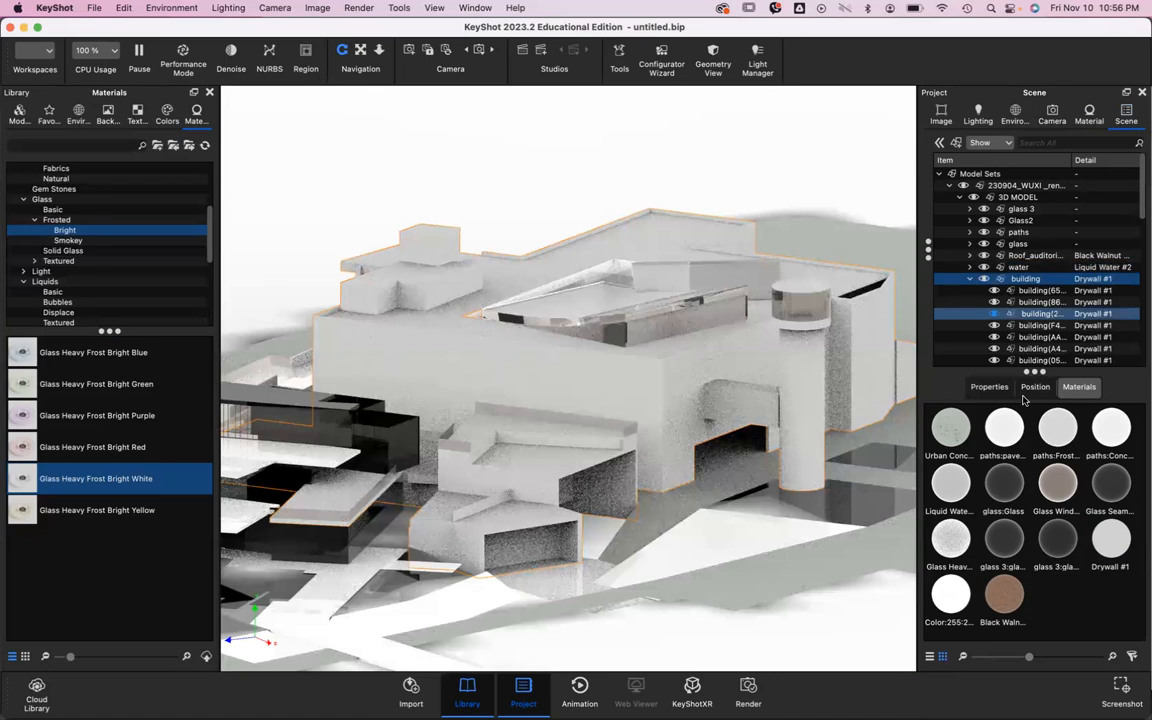
left_click(989, 387)
left_click(1079, 387)
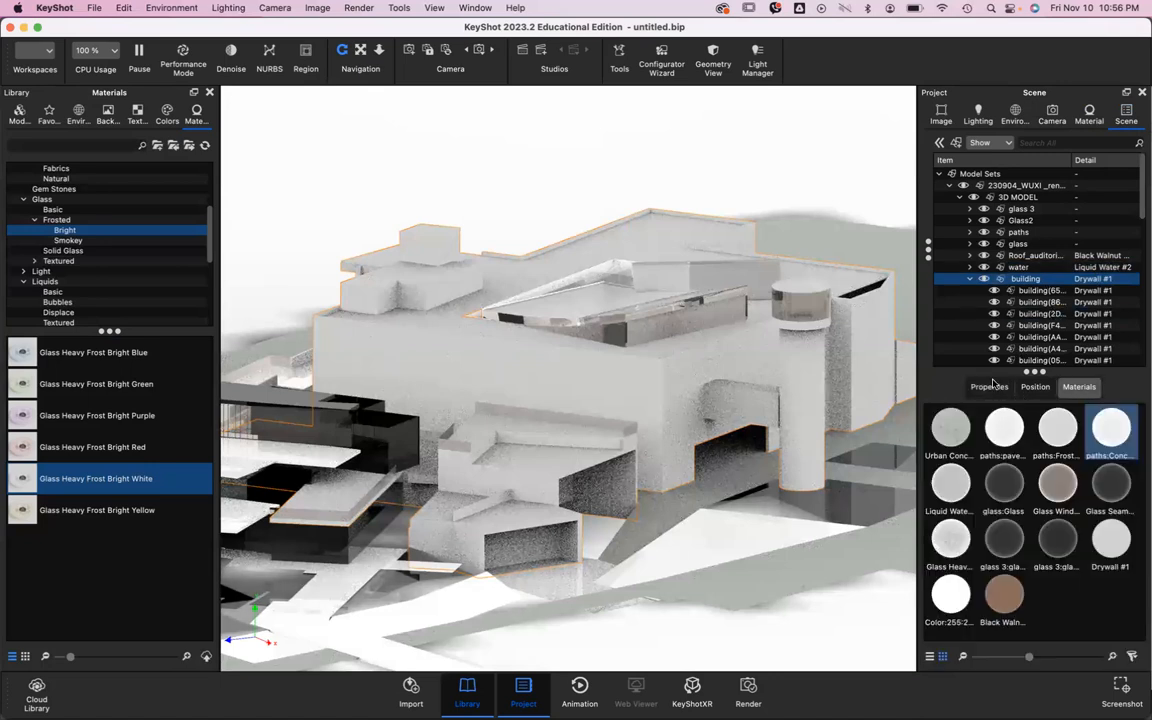
left_click(991, 387)
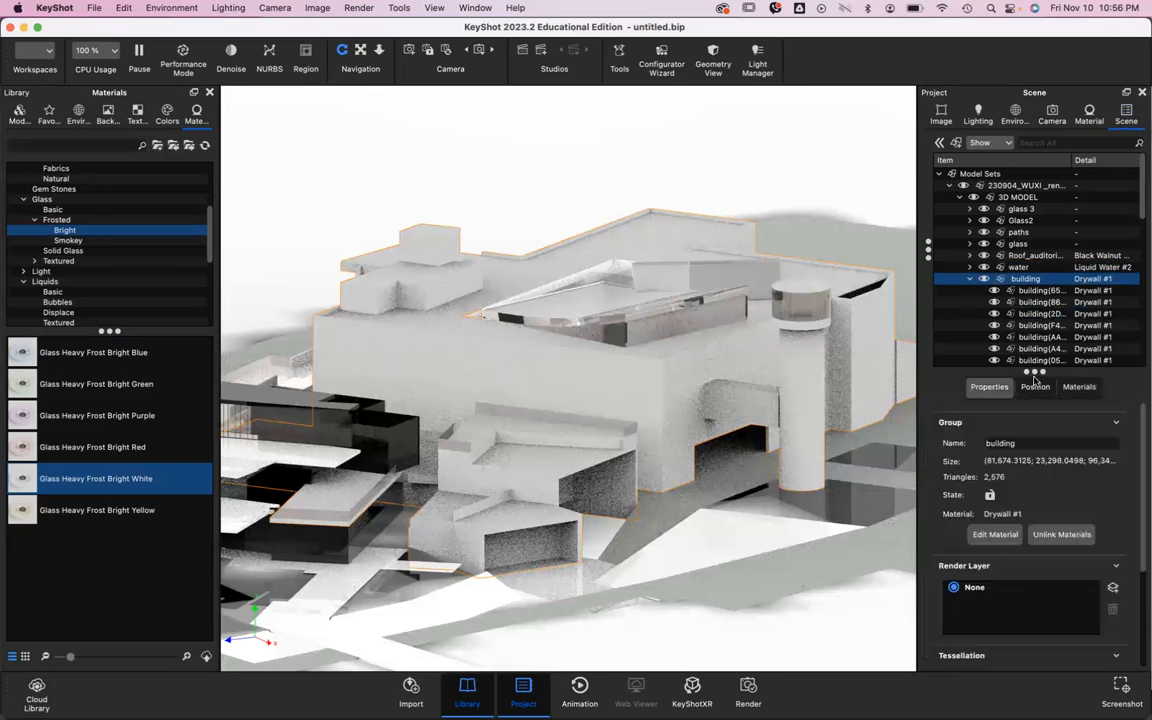
Step: Open the building group's Drywall #1 material for editing and review its properties, textures and labels
left_click(991, 536)
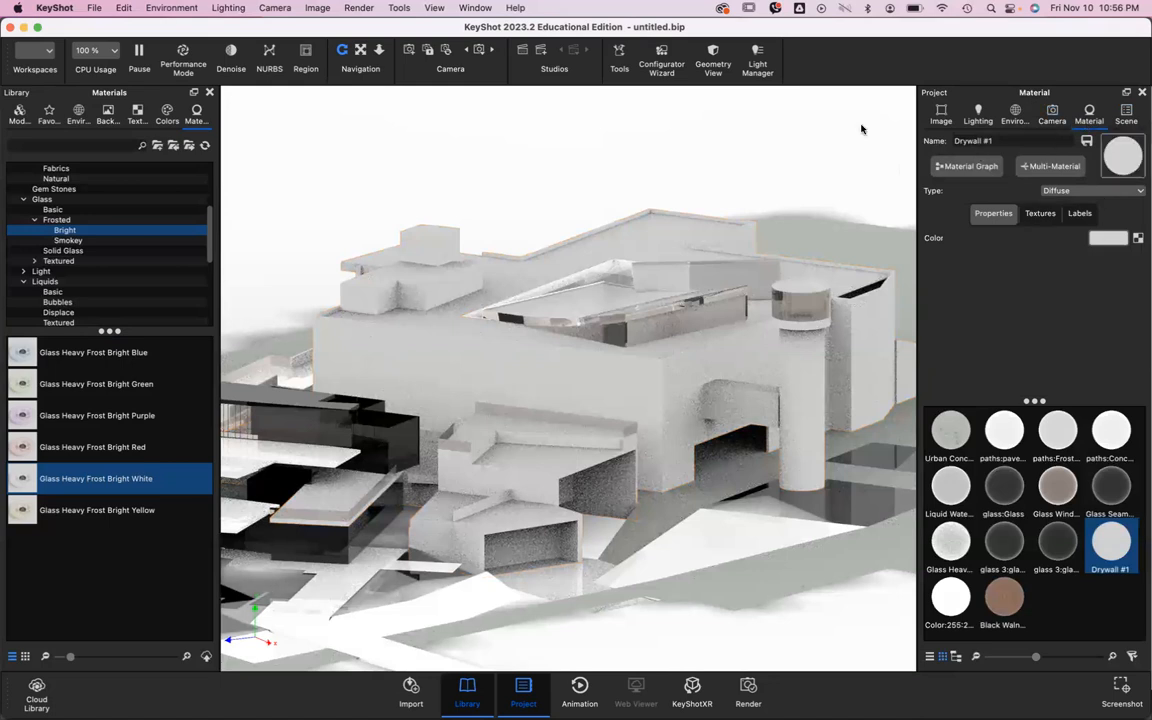
left_click(1040, 213)
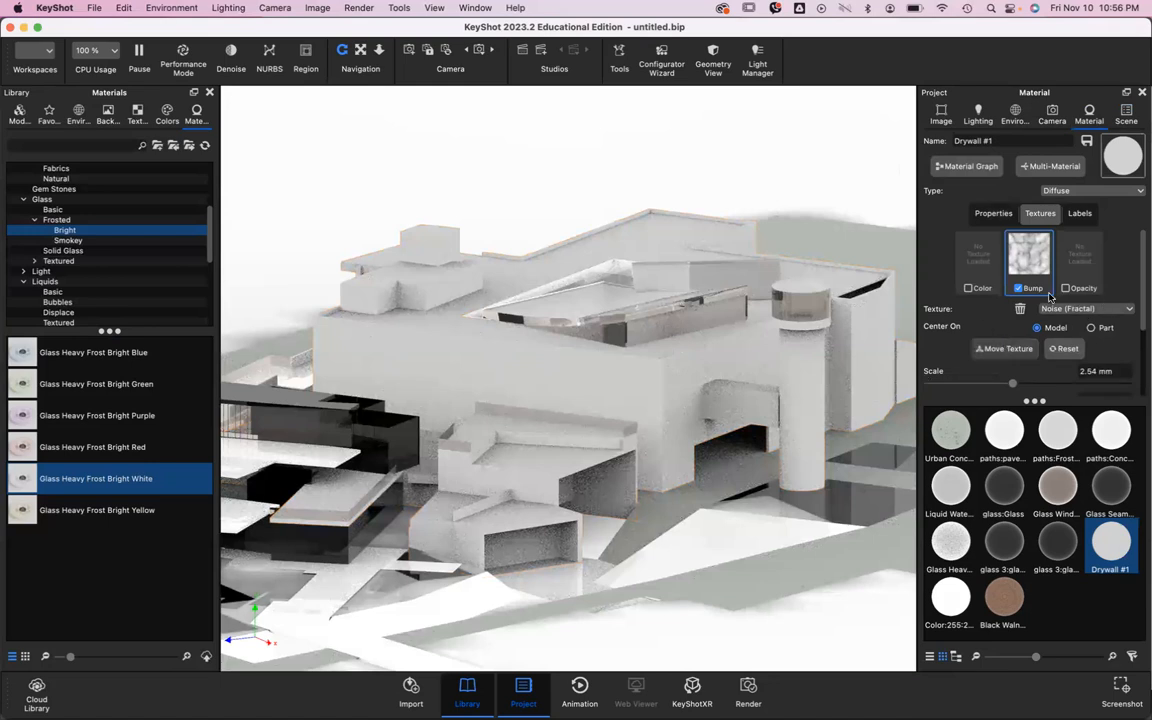
left_click(1079, 213)
left_click(1088, 209)
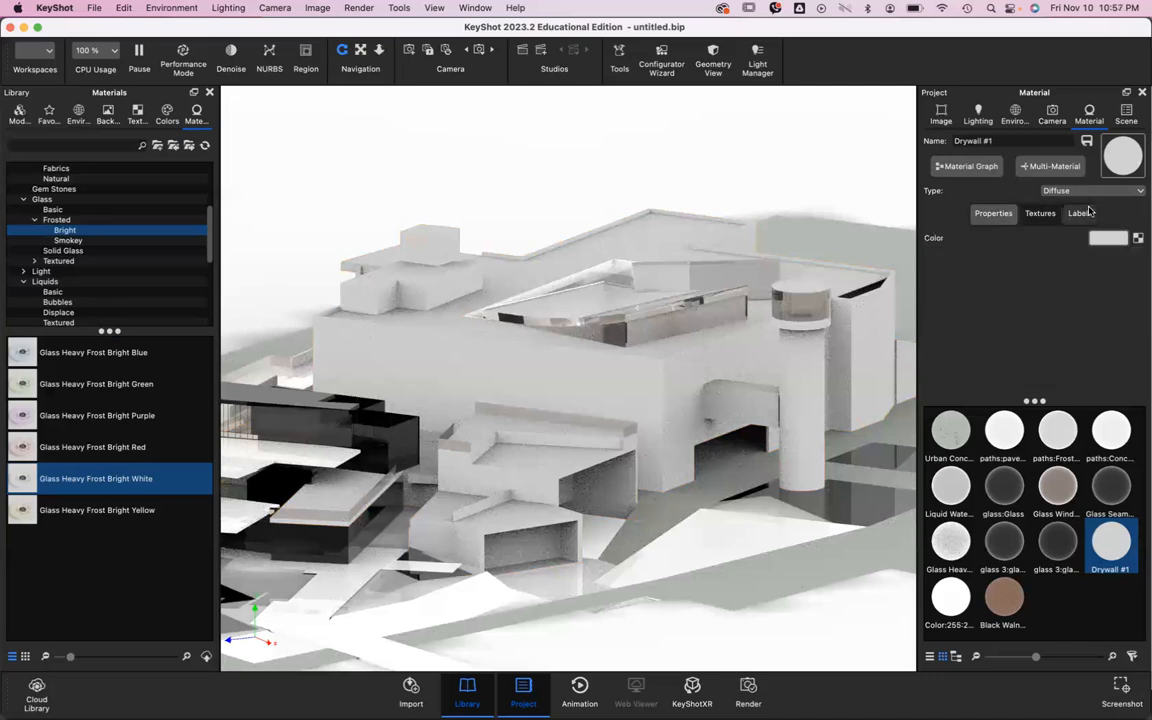
left_click(993, 208)
left_click(993, 213)
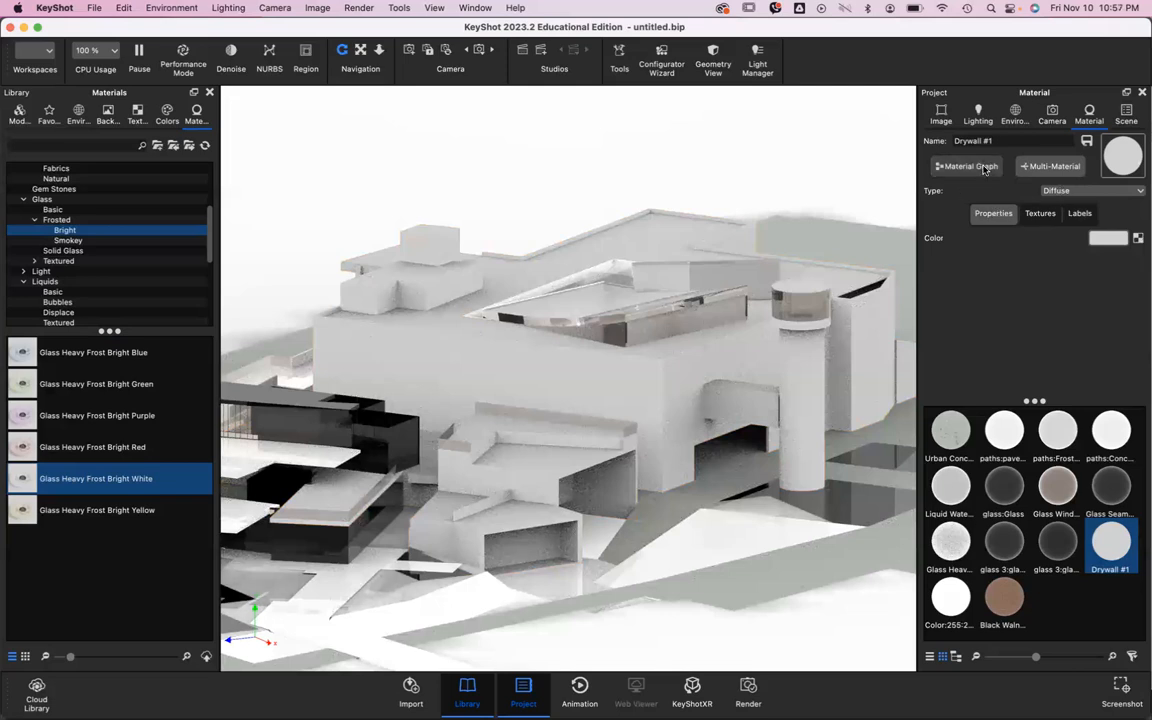
Step: Turn off the bump texture of the Drywall #1 material and load the image ex 2.jpg as its color texture
left_click(1030, 214)
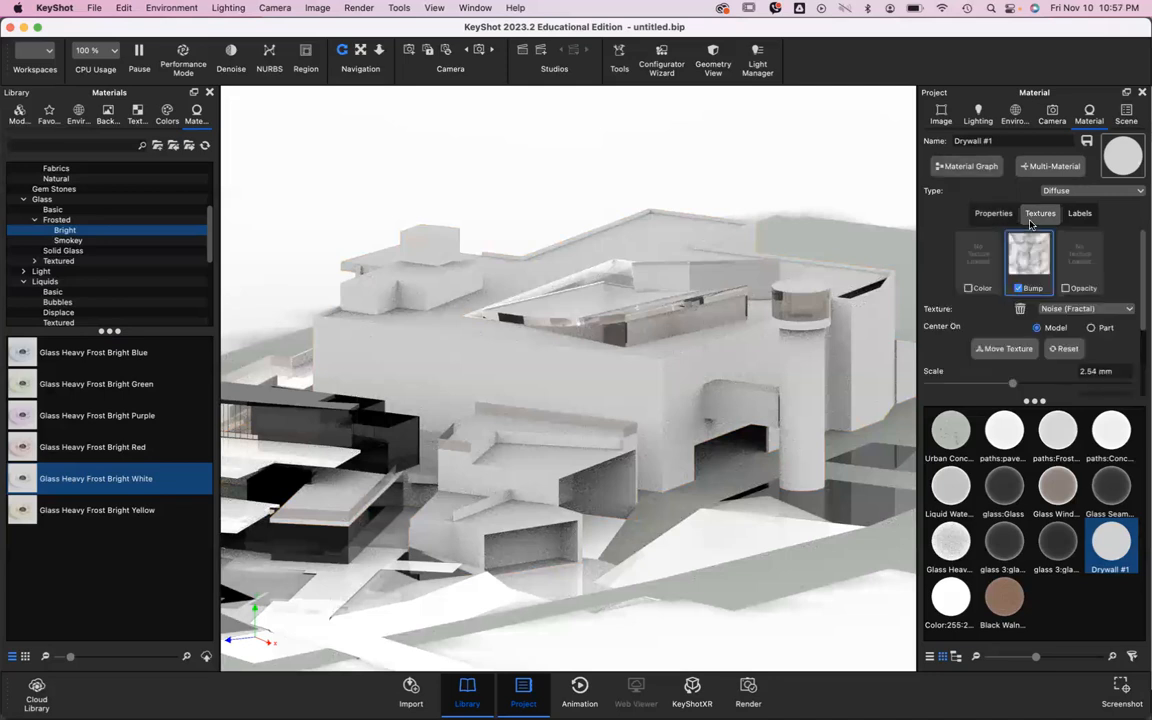
left_click(1019, 289)
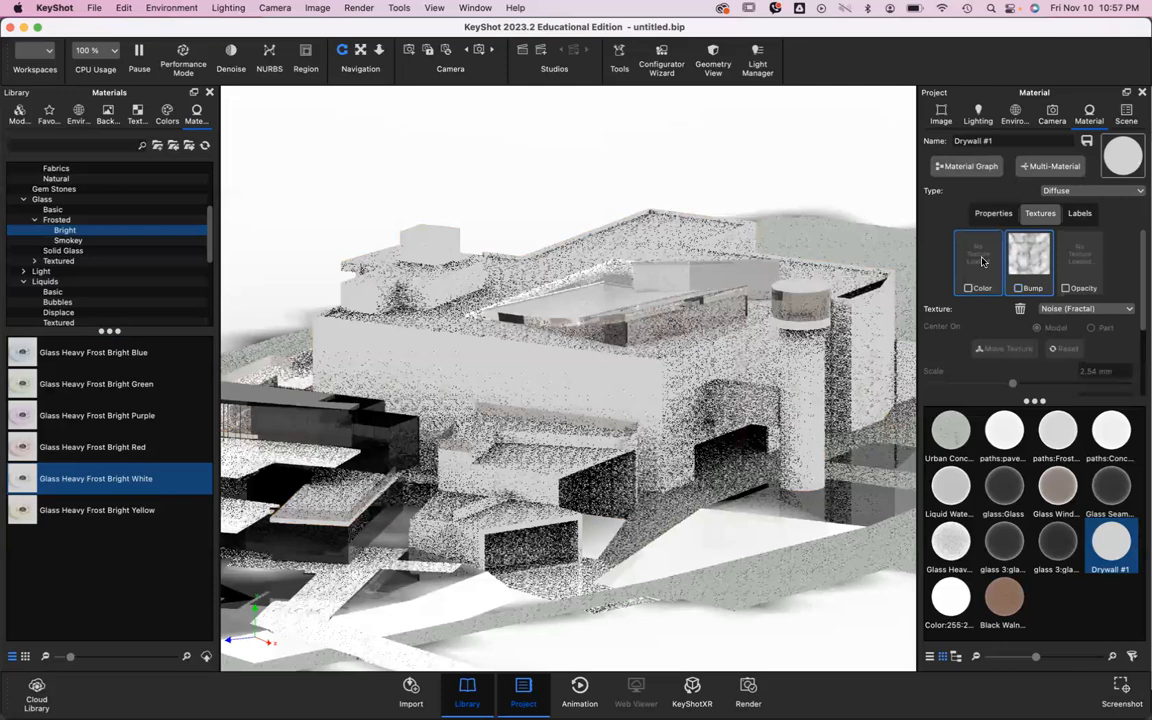
left_click(979, 288)
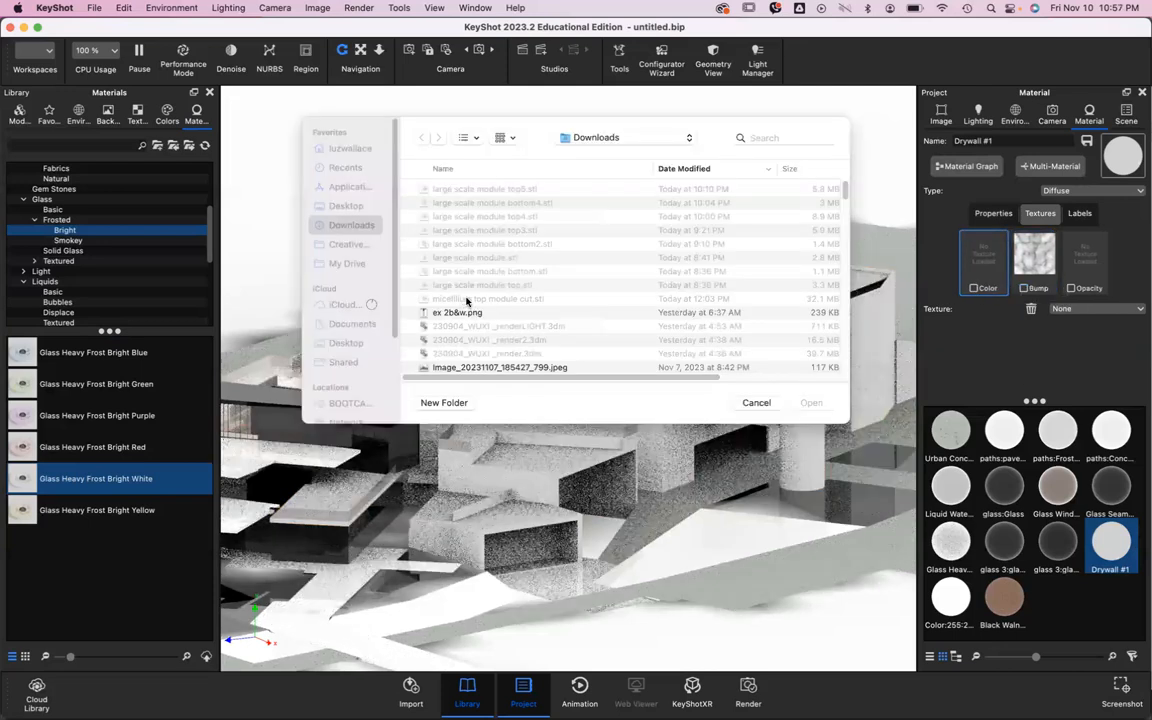
scroll(550, 300, "down", 5)
left_click(560, 291)
left_click(822, 405)
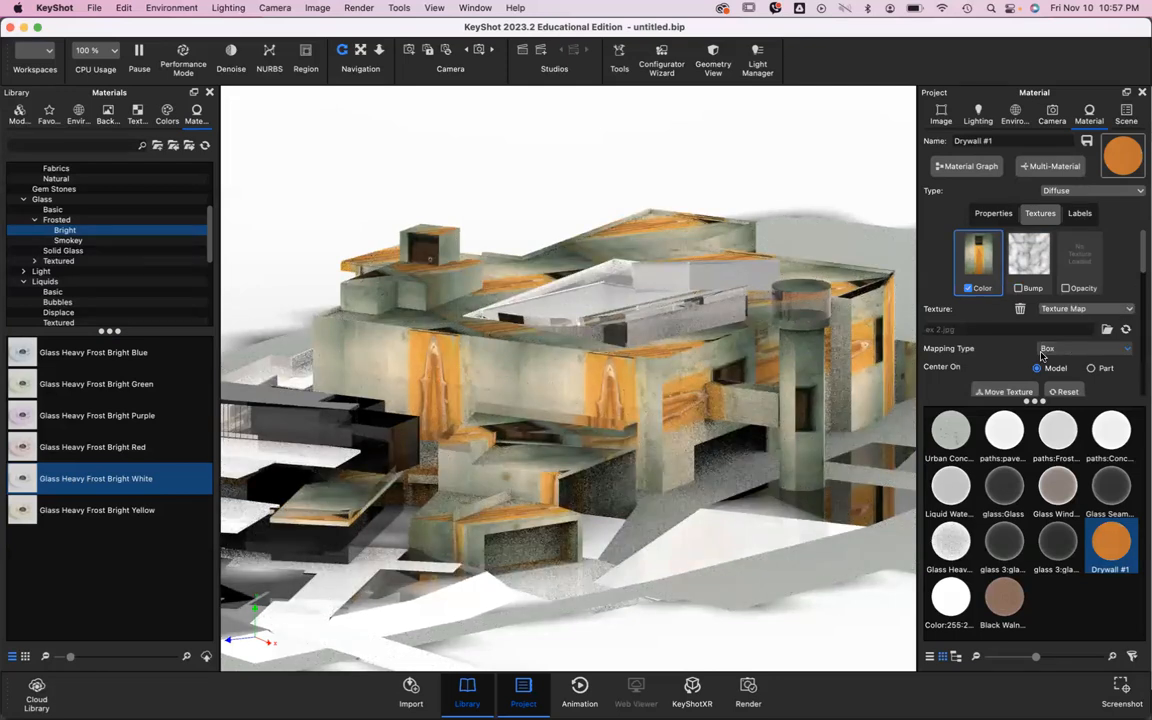
Step: Move and rotate the box-mapped image texture on the building with the Move Texture tool and accept the new placement
scroll(1065, 270, "down", 3)
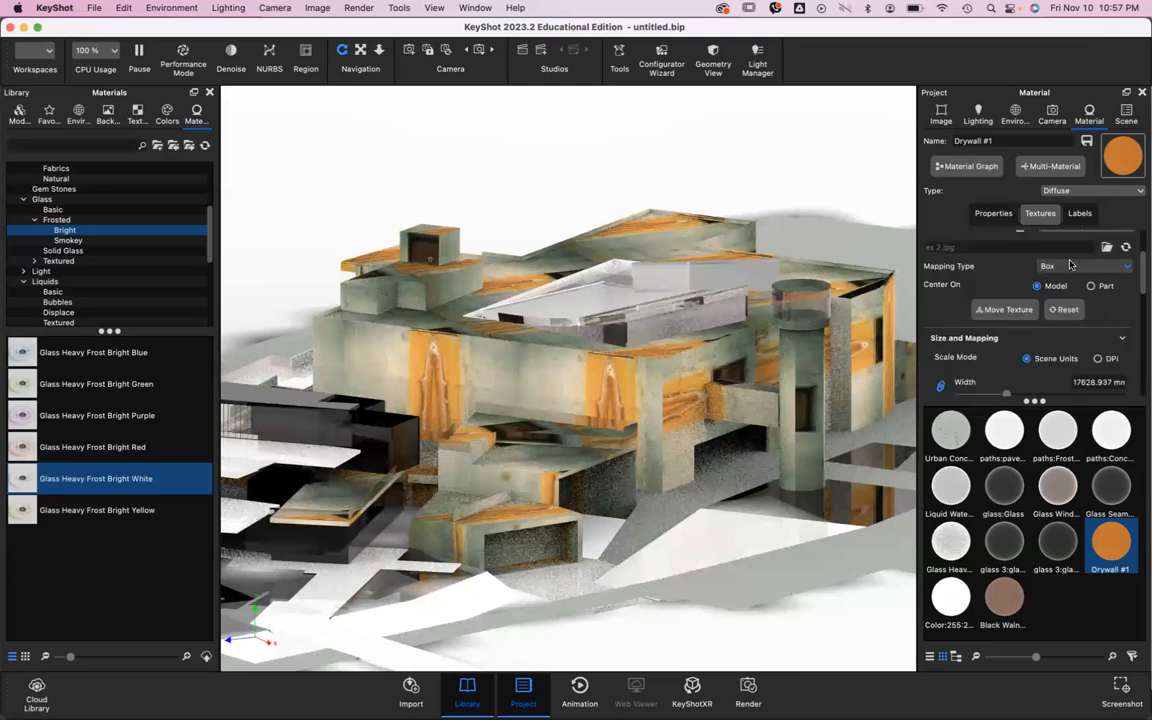
left_click(1072, 268)
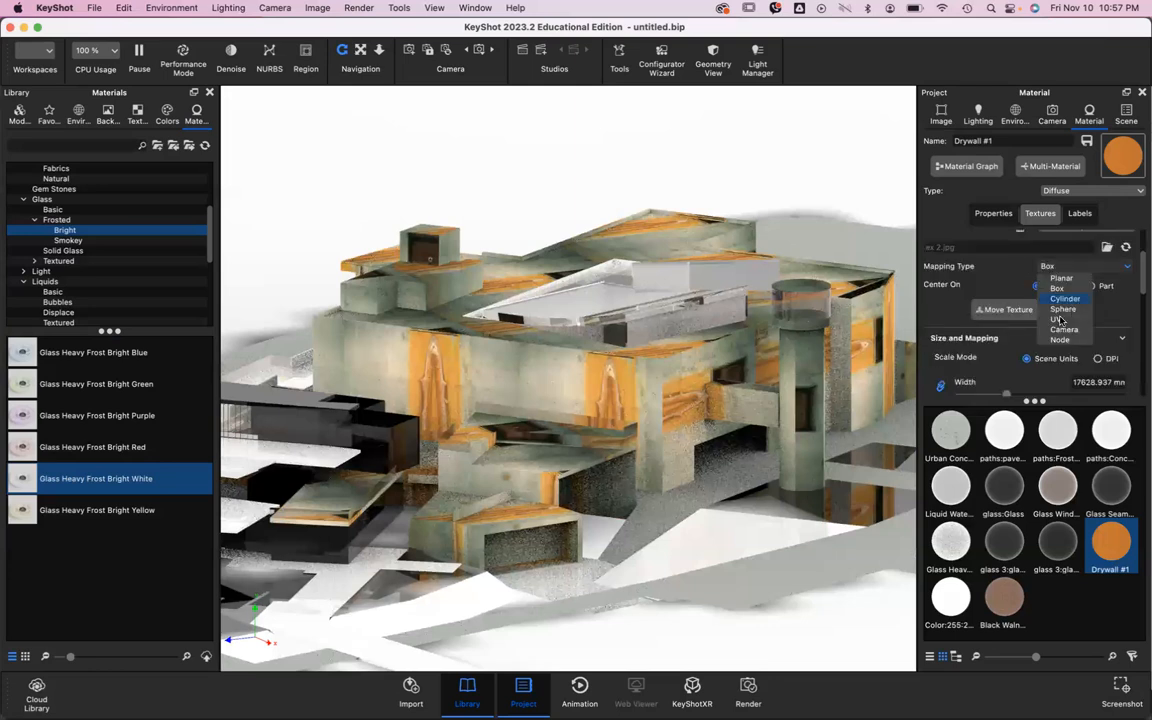
left_click(1004, 321)
left_click(1004, 311)
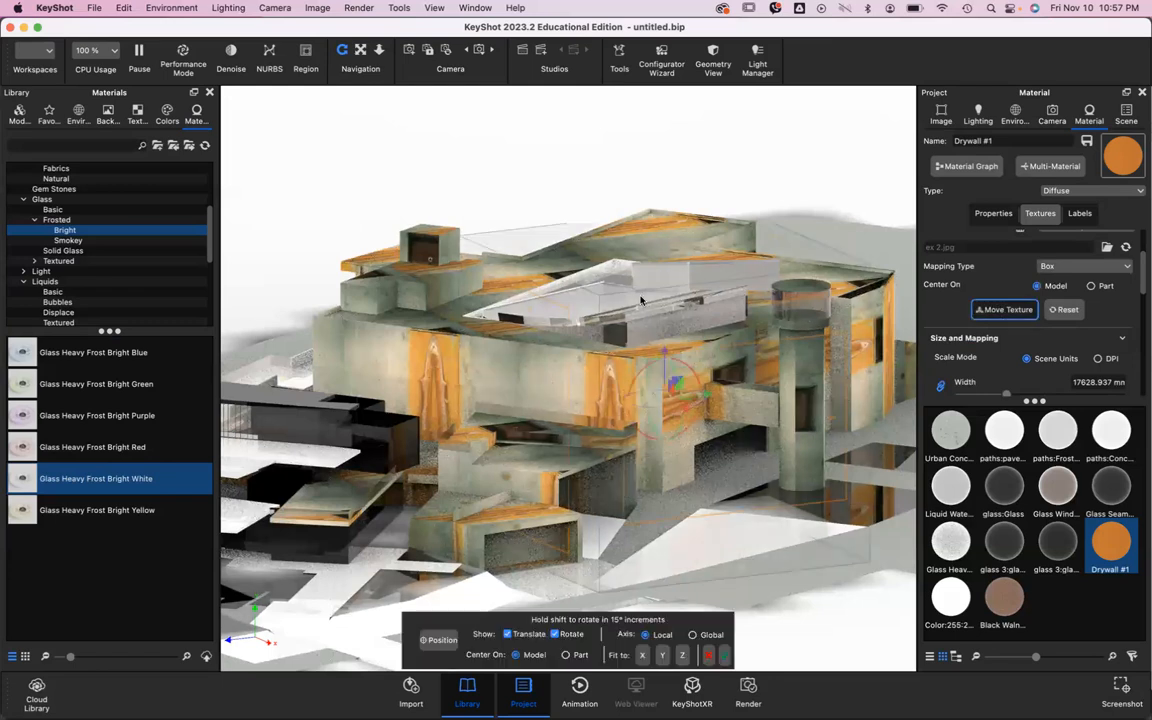
left_click_drag(673, 277, 678, 335)
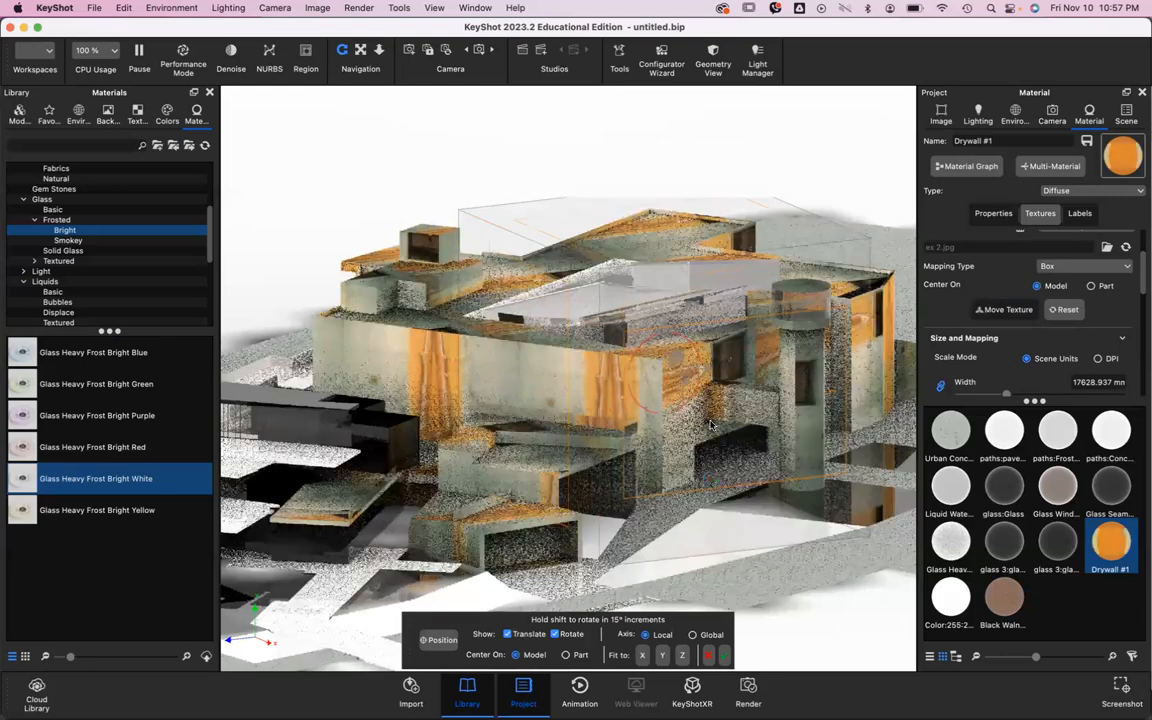
left_click_drag(706, 425, 708, 425)
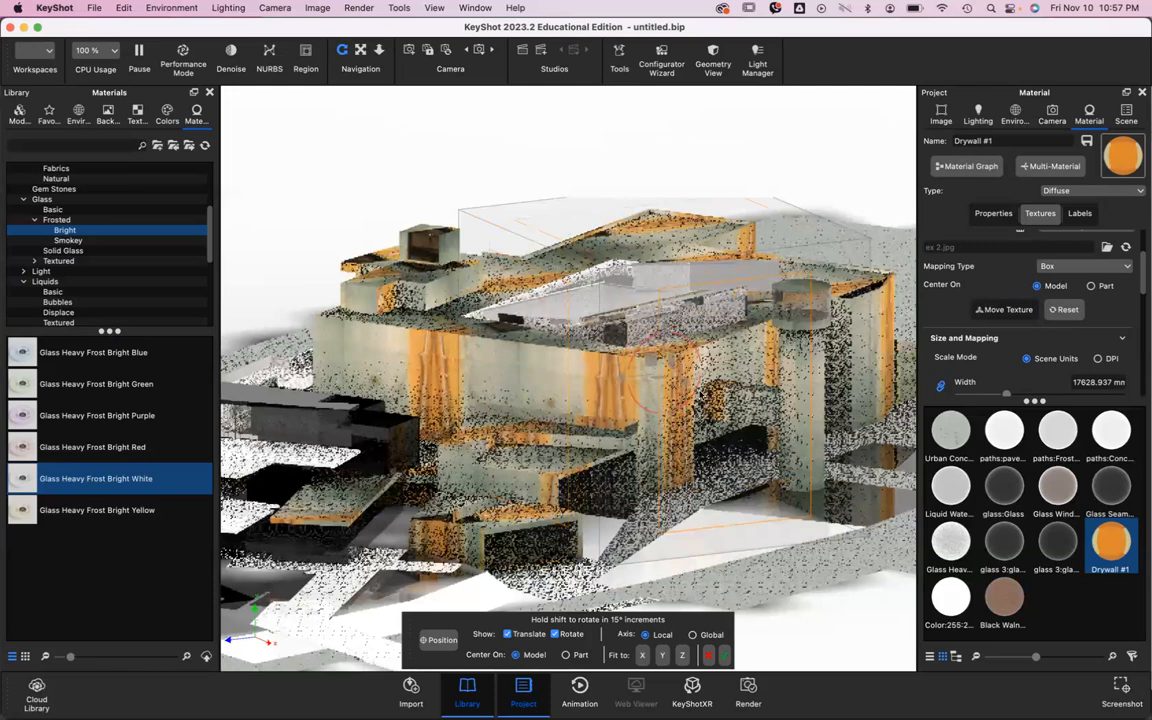
left_click_drag(716, 403, 746, 408)
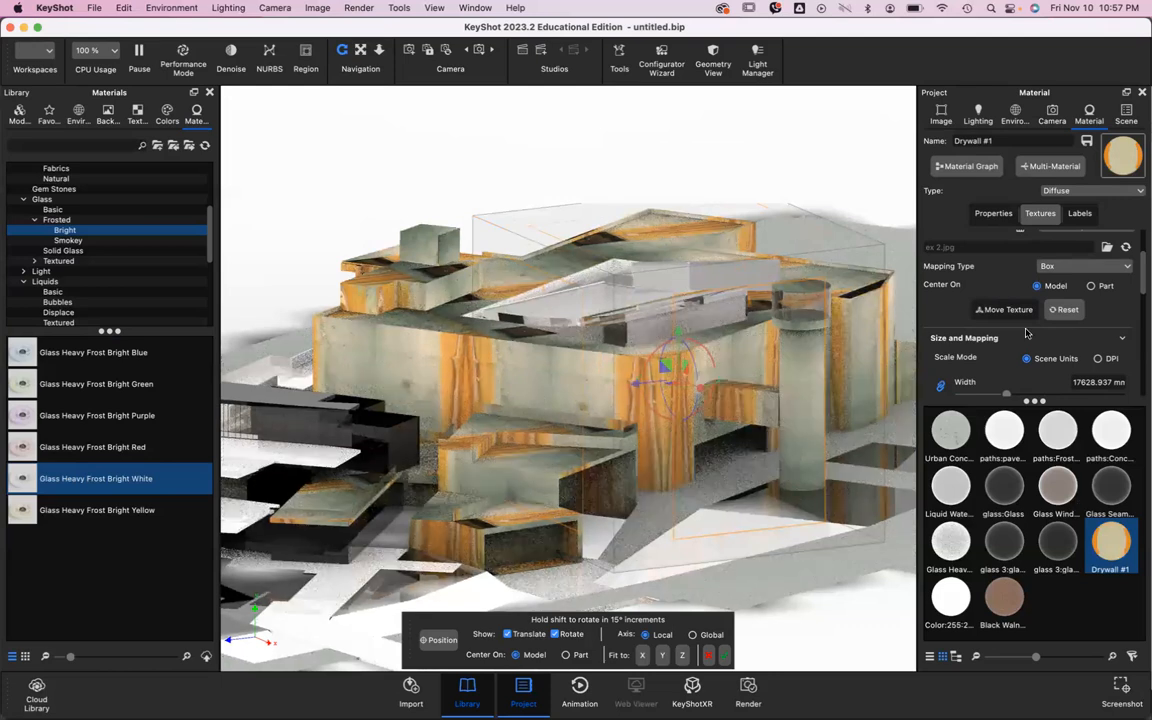
left_click(980, 310)
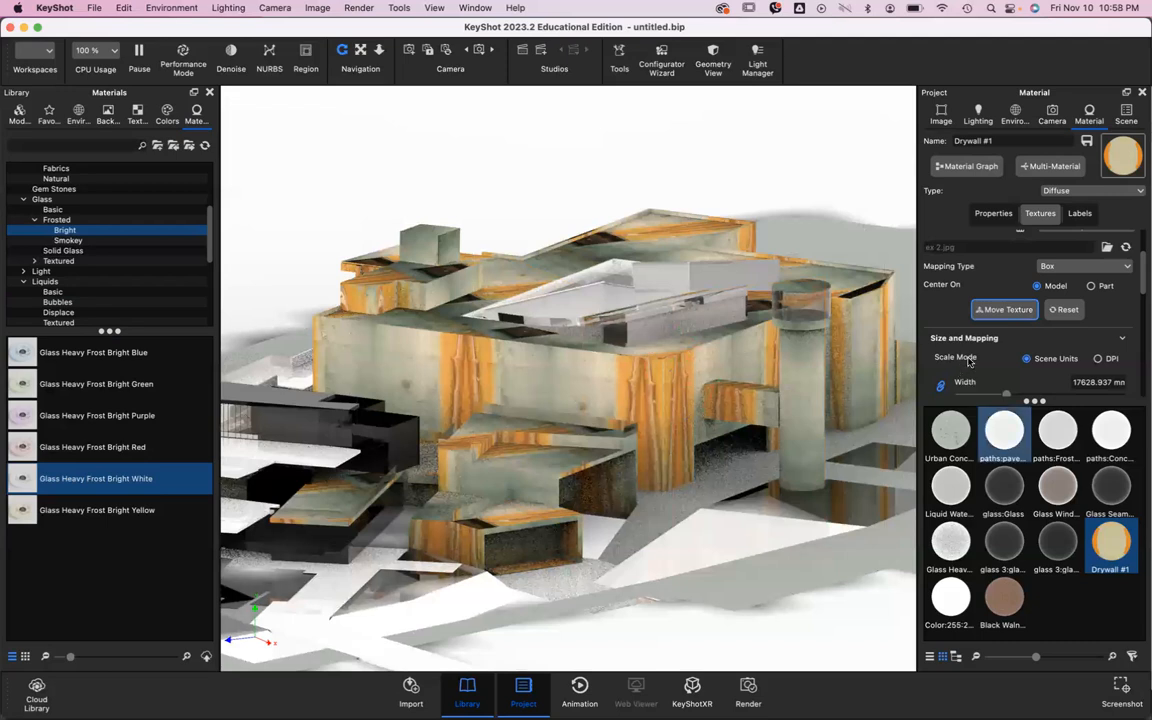
Step: Enlarge the building's image texture to a width of 60000 mm, keeping width and height linked
scroll(970, 364, "down", 3)
left_click_drag(1005, 270, 1056, 272)
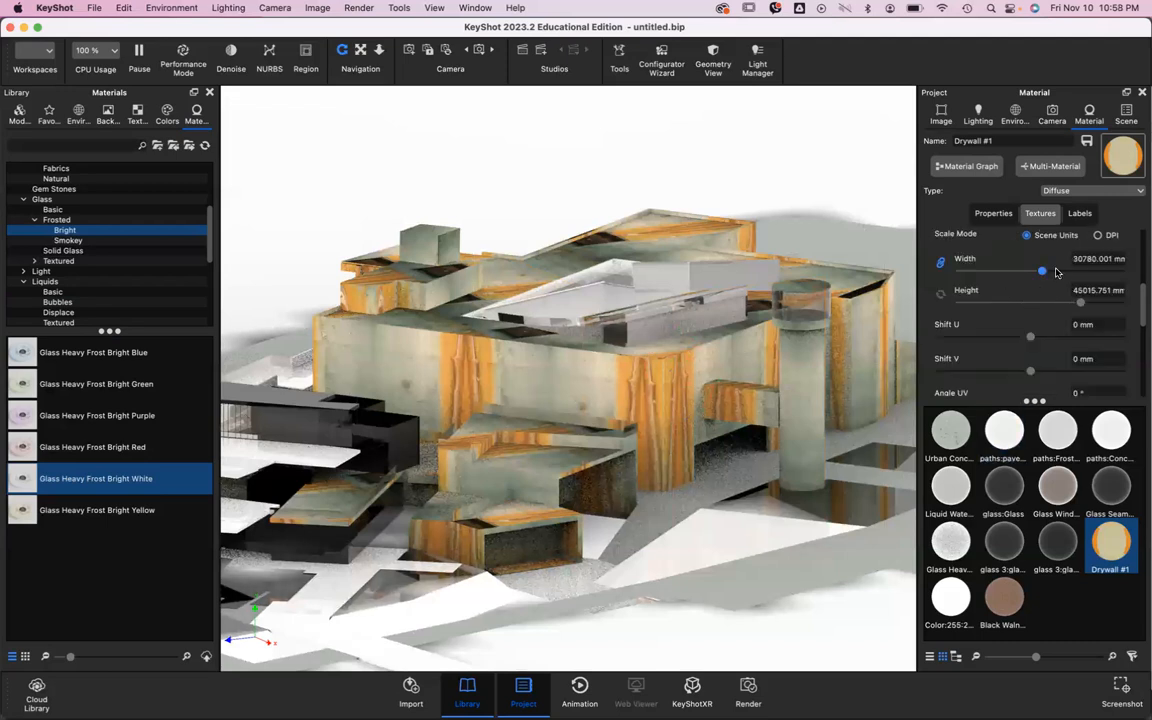
left_click(1056, 271)
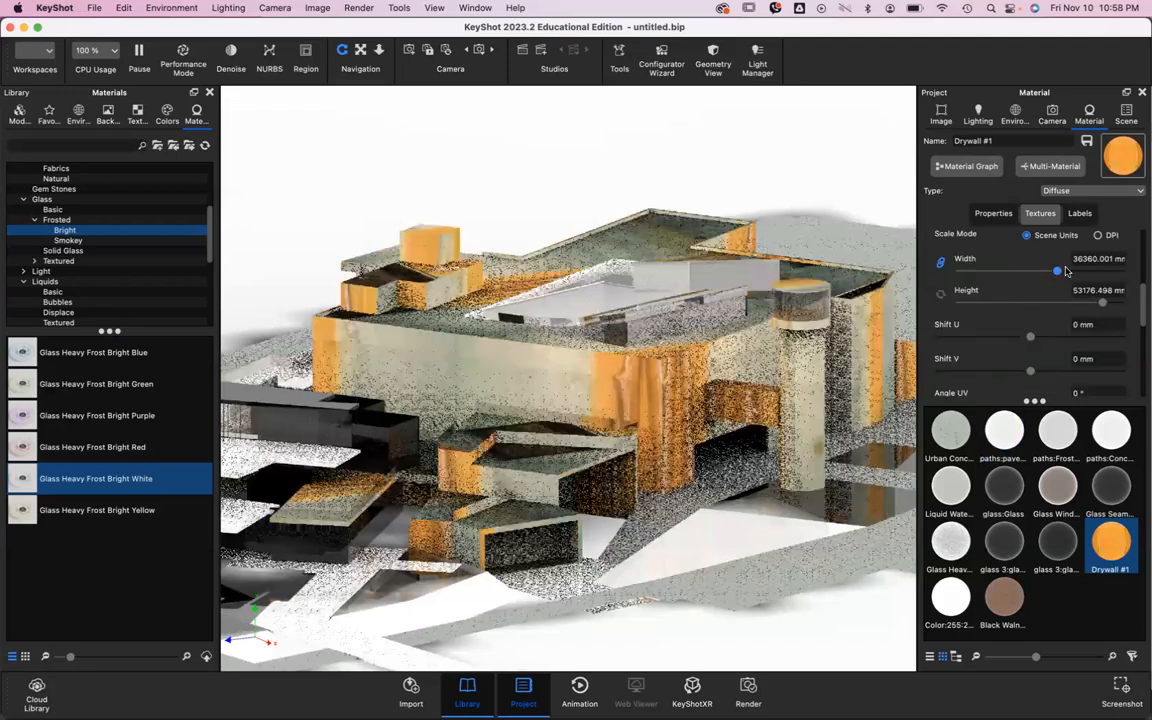
left_click(1122, 271)
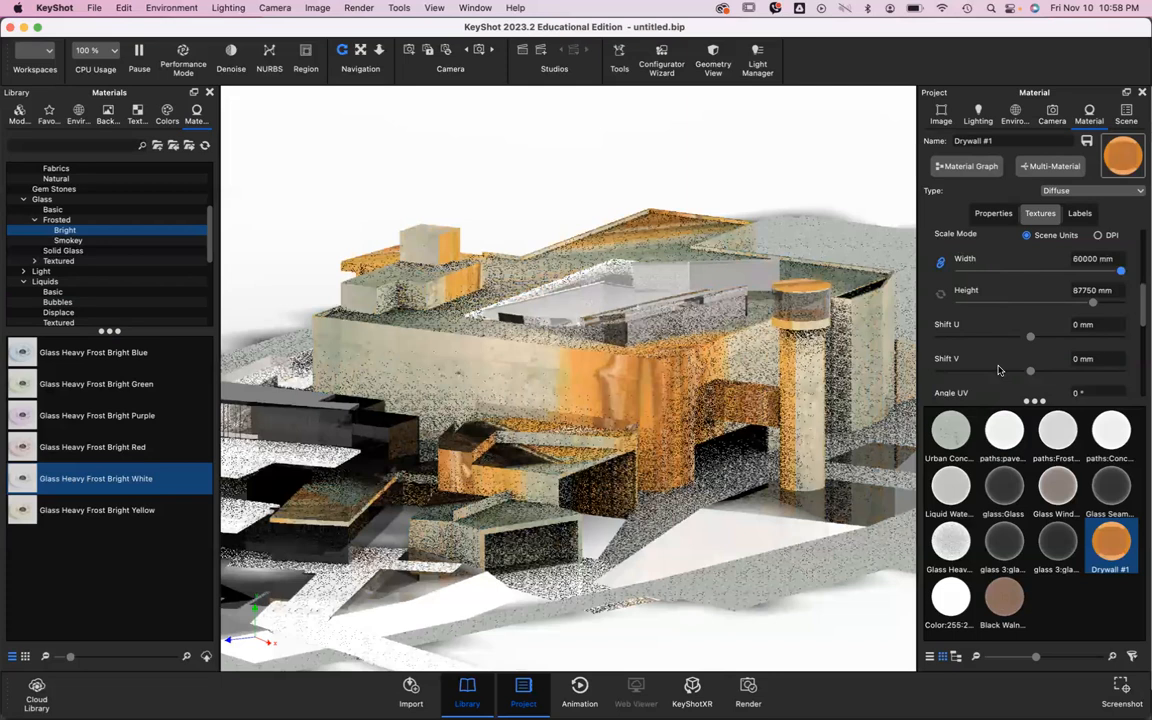
Step: Shift the building's image texture by about -9.4 mm in U and -51.6 mm in V
scroll(1020, 320, "down", 2)
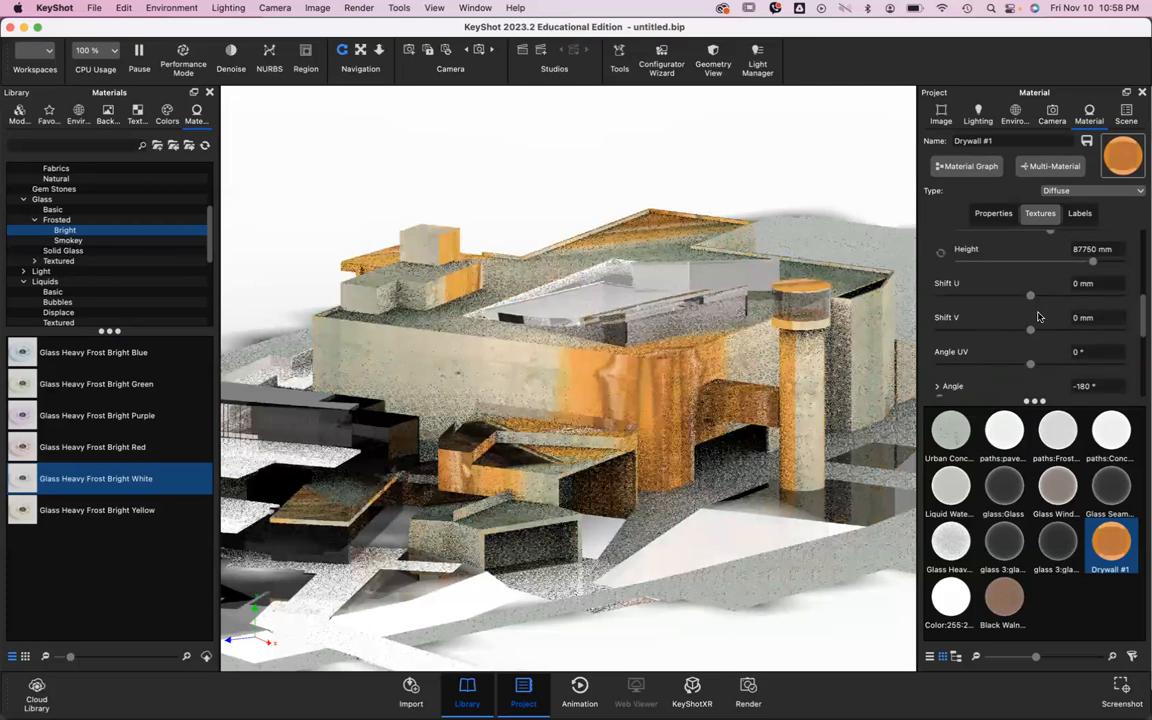
left_click_drag(1030, 296, 1014, 298)
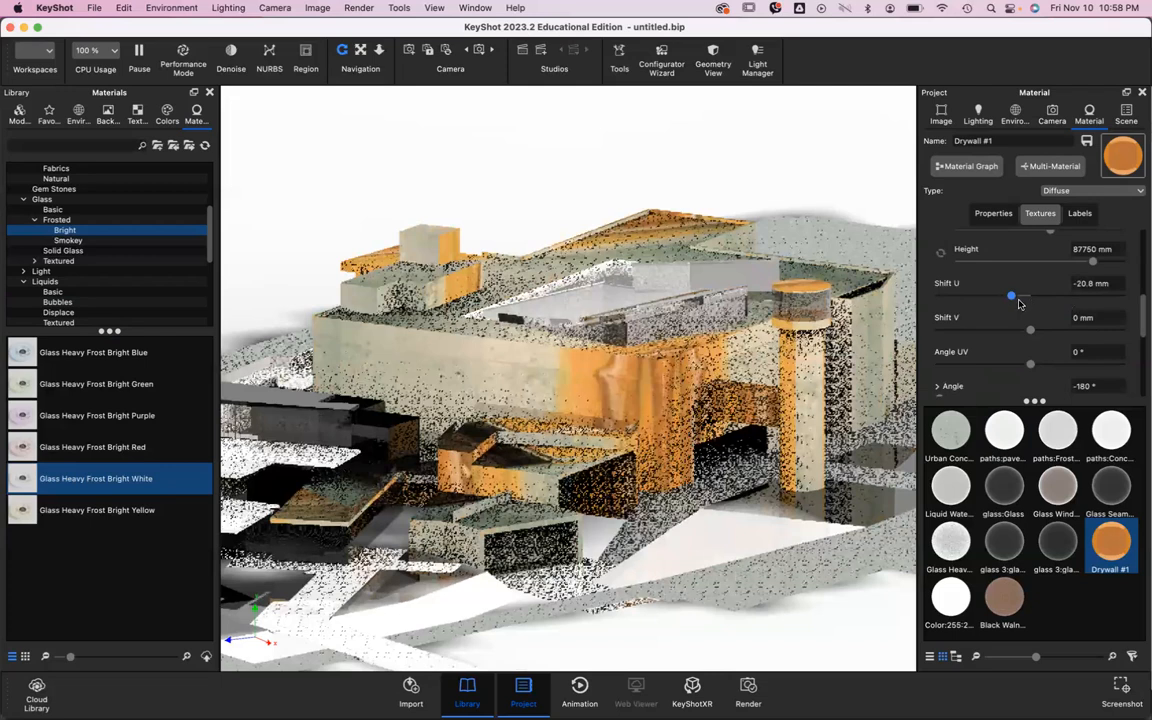
left_click_drag(1030, 329, 984, 333)
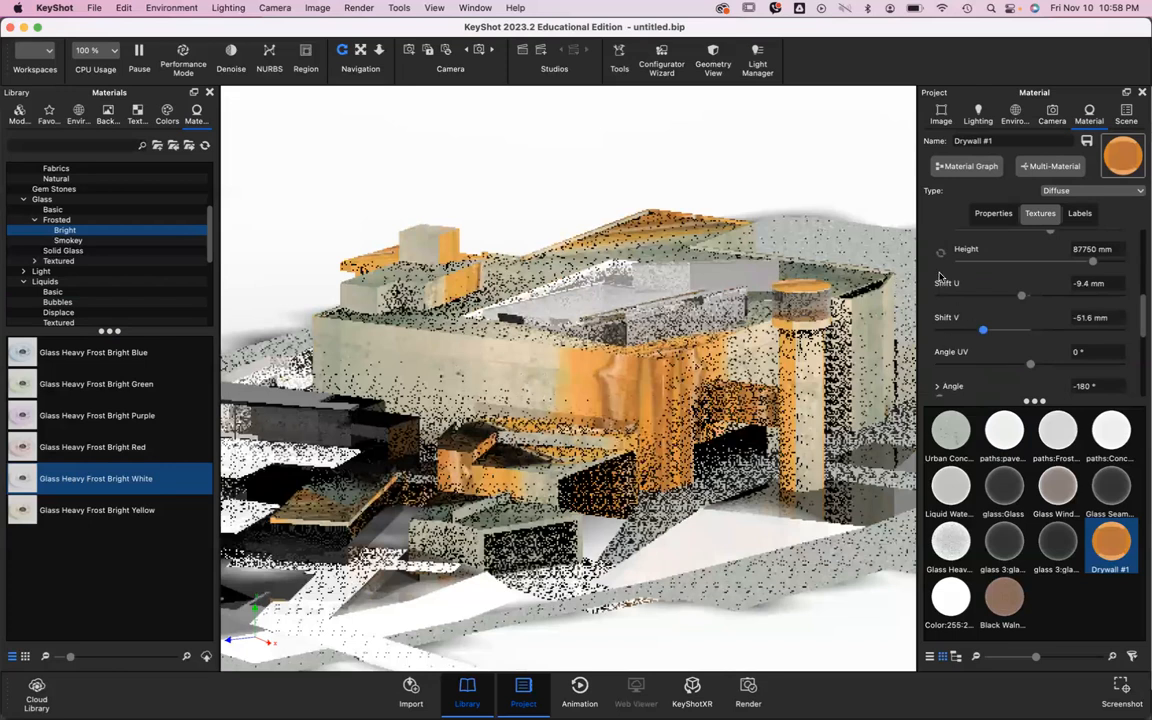
Step: Try texture angles of about -123.1°, -65.9° and -16.9° on the building, and set the angle to -180°
scroll(939, 277, "down", 4)
left_click_drag(940, 276, 968, 276)
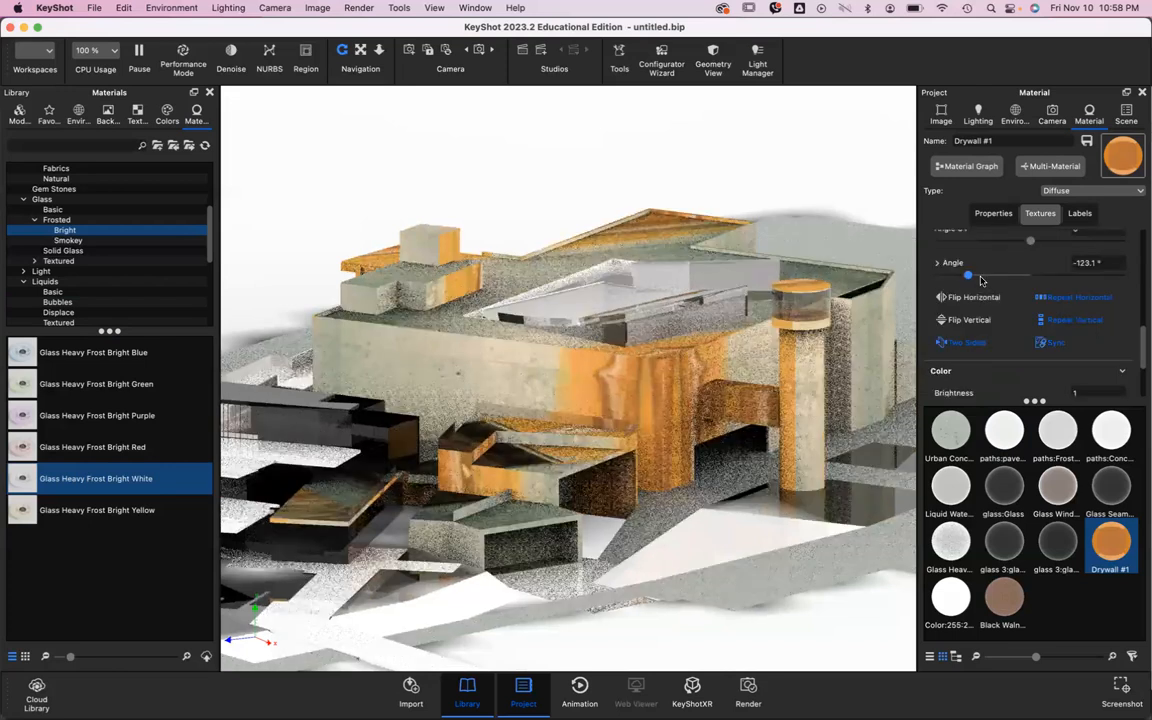
left_click(996, 276)
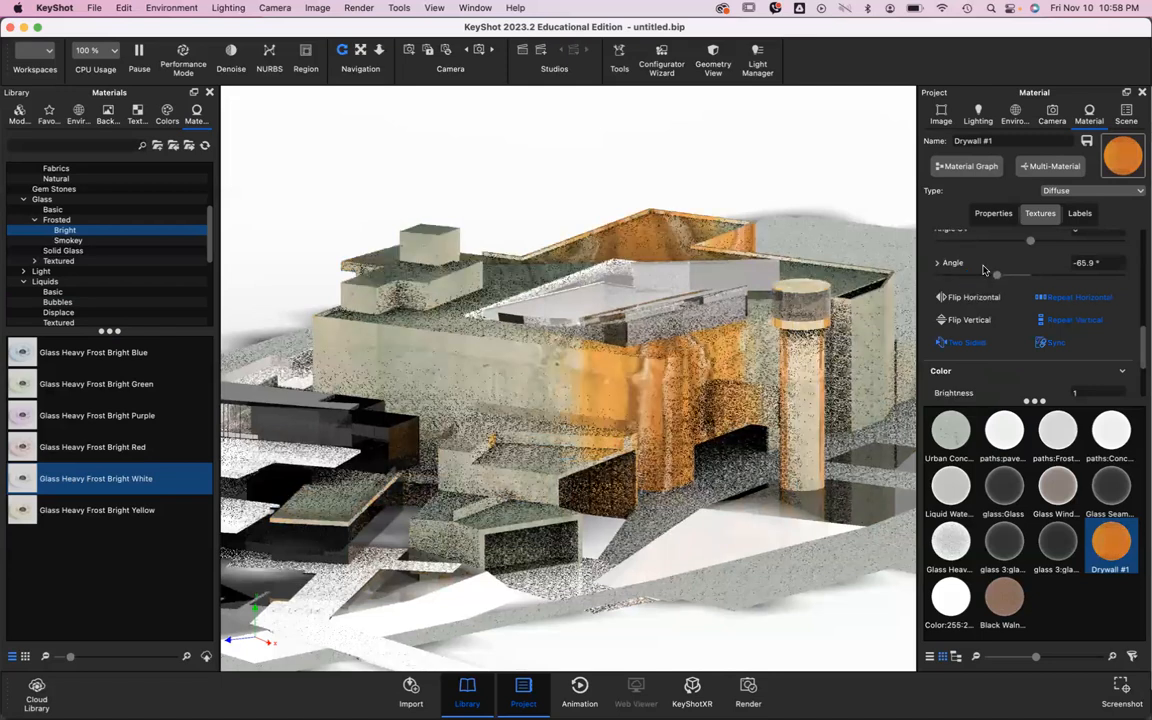
left_click(939, 275)
left_click(1020, 275)
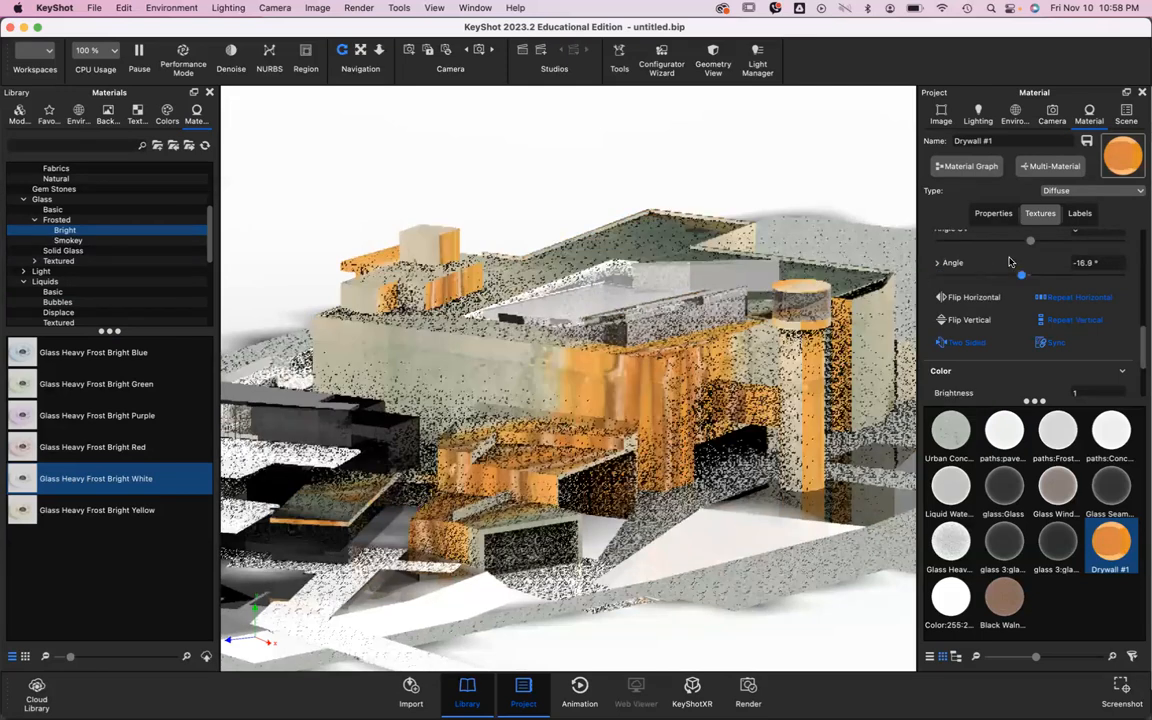
scroll(1003, 270, "down", 5)
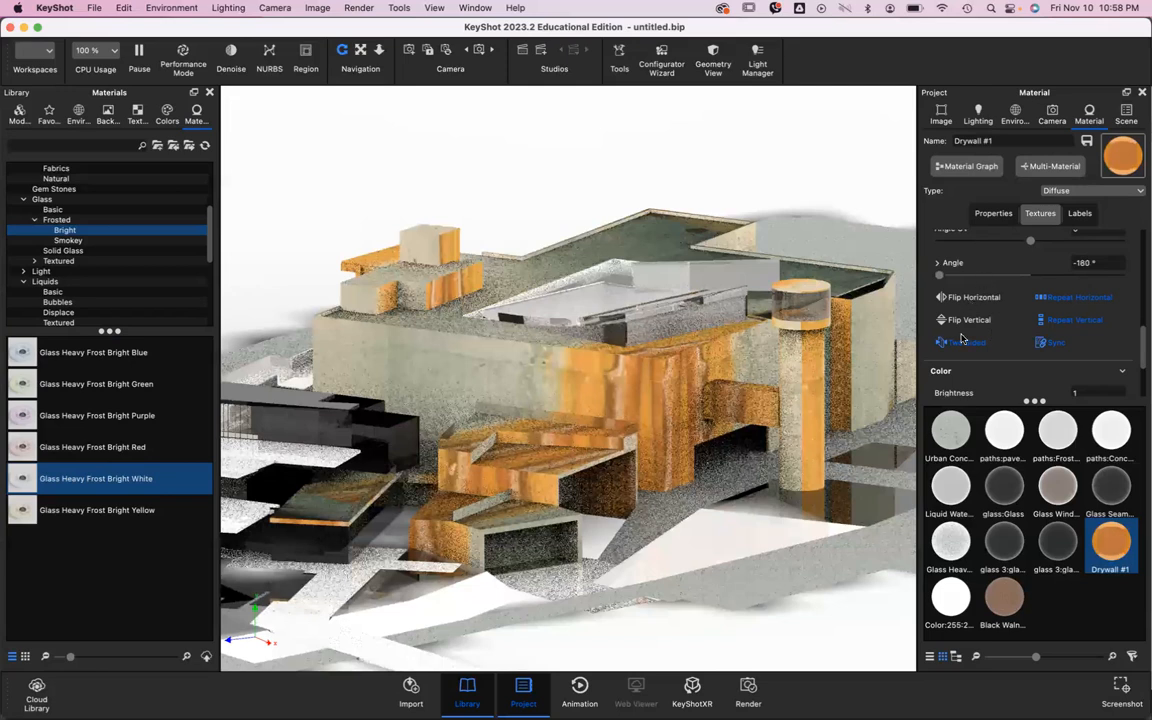
Step: Try the building's image texture without vertical repetition, and turn the vertical repeat back on
scroll(1000, 290, "down", 3)
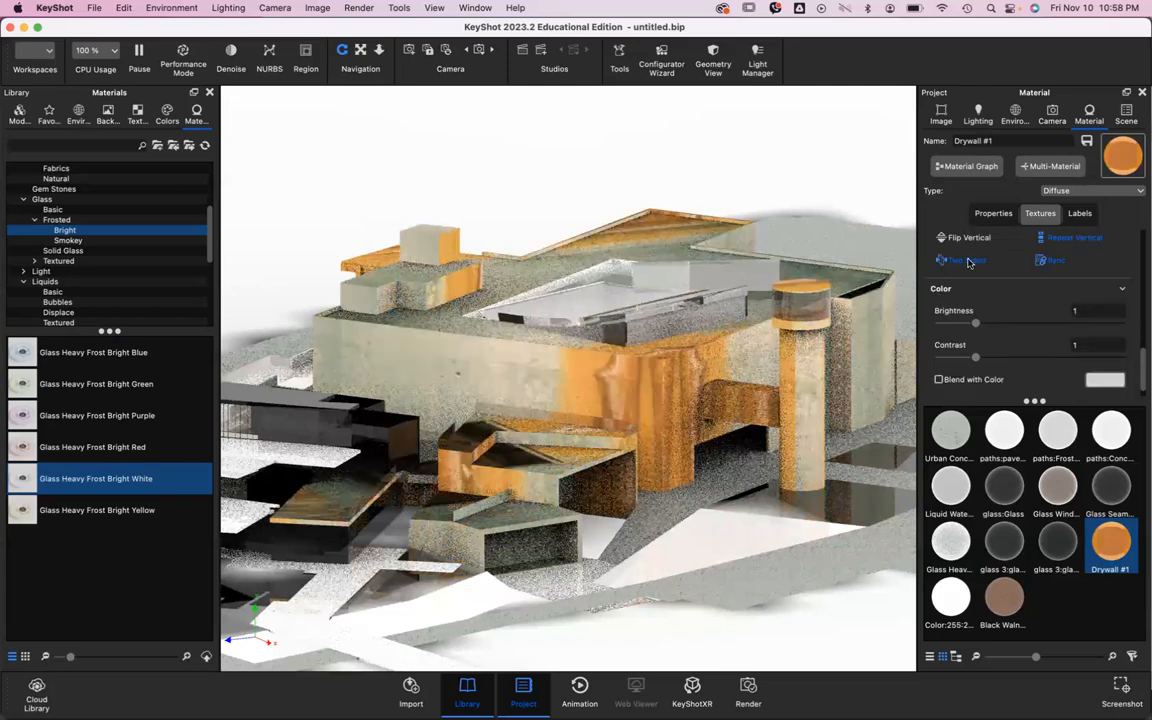
scroll(1064, 252, "up", 3)
scroll(1045, 247, "down", 3)
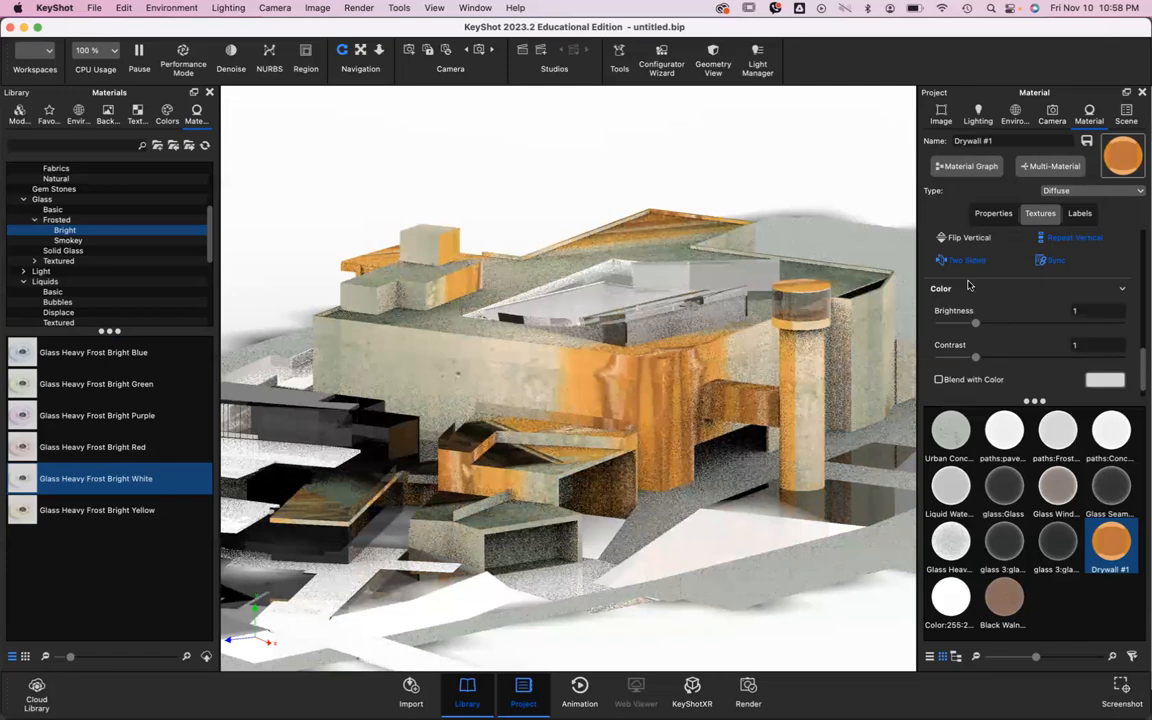
left_click(1041, 244)
left_click(1062, 242)
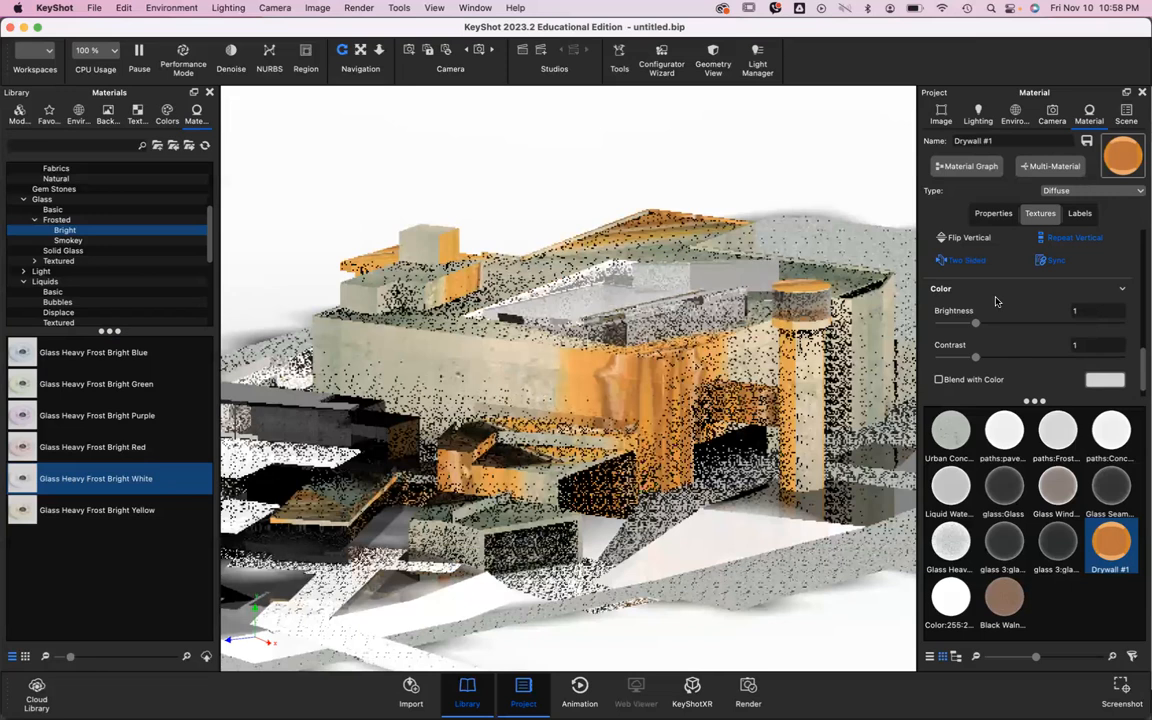
Step: Set both the brightness and the contrast of the building's image texture to 1.51
left_click_drag(976, 324, 998, 325)
scroll(992, 333, "down", 1)
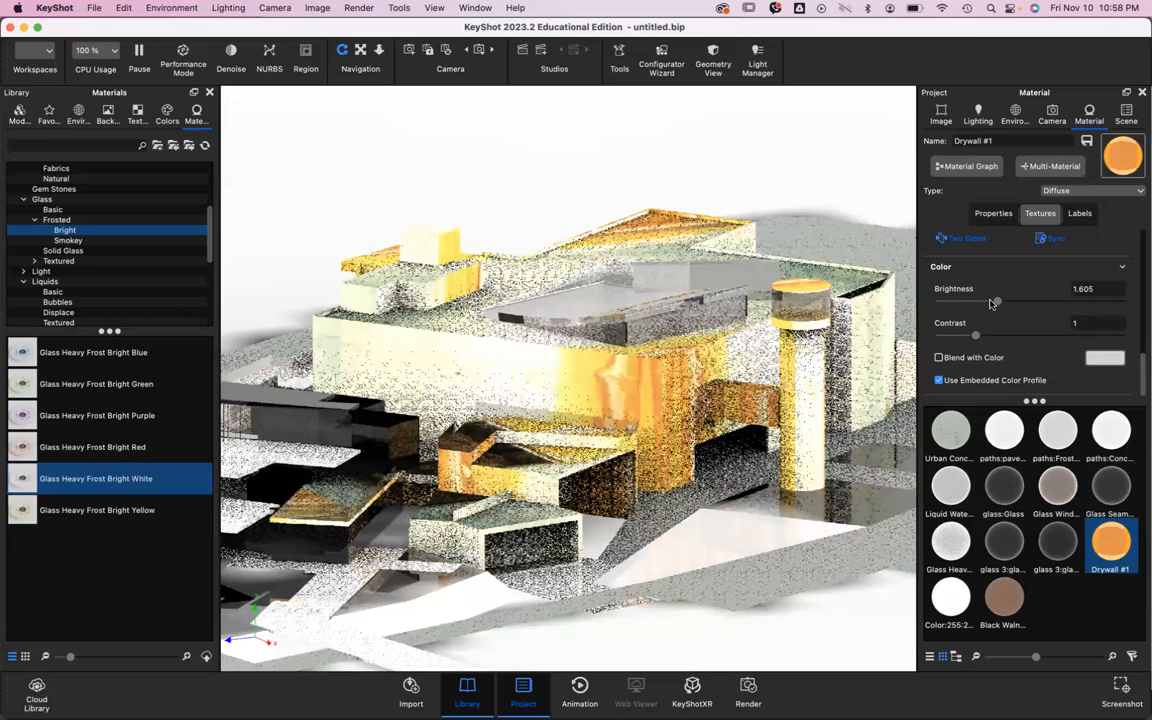
left_click(994, 335)
left_click(993, 301)
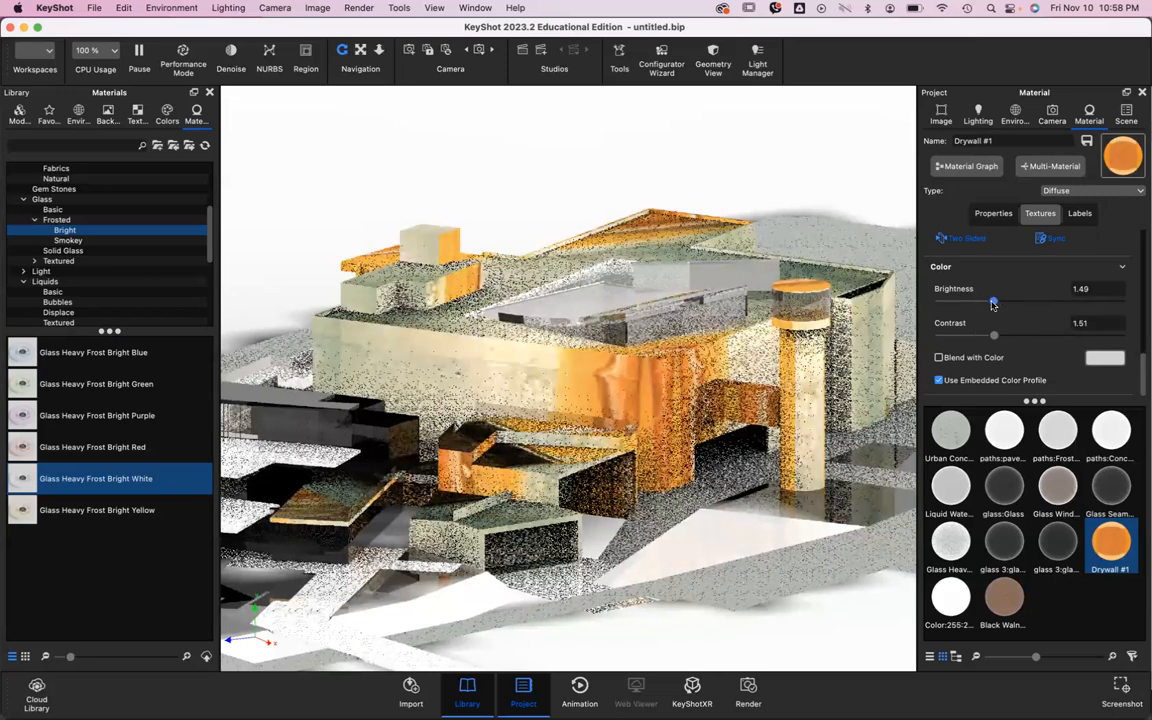
Step: Try blending the building's image texture with red, dark blue, light blue and white, discard the colour and turn the blending off
left_click(939, 358)
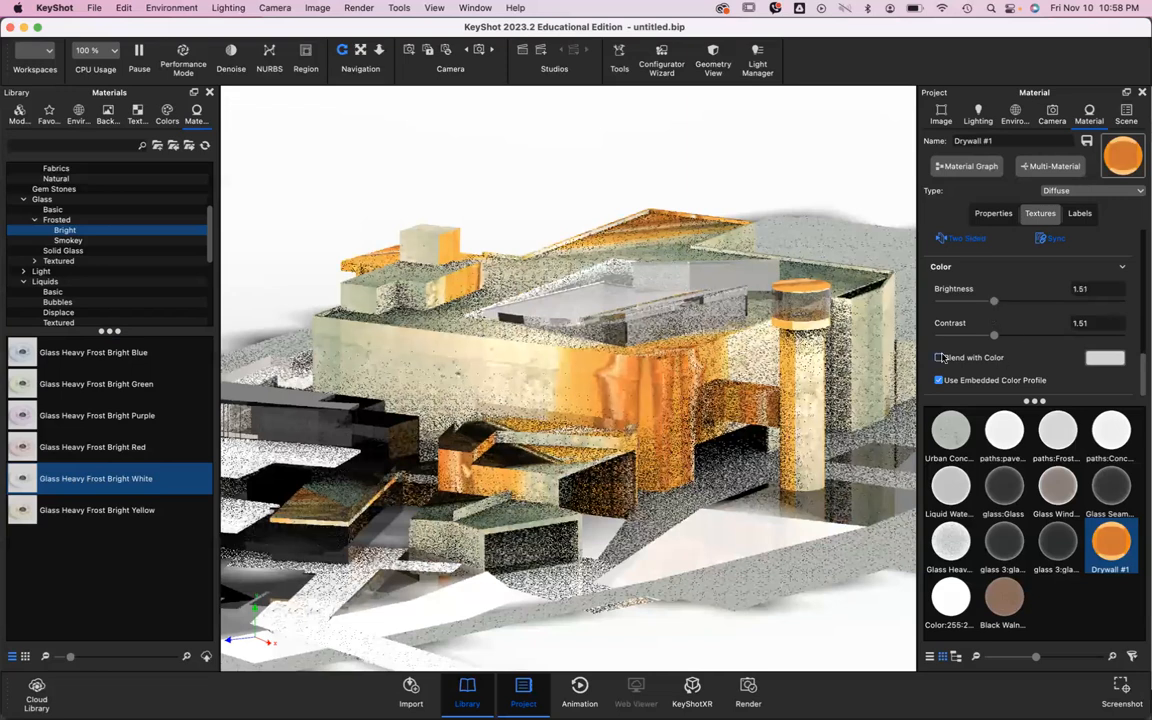
left_click(1100, 359)
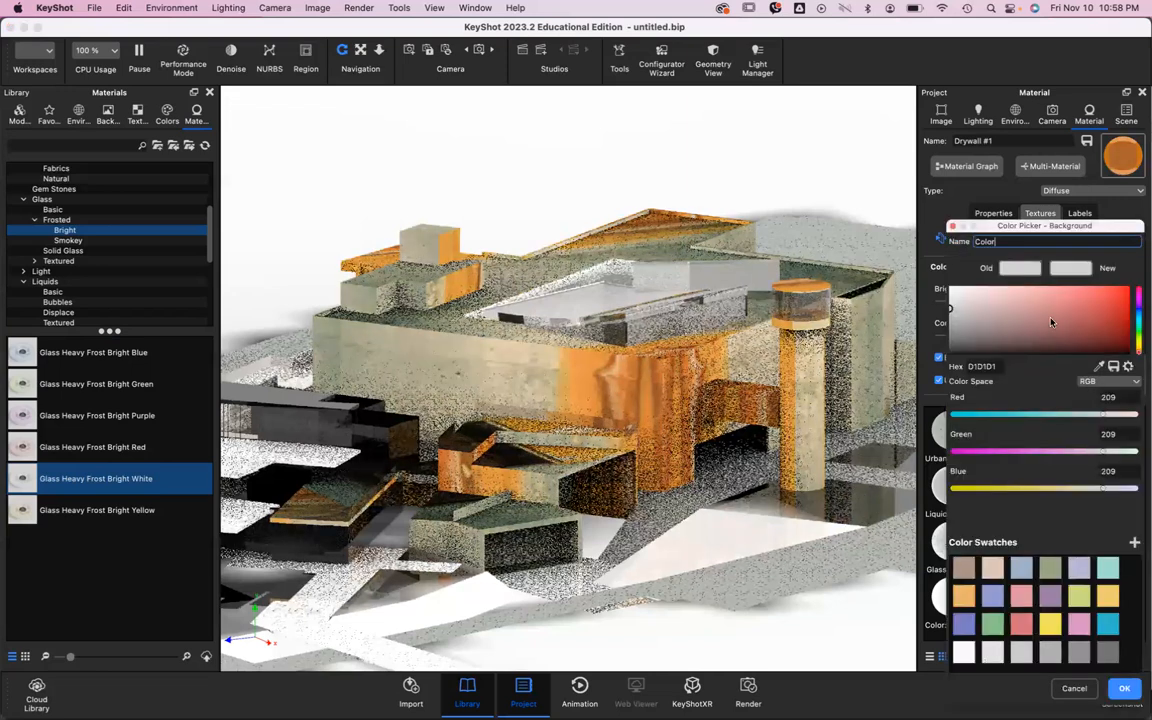
left_click(1040, 311)
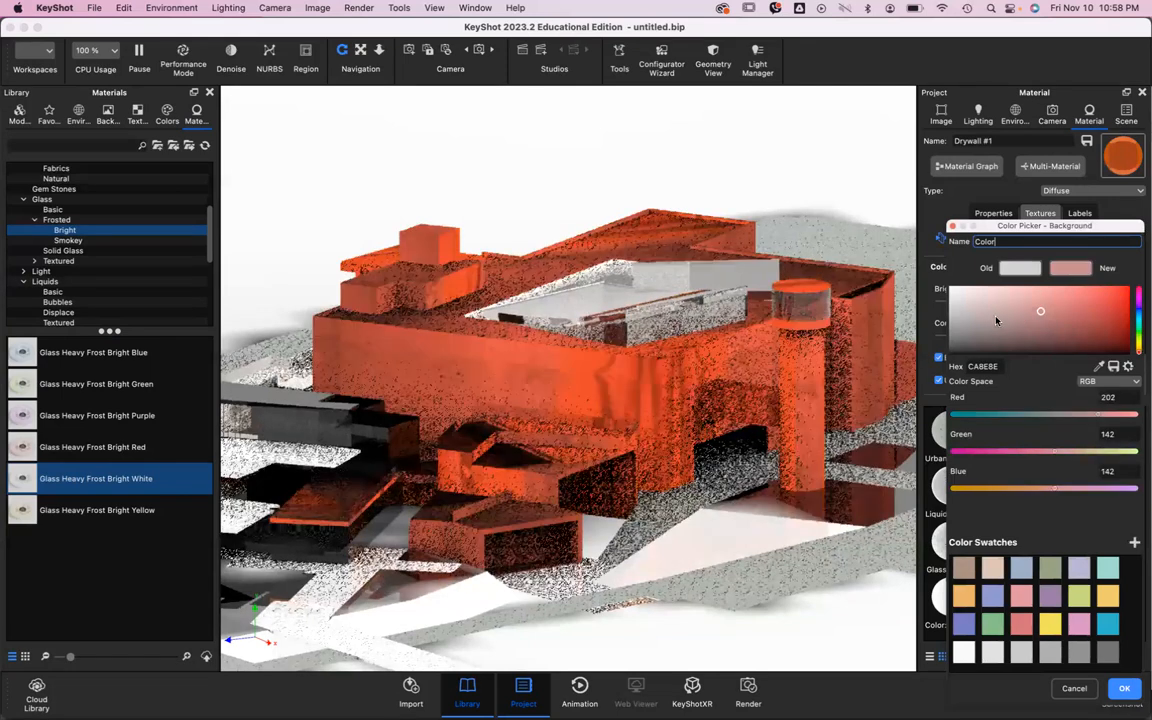
left_click(1038, 344)
left_click(1138, 314)
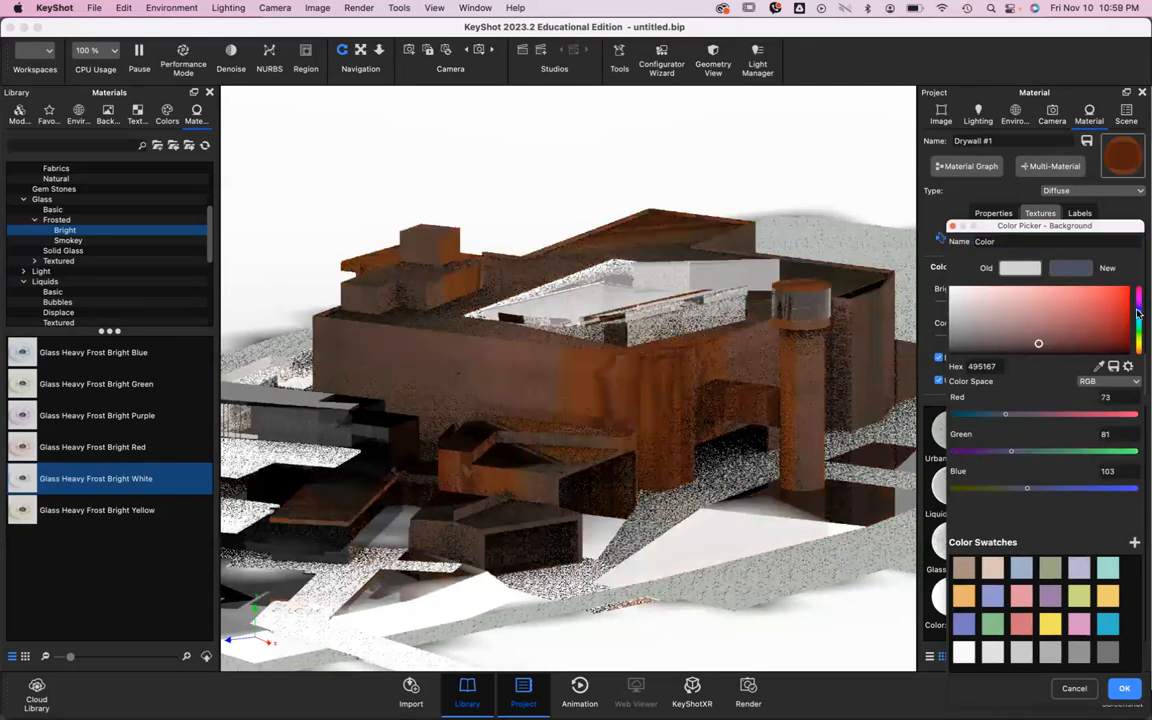
left_click(1028, 287)
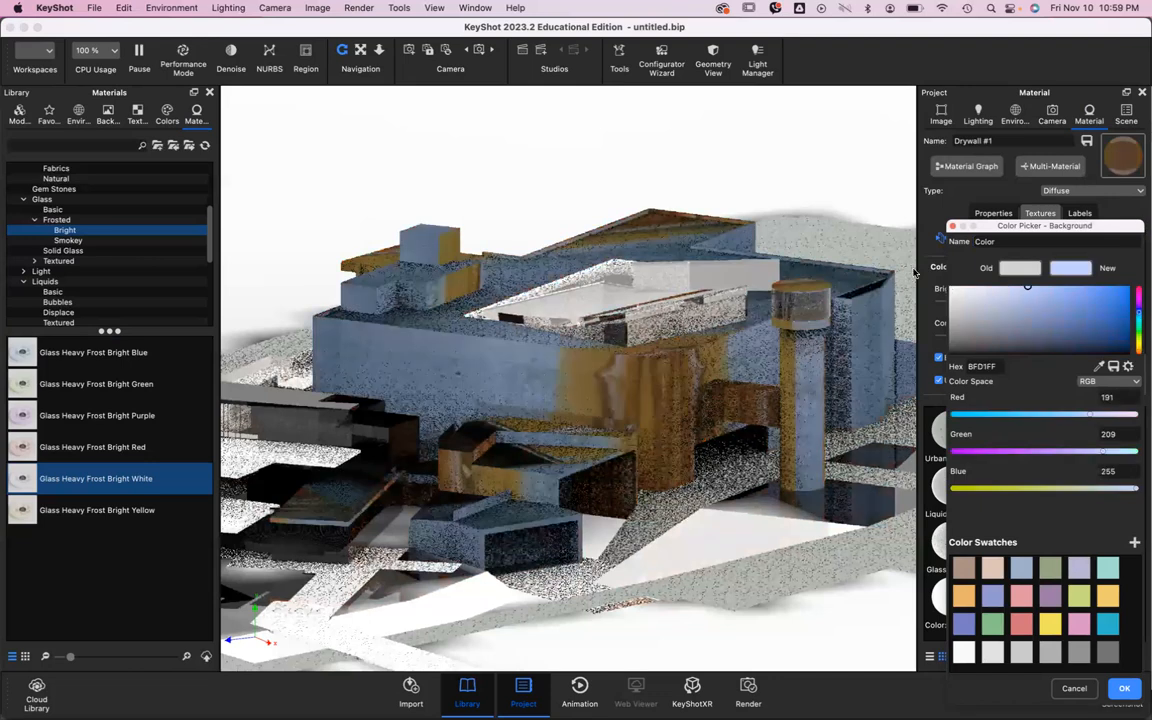
left_click_drag(1002, 219, 947, 219)
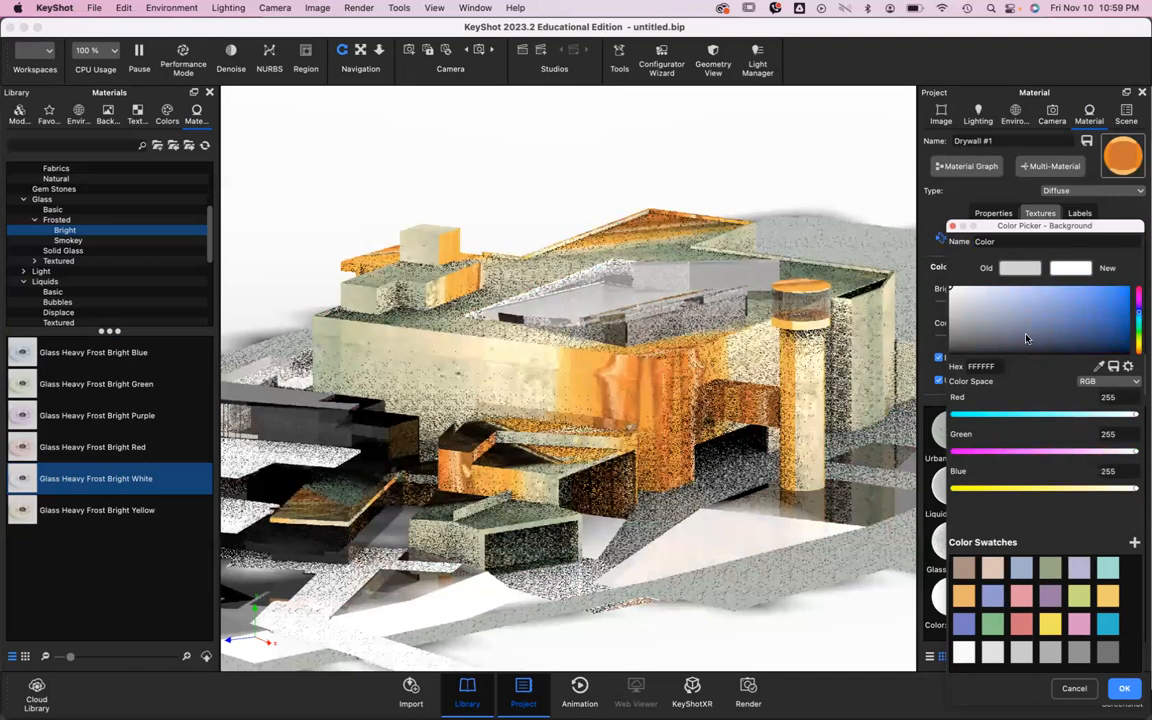
left_click(950, 228)
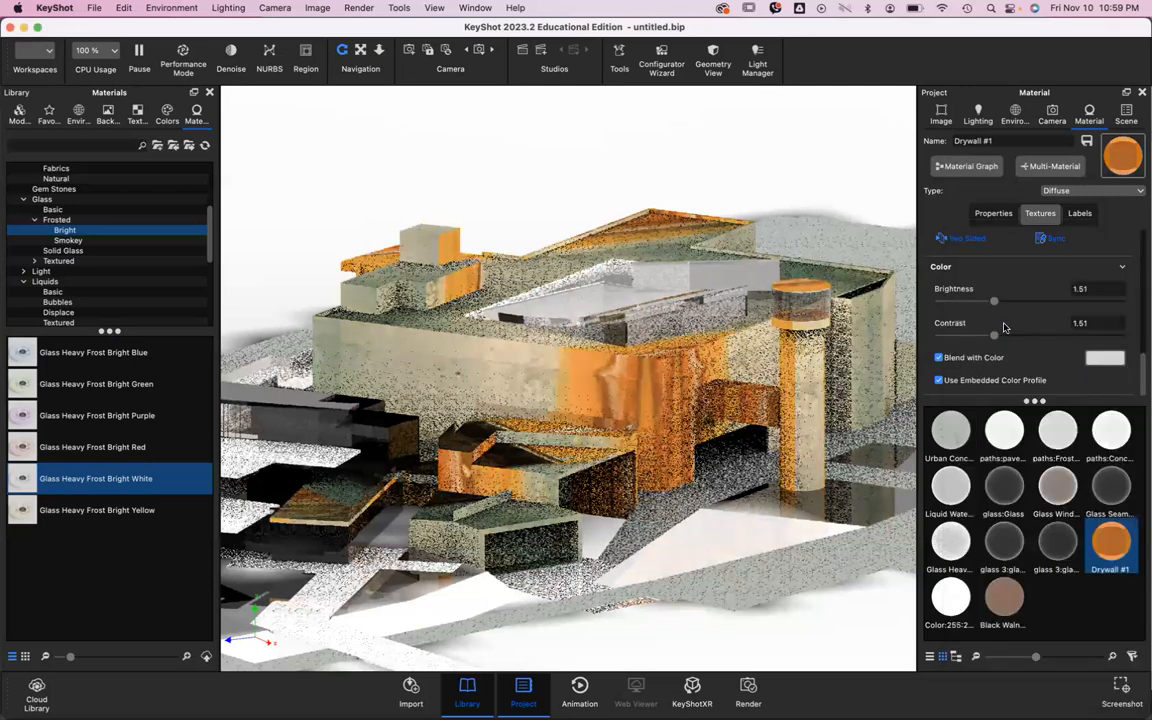
left_click(952, 358)
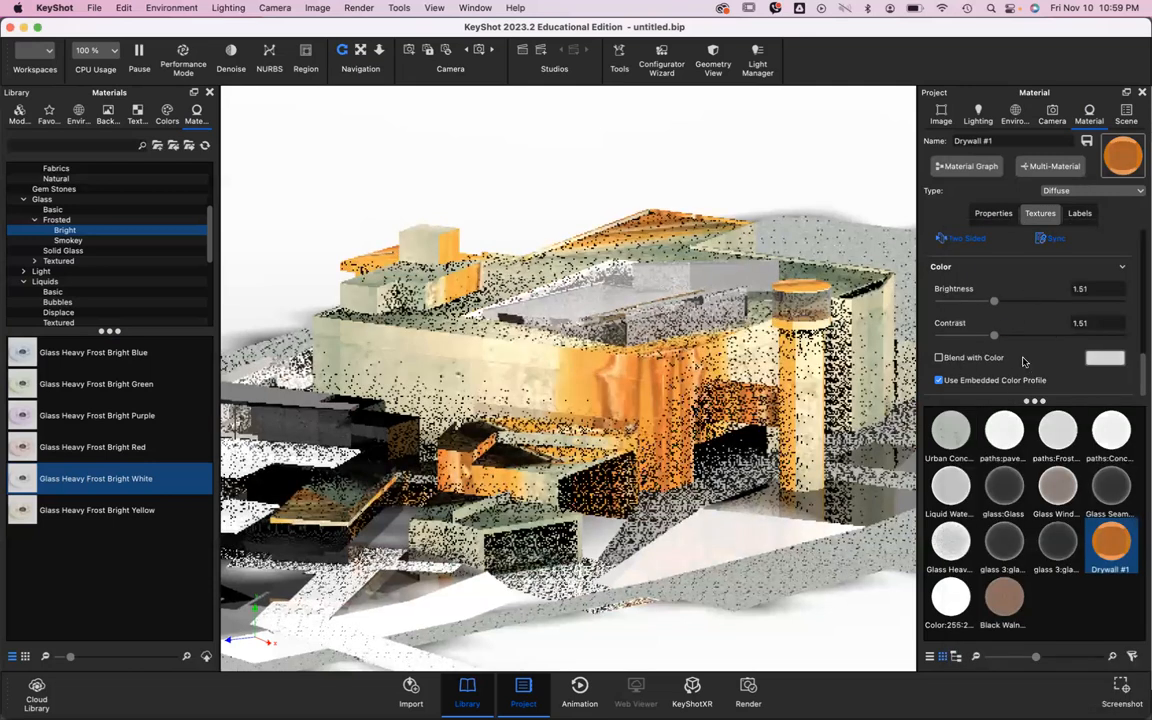
Step: Remove the fractal noise bump from the Drywall #1 material and load ex 2b&w.png as its bump texture
scroll(1040, 265, "up", 3)
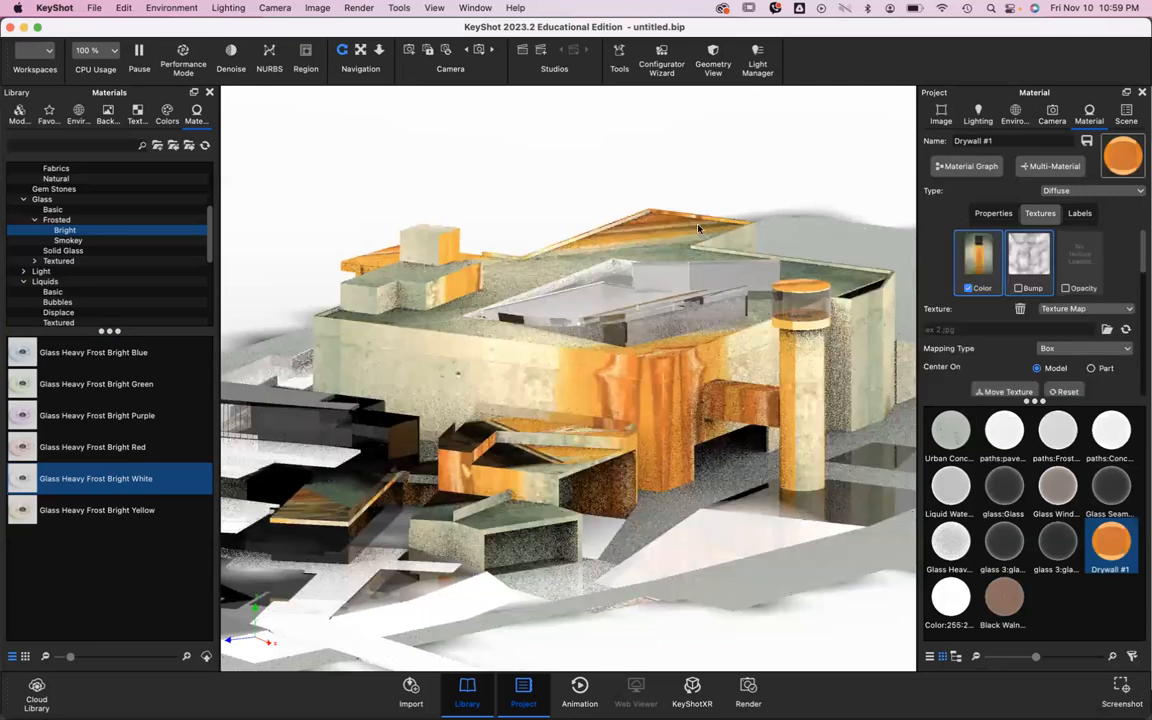
left_click(1022, 278)
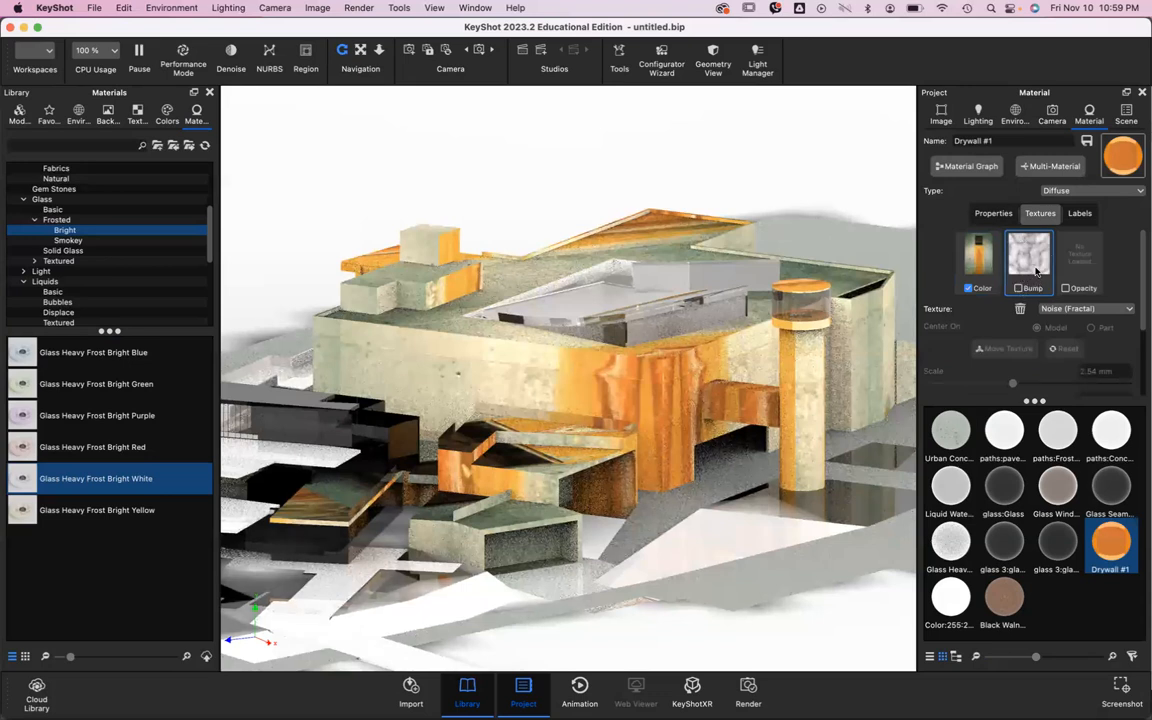
key("Delete")
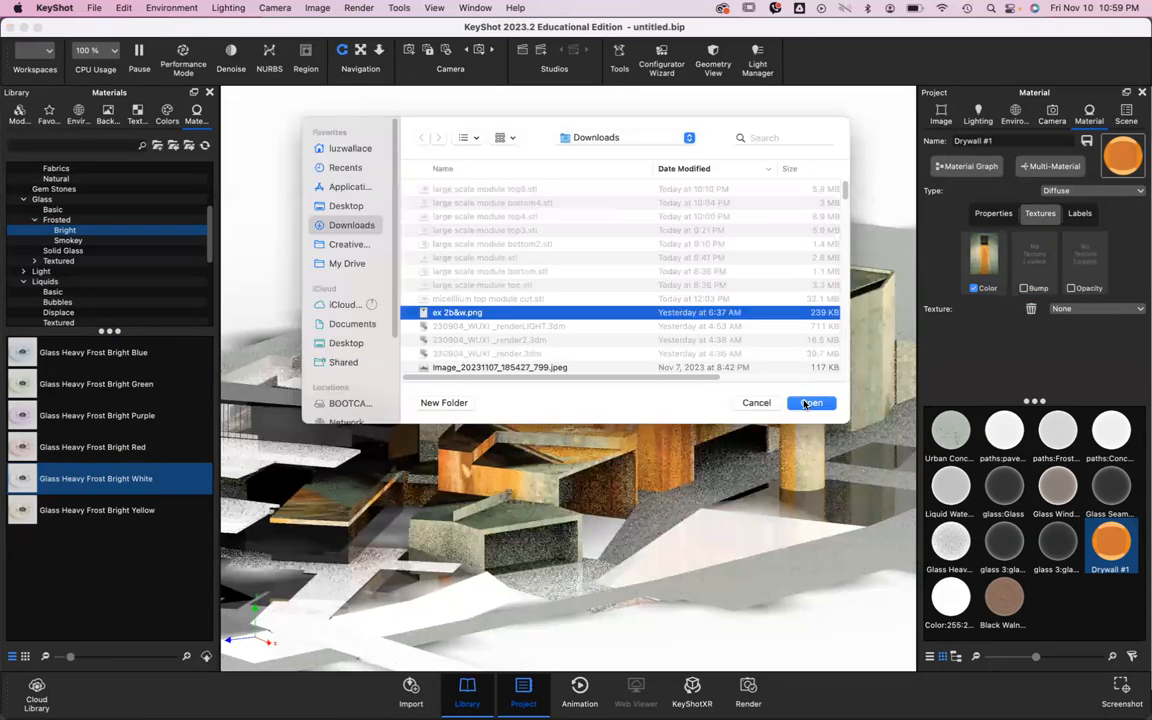
key("Return")
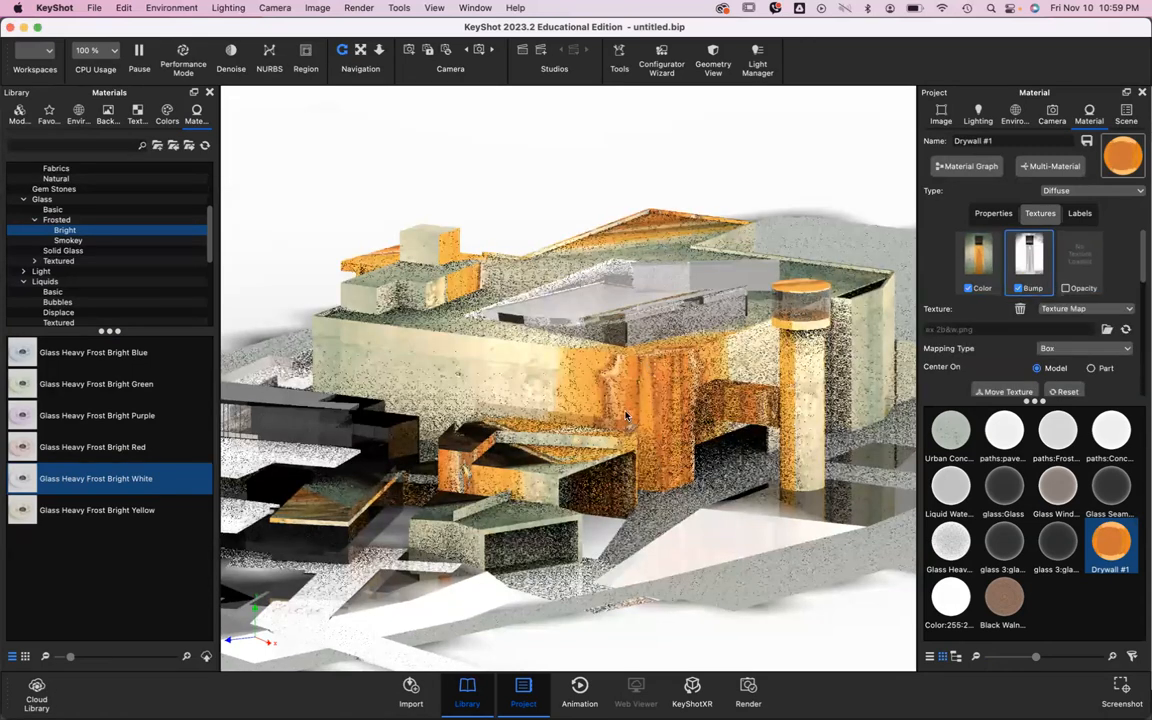
Step: Inspect the bump effect on the building's facade up close and disable the bump texture
scroll(711, 421, "up", 5)
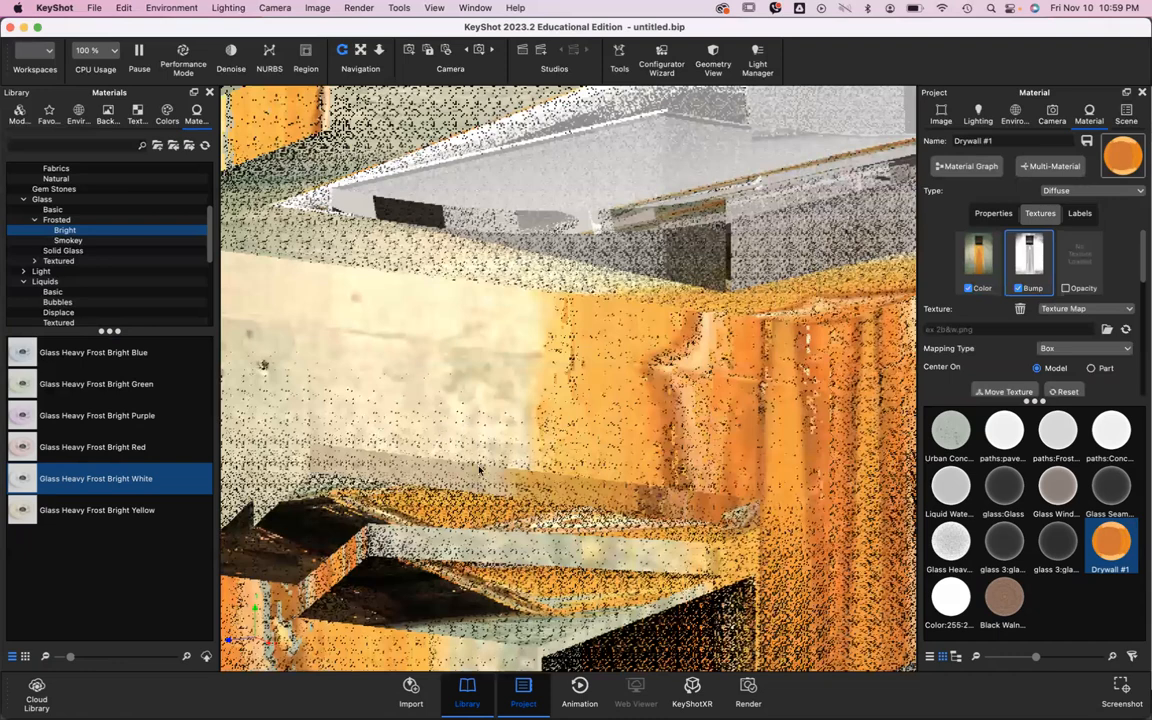
left_click_drag(556, 523, 638, 440)
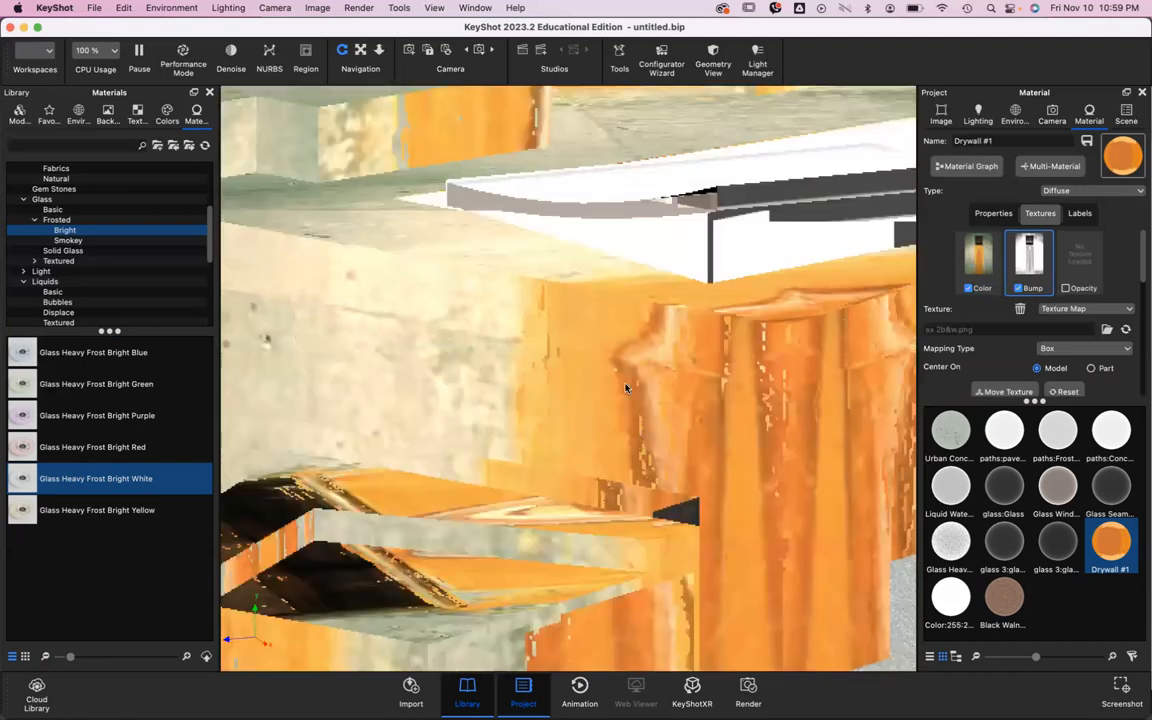
left_click_drag(626, 388, 561, 339)
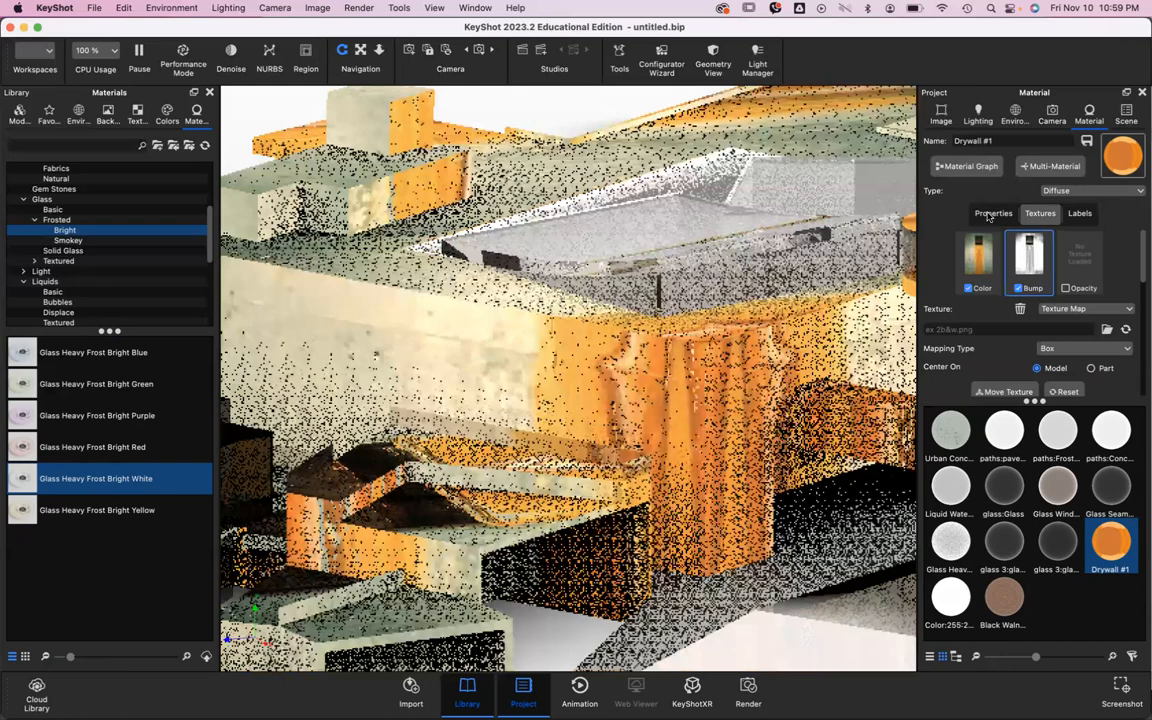
left_click(1018, 288)
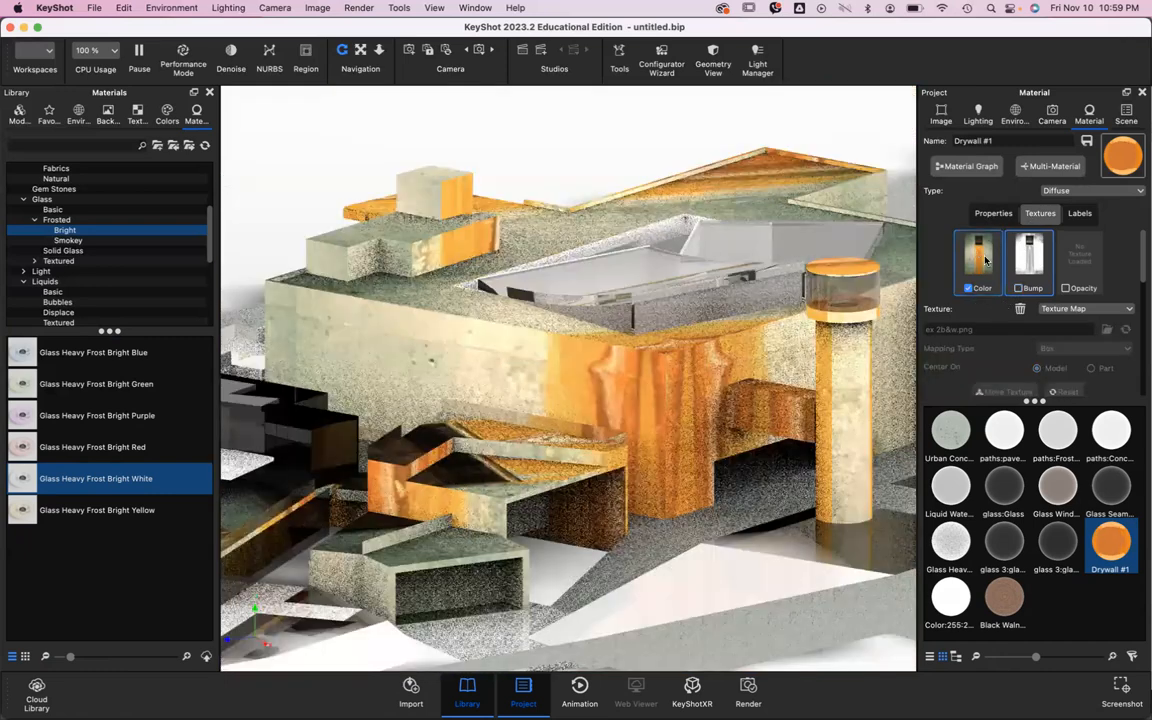
left_click_drag(626, 449, 908, 205)
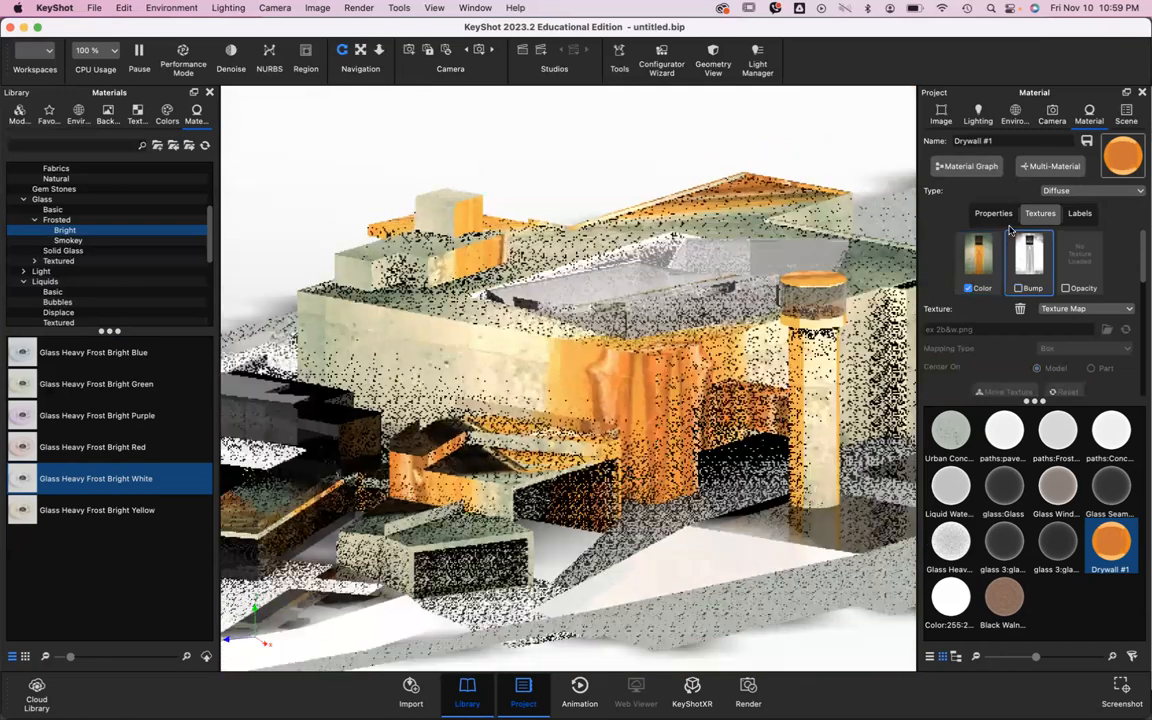
Step: Open the material graph of Drywall #1, enlarge its window and spread out the texture, Diffuse and material nodes
left_click(967, 166)
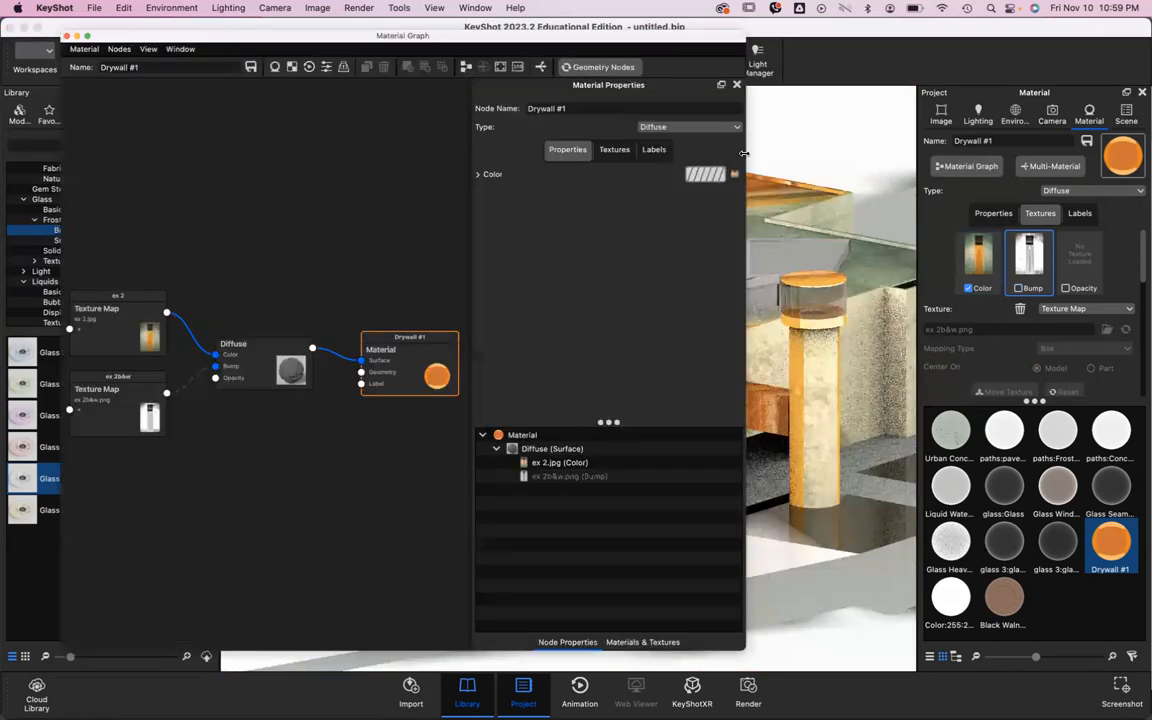
left_click_drag(1012, 174, 1028, 174)
scroll(200, 348, "down", 1)
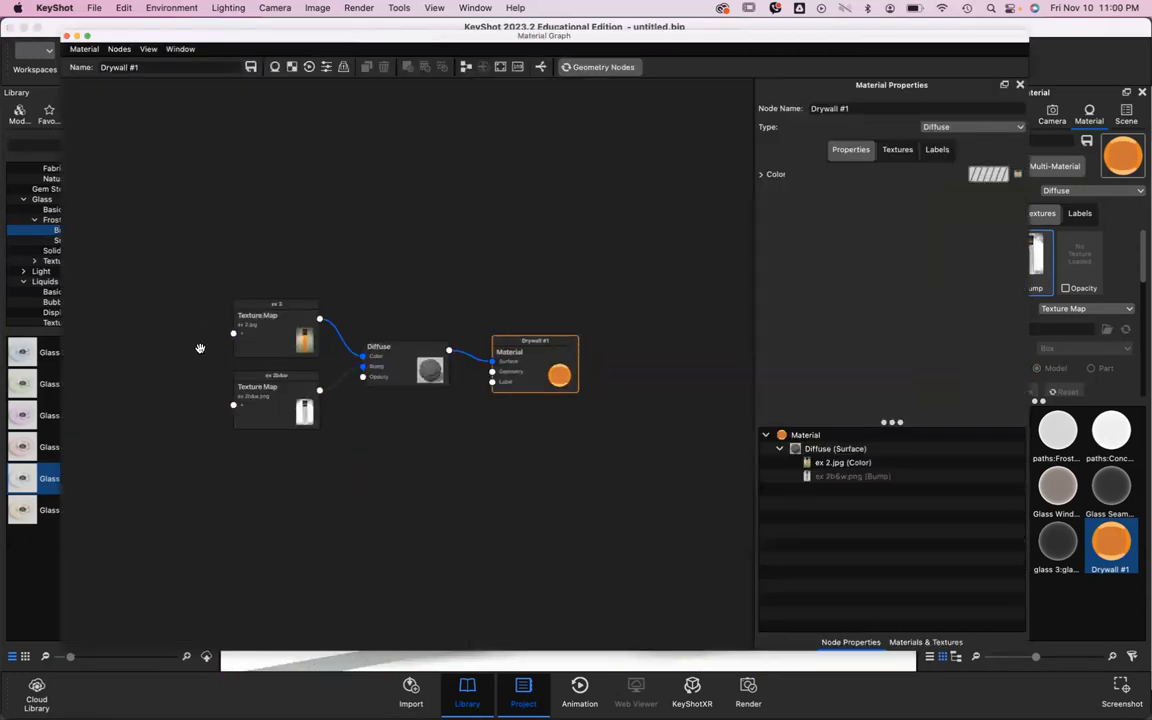
scroll(371, 275, "up", 3)
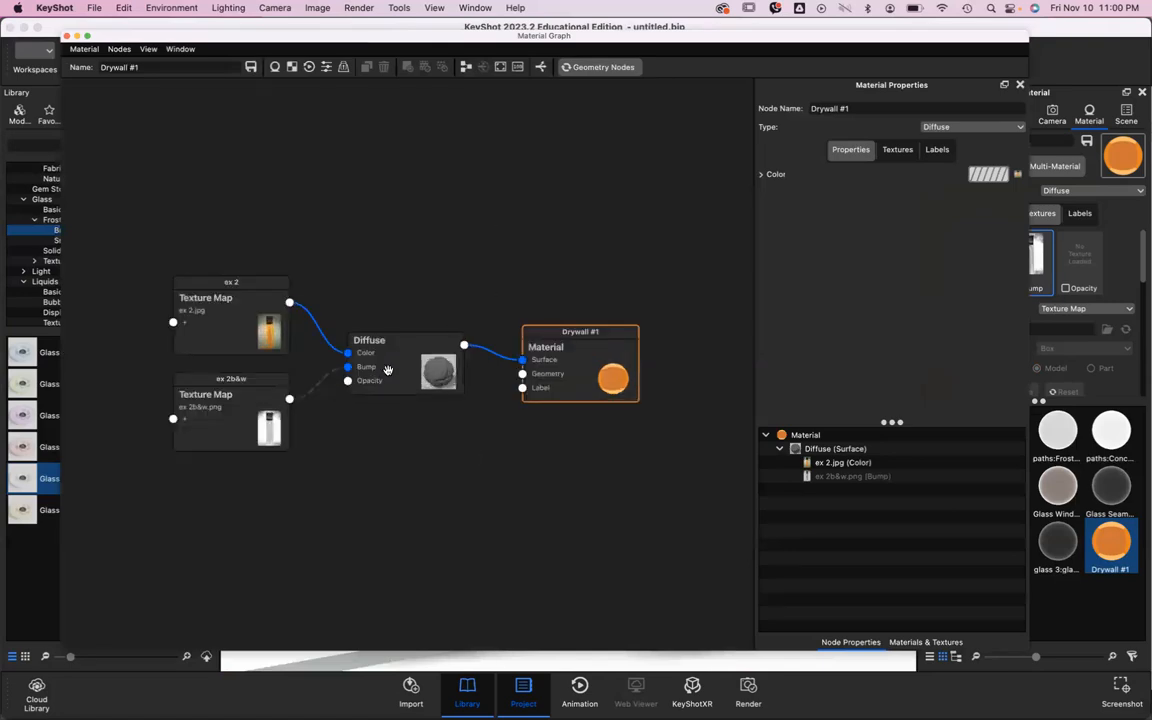
mouse_move(392, 362)
left_mouse_down()
mouse_move(396, 344)
mouse_move(397, 368)
left_mouse_up()
left_click_drag(602, 376, 649, 233)
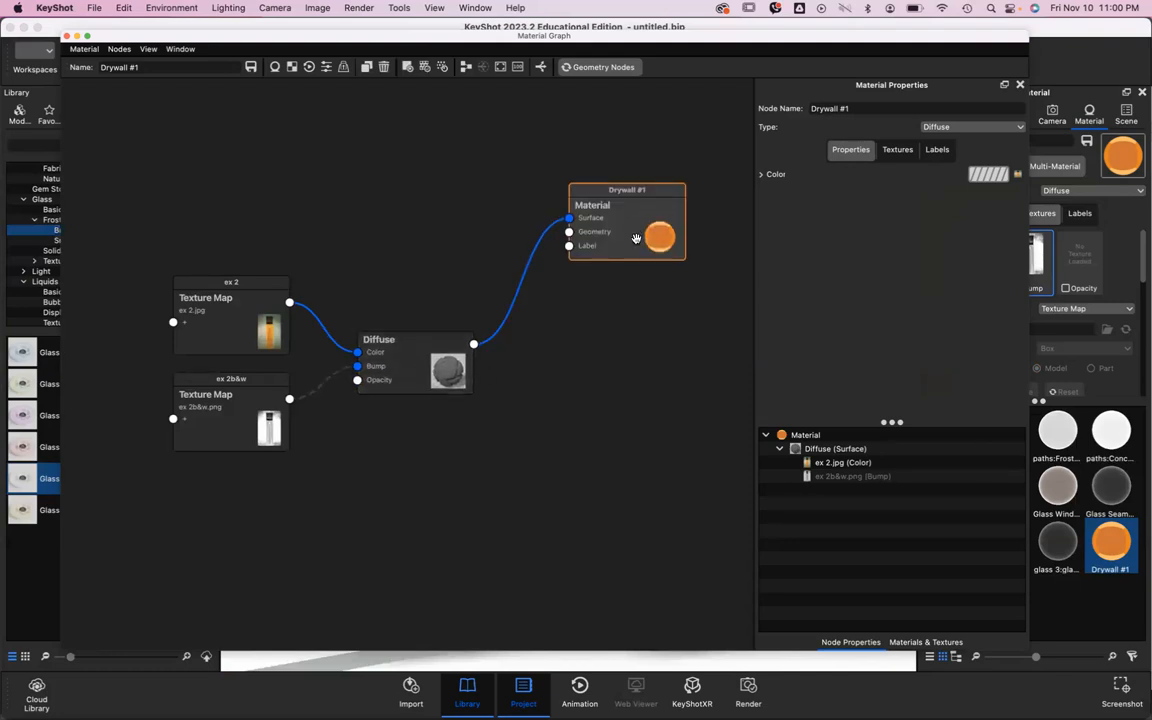
left_click_drag(384, 343, 411, 208)
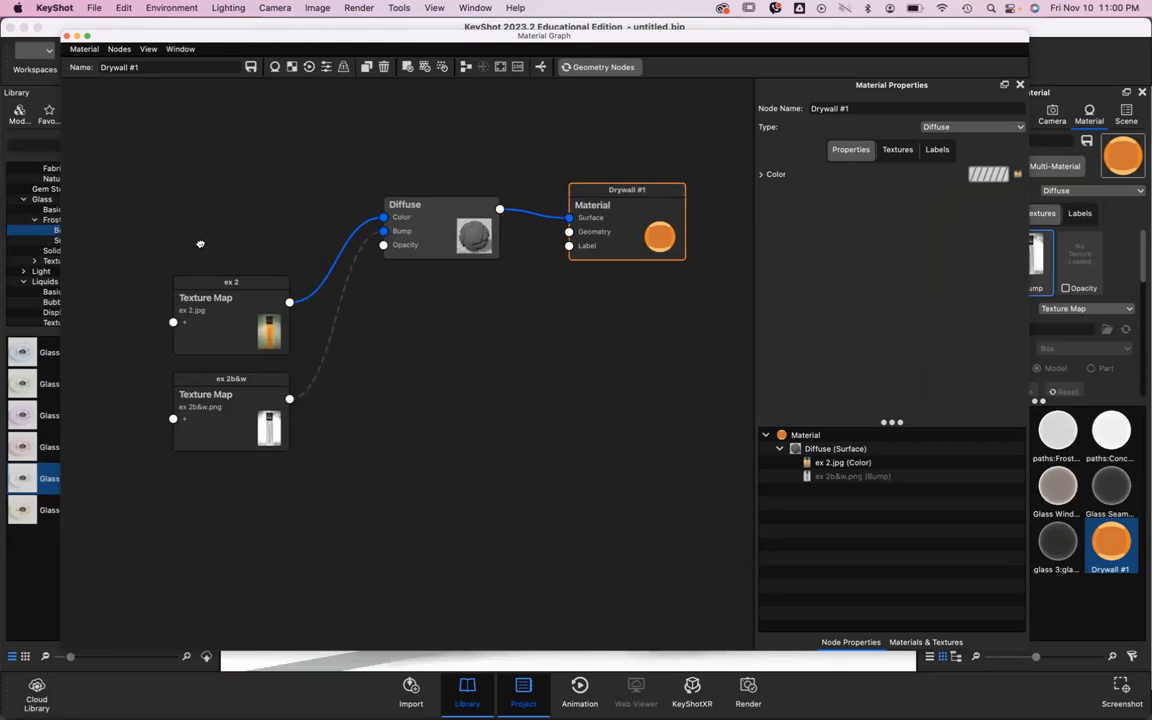
left_click_drag(197, 305, 193, 210)
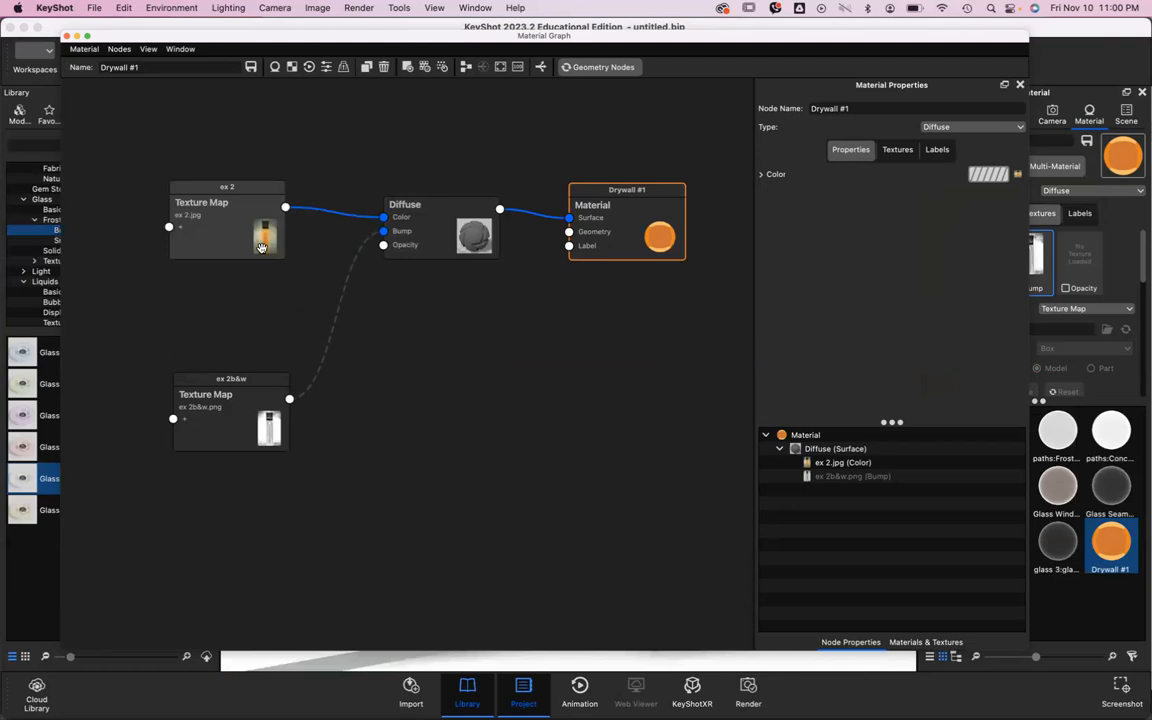
left_click_drag(222, 376, 222, 334)
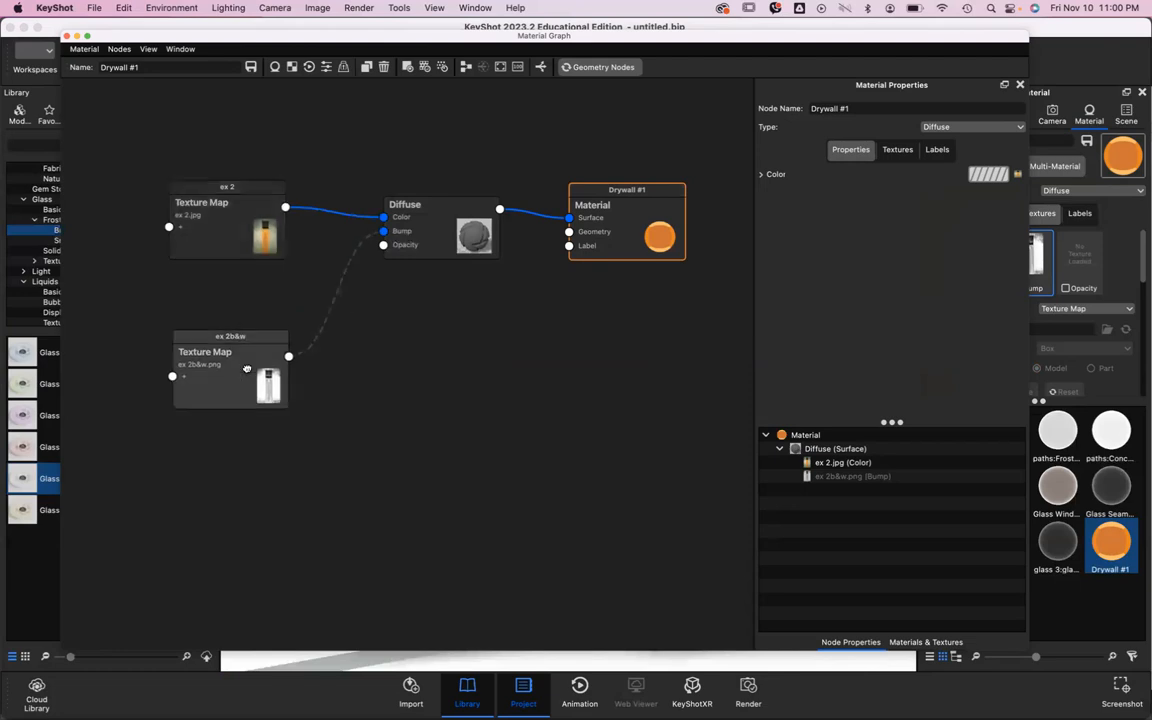
Step: Disconnect the ex 2b&w texture node from the Diffuse bump input and delete it from the graph
left_click_drag(288, 360, 383, 231)
left_click_drag(323, 353, 324, 352)
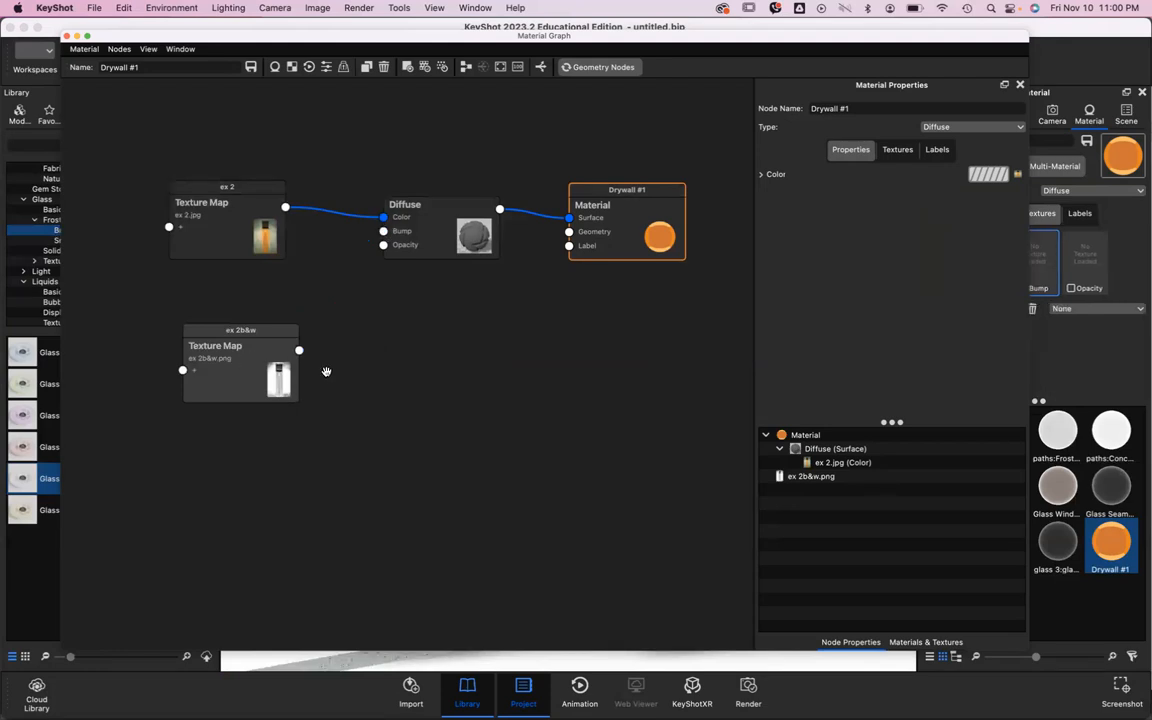
key("Delete")
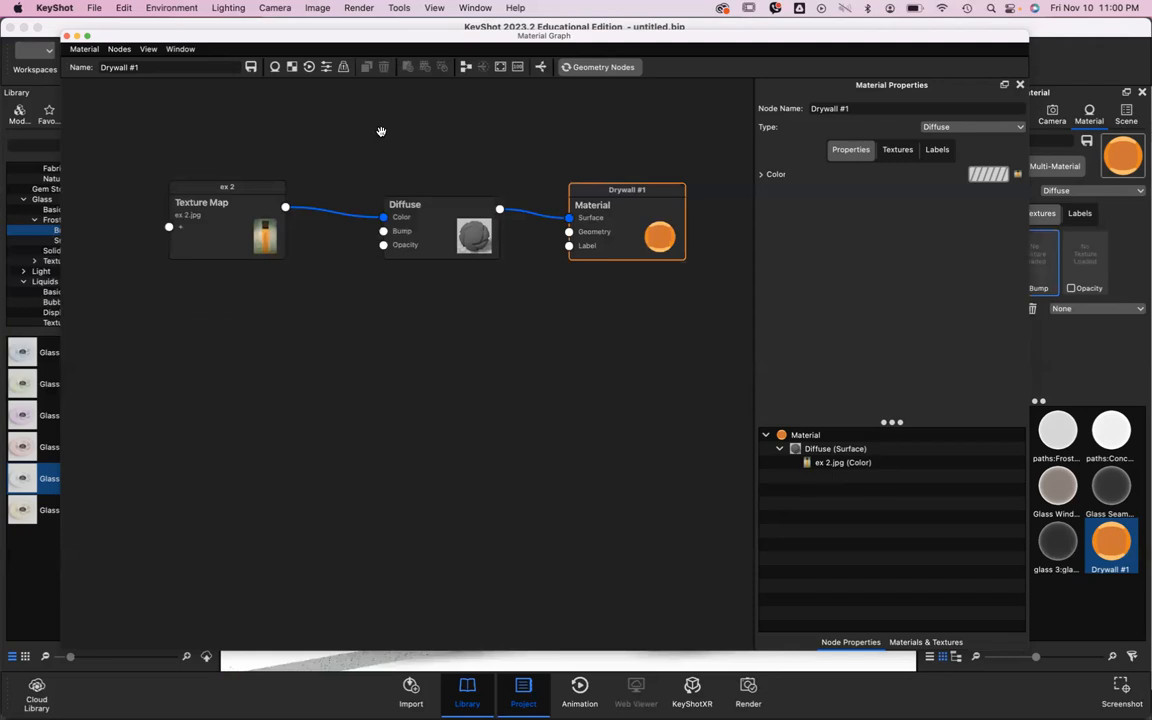
Step: Rearrange the graph nodes, add a Displace geometry node and connect it to the Geometry input of the Drywall #1 material
left_click_drag(224, 235, 270, 239)
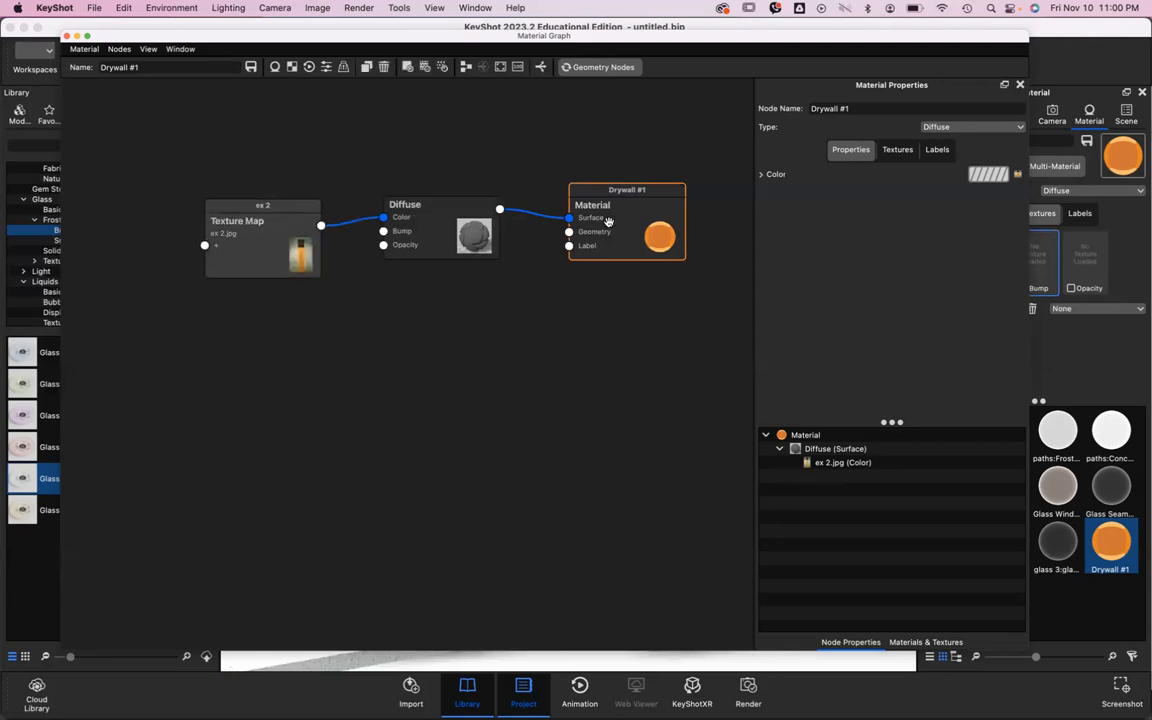
left_click_drag(589, 255, 611, 294)
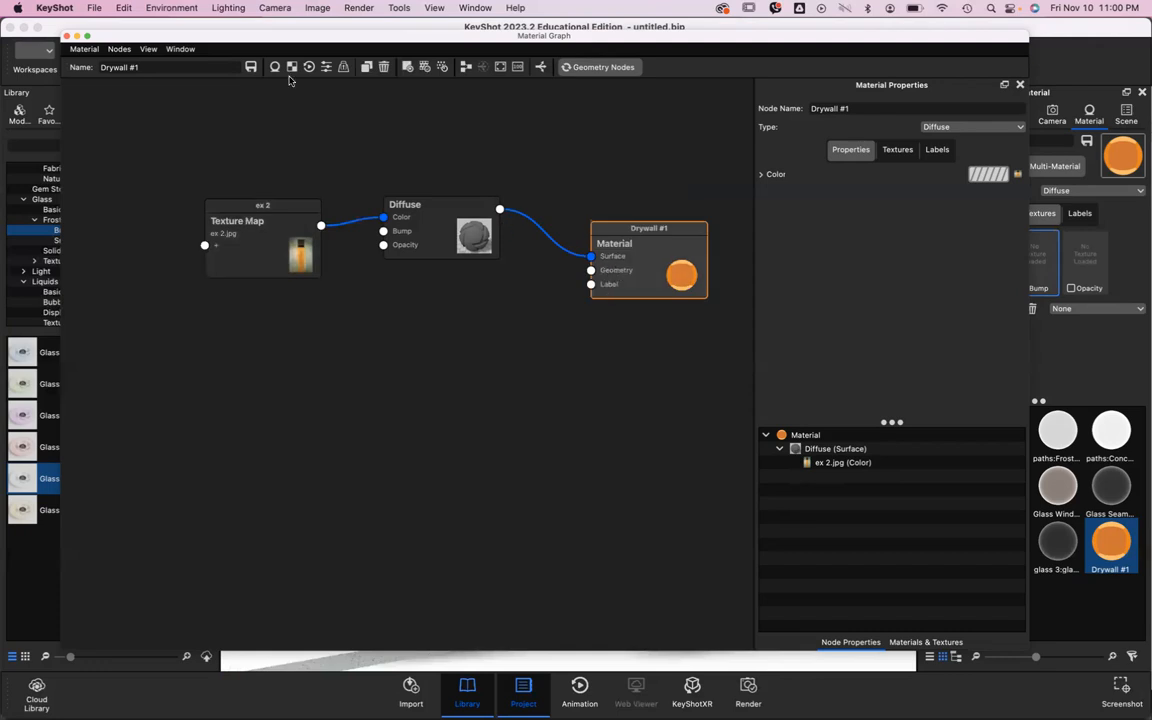
left_click(120, 49)
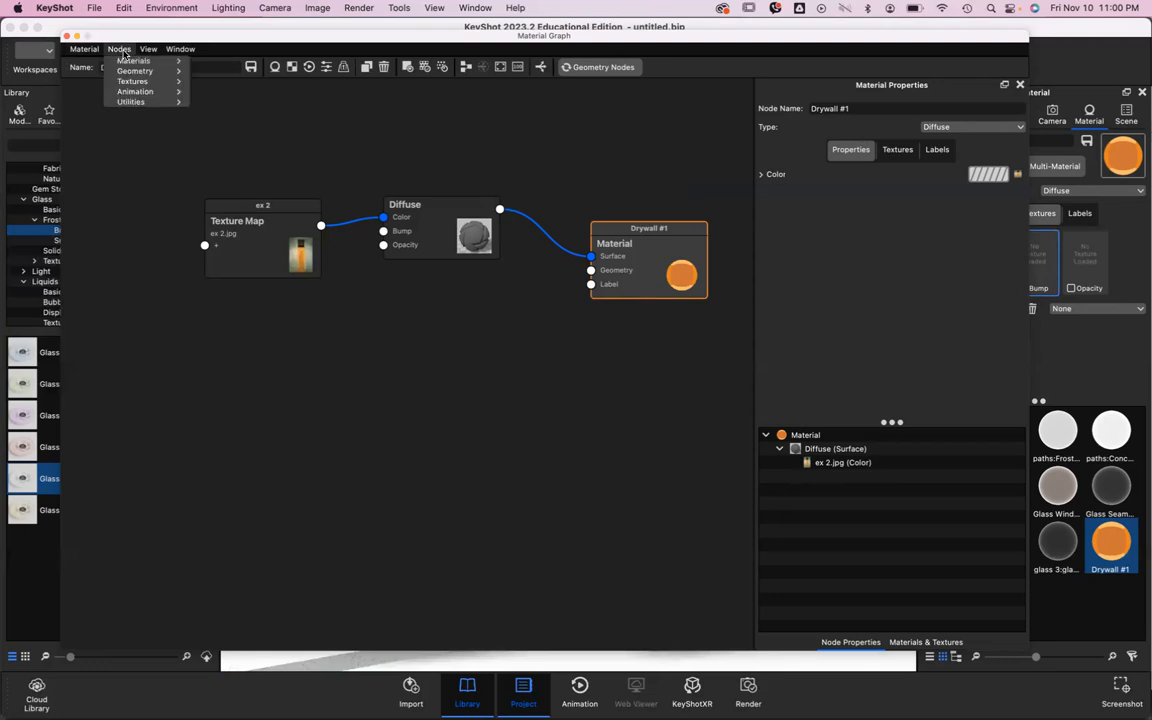
mouse_move(144, 71)
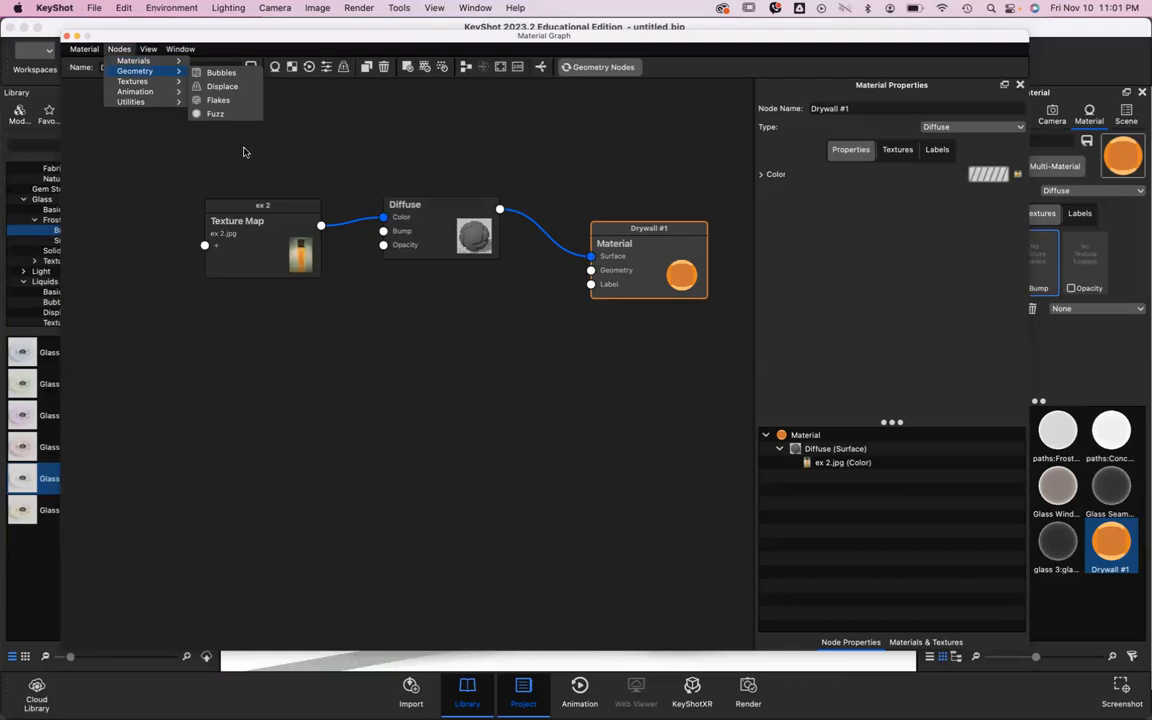
left_click(219, 87)
left_click_drag(216, 127, 436, 300)
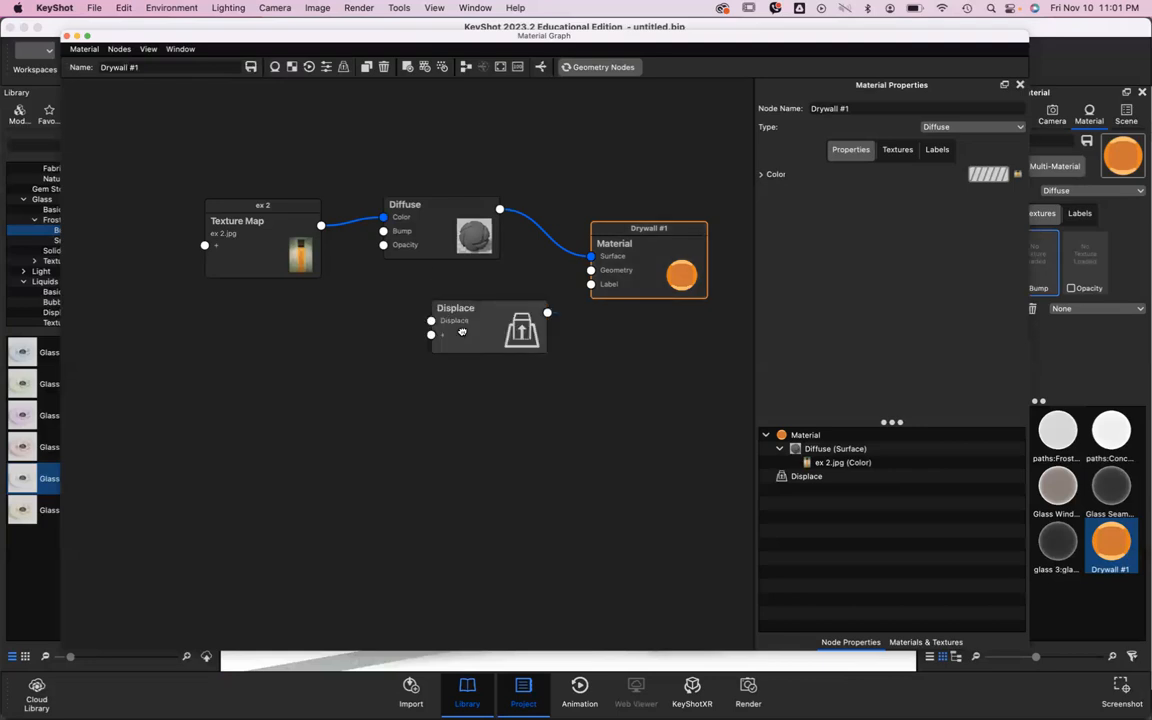
left_click_drag(496, 334, 591, 270)
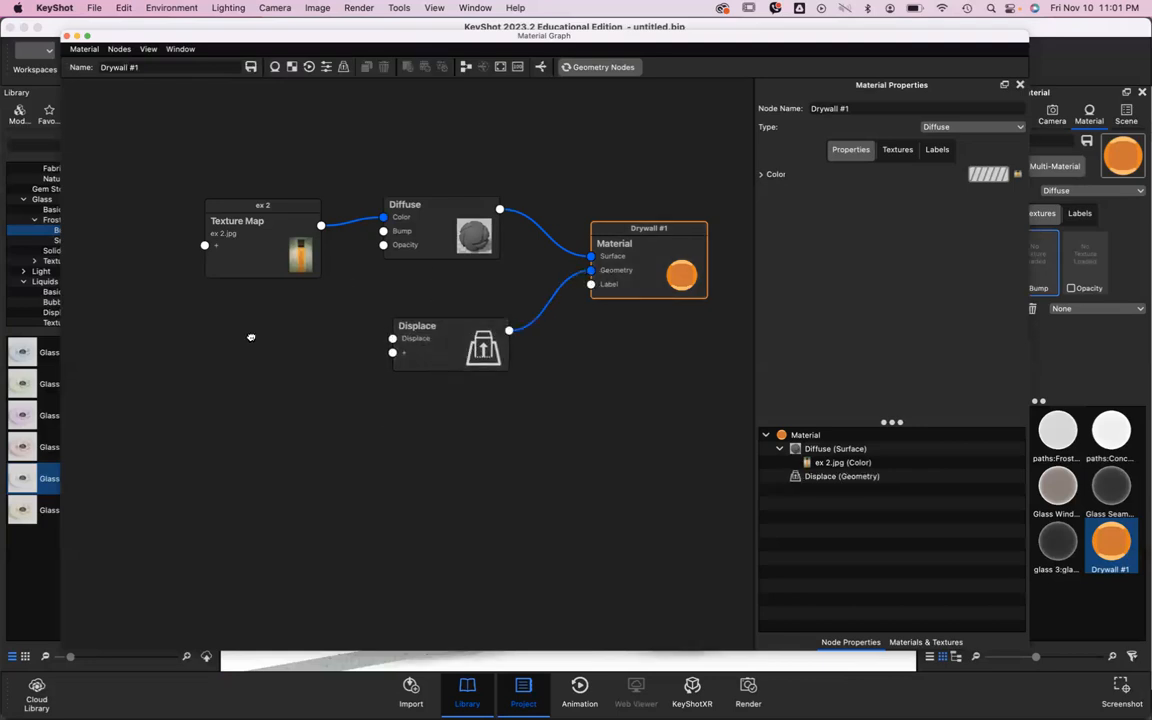
Step: Load ex 2b&w.png from Downloads as a texture map node and connect it to the Displace node's Displace input
left_click(292, 66)
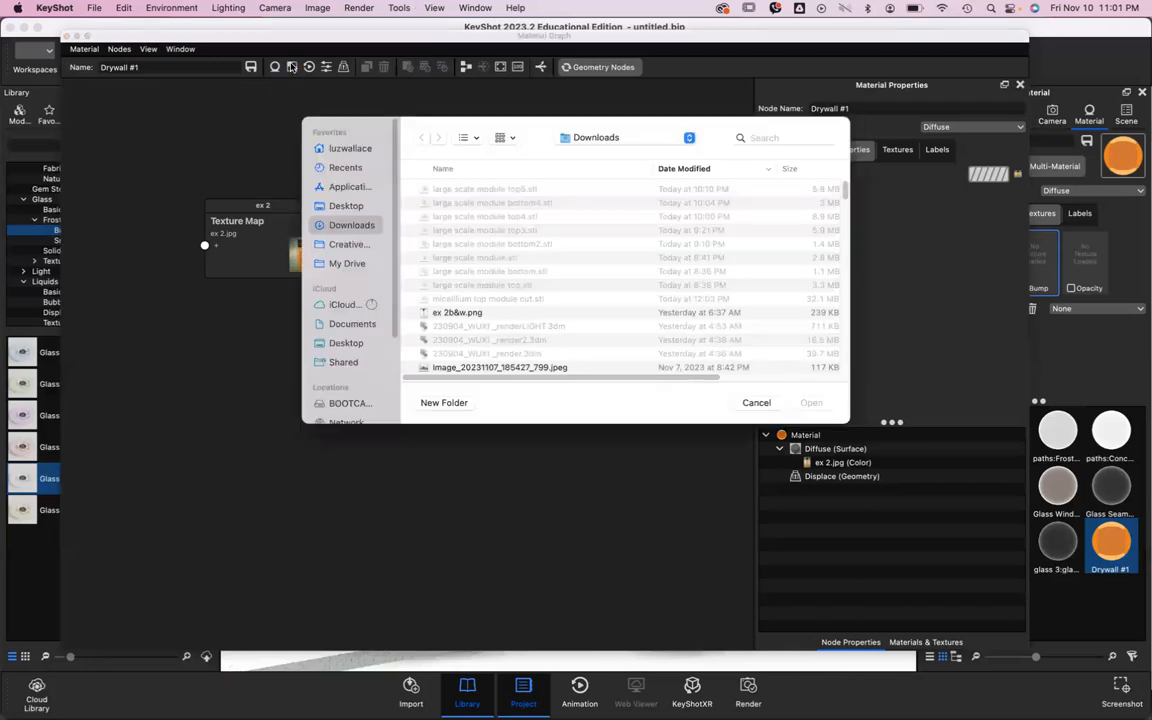
left_click(459, 312)
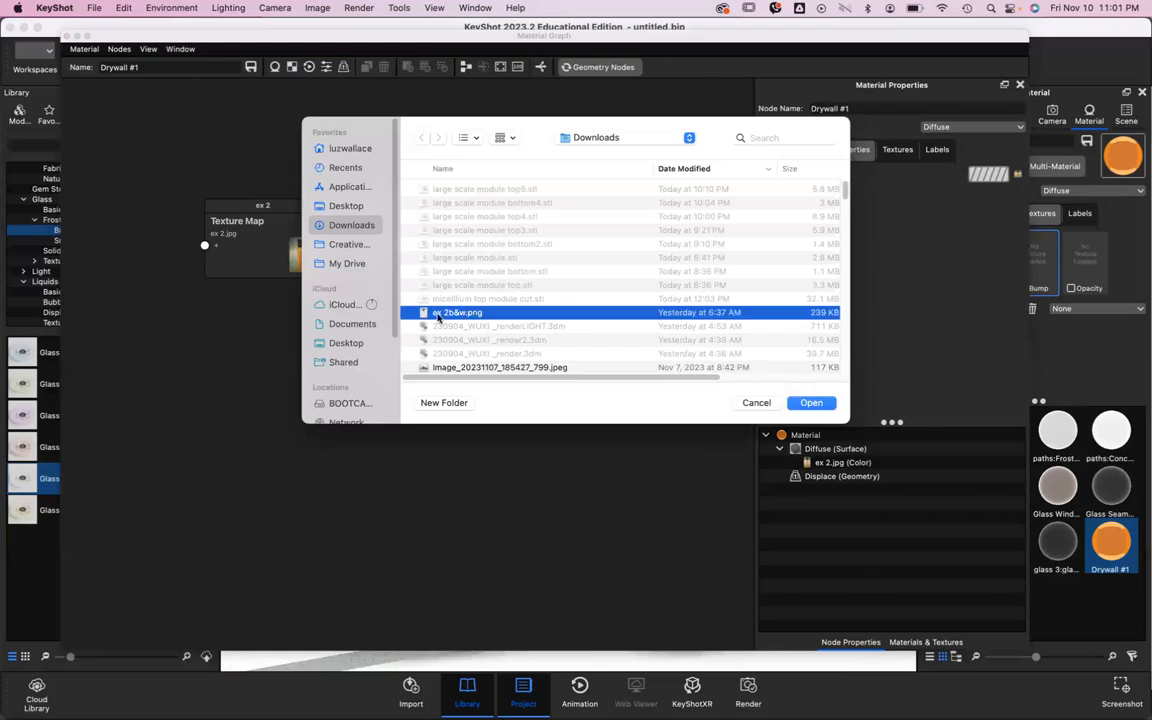
key("Return")
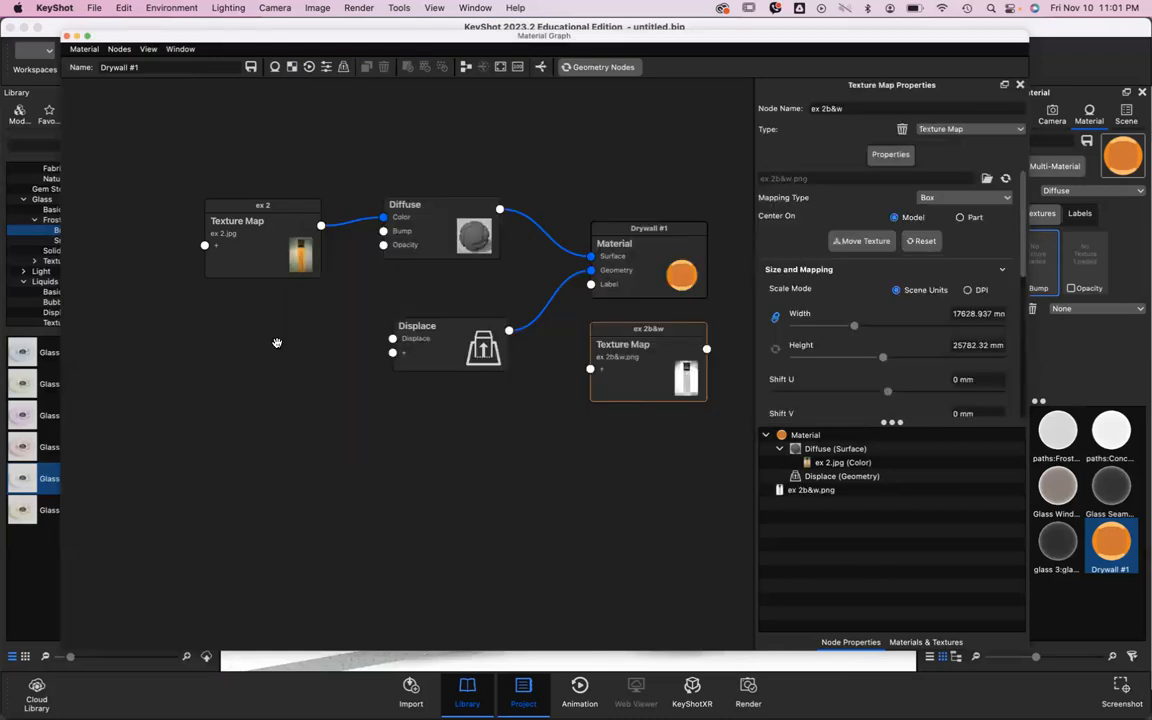
left_click_drag(565, 336, 242, 352)
left_click_drag(317, 345, 394, 340)
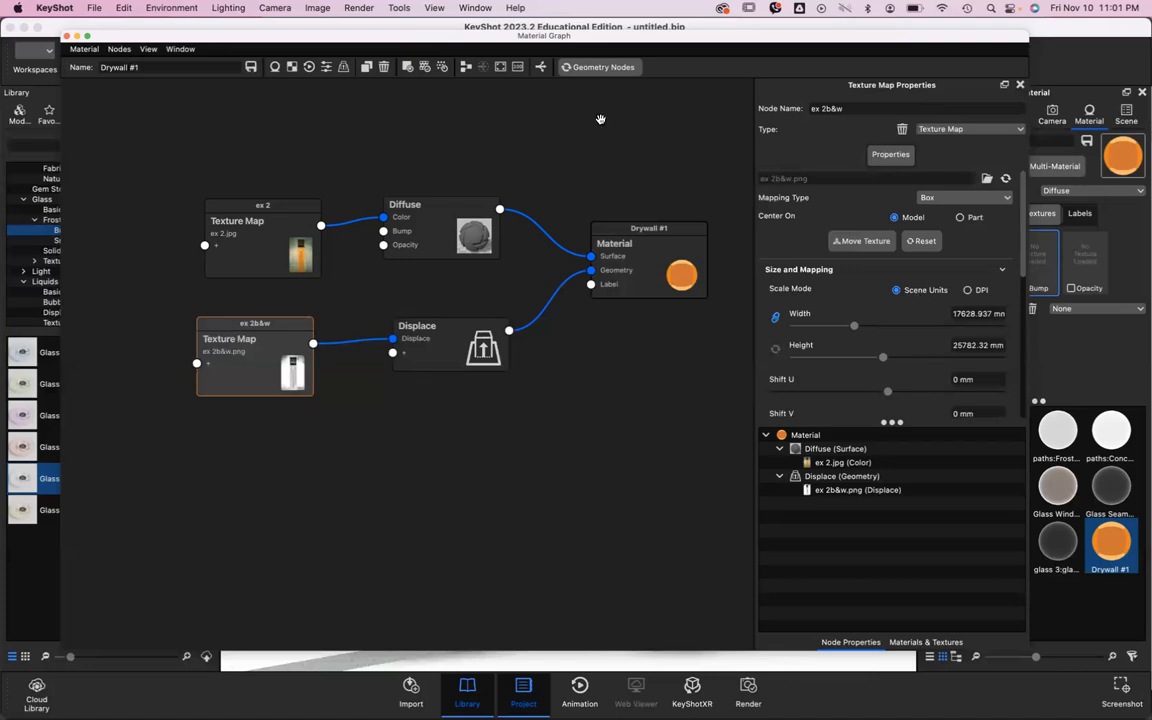
Step: Move the ex 2 and ex 2b&w texture nodes closer to the Diffuse and Displace nodes
left_click_drag(218, 332, 246, 327)
left_click_drag(285, 236, 318, 228)
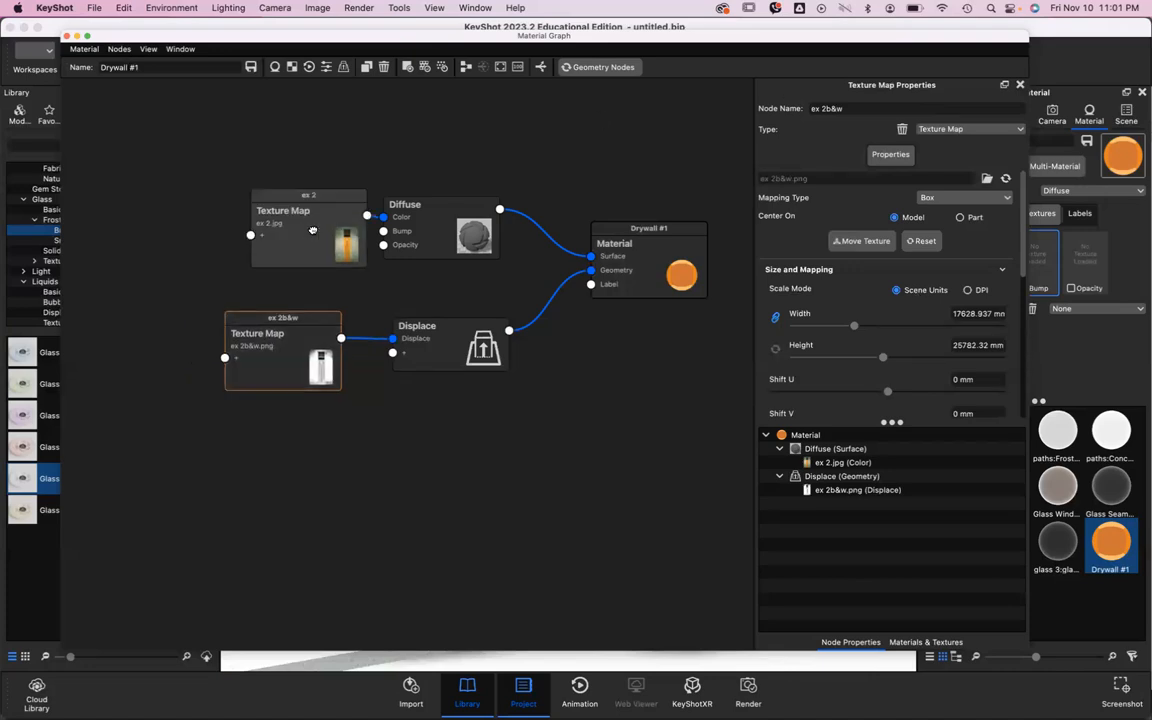
left_click_drag(321, 346, 345, 348)
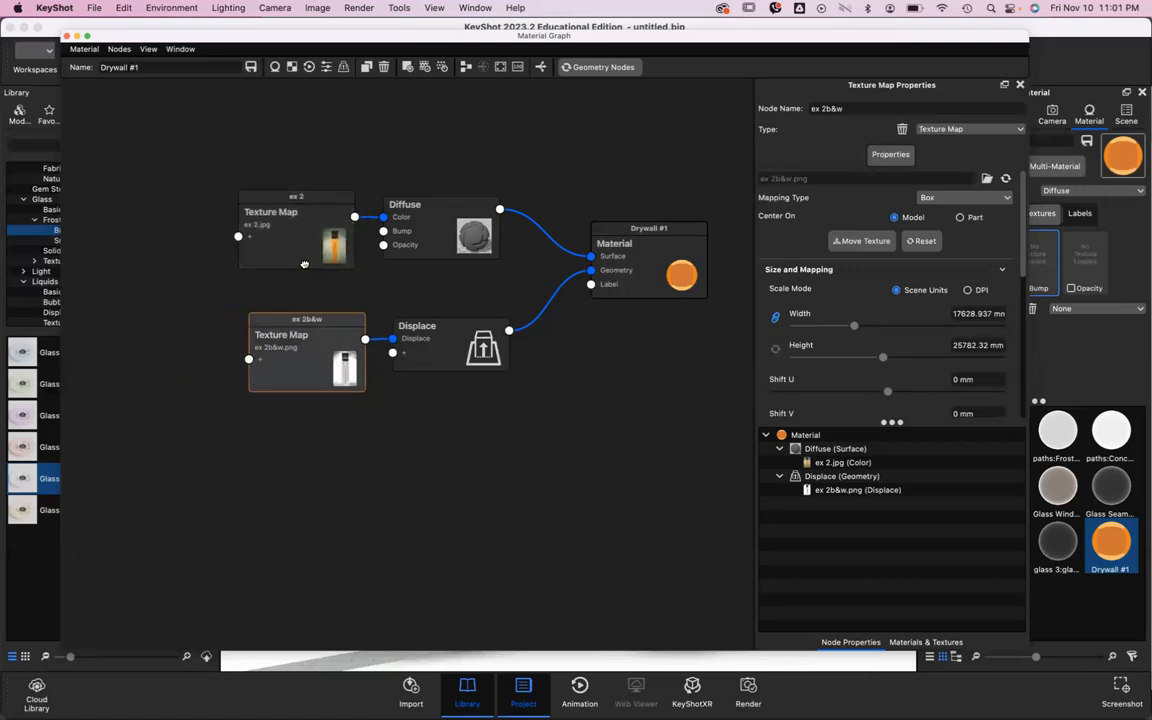
left_click_drag(296, 241, 298, 242)
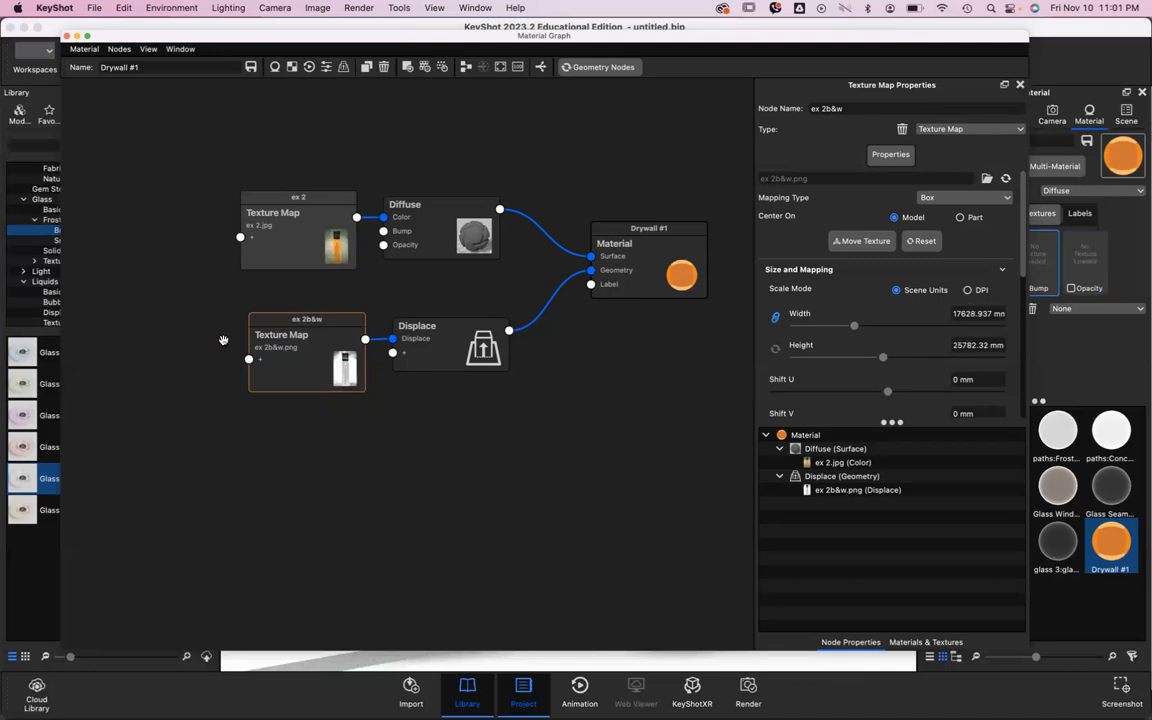
Step: Add a Mapping 2D utility node and connect it to both the ex 2 and ex 2b&w texture maps as UV Mapping
left_click(119, 48)
mouse_move(130, 102)
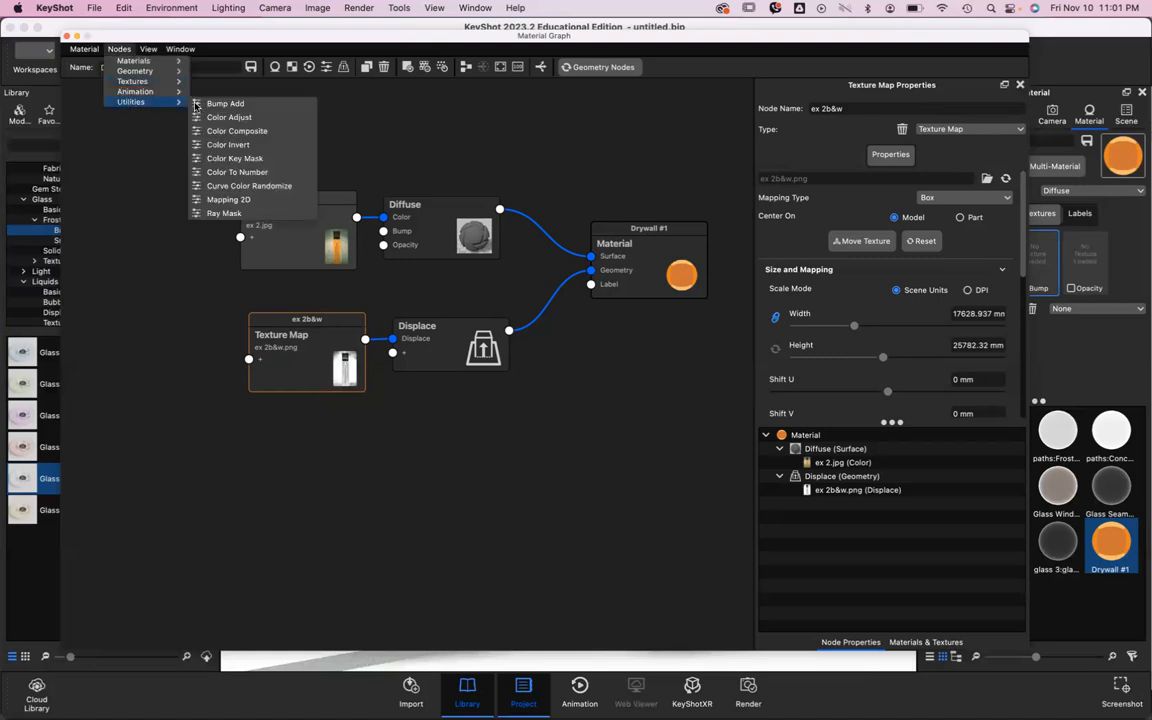
left_click(247, 200)
left_click_drag(284, 173, 118, 317)
left_click_drag(190, 282, 240, 238)
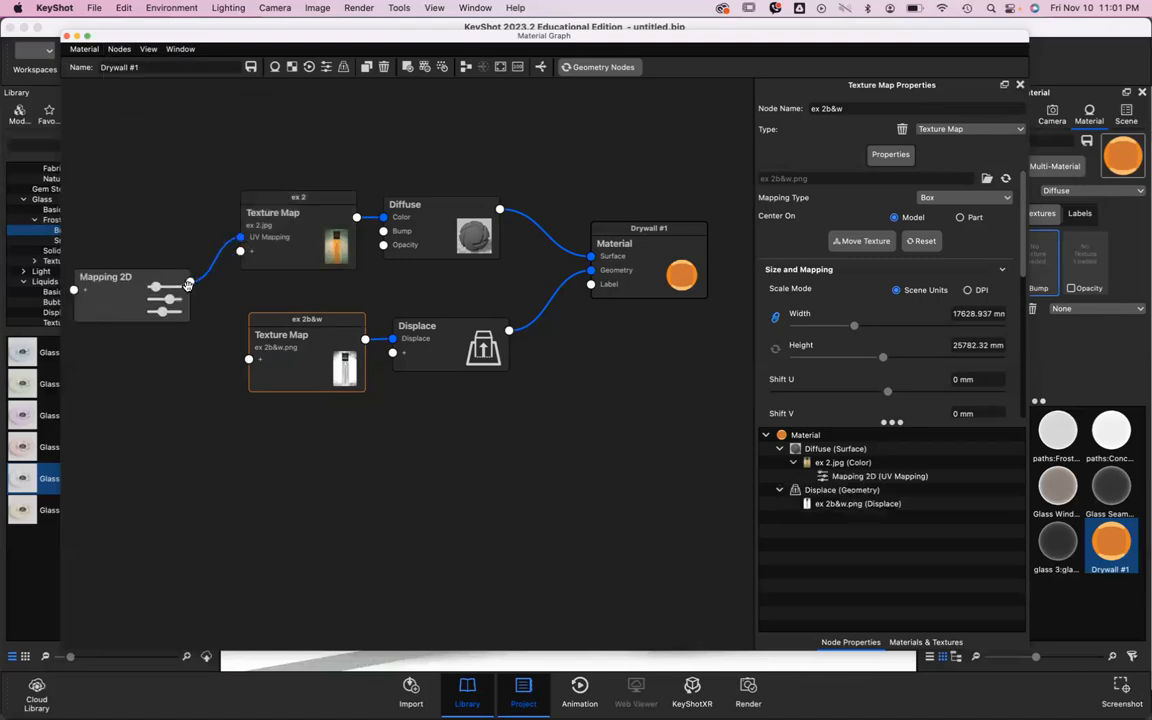
left_click_drag(190, 282, 249, 360)
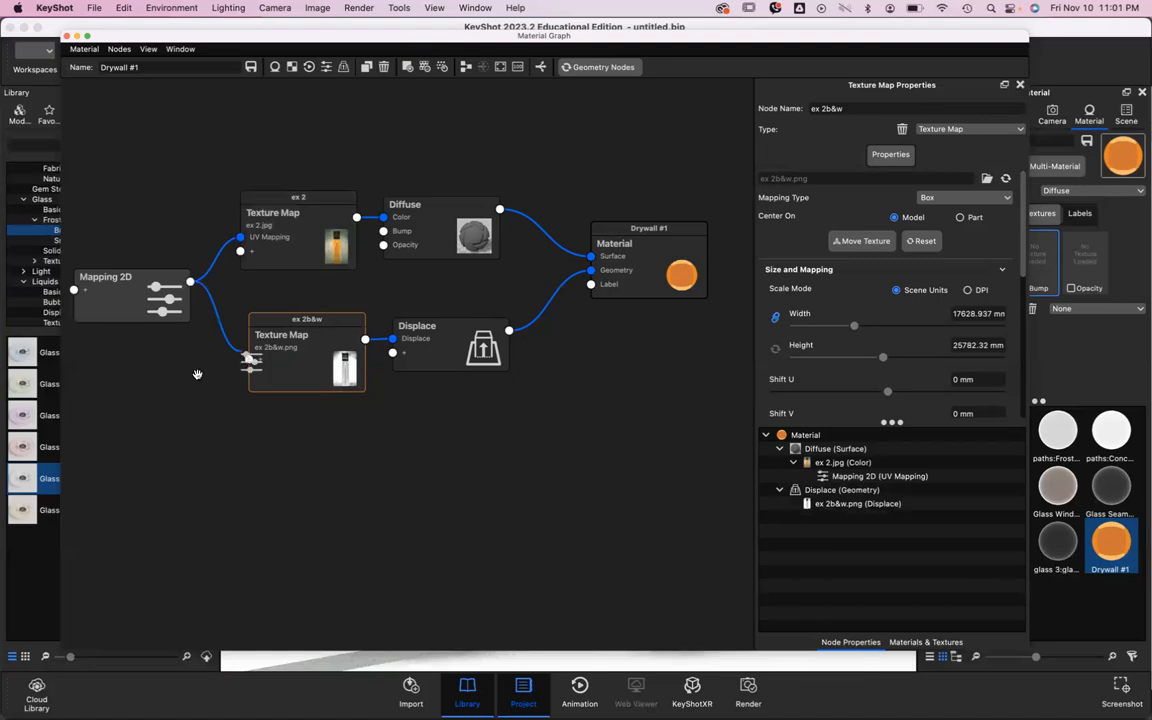
Step: Select the Mapping 2D node, move the Material Graph window off the model and execute the geometry nodes
left_click(128, 305)
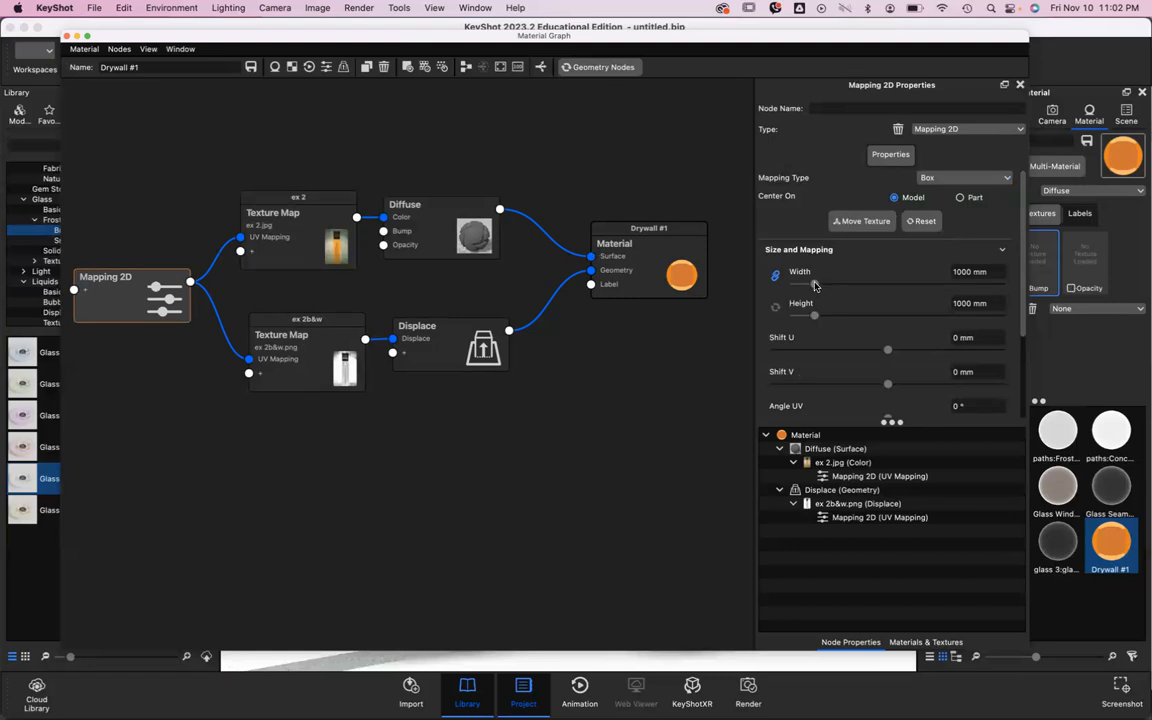
left_click_drag(794, 35, 785, 81)
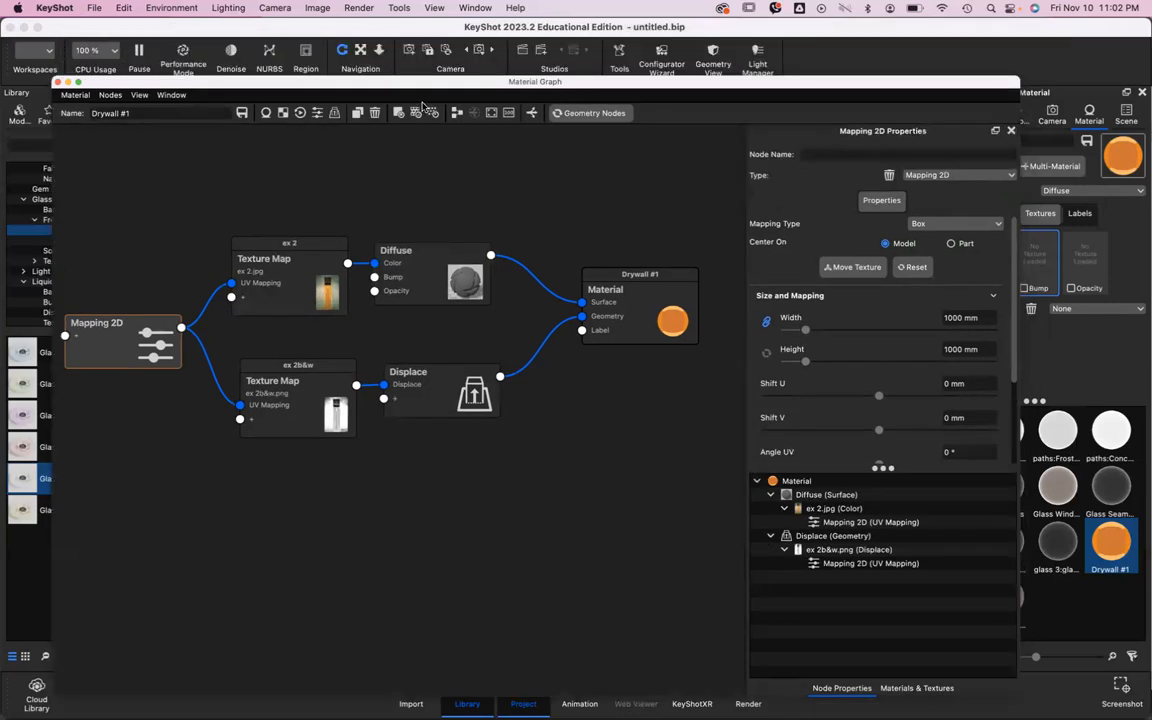
left_click_drag(483, 92, 430, 90)
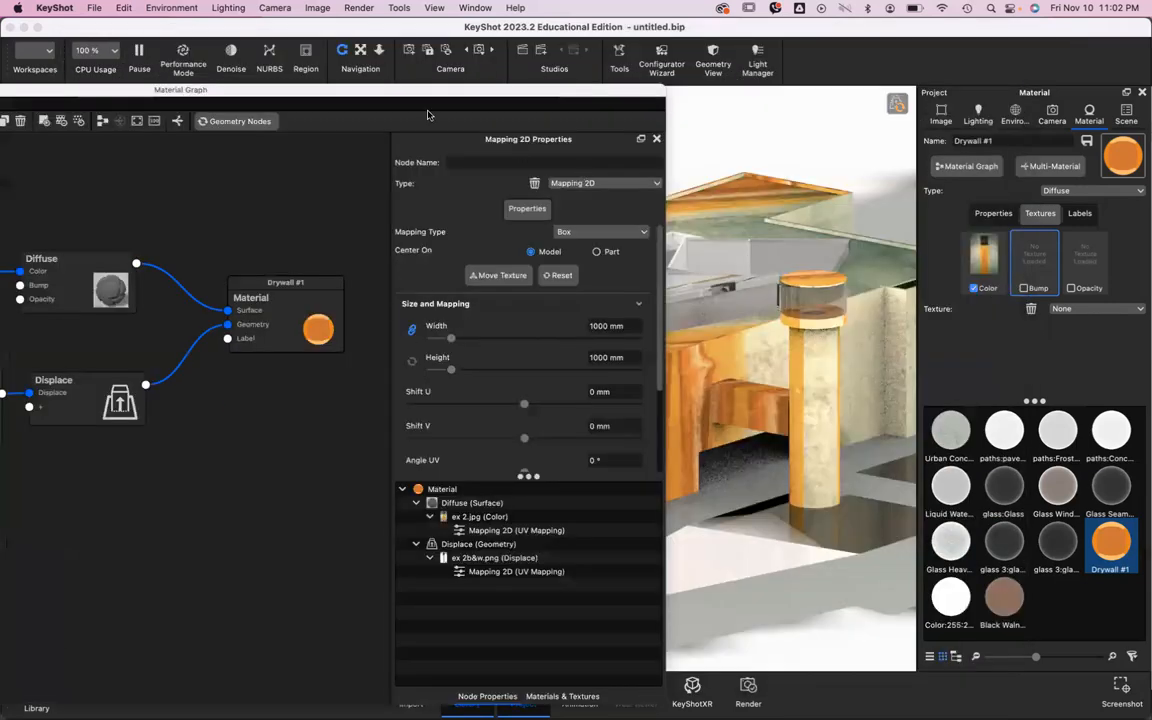
left_click_drag(289, 98, 343, 73)
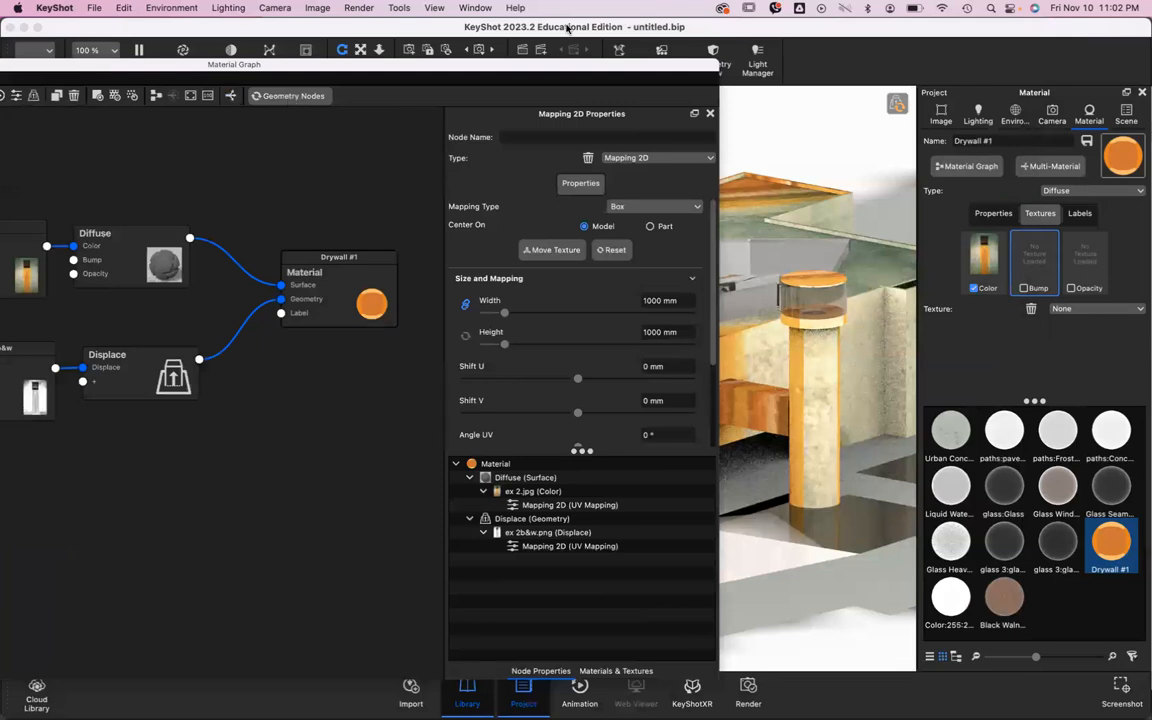
left_click_drag(550, 67, 356, 84)
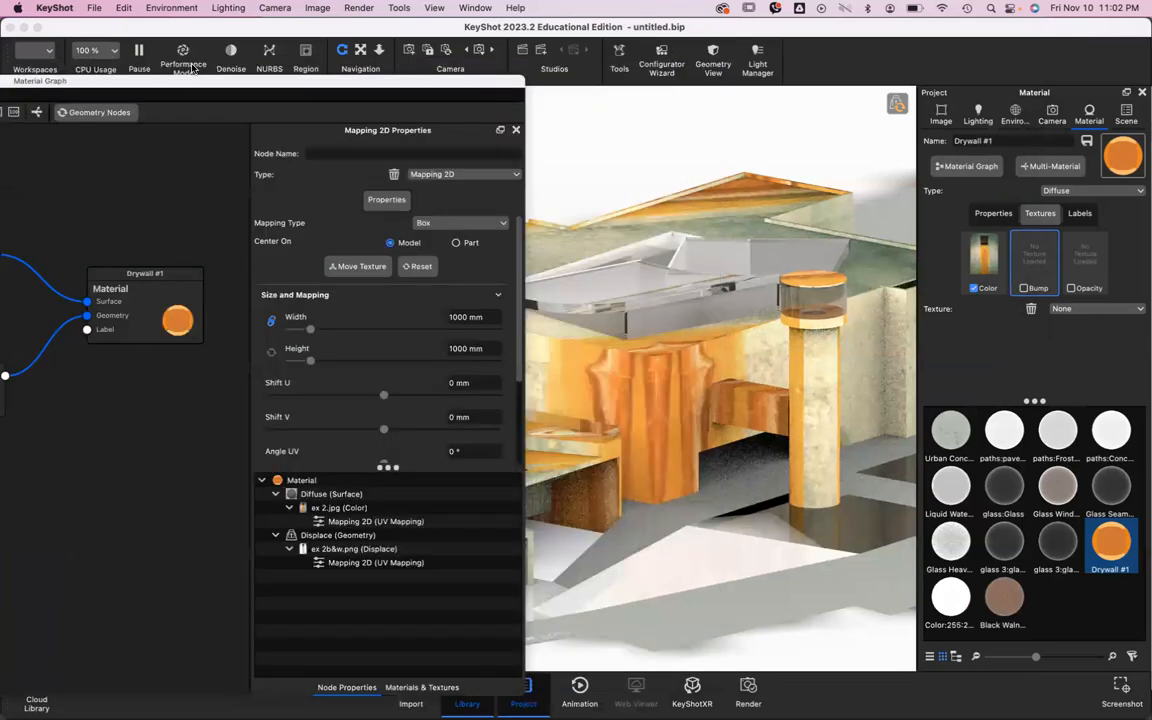
left_click(81, 113)
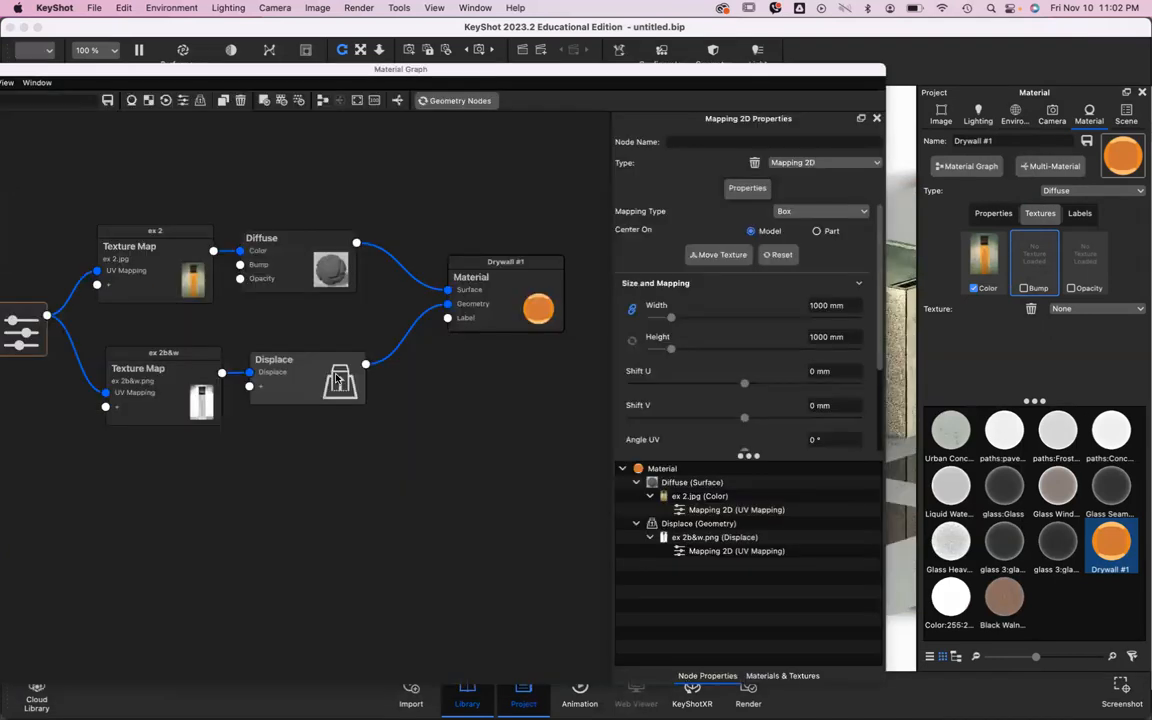
Step: Set the Displace node's Displacement Height to 500 mm
left_click(337, 381)
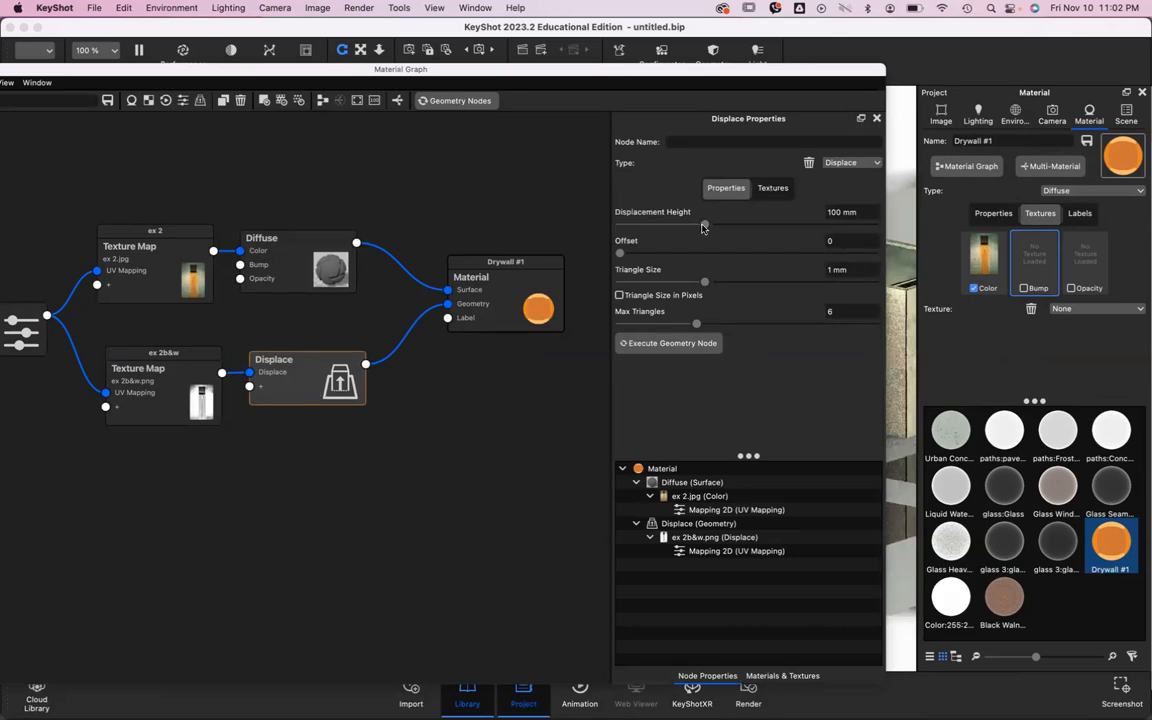
left_click_drag(704, 224, 928, 230)
left_click_drag(854, 223, 927, 231)
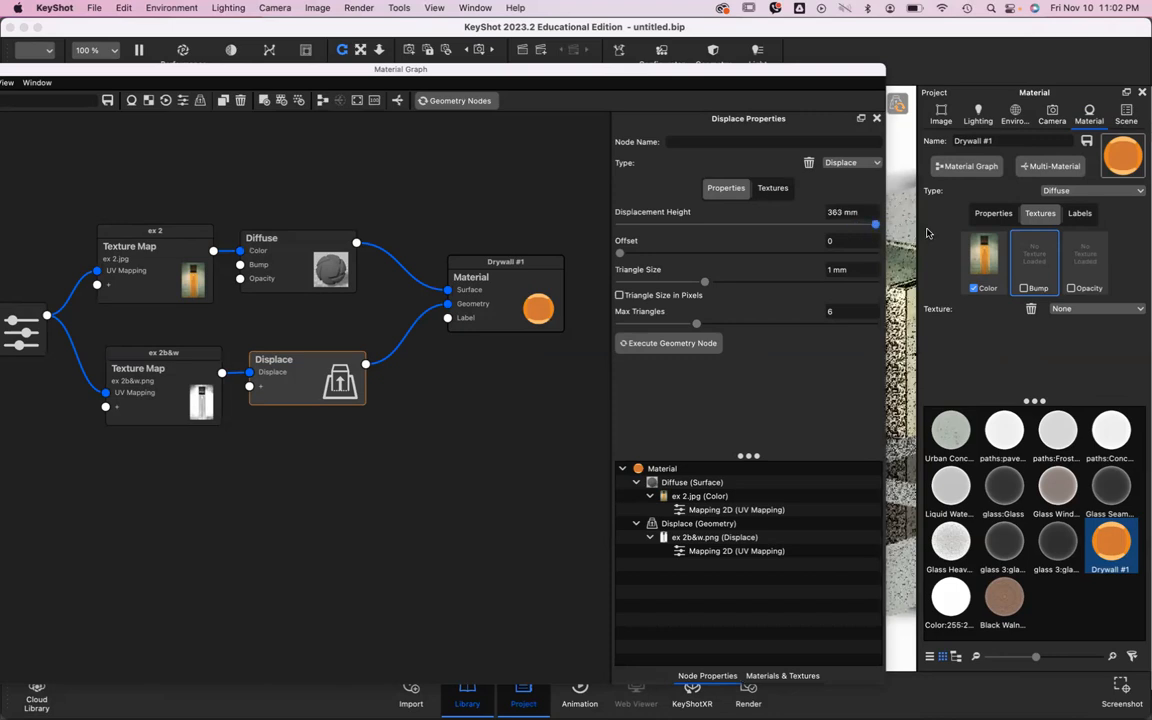
left_click(848, 211)
type("500")
key("Return")
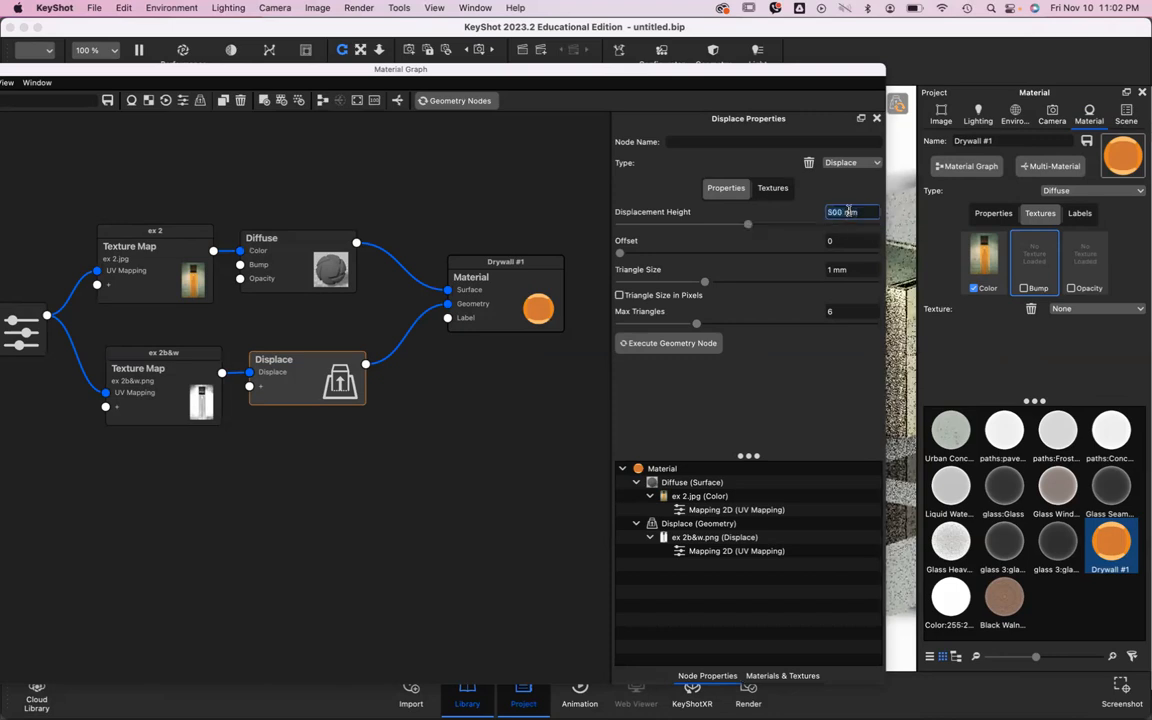
Step: Try a Displacement Height of 1000 mm on the Displace node and return it to 500 mm
left_click_drag(747, 224, 916, 232)
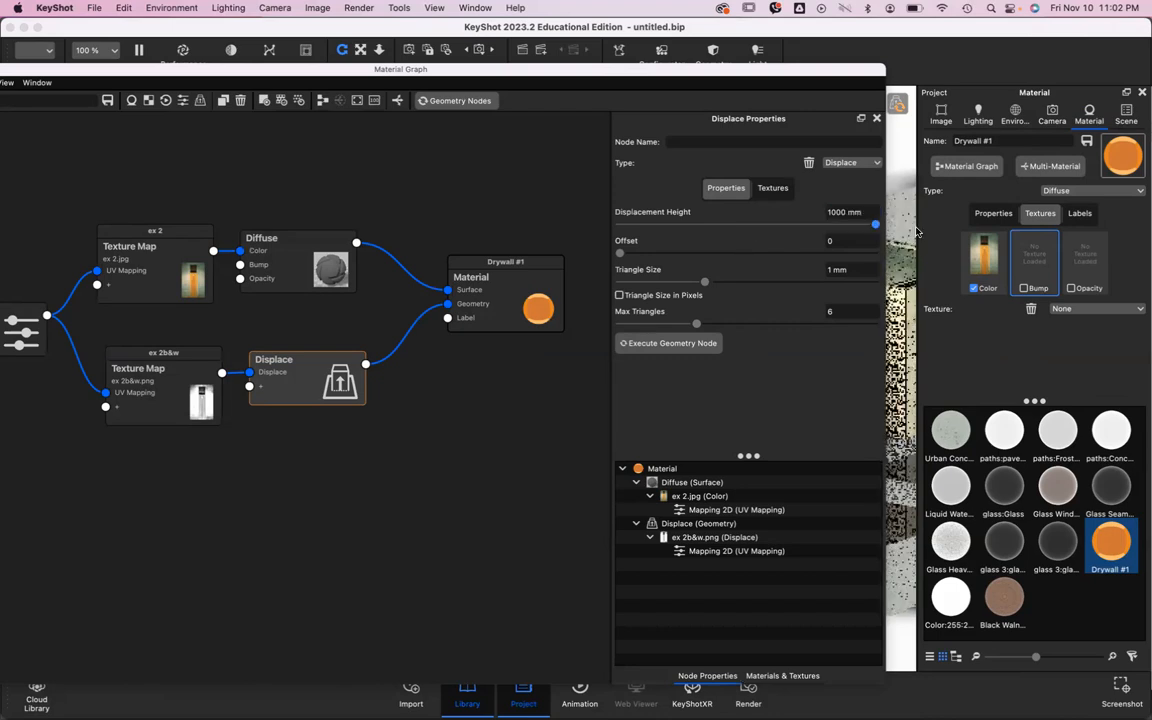
left_click_drag(793, 245, 754, 241)
left_click(836, 213)
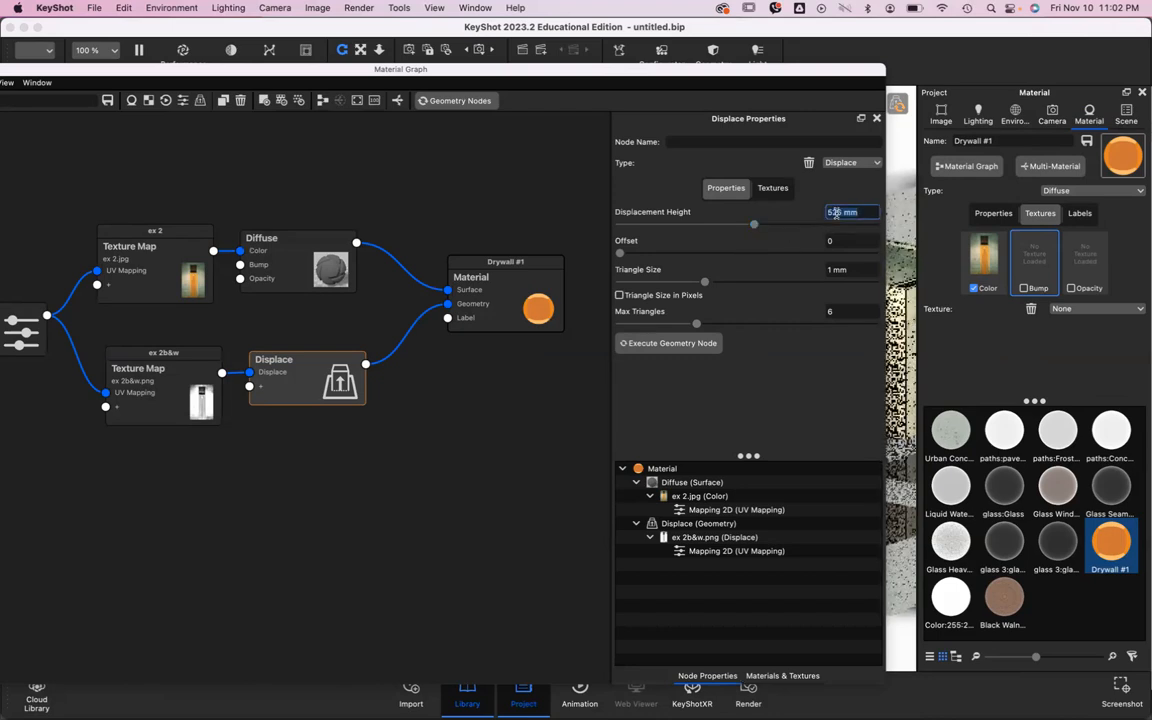
type("500")
key("Return")
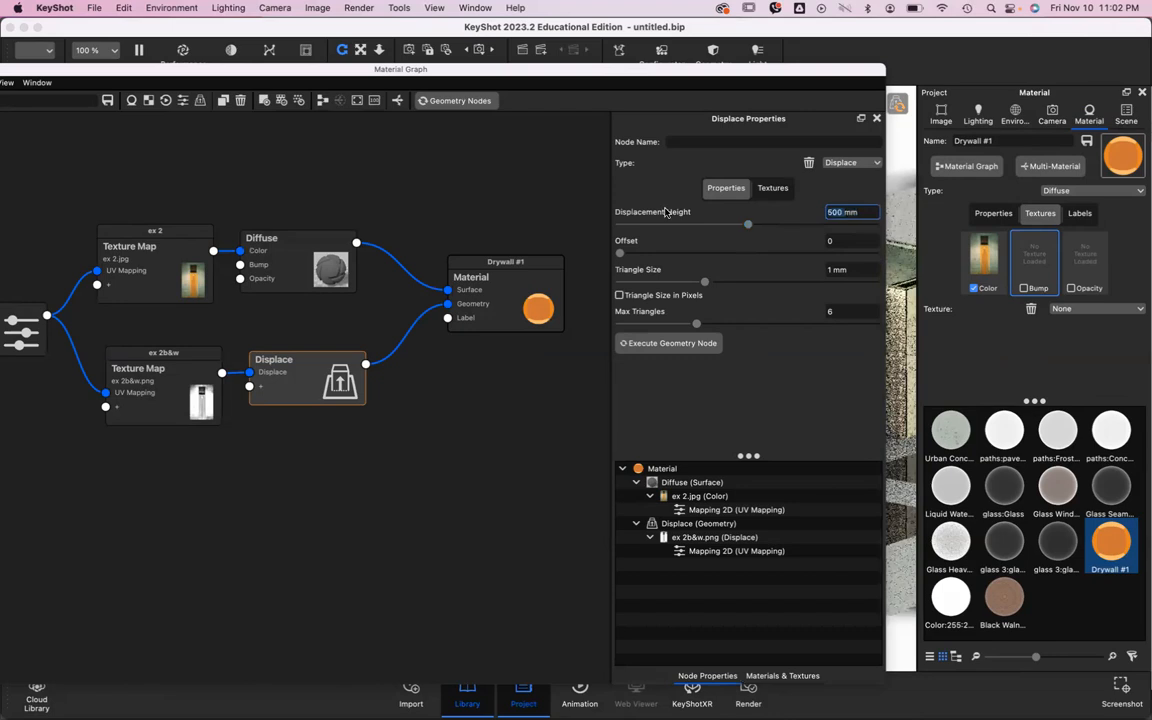
Step: Move the Material Graph window off the model and execute the Displace geometry node with its changed height
left_click(291, 128)
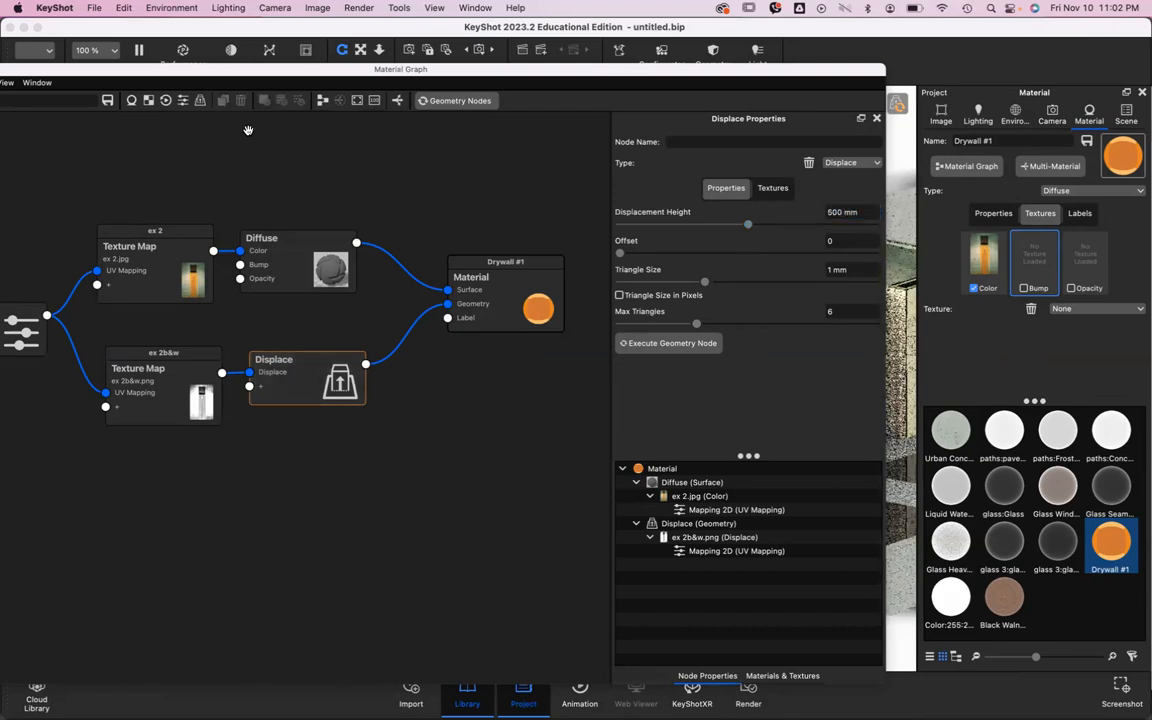
left_click_drag(276, 68, 512, 54)
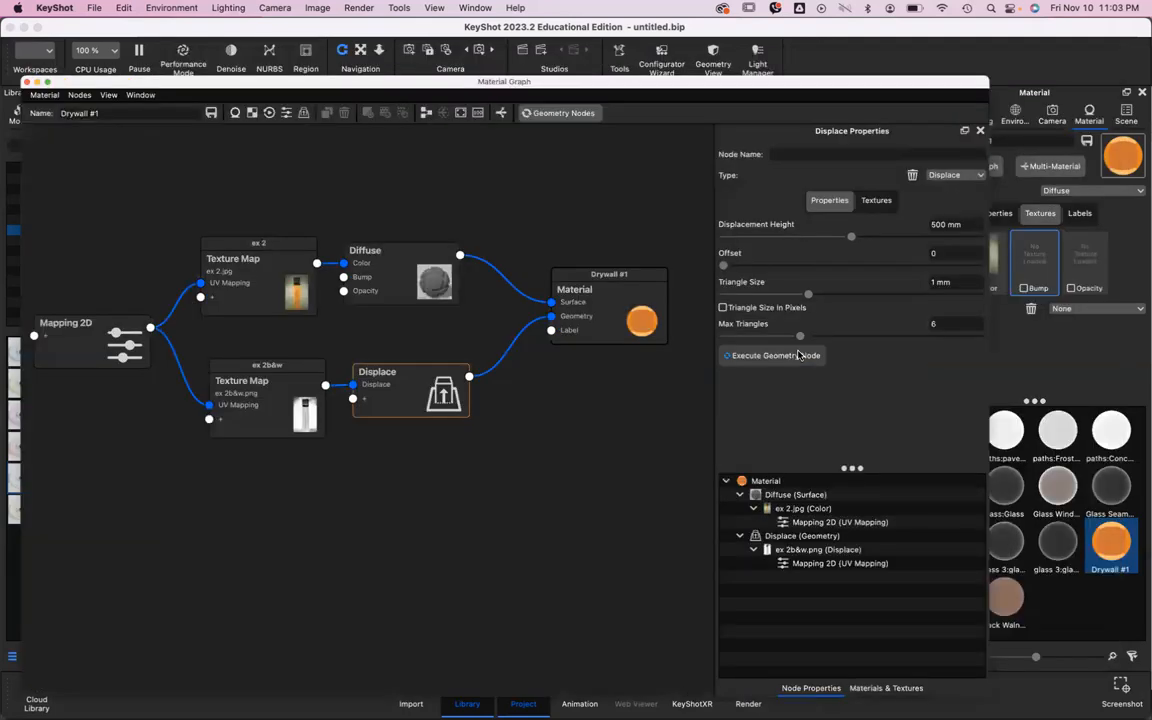
left_click_drag(903, 86, 176, 137)
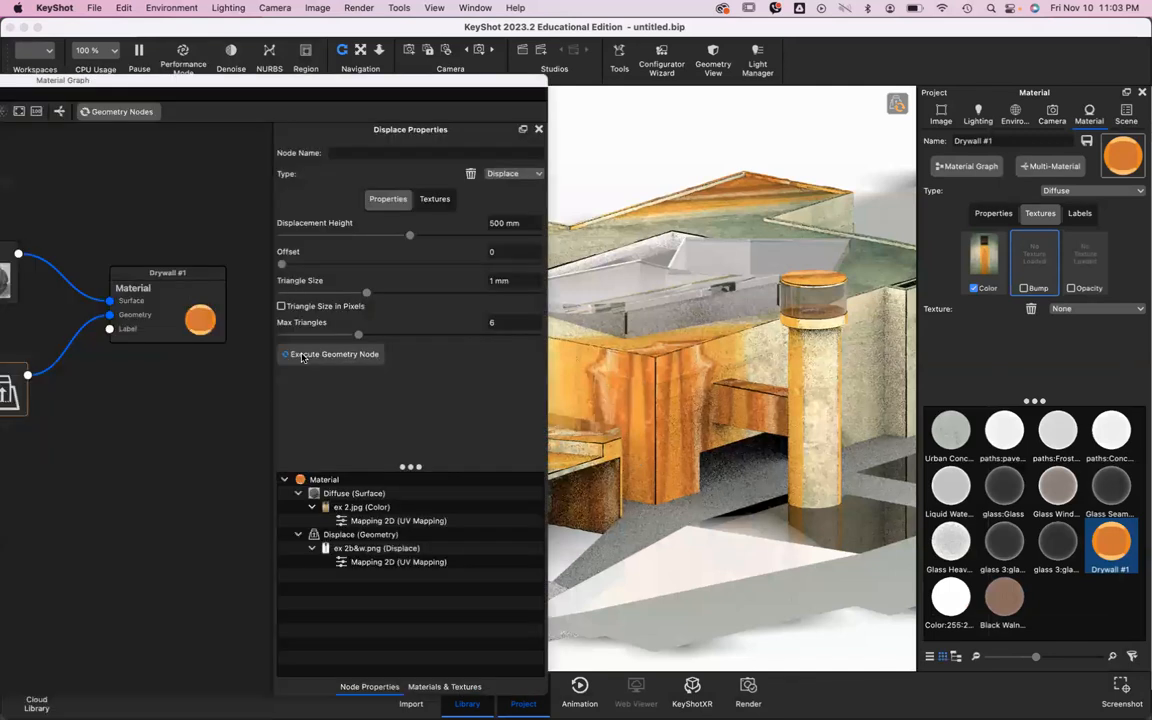
left_click(302, 355)
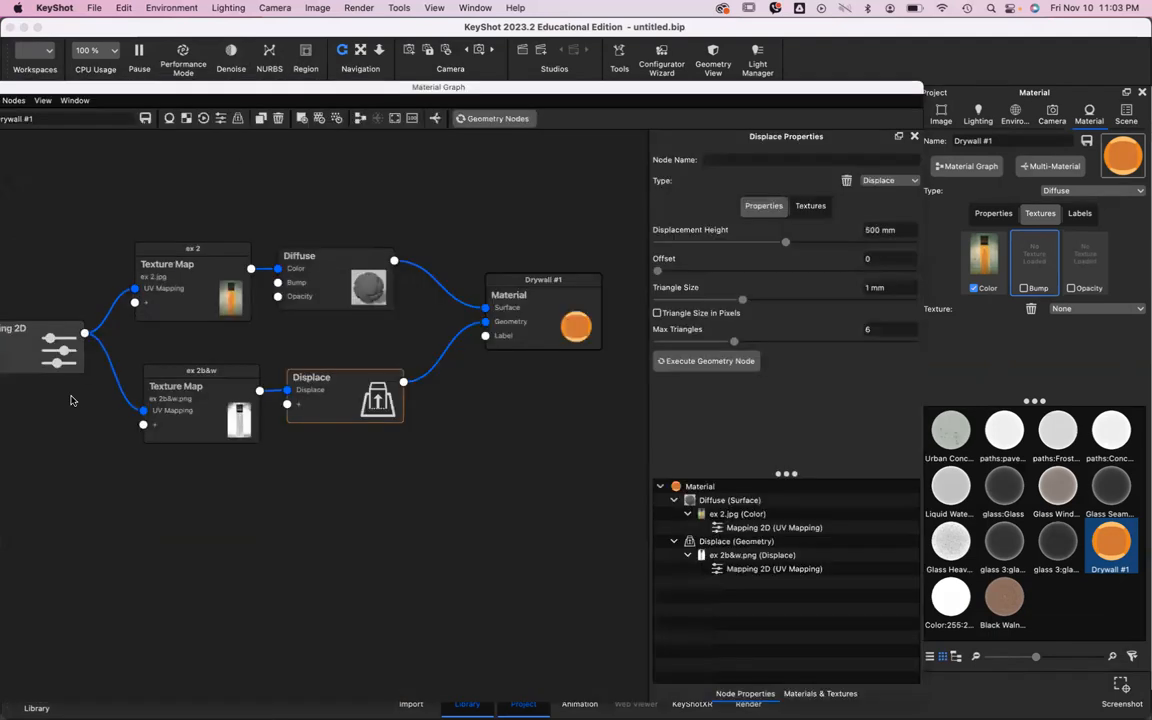
Step: Set the Mapping Type of both texture maps, ex 2 and ex 2b&w, to Node
left_click(42, 349)
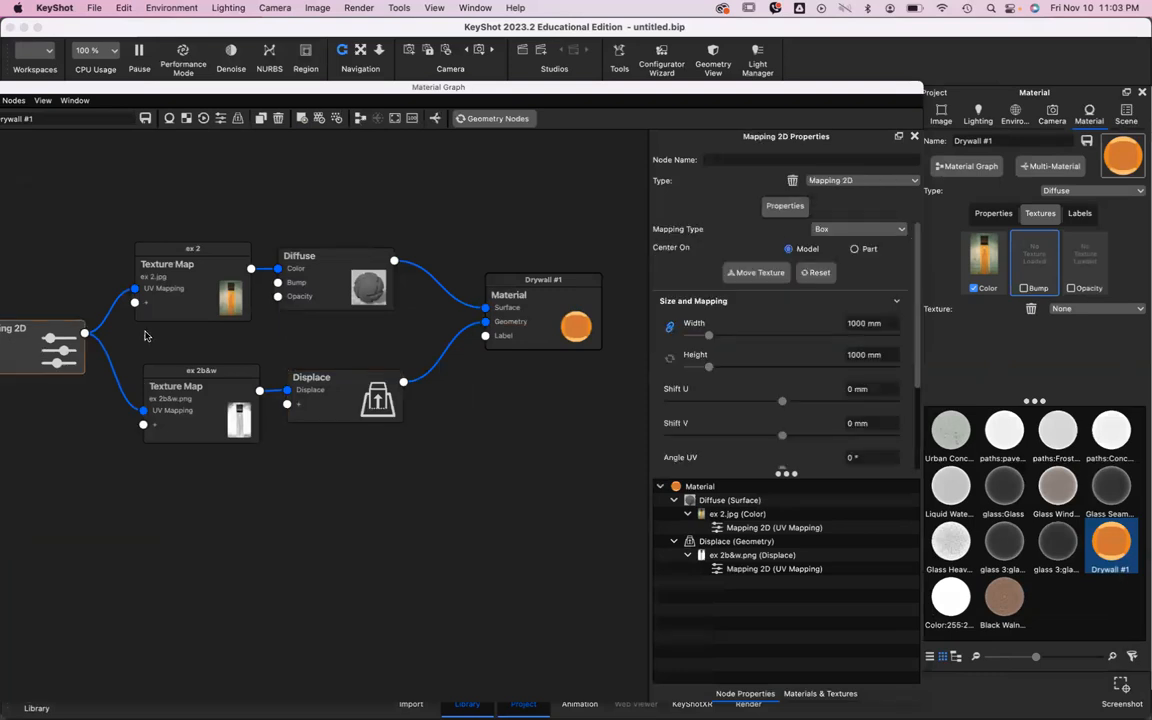
left_click(194, 275)
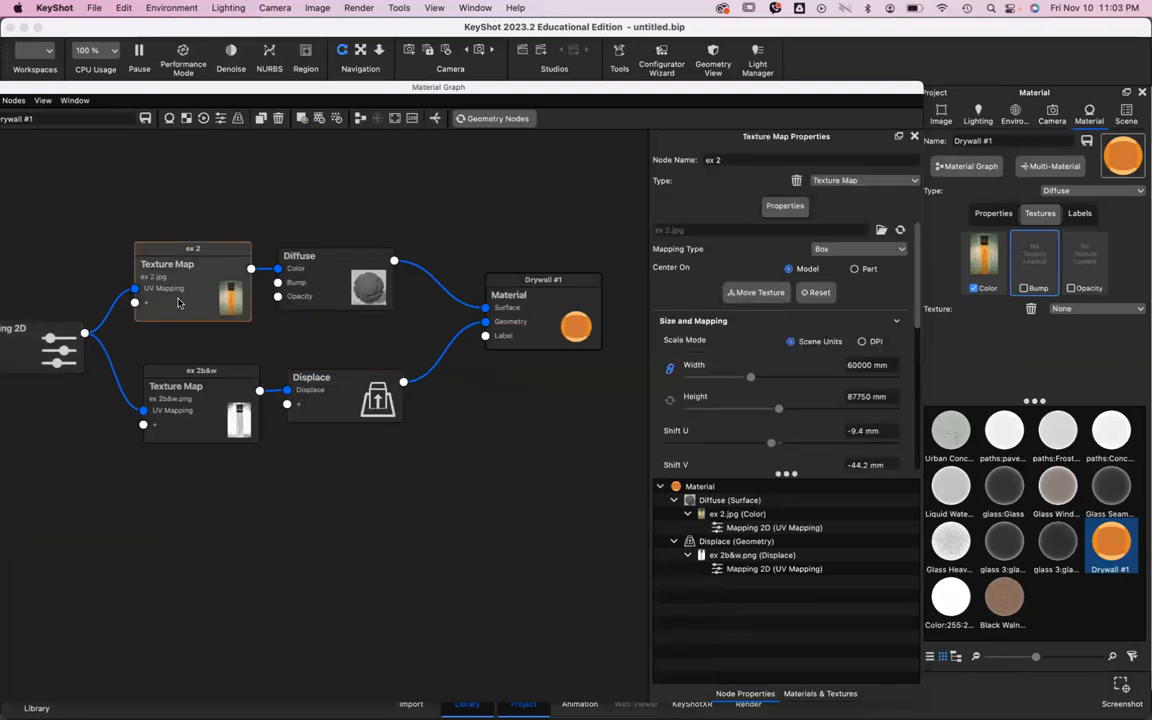
left_click(850, 183)
left_click(847, 250)
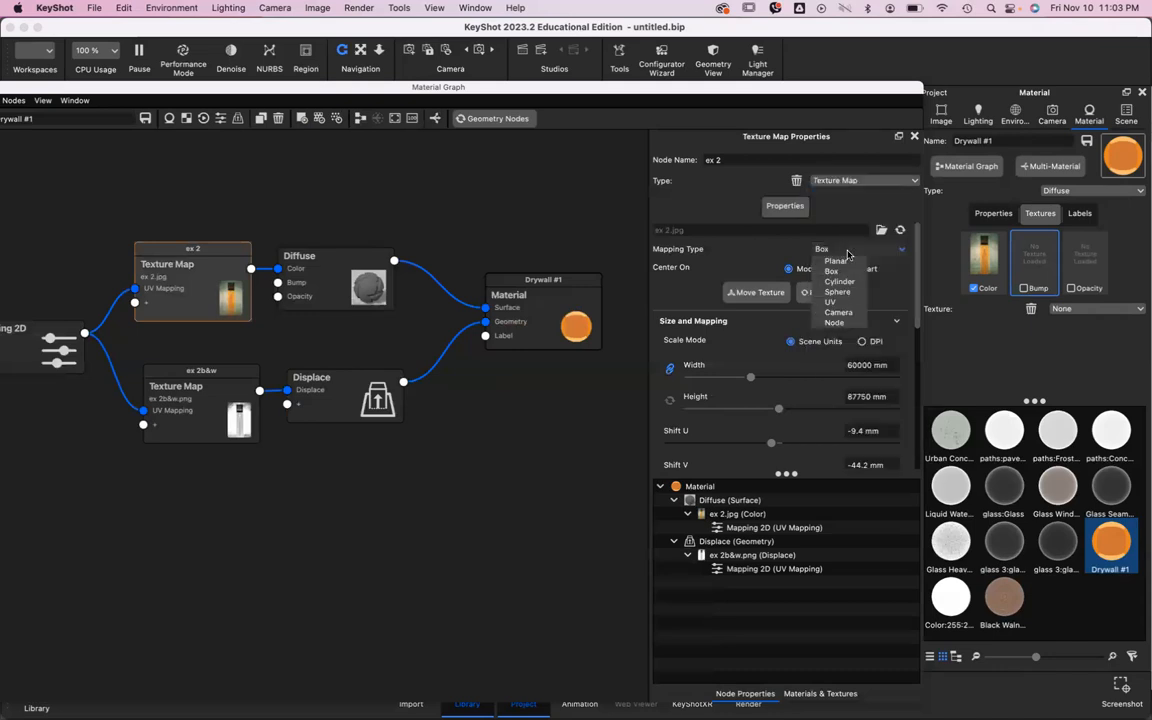
left_click(834, 323)
left_click(223, 403)
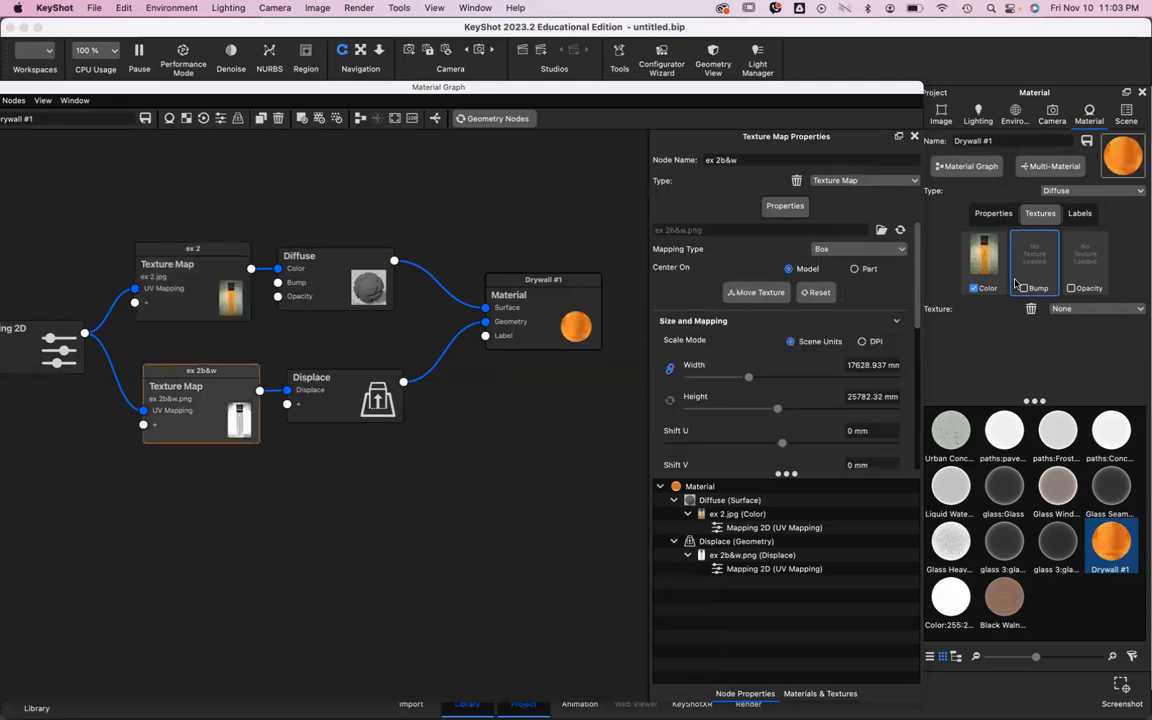
left_click(875, 253)
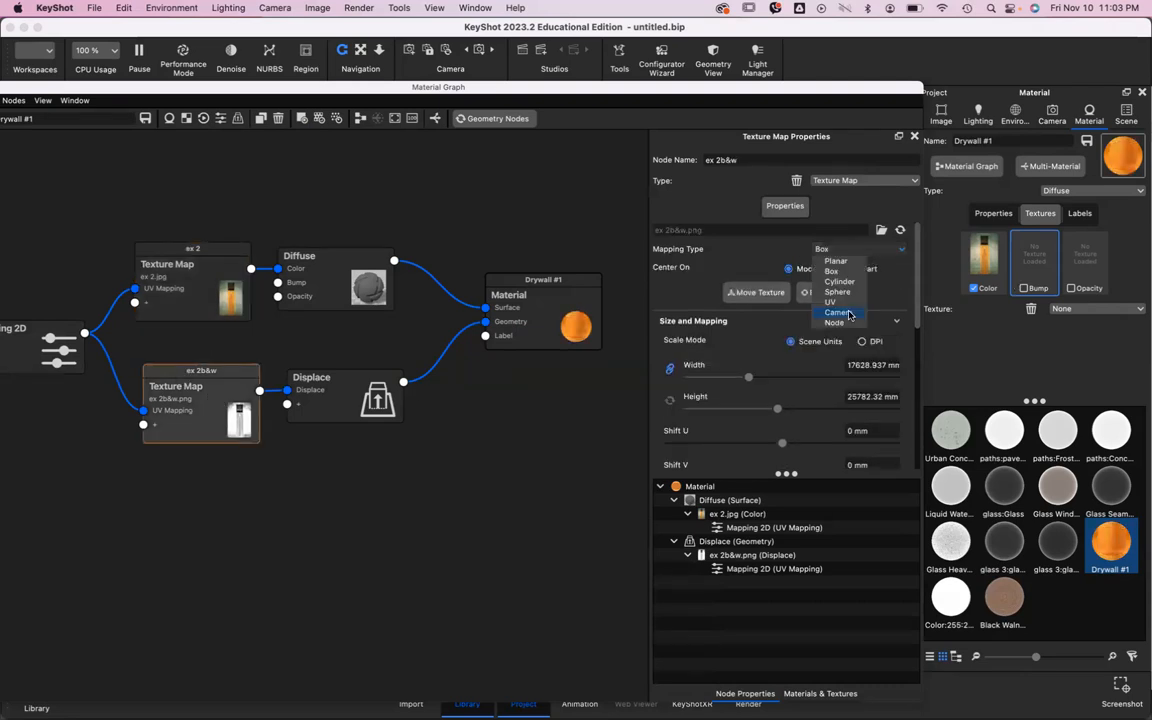
left_click(834, 323)
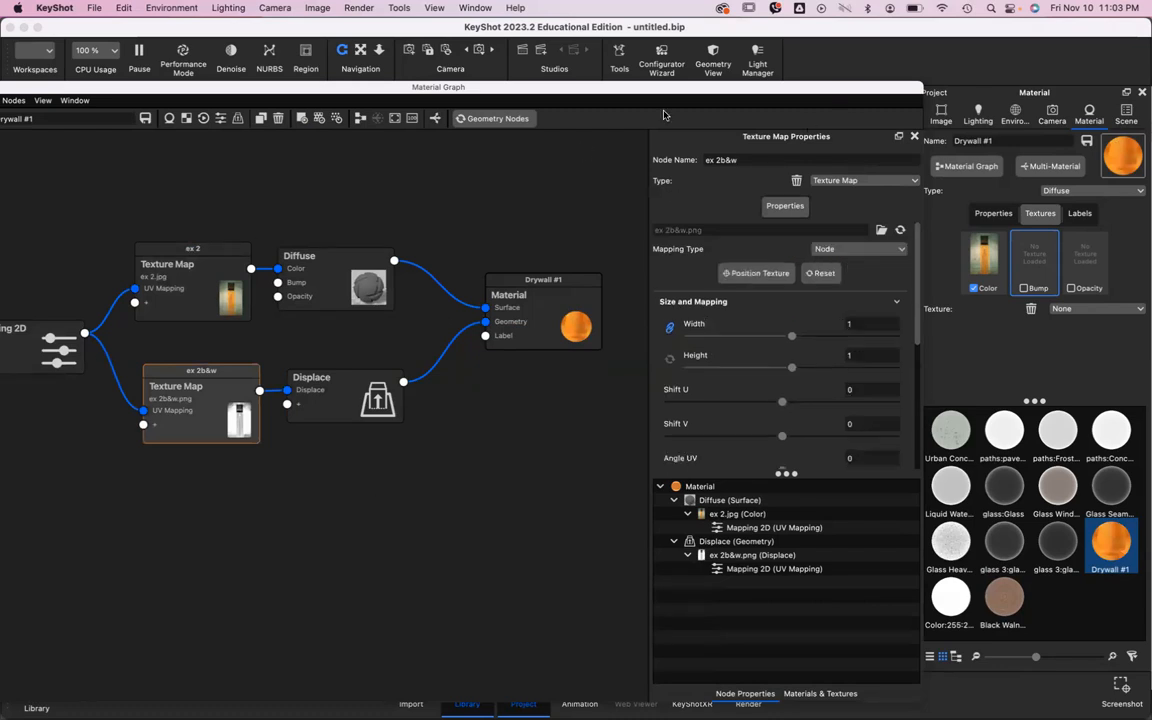
Step: Enlarge the shared Mapping 2D node's linked width and height to 30100 mm, with the Material Graph window moved off the model
left_click(276, 75)
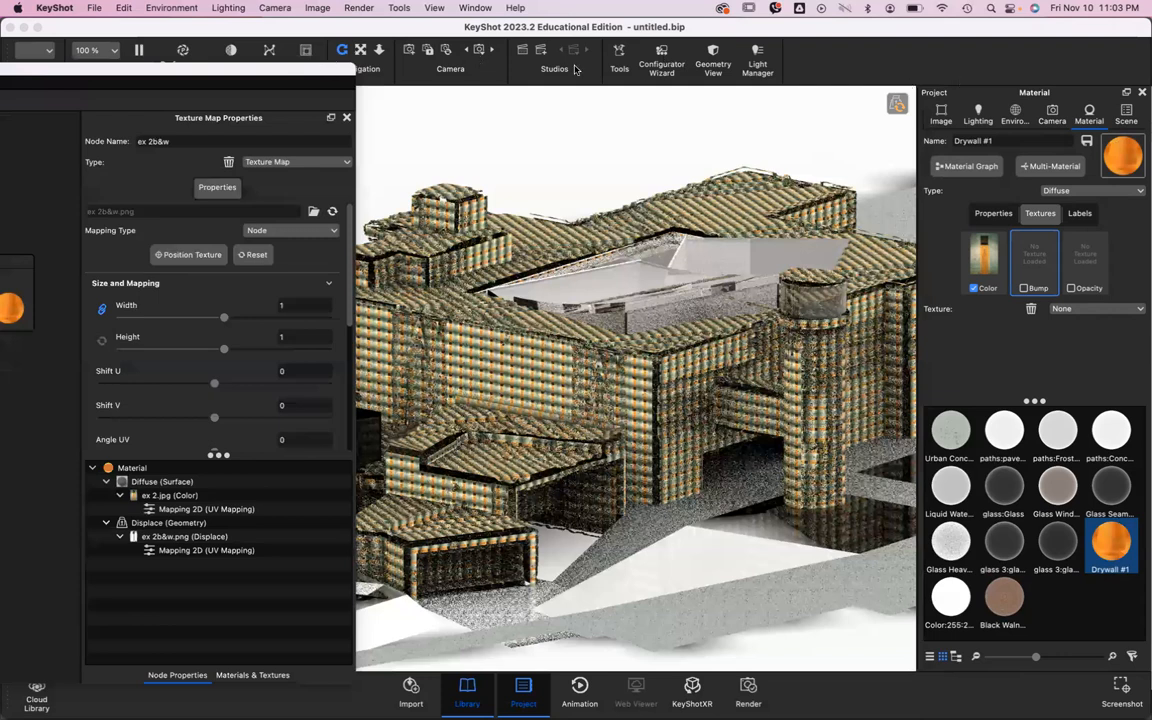
left_click(175, 357)
left_click_drag(779, 113, 147, 64)
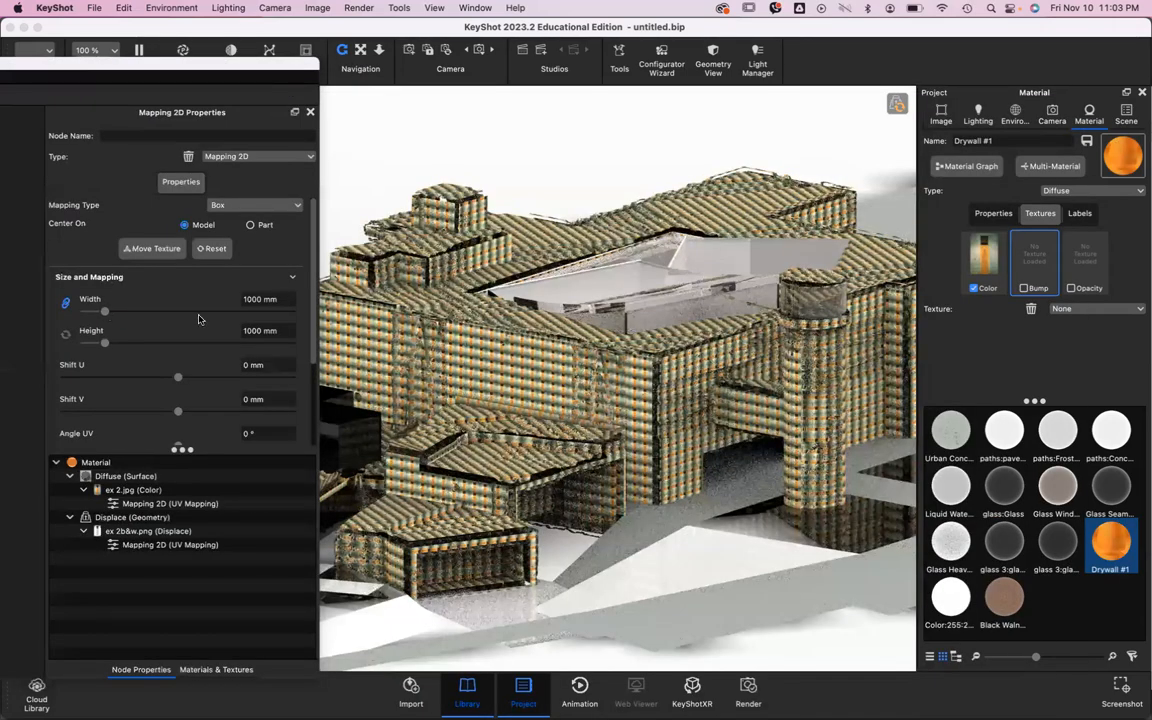
left_click_drag(241, 319, 313, 320)
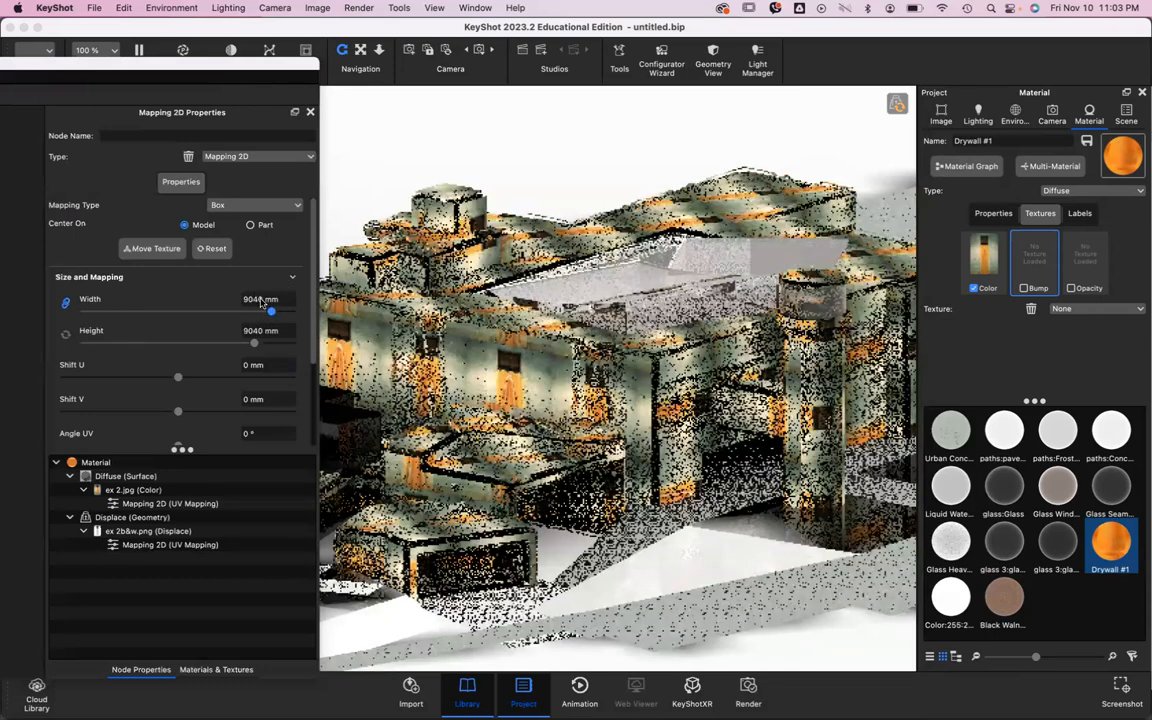
left_click(260, 314)
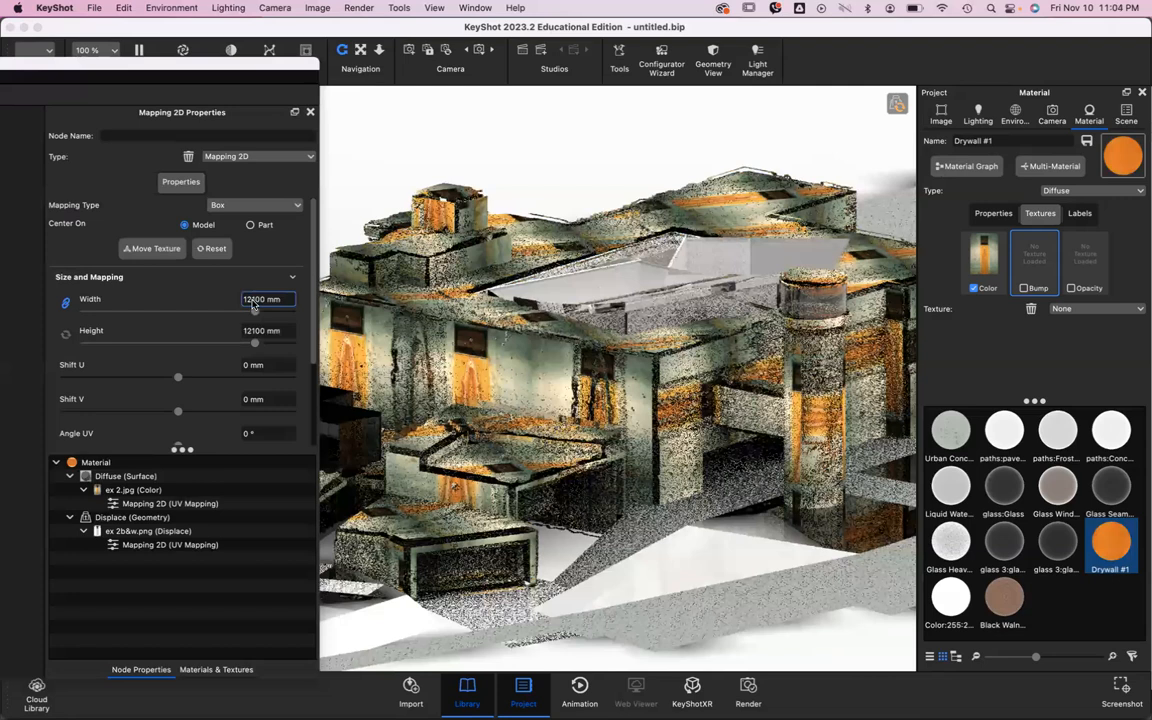
key("BackSpace")
key("BackSpace")
type("20")
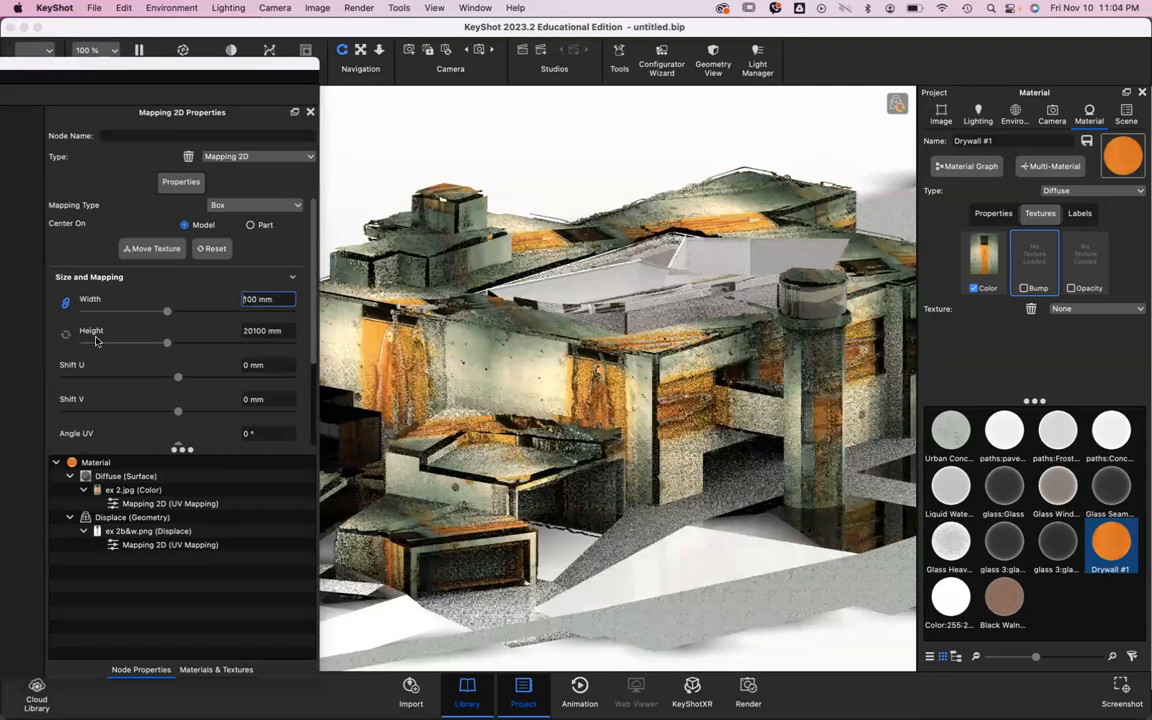
type("30")
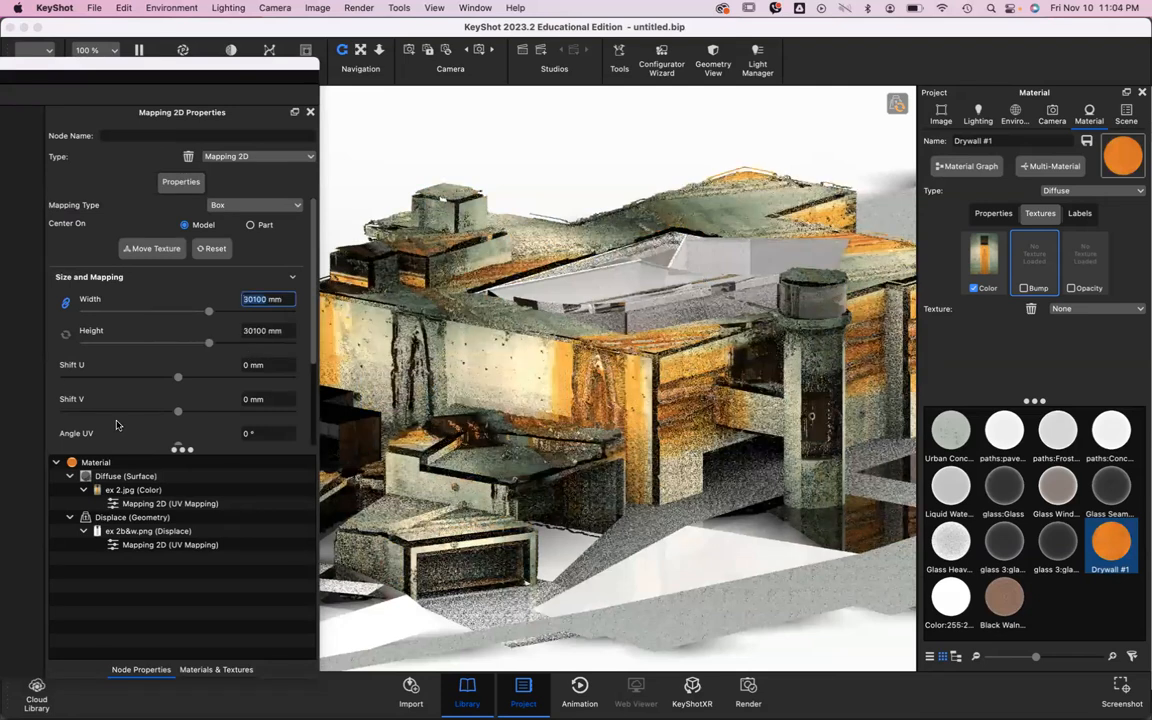
Step: Rotate and shift the Mapping 2D texture on the model so the orange streaks run vertically at the building's front corner
left_click(157, 250)
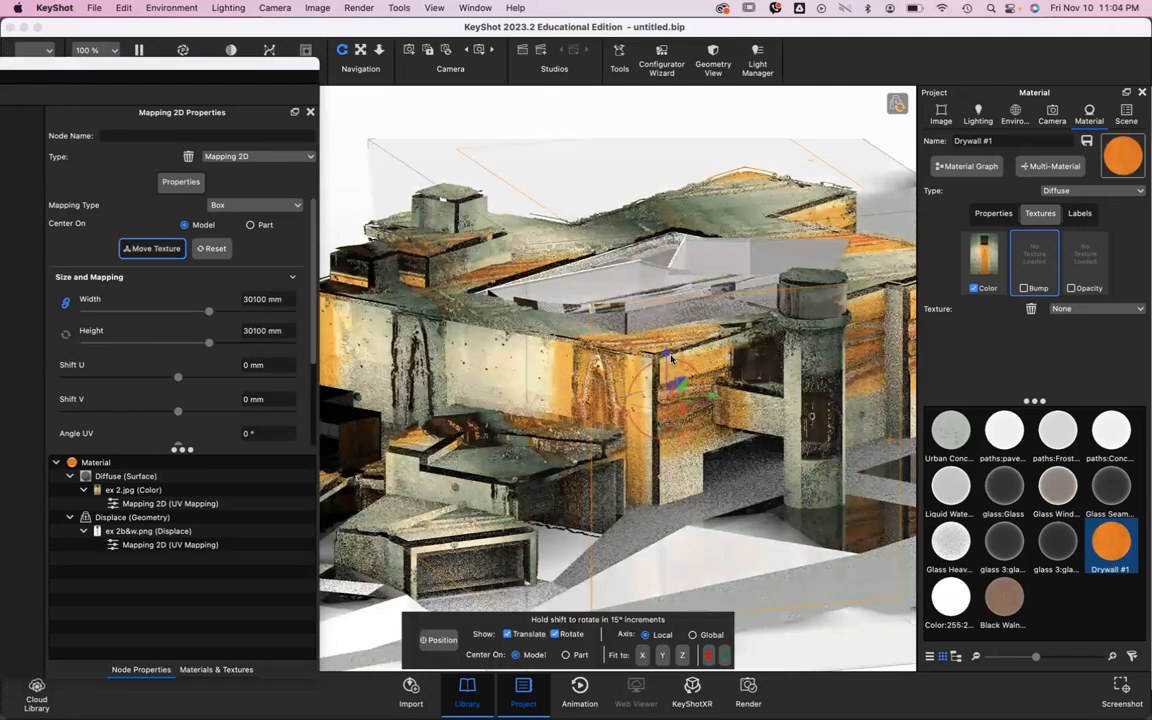
left_click(601, 368)
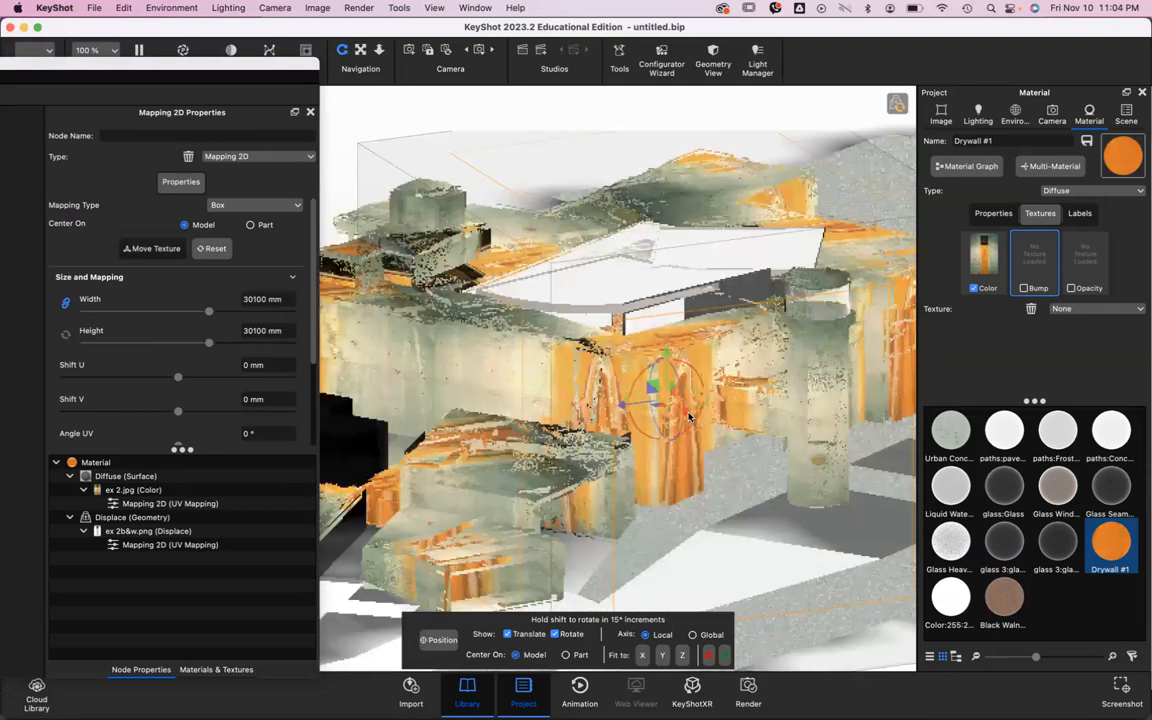
left_click_drag(705, 429, 711, 433)
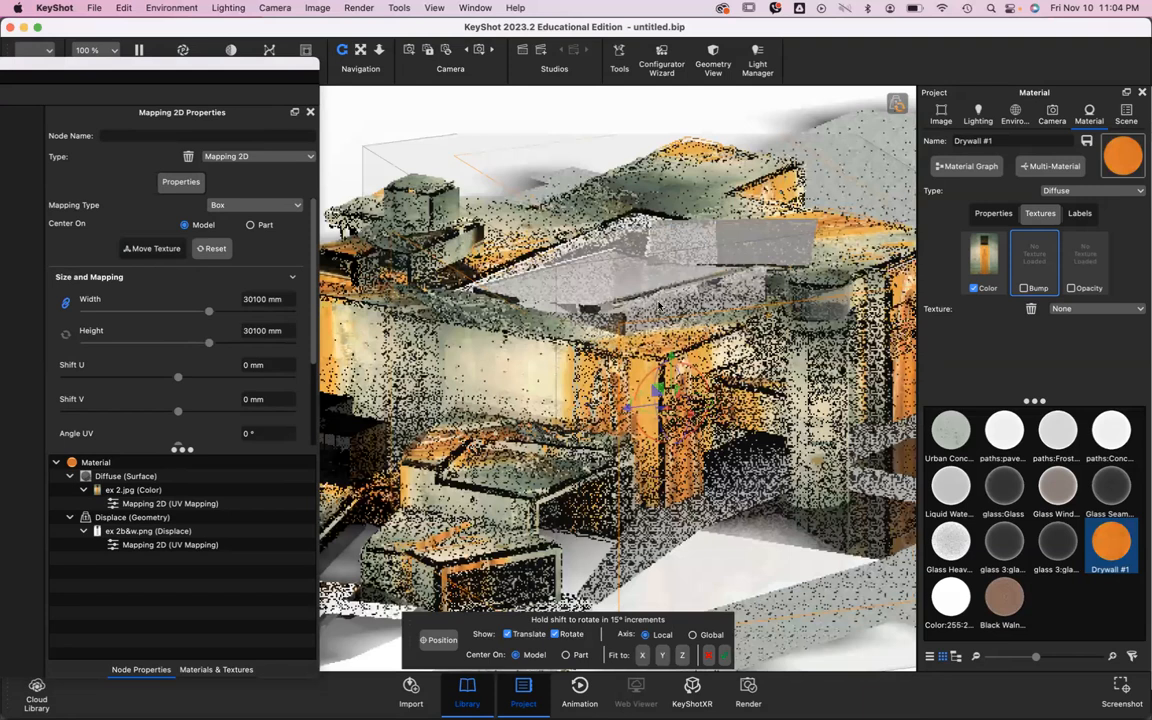
mouse_move(674, 358)
left_mouse_down()
mouse_move(682, 338)
mouse_move(676, 368)
left_mouse_up()
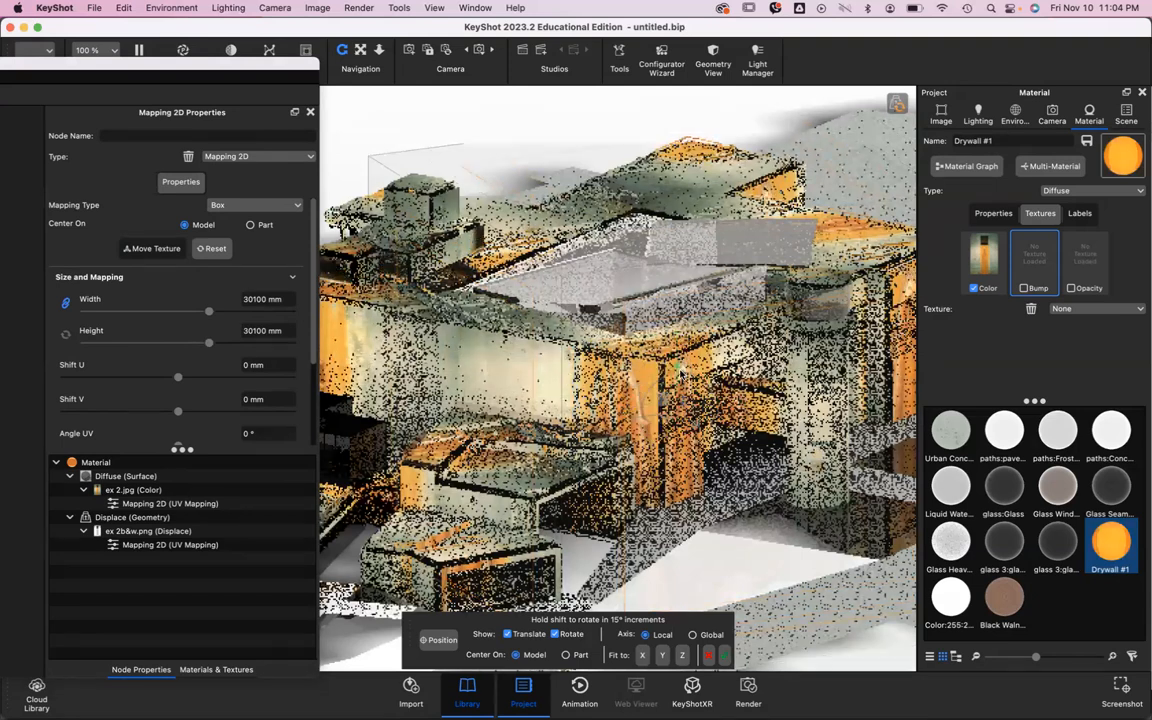
left_click(165, 253)
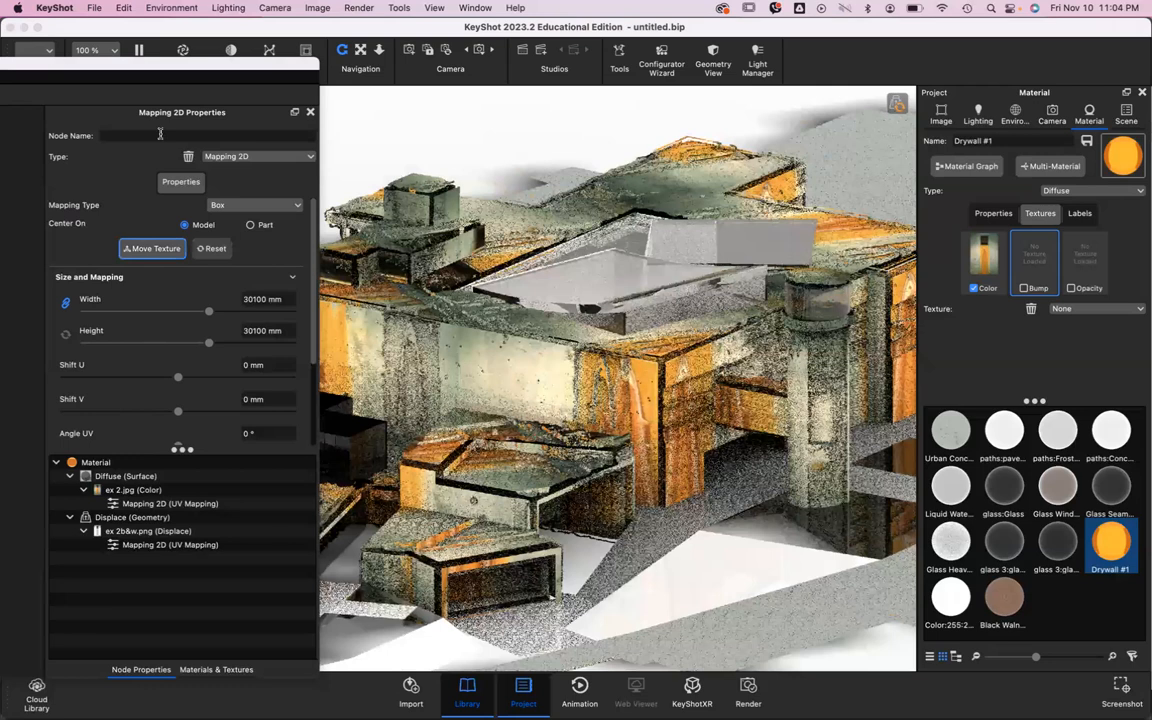
Step: Select the Displace node and execute its geometry node with the adjusted mapping, keeping the model in view
left_click_drag(154, 66, 766, 87)
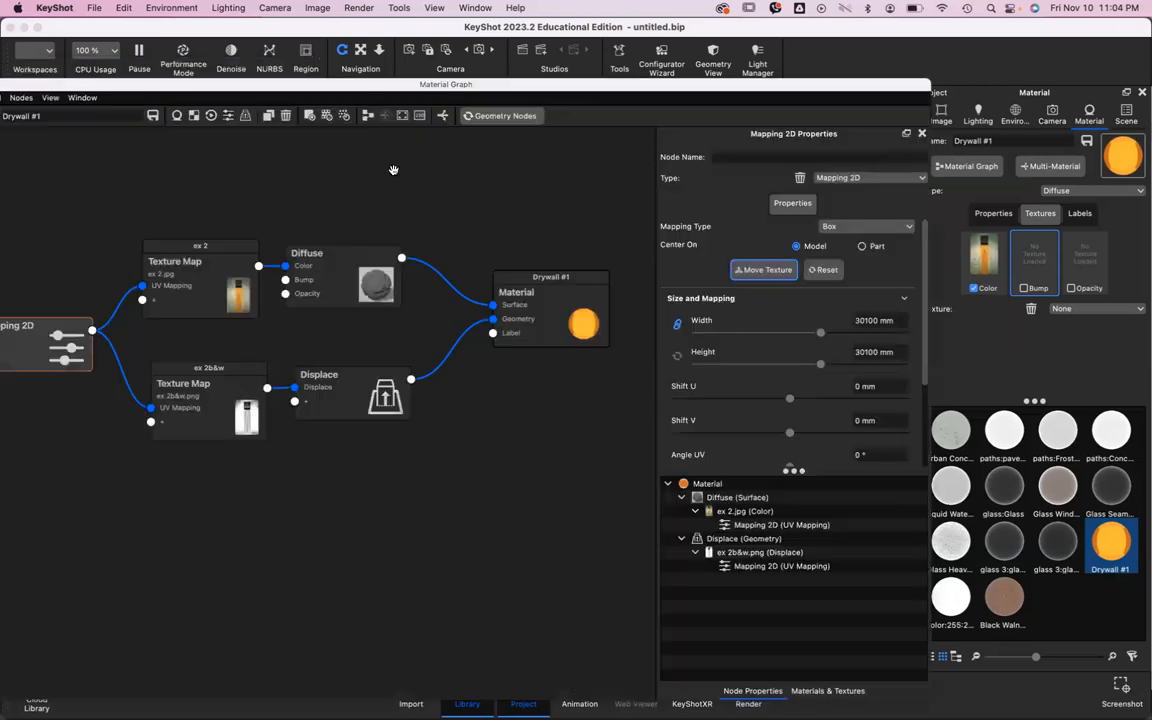
left_click(370, 386)
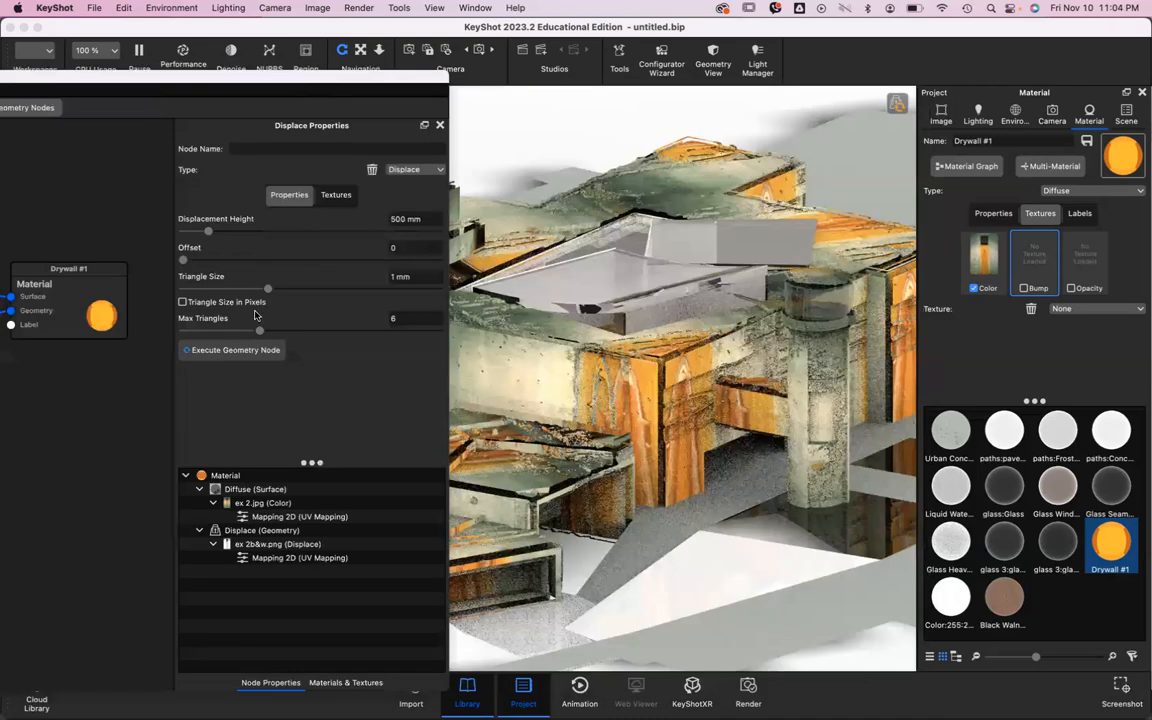
left_click(244, 350)
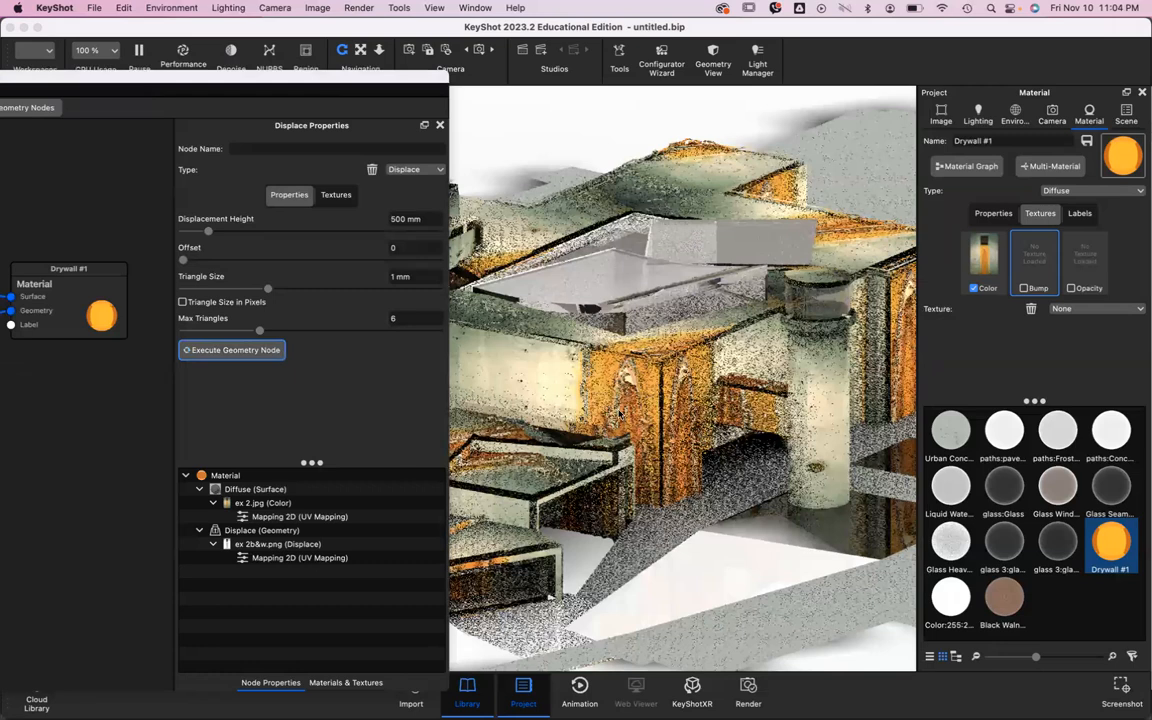
Step: Inspect the displaced front corner, set the Displace node's Displacement Height to 470 mm and close the Material Graph
scroll(620, 415, "down", 2)
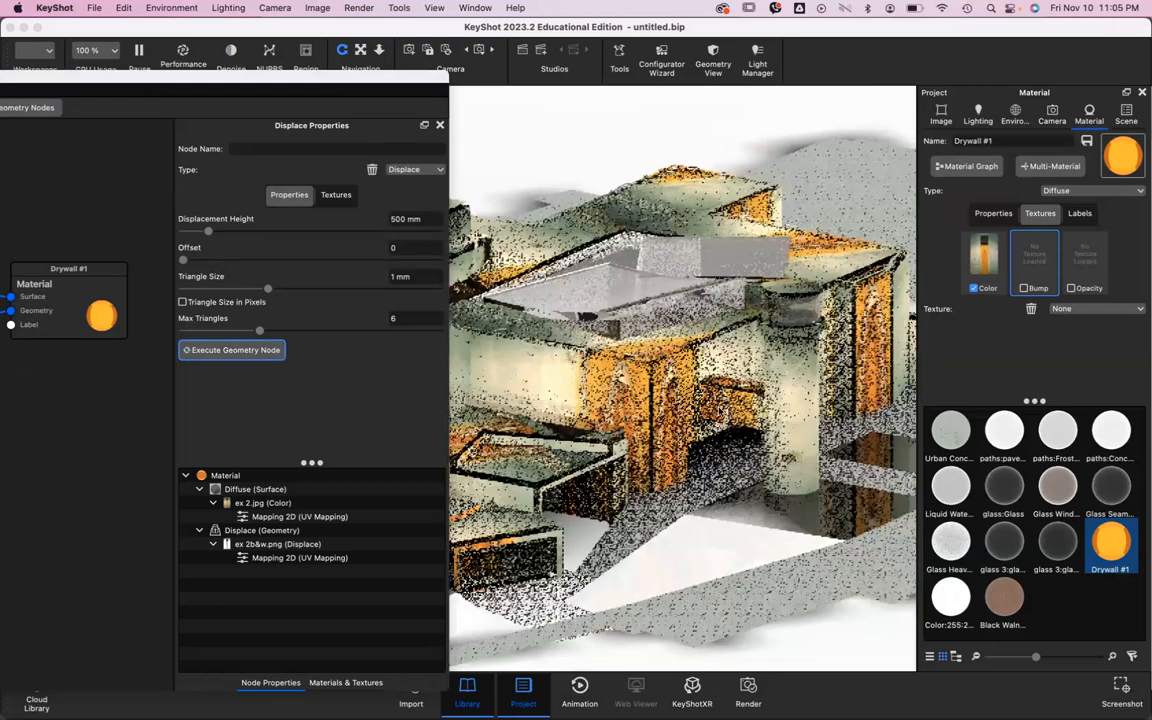
left_click_drag(804, 482, 611, 481)
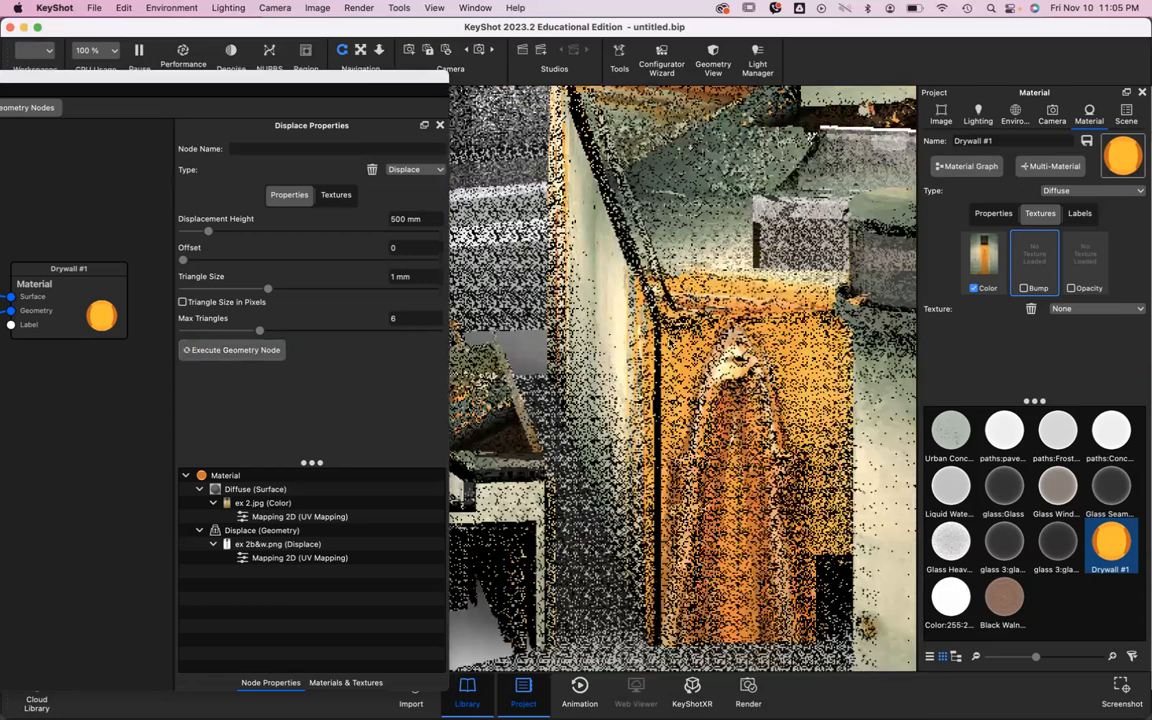
scroll(620, 300, "up", 5)
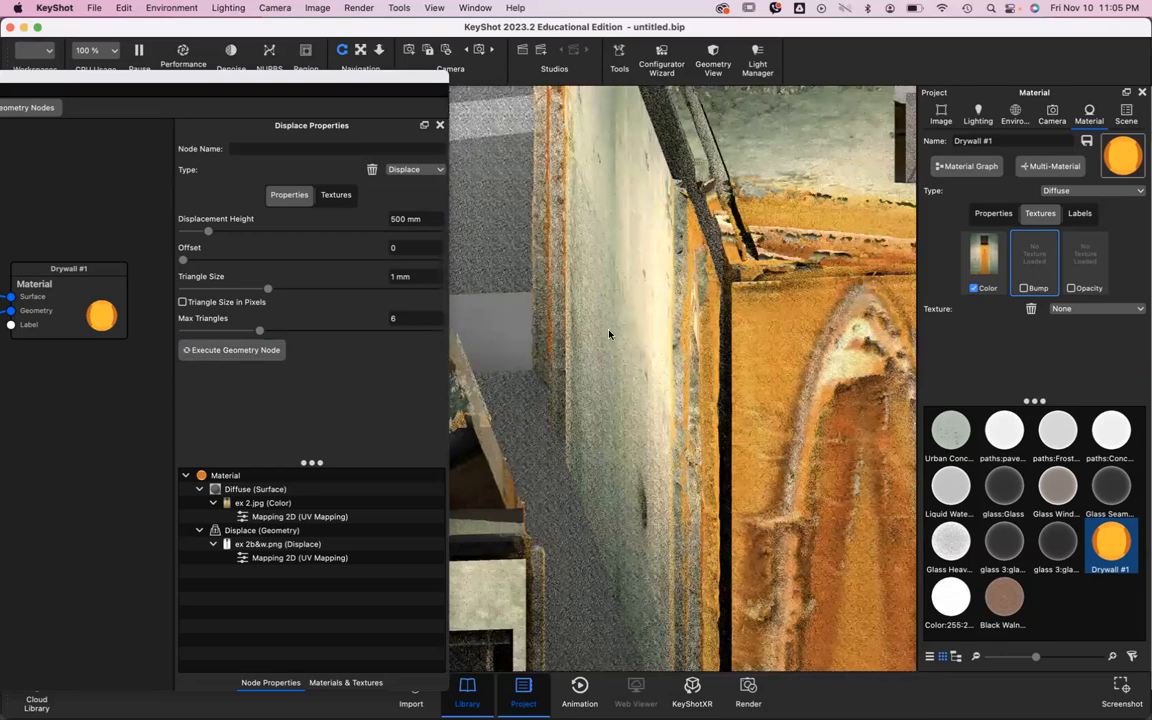
left_click_drag(676, 282, 601, 306)
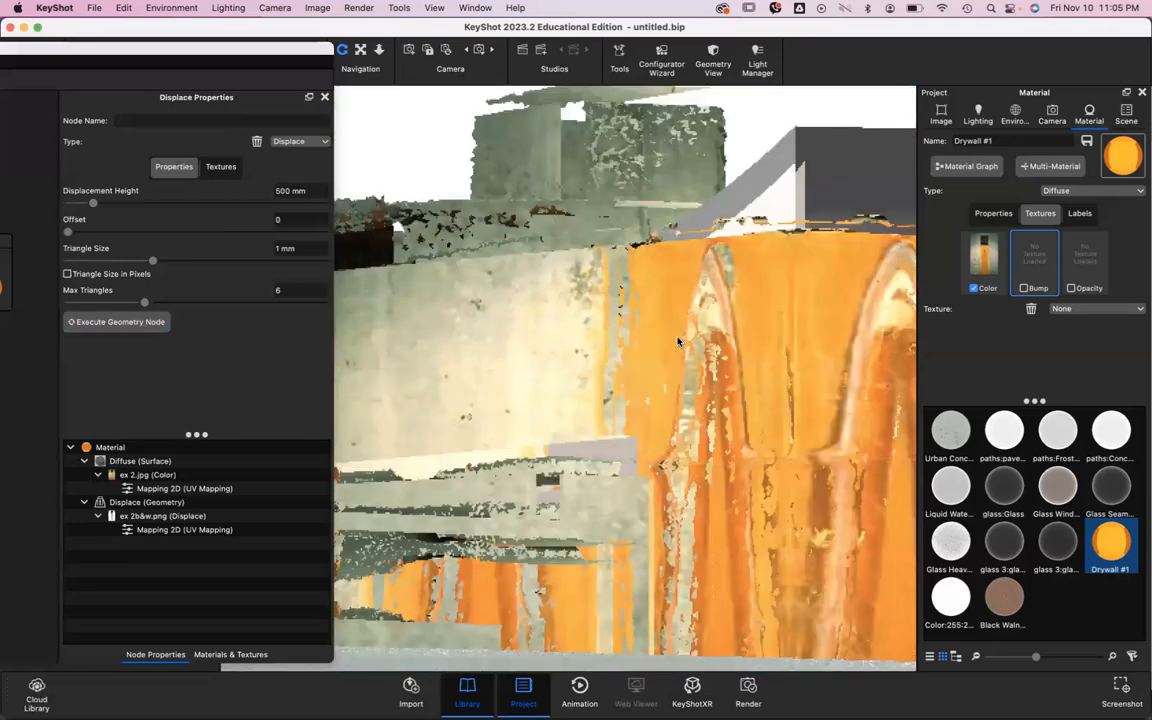
left_click_drag(718, 395, 782, 407)
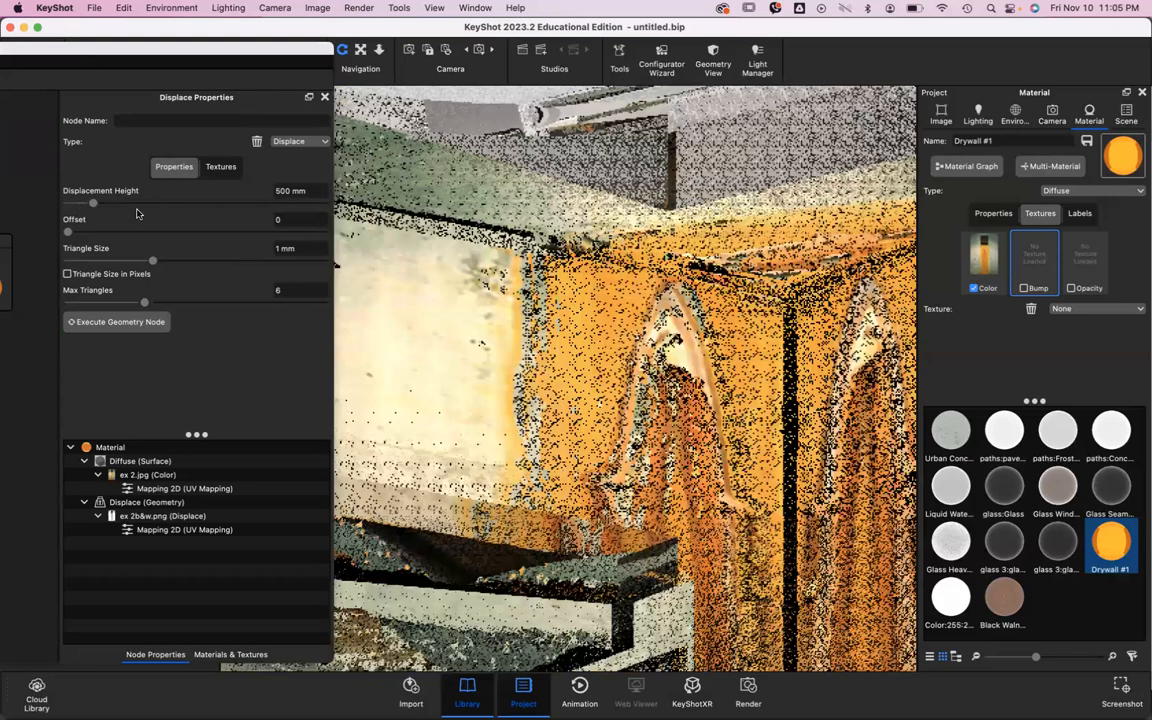
left_click_drag(93, 203, 146, 203)
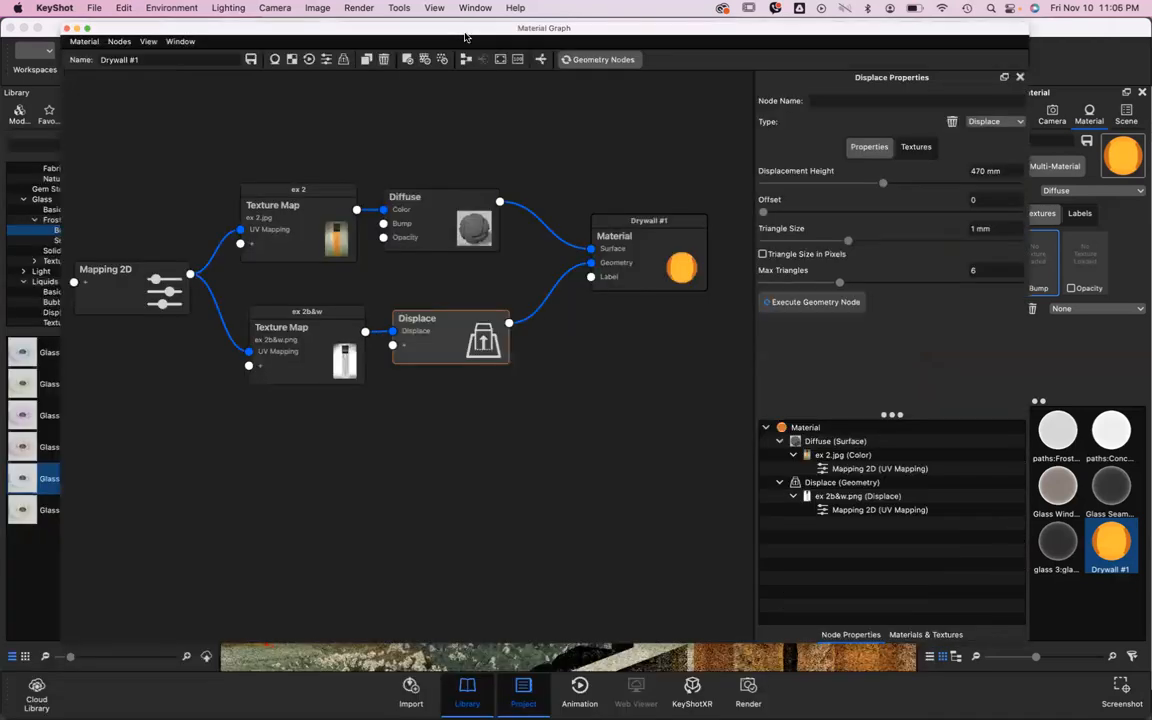
left_click(66, 29)
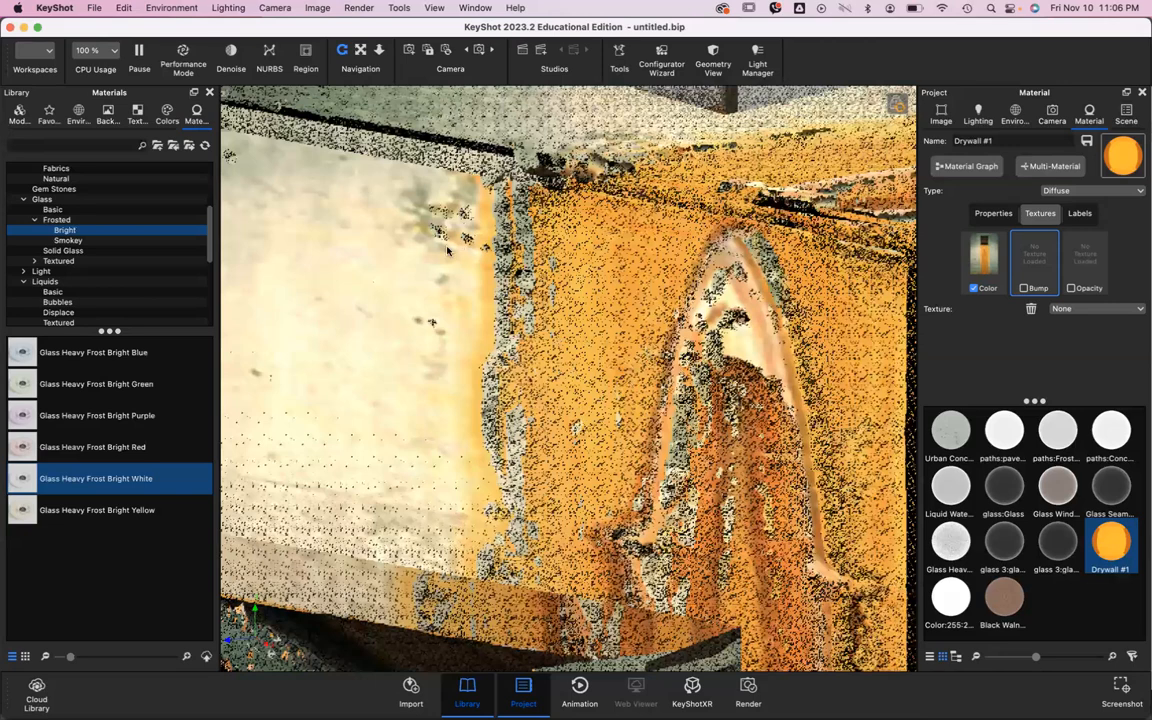
Step: Import 230904_WUXI _renderLIGHT.3dm into the current scene with Import Cameras turned off
scroll(470, 262, "down", 10)
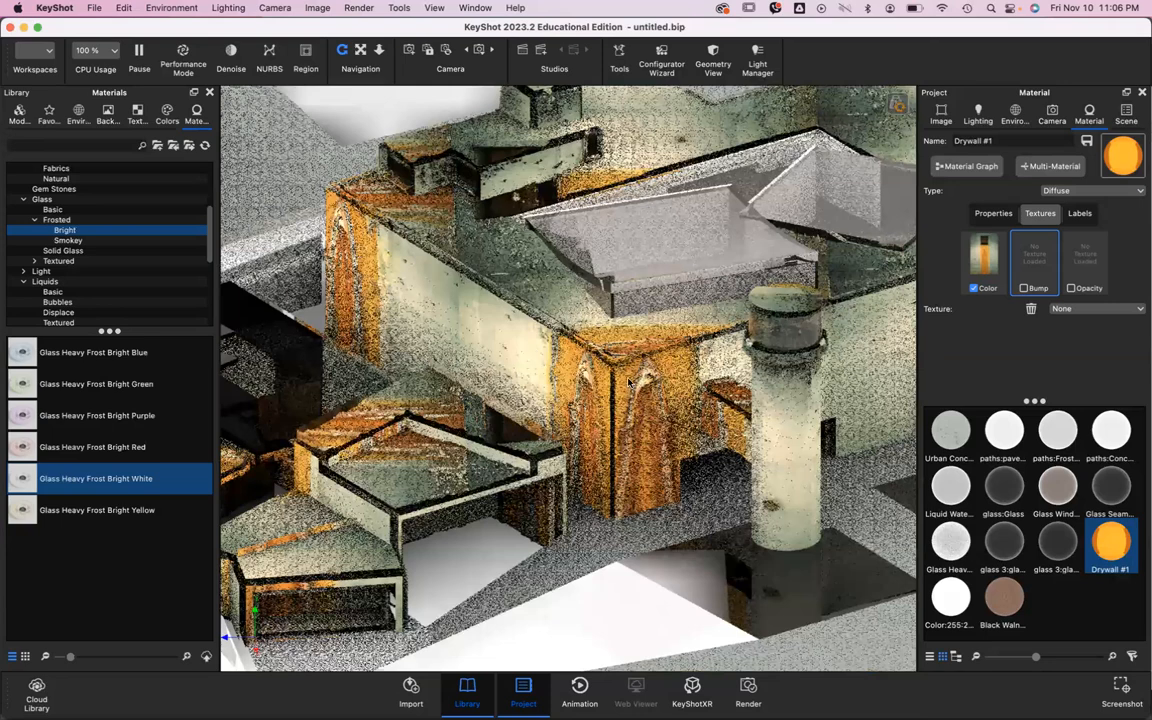
scroll(628, 383, "down", 5)
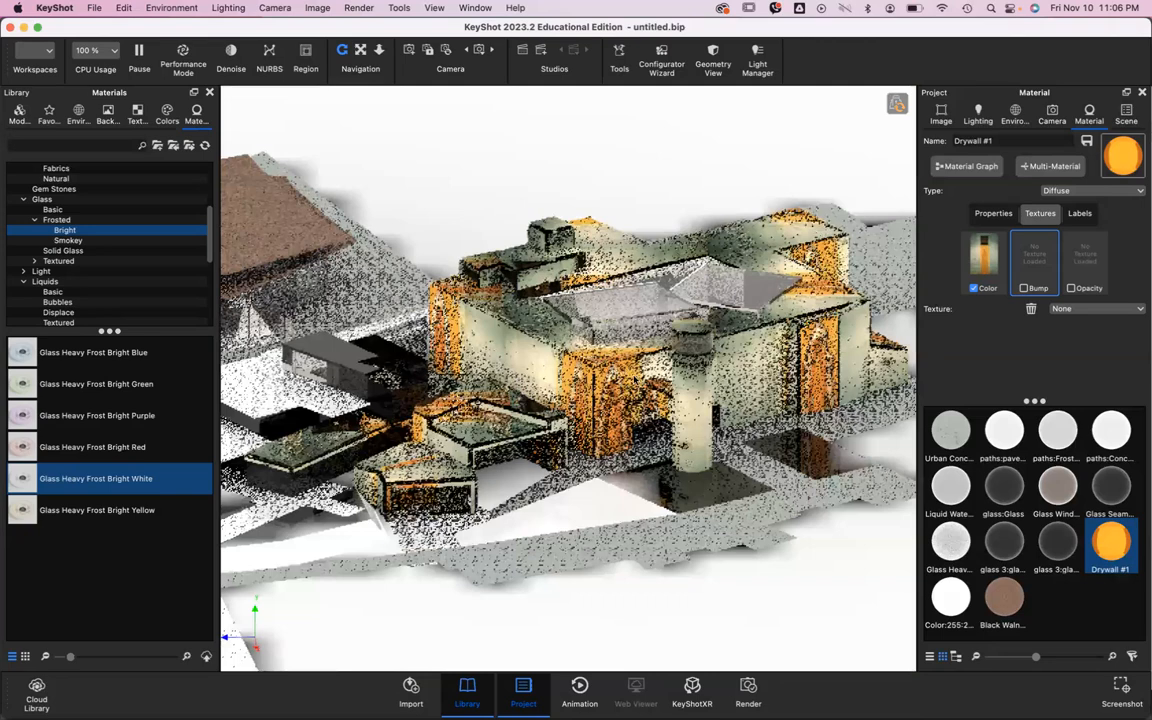
scroll(608, 372, "up", 5)
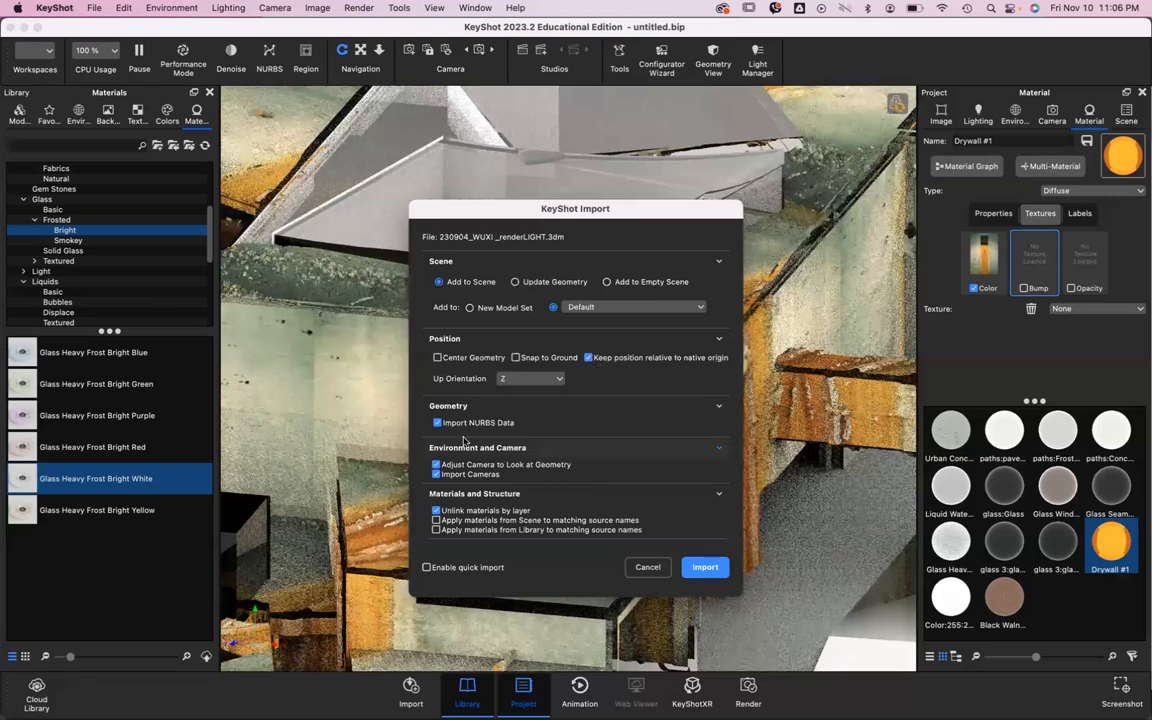
left_click(470, 474)
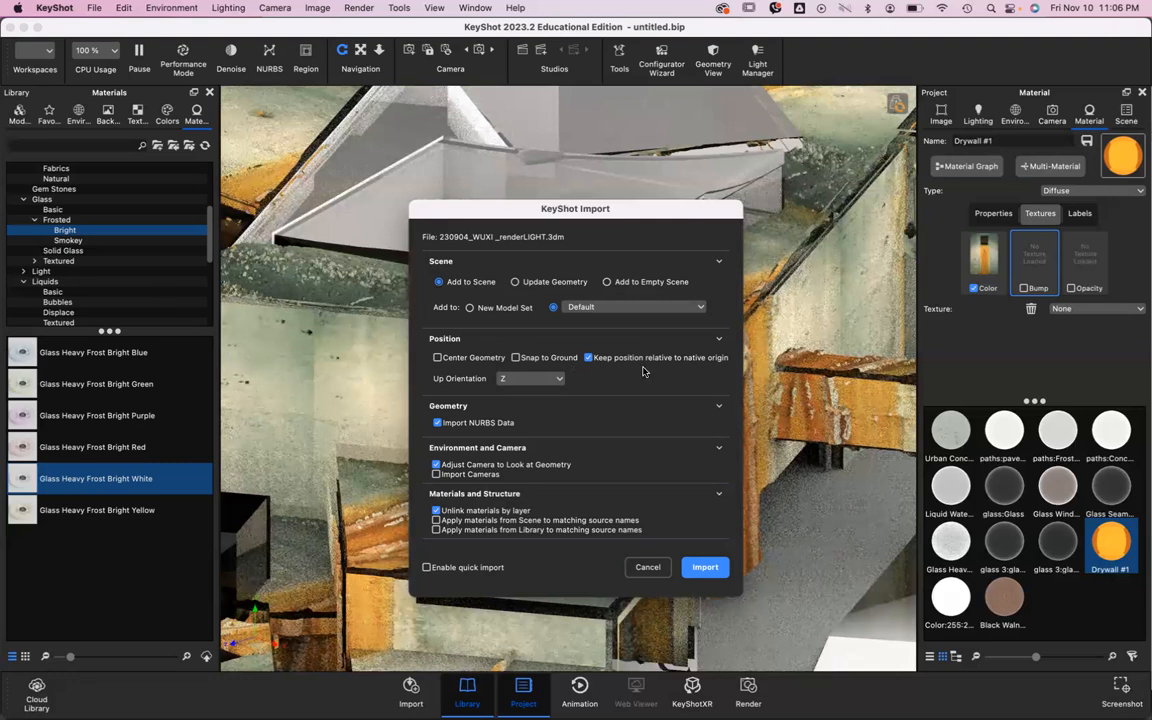
key("Return")
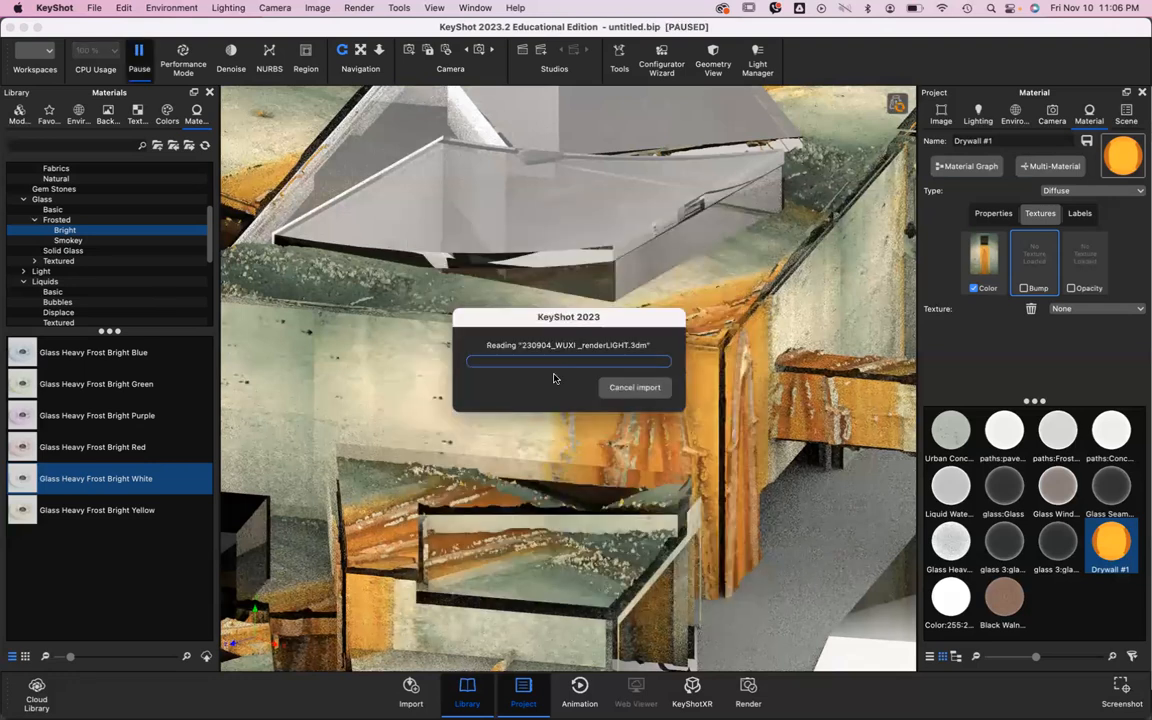
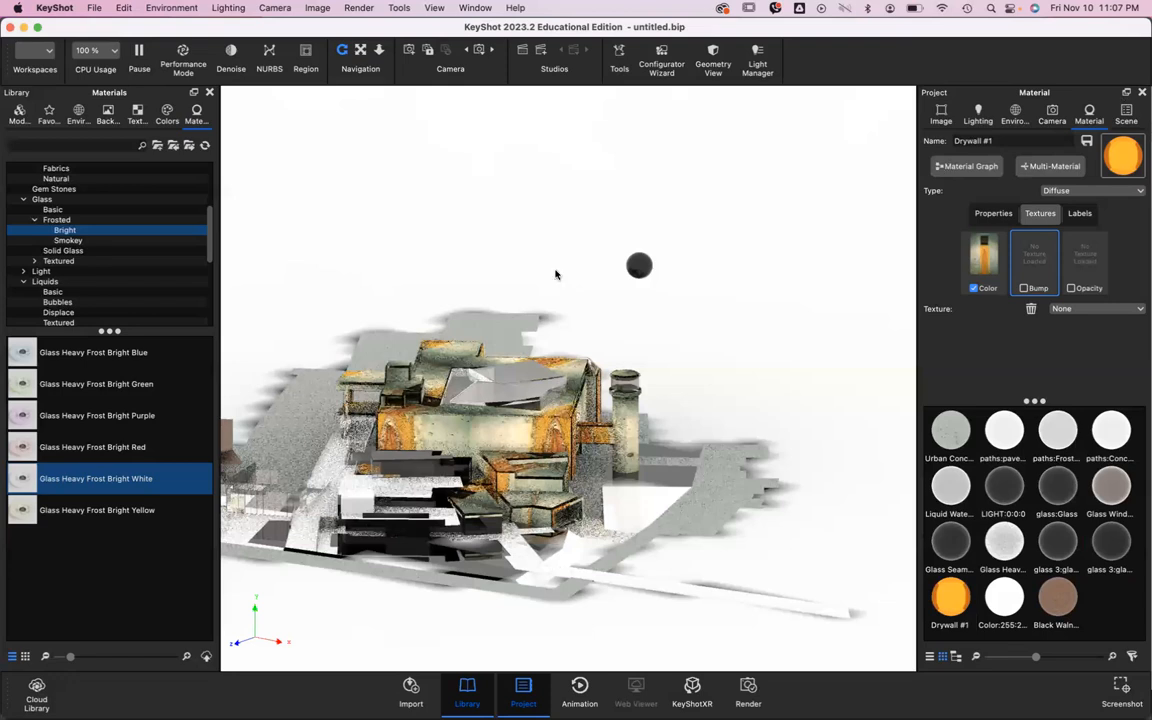
Step: Select the imported LIGHT sphere part above the building, show its position settings and start the Move Tool on it
left_click(1126, 112)
left_click(1089, 112)
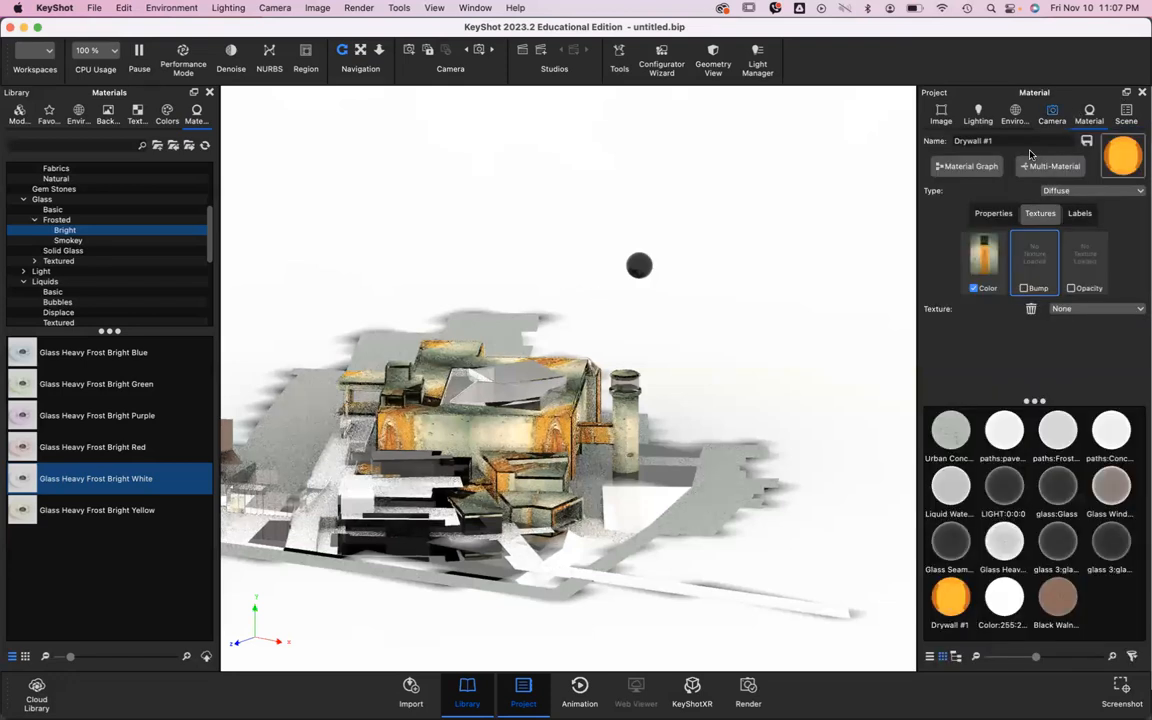
double_click(646, 266)
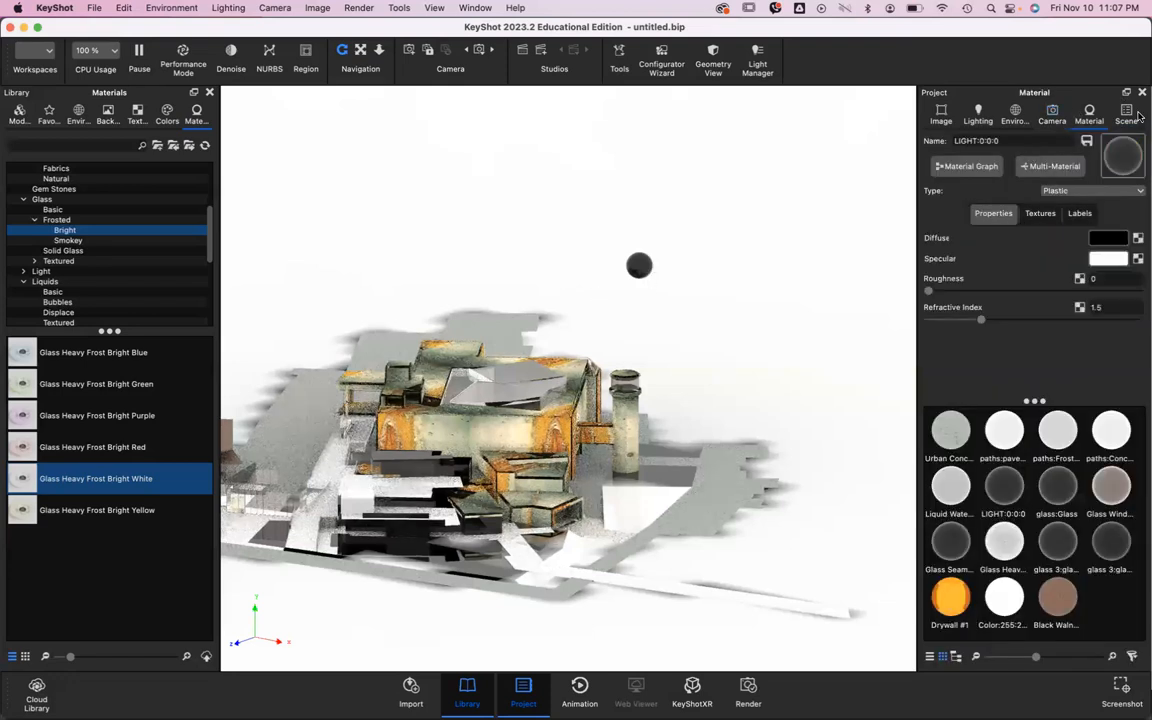
left_click(1127, 113)
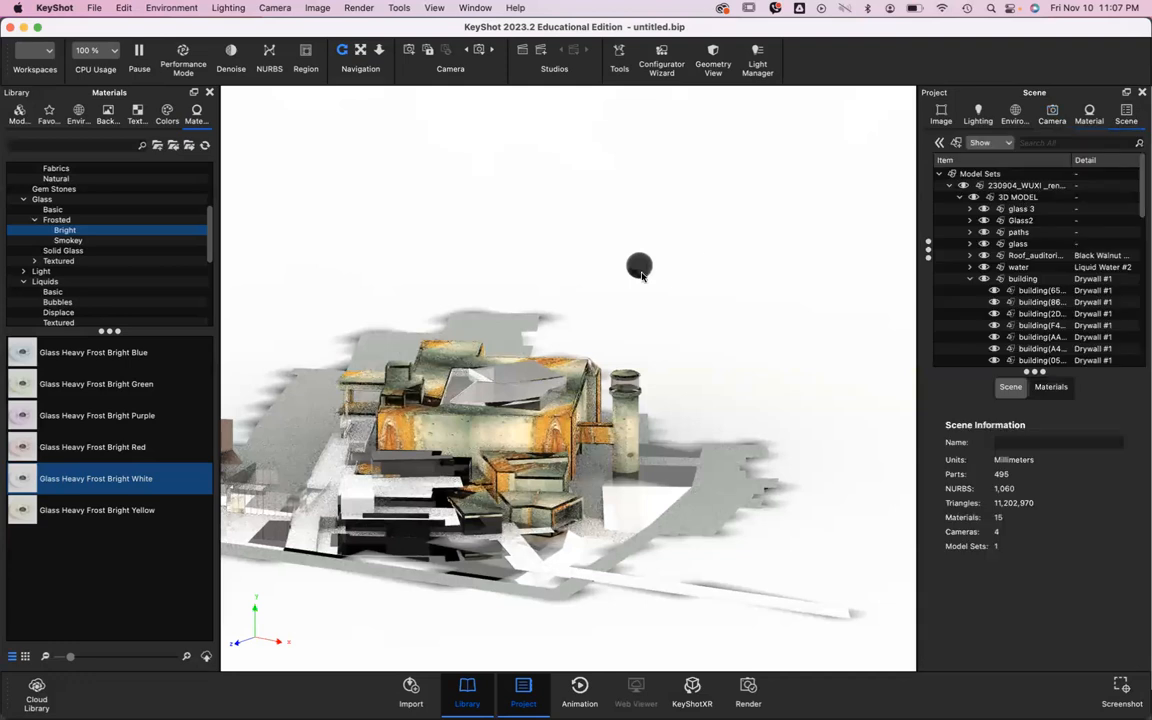
left_click(643, 273)
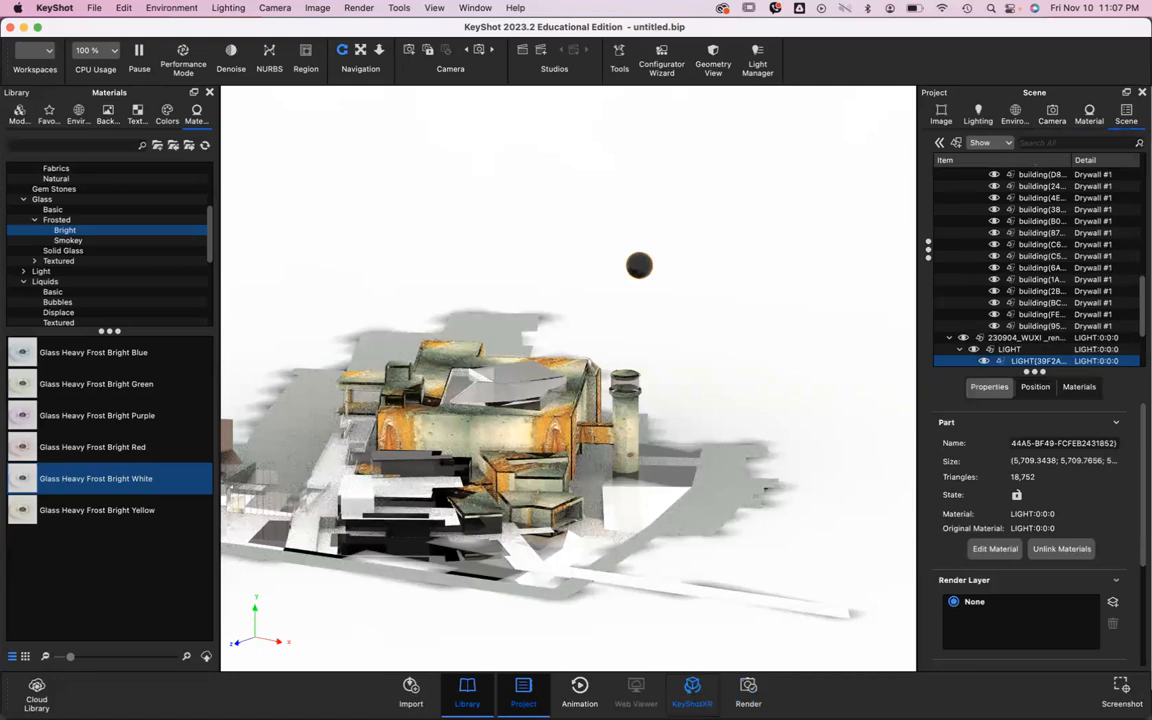
left_click(1033, 387)
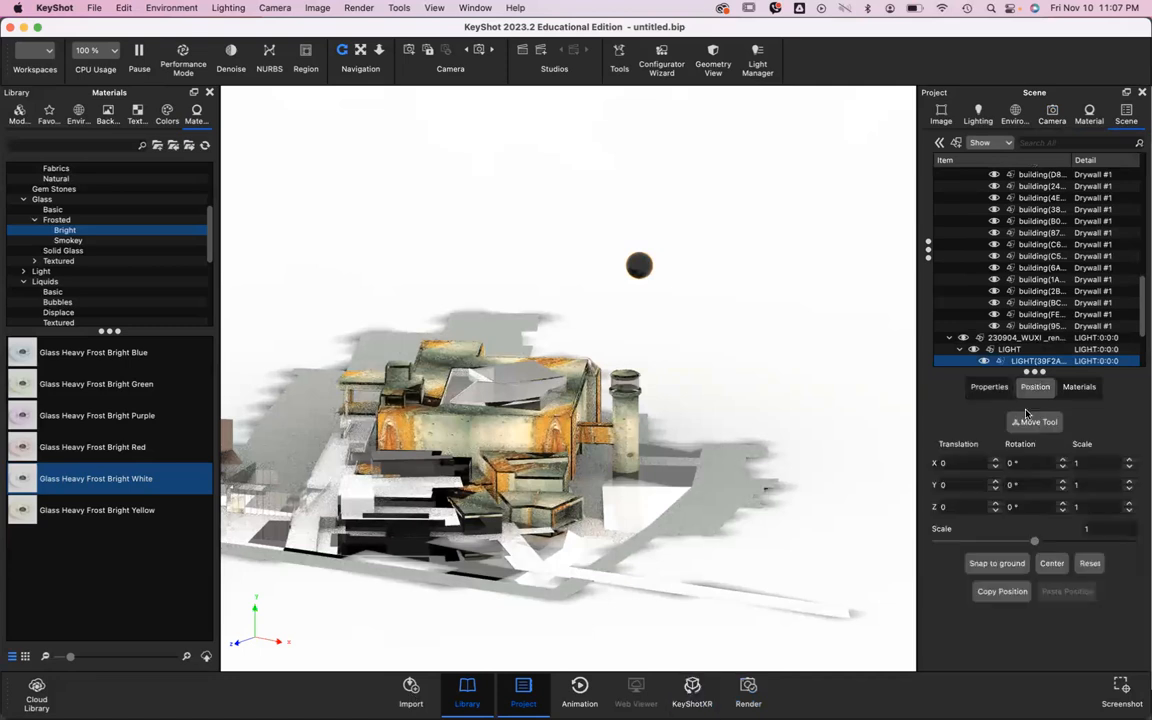
left_click(1030, 421)
left_click(1030, 421)
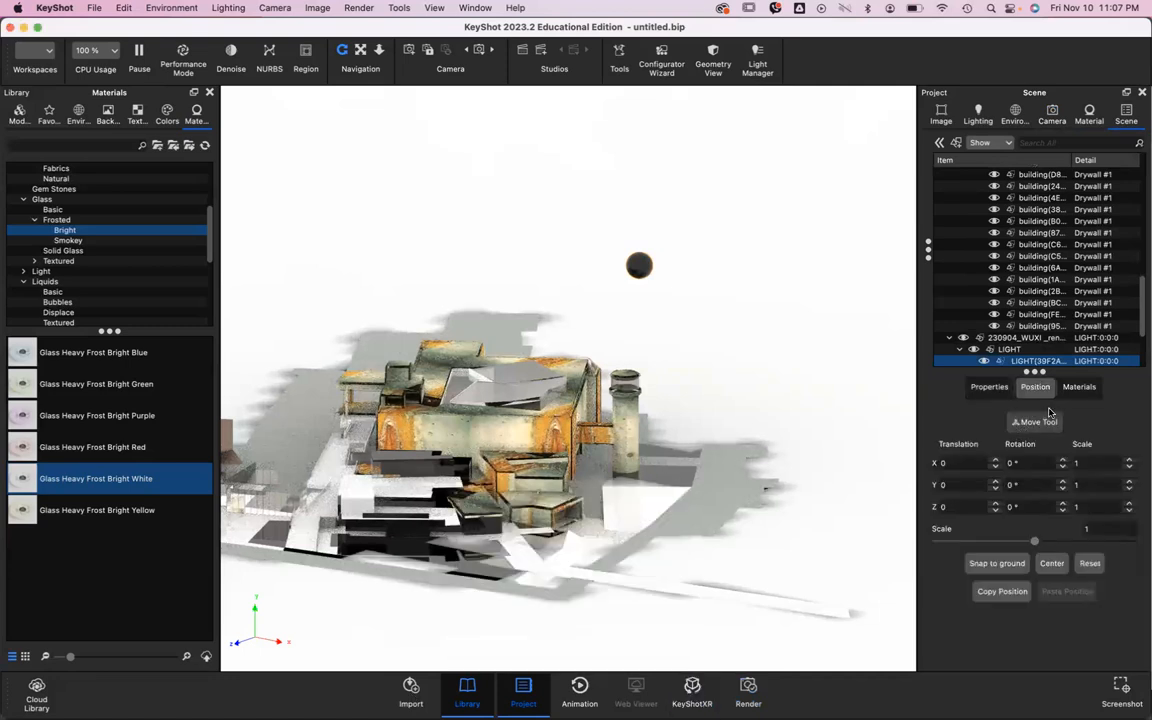
left_click(1033, 421)
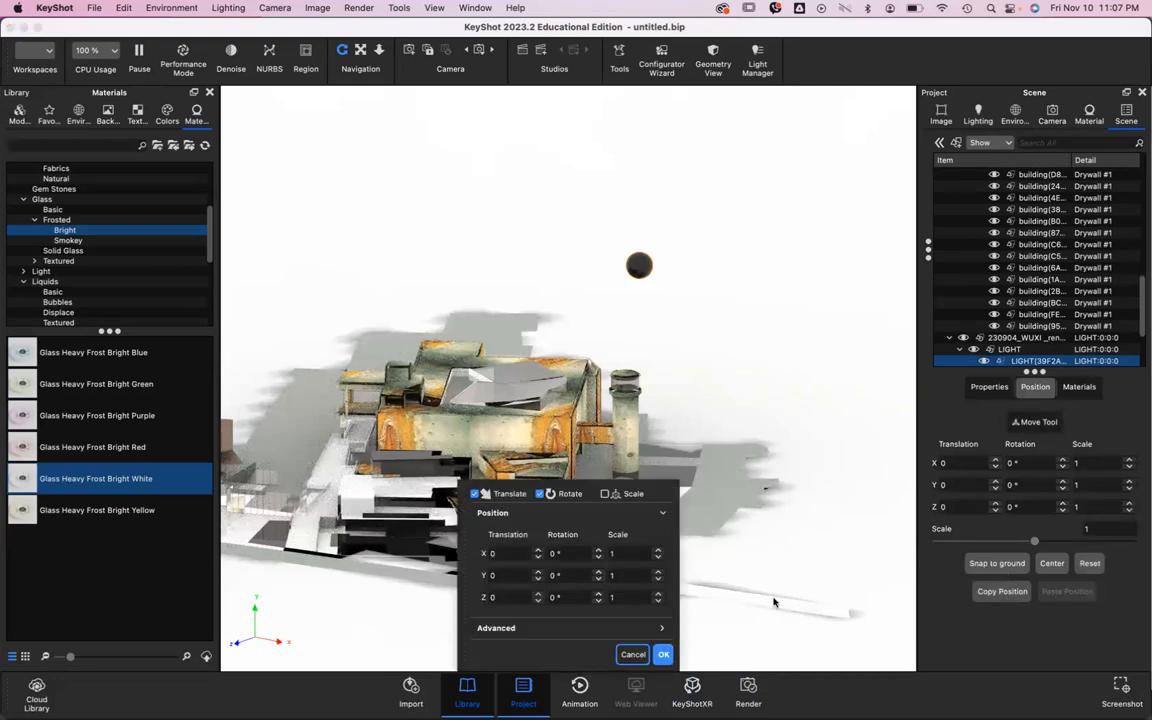
Step: Scale the light sphere uniformly to 1.02 and accept the transformation
left_click(1068, 542)
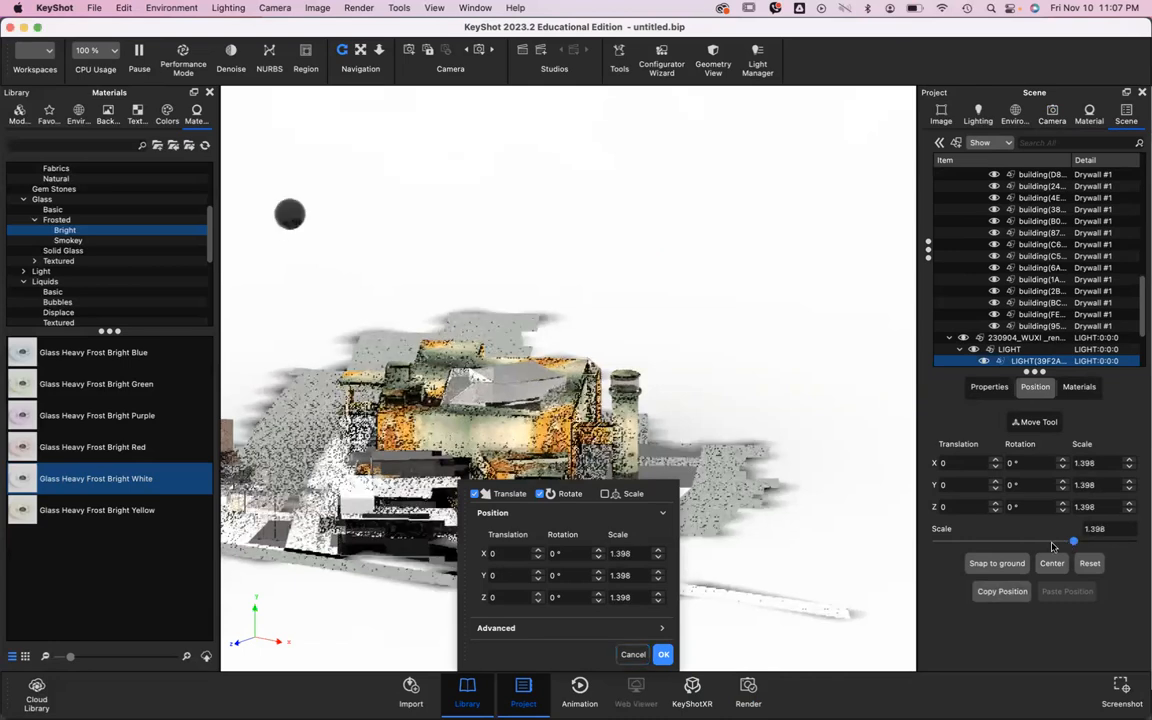
left_click(1034, 544)
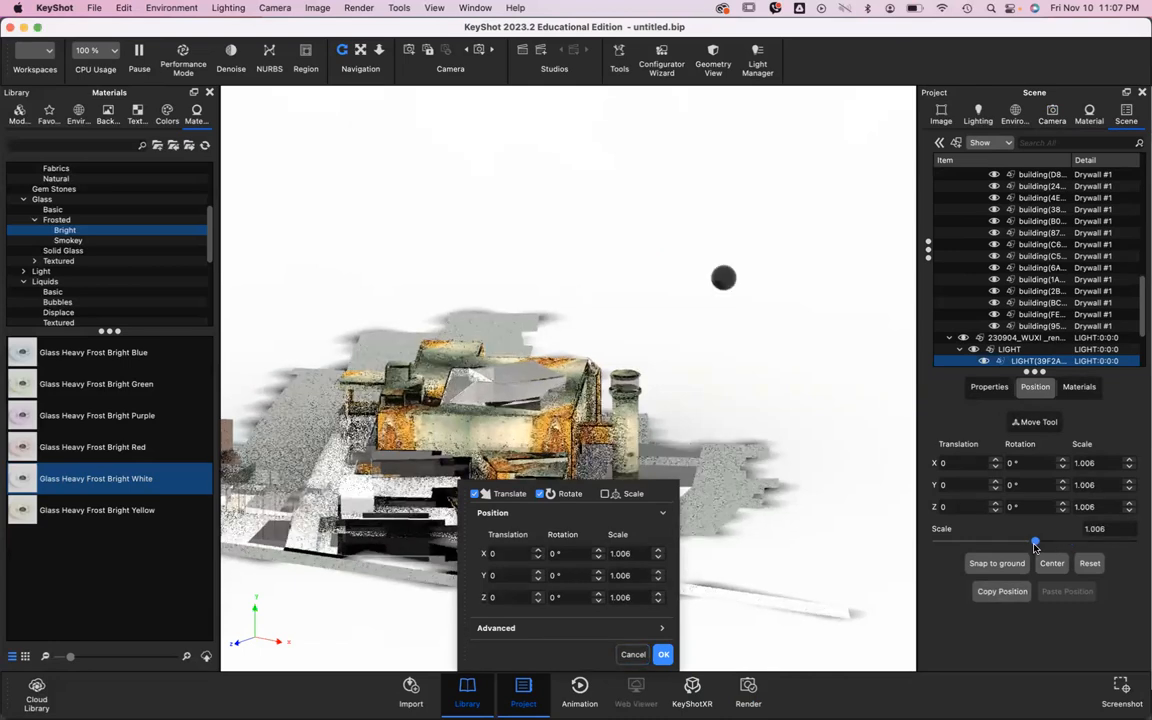
left_click(597, 259)
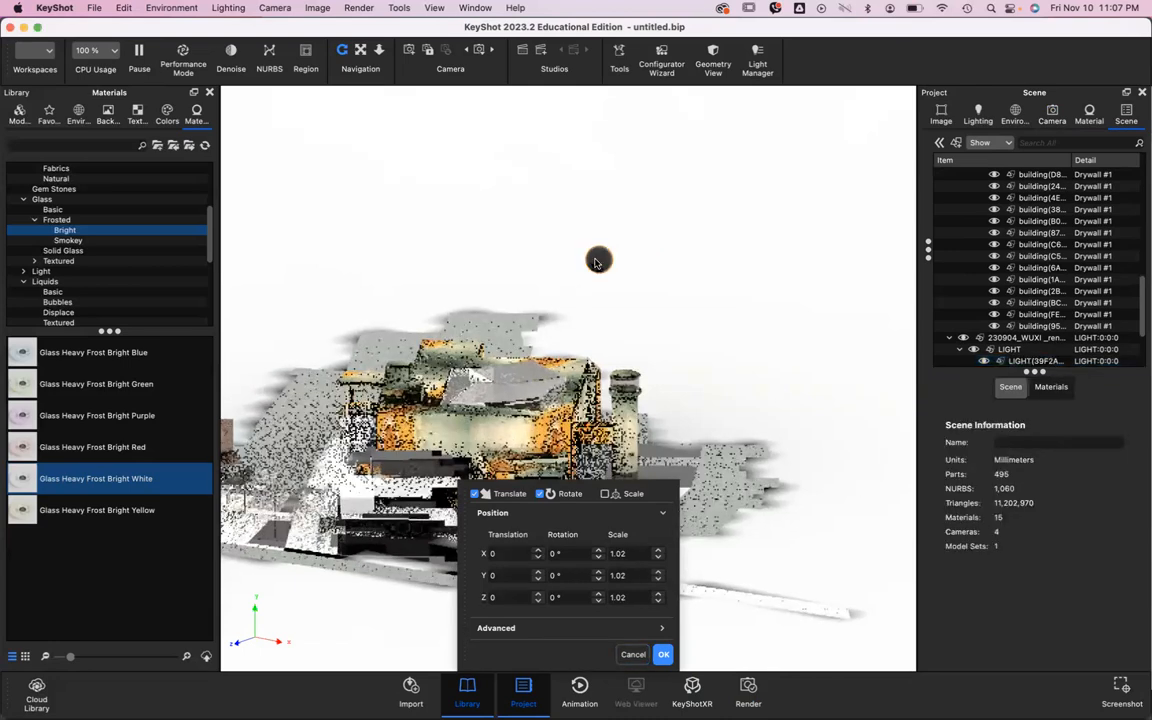
left_click(661, 655)
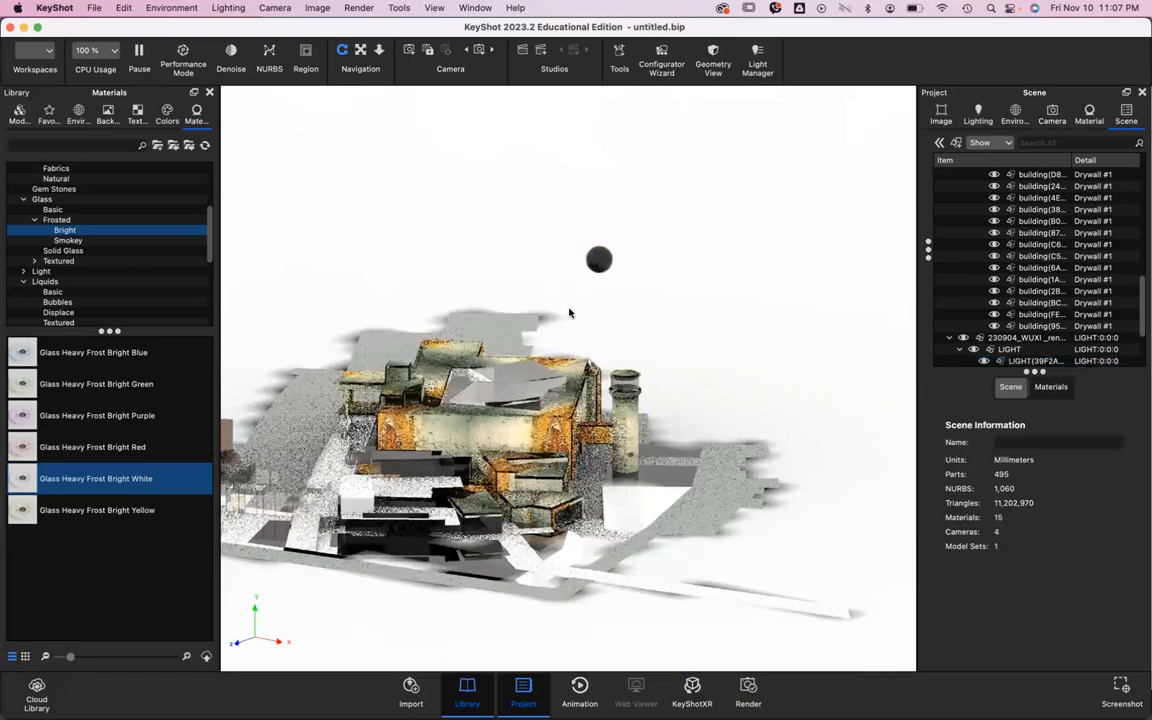
Step: Look over the building model from several angles and find the dark light sphere floating above it
scroll(885, 586, "down", 2)
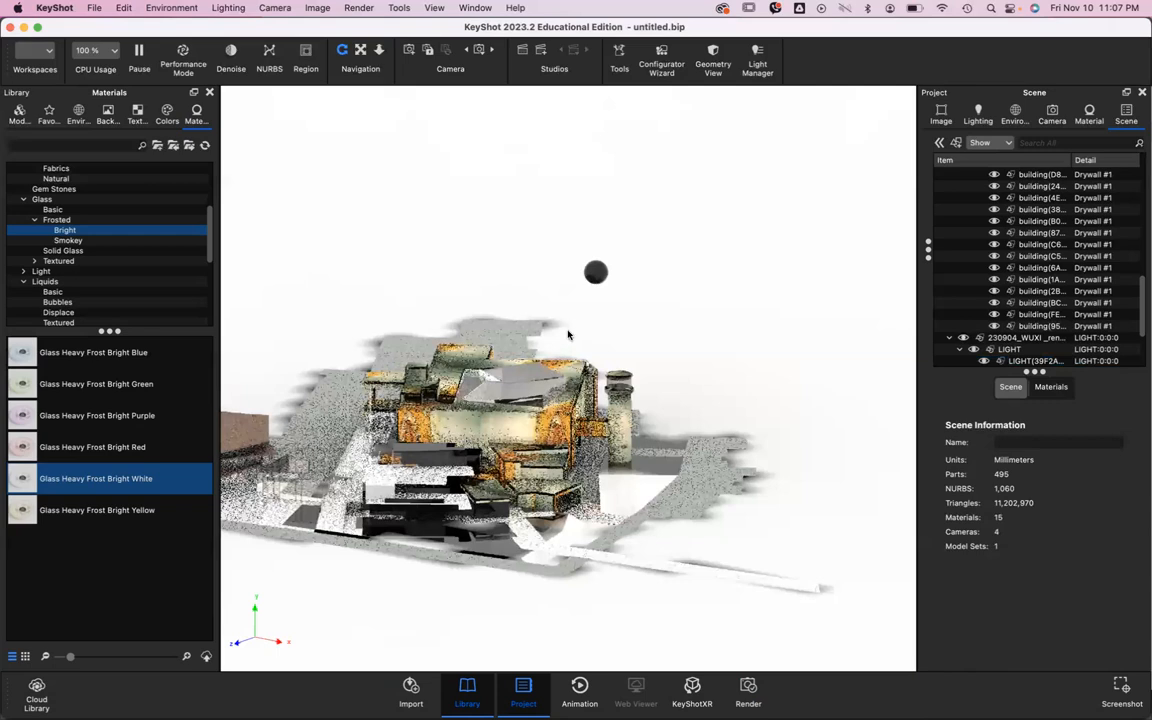
scroll(594, 327, "up", 5)
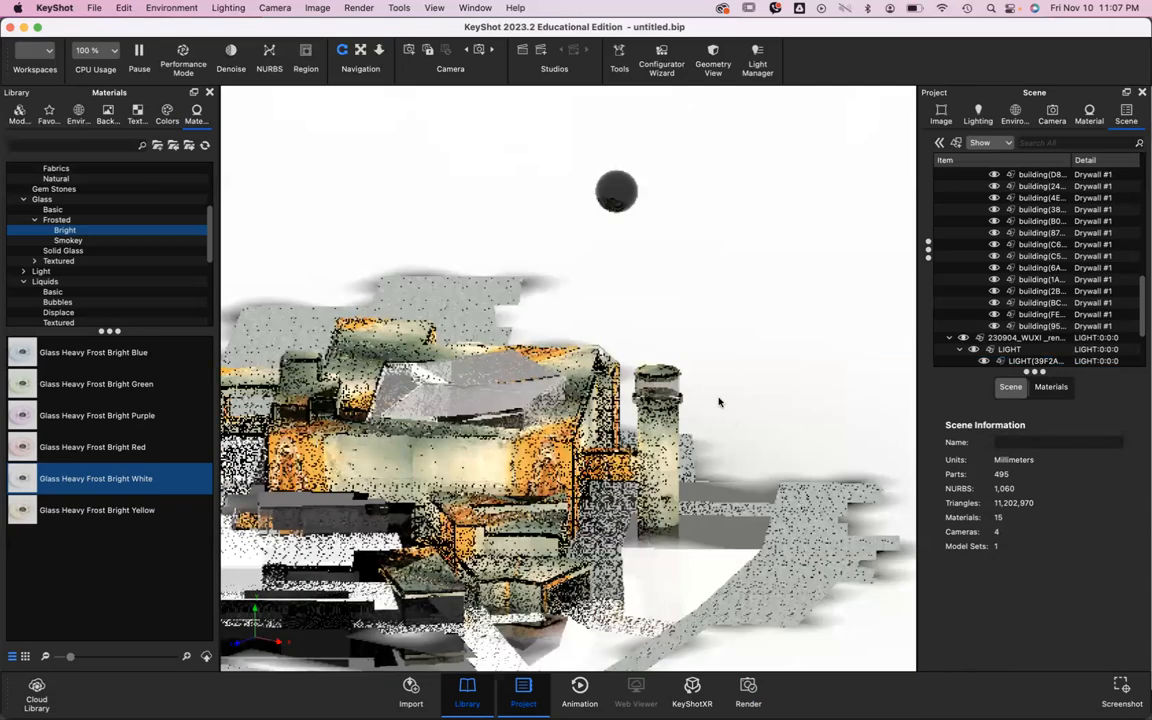
left_click_drag(494, 385, 395, 351)
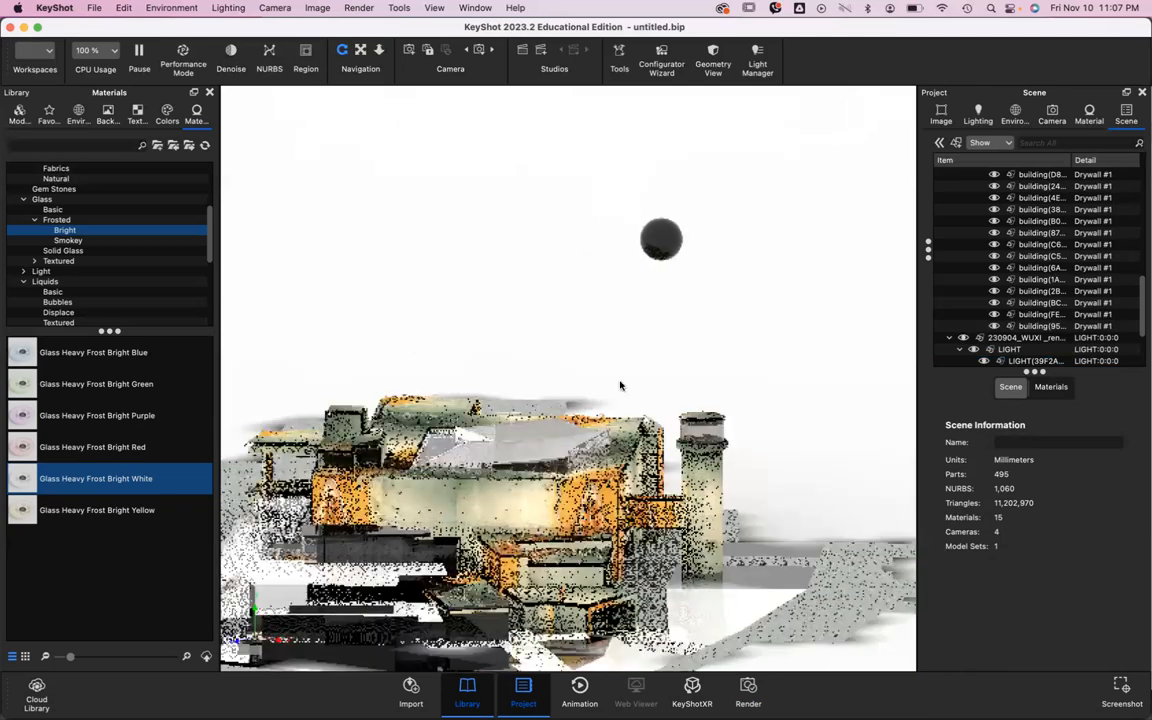
scroll(363, 494, "down", 5)
middle_click_drag(363, 494, 615, 466)
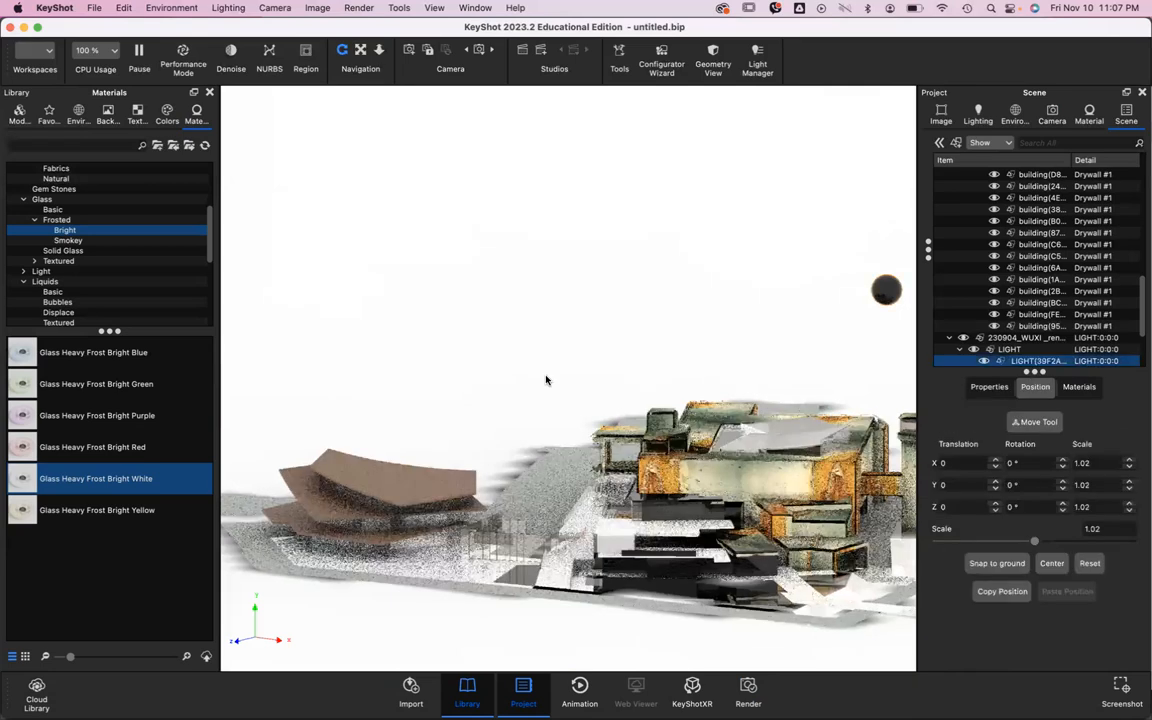
left_click_drag(550, 400, 549, 396)
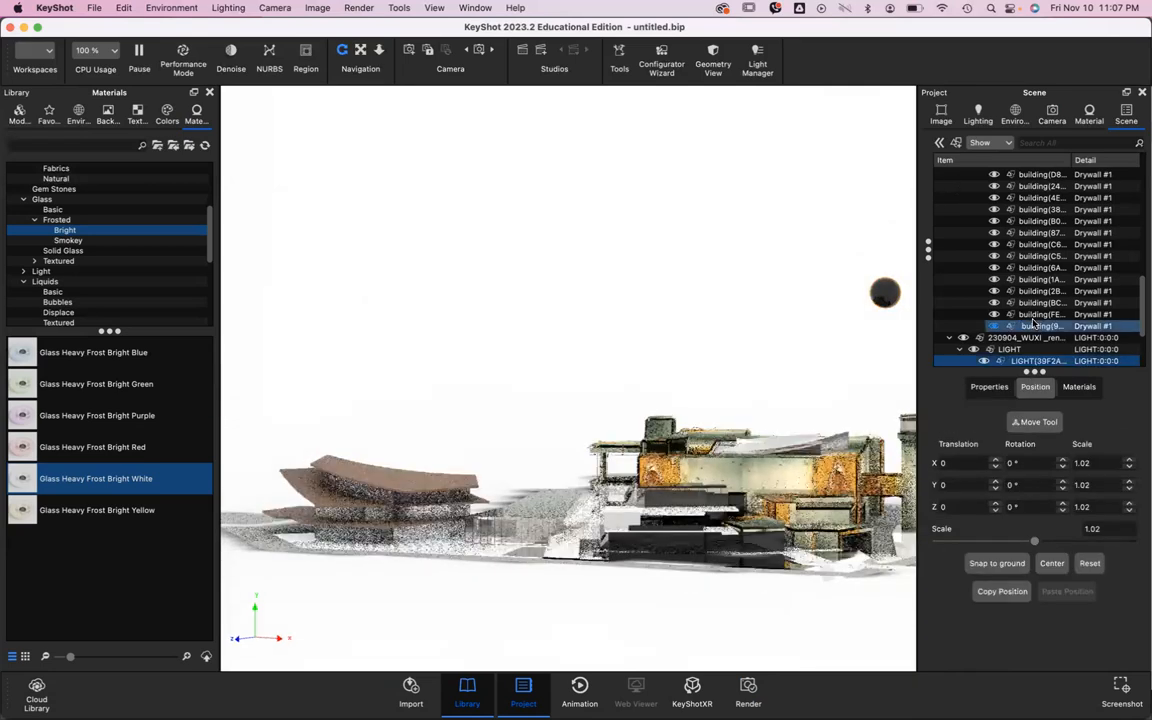
Step: Collapse the building group and the first 230904_WUXI model in the scene tree
scroll(980, 265, "up", 15)
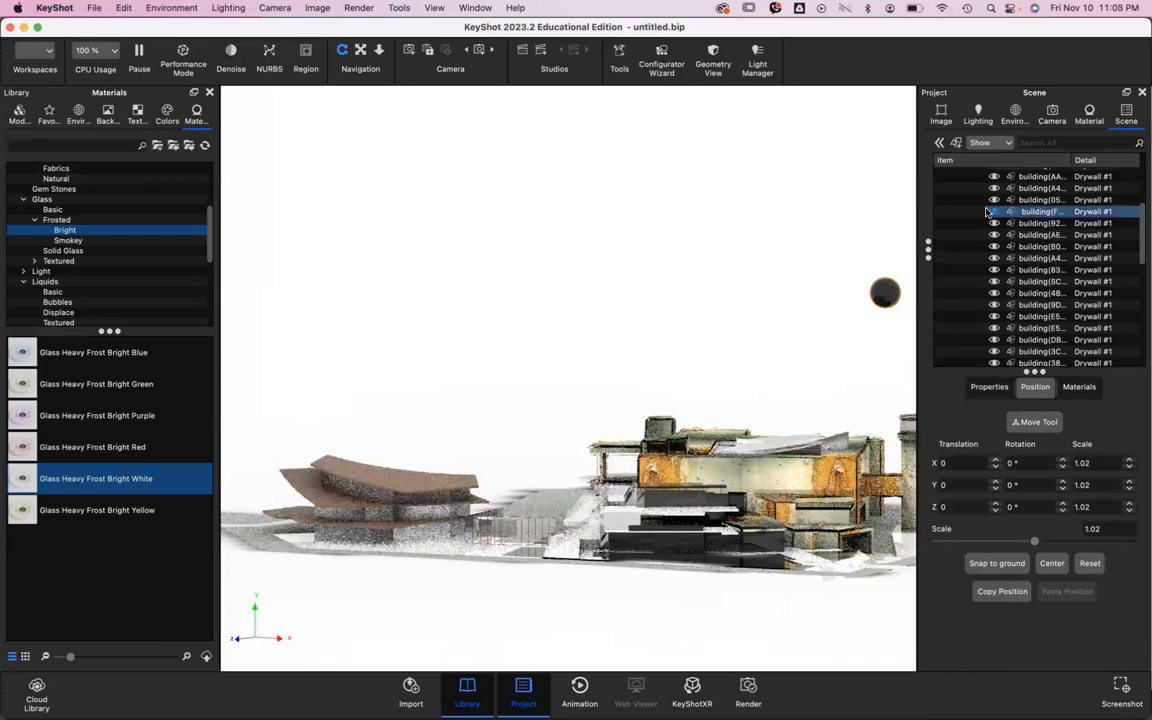
left_click(969, 280)
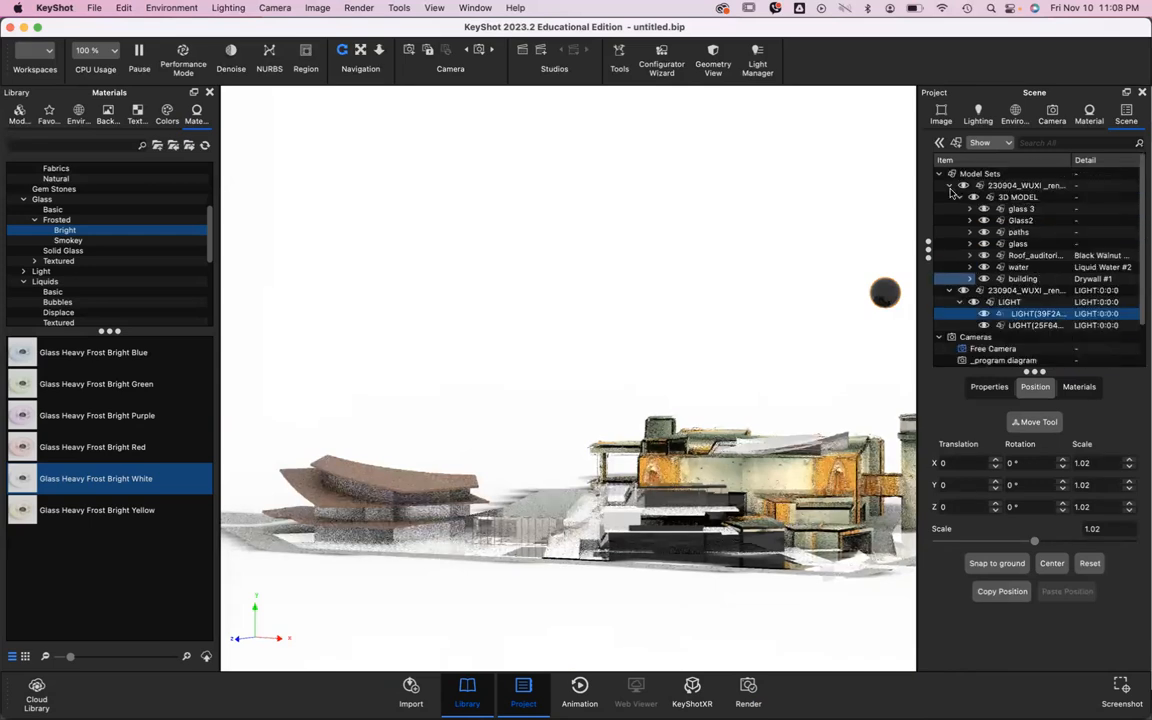
left_click(956, 198)
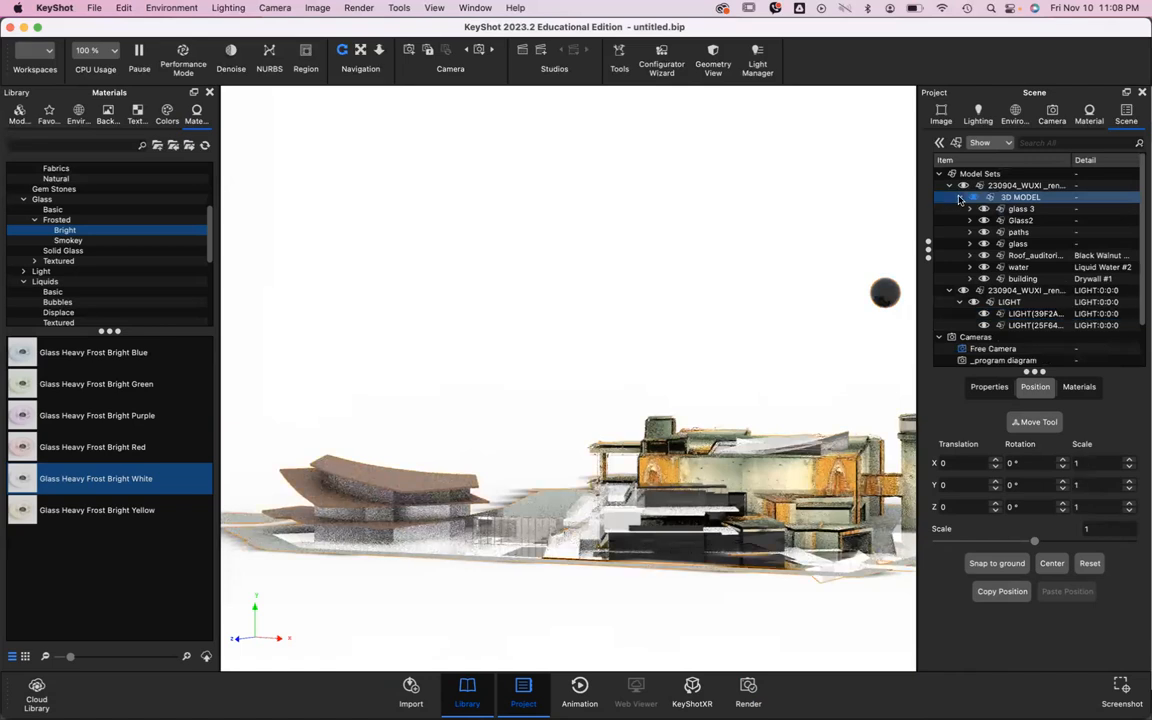
left_click(959, 199)
left_click(960, 200)
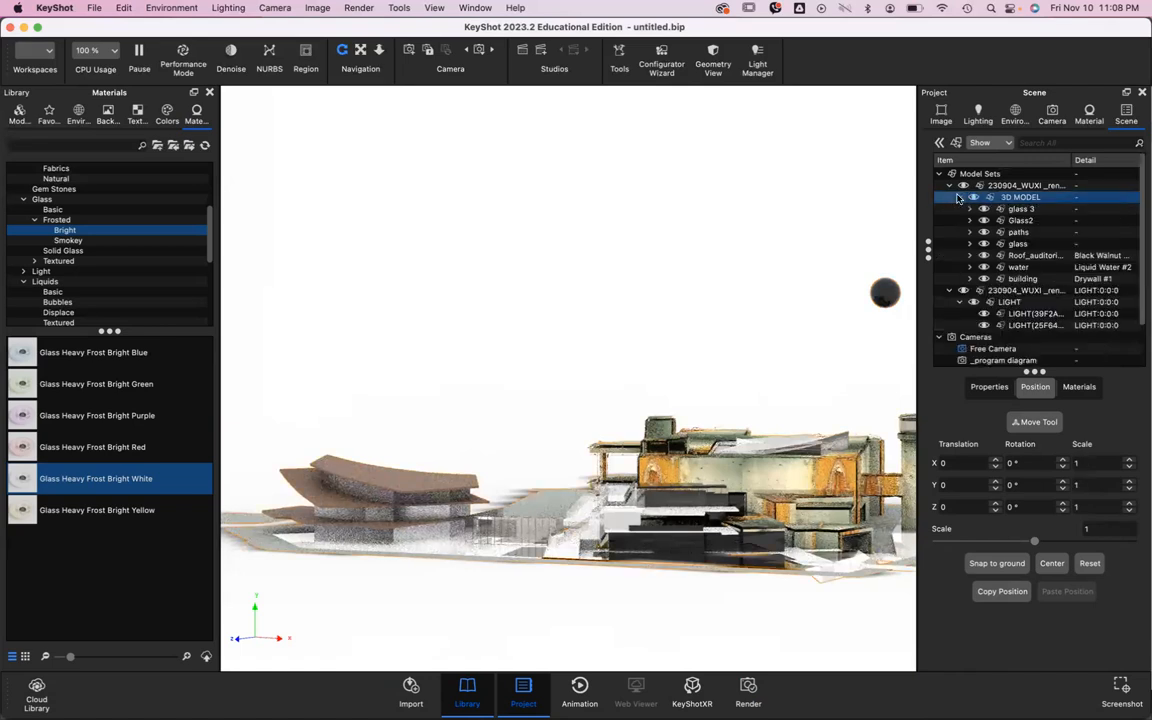
left_click(949, 187)
Step: Select the LIGHT group in the second 230904_WUXI model and expand the Environments group in the scene tree
left_click(989, 206)
left_click(1037, 223)
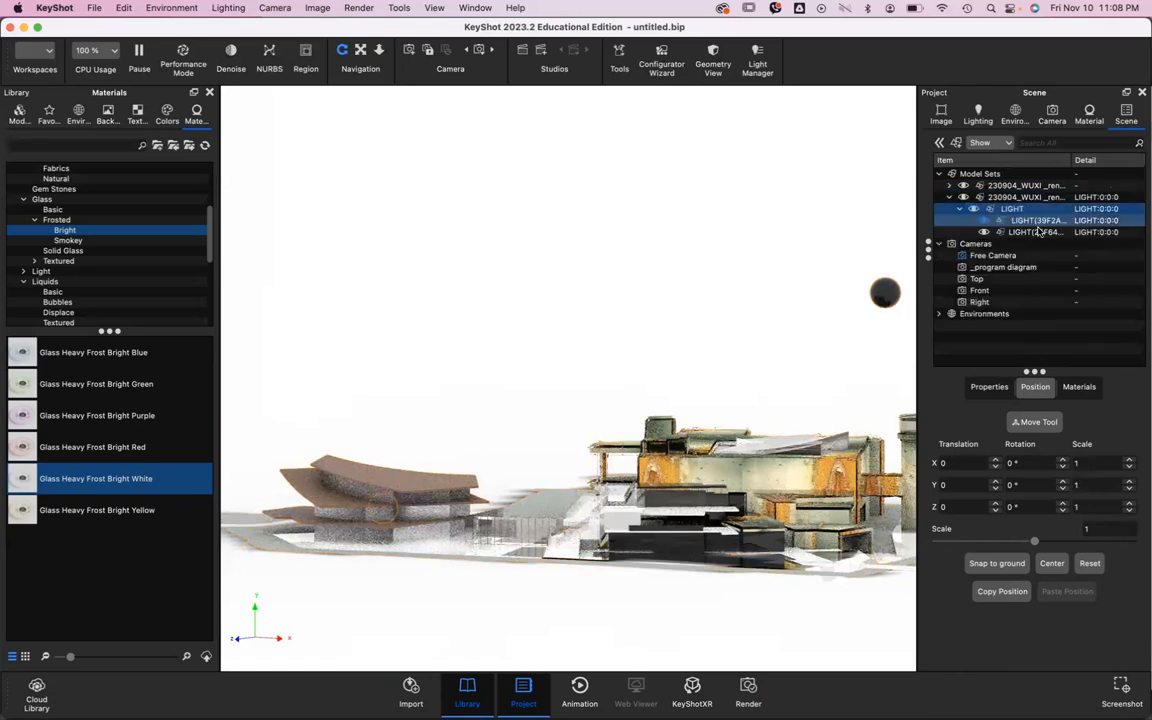
left_click(945, 198)
left_click(1032, 232)
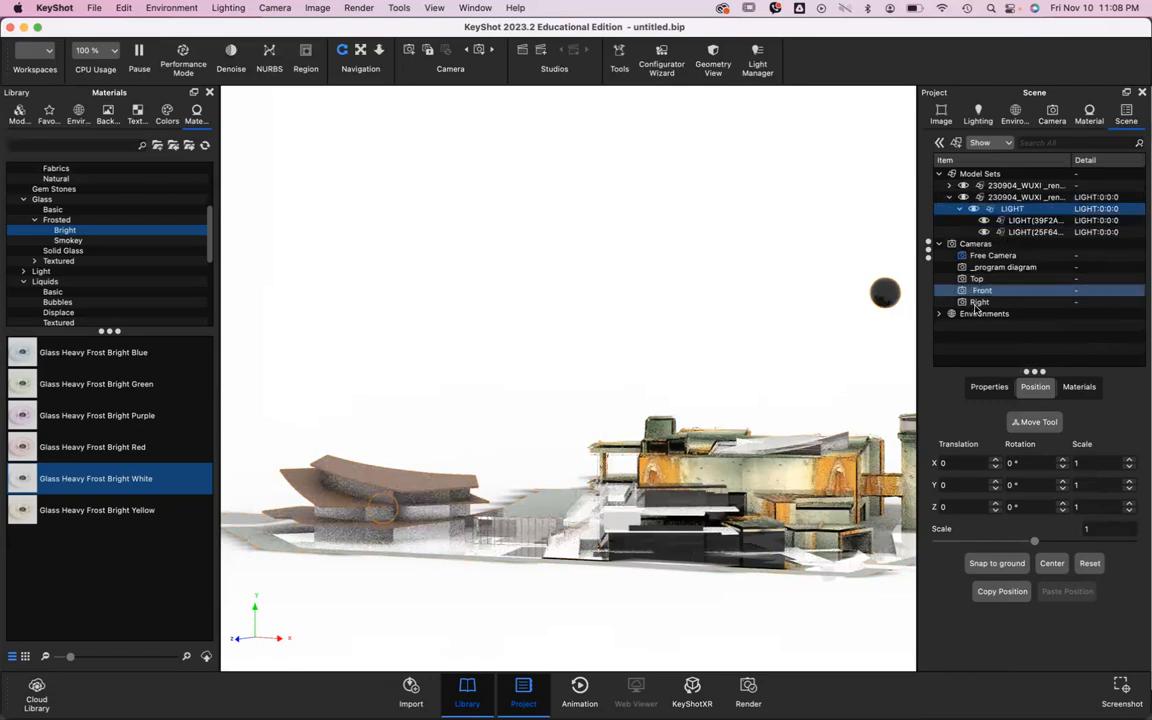
left_click(942, 316)
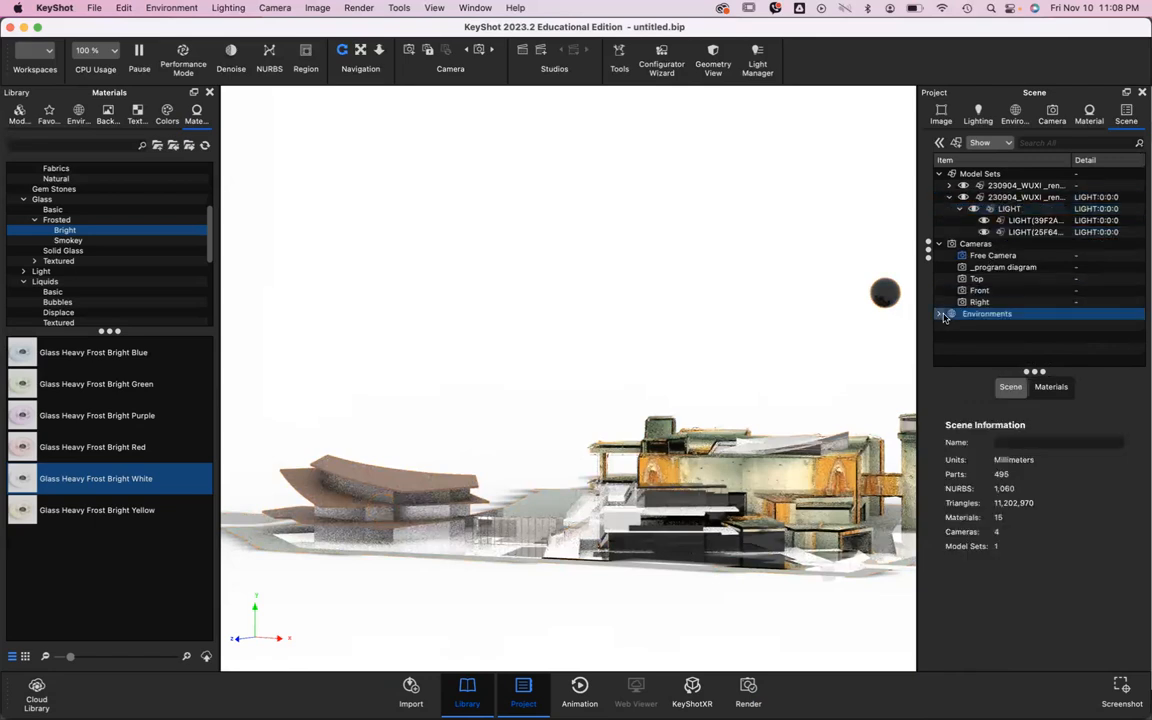
double_click(973, 315)
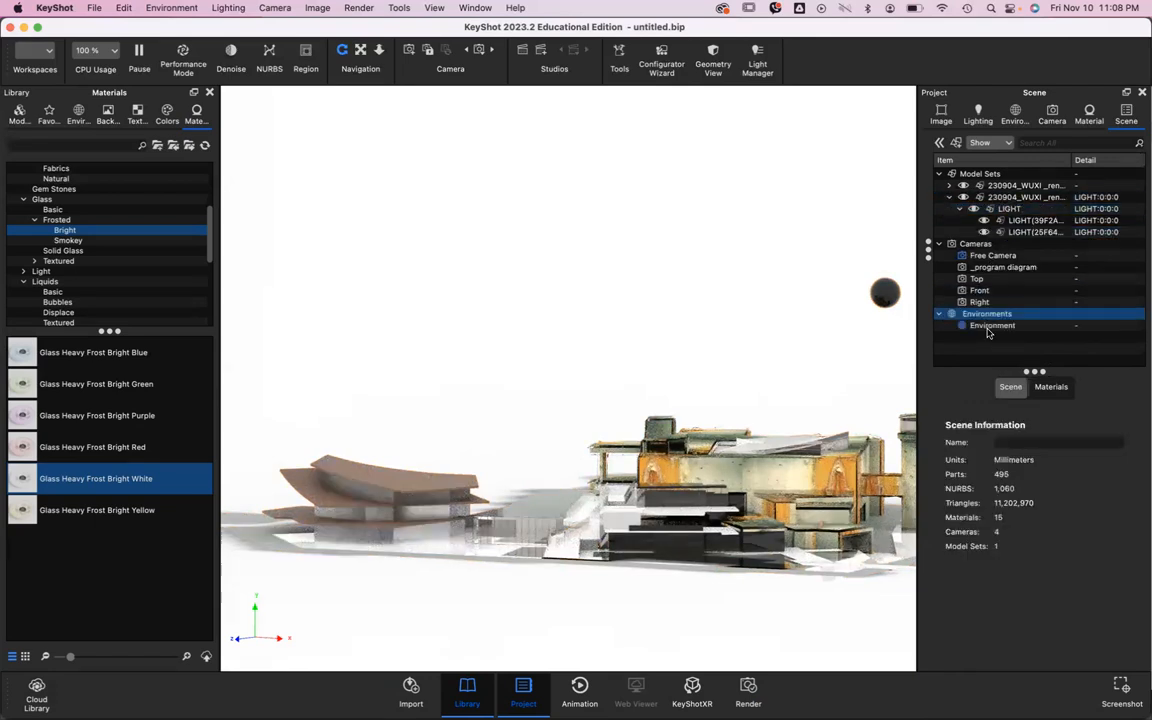
Step: Toggle the visibility of the two LIGHT objects in the scene tree to identify each sphere
left_click(1025, 220)
left_click(1030, 232, "shift")
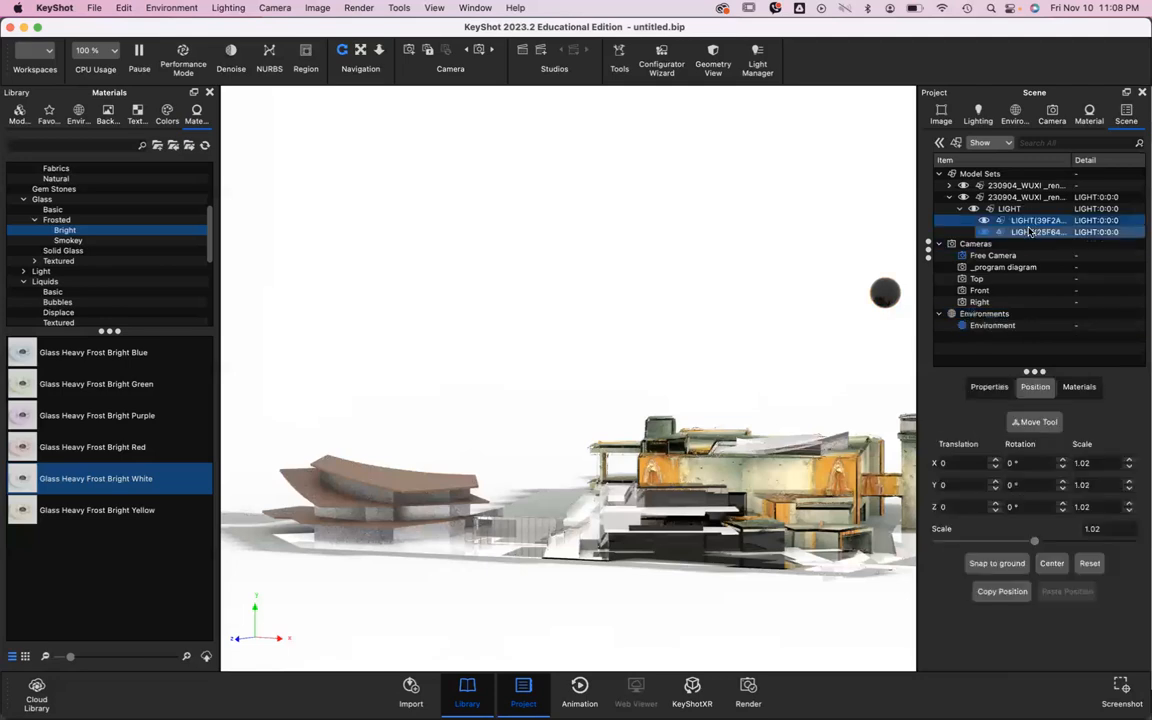
left_click(1038, 221)
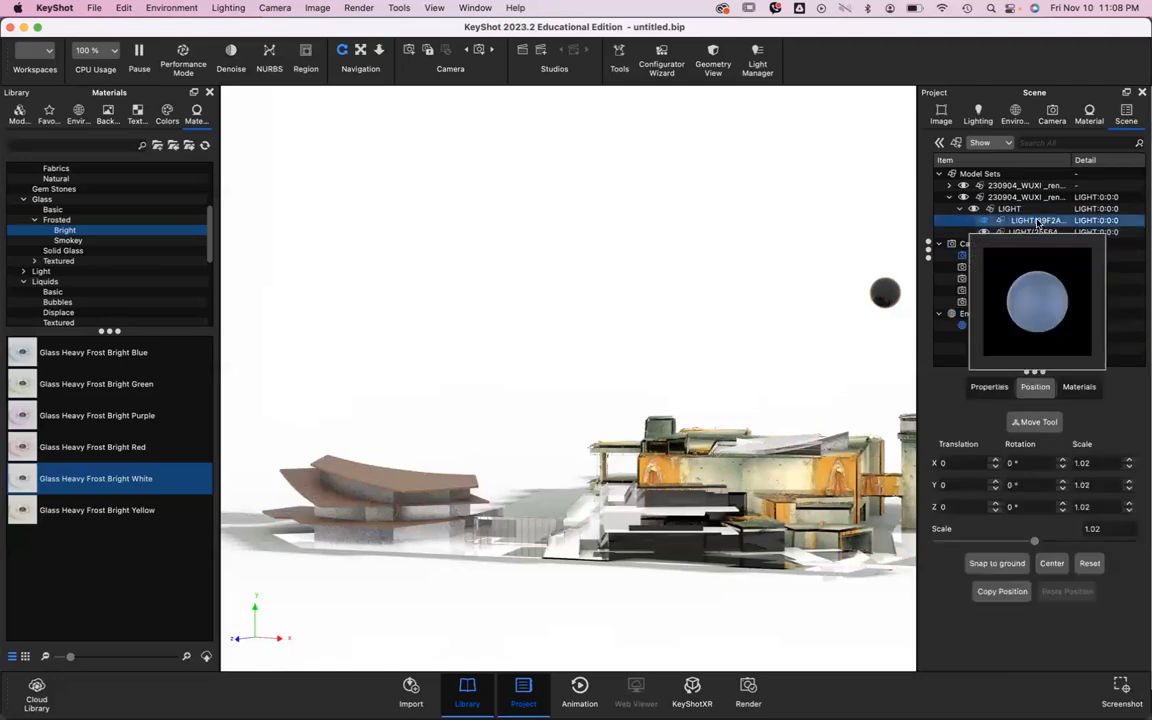
left_click(986, 221)
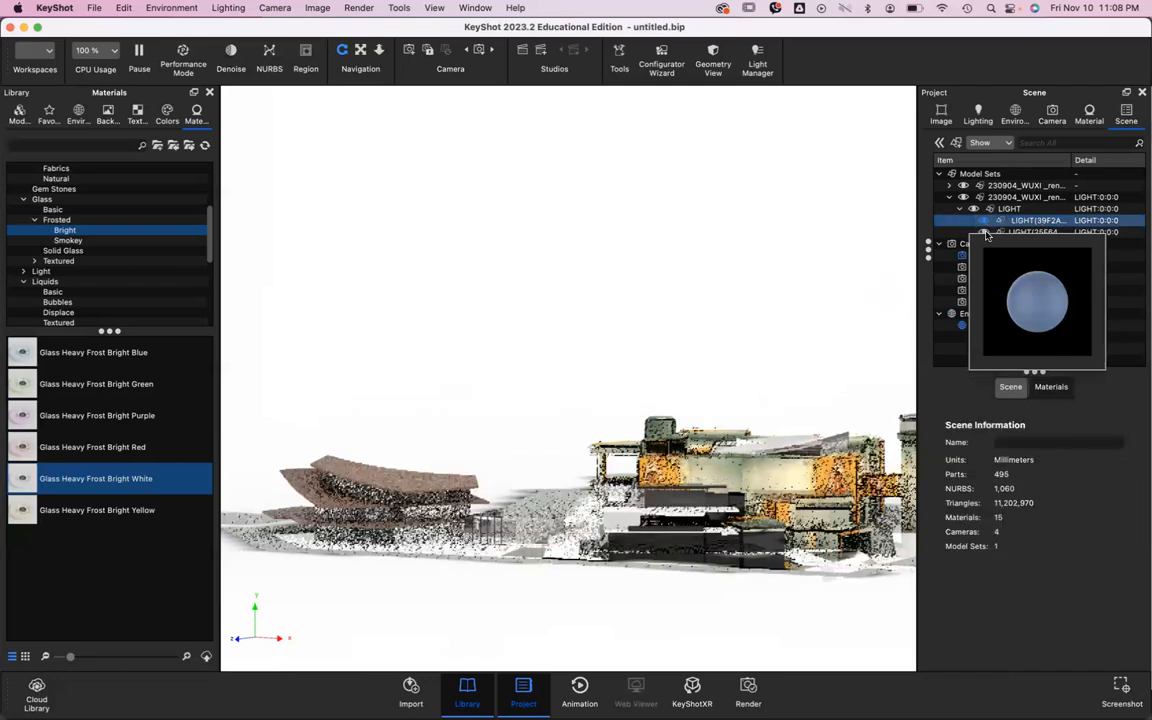
left_click(986, 221)
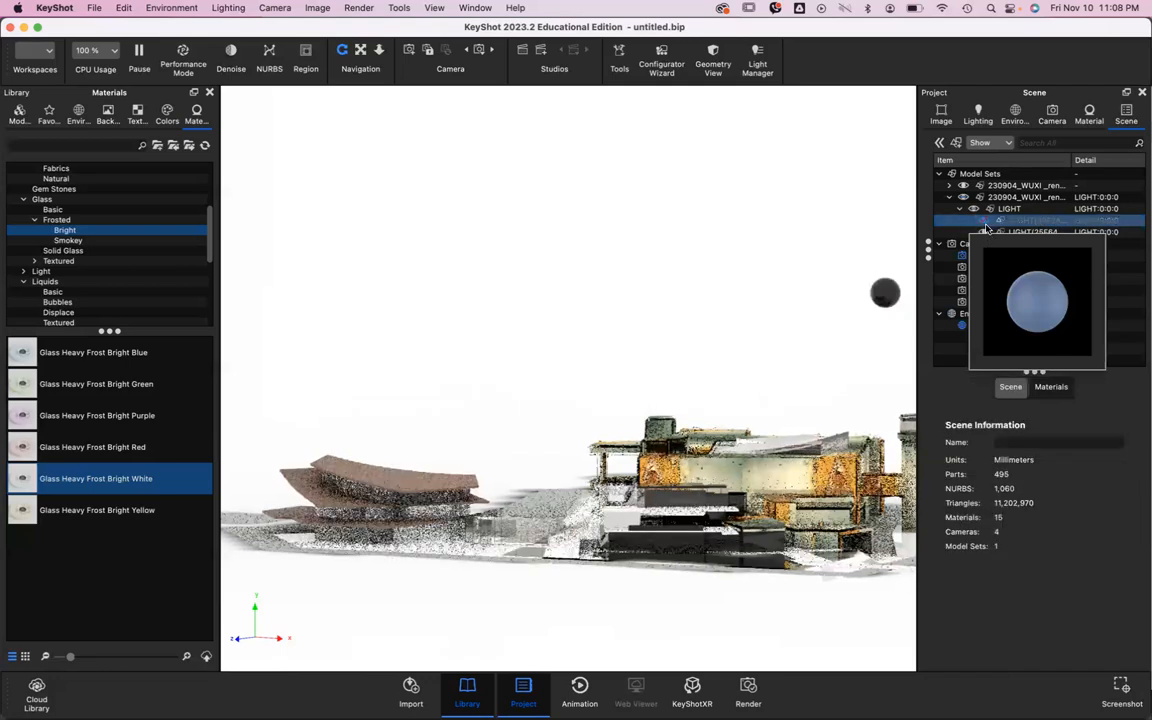
left_click(985, 232)
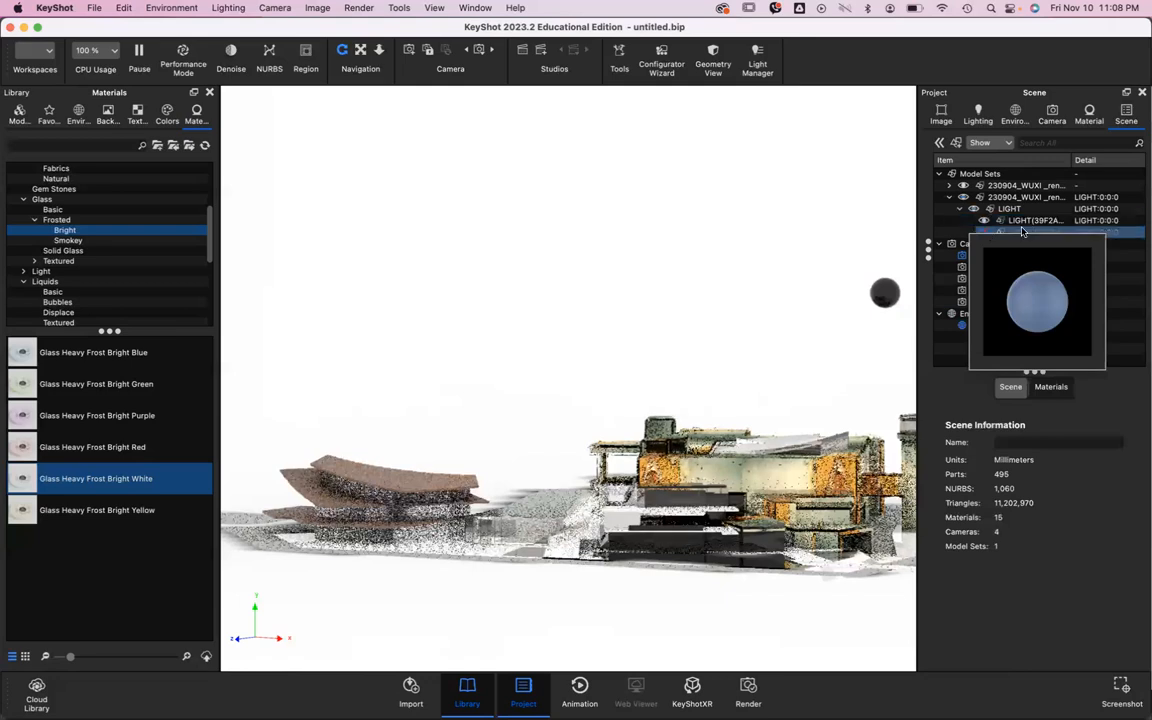
left_click(980, 245)
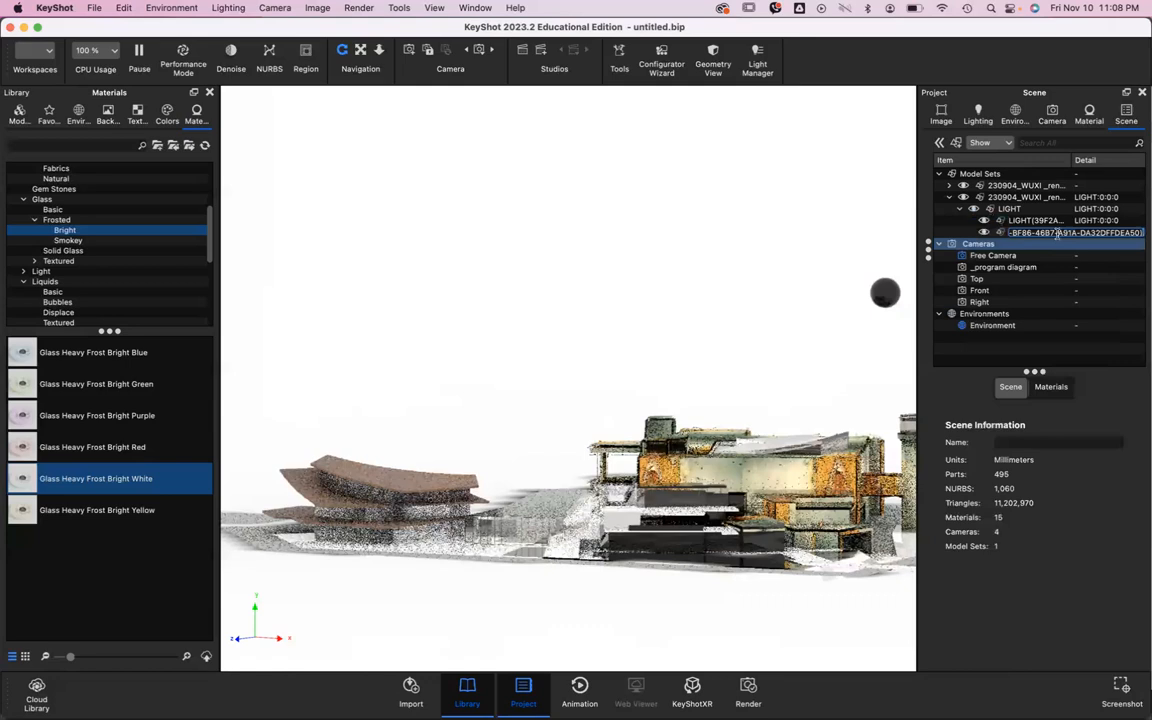
Step: Select the second light sphere, LIGHT(25F64…), and check the material assigned to it
left_click(1046, 222)
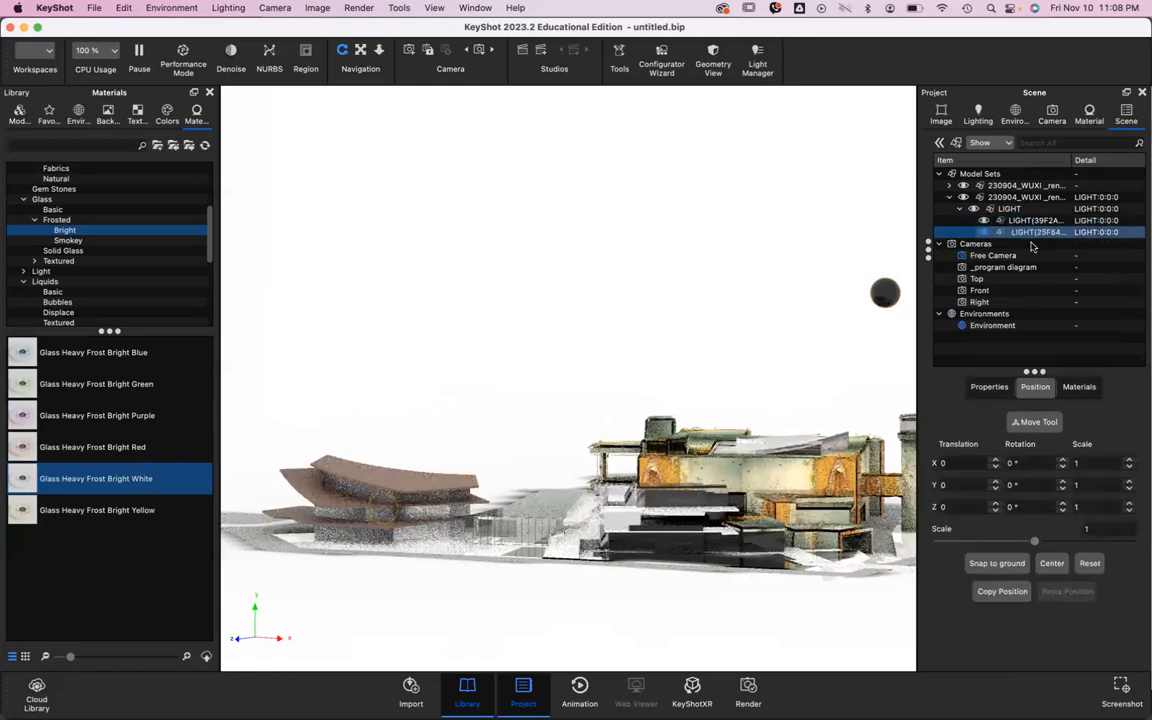
left_click(1044, 232)
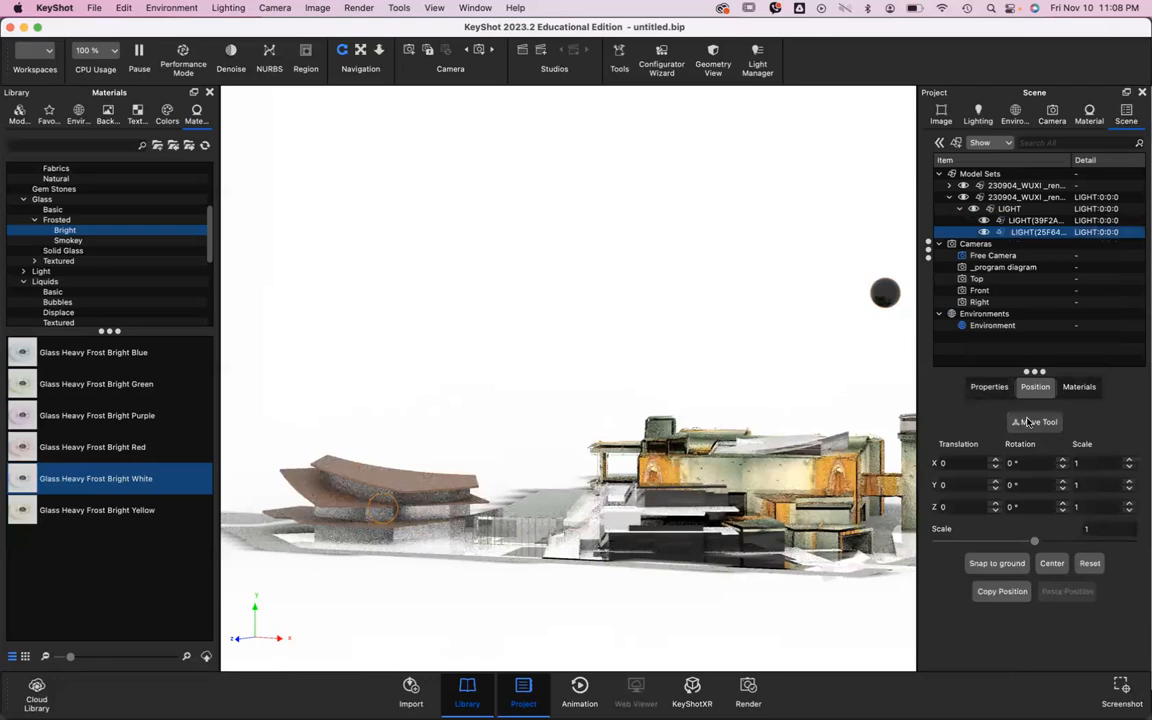
left_click(1072, 387)
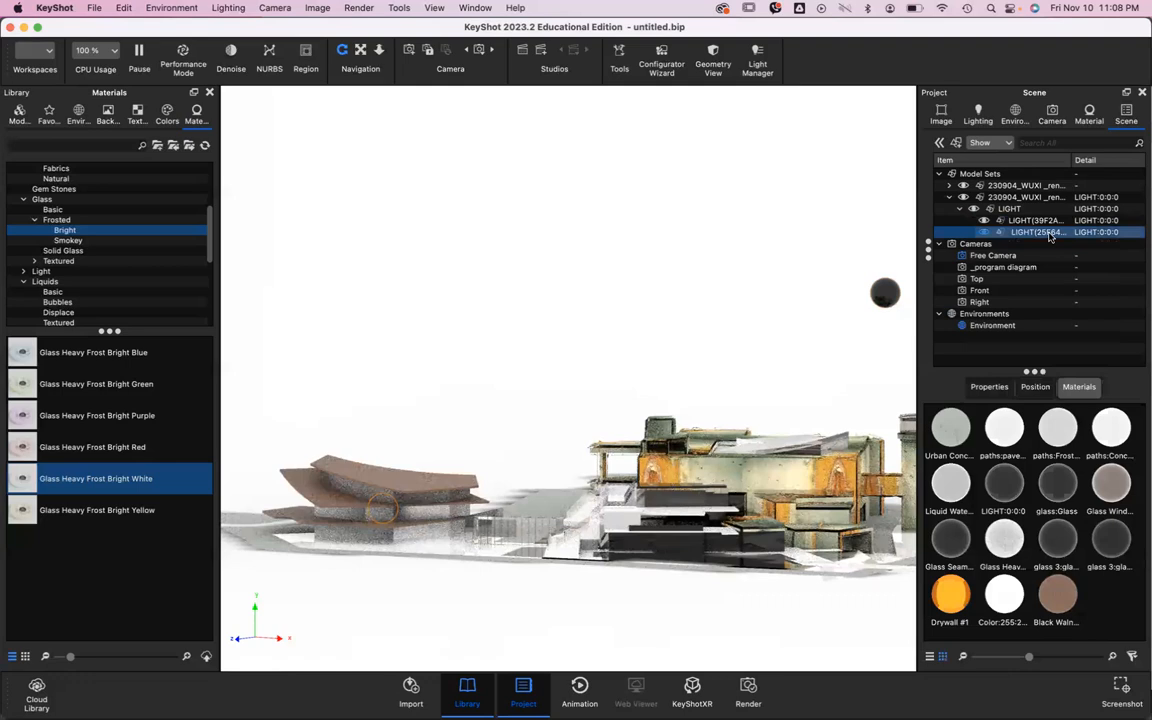
double_click(1088, 232)
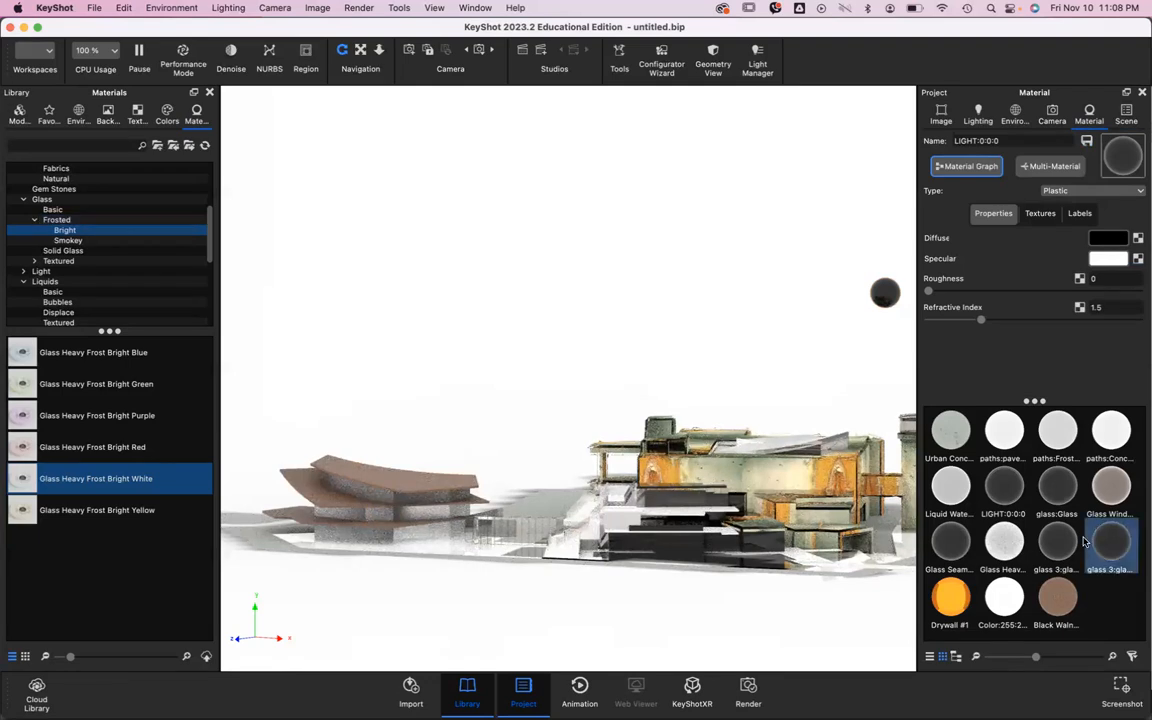
left_click(1126, 112)
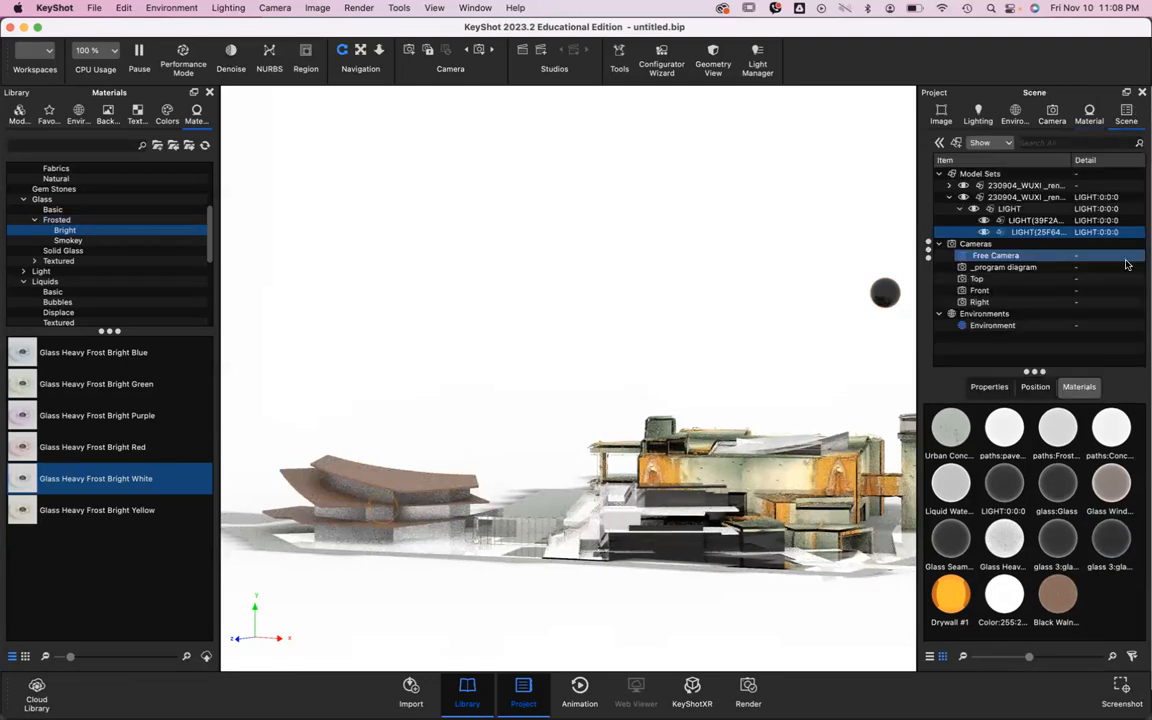
double_click(1110, 232)
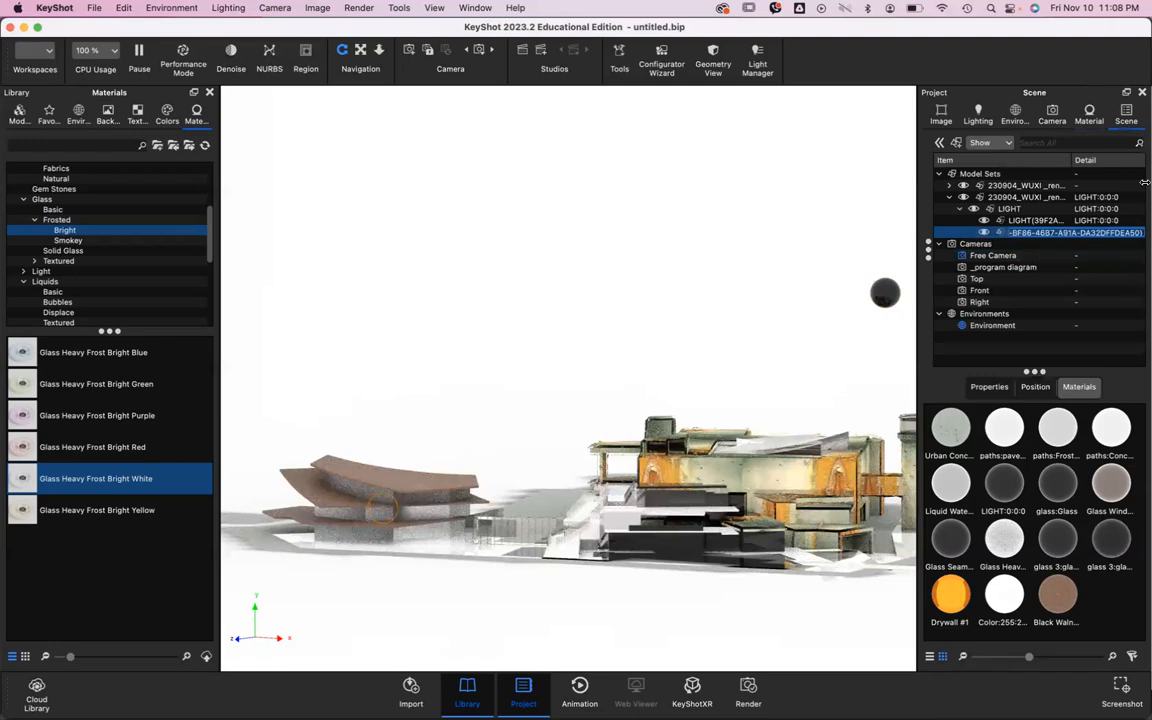
key("Escape")
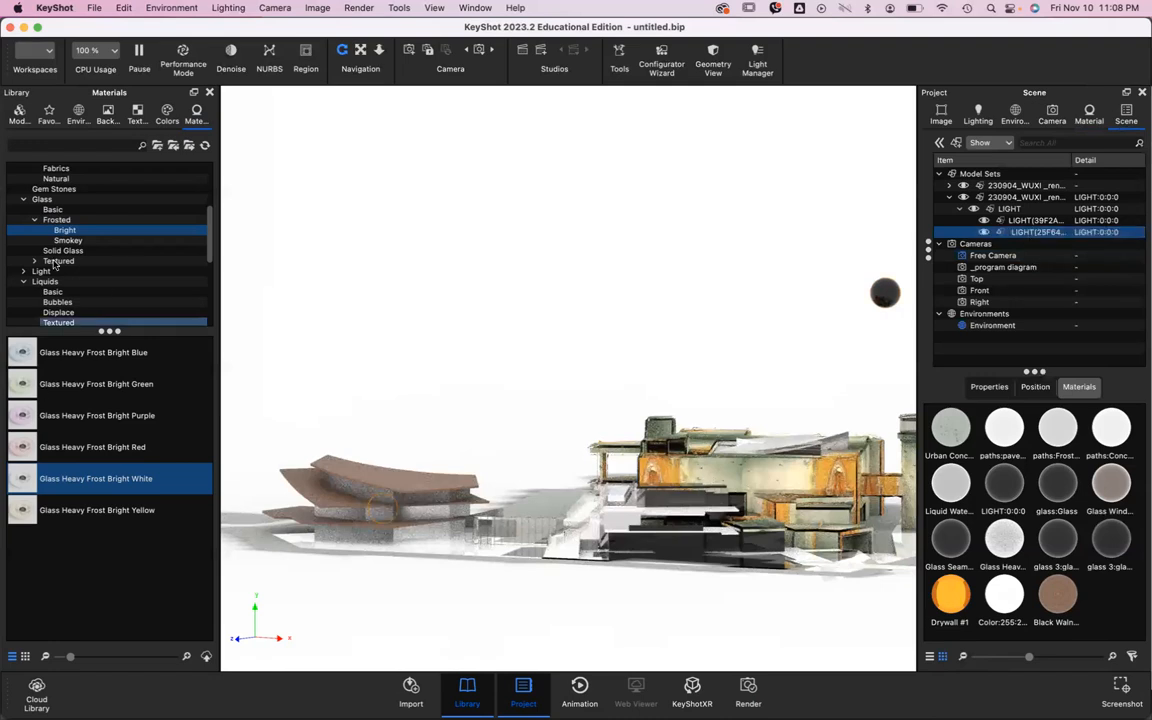
Step: Assign the Area Light 1200 Lumen Cool material from the Light library to the second light sphere, LIGHT(25F64…)
left_click(21, 275)
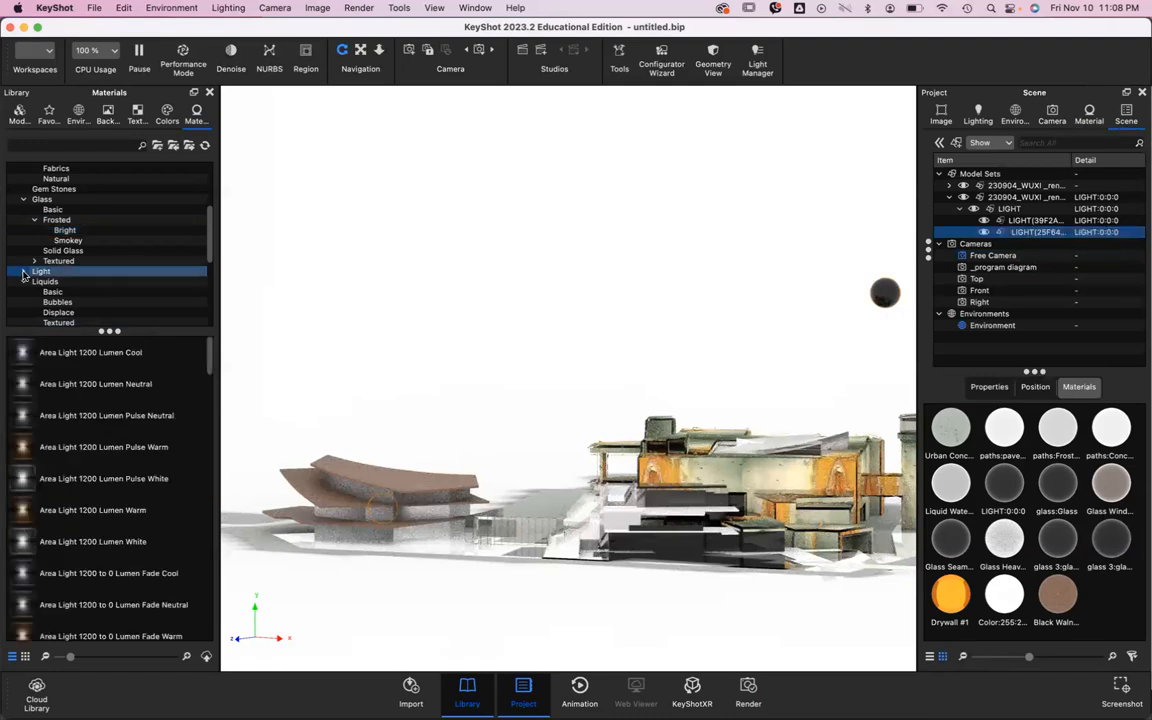
double_click(76, 370)
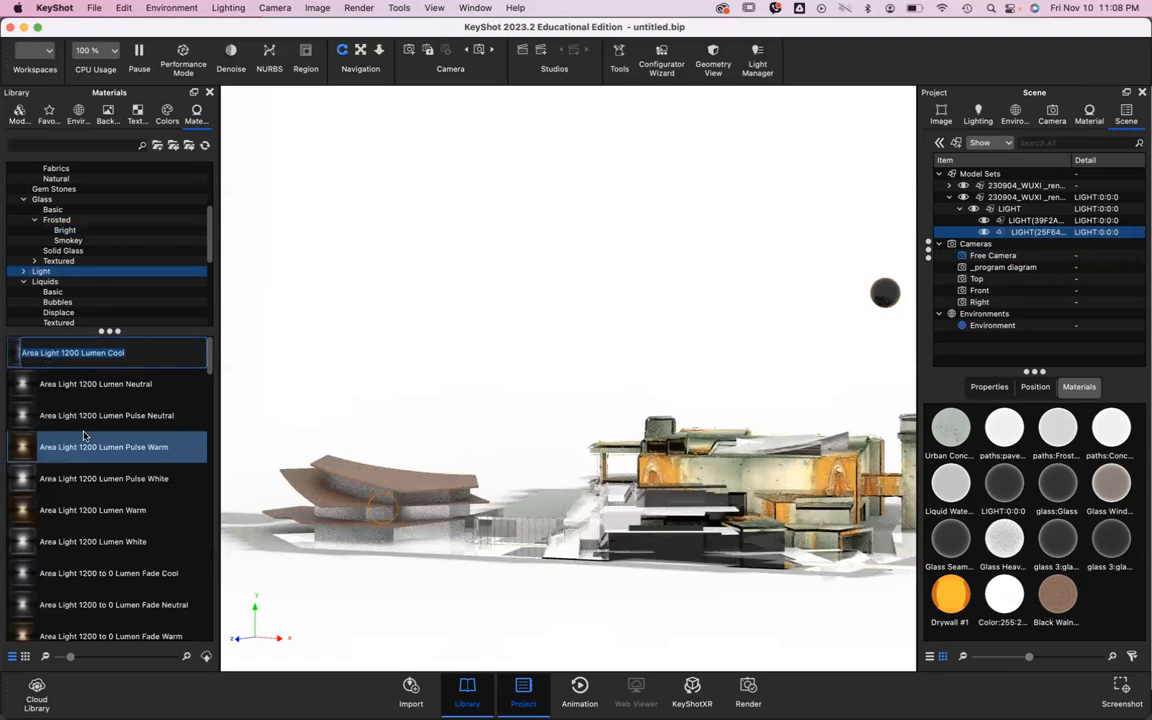
left_click(50, 385)
left_click_drag(102, 362, 1046, 232)
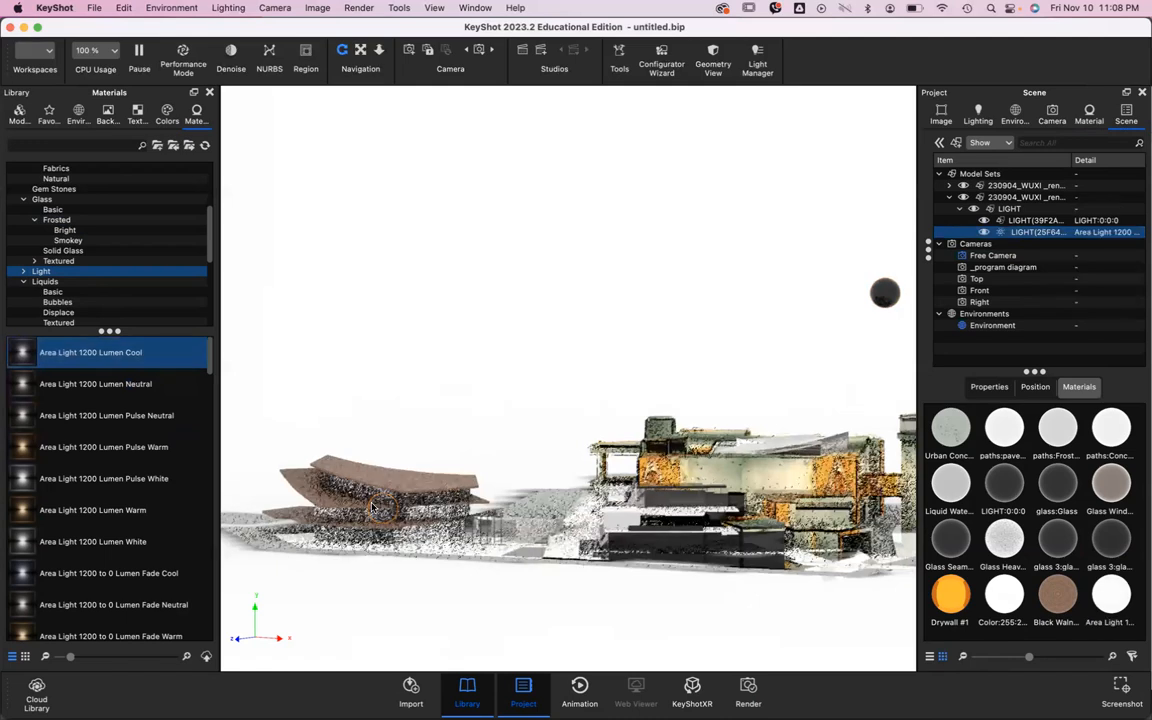
Step: Turn on Performance Mode to view the light sphere inside the curved-roof building close up
scroll(356, 447, "down", 3)
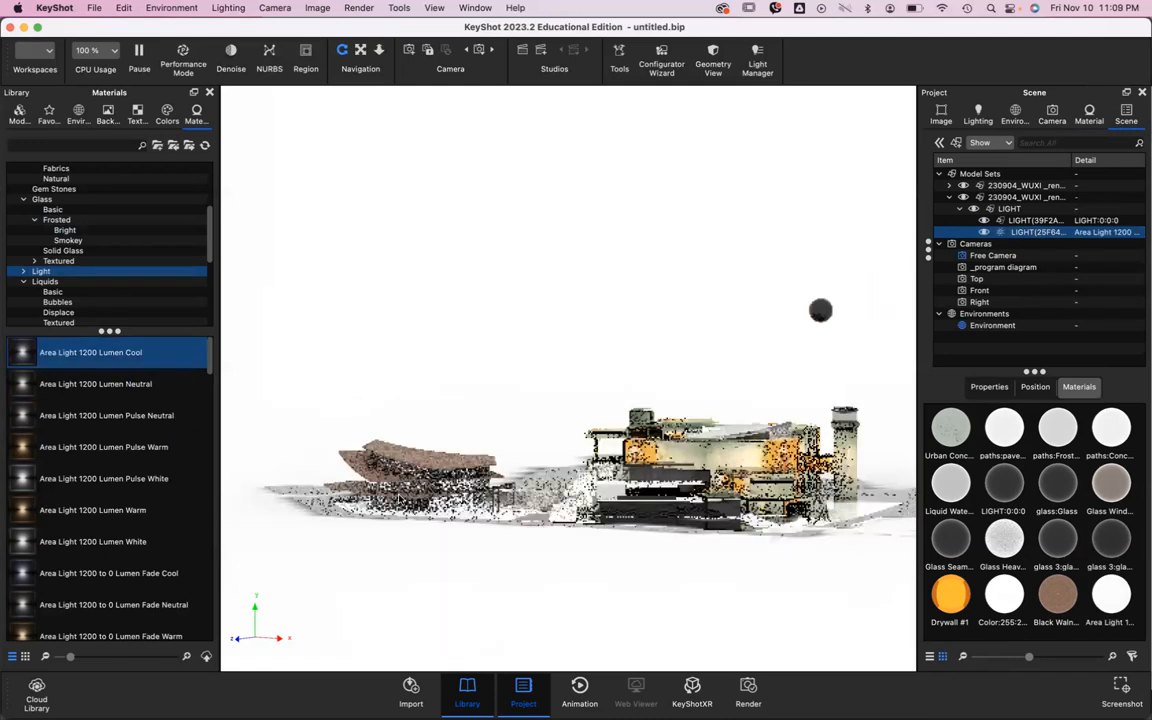
scroll(481, 451, "up", 3)
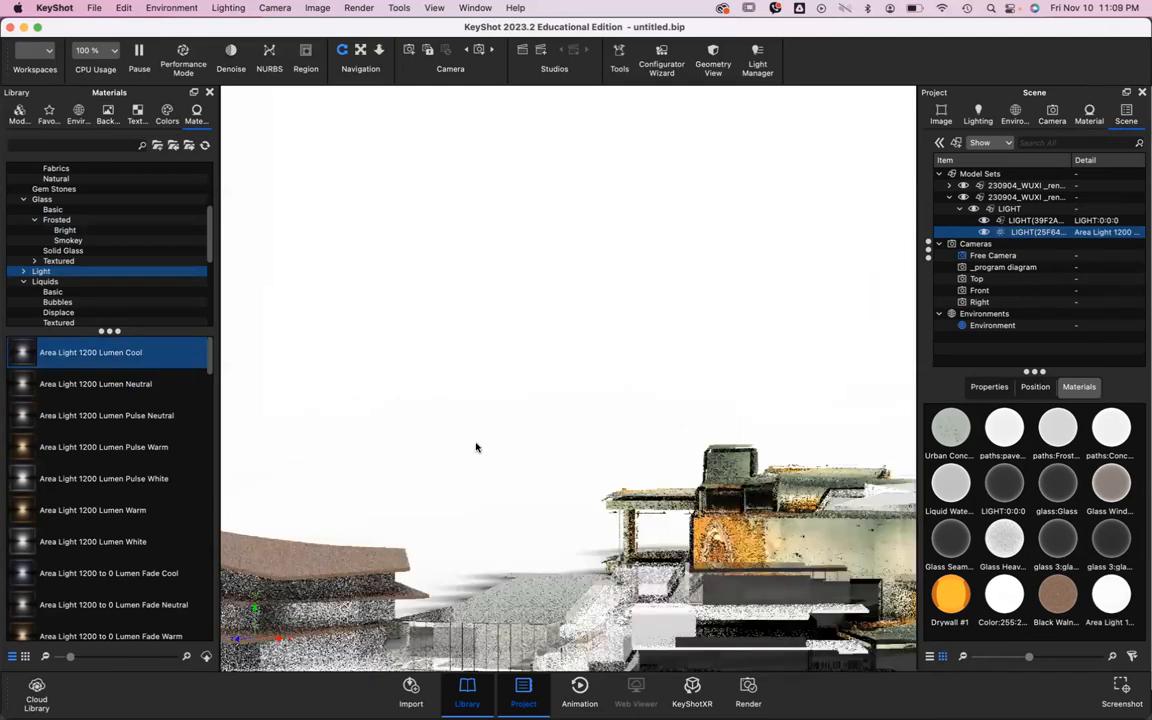
left_click_drag(472, 567, 450, 523)
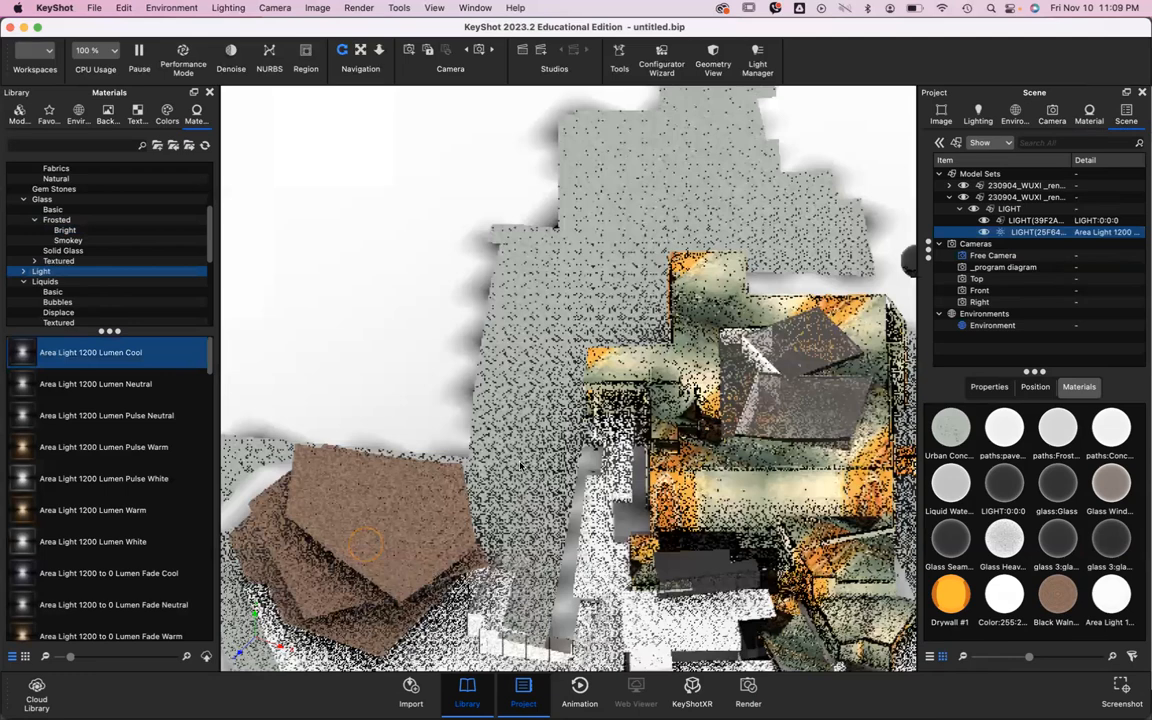
left_click_drag(550, 431, 640, 262)
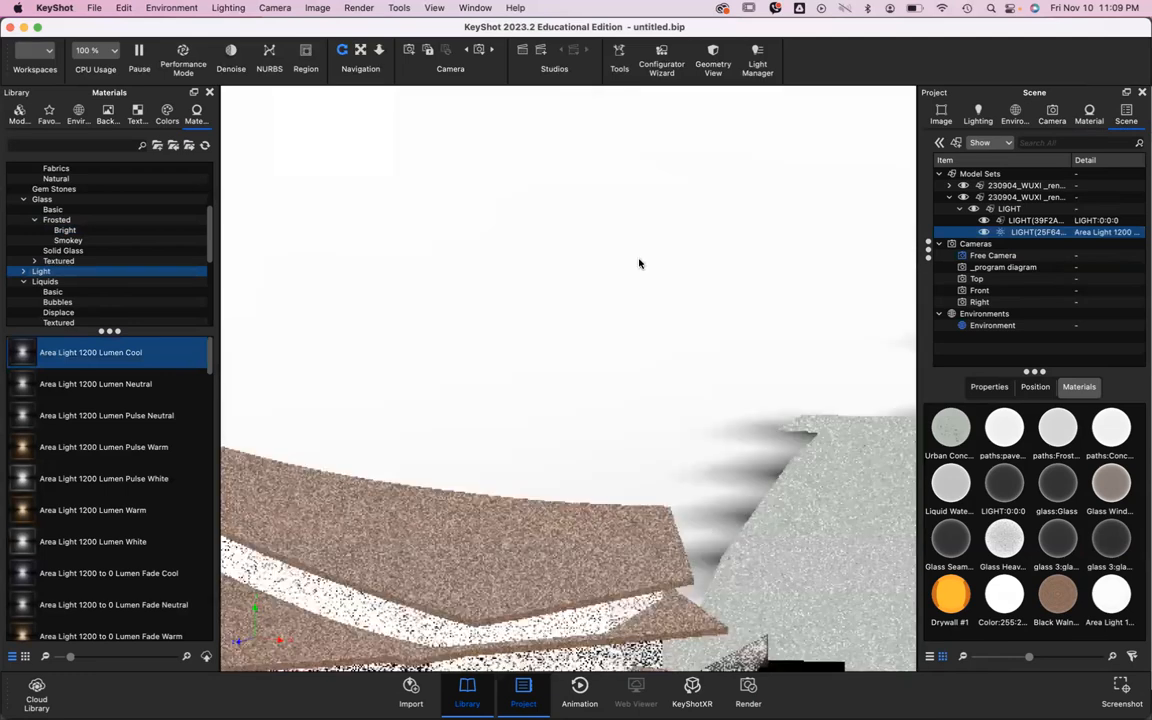
left_click_drag(547, 543, 495, 480)
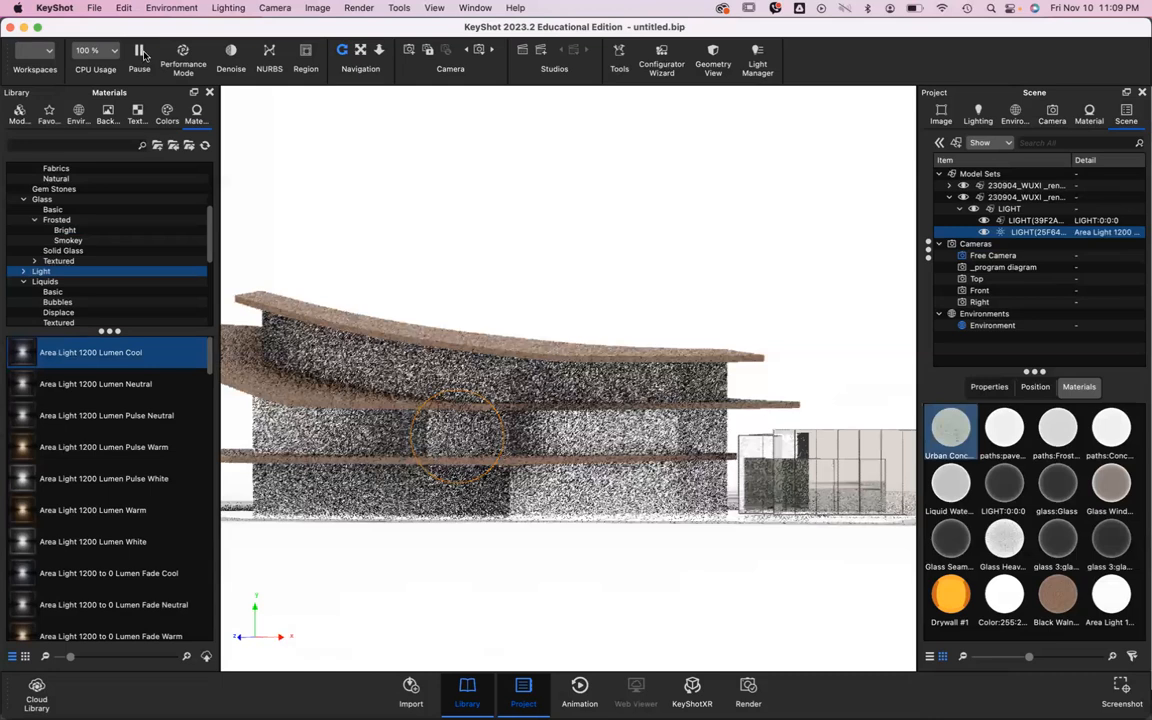
left_click(167, 55)
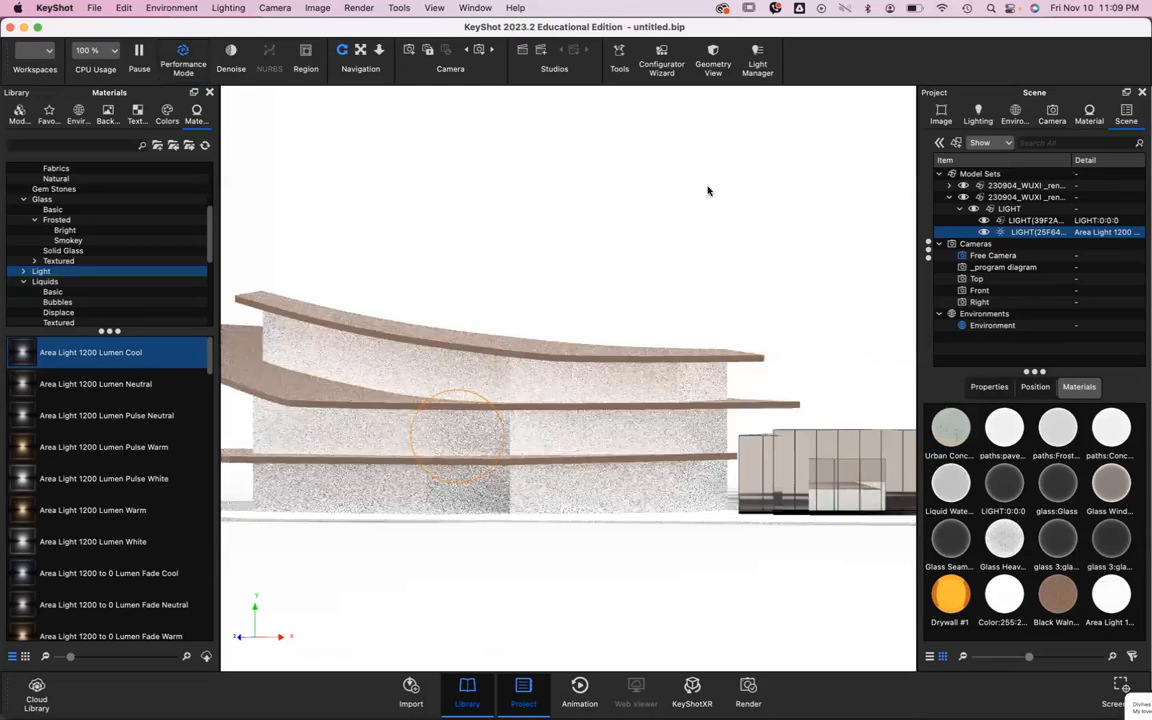
Step: Turn off Performance Mode and apply the Glass Basic Grey material to the facade glazing of the curved-roof building
left_click(162, 55)
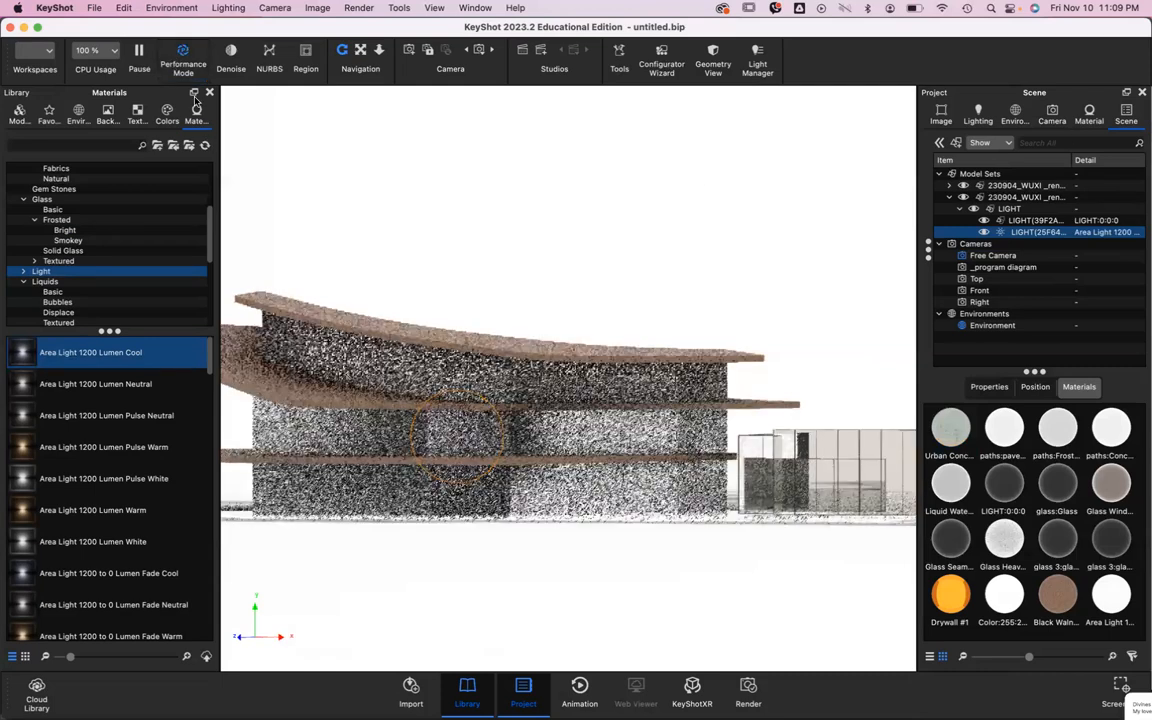
left_click(138, 50)
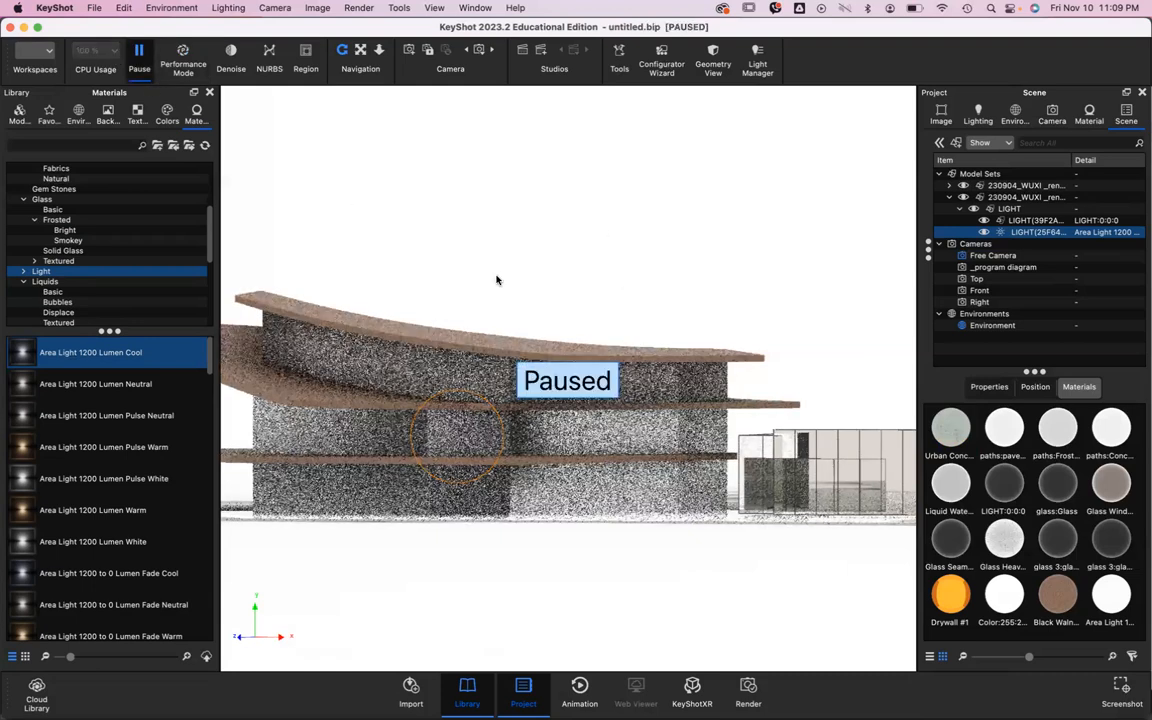
left_click(149, 65)
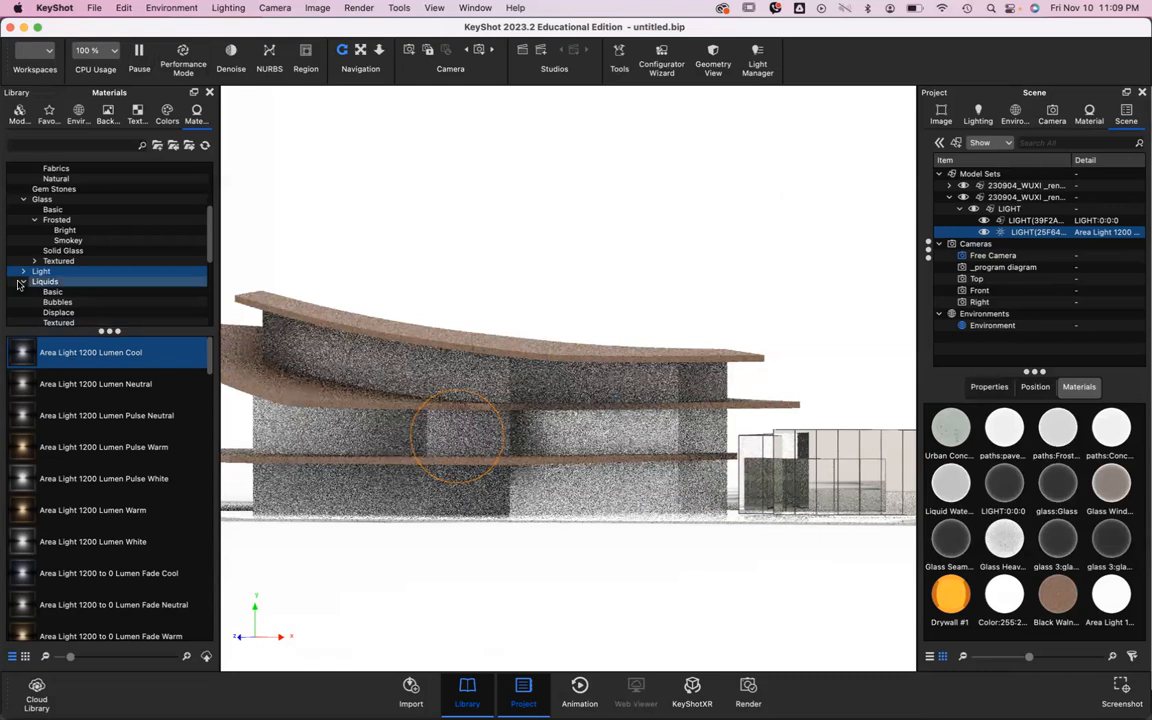
left_click(50, 210)
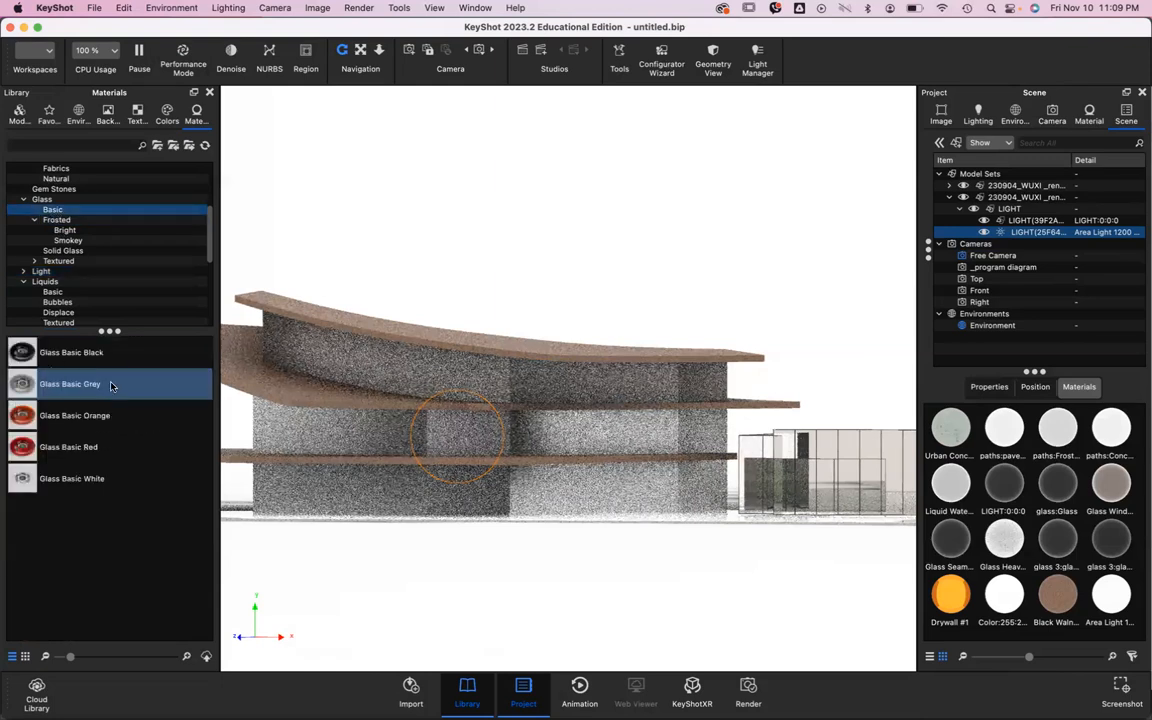
left_click_drag(365, 368, 364, 366)
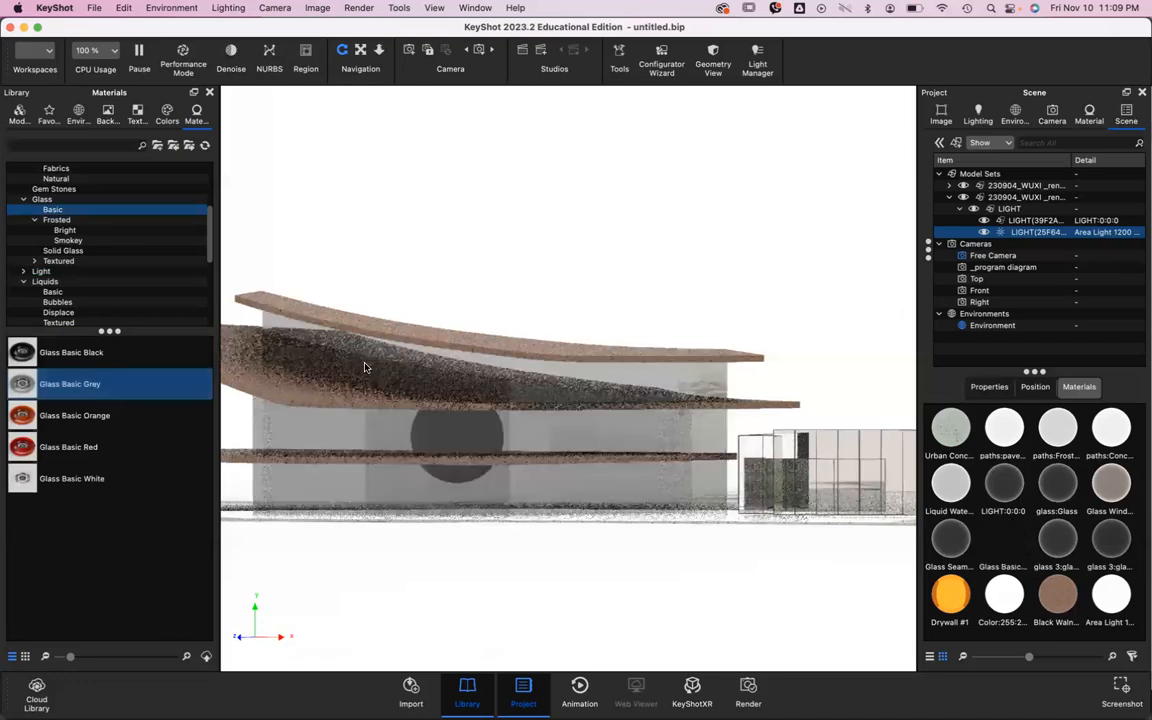
Step: Open the Area Light 1200 Lumen Cool #1 material of the second light sphere and set its power to 30000000 lumen
double_click(1040, 232)
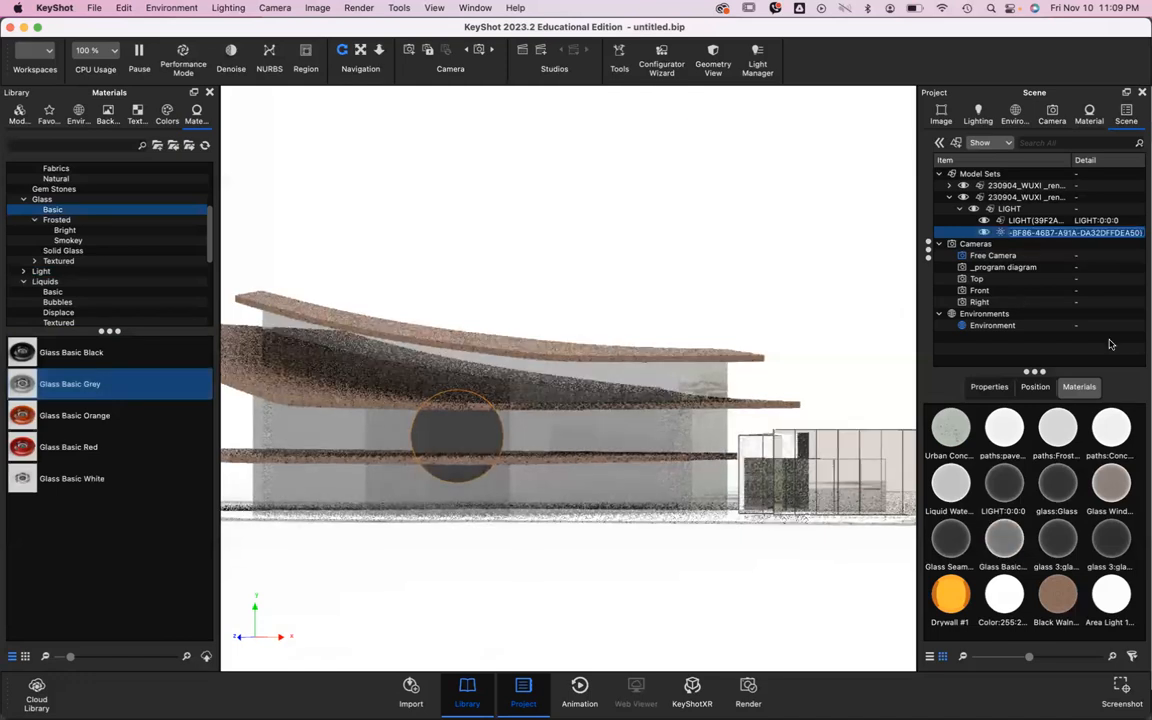
left_click(1080, 221, "shift")
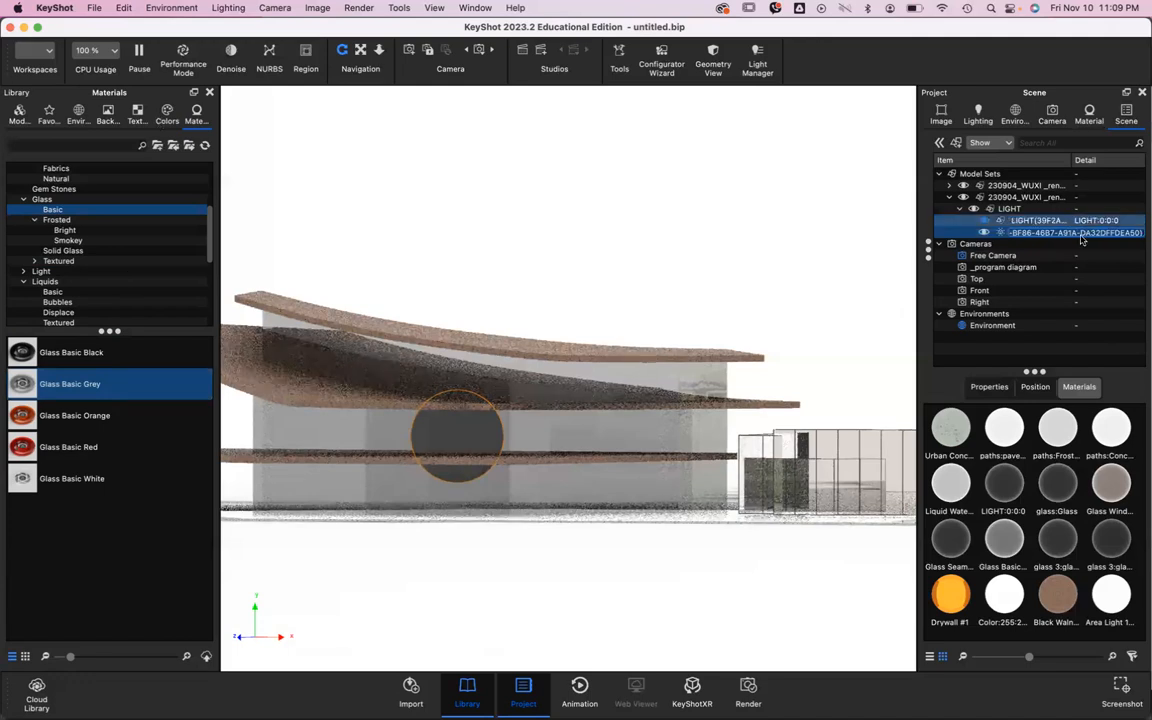
double_click(1082, 231)
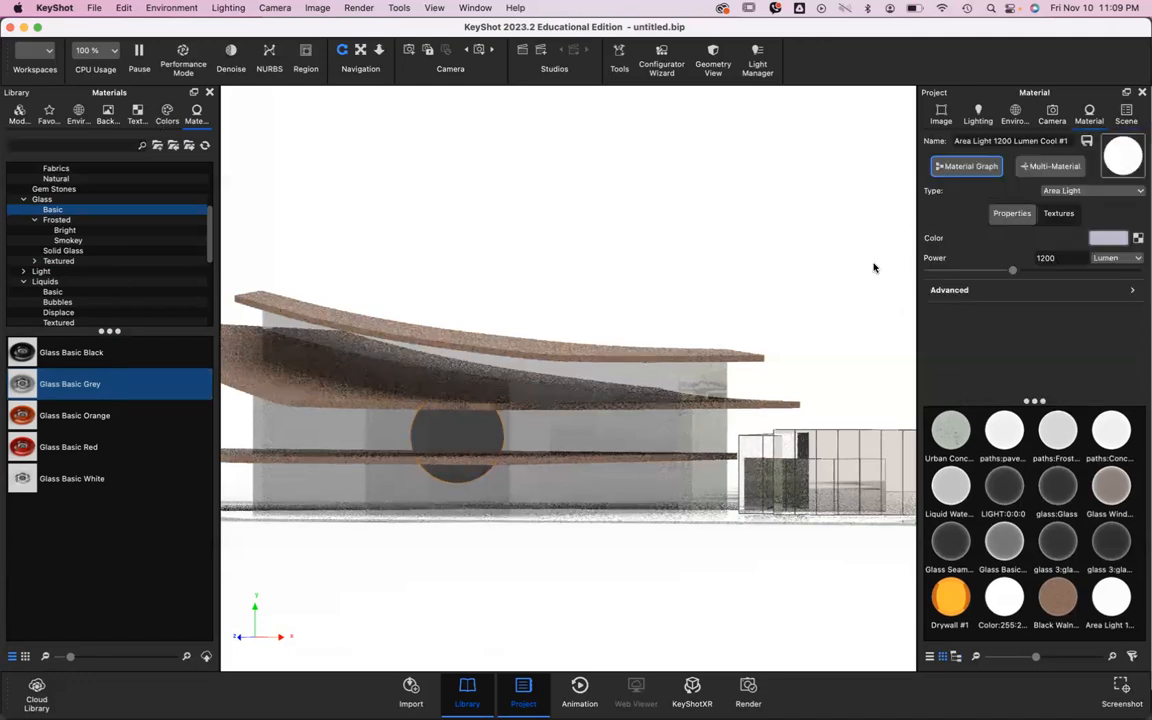
left_click_drag(1012, 270, 1016, 270)
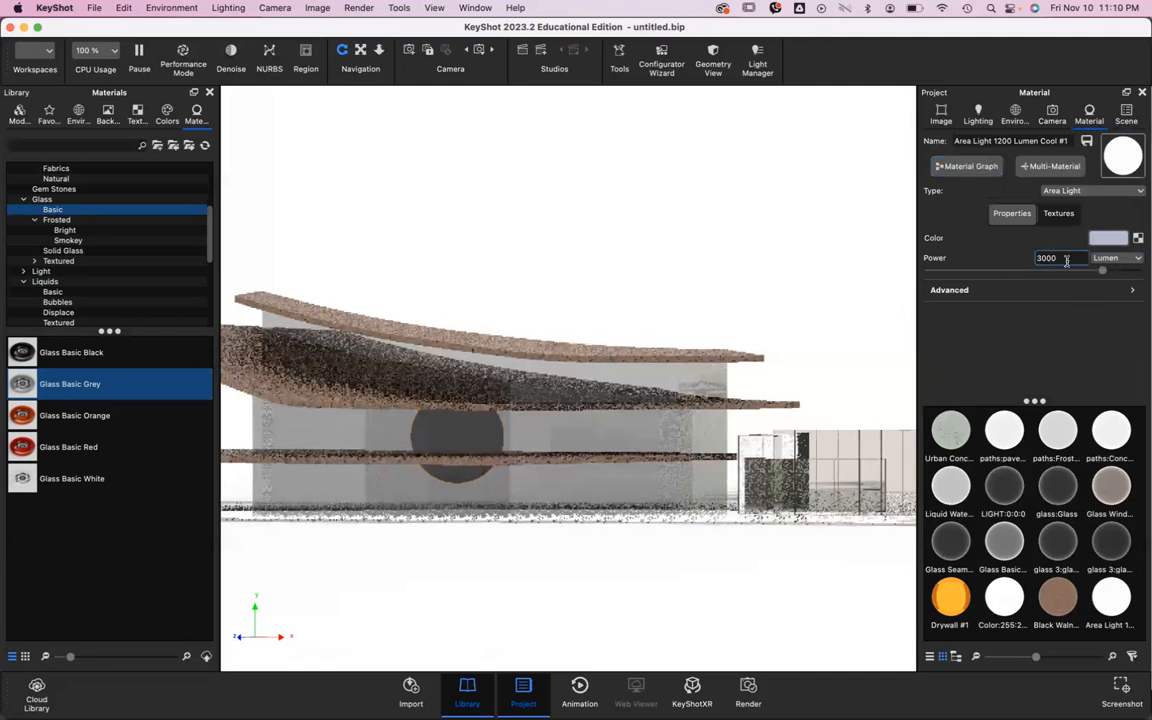
type("00")
key("Return")
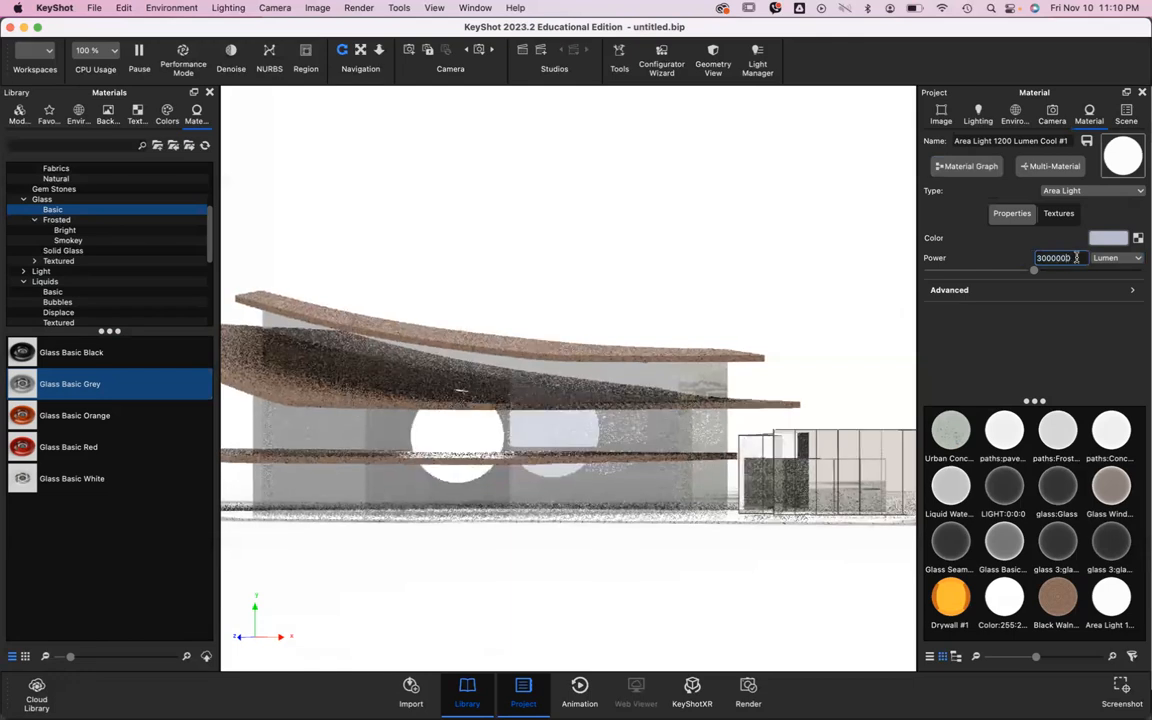
type("0")
key("Return")
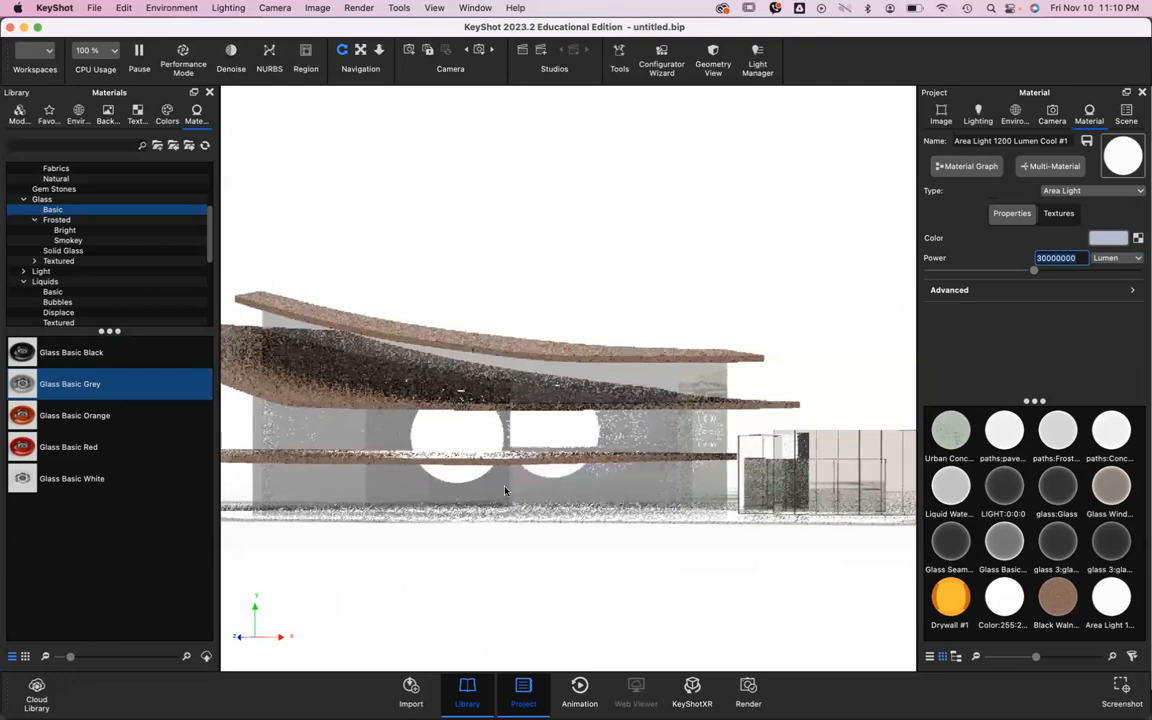
Step: Examine the brightened light spheres inside the curved-roof building from several angles, comparing the view with Performance Mode on and off
left_click_drag(494, 385, 534, 397)
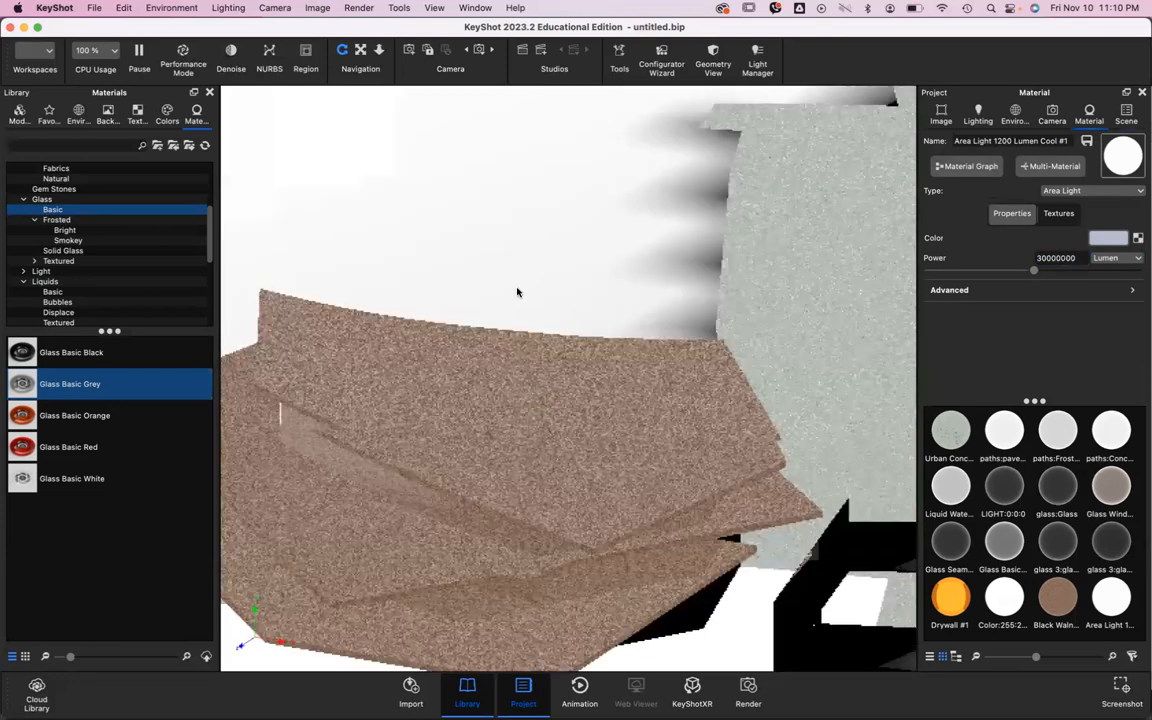
scroll(517, 292, "up", 2)
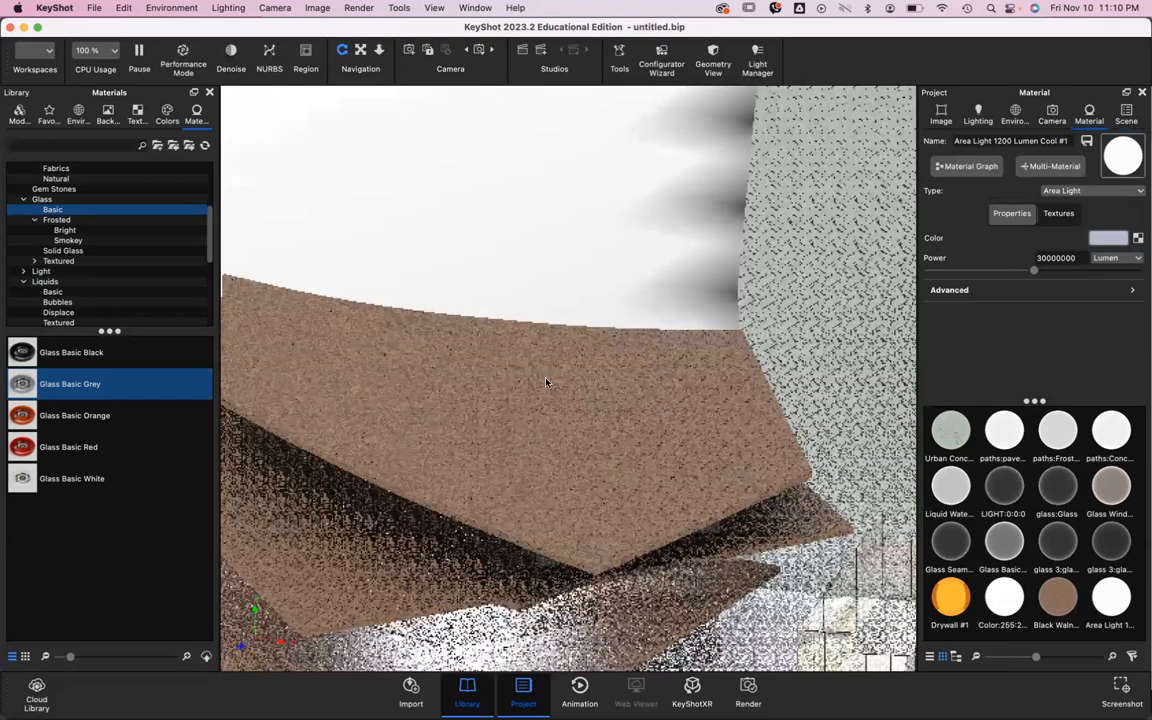
left_click(183, 55)
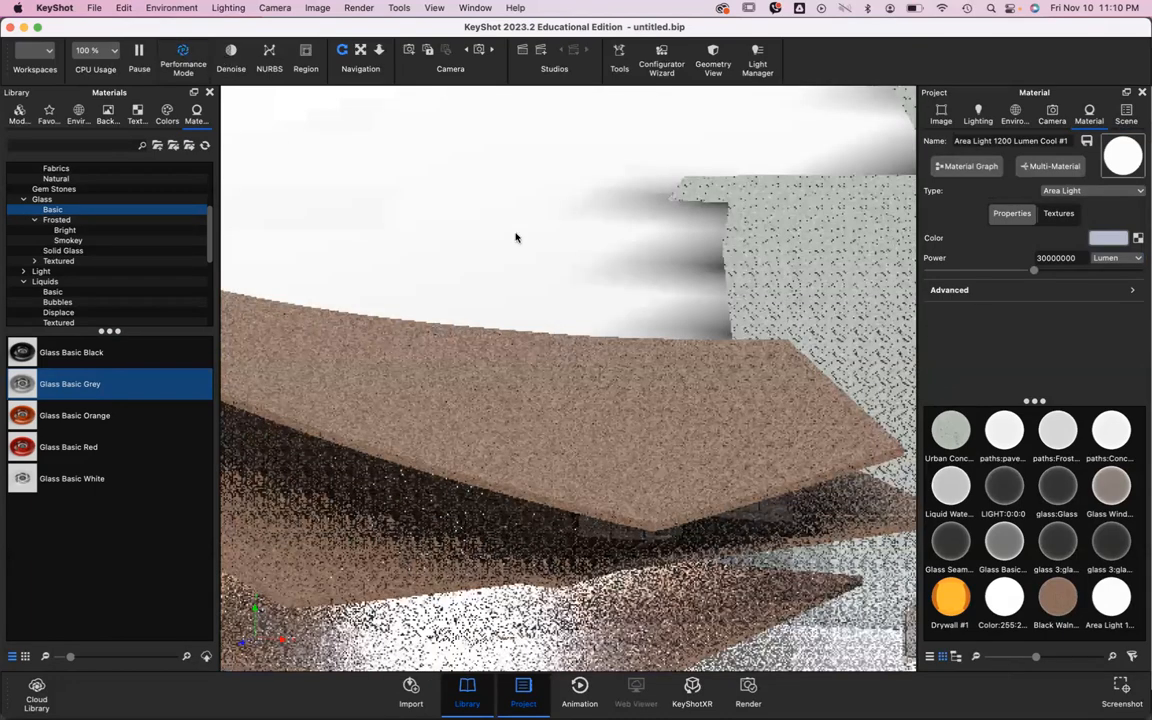
left_click(180, 60)
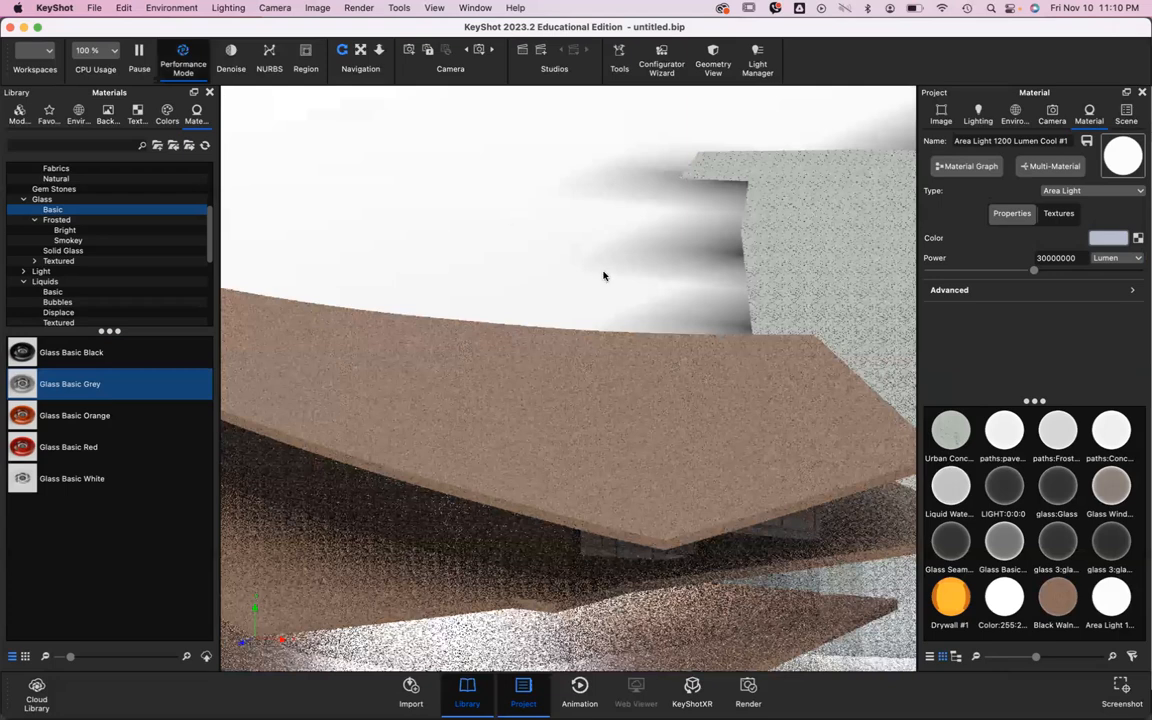
left_click_drag(557, 330, 532, 562)
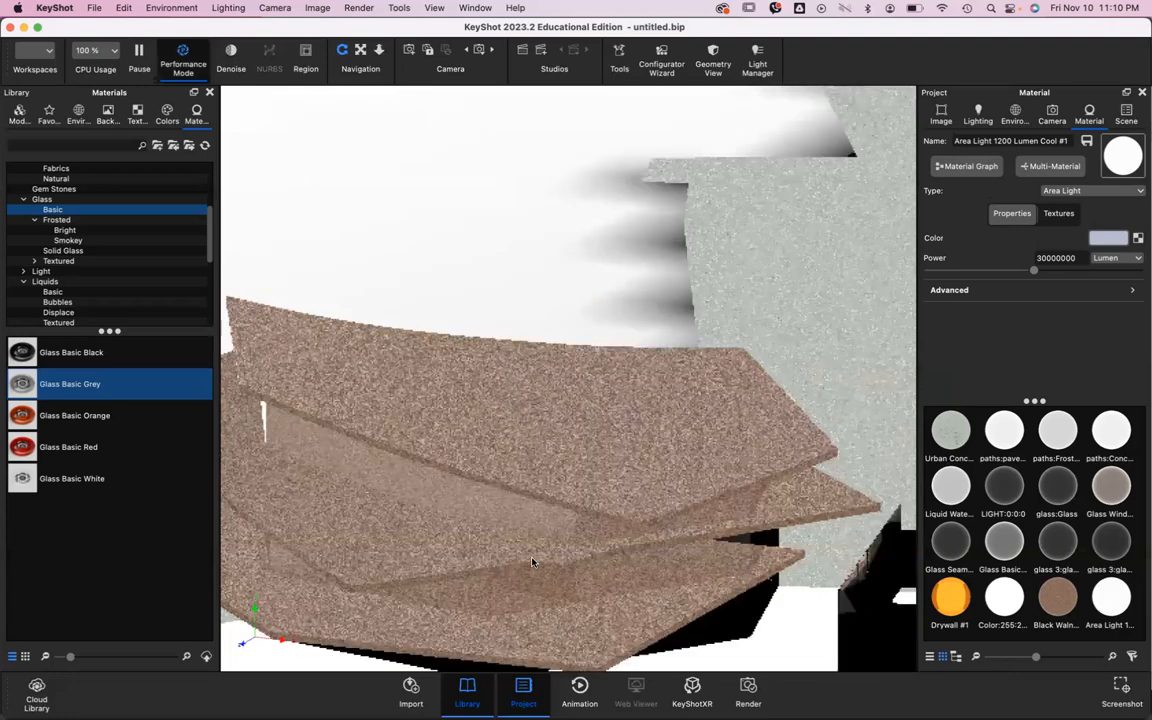
left_click_drag(588, 367, 589, 429)
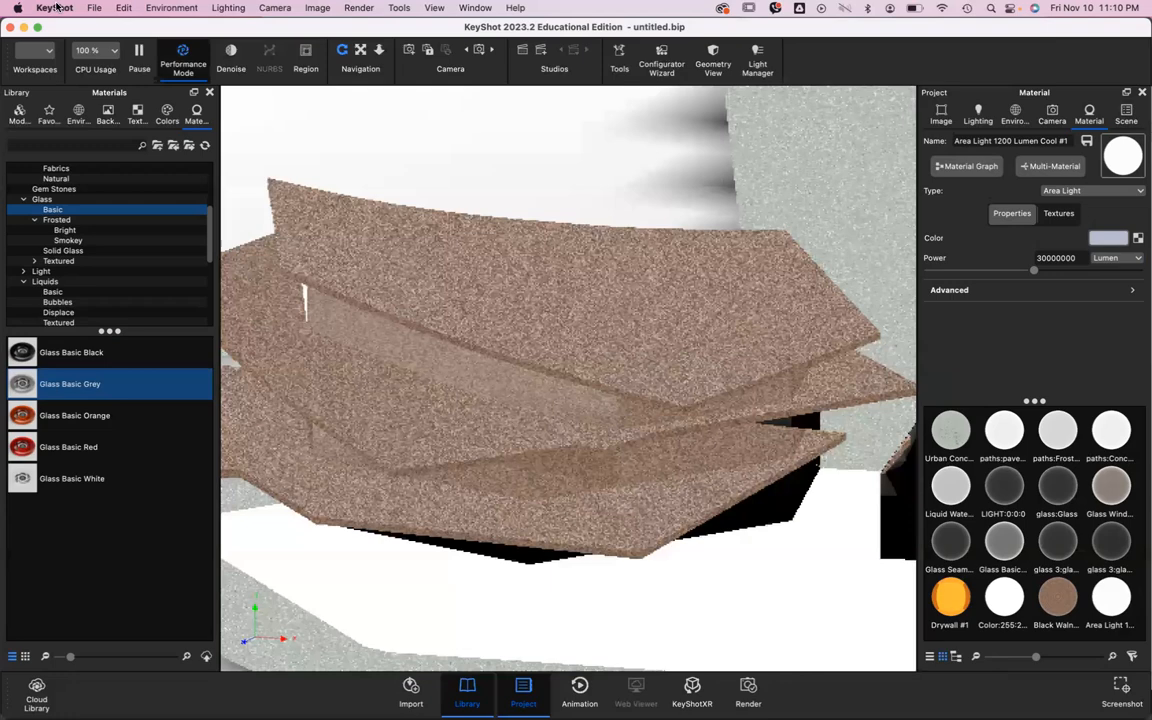
left_click_drag(603, 312, 608, 308)
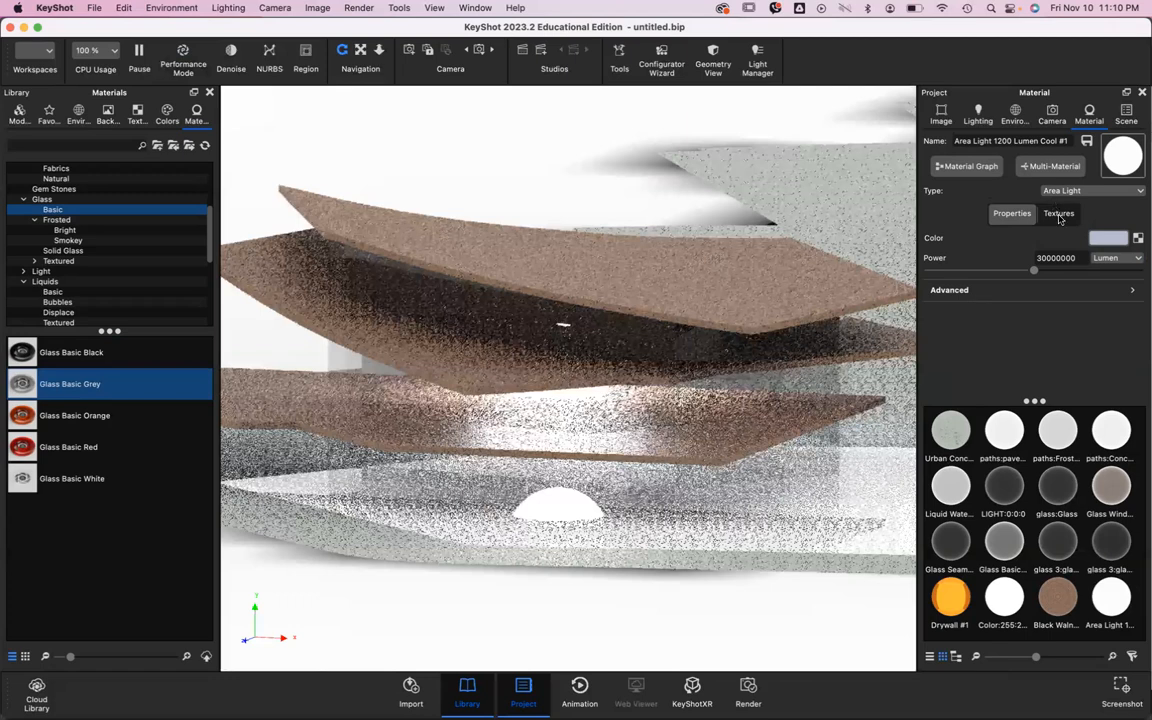
Step: Expand the area light's advanced settings and change its color to a warm Kelvin temperature of 3340
left_click(1044, 289)
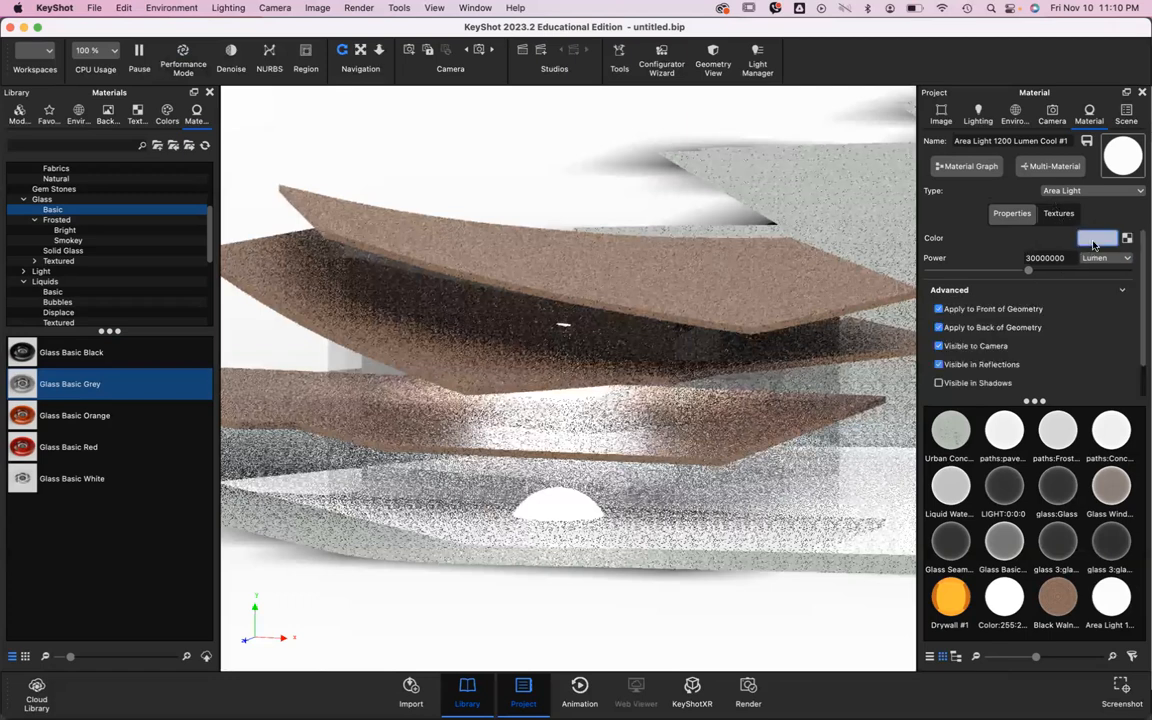
left_click(1097, 237)
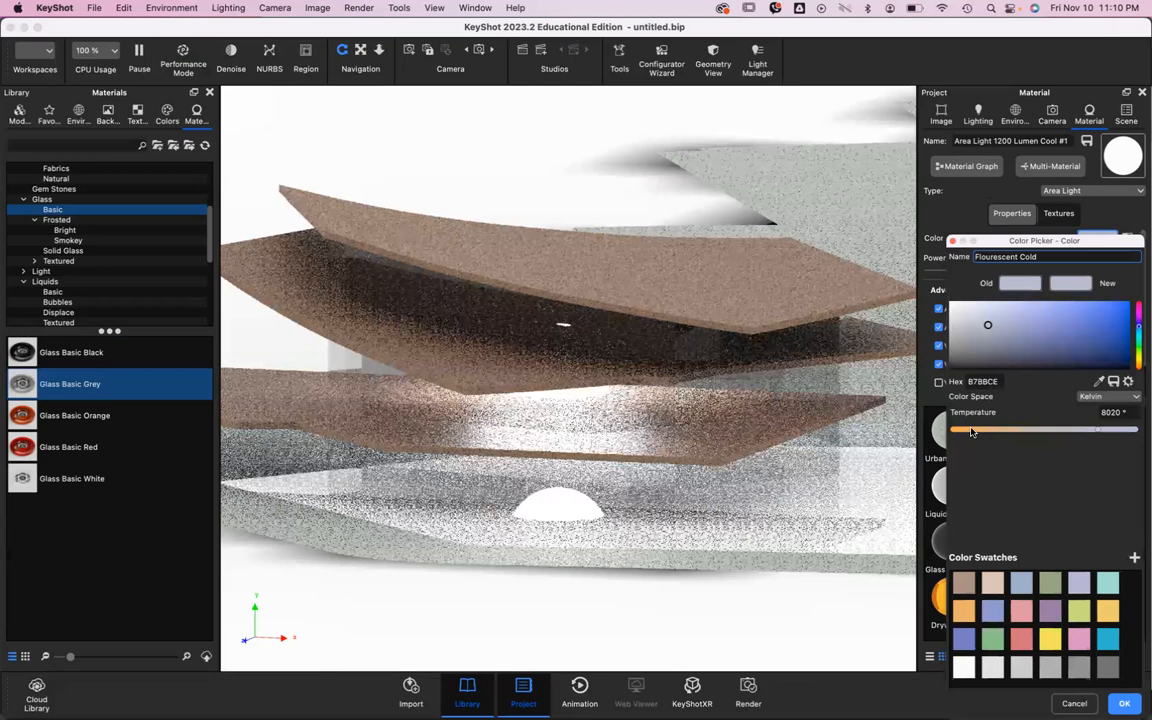
left_click(1000, 430)
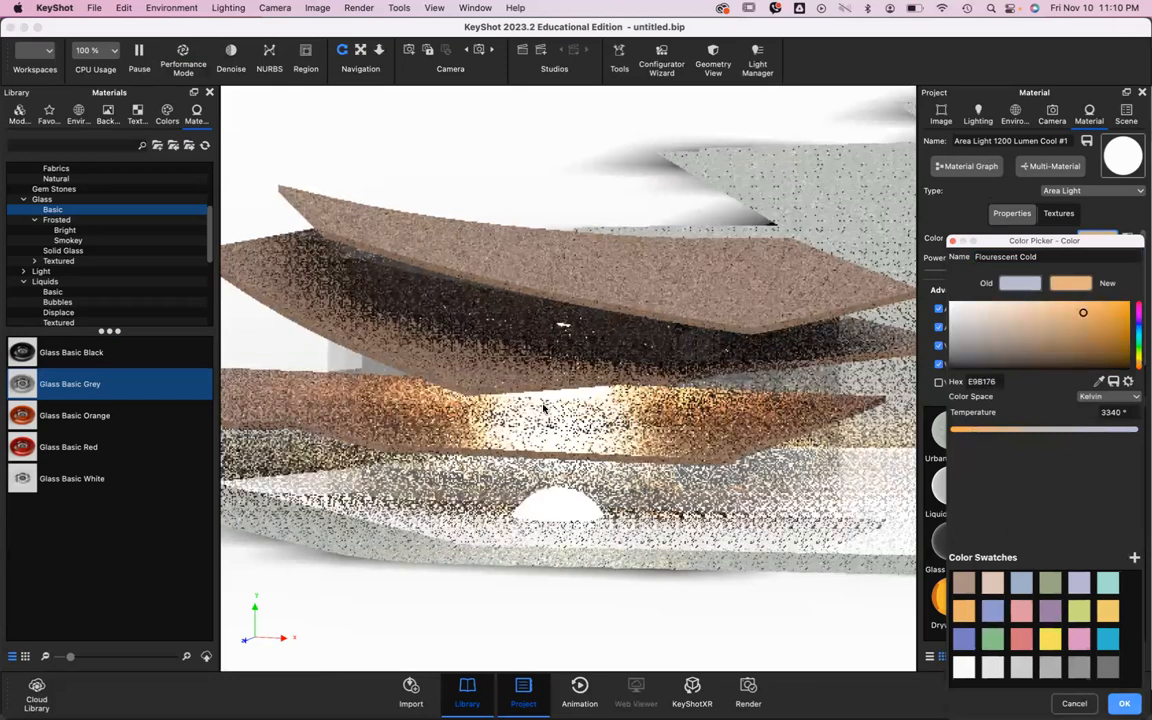
key("Return")
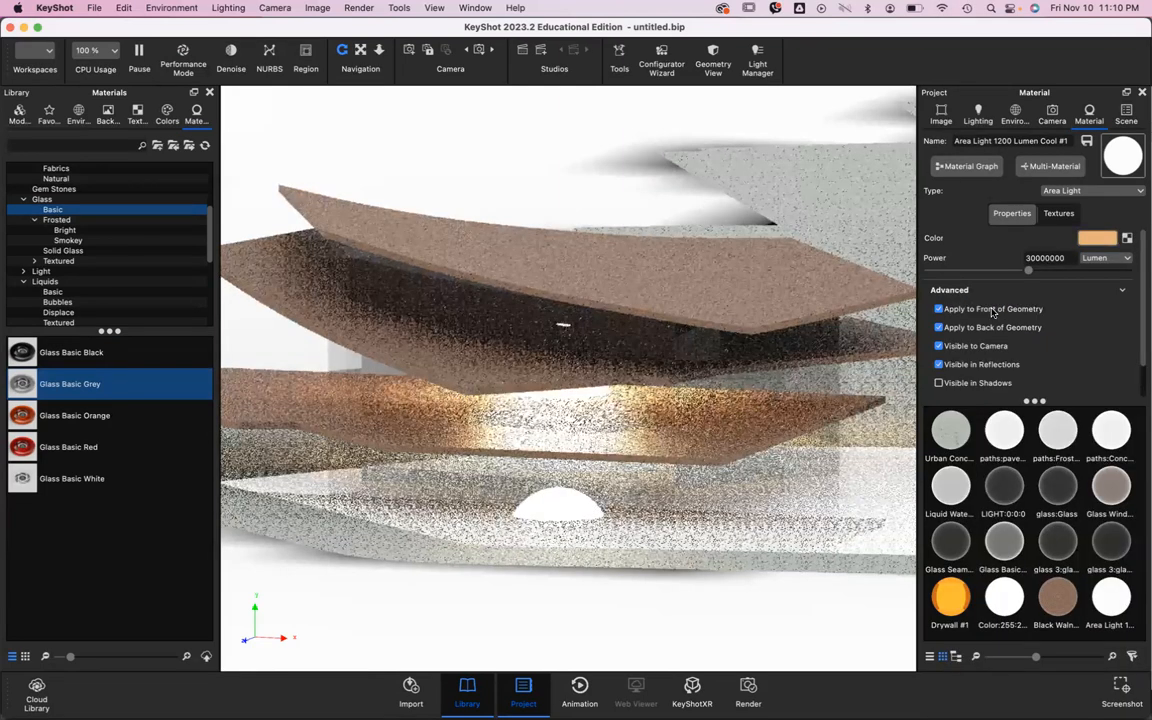
Step: Turn off Visible to Camera and Visible in Reflections for the area light, testing Visible in Shadows and checking its texture settings
scroll(980, 321, "down", 2)
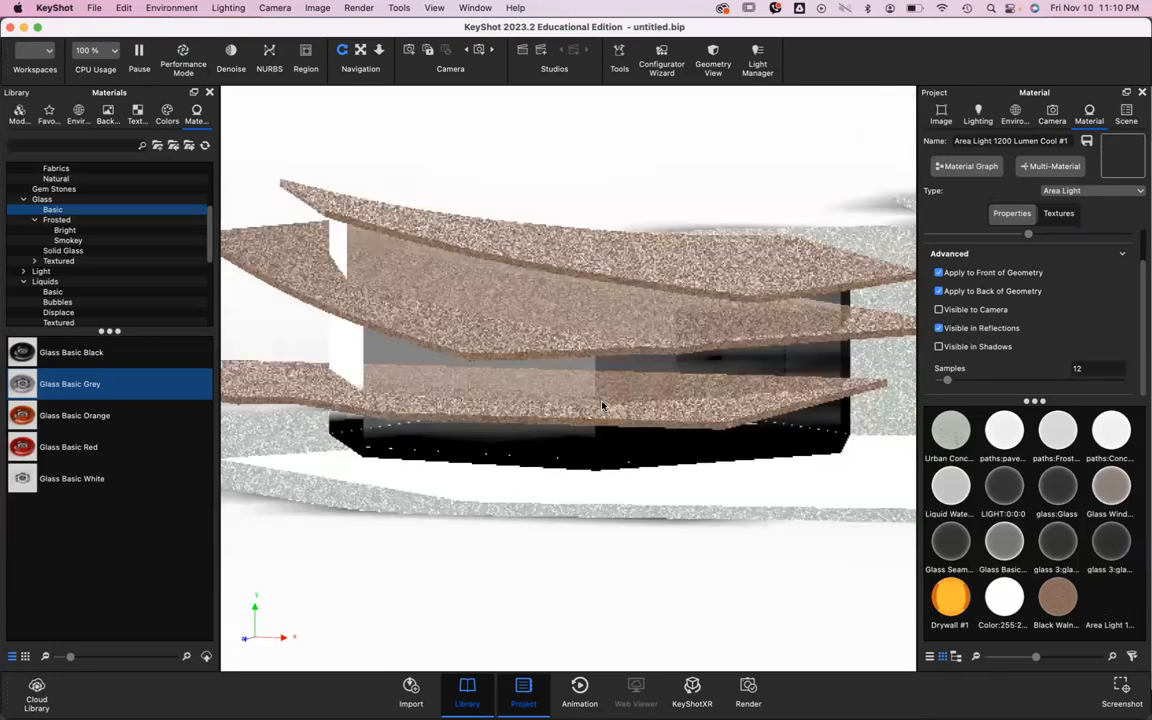
left_click_drag(670, 306, 688, 329)
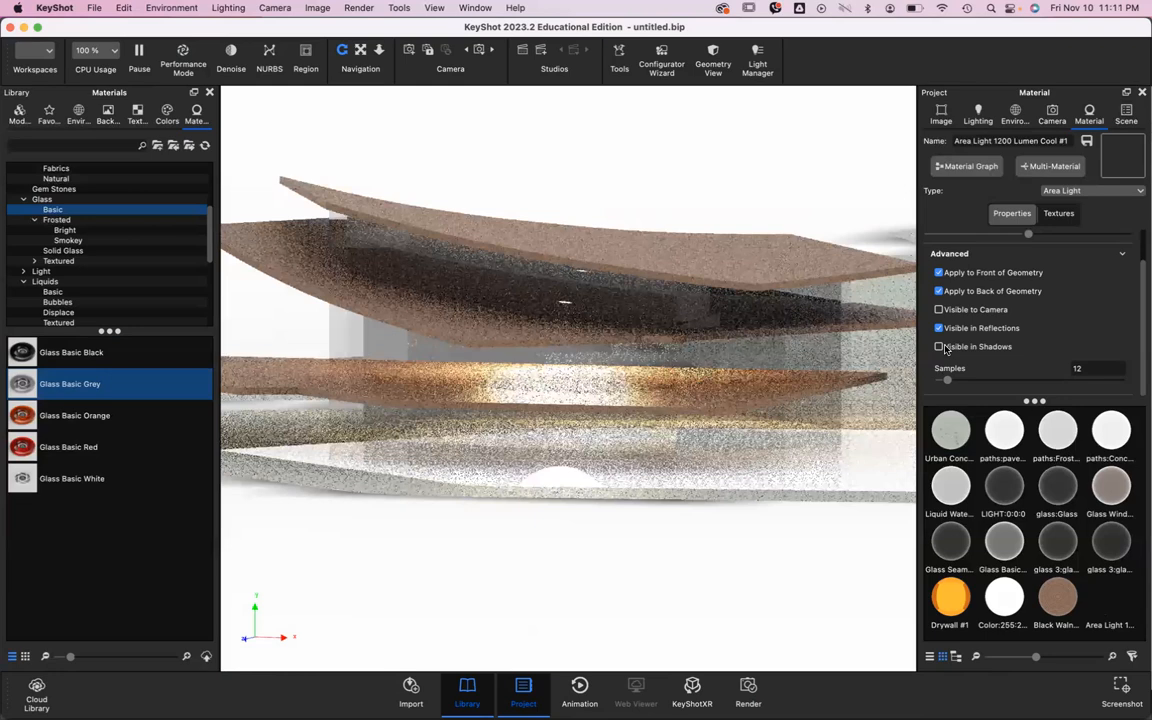
left_click(941, 347)
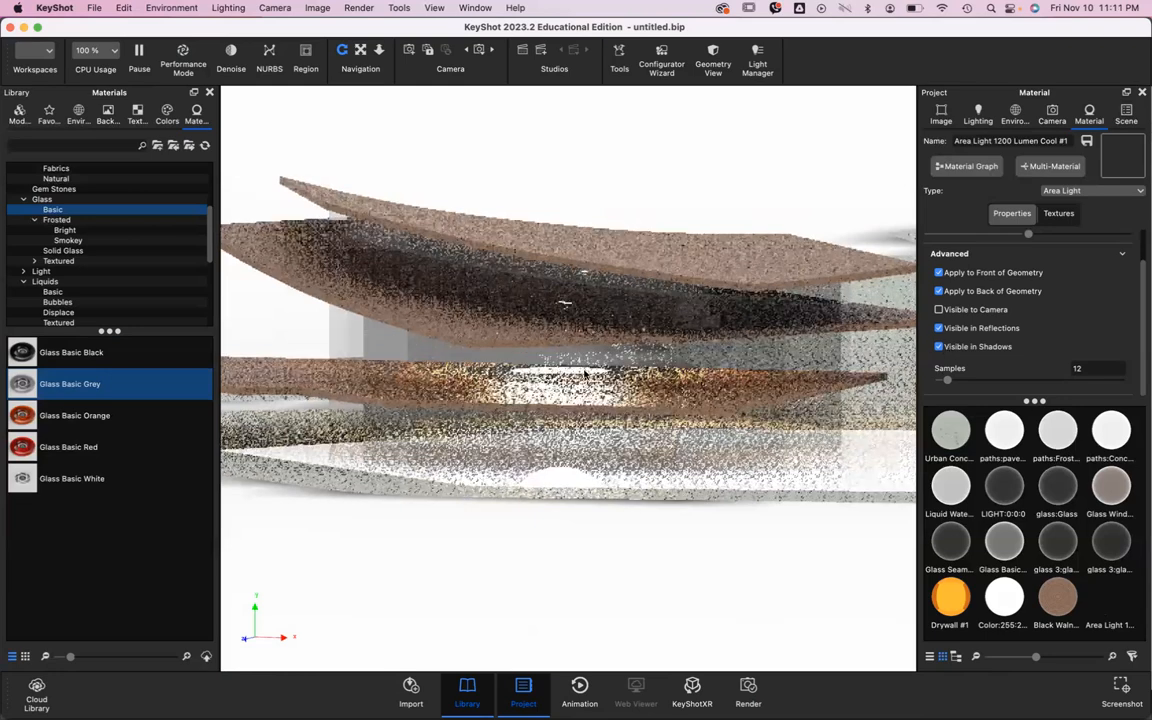
left_click(939, 346)
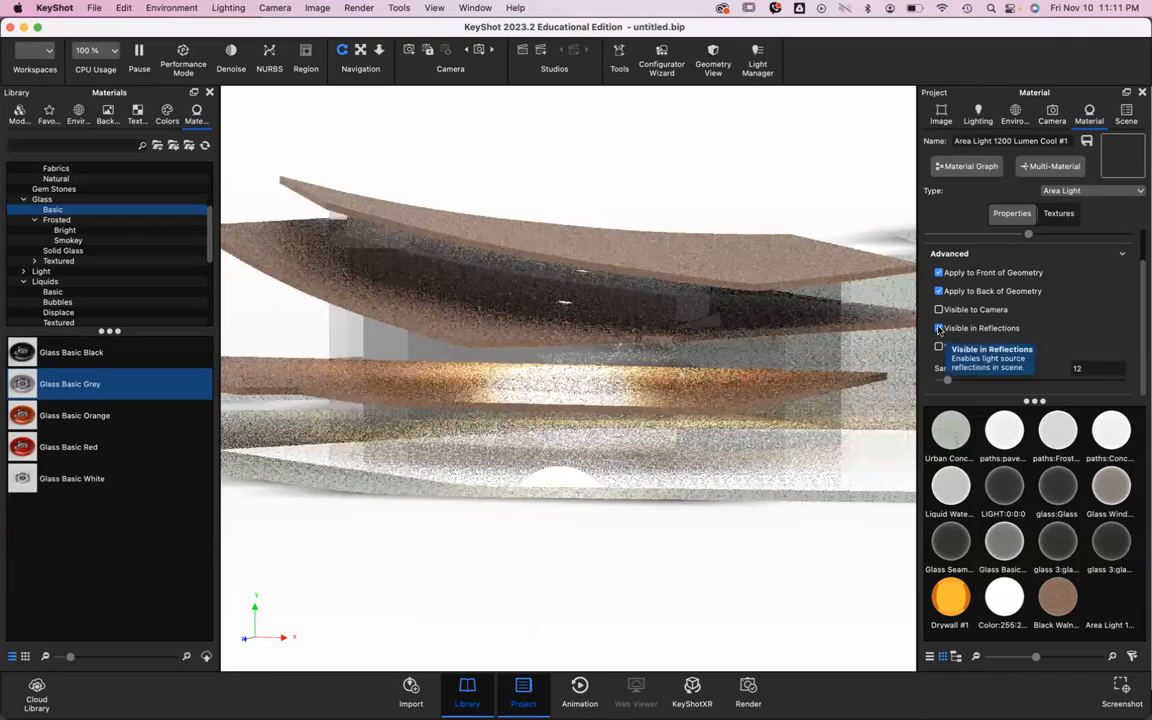
left_click(939, 328)
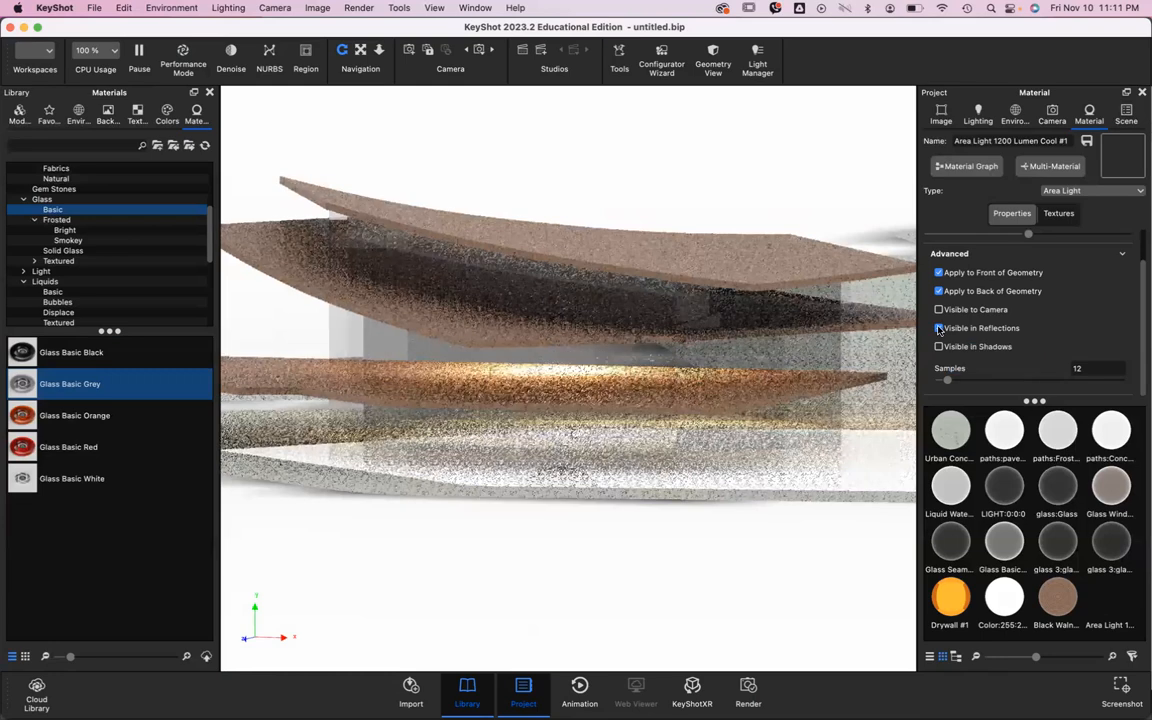
left_click(939, 328)
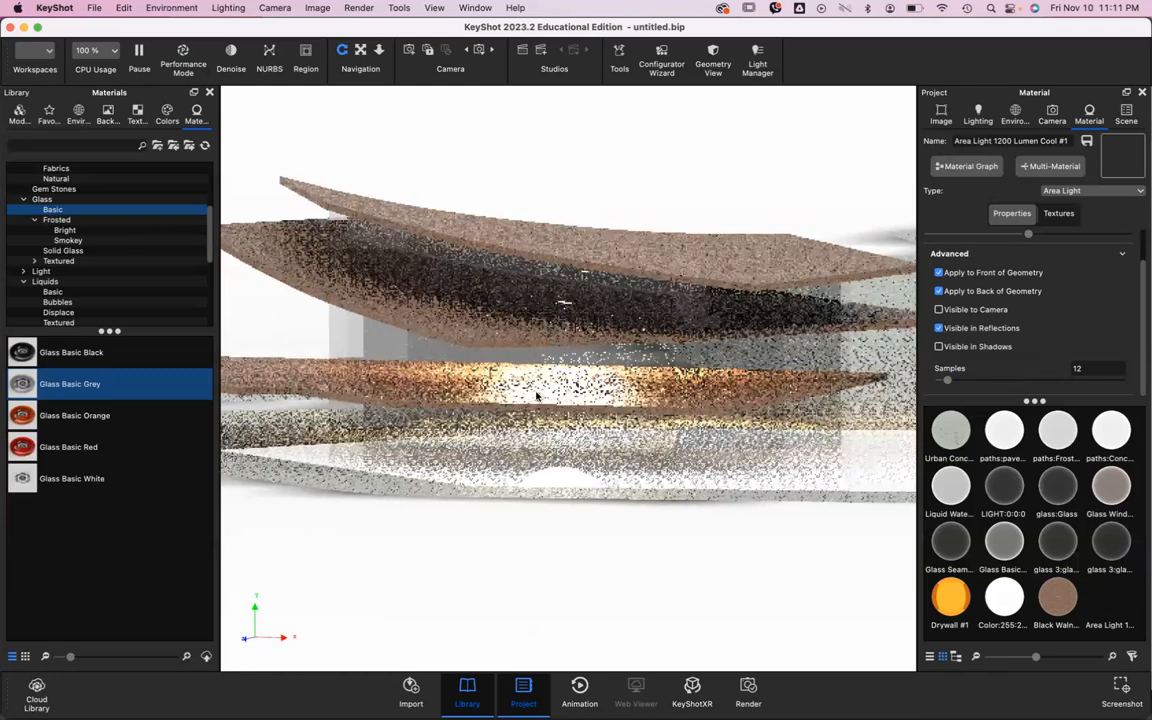
left_click(939, 328)
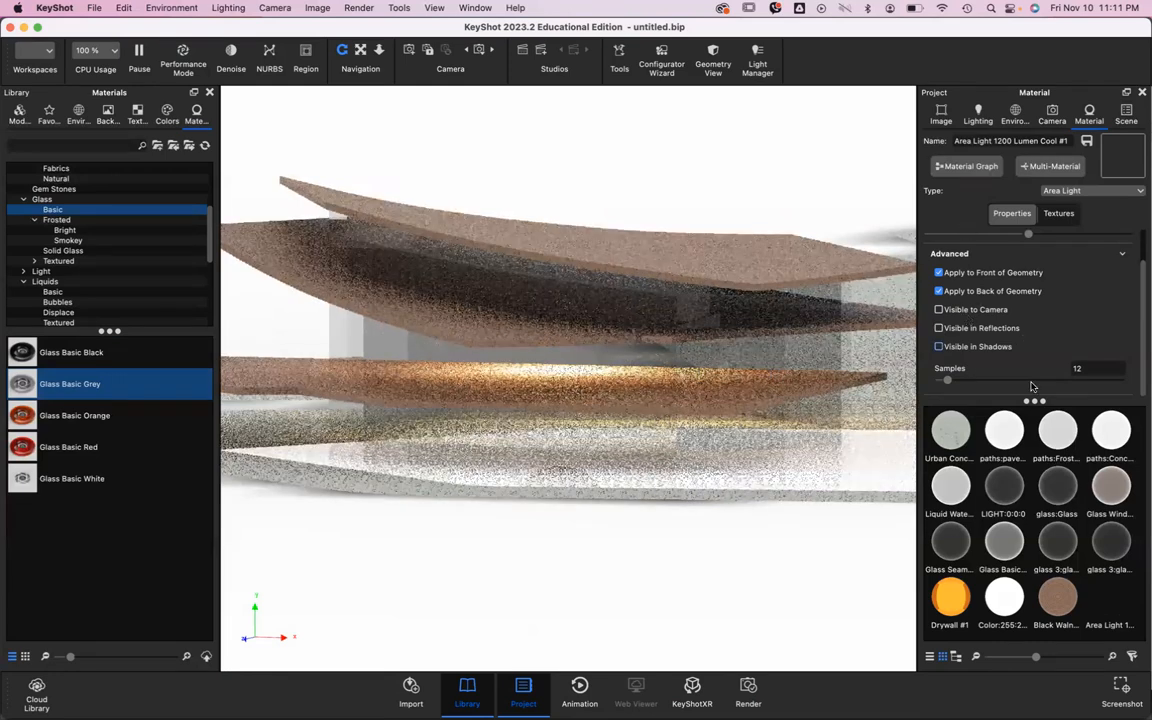
left_click(1058, 214)
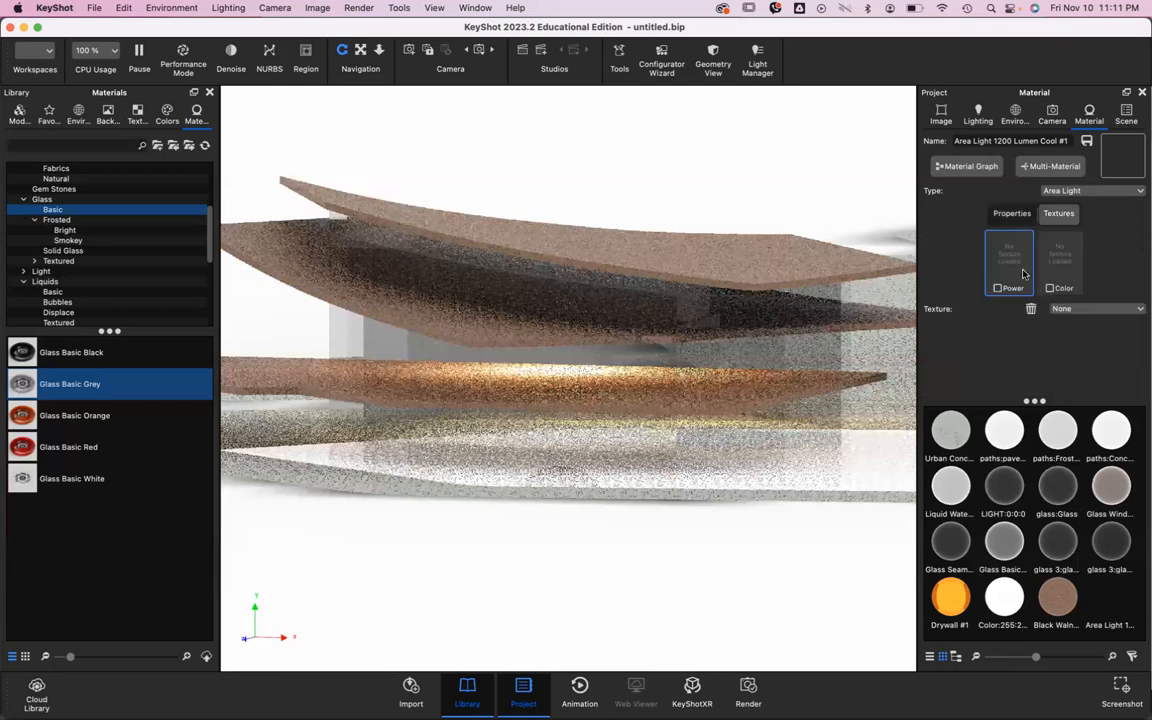
left_click(1011, 213)
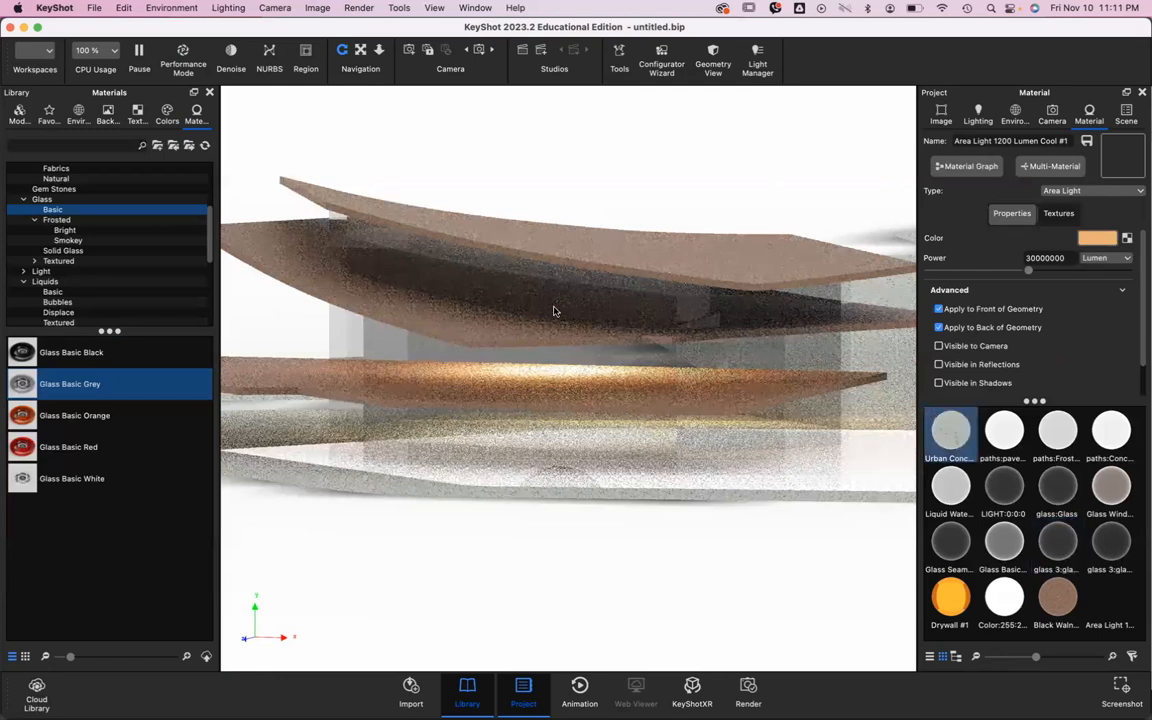
Step: Turn on Performance Mode and view the curved-roof building together with the neighbouring buildings
left_click_drag(558, 224, 384, 439)
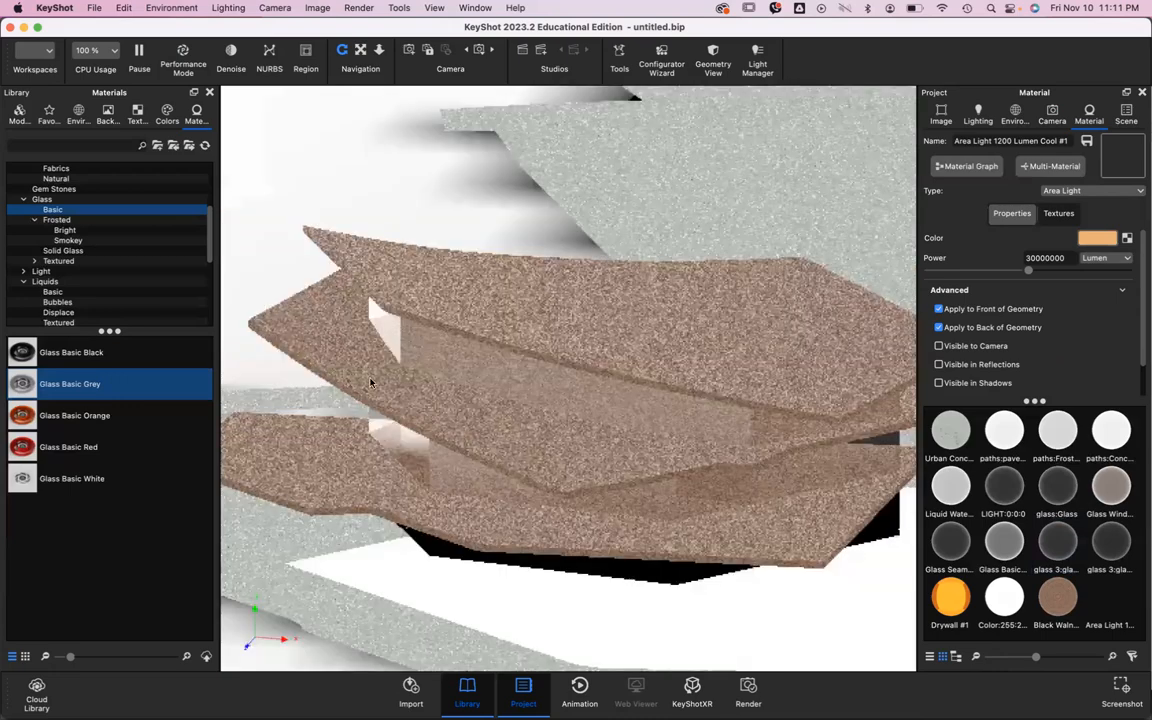
scroll(370, 383, "up", 5)
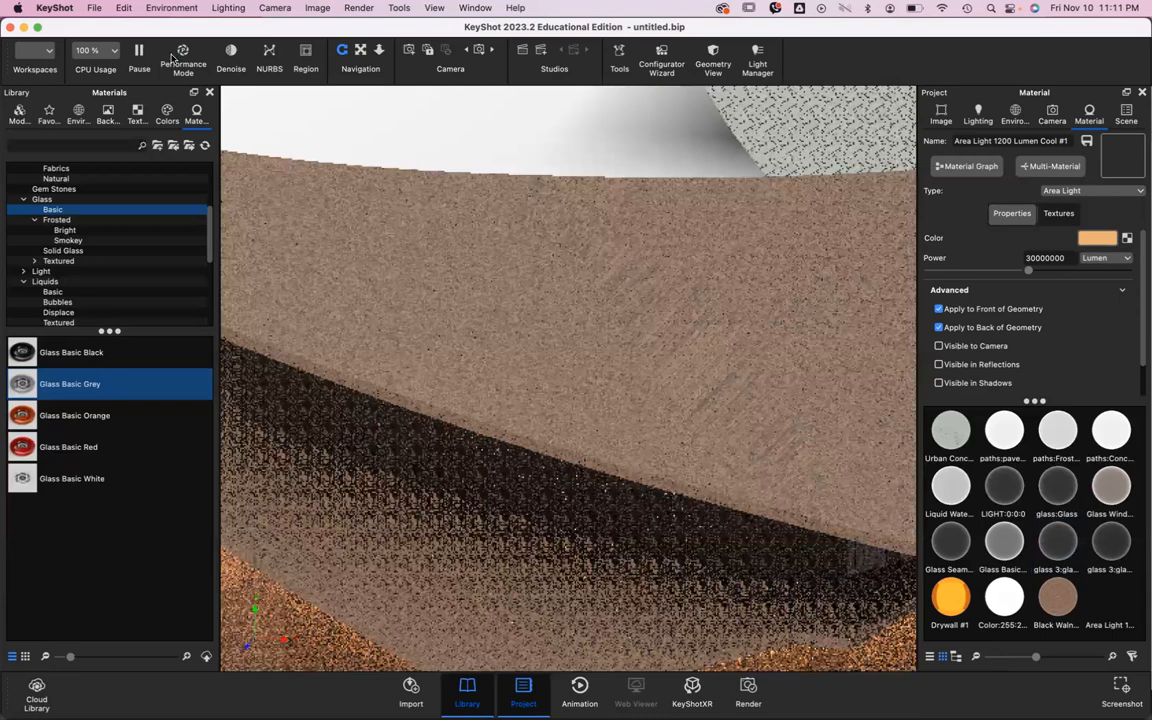
scroll(321, 292, "up", 5)
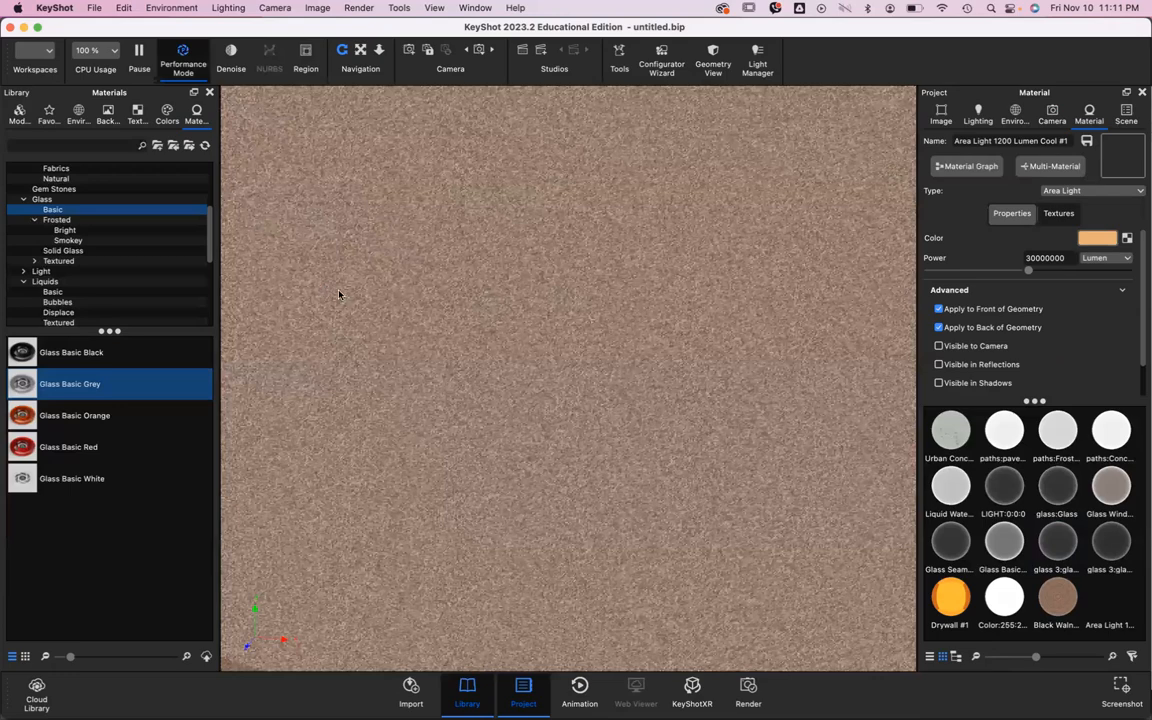
scroll(431, 275, "down", 5)
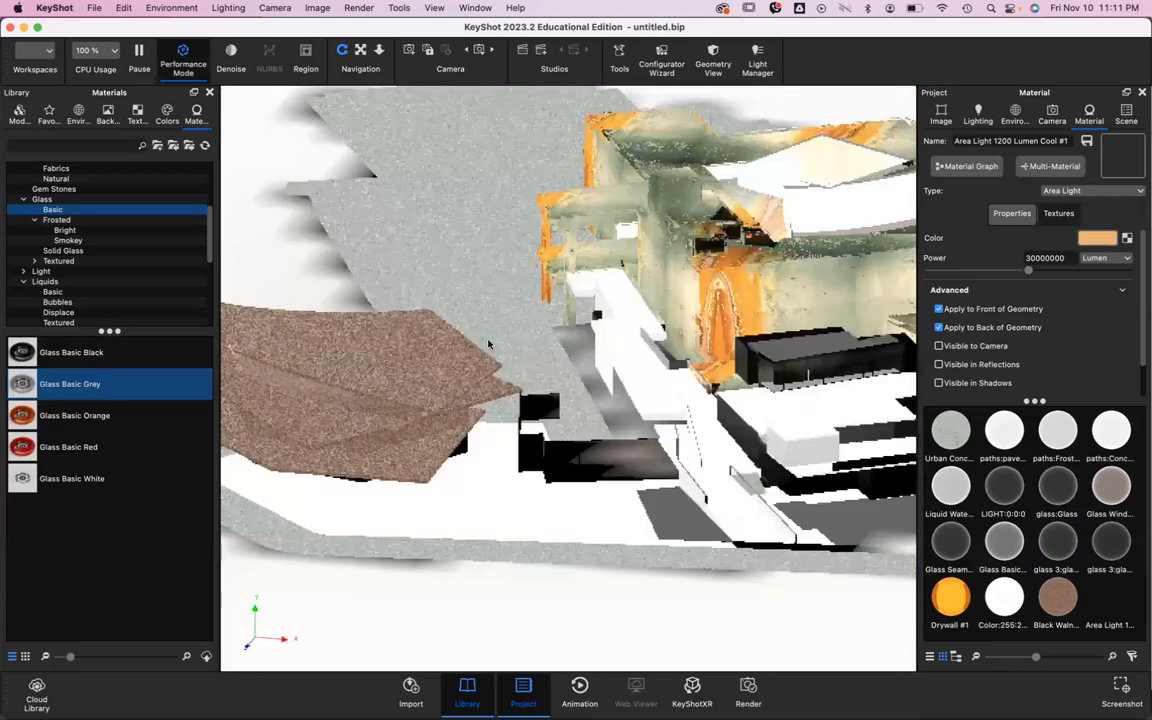
Step: Turn off Performance Mode and view the whole site model from a higher angle
left_click_drag(488, 344, 436, 306)
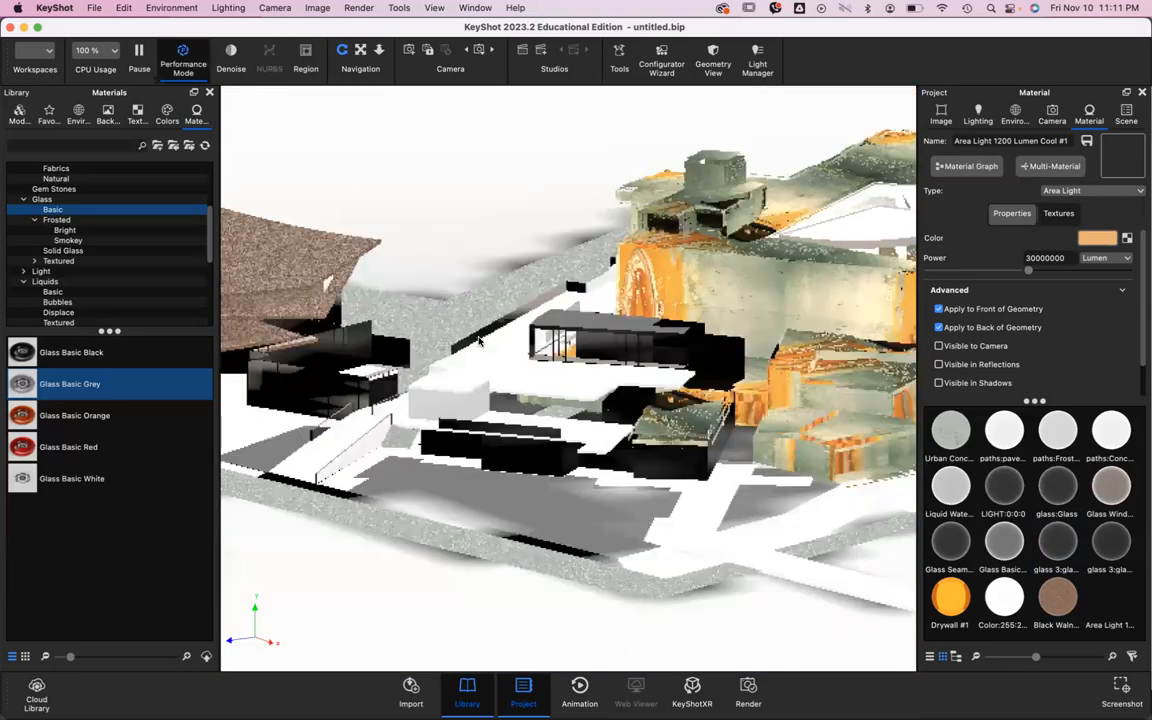
left_click_drag(578, 333, 779, 313)
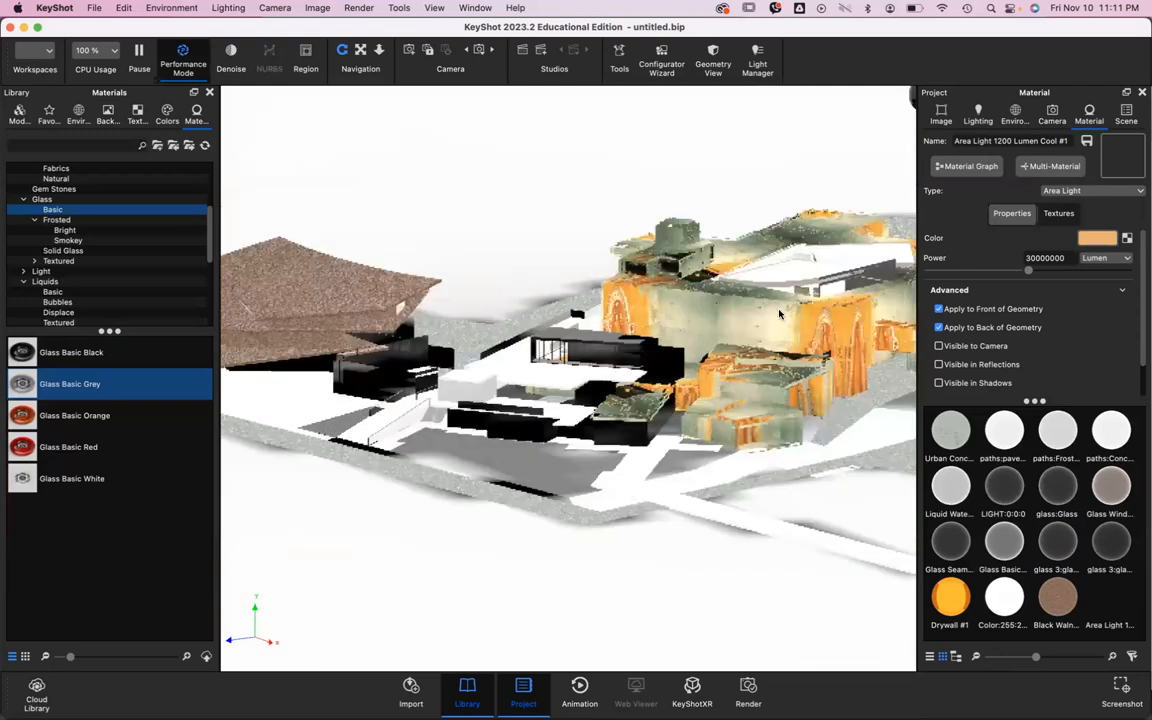
scroll(671, 327, "down", 2)
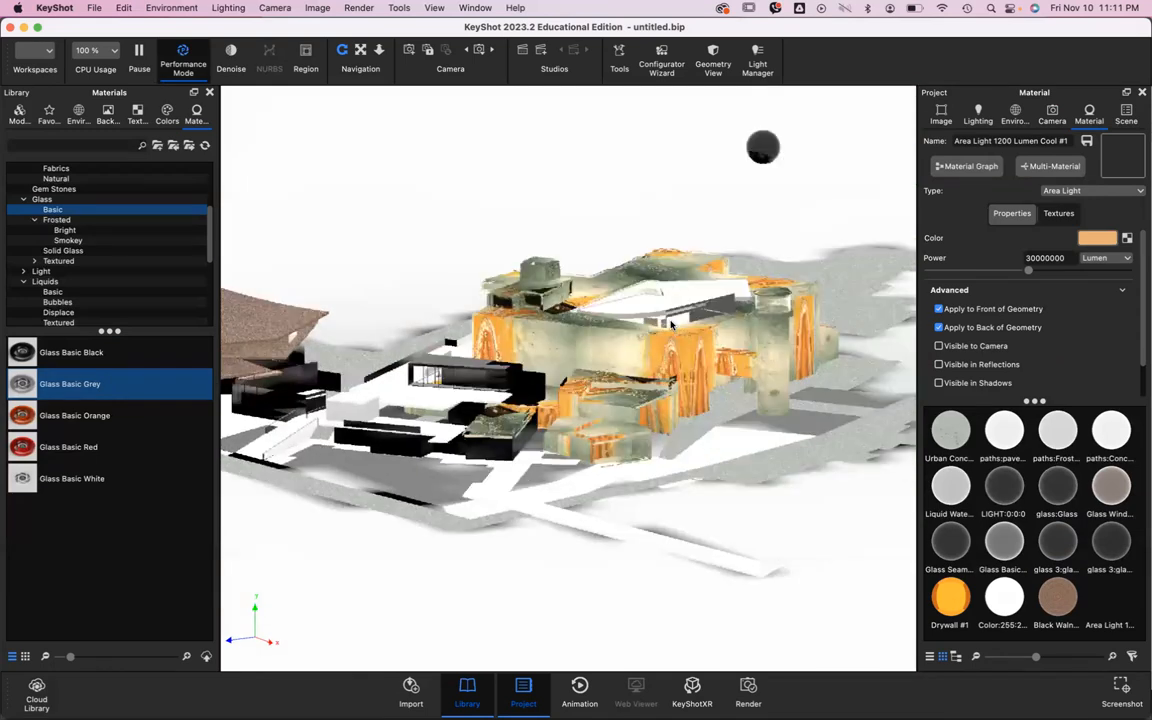
left_click_drag(576, 357, 638, 395)
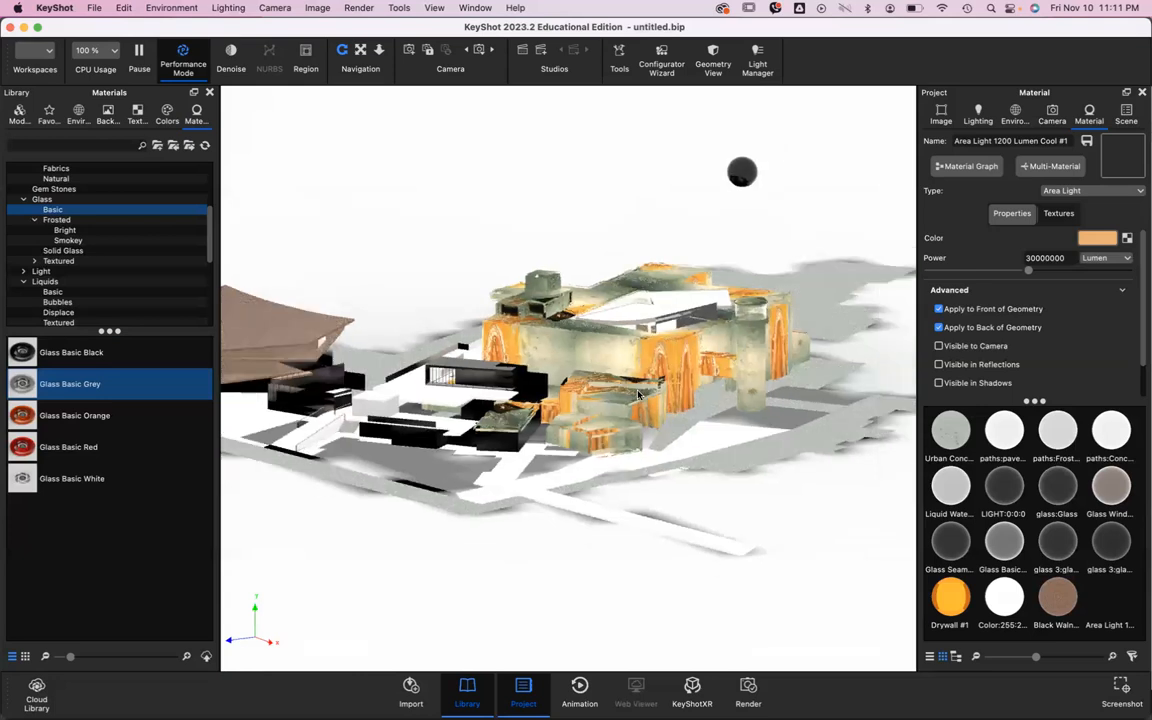
scroll(258, 357, "down", 2)
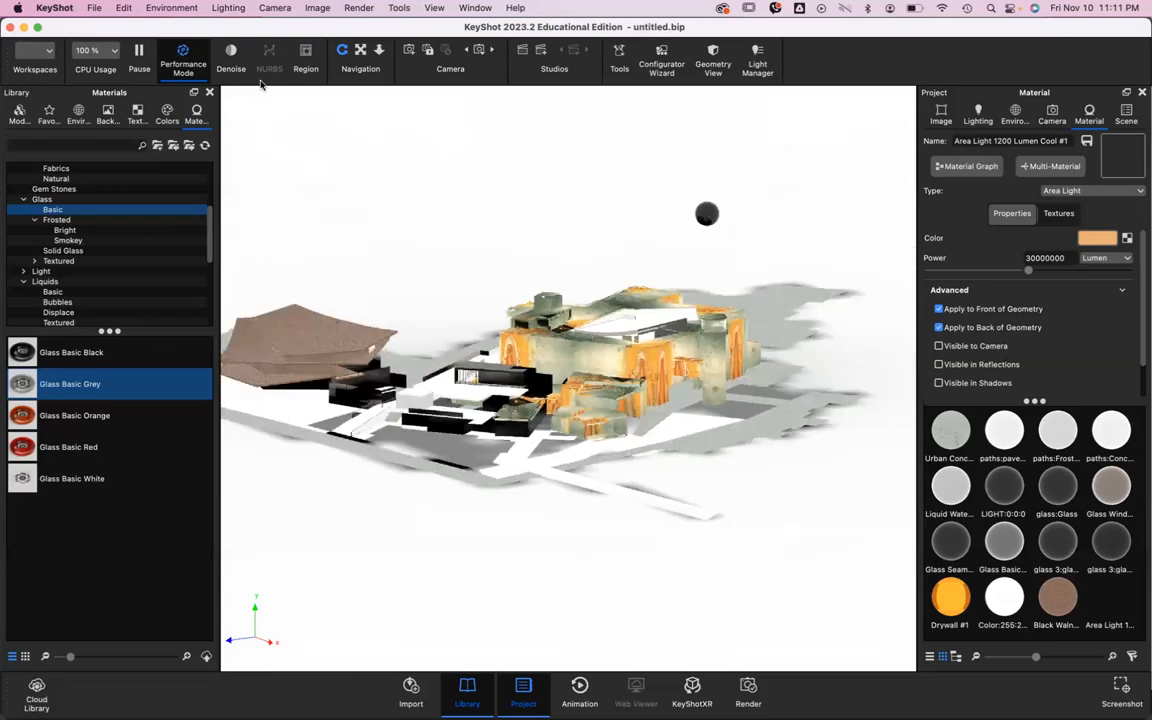
left_click(182, 50)
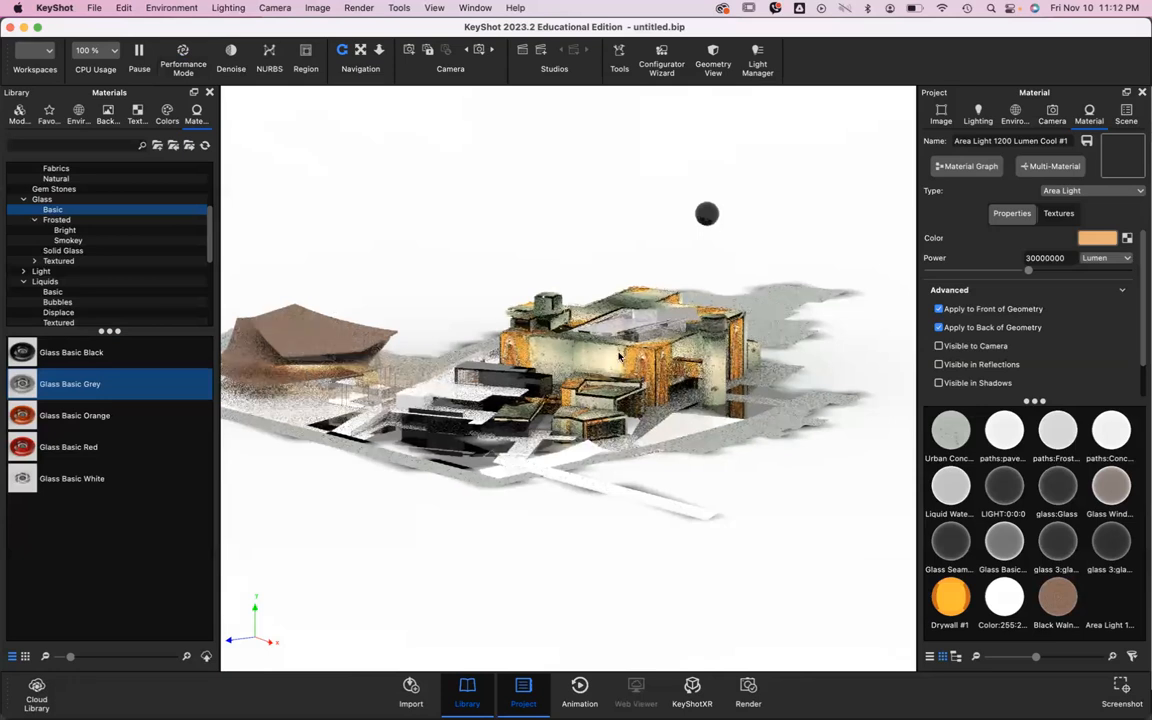
left_click_drag(441, 284, 445, 352)
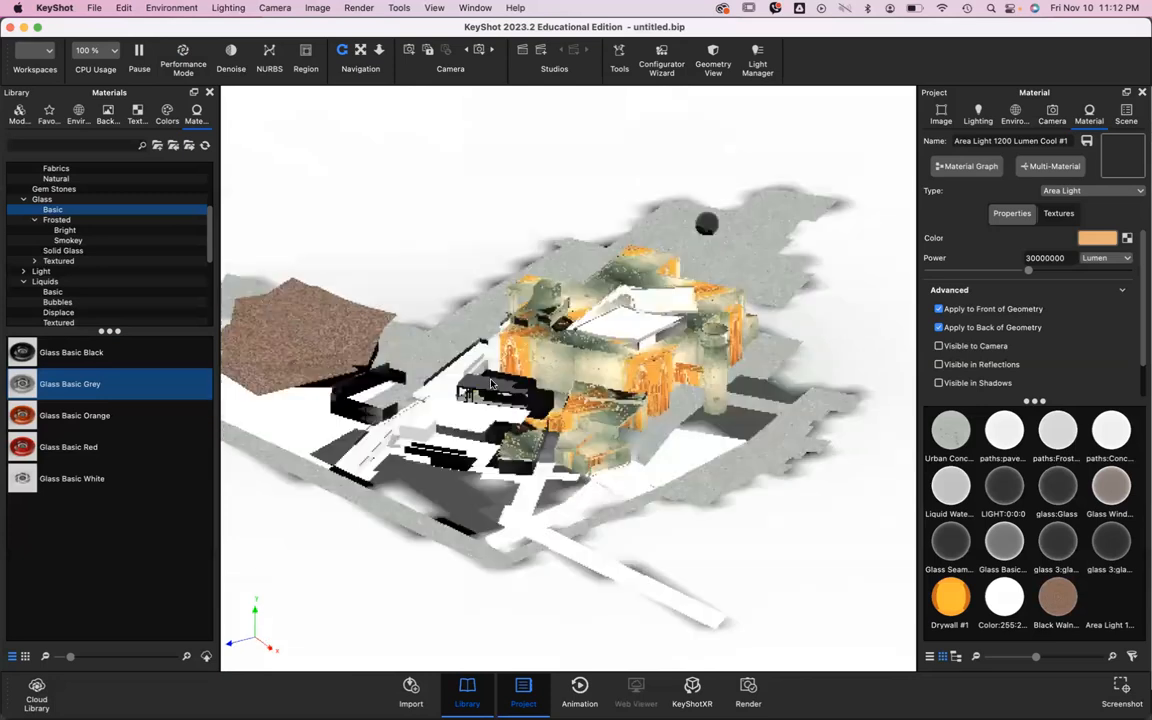
left_click_drag(488, 495, 484, 330)
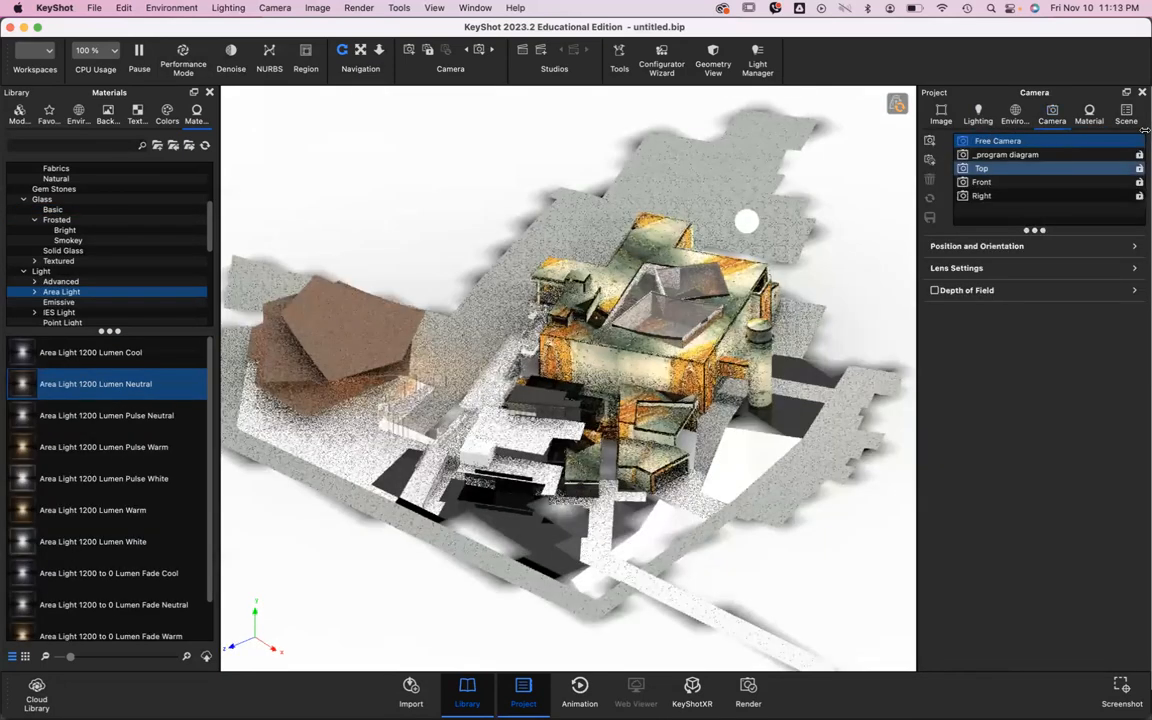
Step: Set the environment's brightness to 1.306 and its contrast to 1.232
left_click(1132, 117)
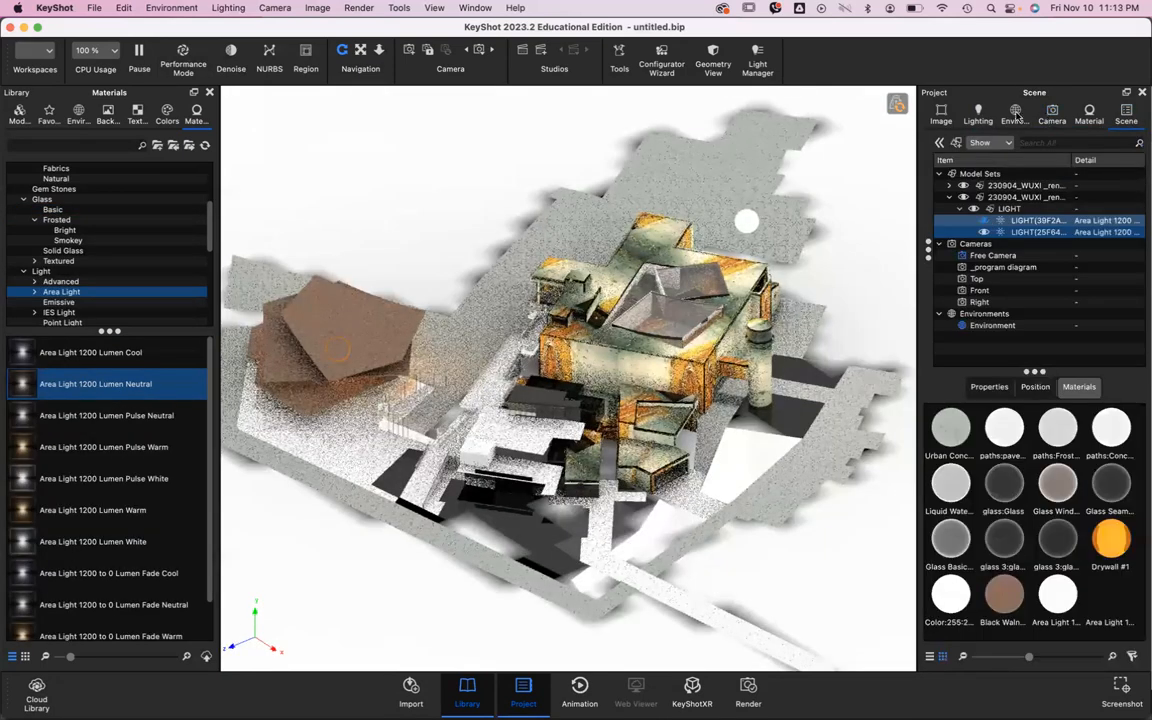
left_click(1015, 113)
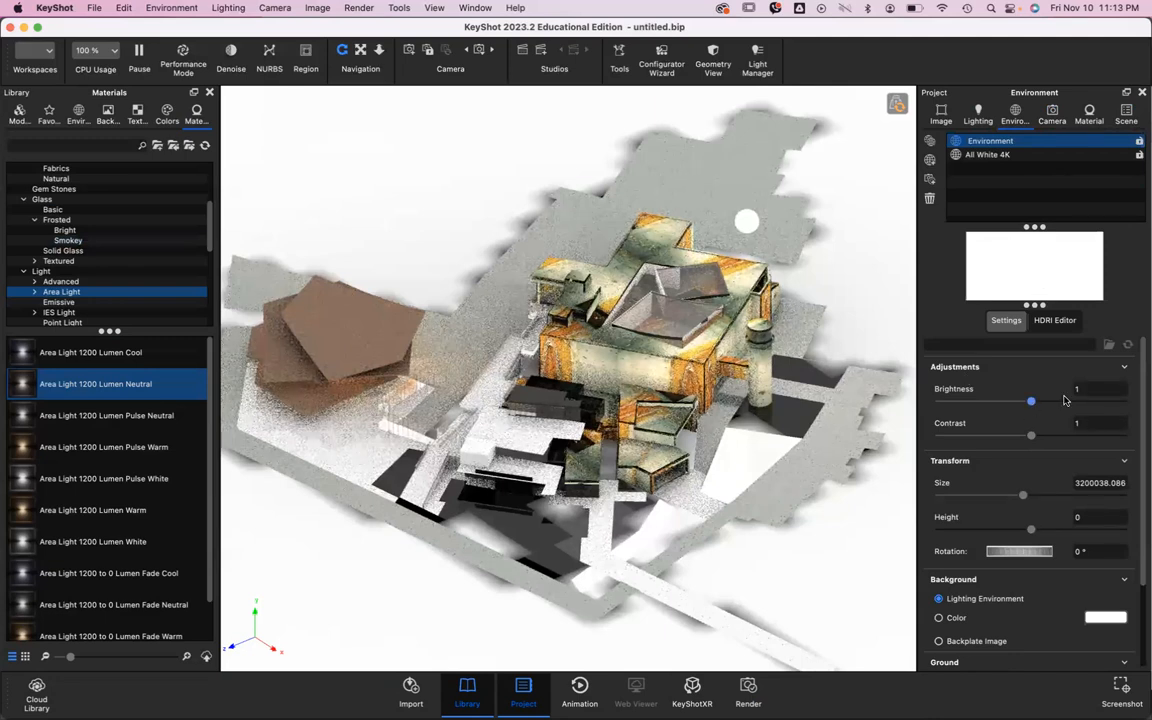
left_click_drag(1031, 400, 1012, 400)
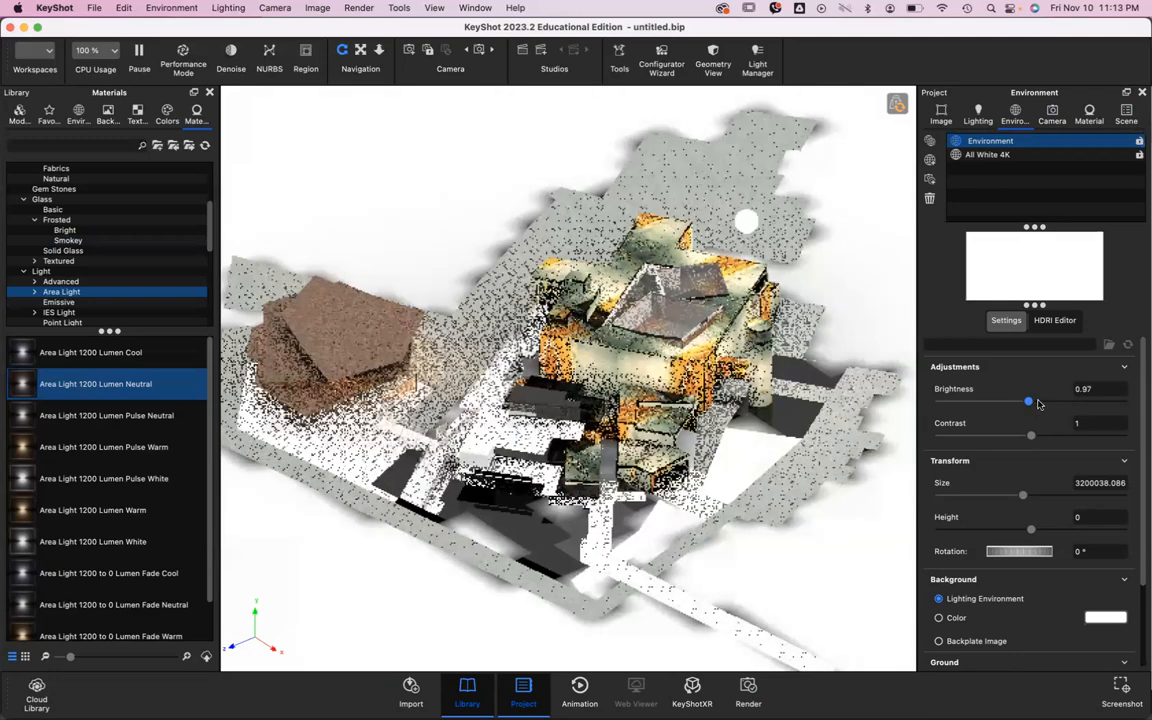
left_click(1039, 401)
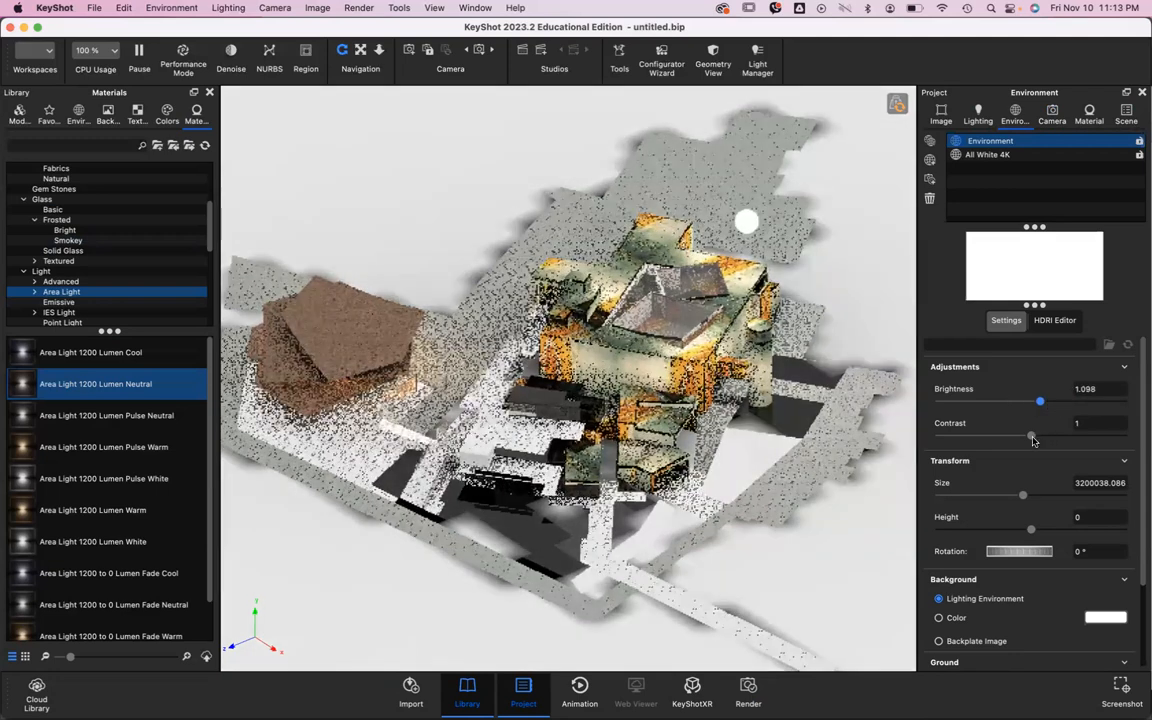
left_click(1059, 401)
left_click(1052, 435)
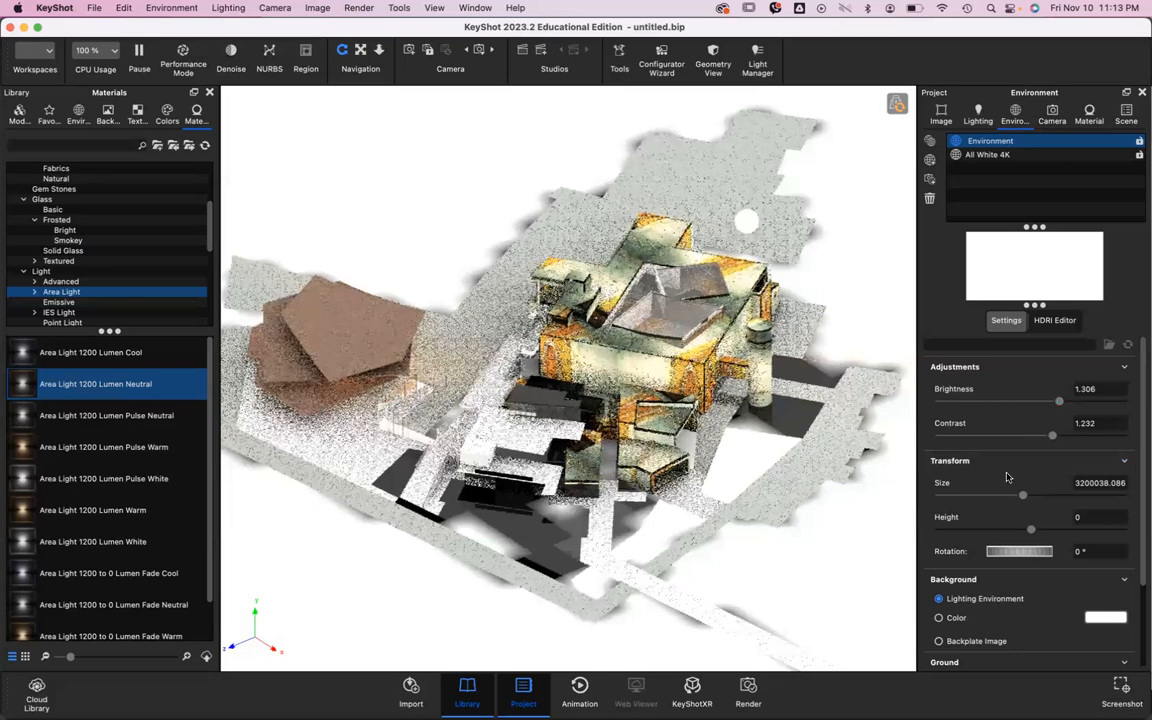
Step: Switch the environment background to a solid color, trying magenta FF29FF and returning it to white
left_click(940, 618)
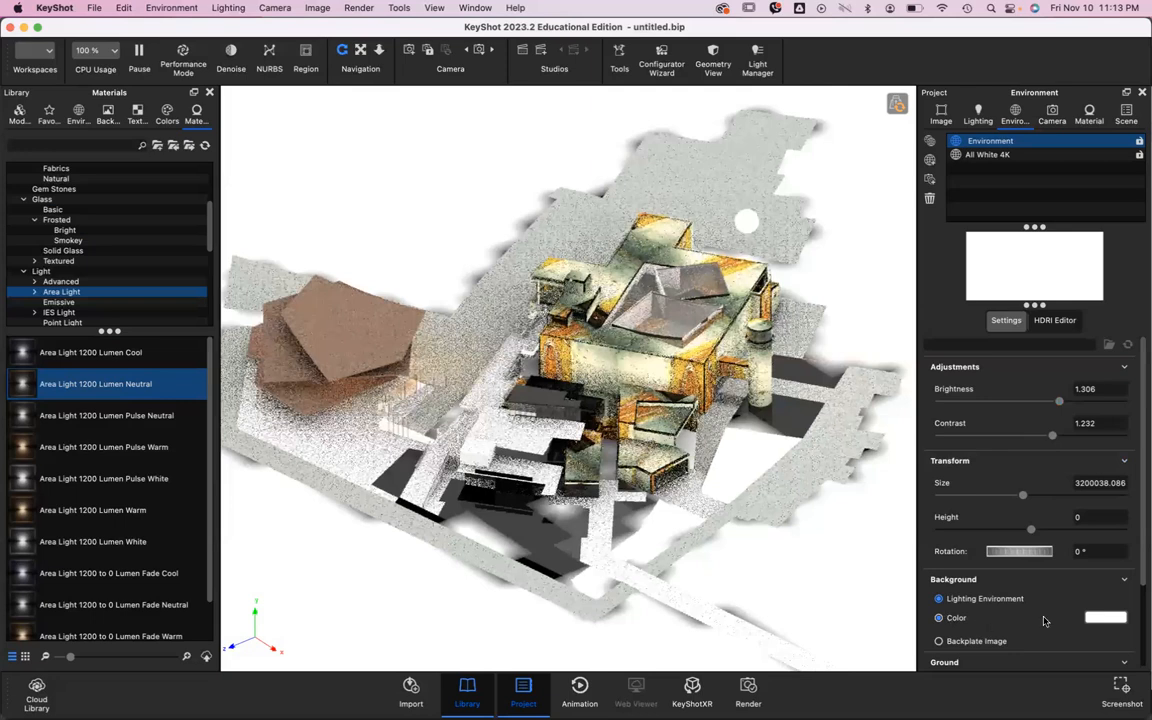
left_click(1099, 621)
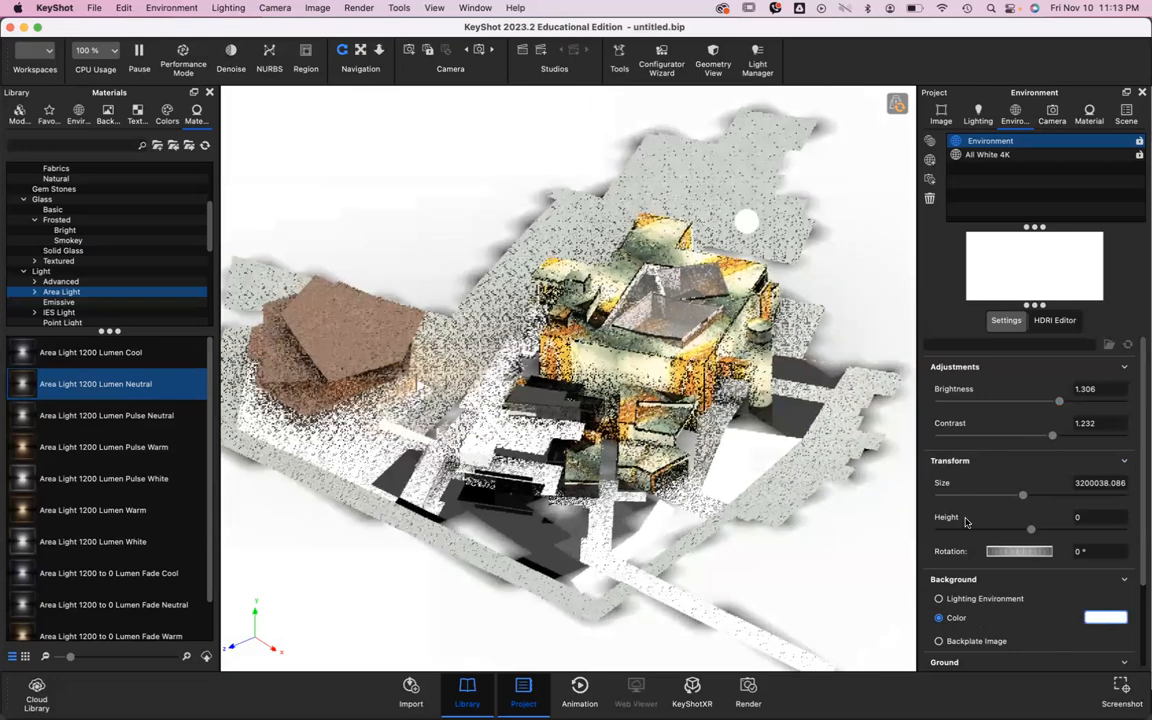
left_click(1132, 682)
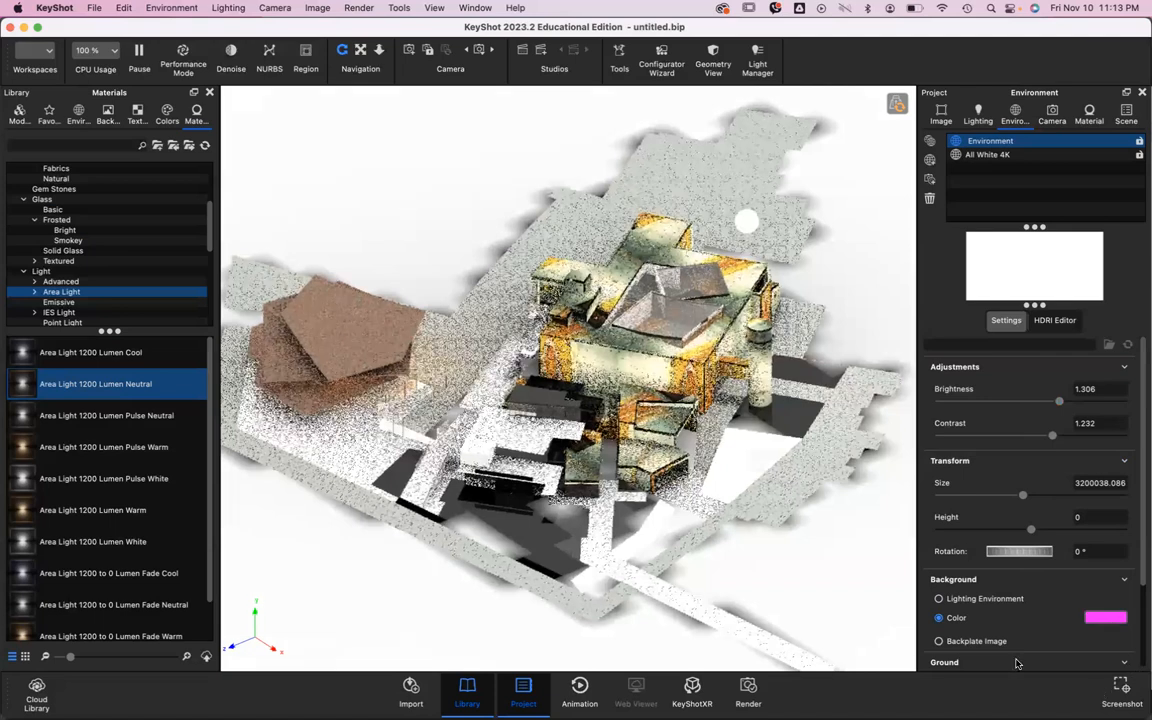
left_click(1107, 619)
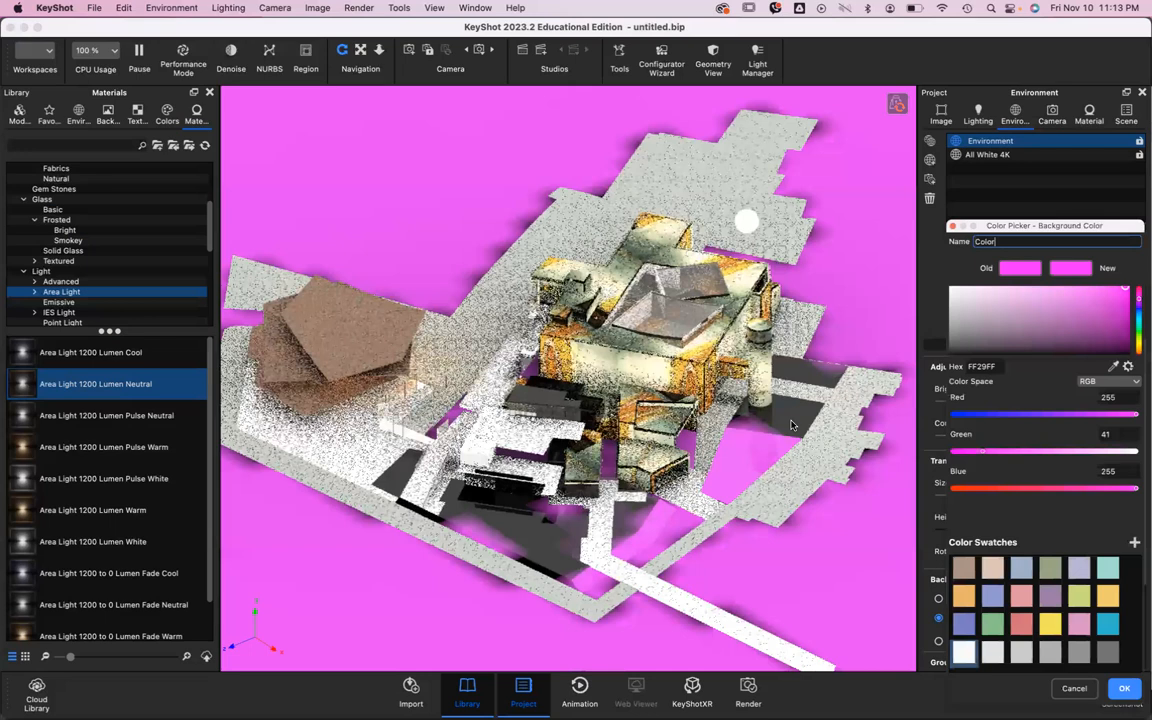
left_click(1074, 688)
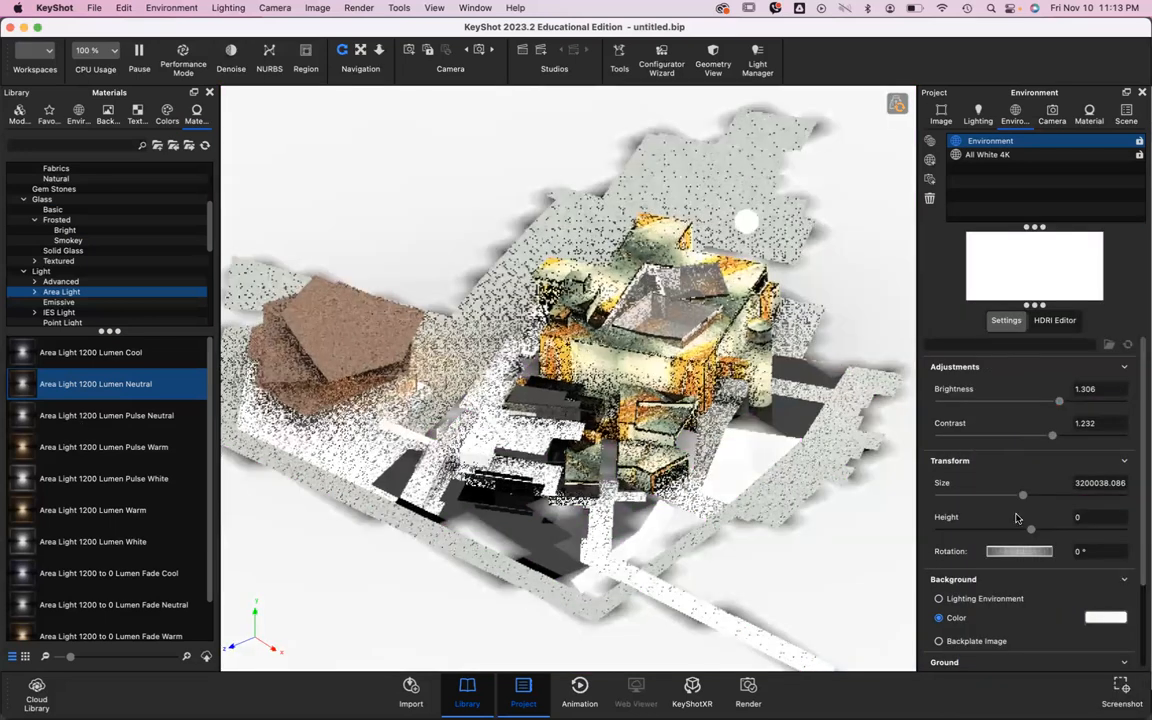
Step: Try the Interior lighting preset, keep Basic, and review the Environment Lighting, General Lighting and Rendering Technique settings
scroll(1000, 480, "down", 3)
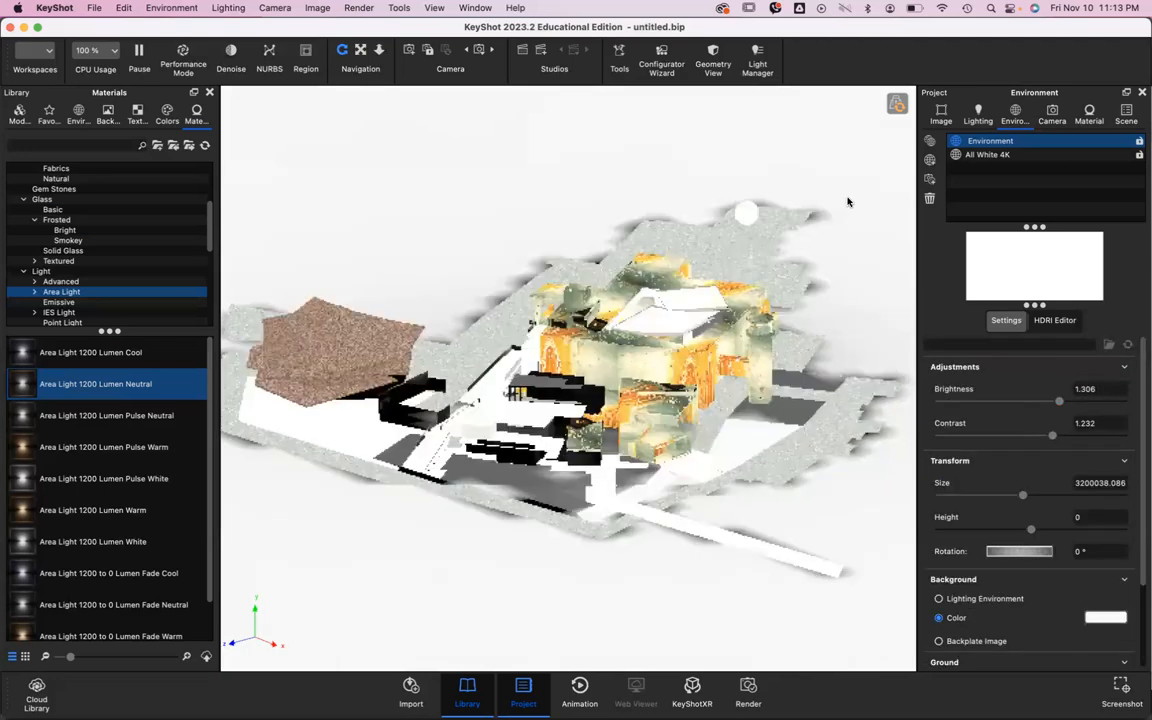
left_click(975, 115)
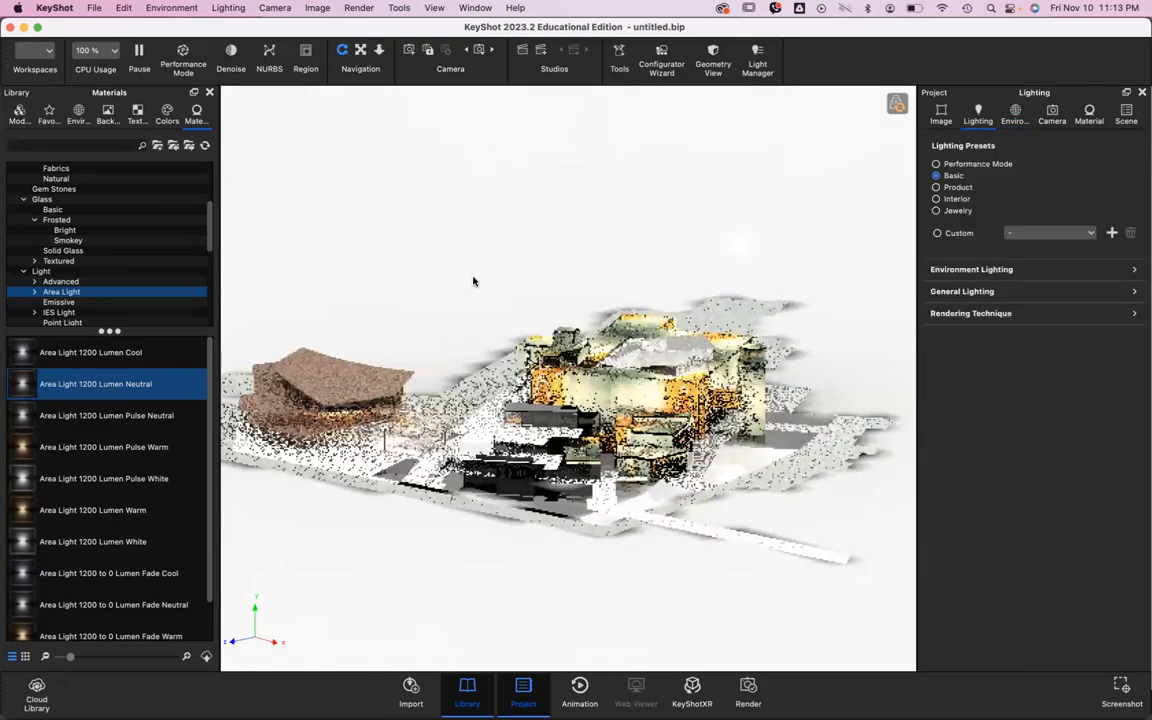
left_click_drag(556, 314, 565, 300)
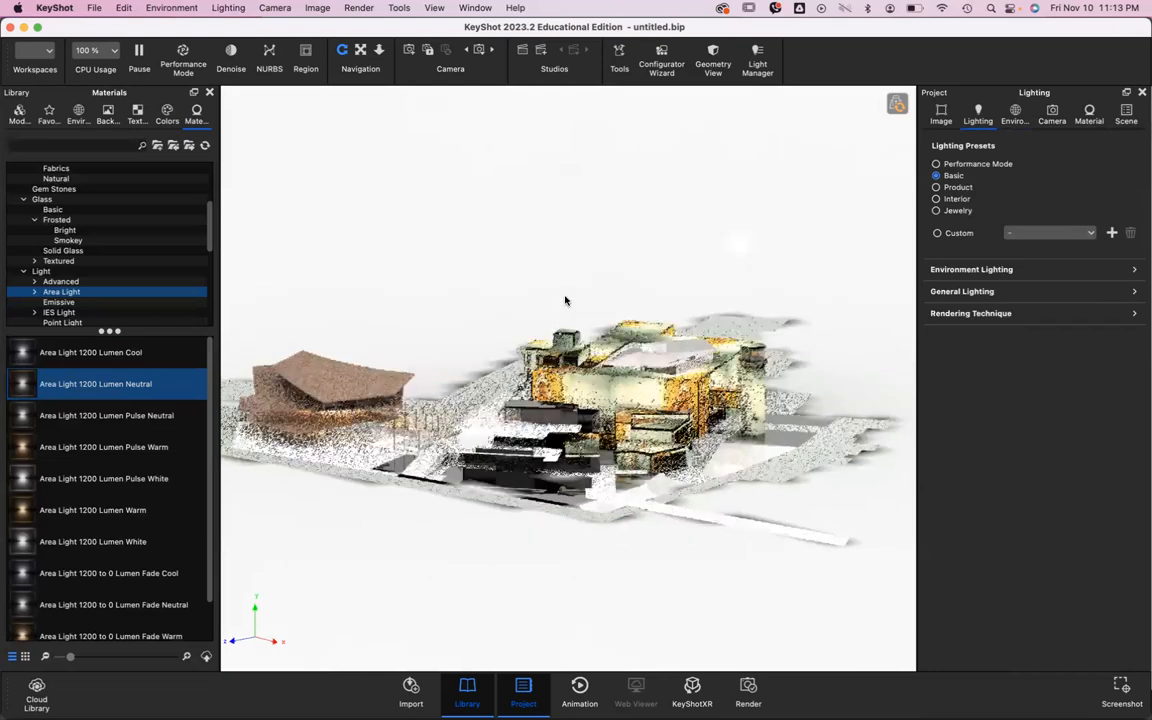
left_click(955, 199)
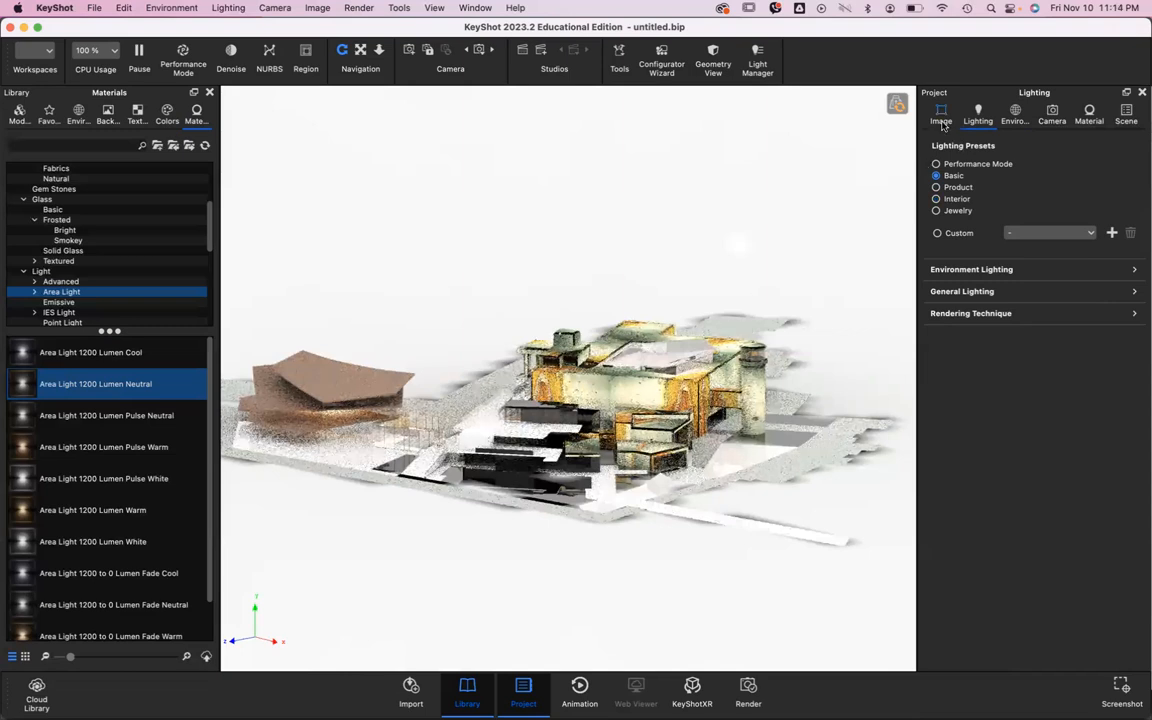
left_click(968, 270)
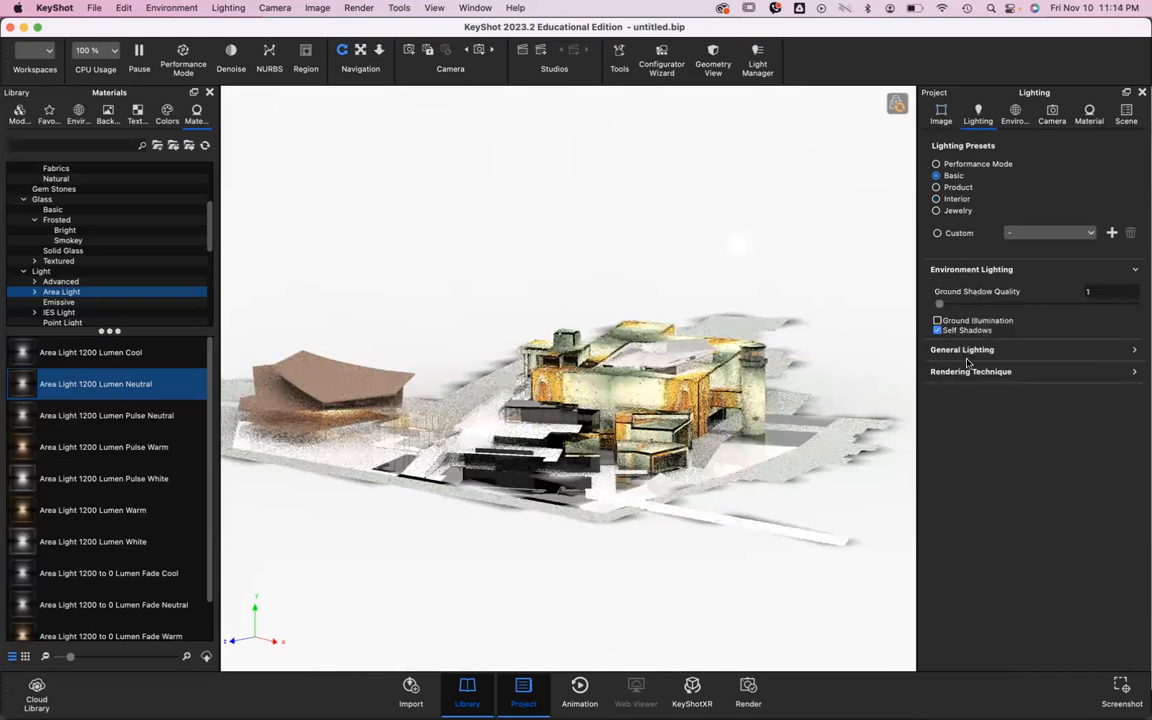
left_click(975, 349)
left_click(975, 439)
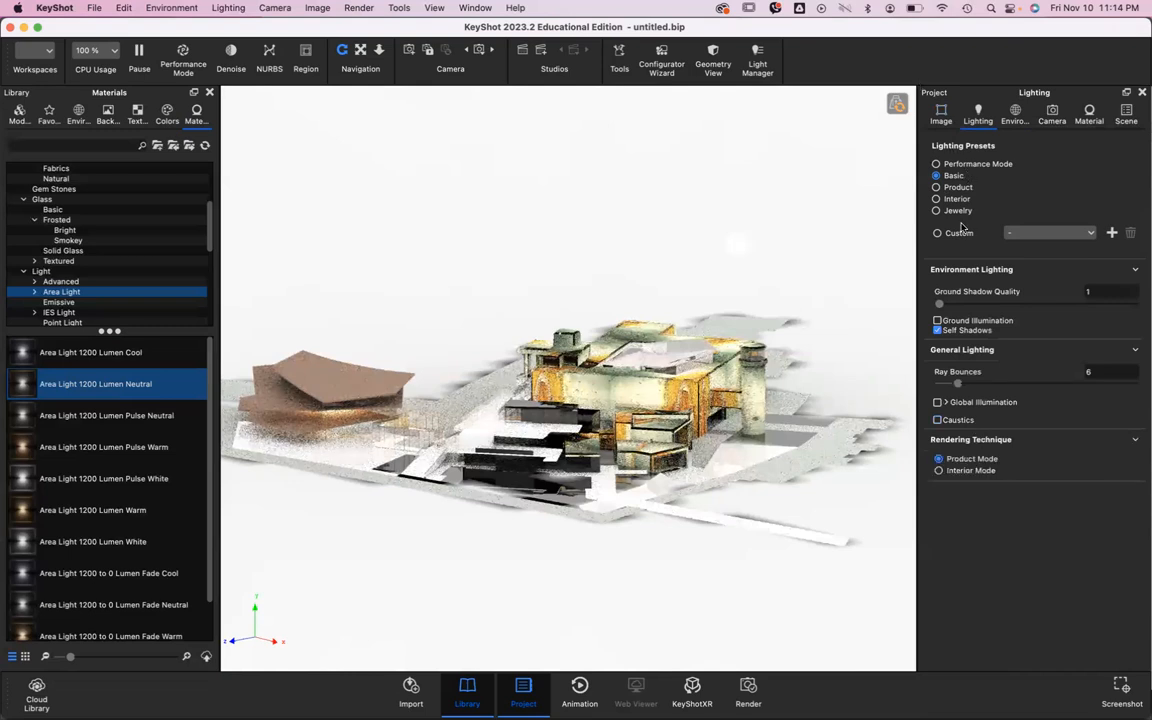
Step: Review the image's exposure and gamma adjustments, switch the image style to Photographic, and inspect the building
left_click(941, 112)
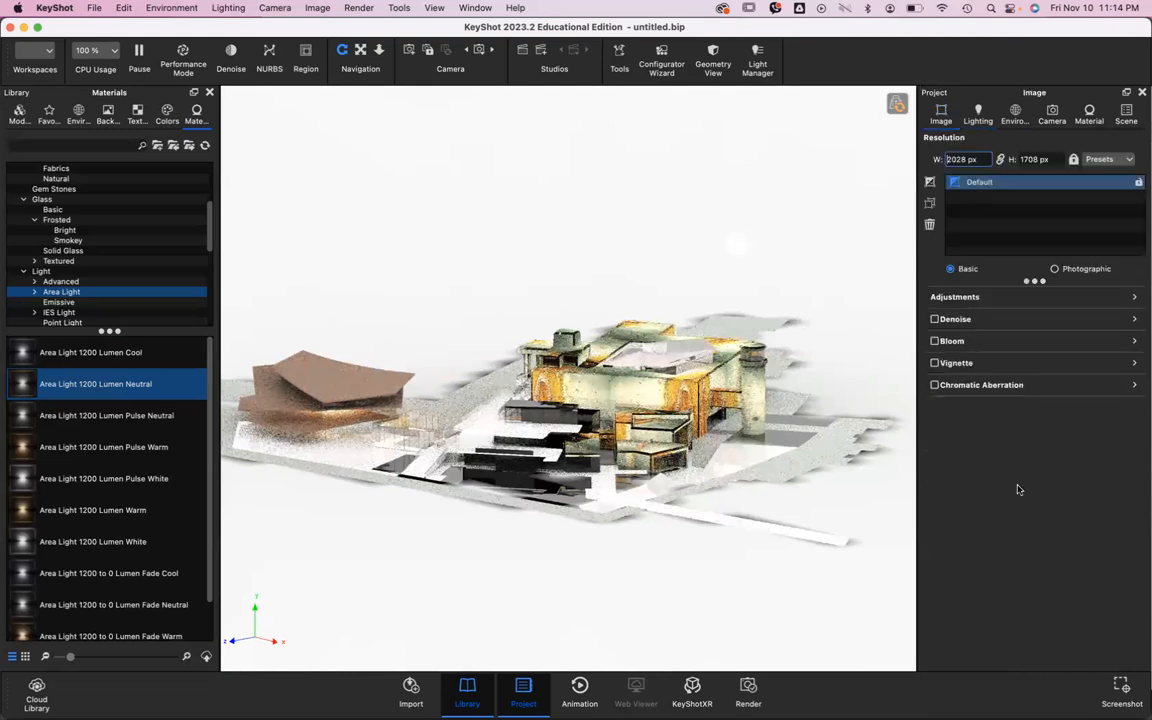
key("Tab")
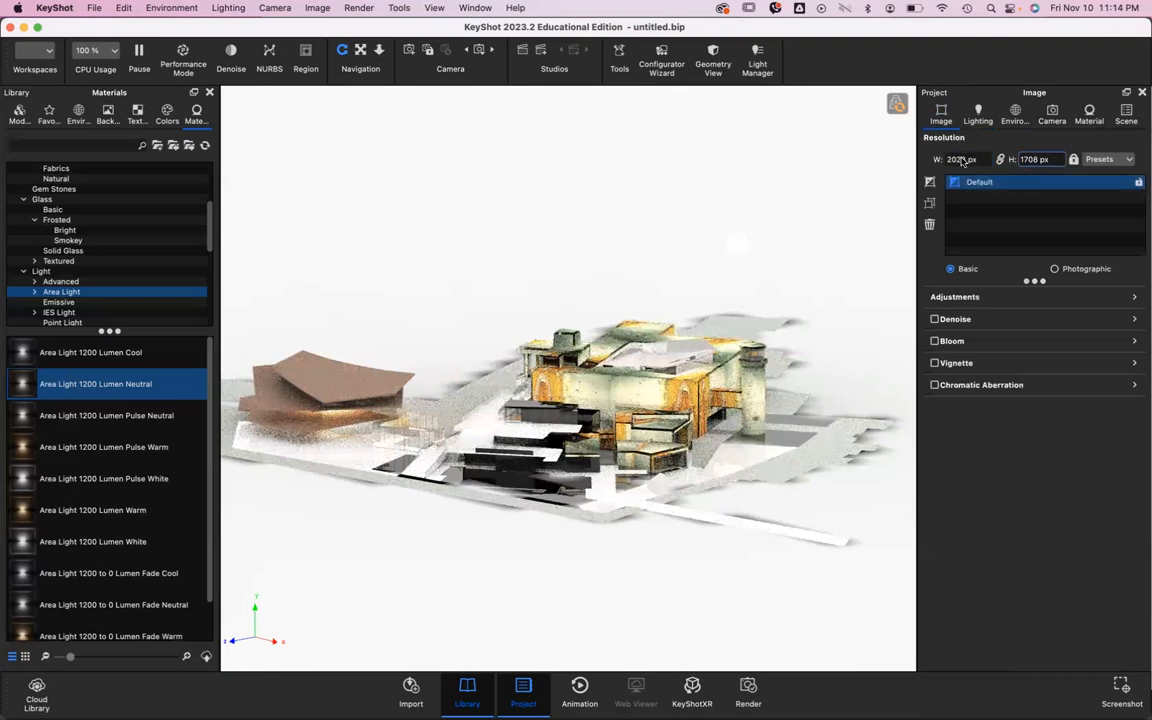
left_click(965, 297)
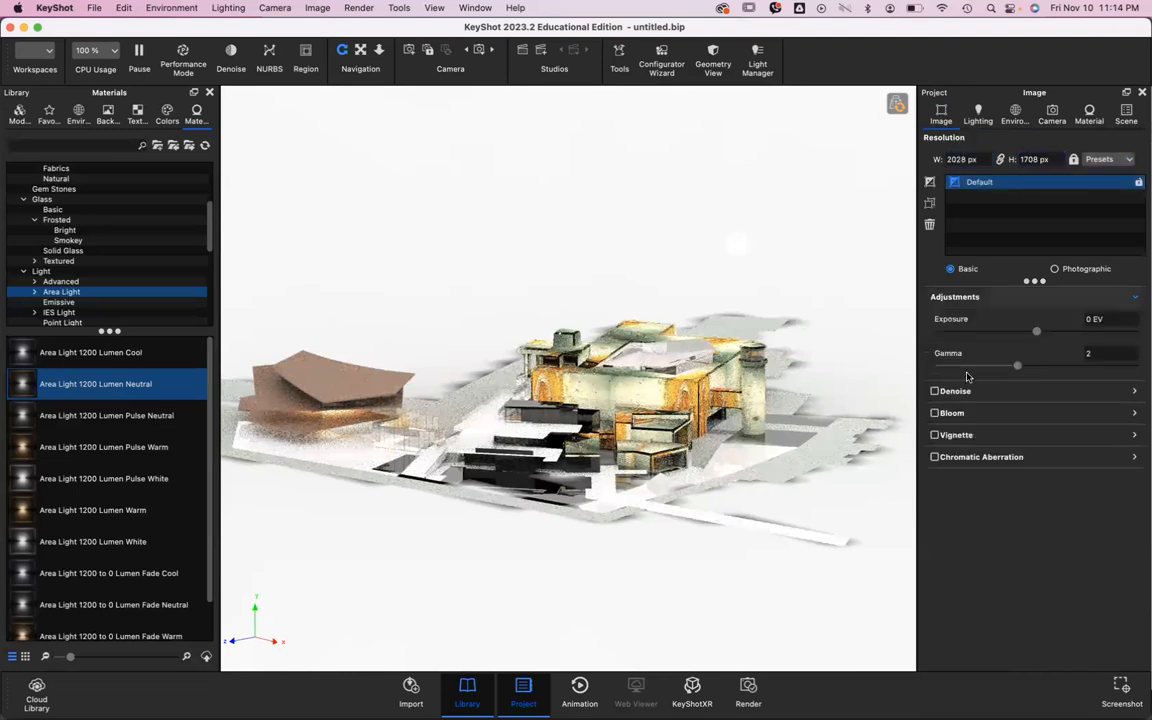
left_click(1054, 269)
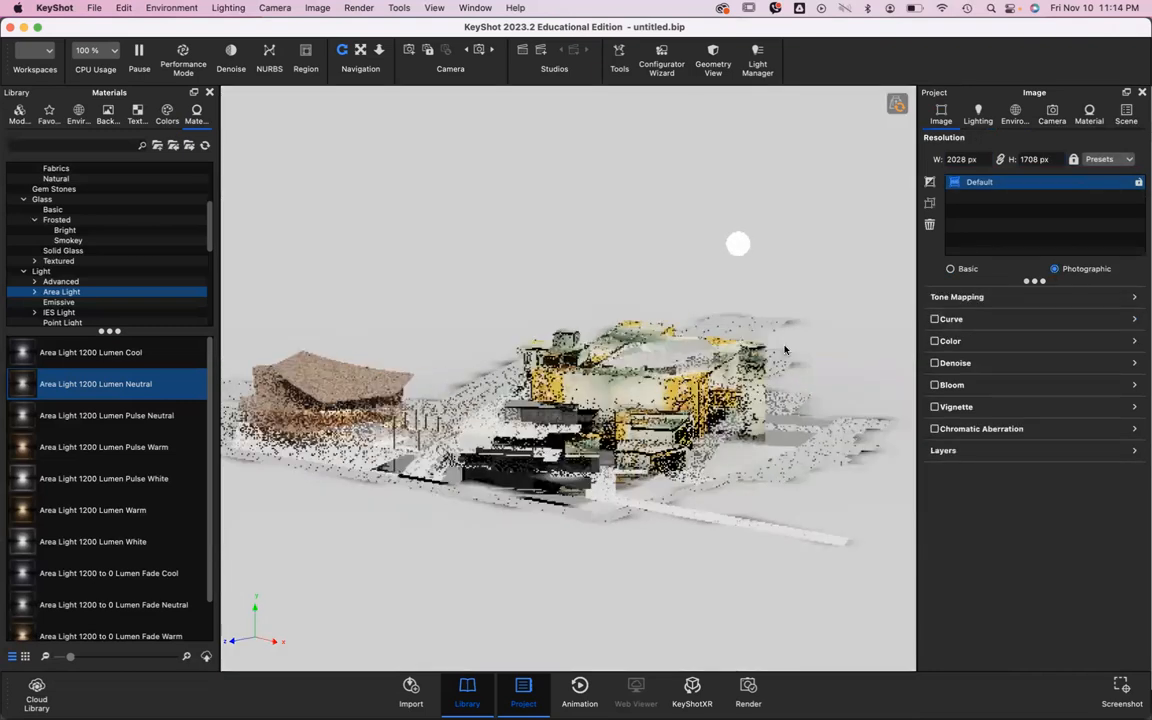
scroll(573, 457, "up", 5)
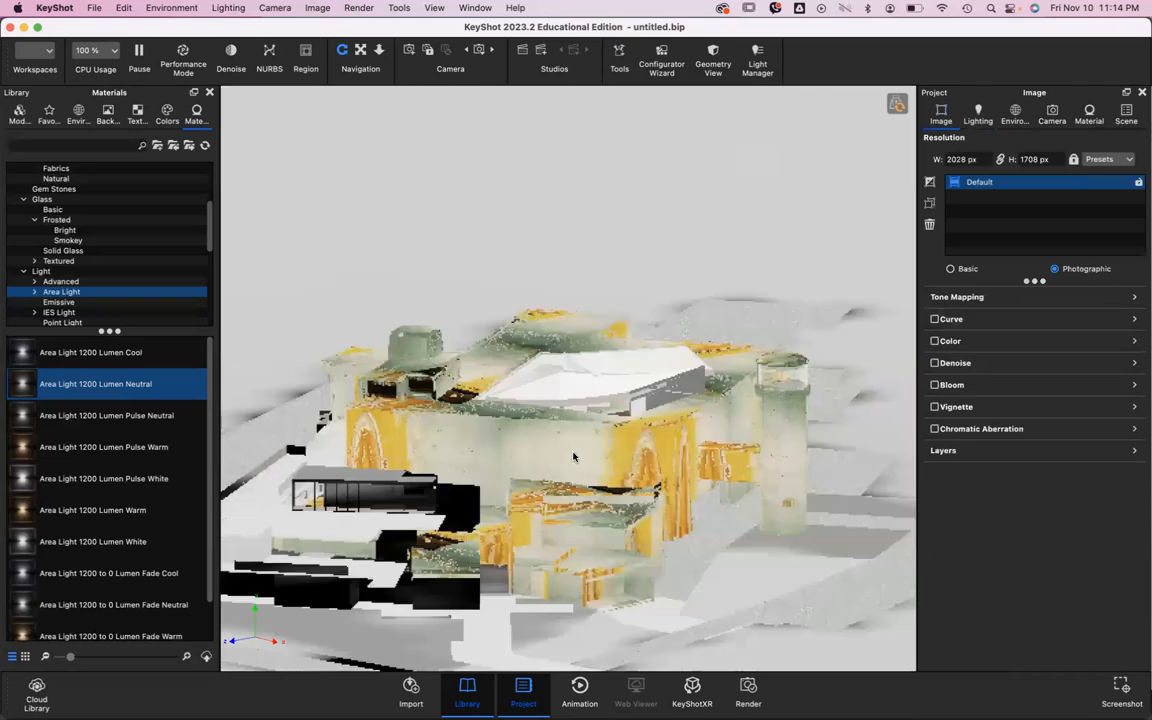
scroll(698, 222, "down", 5)
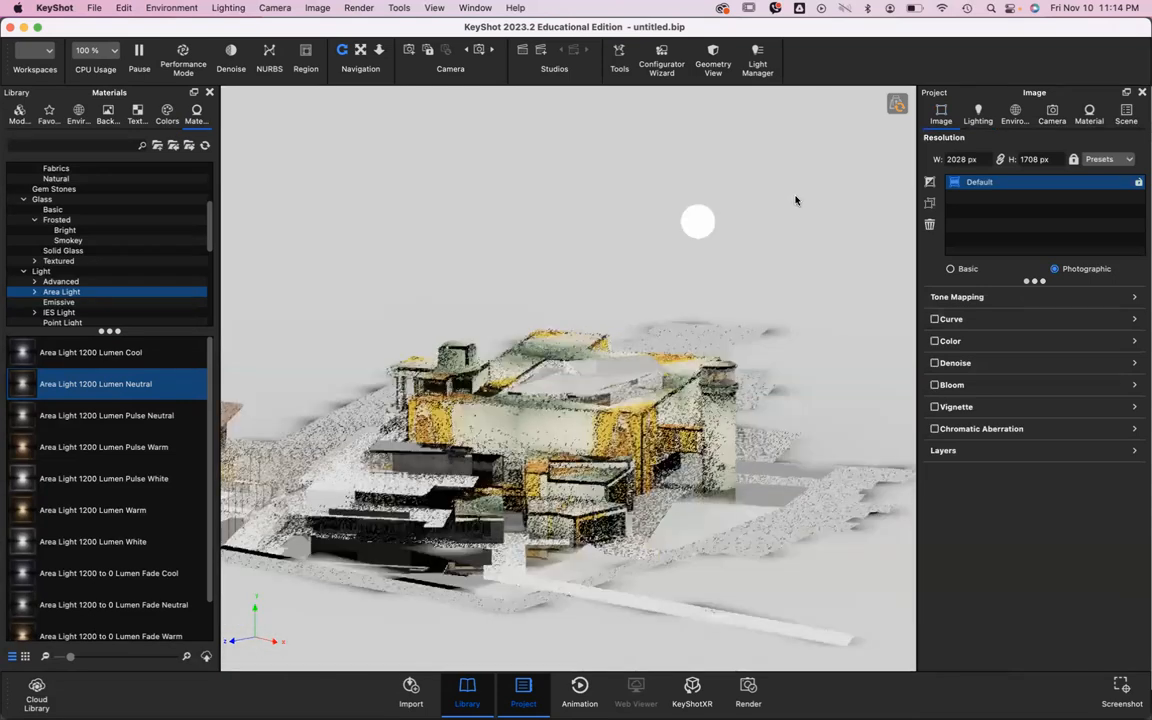
Step: Change the area light material's color to red FF0000, trying orange FF6D00 first
left_click(1089, 112)
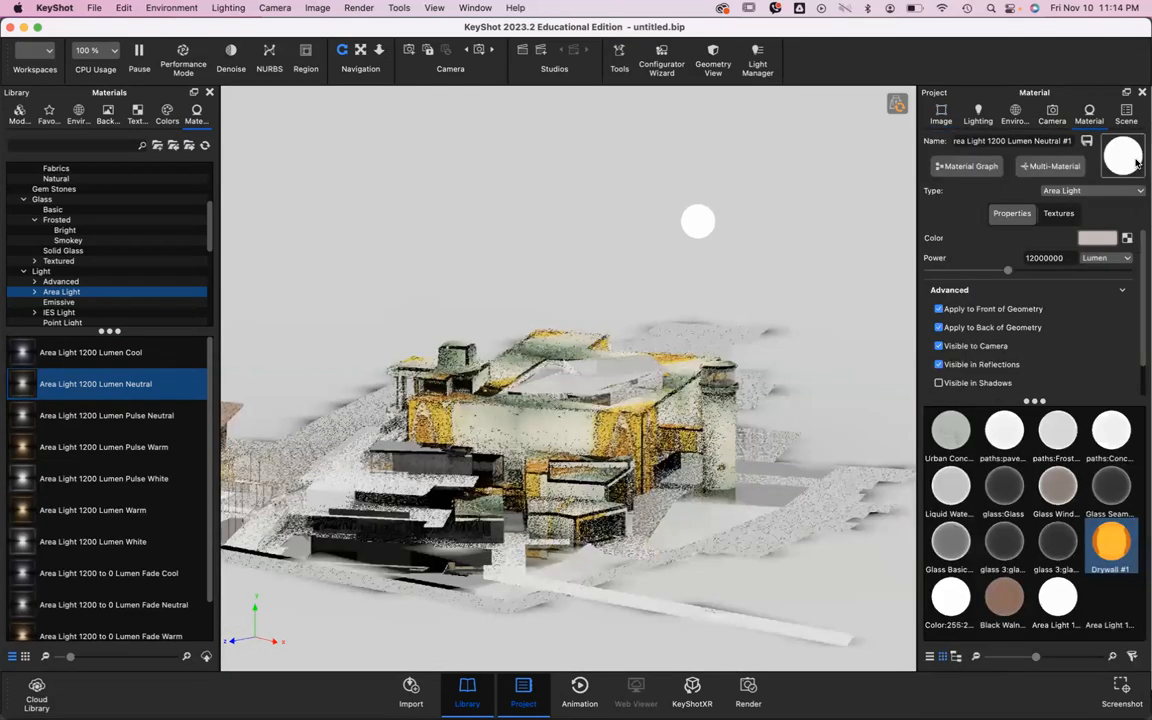
left_click(1098, 239)
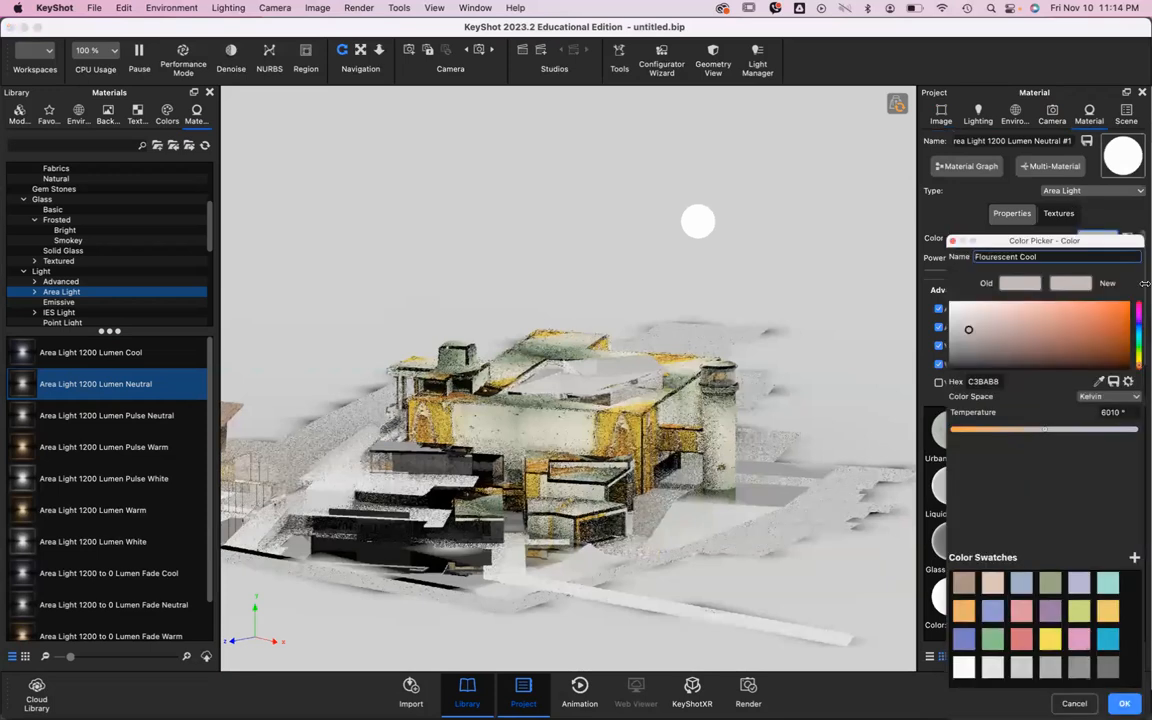
key("Escape")
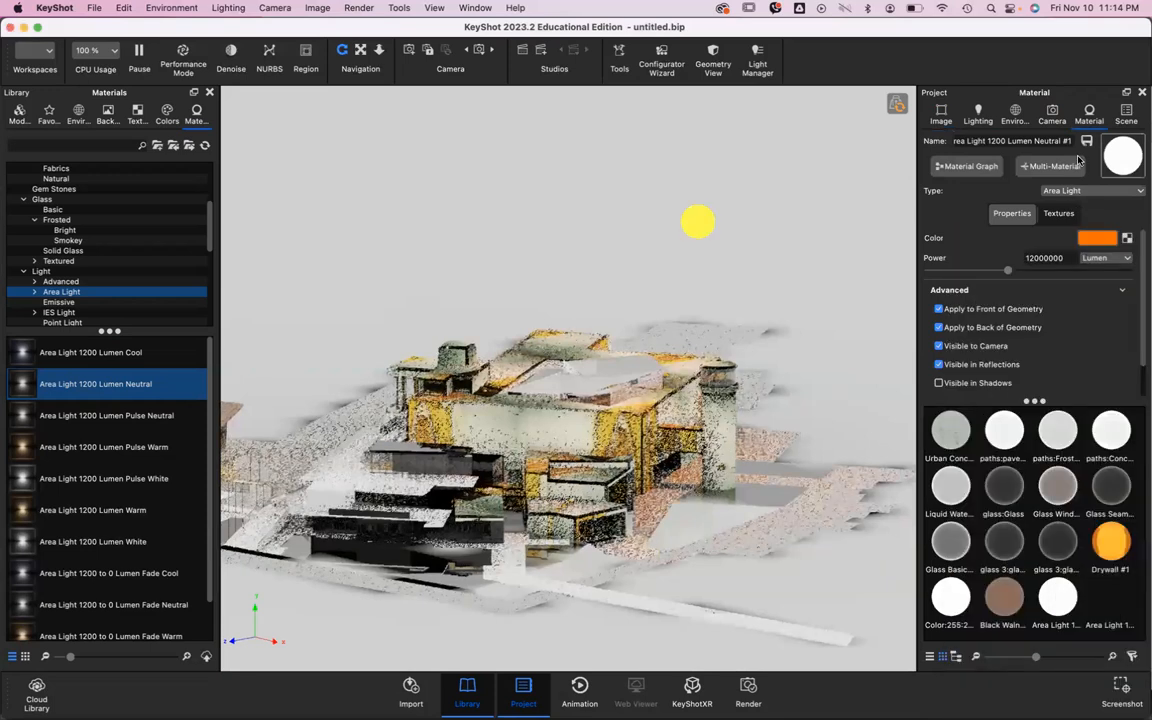
left_click(1098, 238)
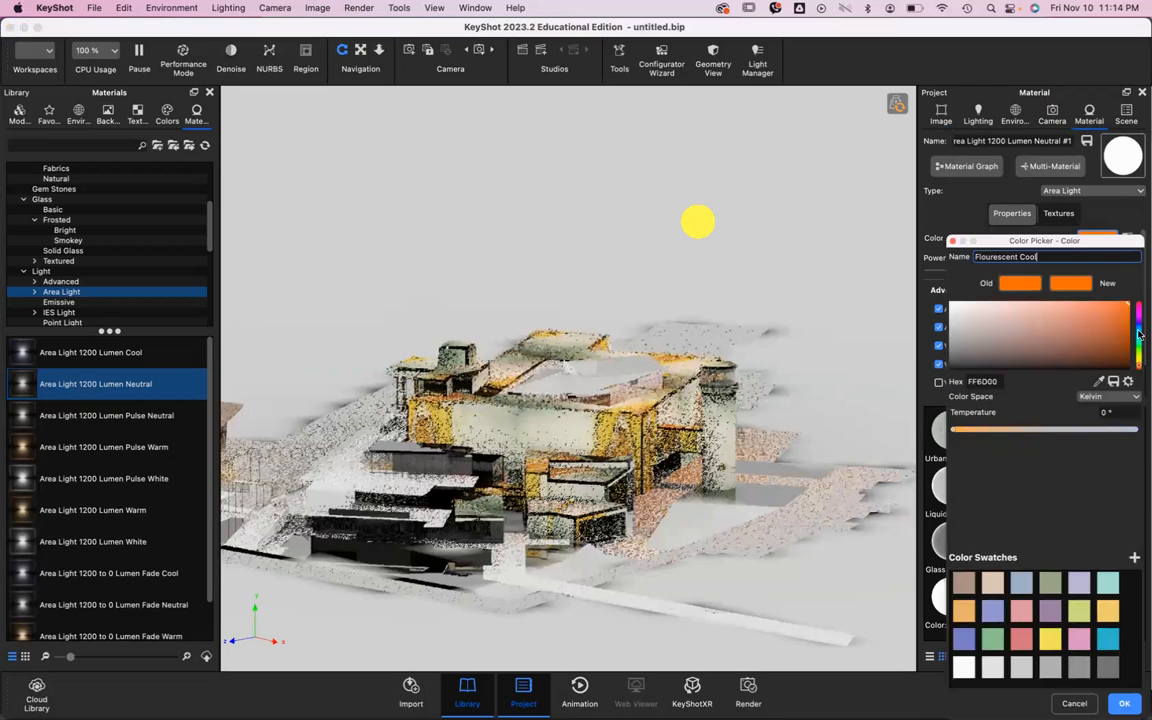
left_click(1020, 638)
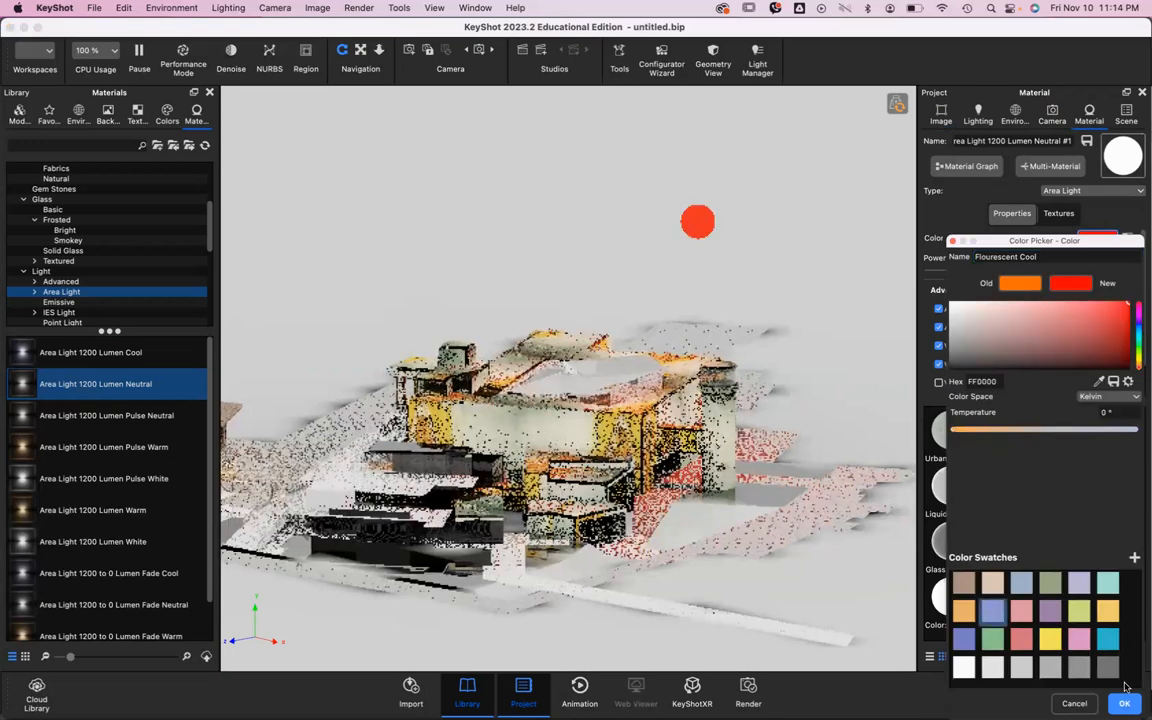
key("Return")
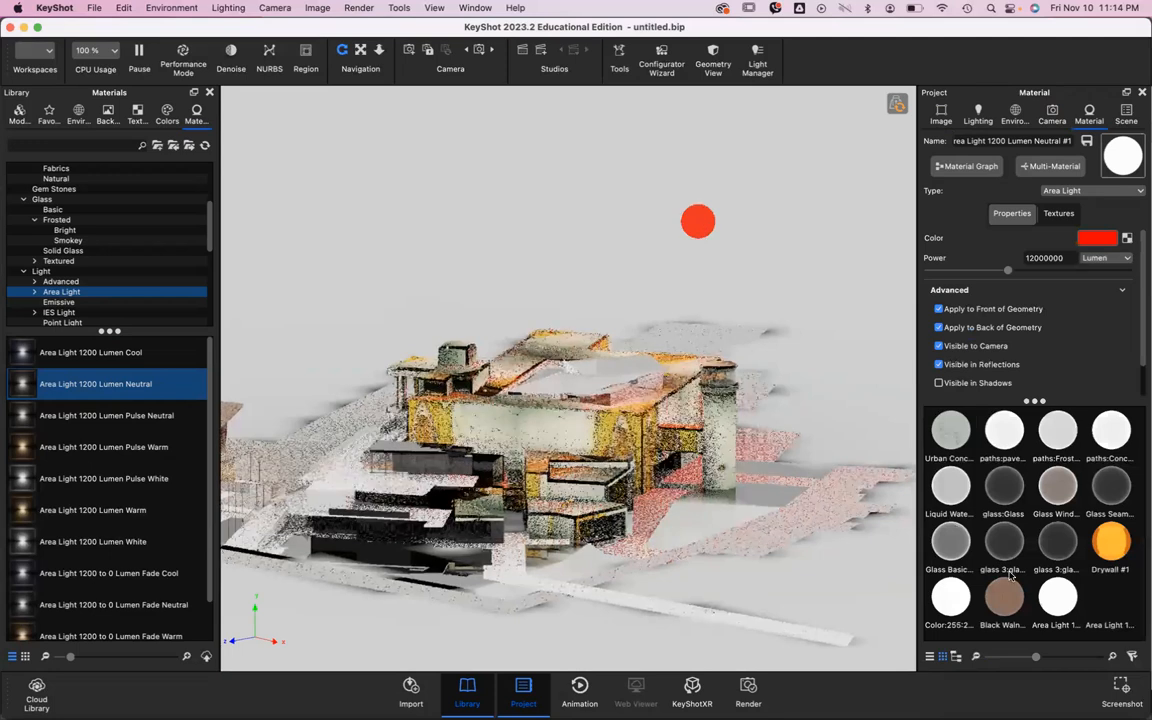
Step: Set the red area light's power to 120000000 lumen and check its effect on the building from above
left_click(1066, 260)
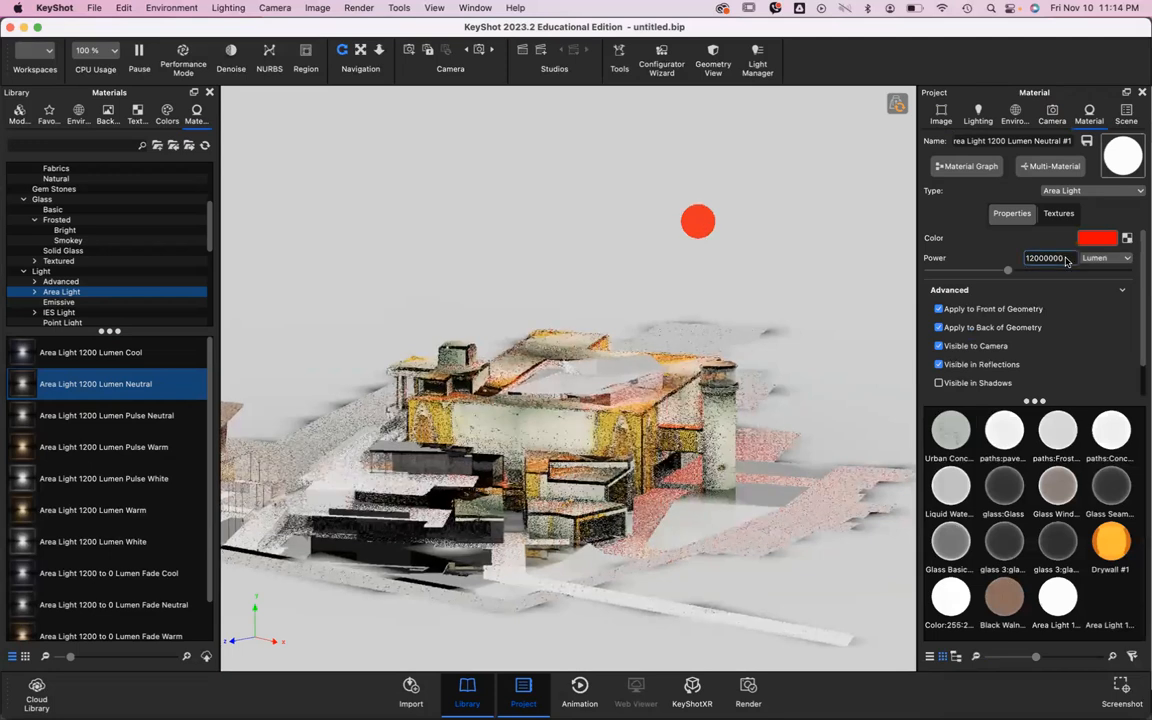
type("0")
key("Return")
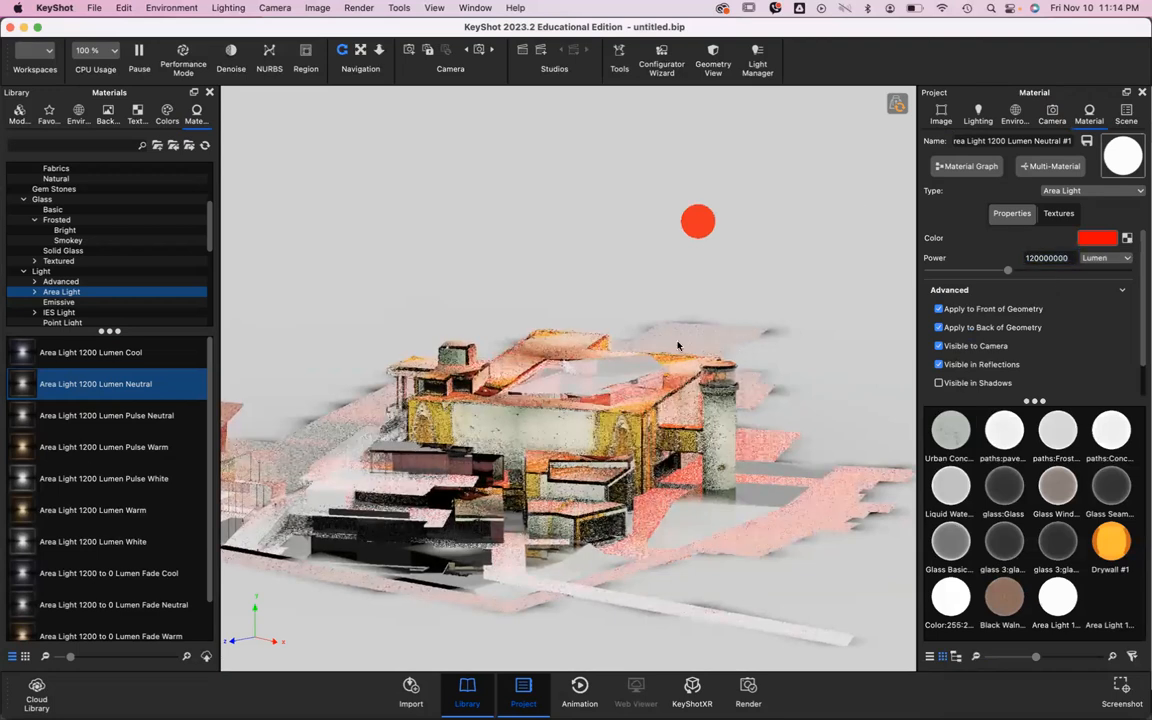
left_click_drag(660, 384, 660, 391)
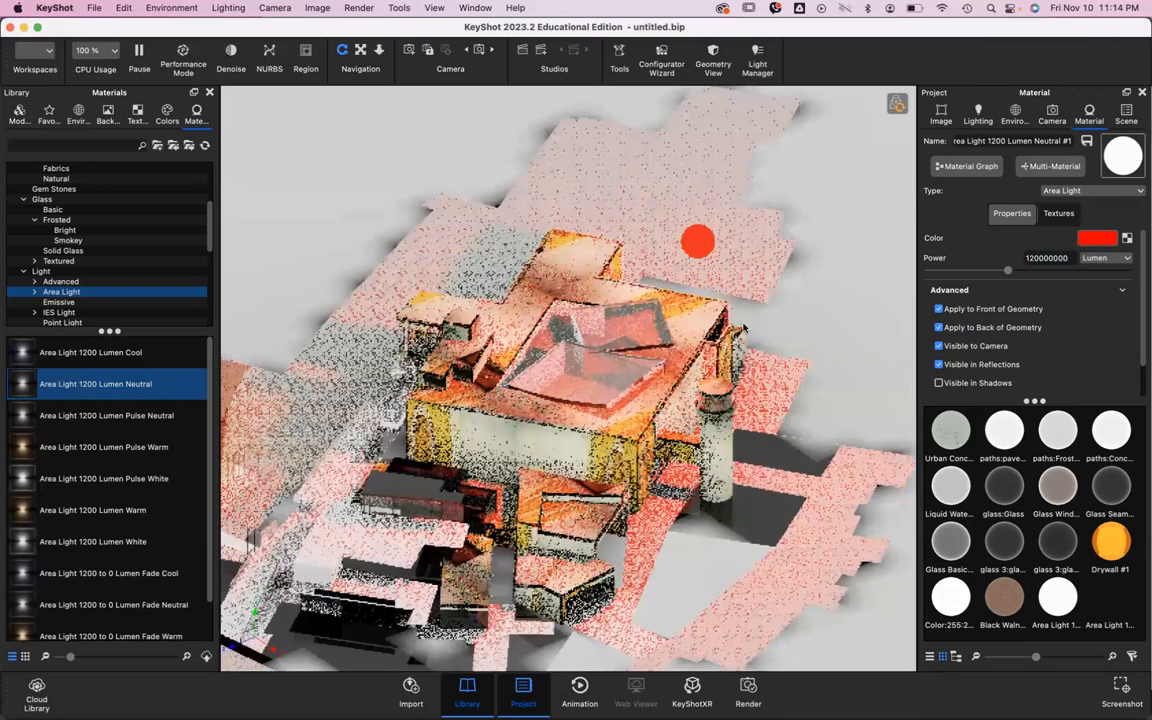
left_click_drag(645, 245, 905, 455)
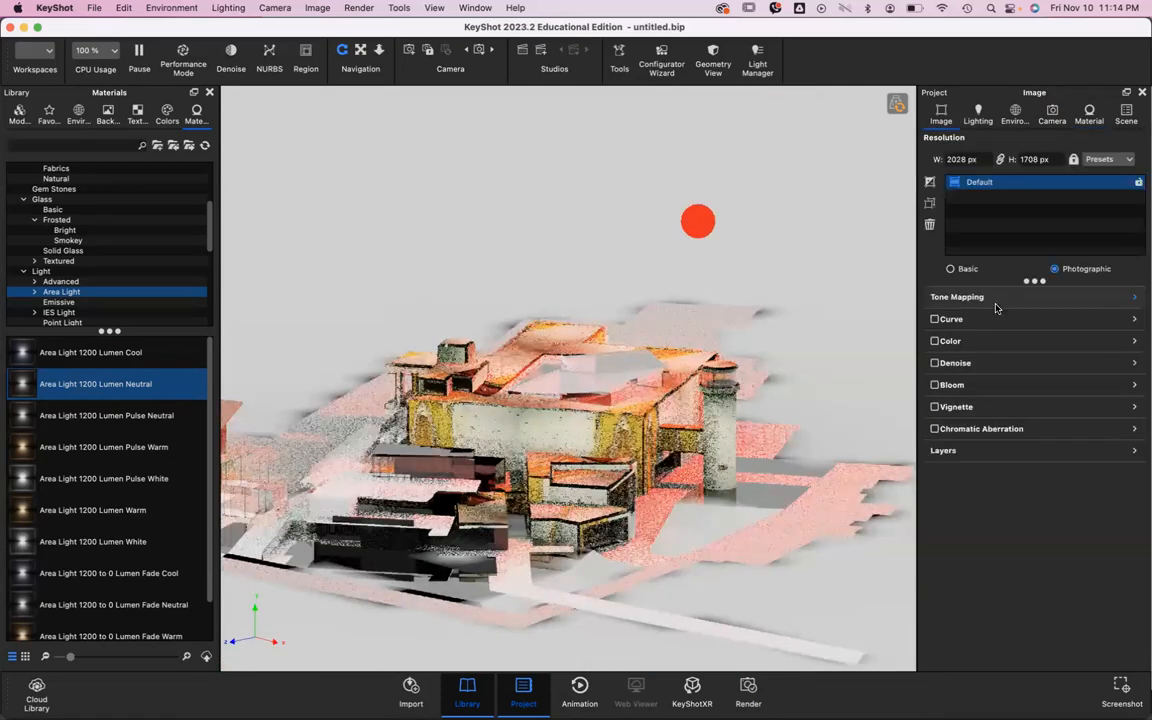
Step: Set the image's tone mapping to an exposure of -1.632 EV and a white balance of 0.232
left_click(960, 297)
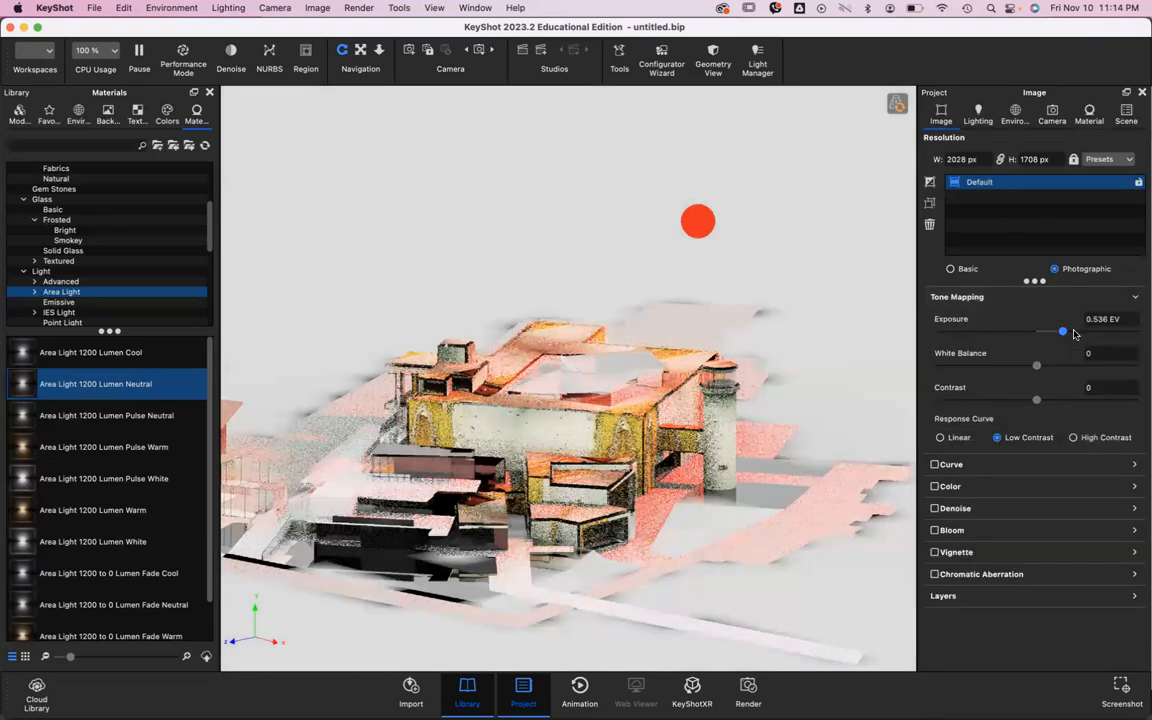
left_click(945, 330)
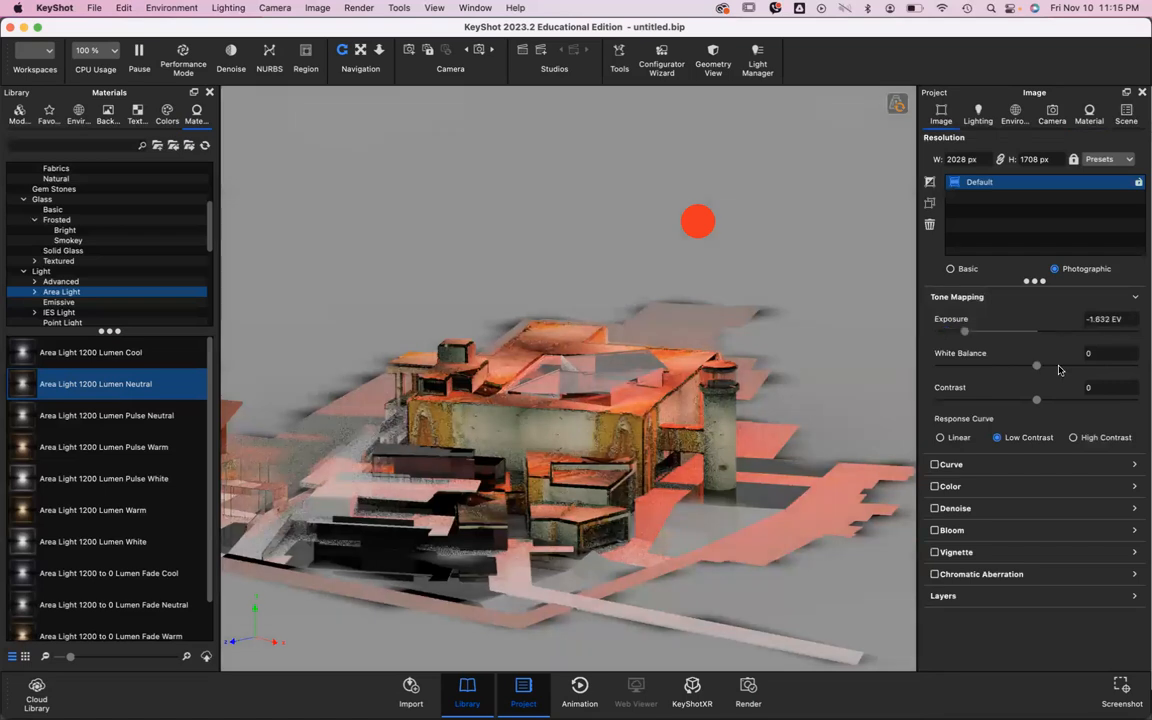
left_click(1075, 365)
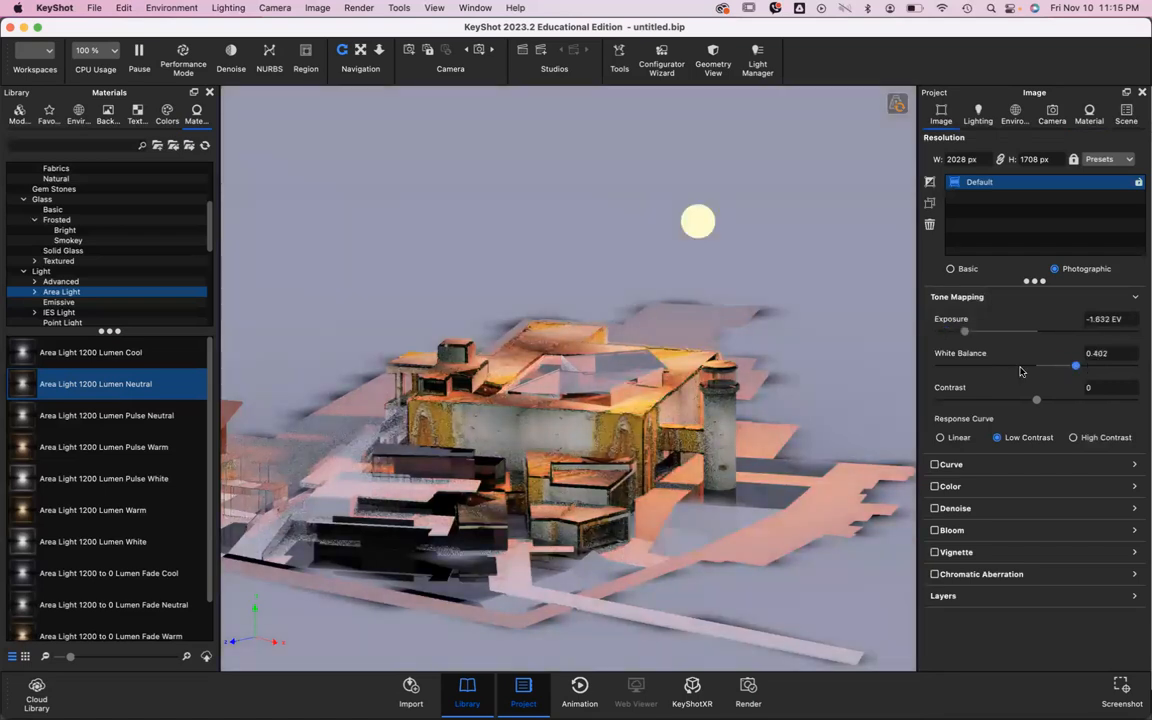
left_click(1019, 366)
left_click(1050, 366)
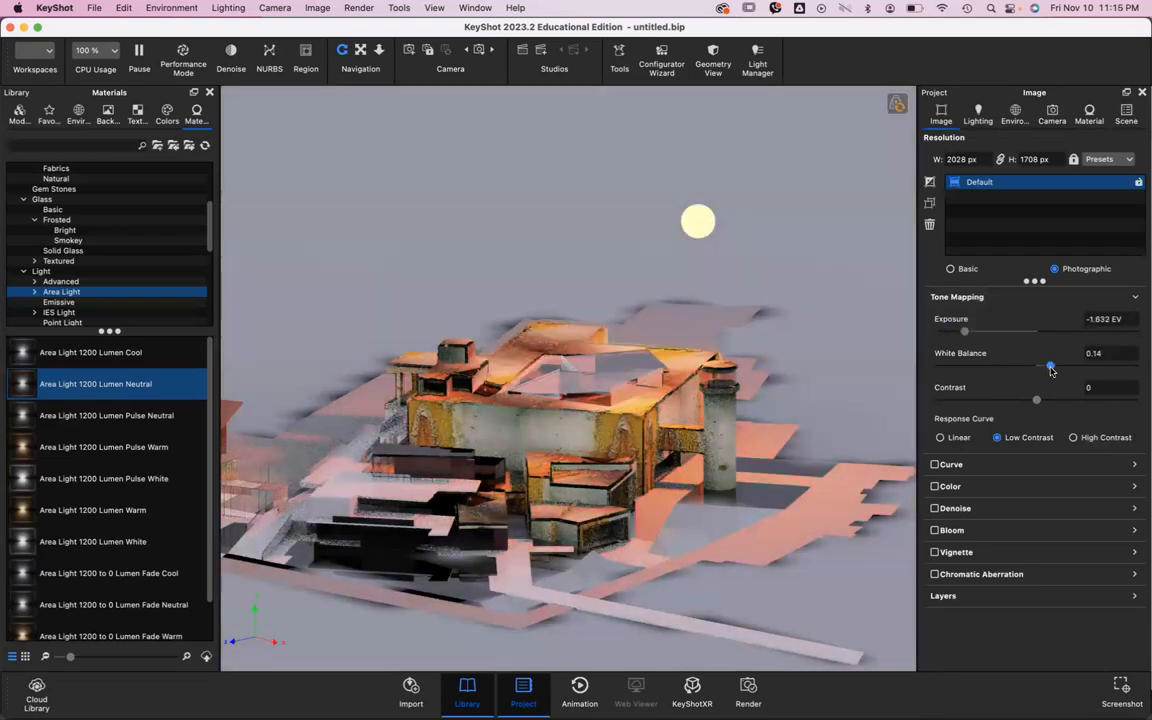
left_click(1059, 366)
Step: Inspect the building's arched walls, roof and tower up close and from several angles
scroll(578, 397, "up", 5)
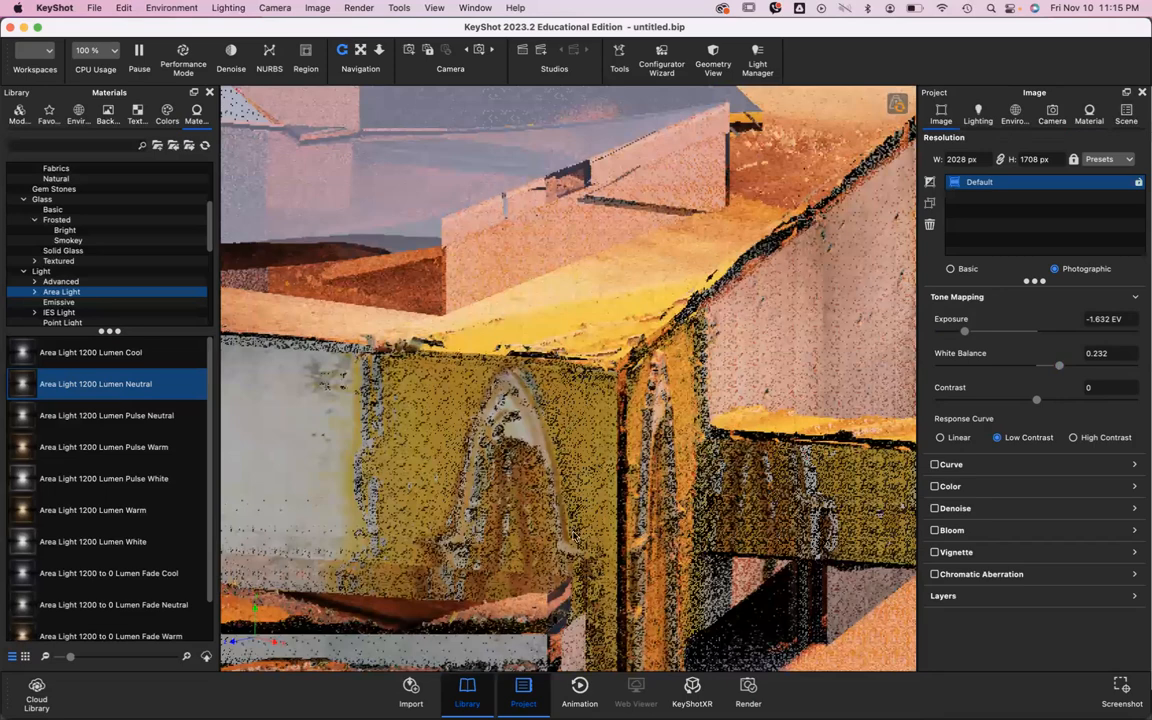
left_click_drag(638, 437, 638, 437)
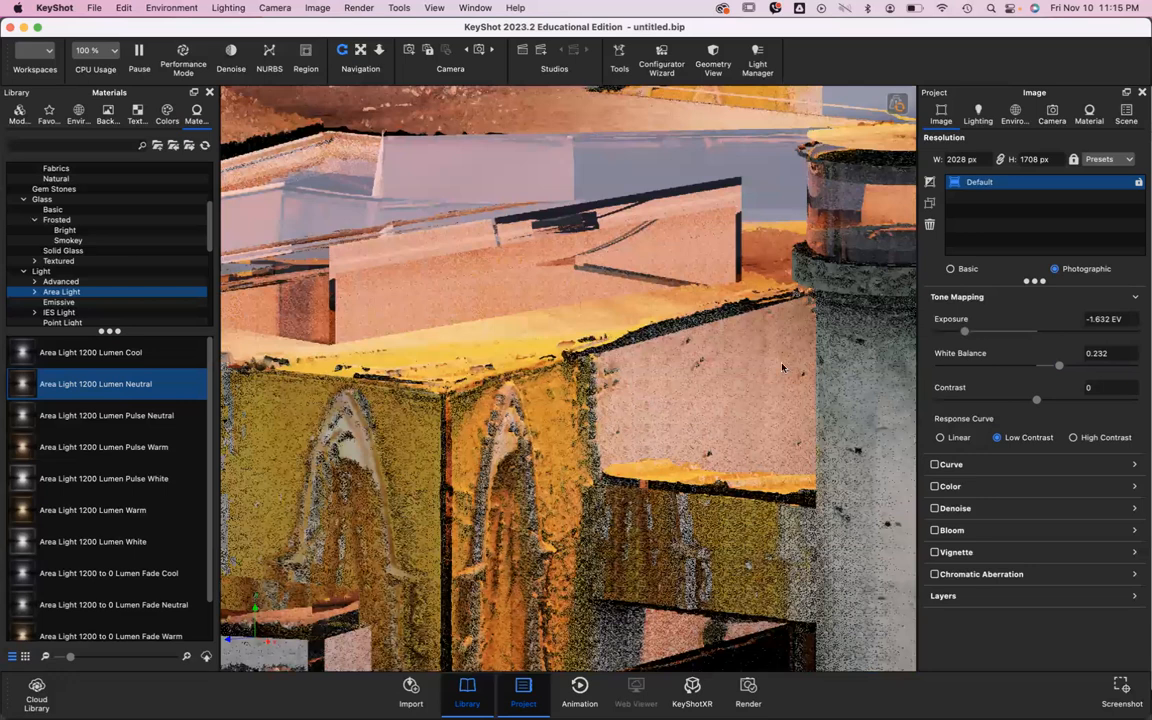
scroll(782, 367, "down", 2)
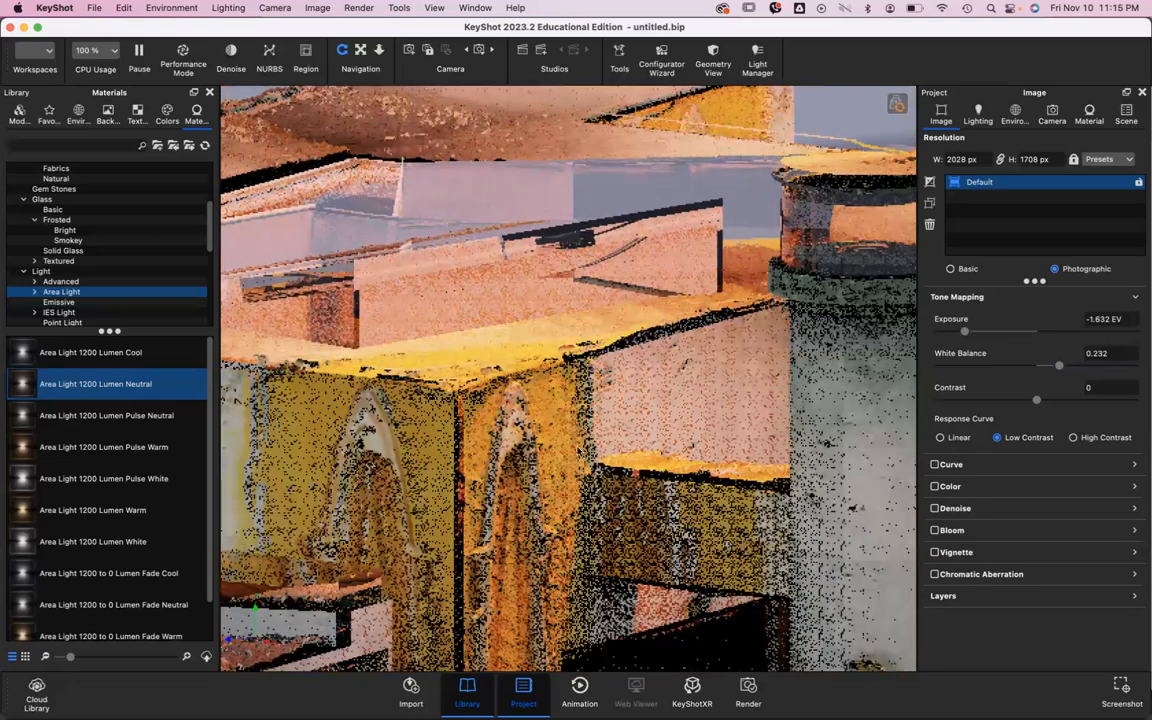
scroll(584, 435, "down", 4)
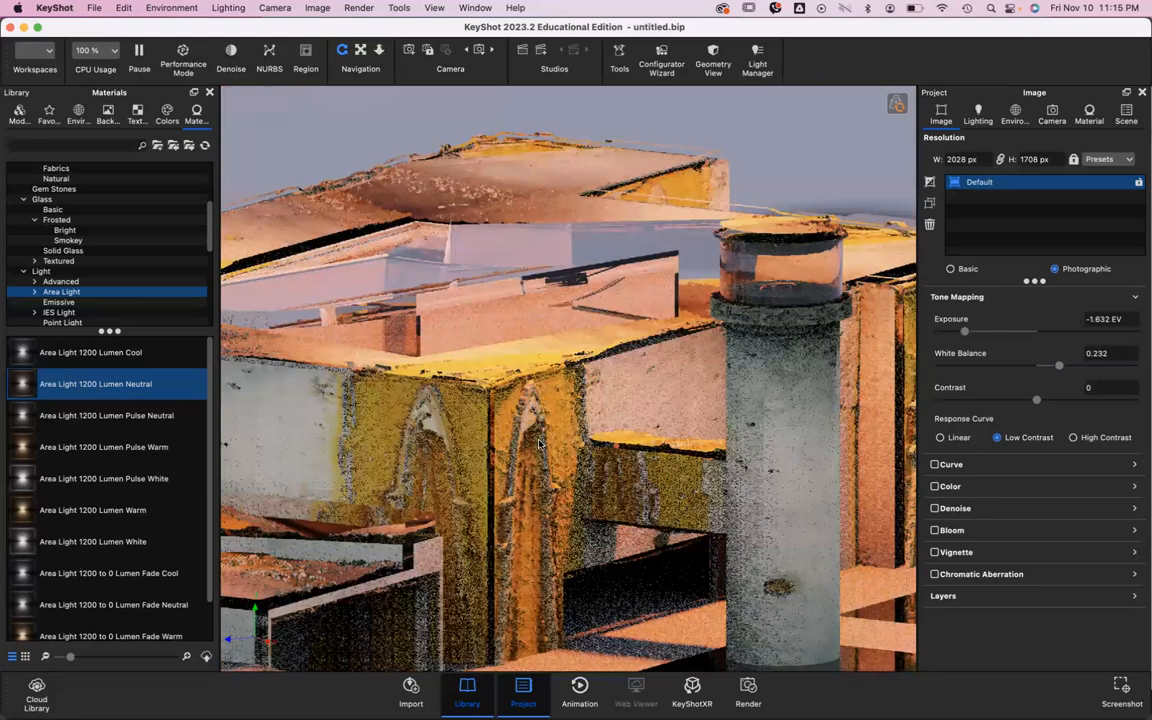
left_click_drag(497, 453, 640, 447)
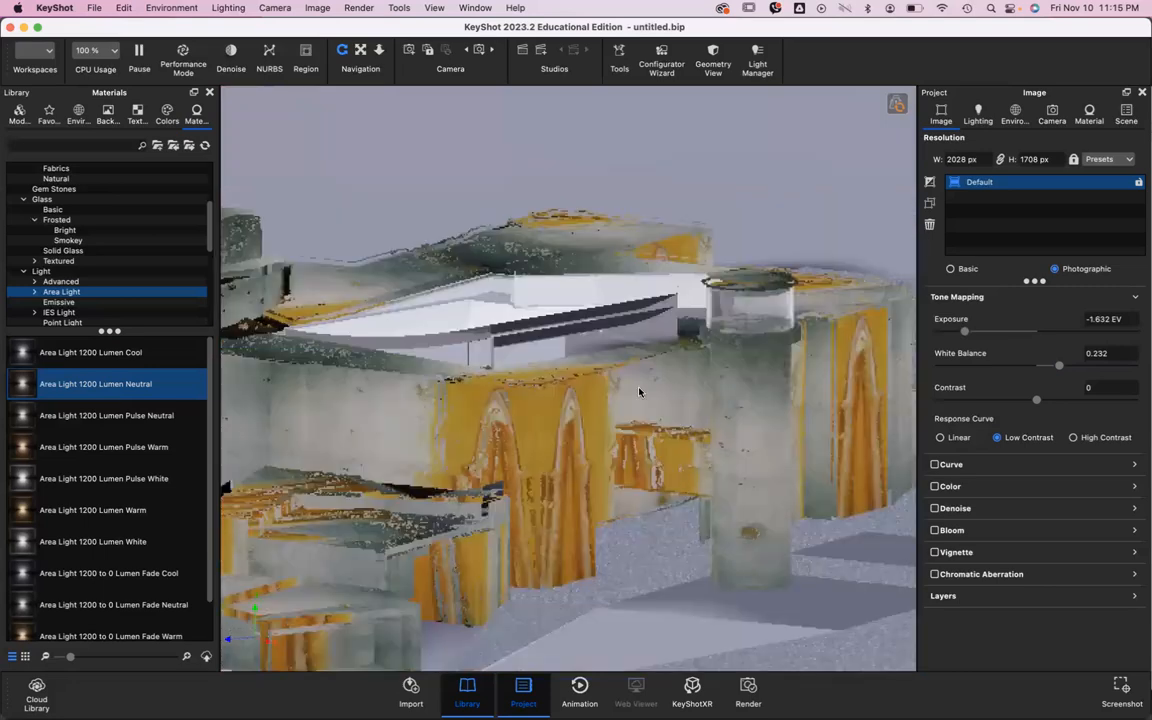
left_click_drag(640, 392, 640, 434)
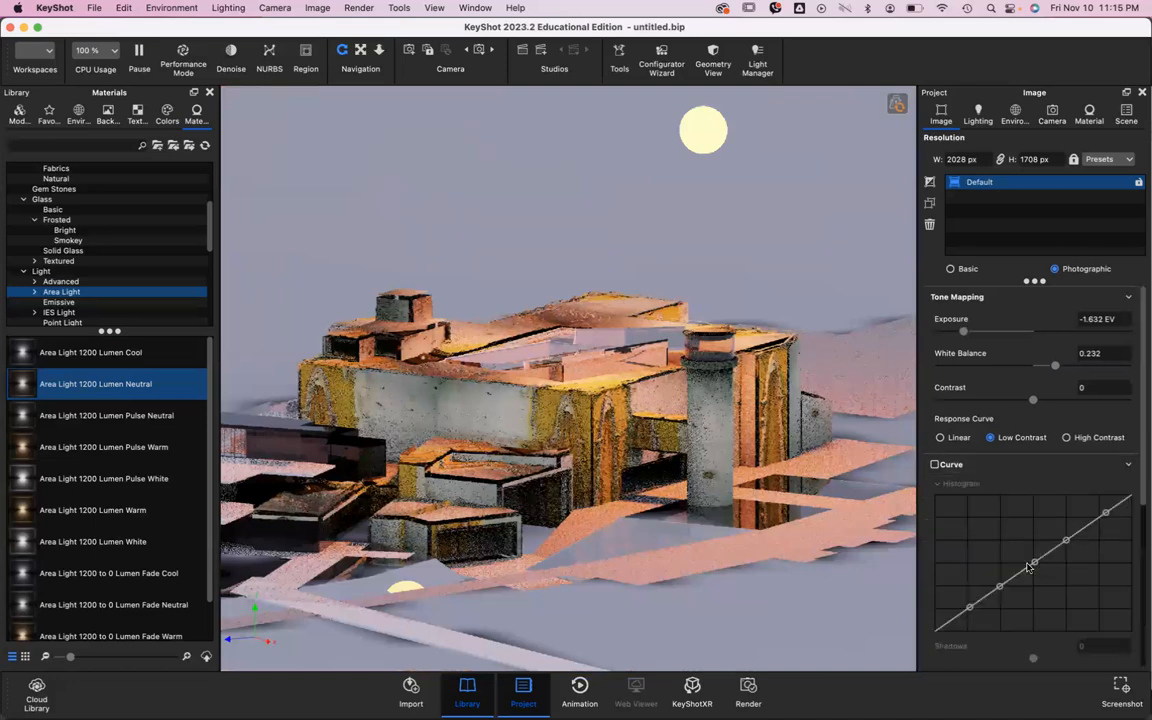
Step: Enable the Curve adjustment and reshape the curve to midtones of -0.222 and whites of 0.142
left_click(934, 464)
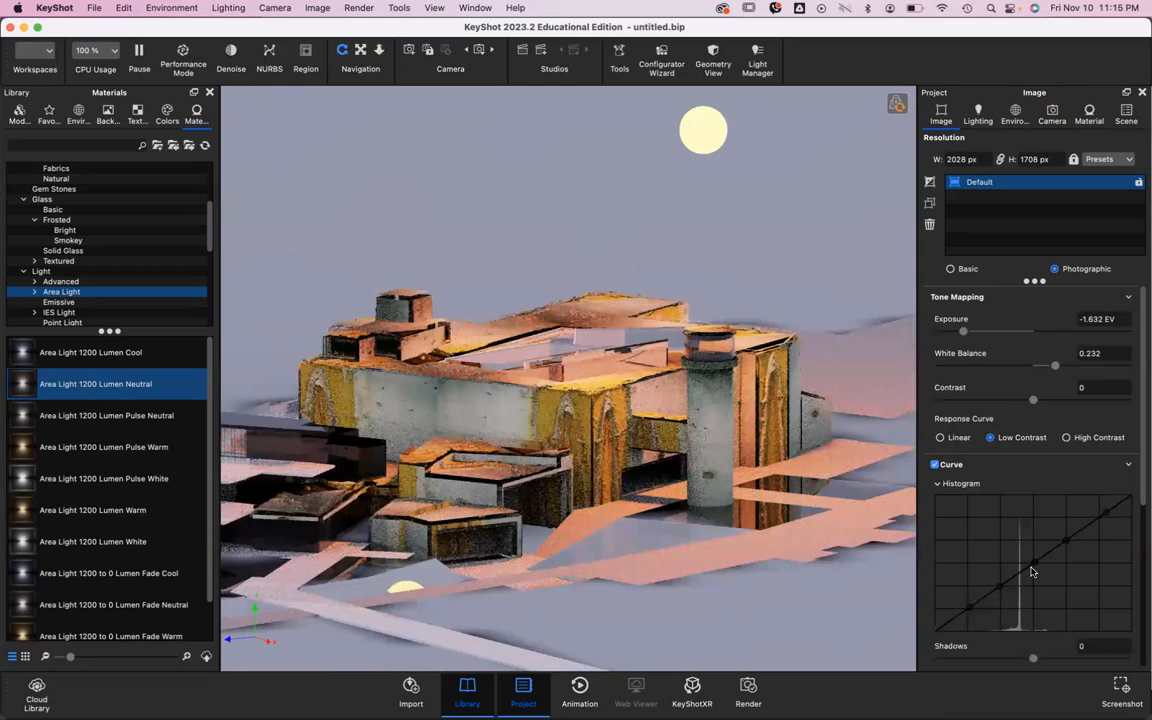
left_click_drag(1034, 562, 1011, 565)
left_click_drag(1050, 609, 1021, 566)
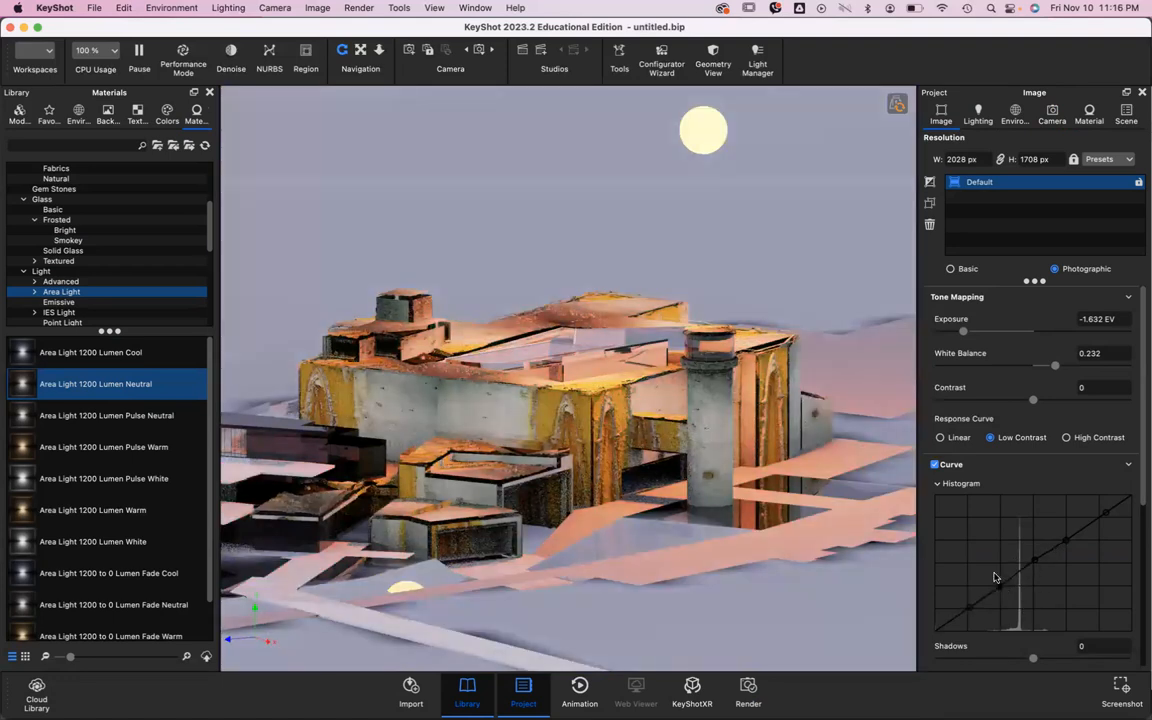
left_click(997, 573)
left_click_drag(1010, 596, 1011, 594)
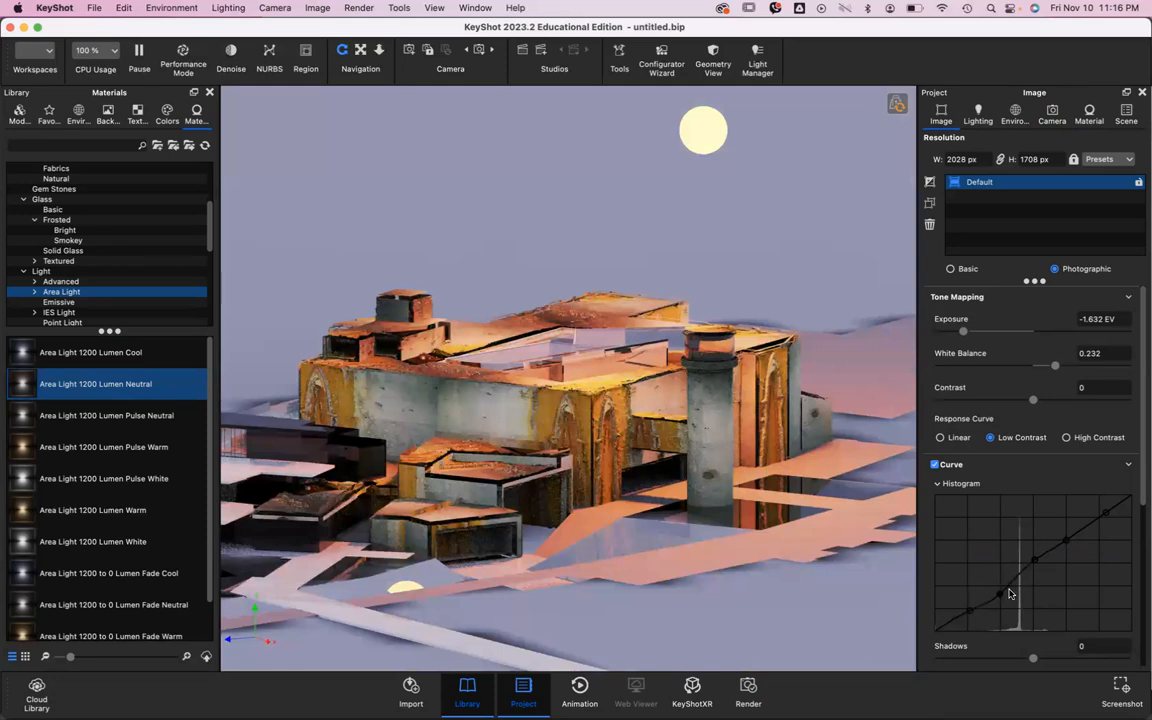
left_click(1051, 520)
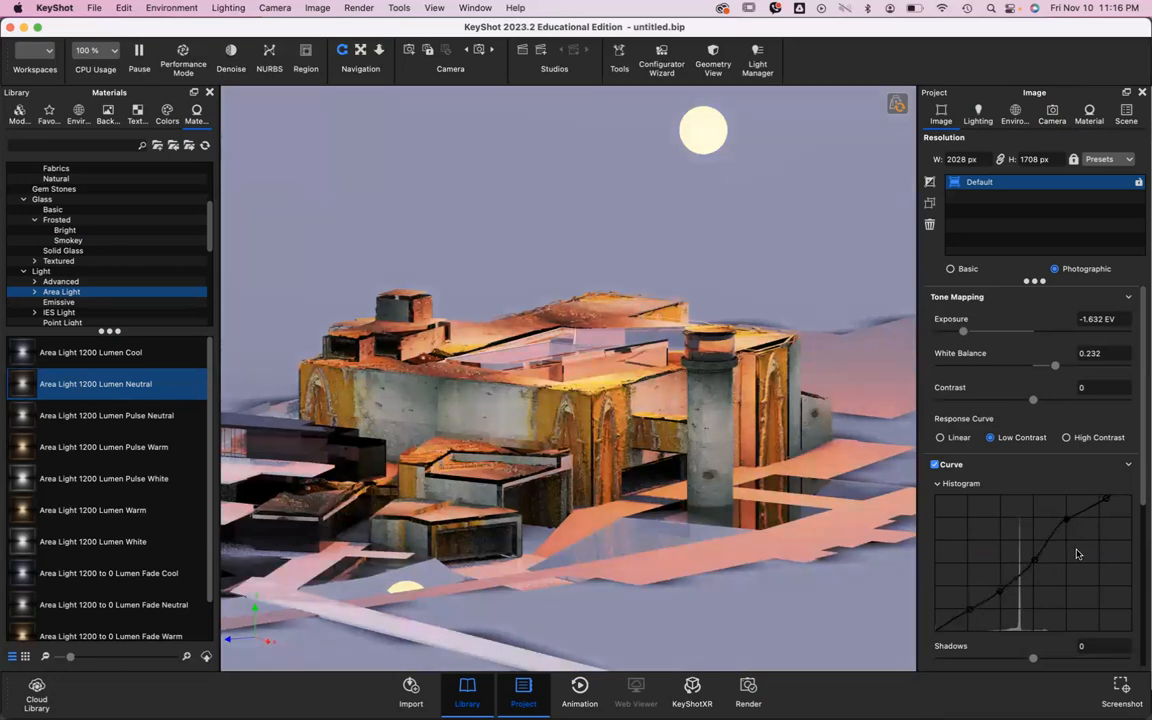
left_click(1076, 555)
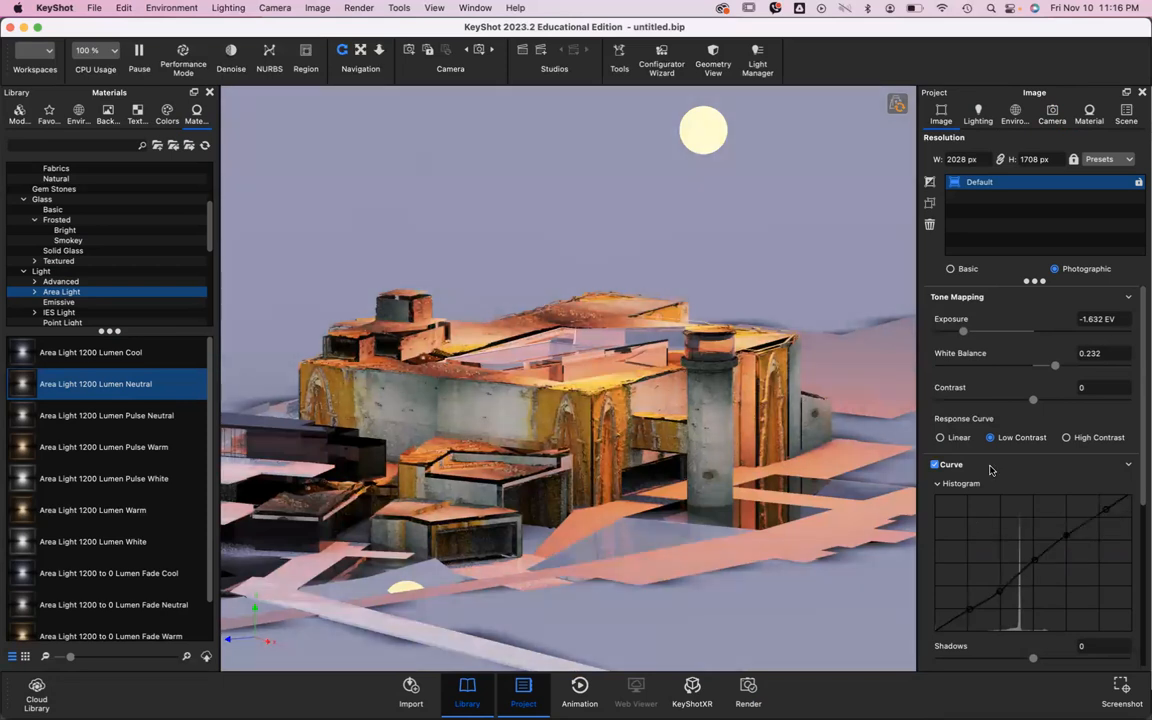
Step: Brighten the curve's Lights, settling on a value of 0.971
scroll(977, 527, "down", 5)
left_click_drag(1006, 449, 975, 443)
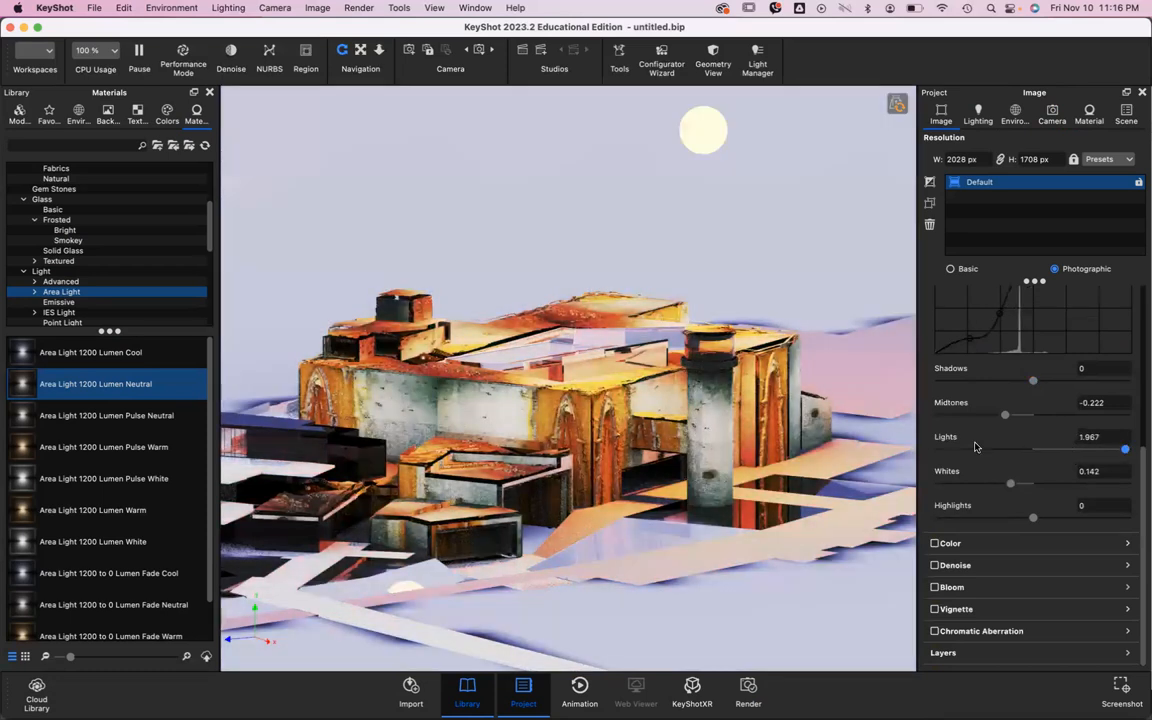
left_click(1071, 450)
left_click(1063, 451)
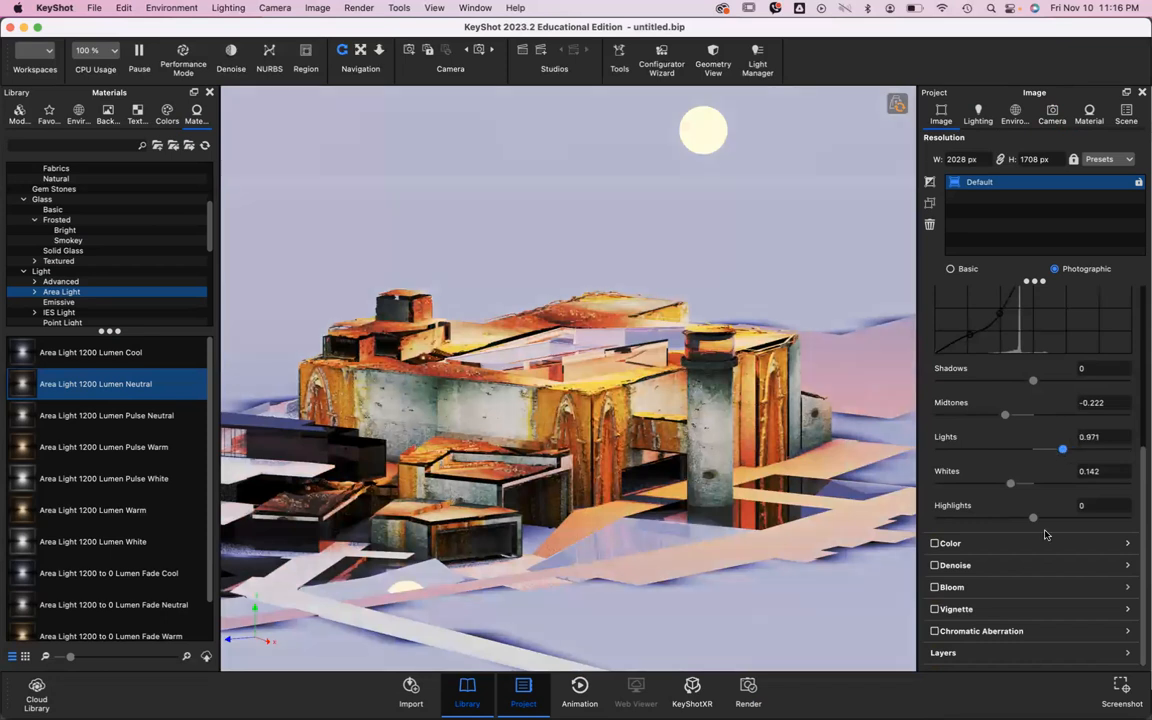
Step: Review the Color adjustments, then enable Bloom with an intensity of 0.584
left_click(955, 543)
scroll(995, 590, "down", 2)
left_click(990, 589)
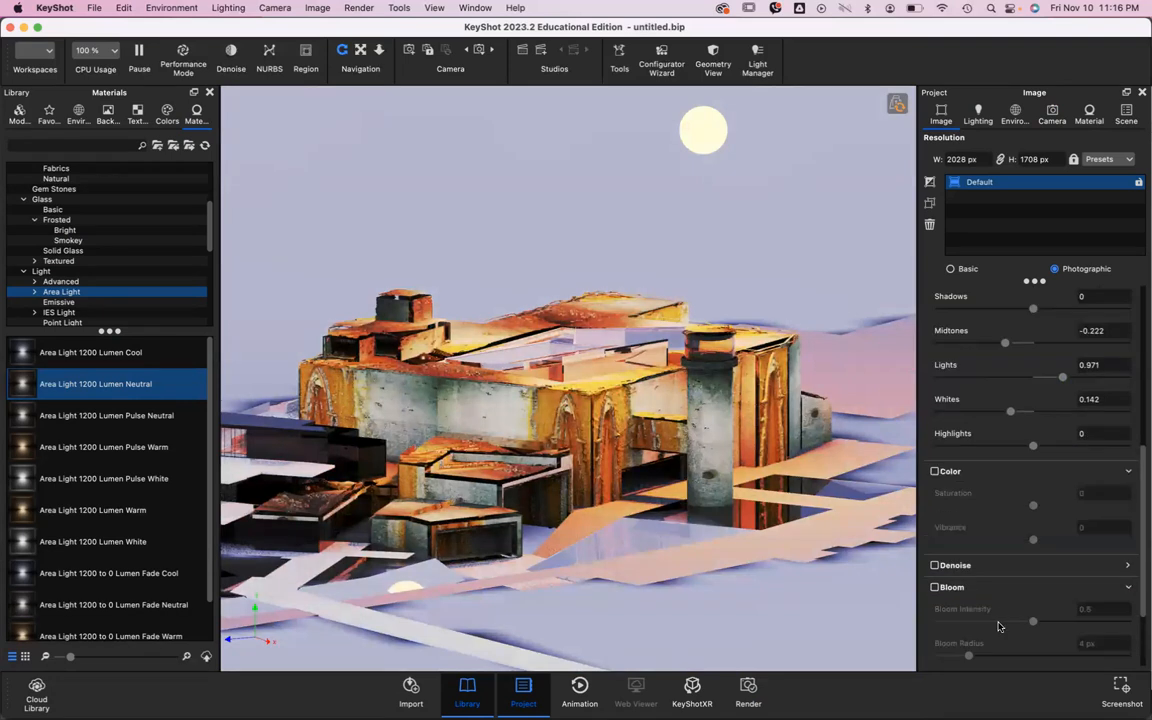
scroll(965, 550, "down", 2)
left_click(935, 481)
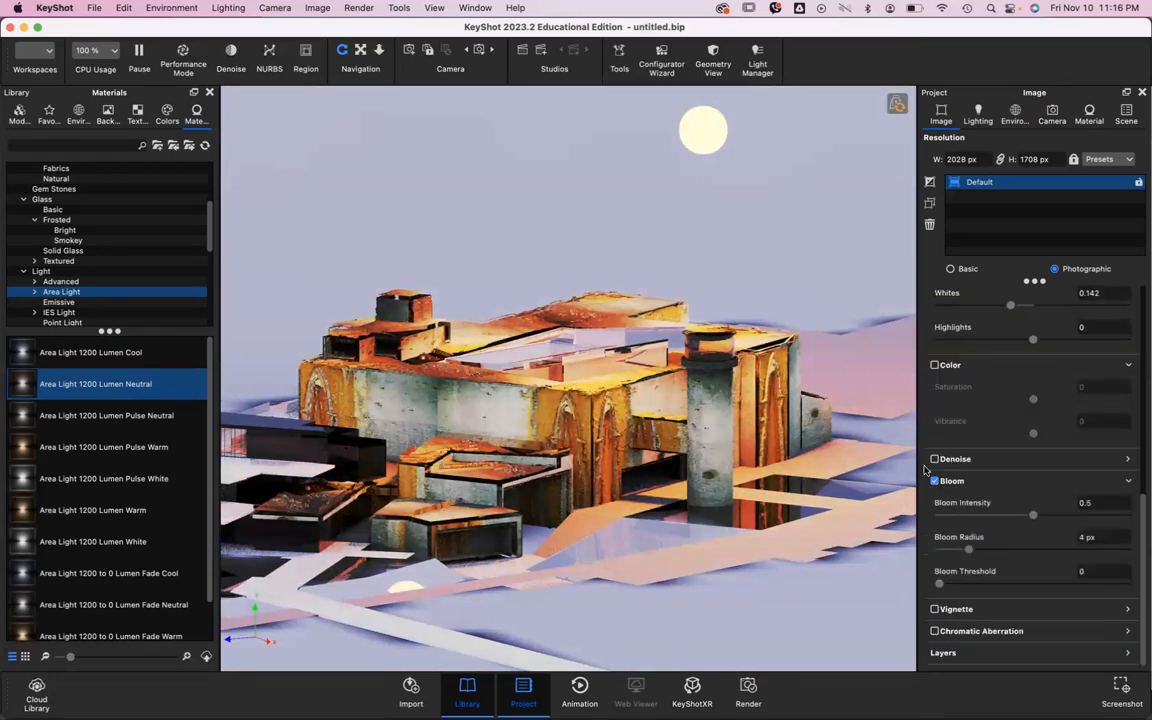
left_click(1049, 515)
Step: Enable Chromatic Aberration with a strength of 0.219, and review the Vignette and Layers settings
left_click(963, 614)
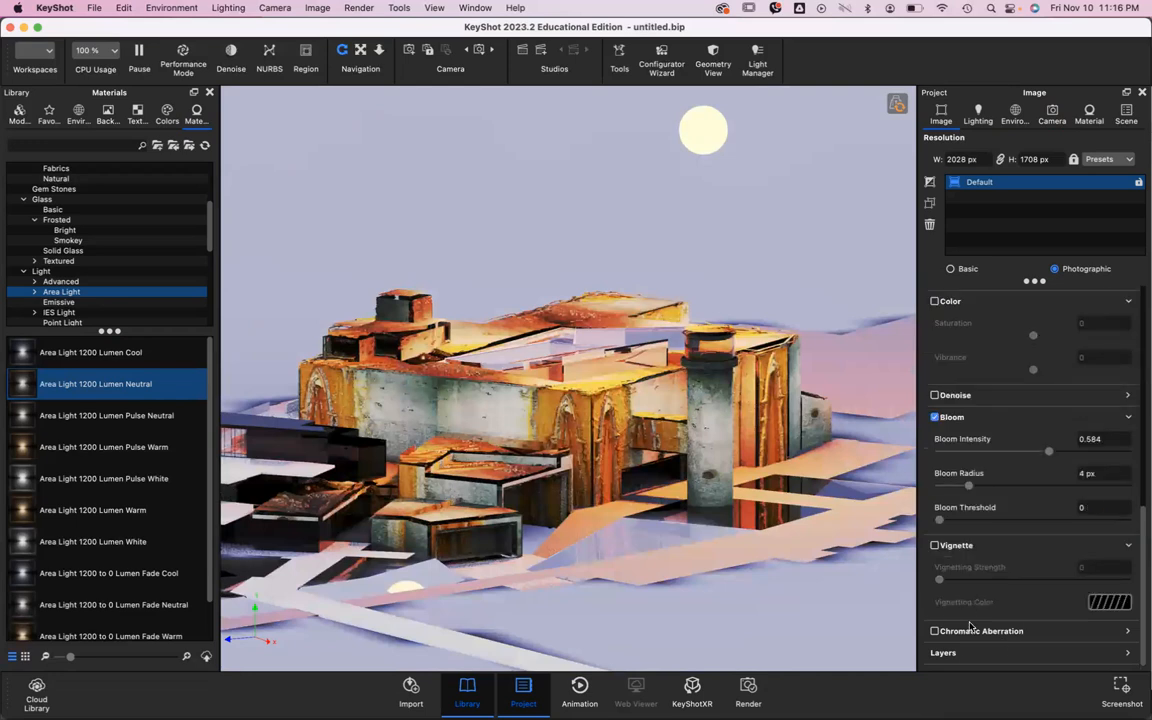
left_click(975, 633)
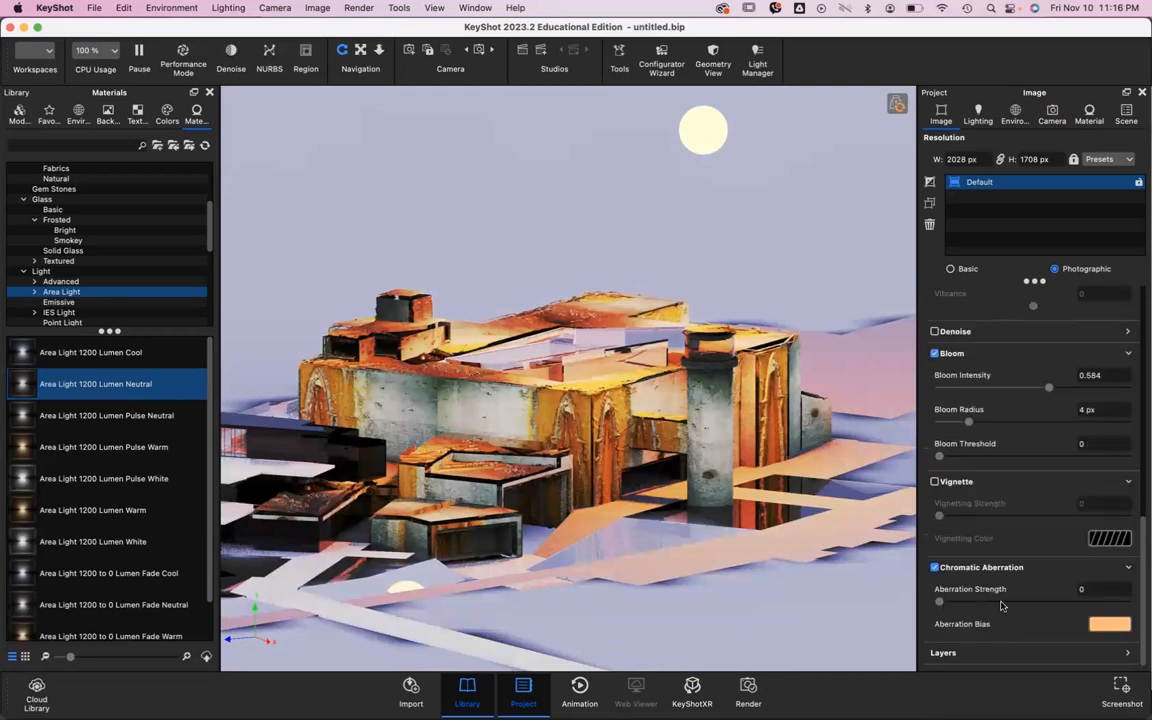
left_click_drag(939, 601, 991, 595)
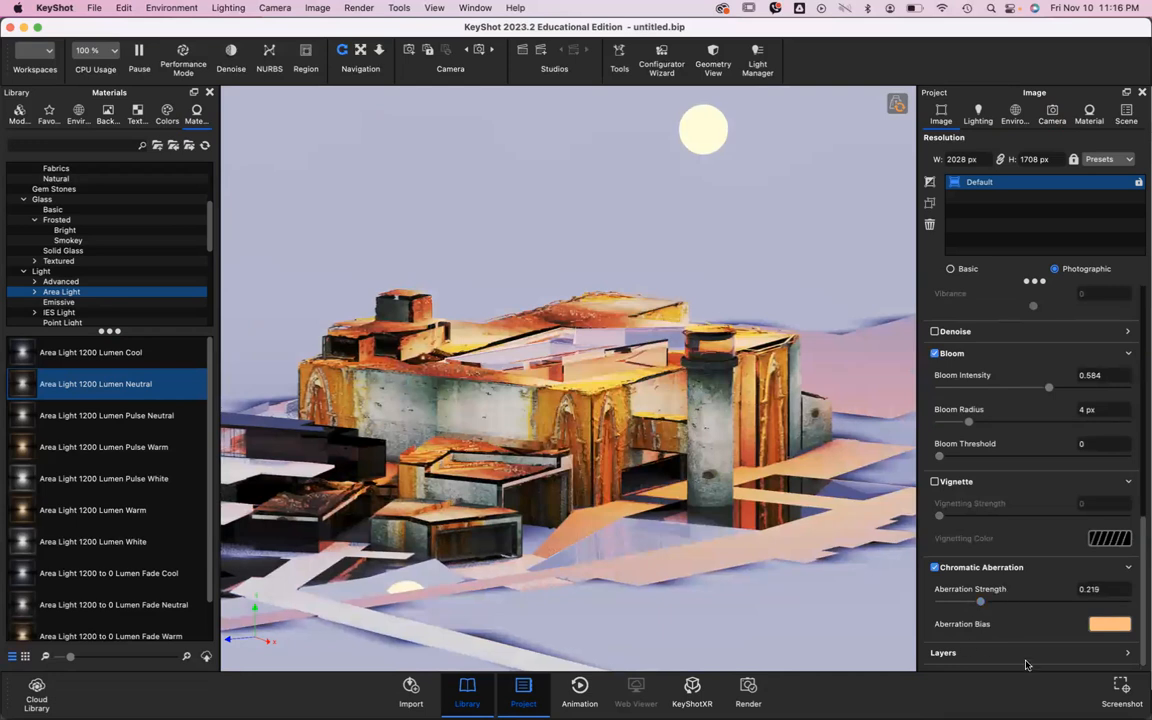
left_click(1022, 654)
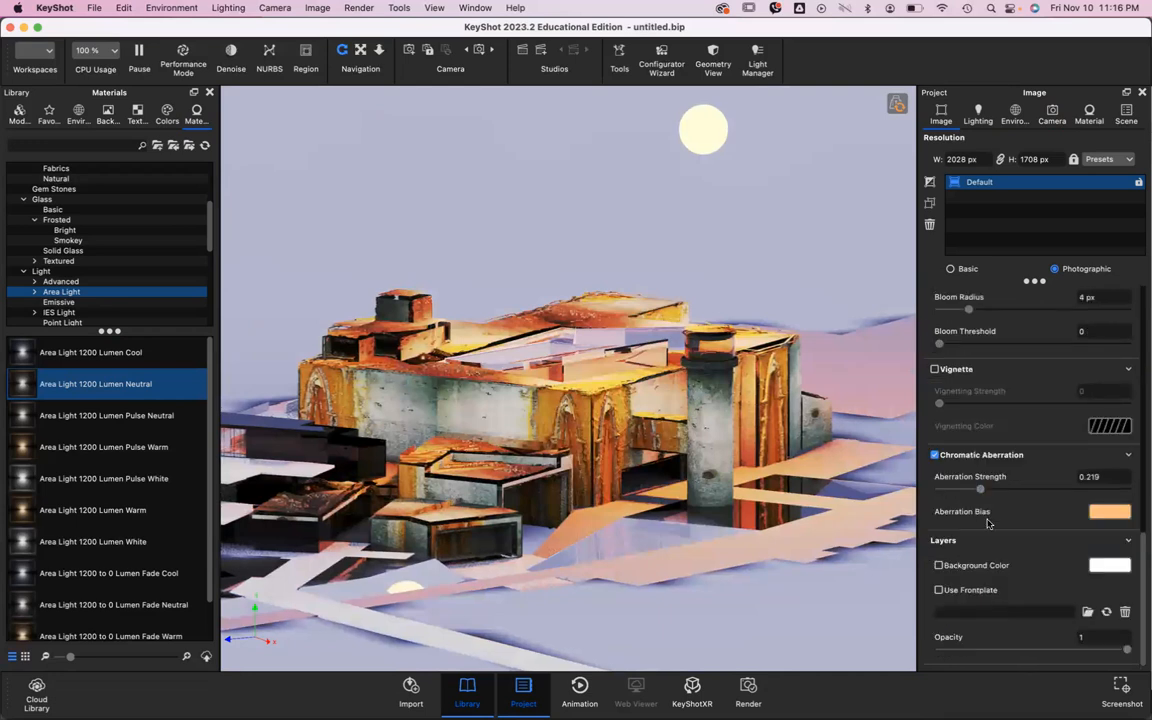
Step: Open the render settings and name the still image output "image render 1"
scroll(1024, 318, "up", 10)
left_click(746, 690)
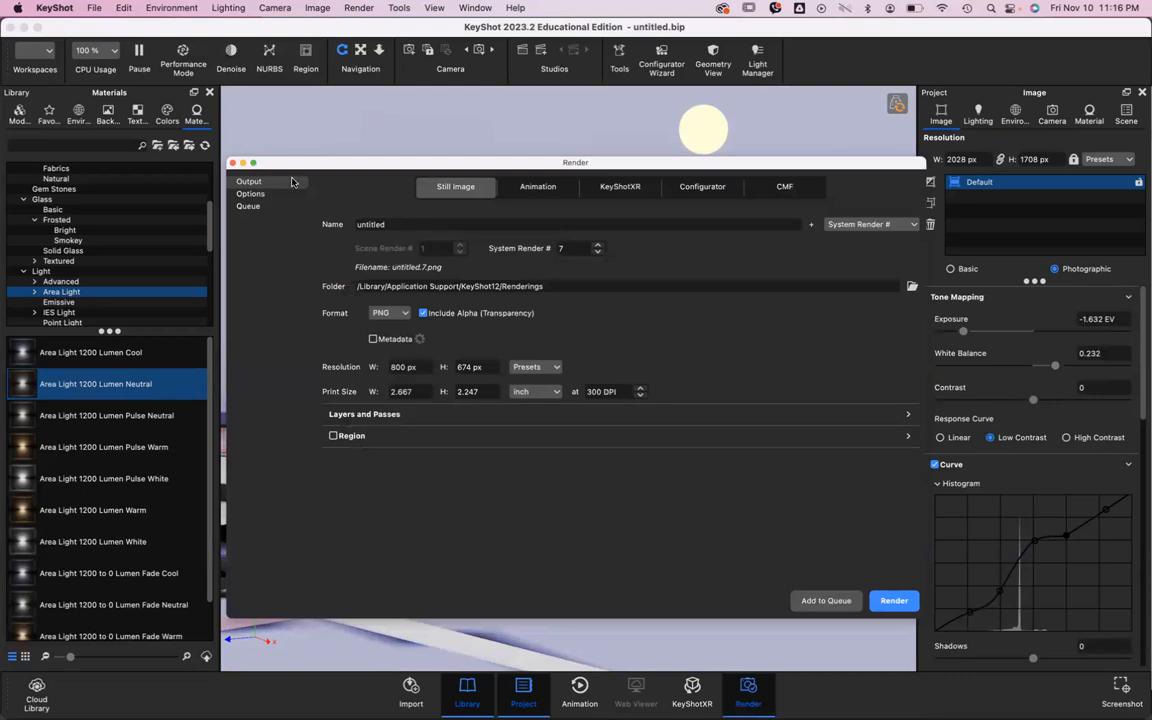
left_click(423, 217)
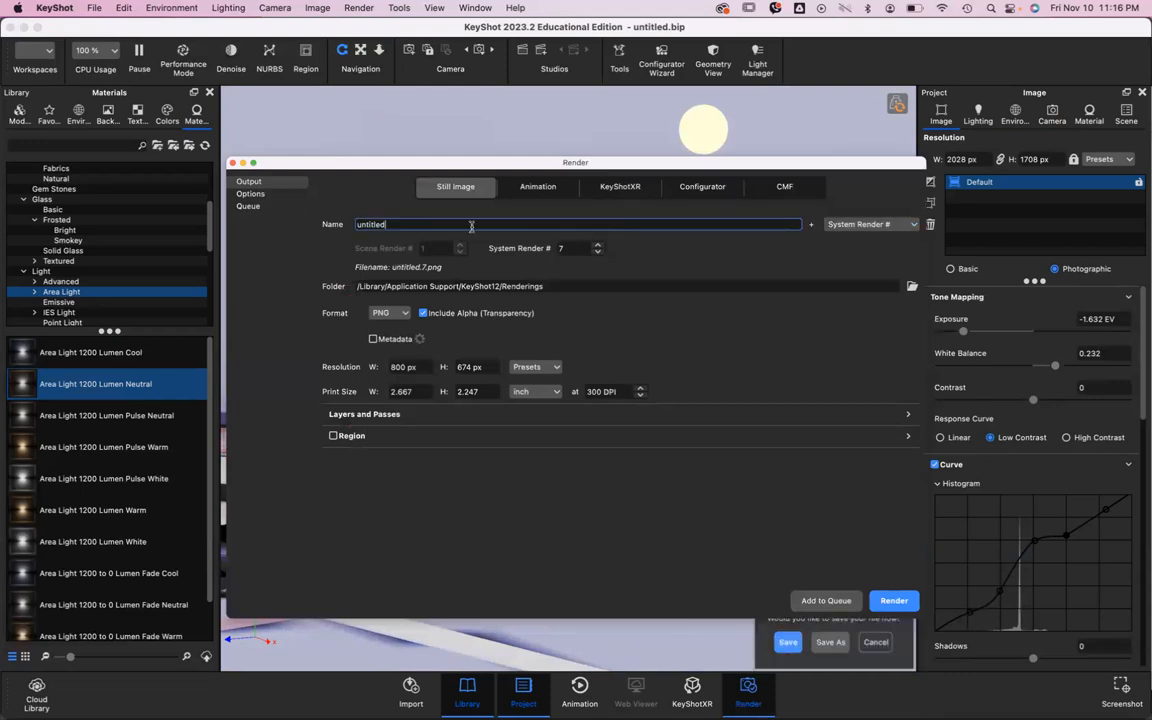
key("super+a")
type("ima")
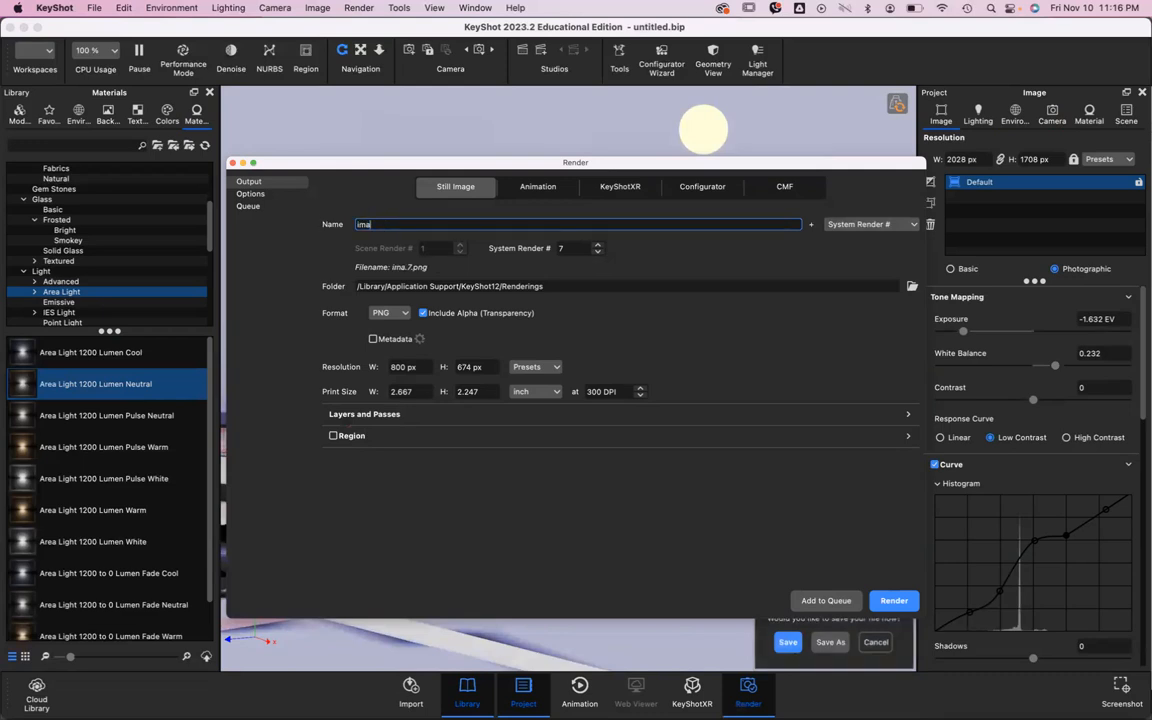
type("ge render 1")
Step: Look over the render numbering options and set the output folder to the Desktop
left_click(594, 252)
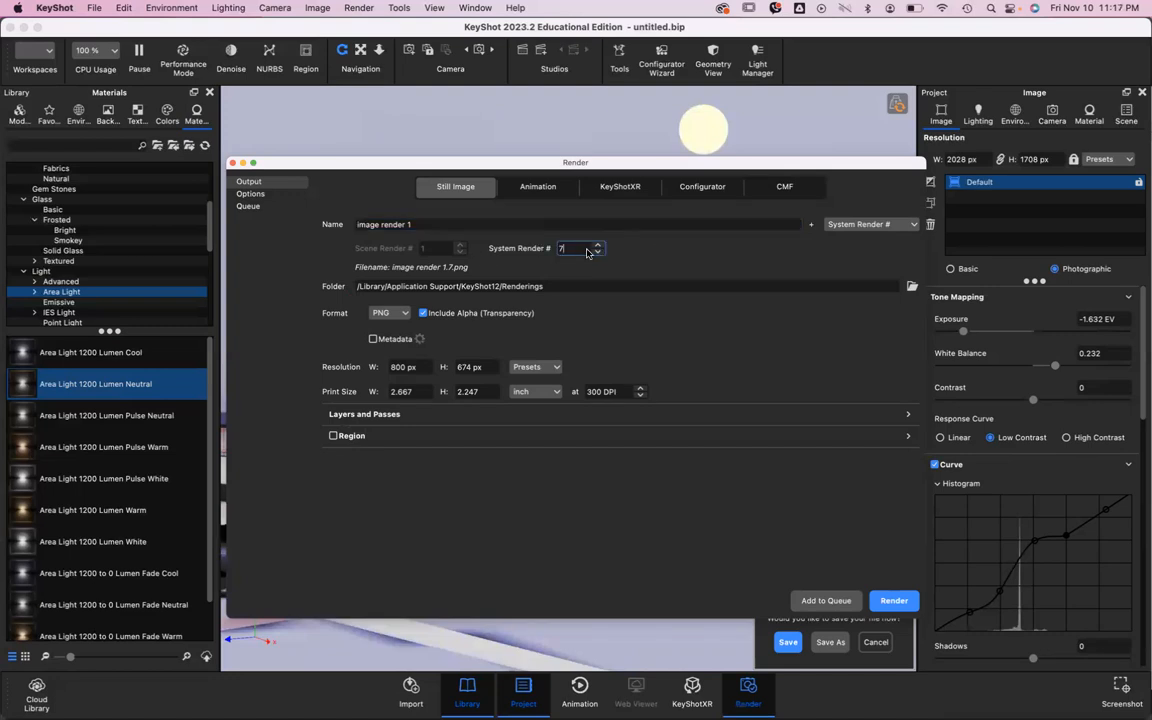
left_click(882, 228)
left_click(493, 174)
left_click(913, 287)
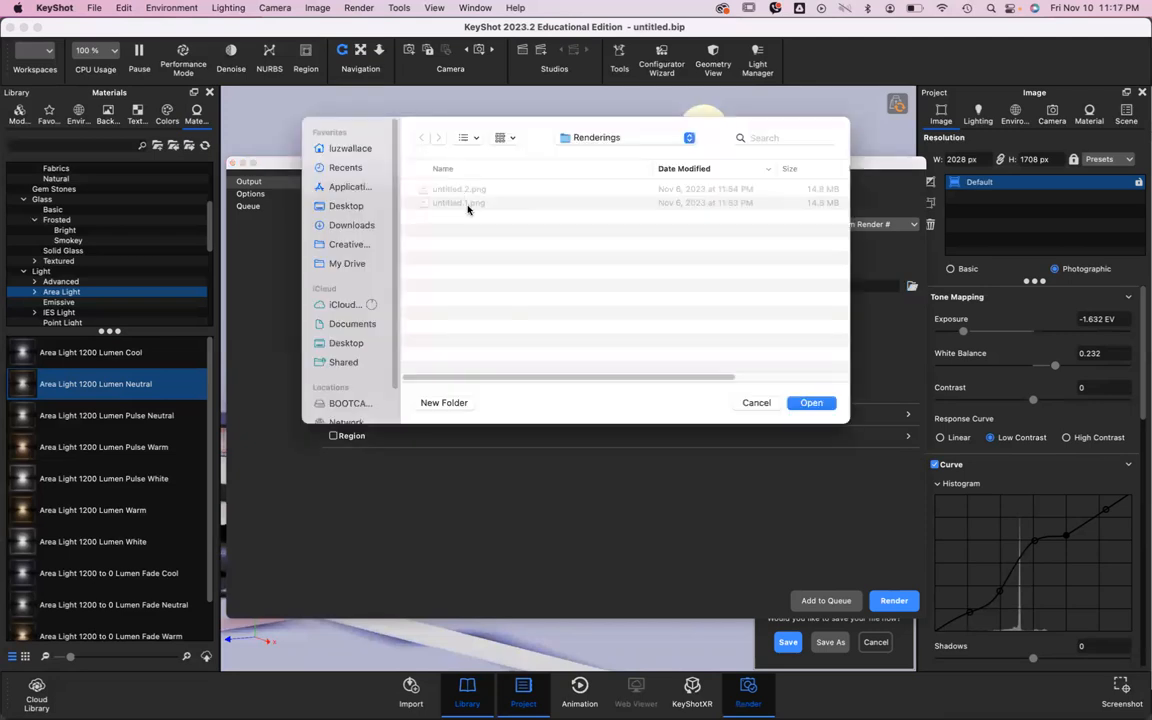
left_click(345, 207)
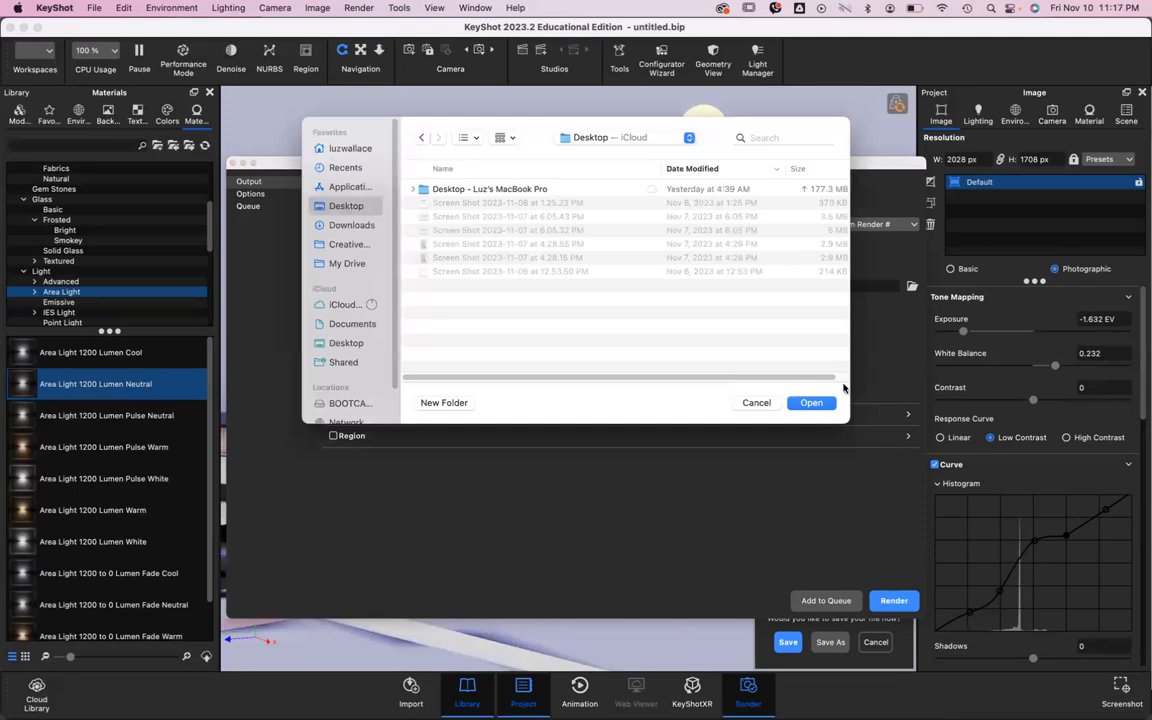
key("Return")
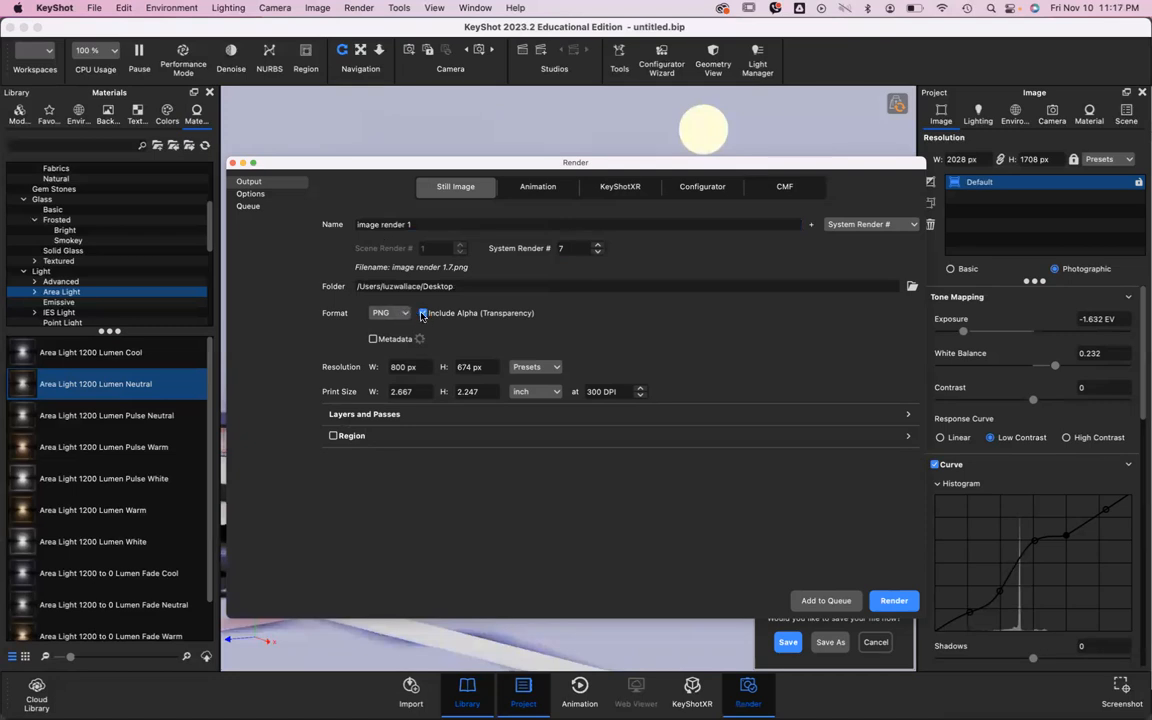
Step: Choose PNG as the output format and briefly move the render dialog aside to check the scene
left_click(390, 314)
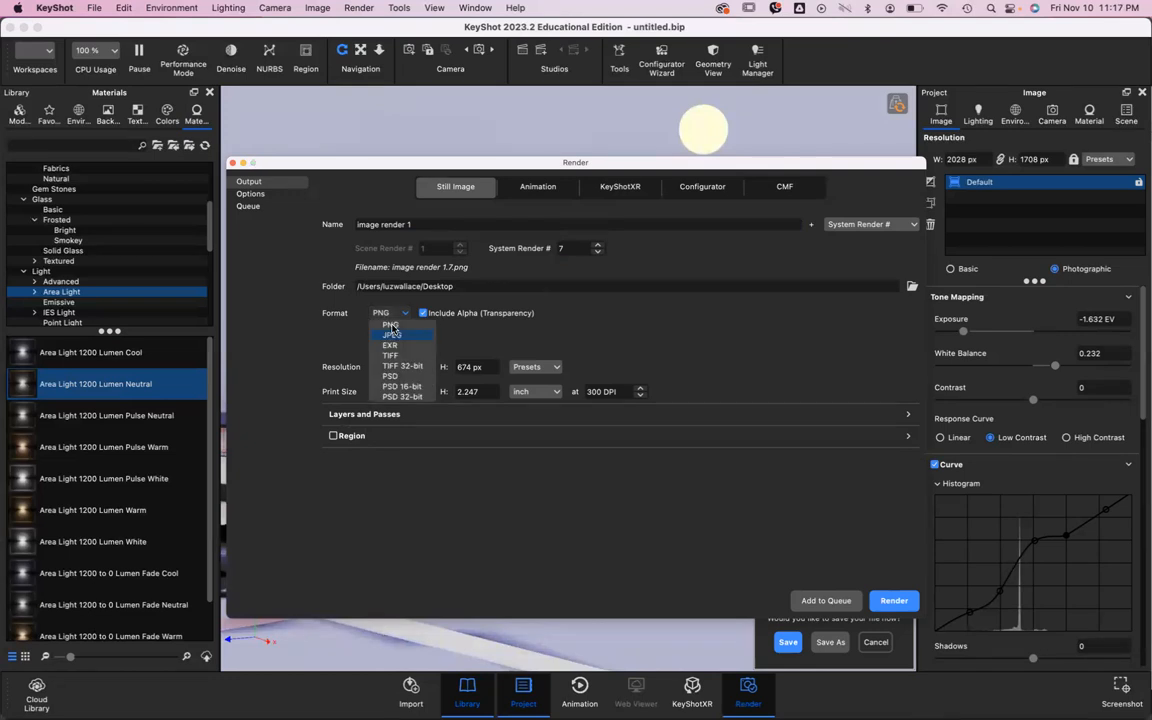
left_click(390, 324)
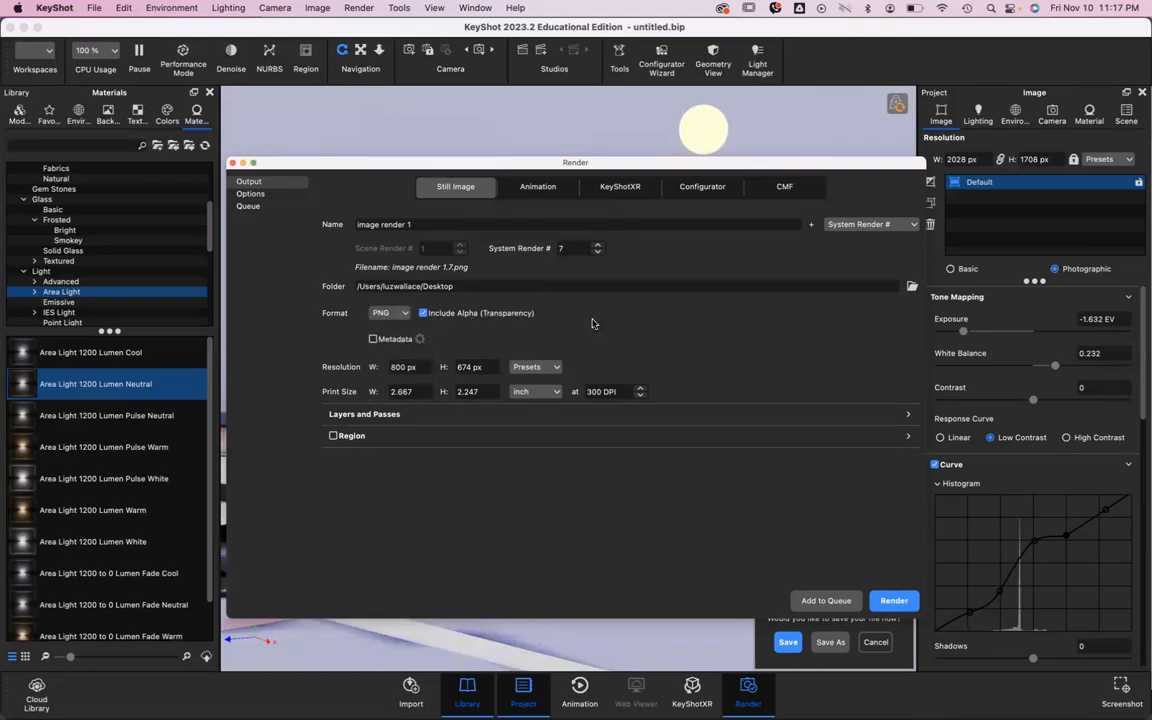
left_click_drag(620, 165, 612, 597)
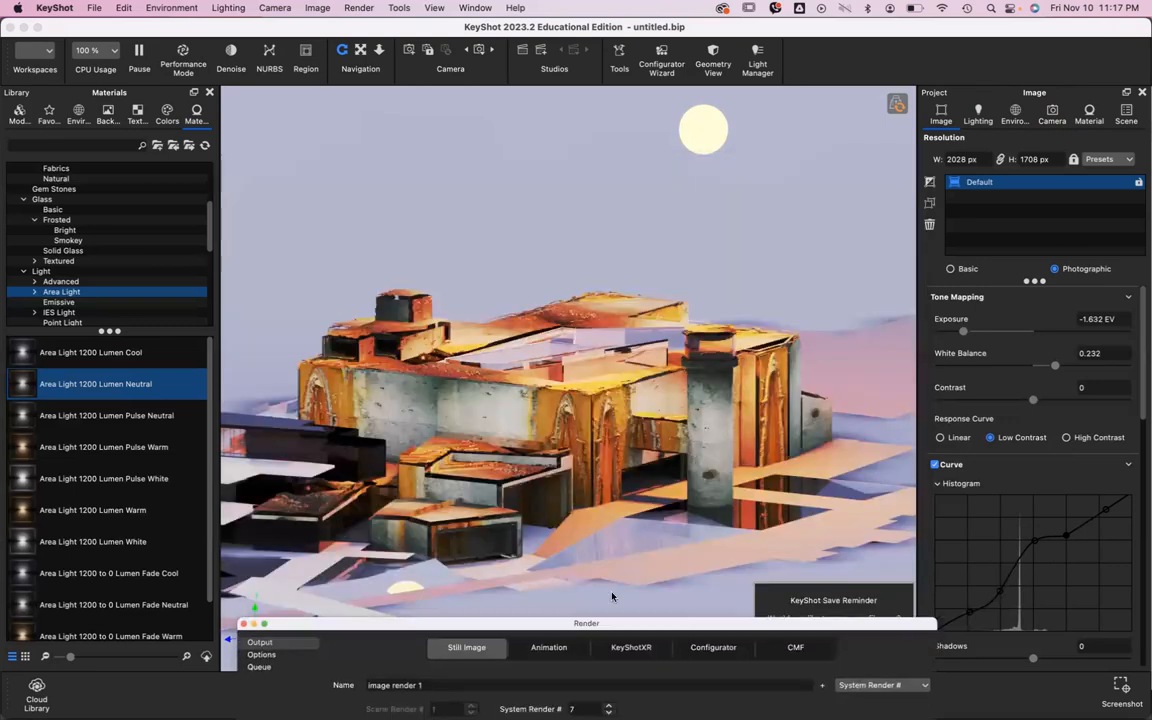
left_click_drag(619, 219, 631, 155)
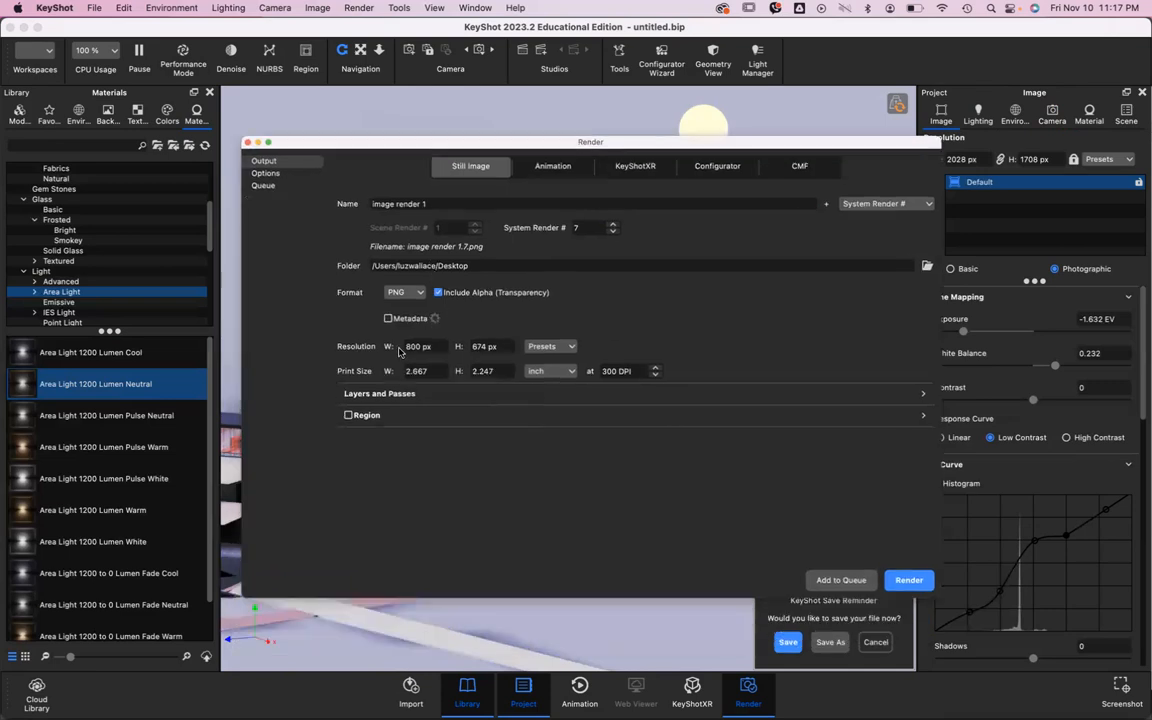
Step: Try output resolution widths of 1200 px and 1900 px for the still image
left_click_drag(435, 347, 351, 340)
type("1200")
key("Tab")
key("shift+Tab")
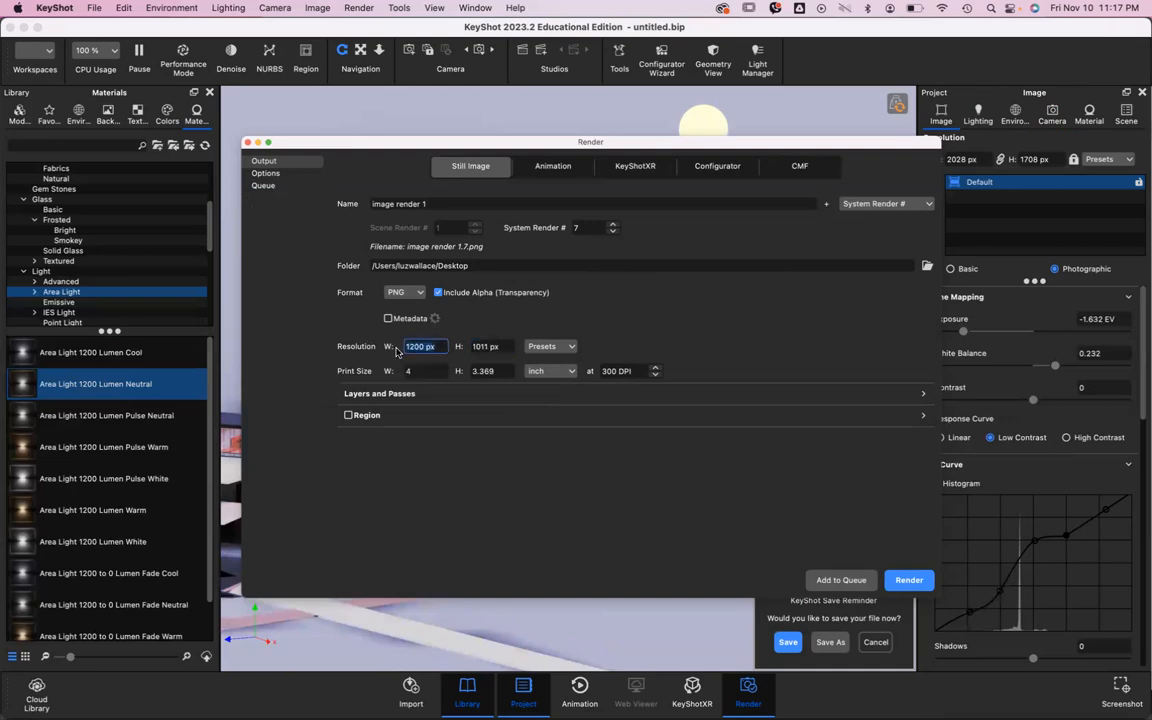
type("1900")
left_click(499, 348)
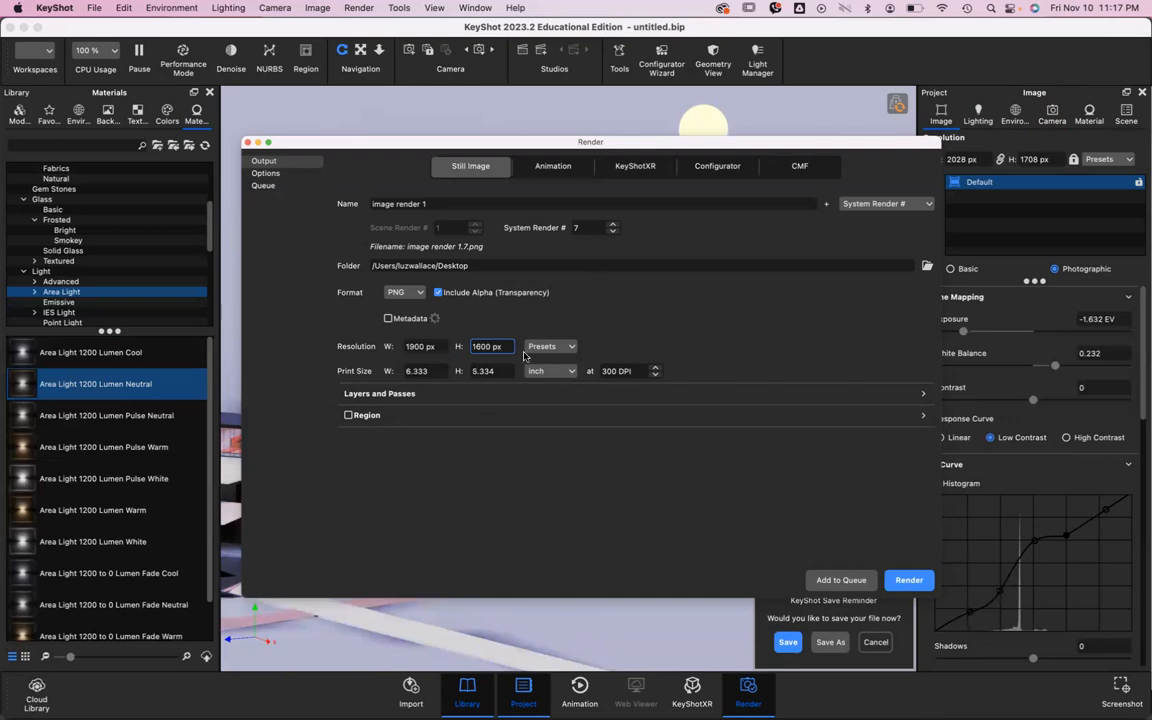
Step: Set the print width of the render to 18 inches at 300 DPI
left_click(430, 373)
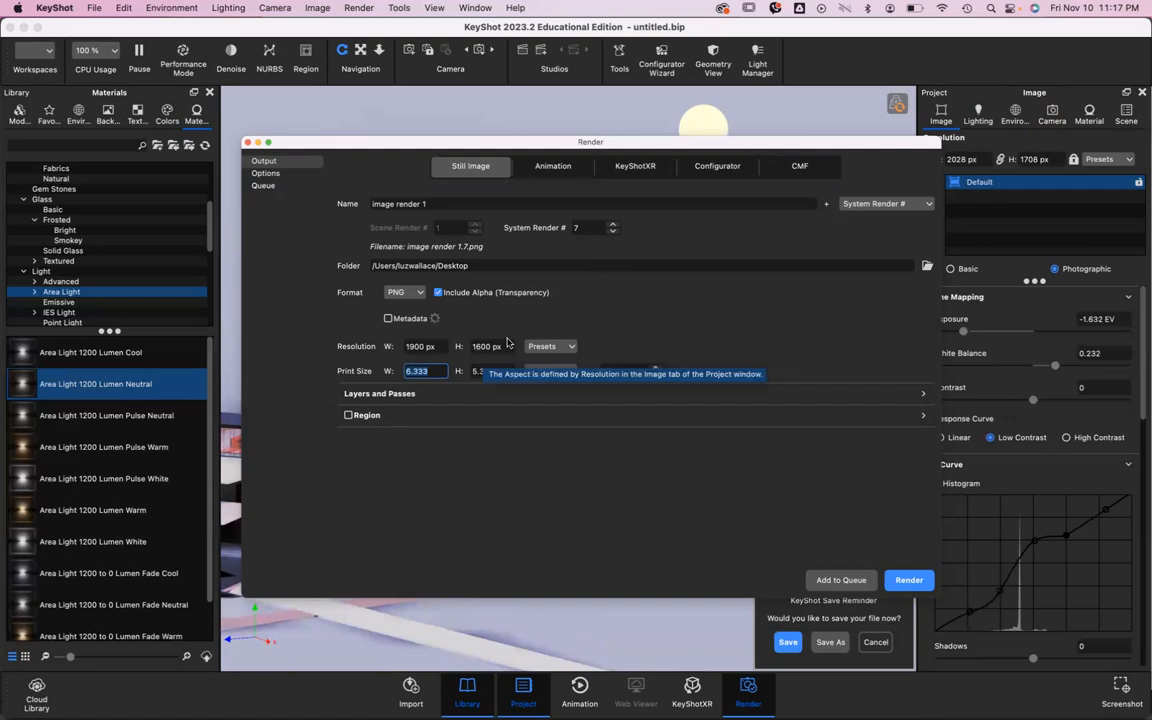
type("18")
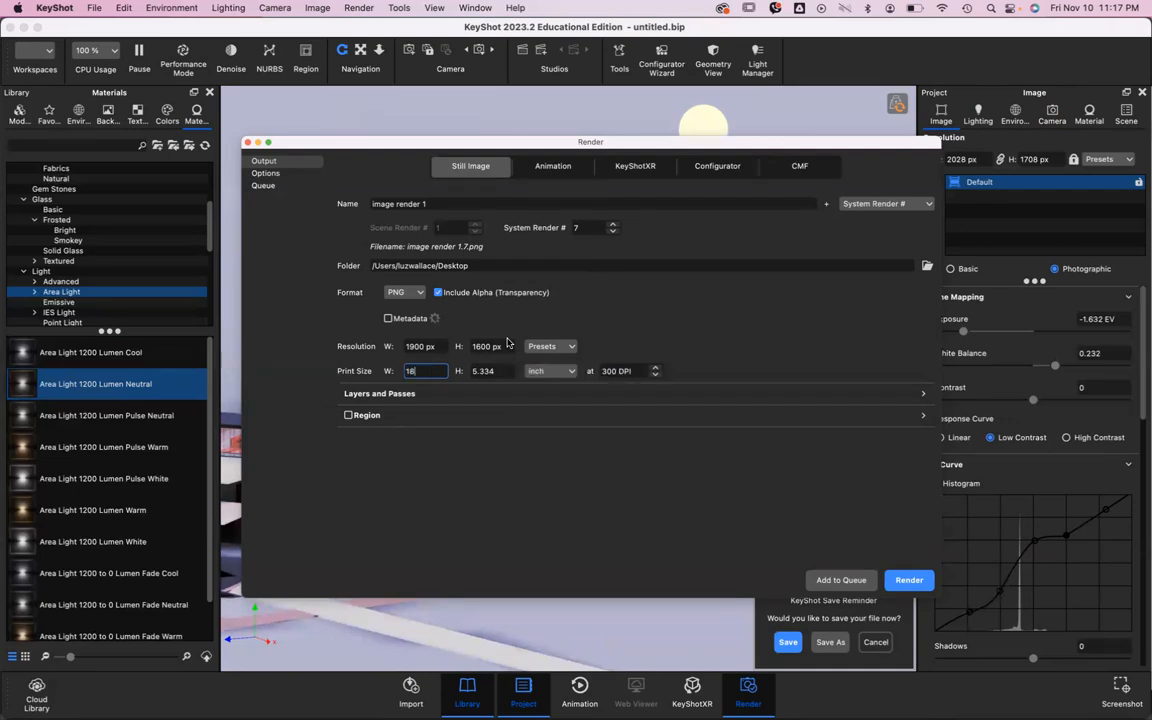
key("Tab")
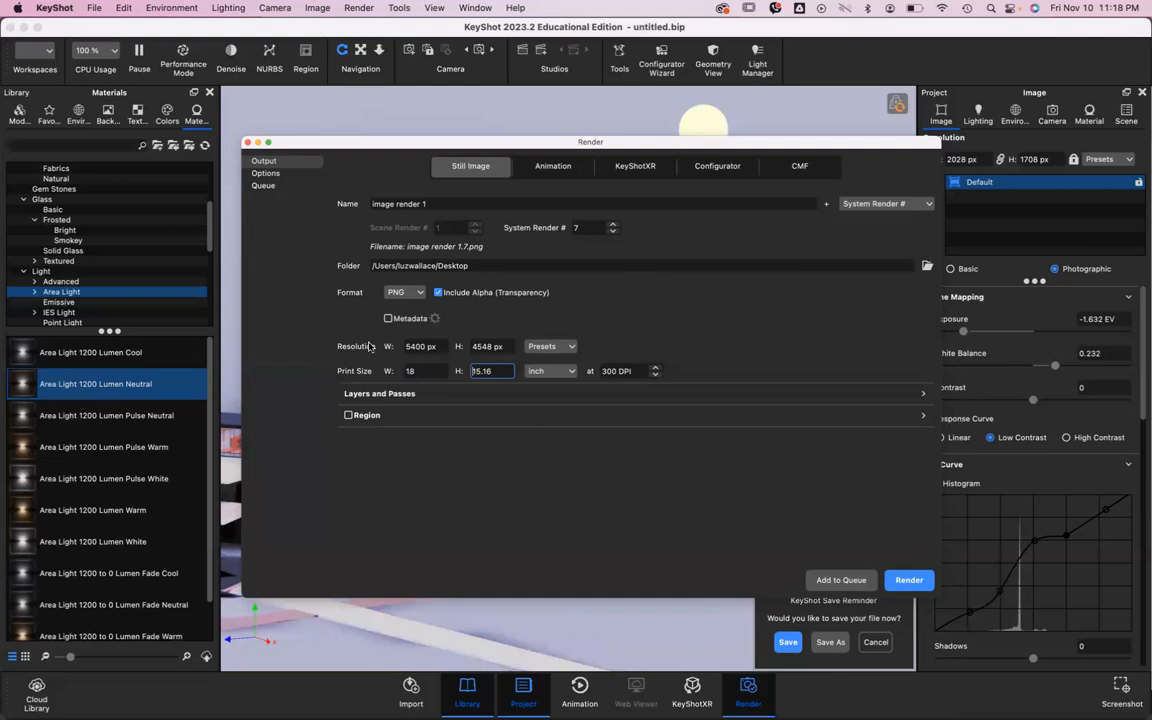
double_click(489, 349)
Step: Set the print density to 200 DPI and the print width to 18 inches
key("Tab")
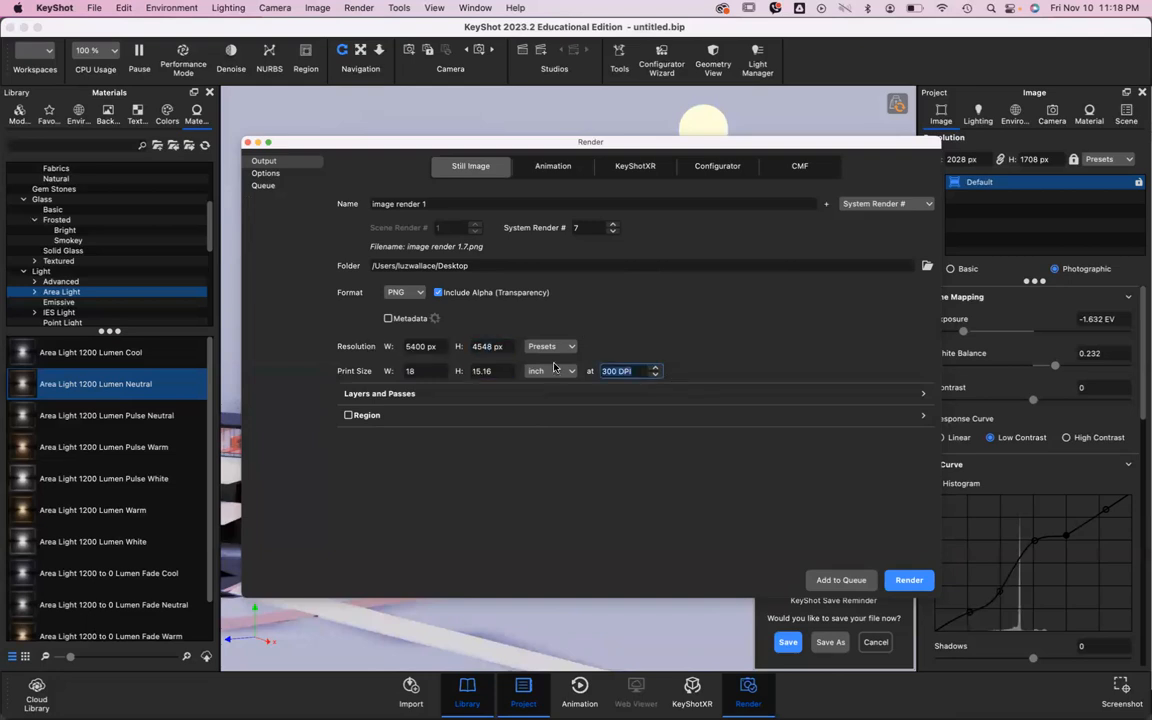
type("1")
key("BackSpace")
type("20")
type("0")
key("Return")
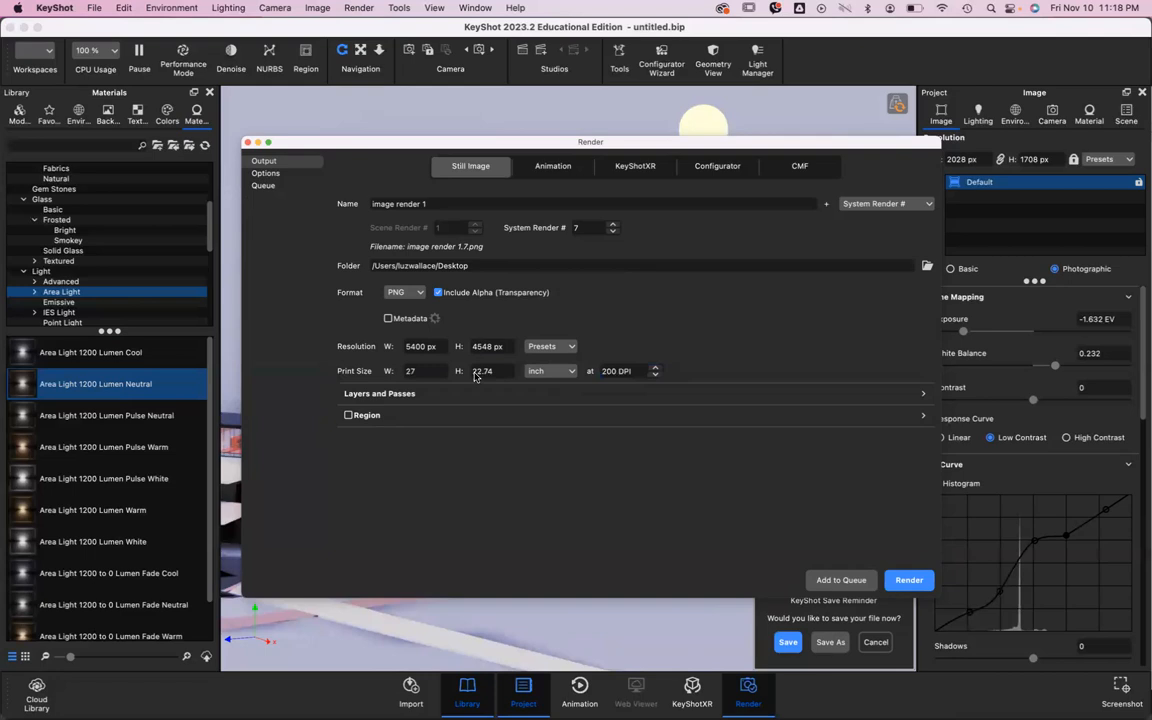
double_click(410, 372)
left_click(485, 370)
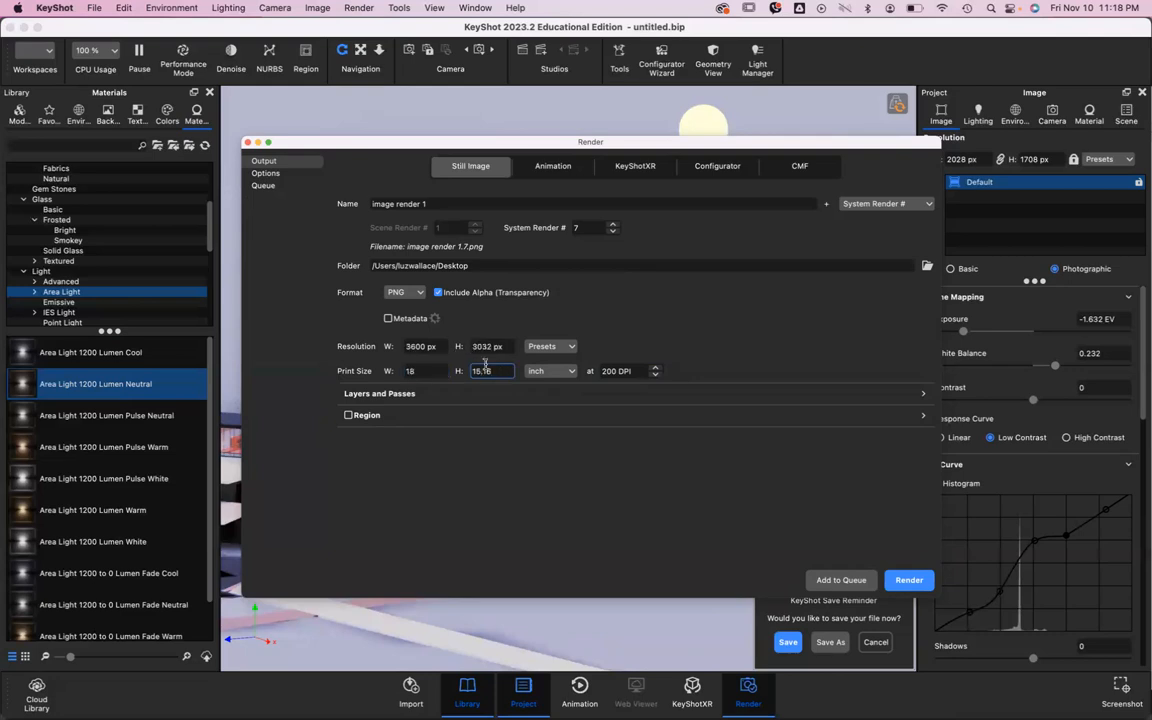
left_click(686, 330)
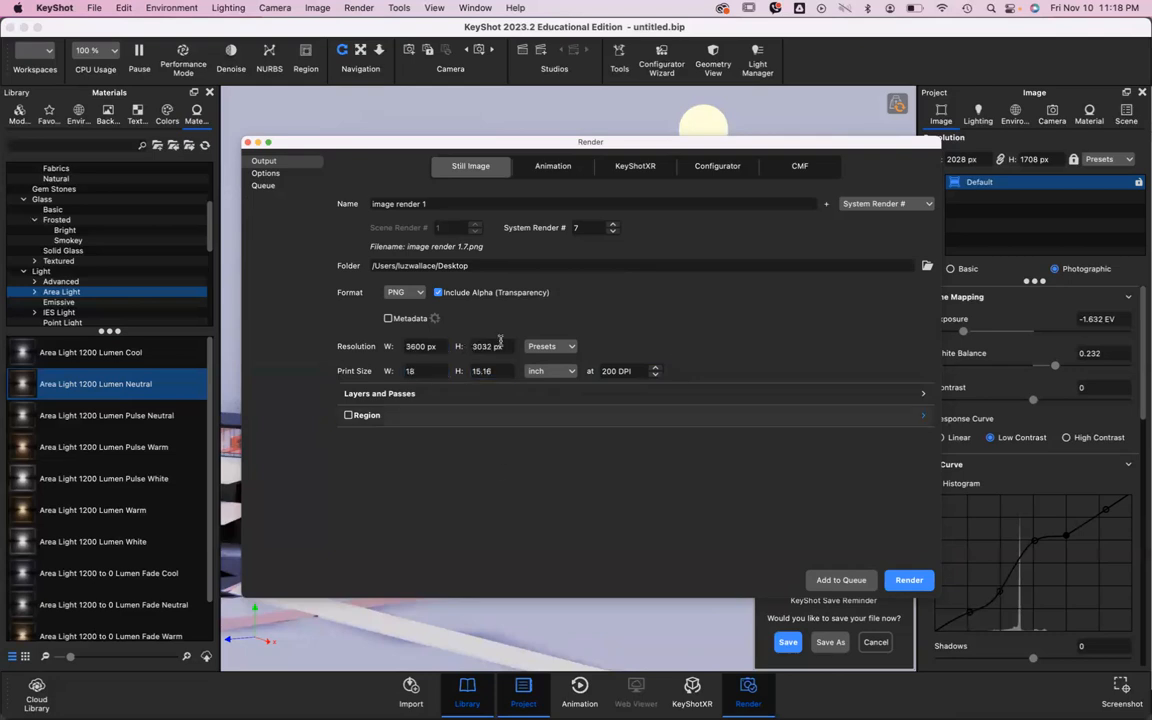
Step: Enable the Clown render pass and look over the Region settings, leaving Region off
left_click(478, 395)
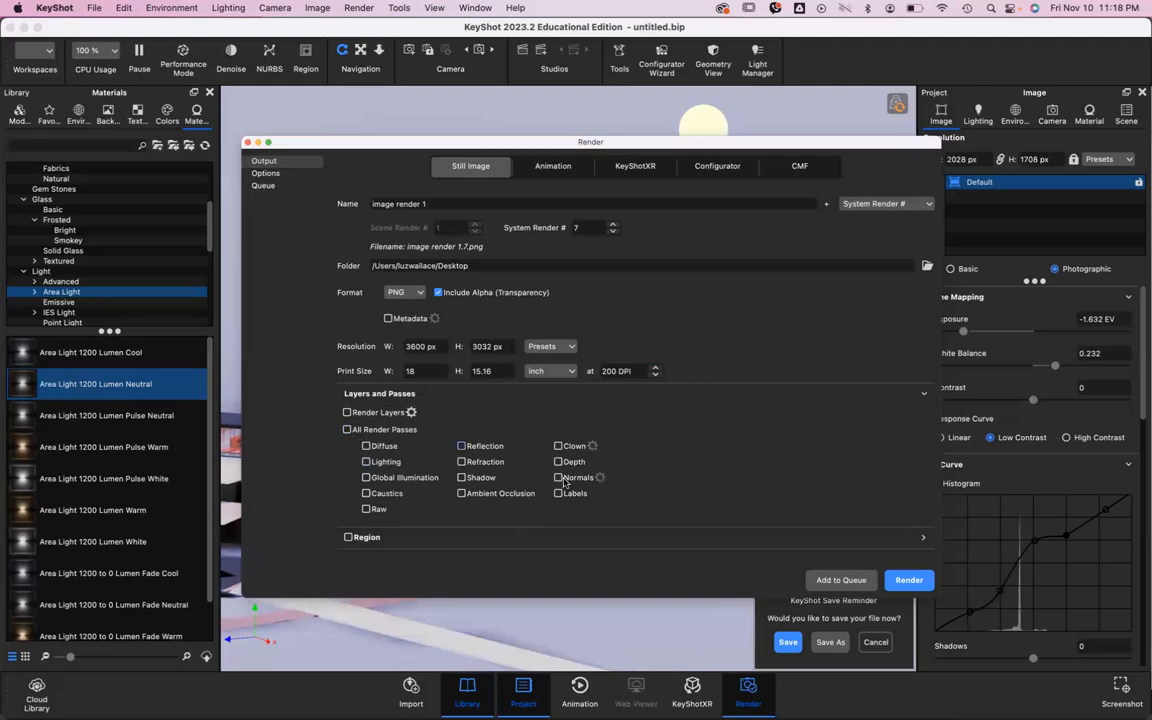
left_click(560, 446)
left_click(395, 538)
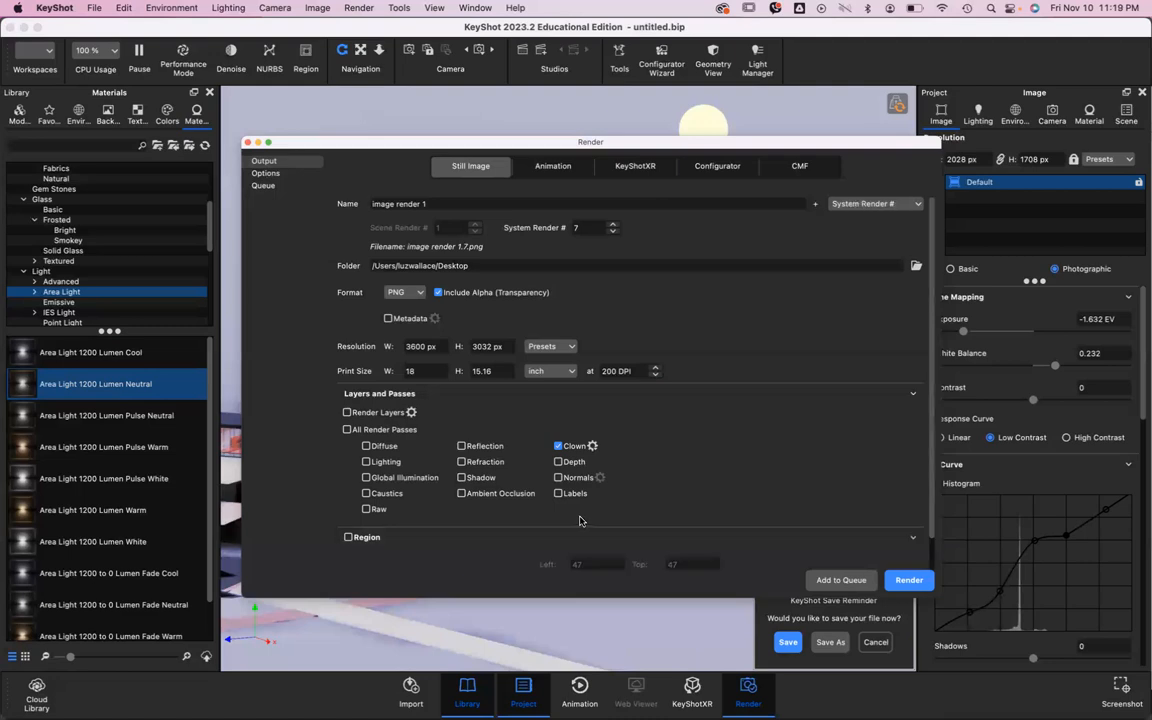
scroll(581, 520, "down", 1)
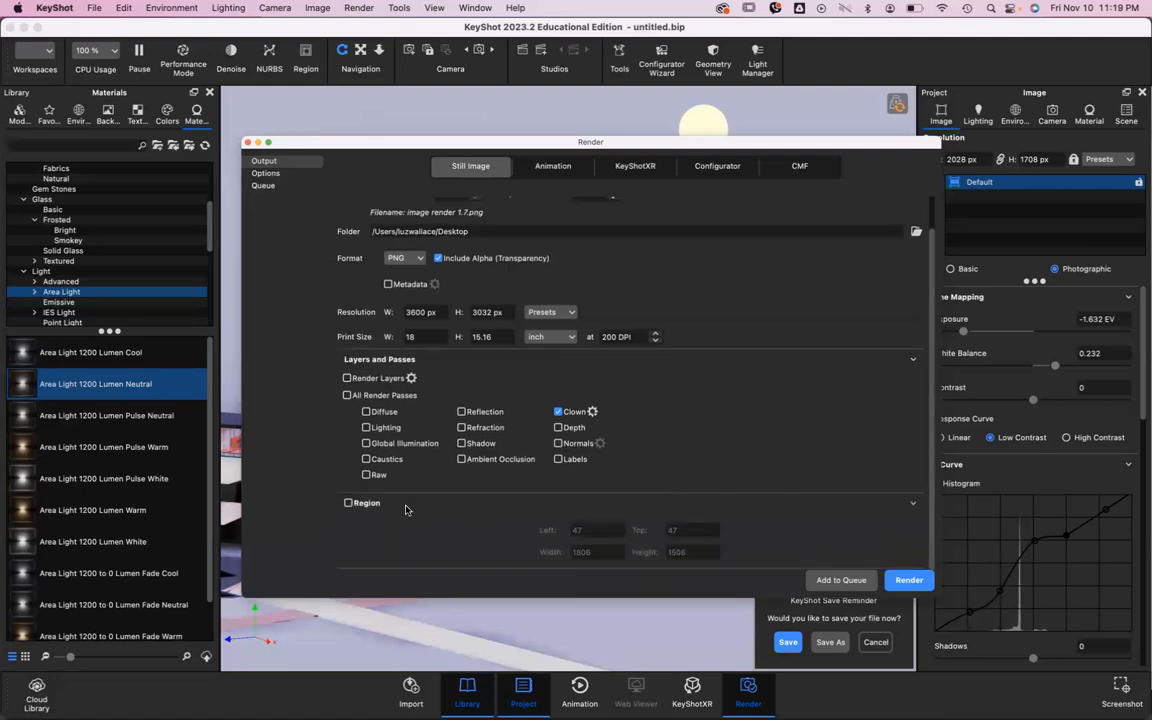
left_click(477, 499)
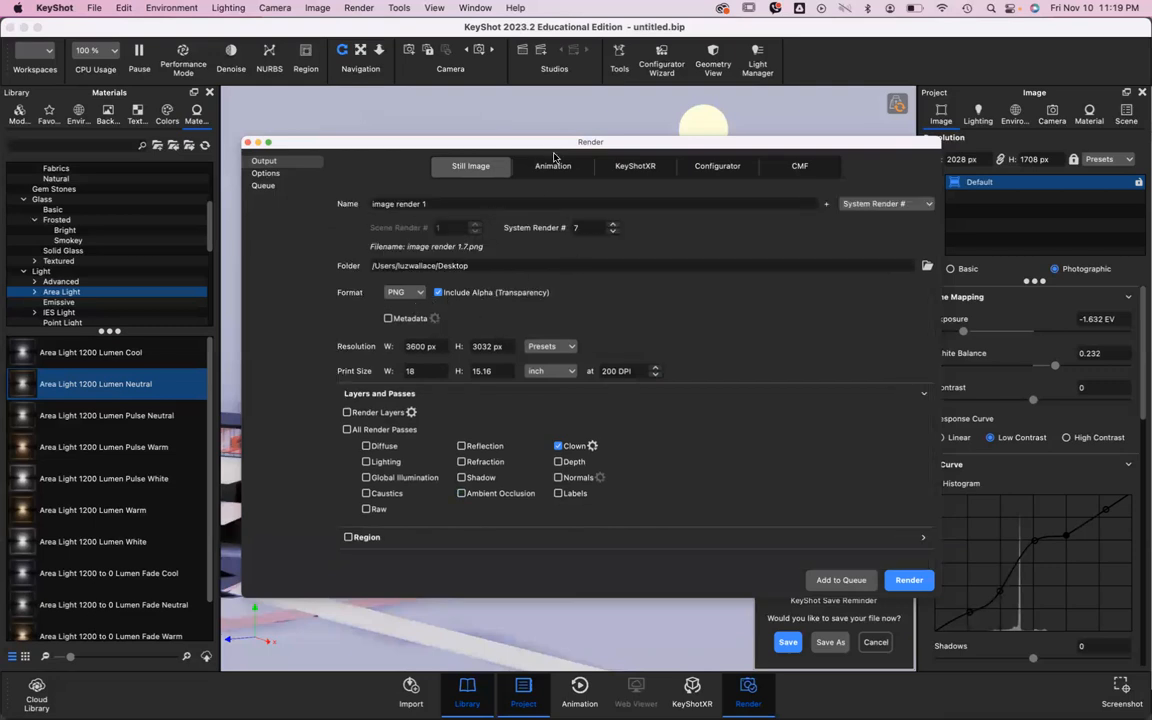
Step: Review the render options and examine the existing job in the render queue
left_click(265, 173)
left_click(261, 187)
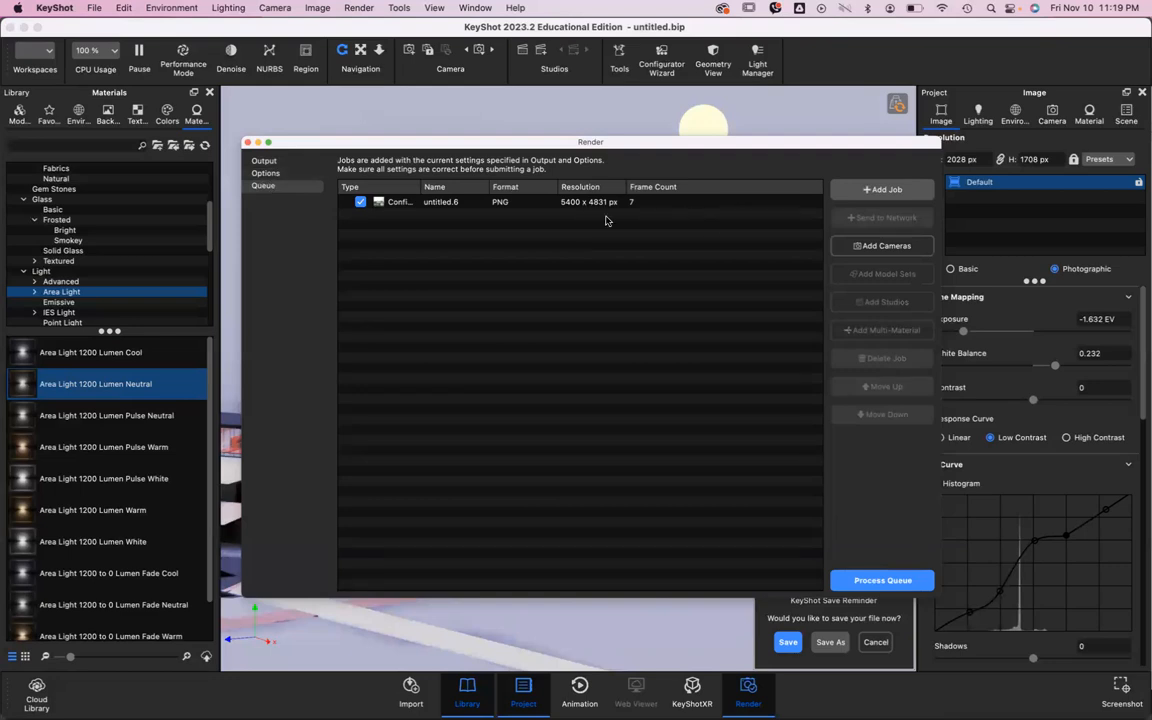
left_click(410, 202)
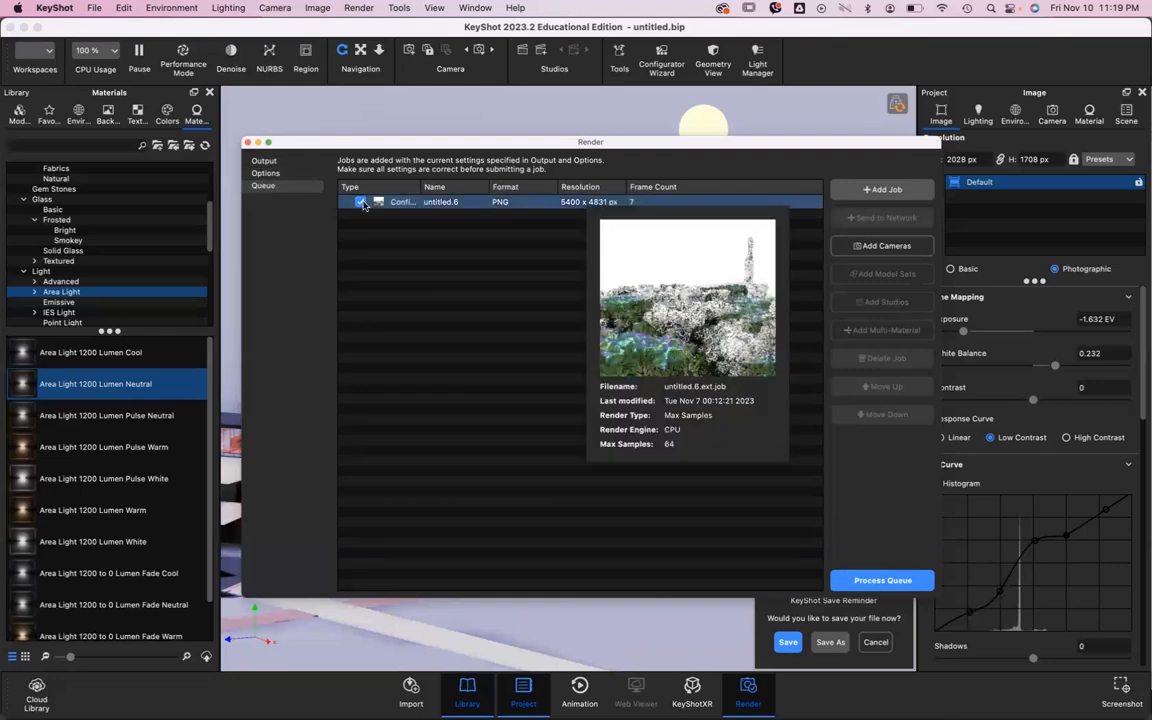
left_click(483, 262)
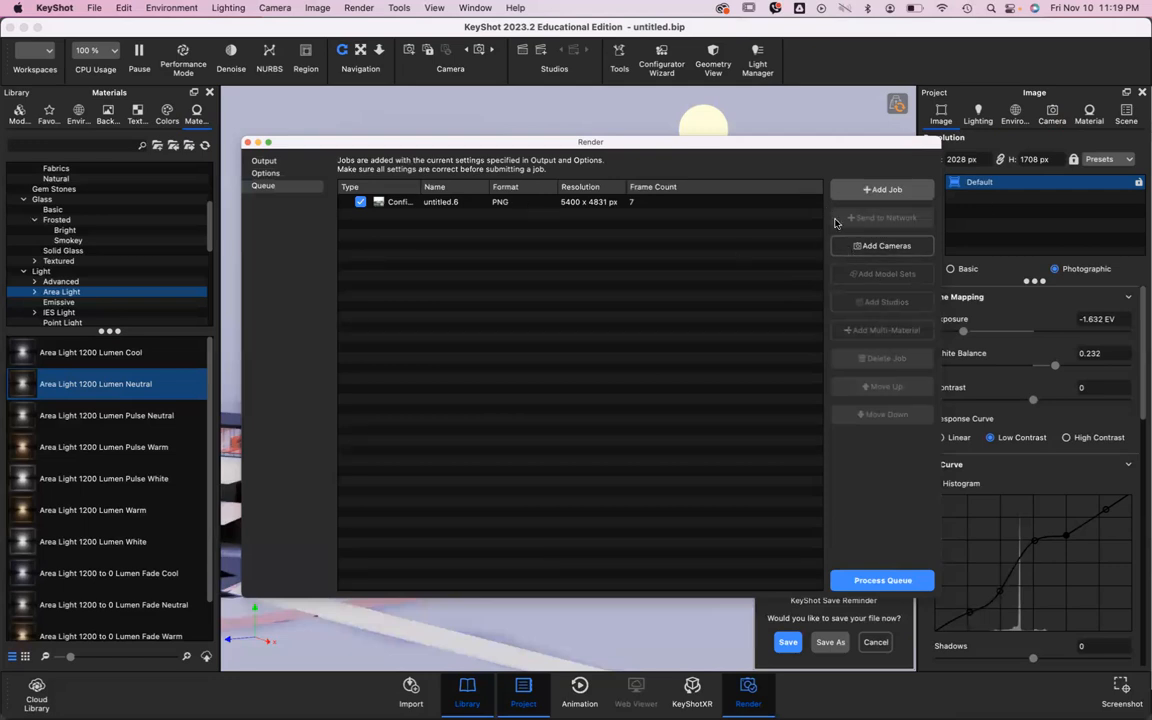
left_click(860, 246)
left_click(519, 329)
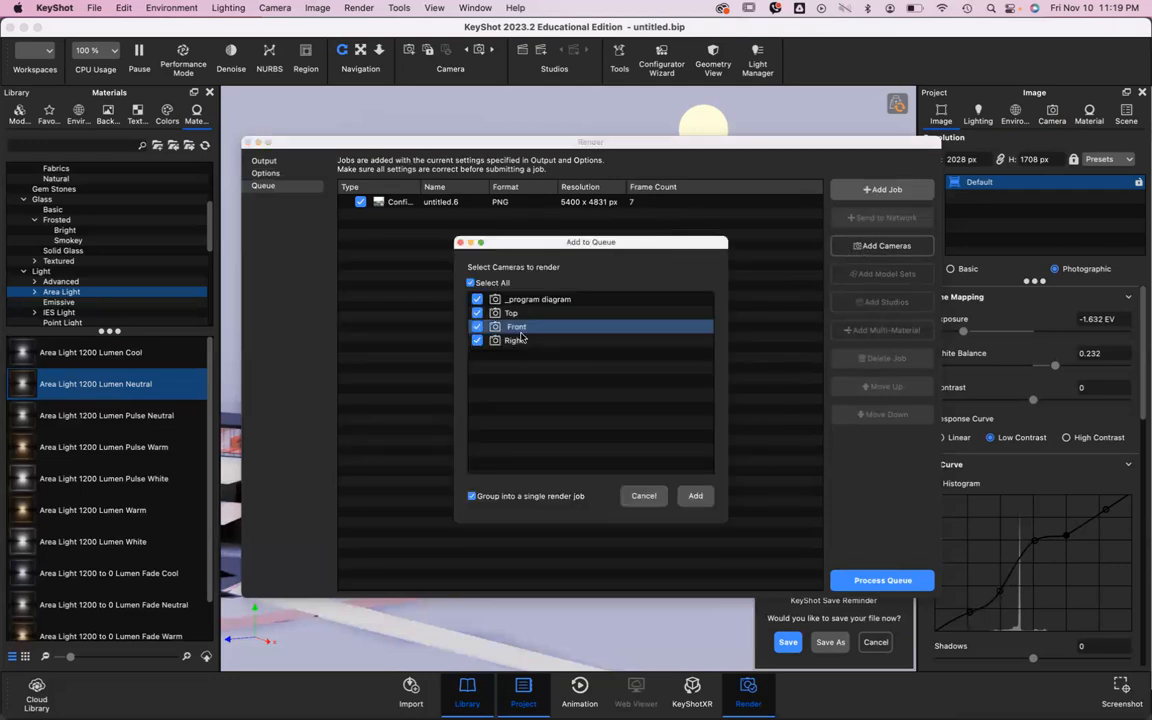
left_click(644, 496)
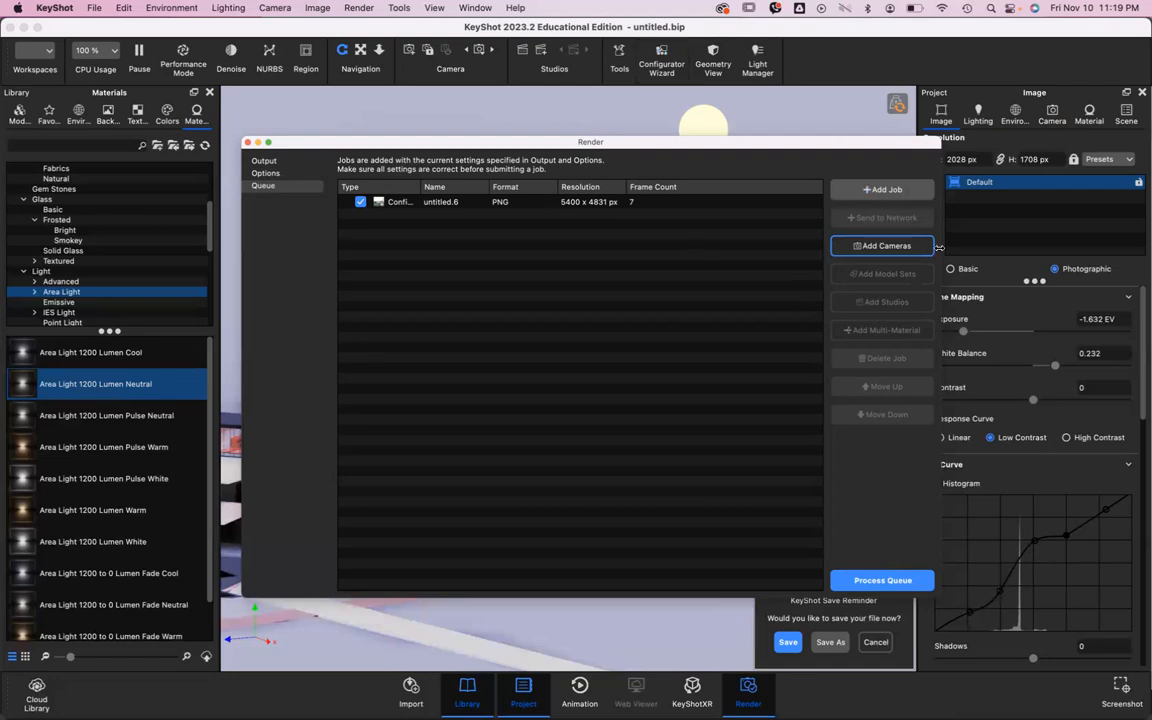
Step: Add the current still image to the render queue as a job and check its entry against the scene
left_click(855, 195)
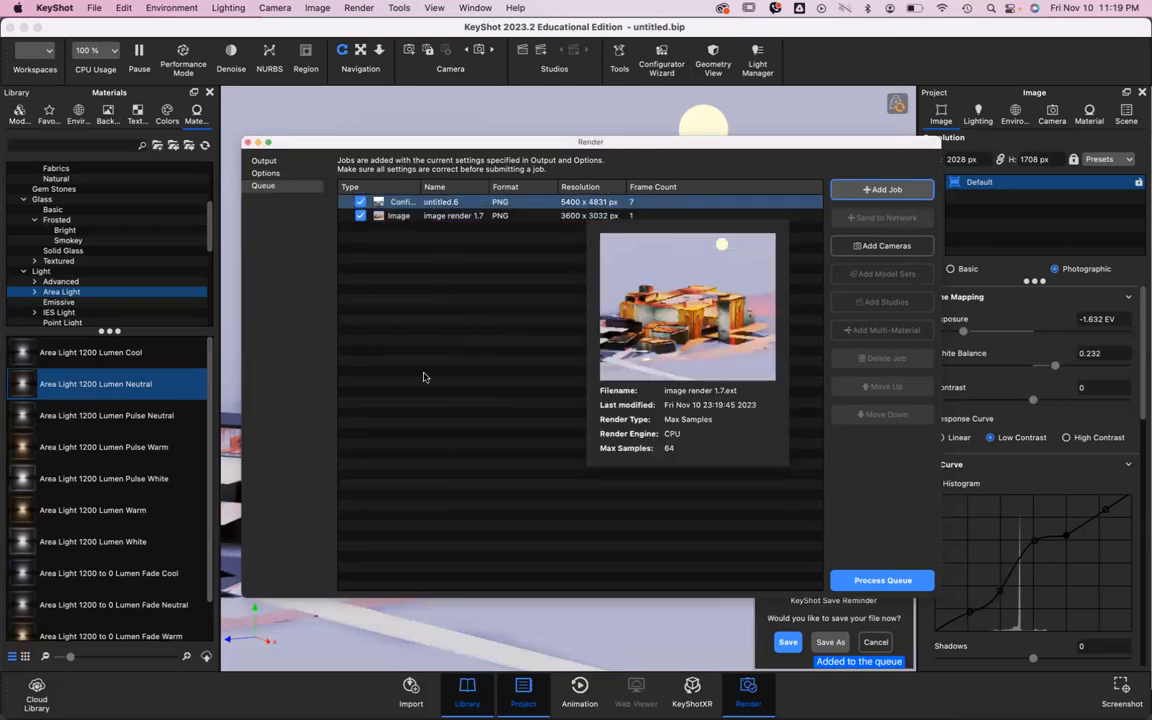
left_click(248, 144)
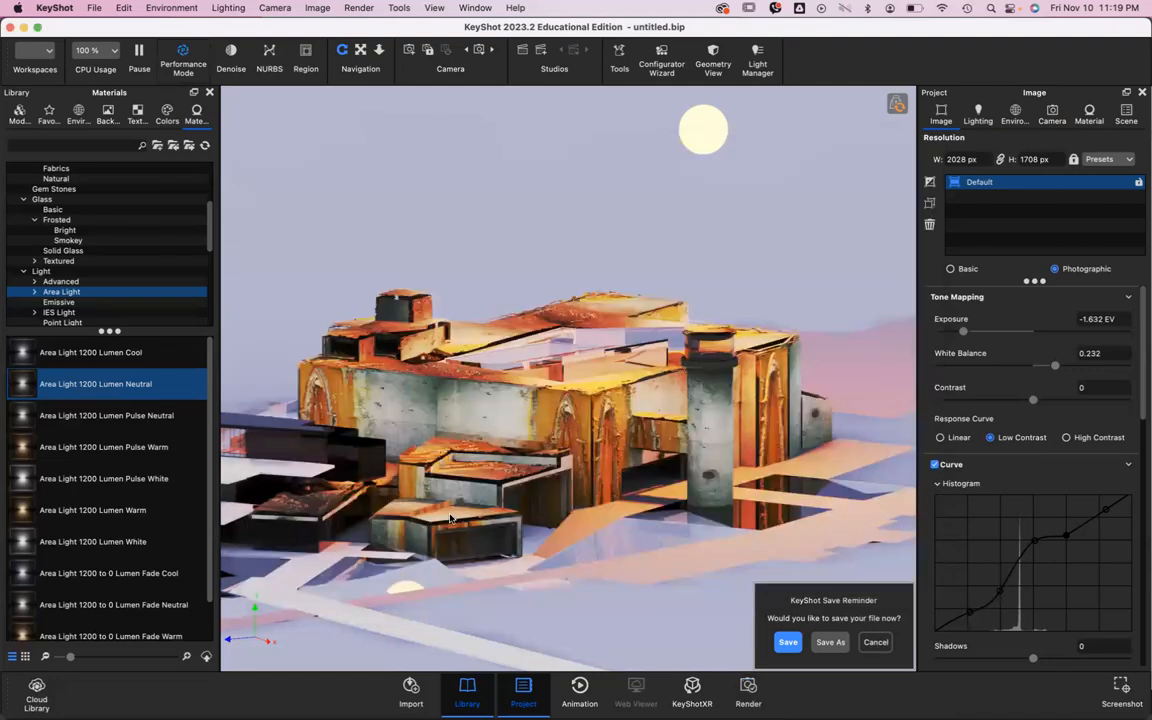
left_click(751, 692)
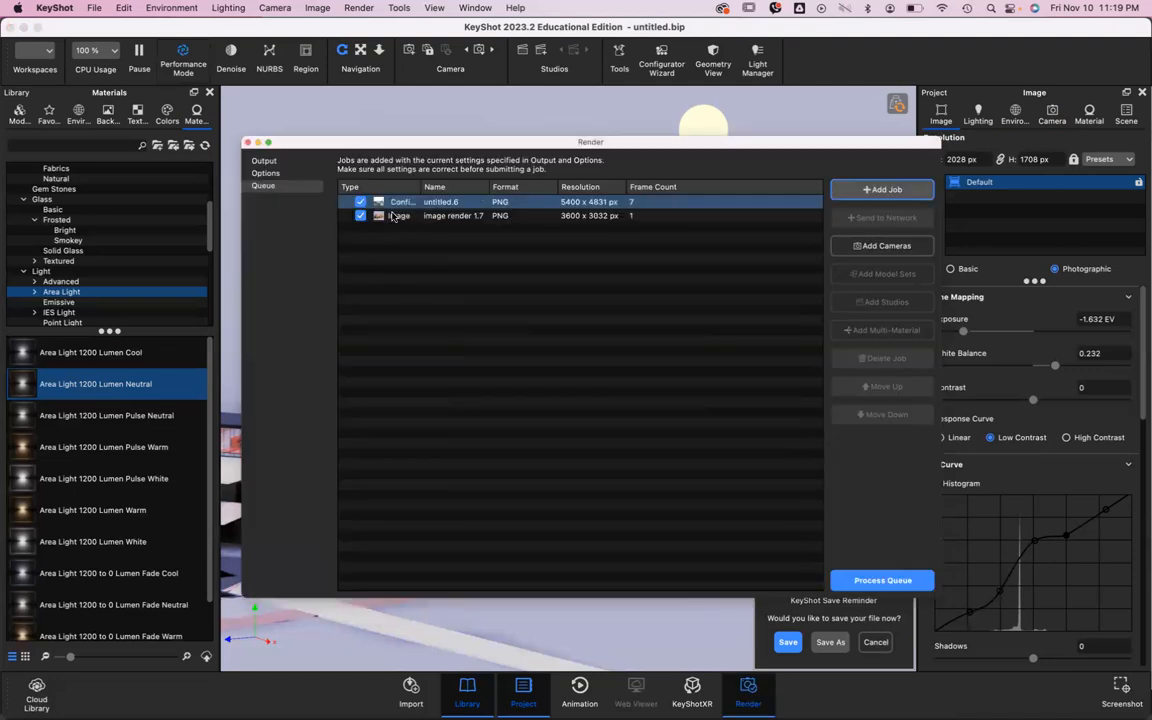
mouse_move(395, 217)
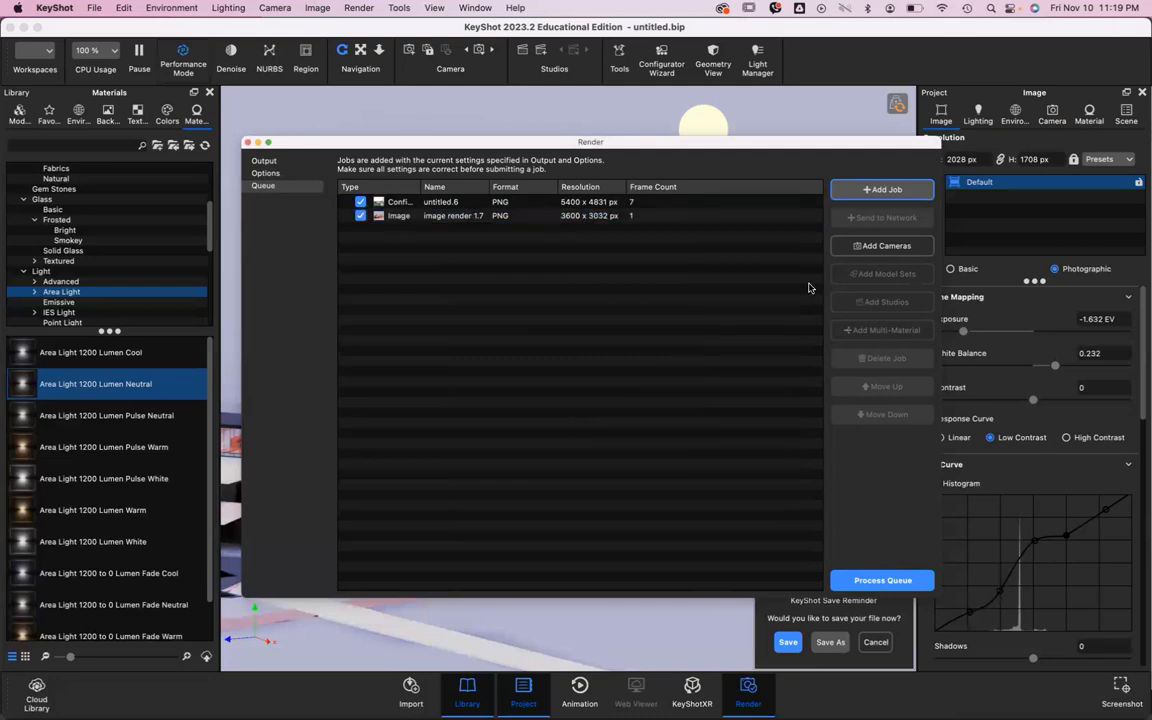
Step: Orbit the model to a different viewpoint and add that view to the render queue as another job
left_click(248, 142)
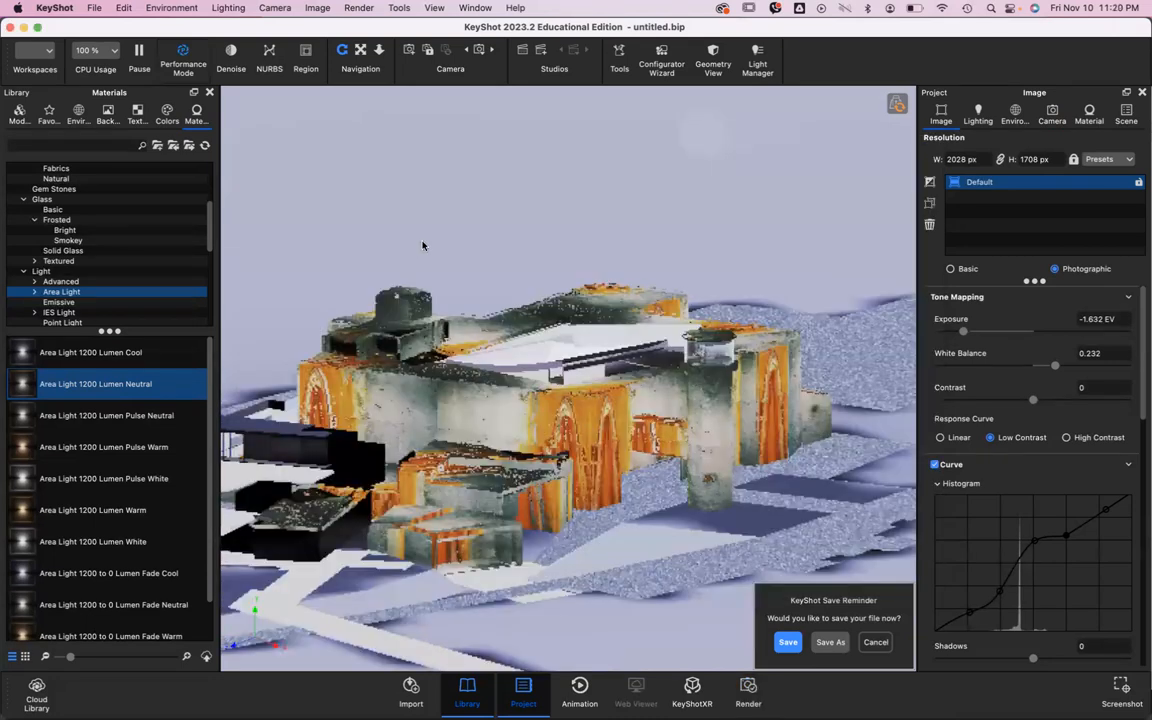
left_click_drag(548, 182, 397, 74)
left_click(747, 694)
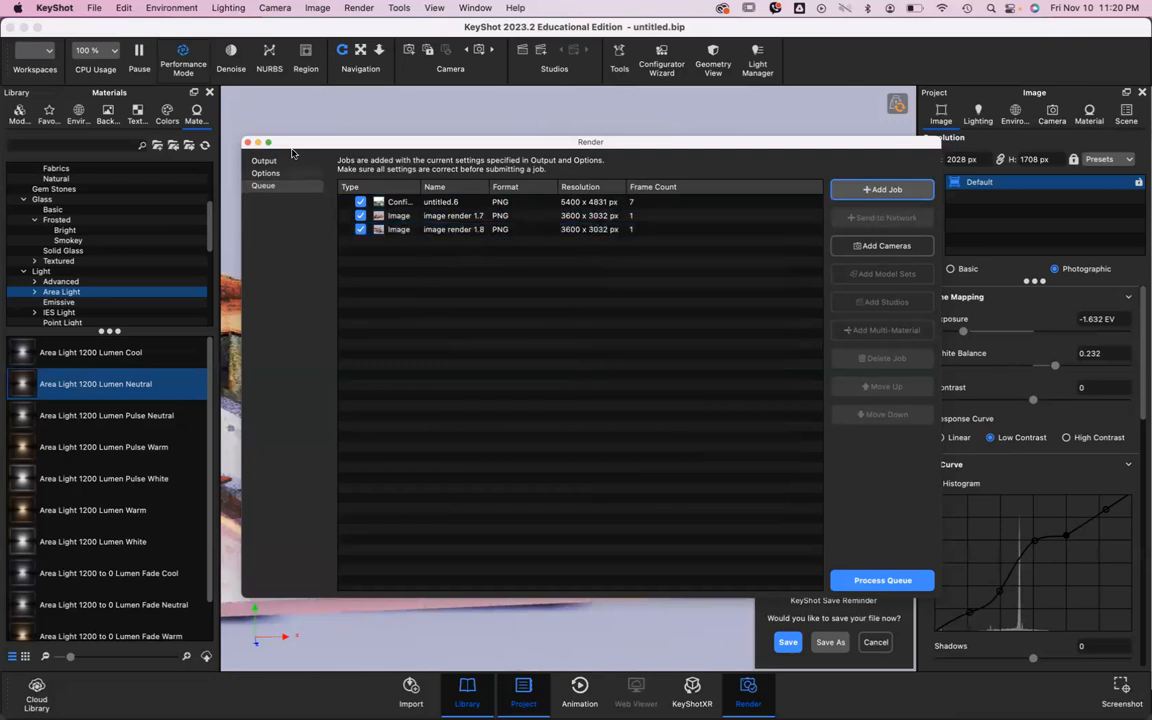
Step: Set the render mode to Background in the render options
left_click(795, 229)
left_click(268, 173)
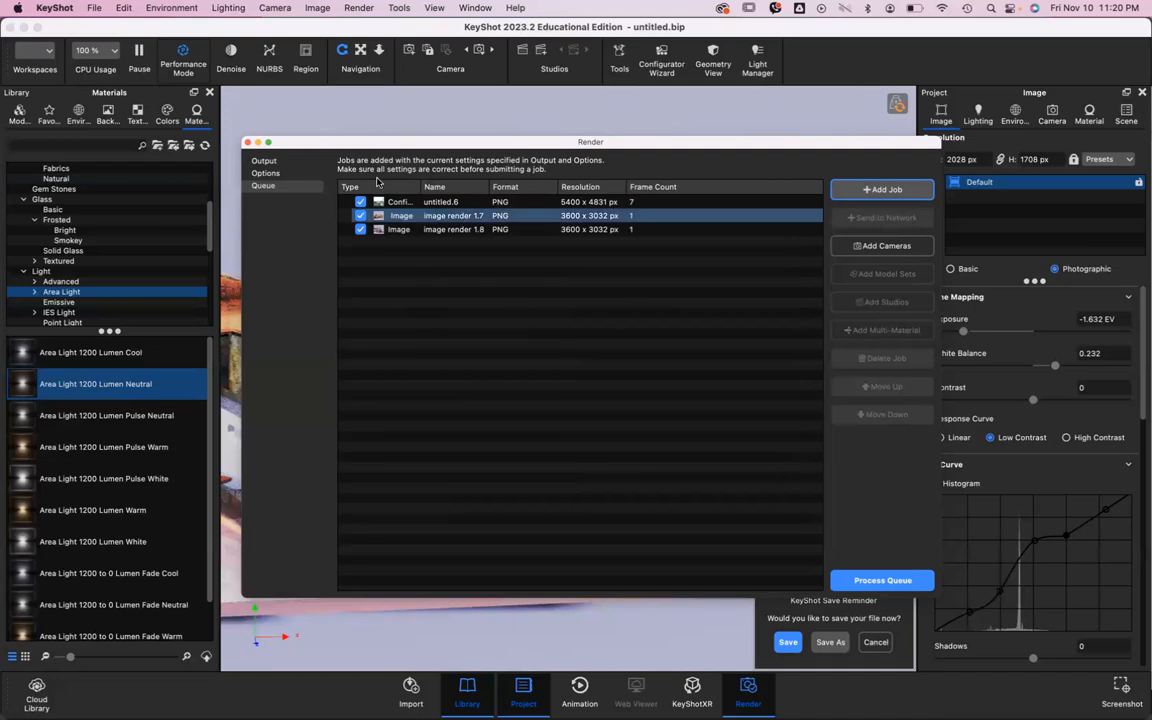
left_click(265, 173)
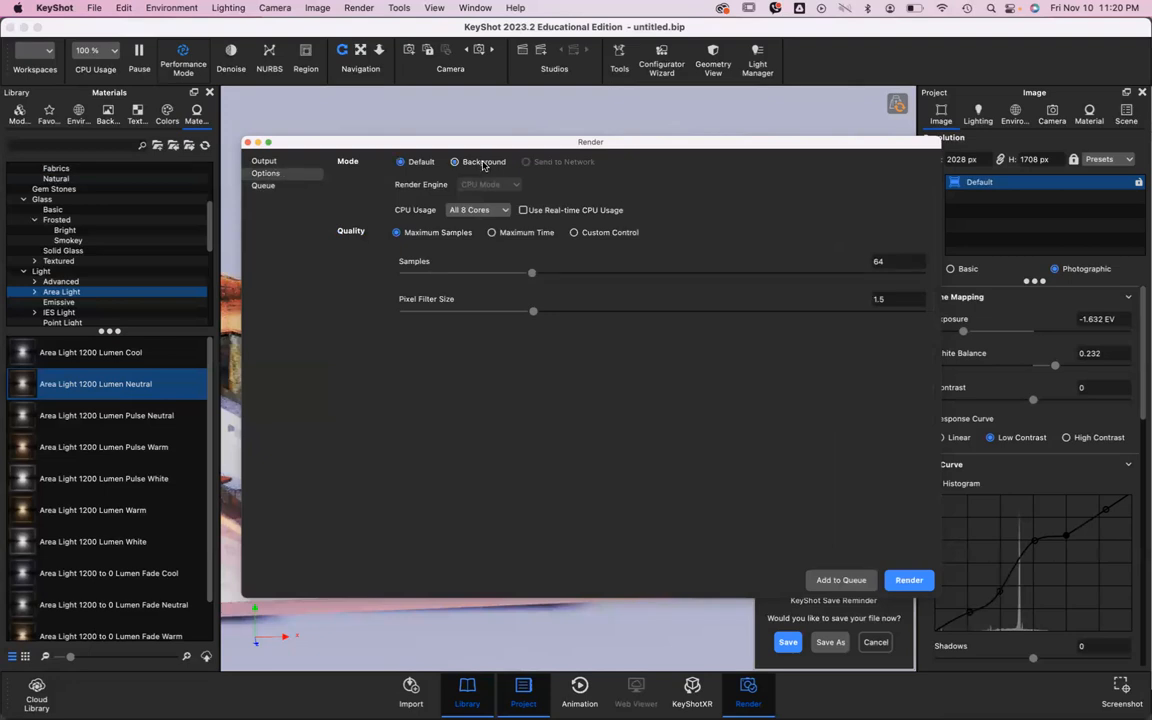
left_click(476, 166)
left_click(455, 161)
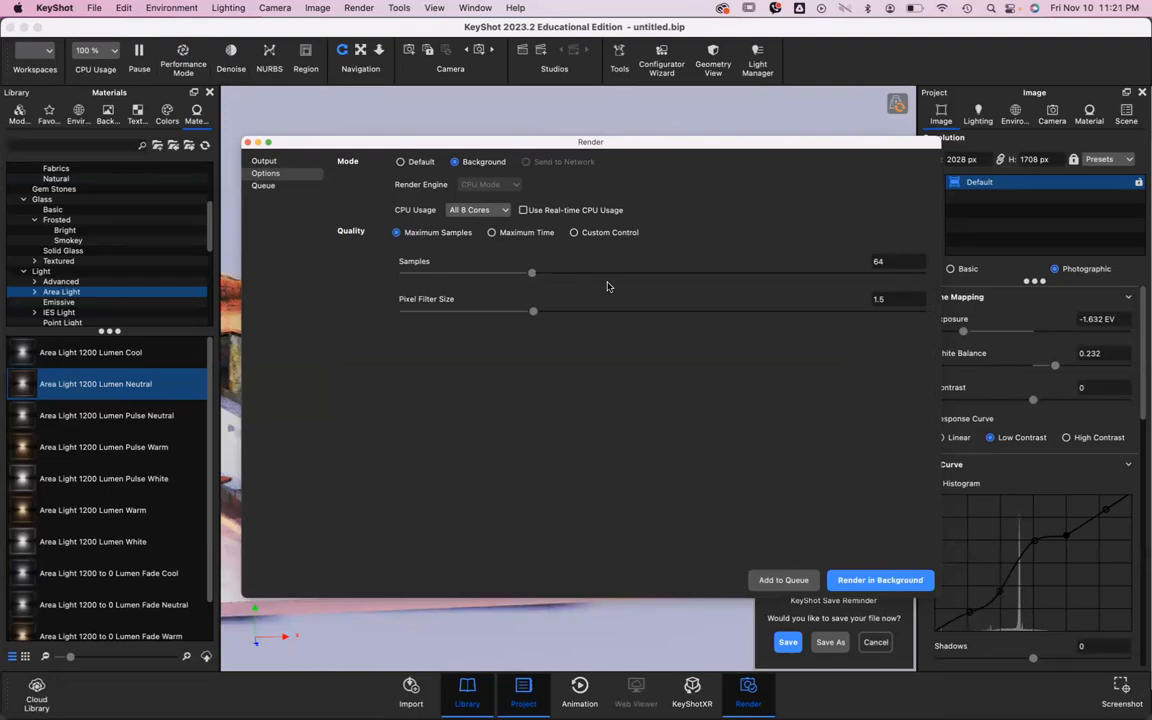
Step: Look over the CPU Usage choices and compare the Maximum Time, Maximum Samples and Custom Control quality settings
left_click(630, 232)
left_click(484, 211)
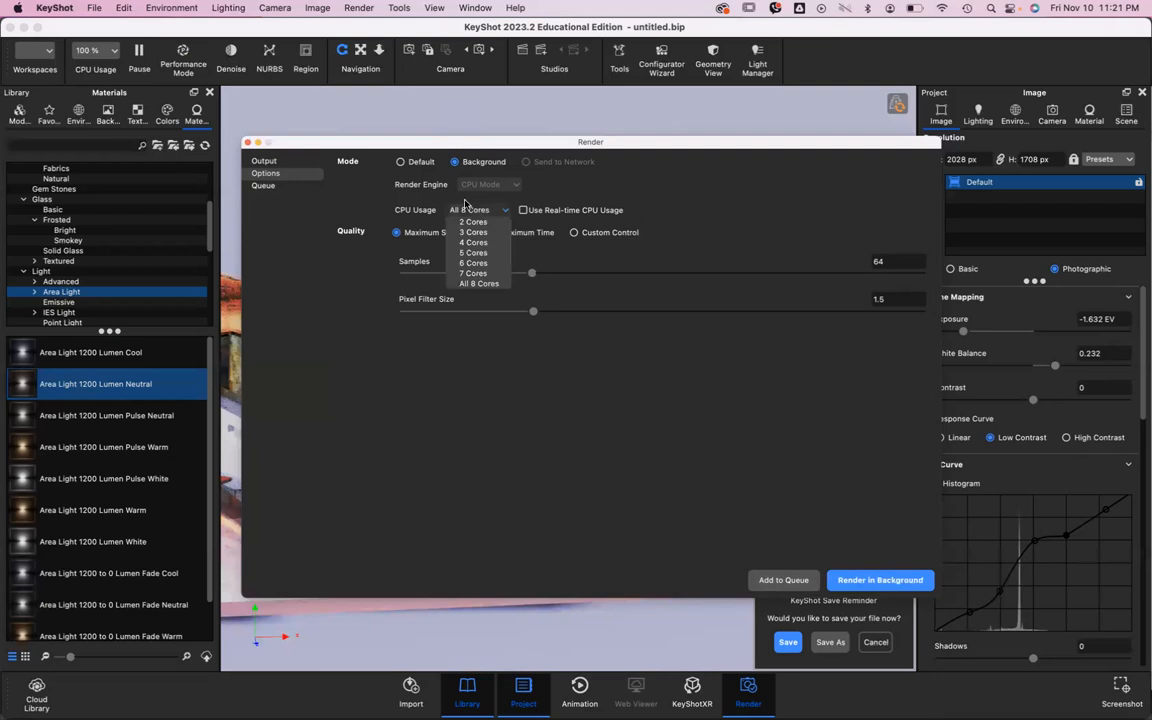
left_click(539, 184)
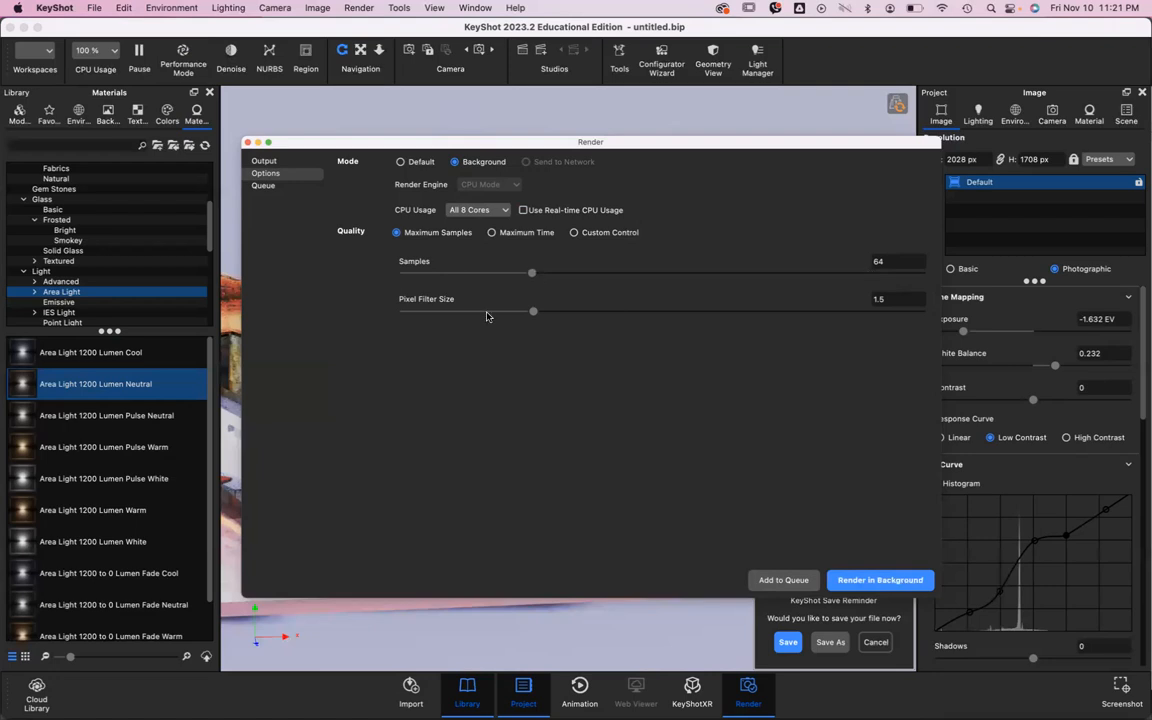
left_click(497, 233)
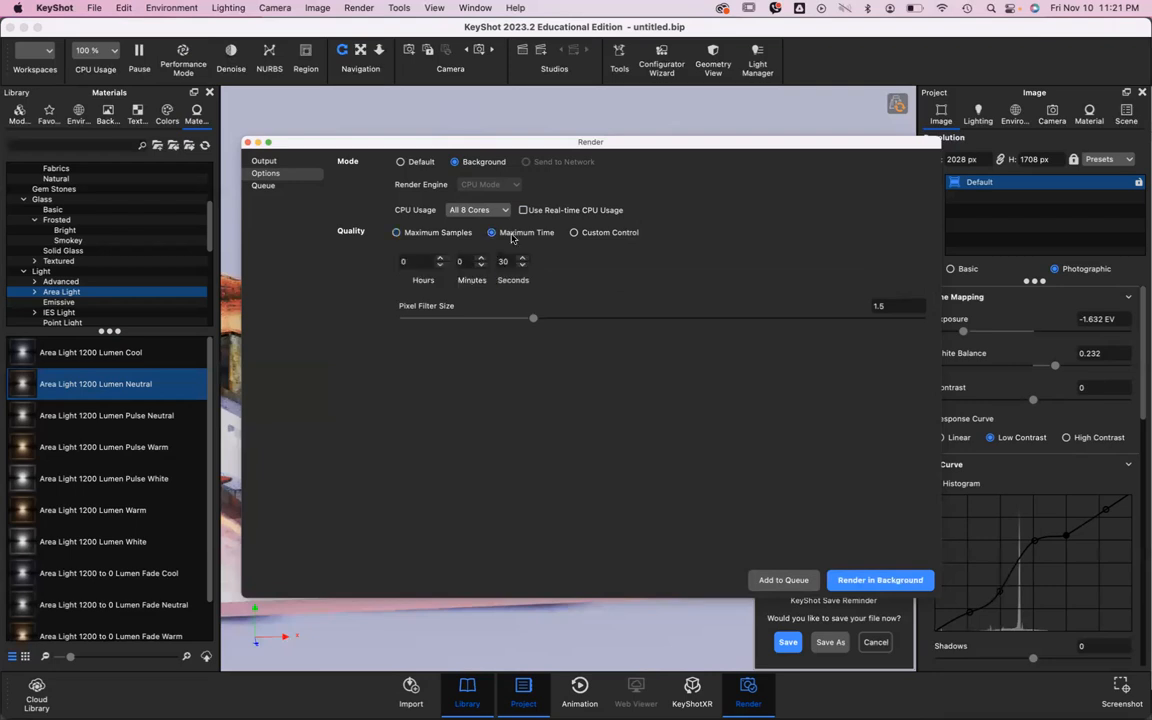
left_click(398, 232)
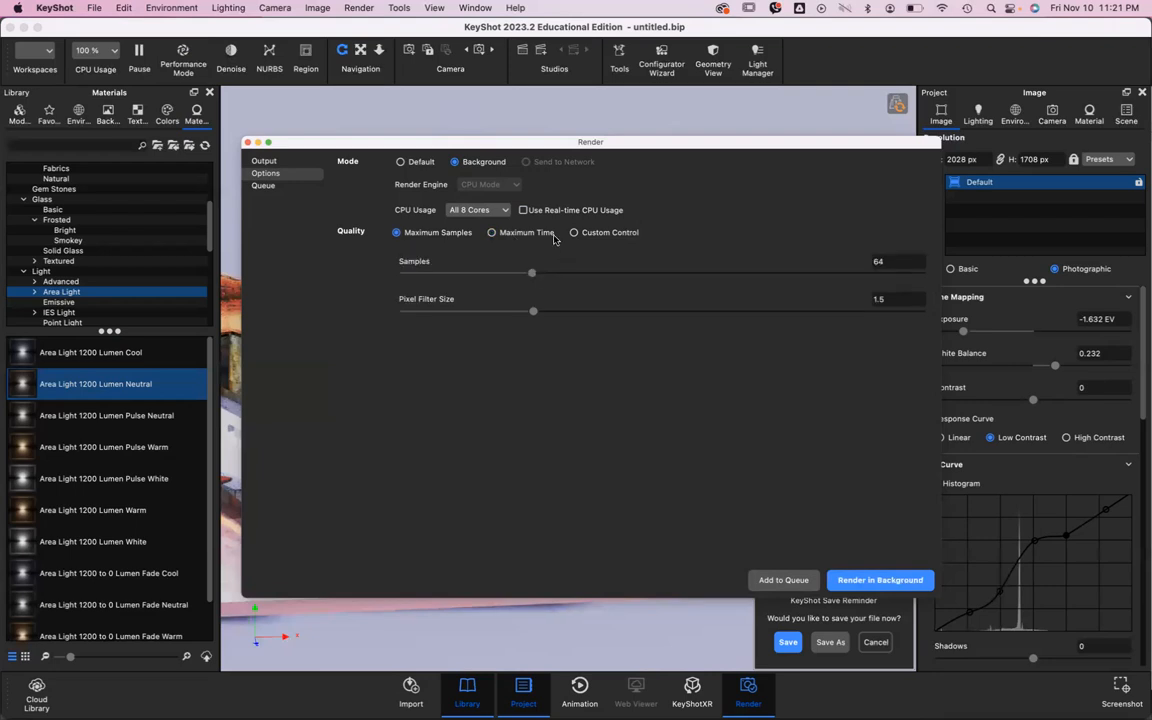
left_click(535, 233)
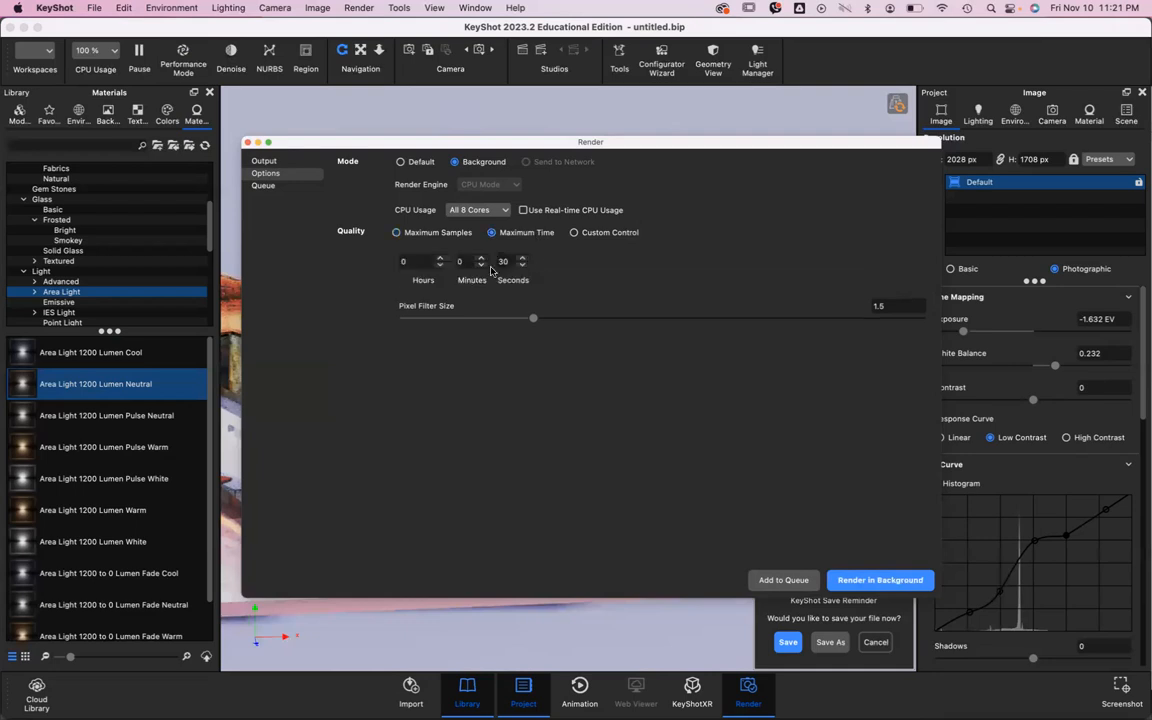
left_click(575, 232)
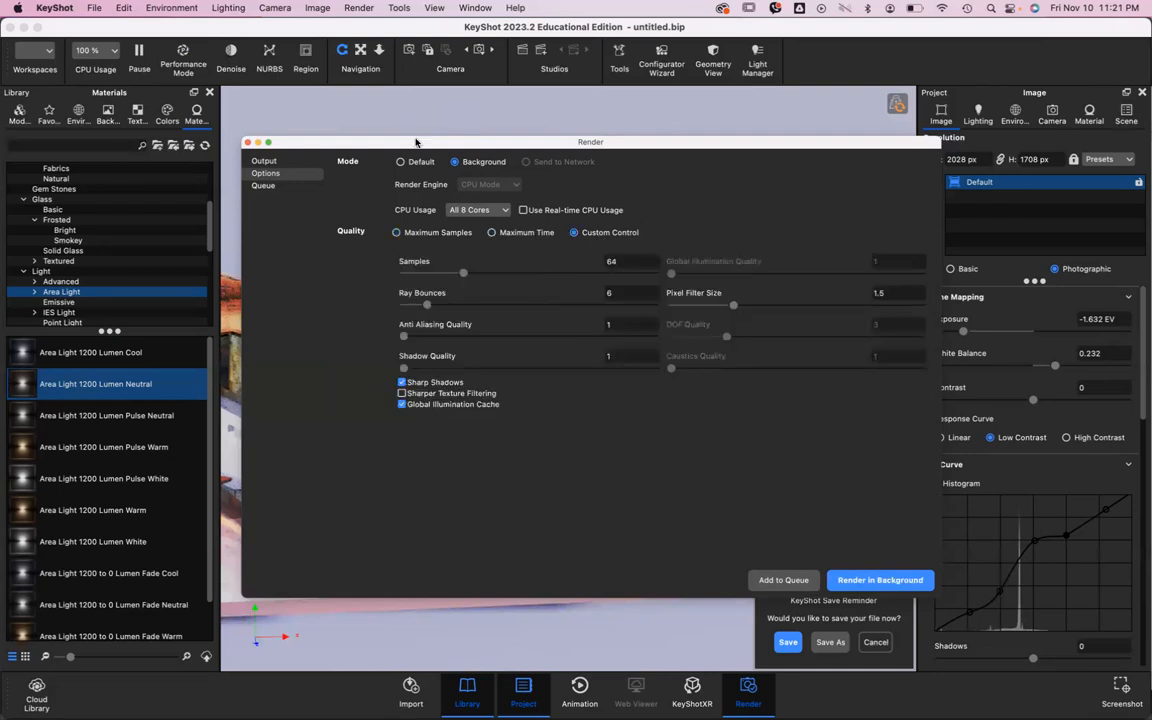
Step: Close the render settings and orbit the model to a raised viewpoint showing the roofs and the sun
left_click(249, 144)
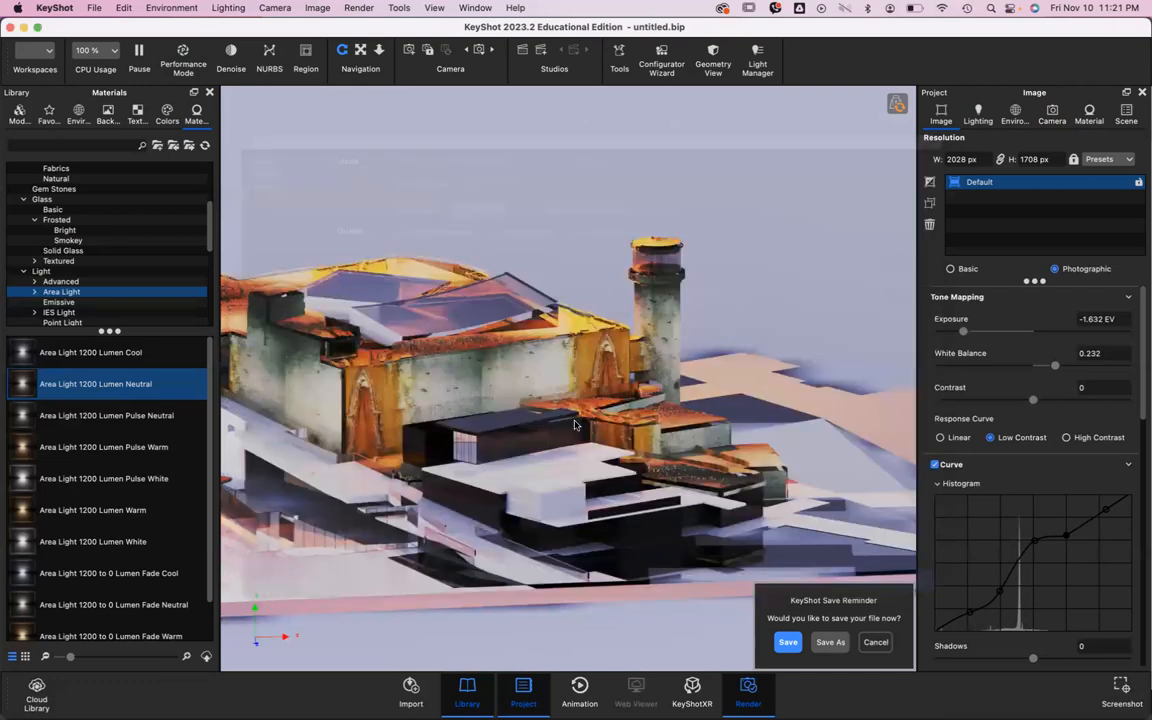
left_click_drag(482, 378, 469, 356)
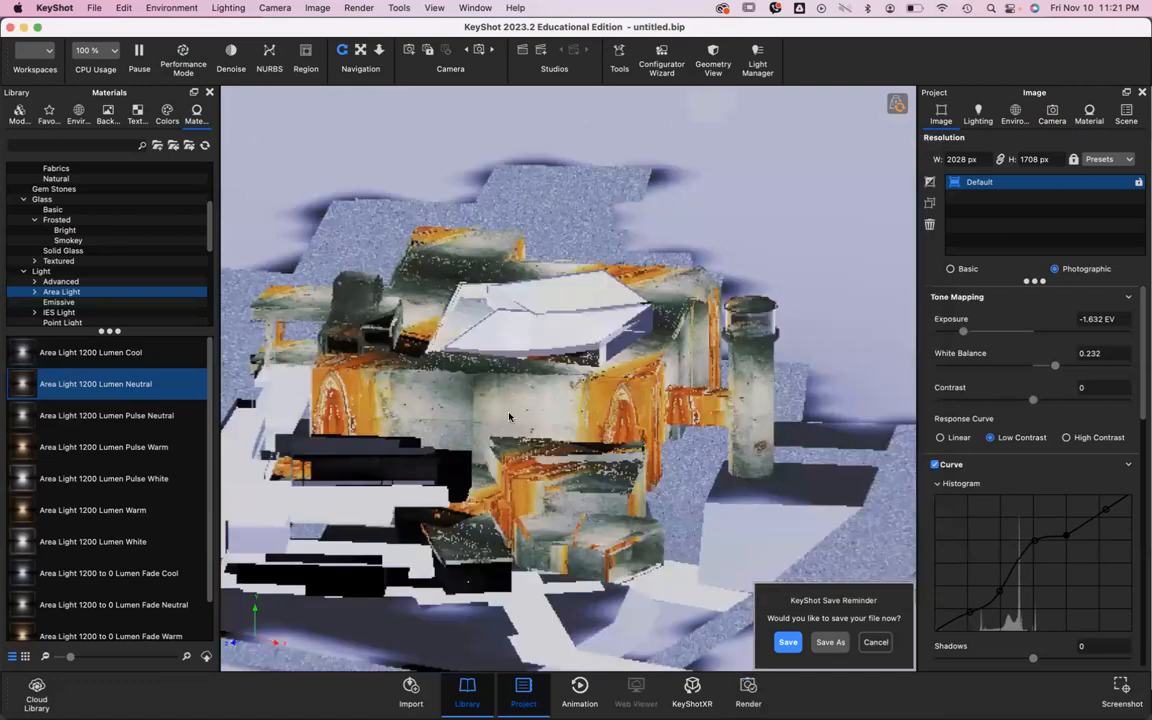
left_click_drag(520, 410, 561, 415)
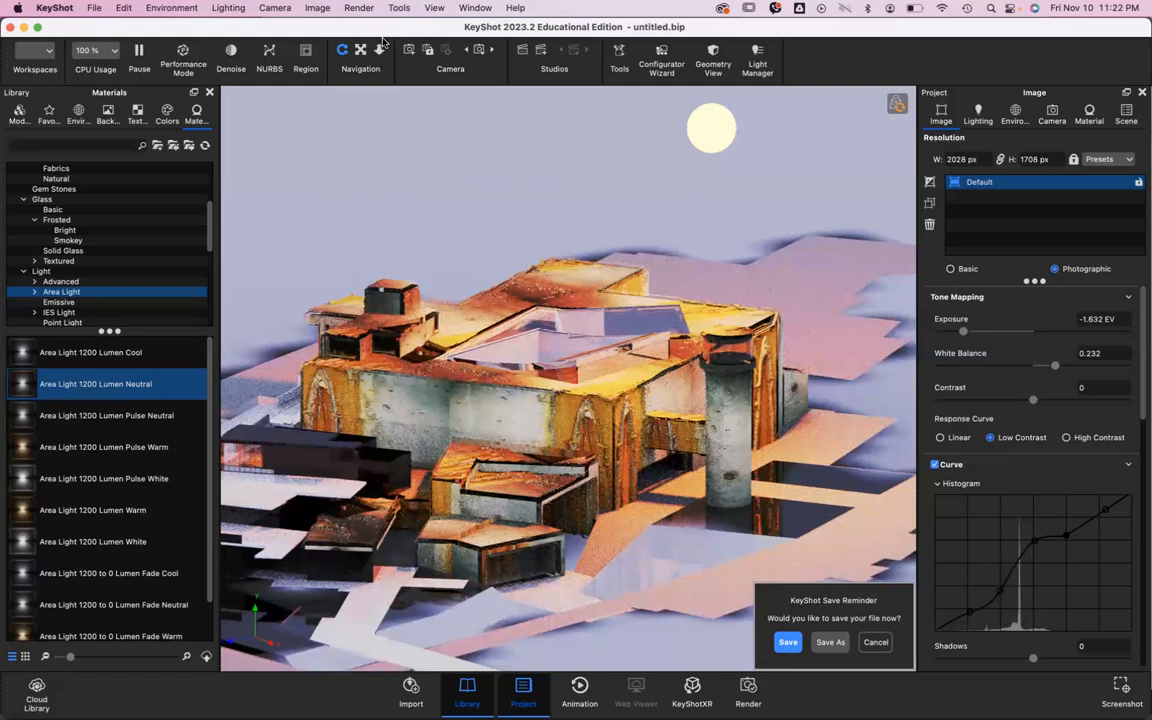
Step: Reopen the render options and set the quality mode to Maximum Time
left_click(748, 690)
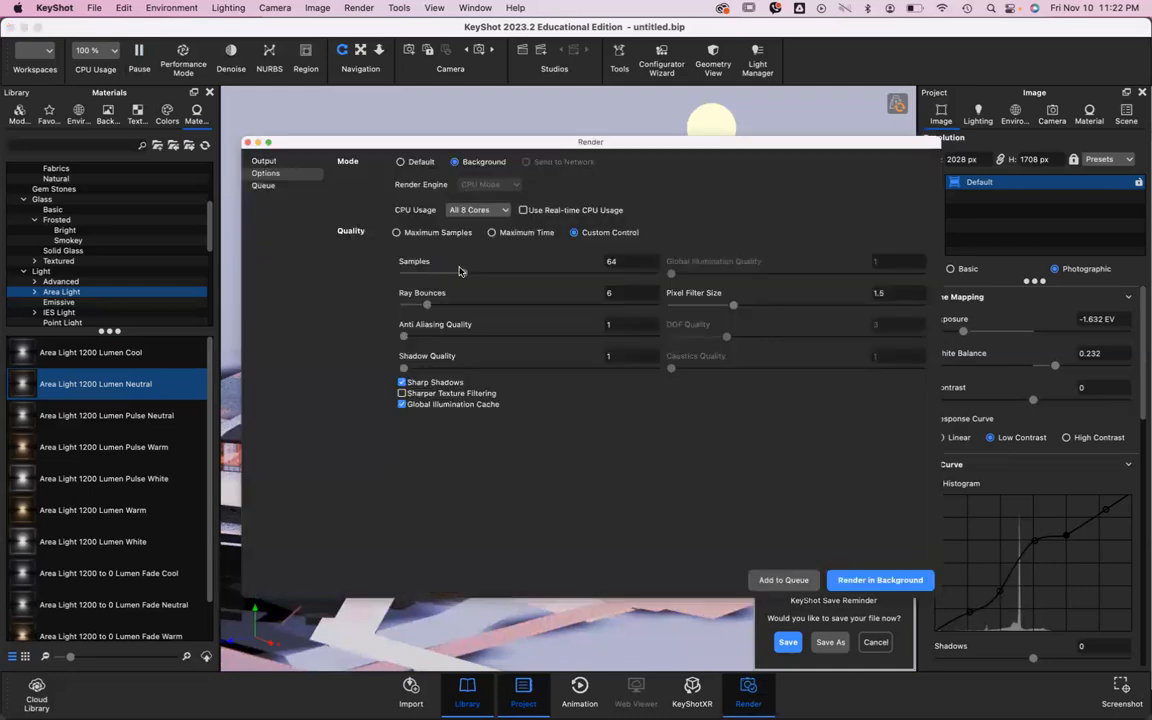
left_click(462, 272)
left_click(505, 233)
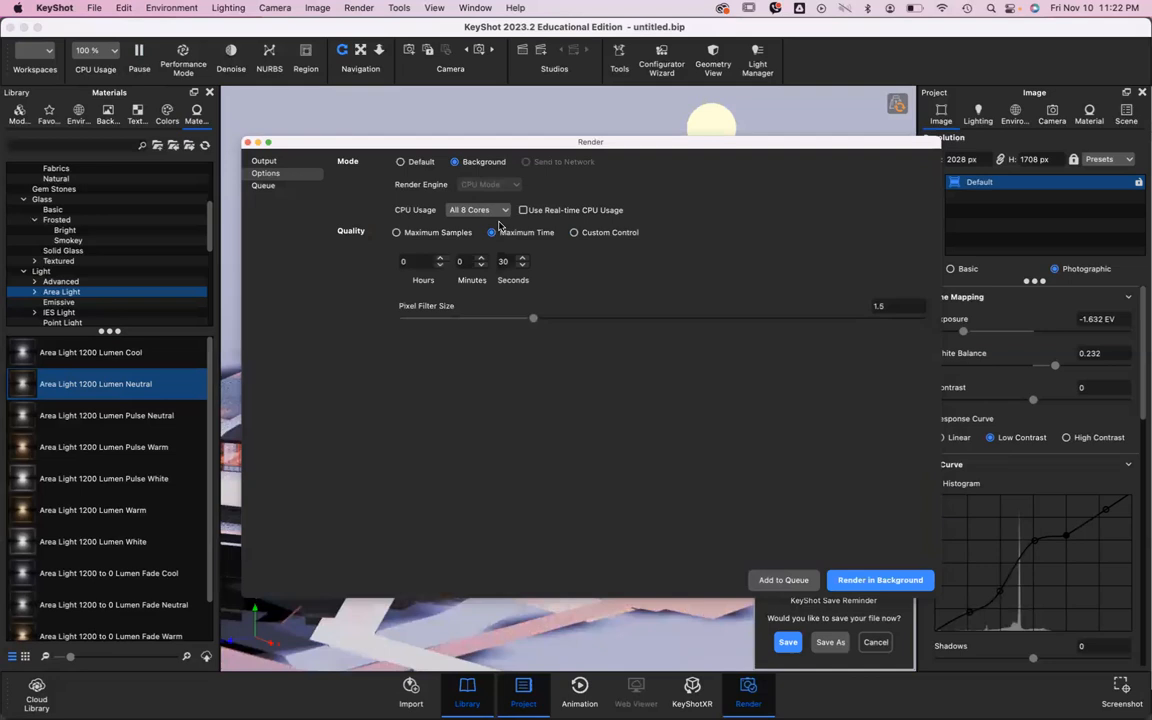
left_click(575, 232)
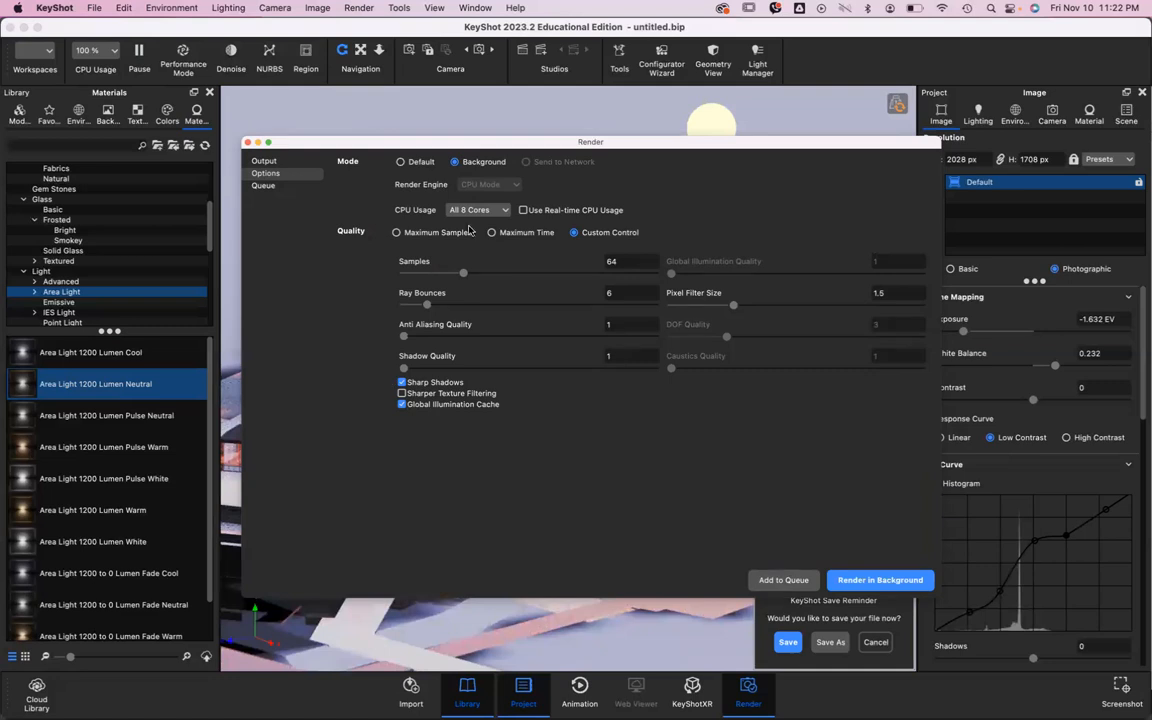
left_click(521, 232)
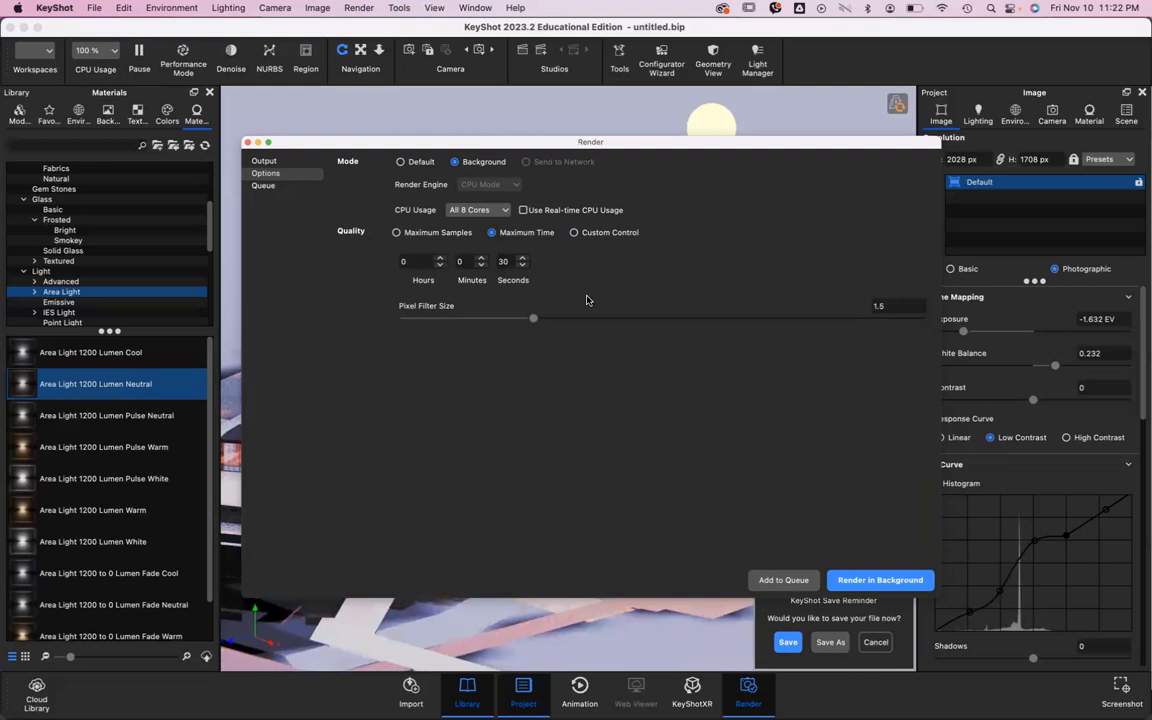
Step: Set the maximum render time to 0 minutes 10 seconds and inspect the Pixel Filter Size setting
left_click(504, 261)
left_click(470, 261)
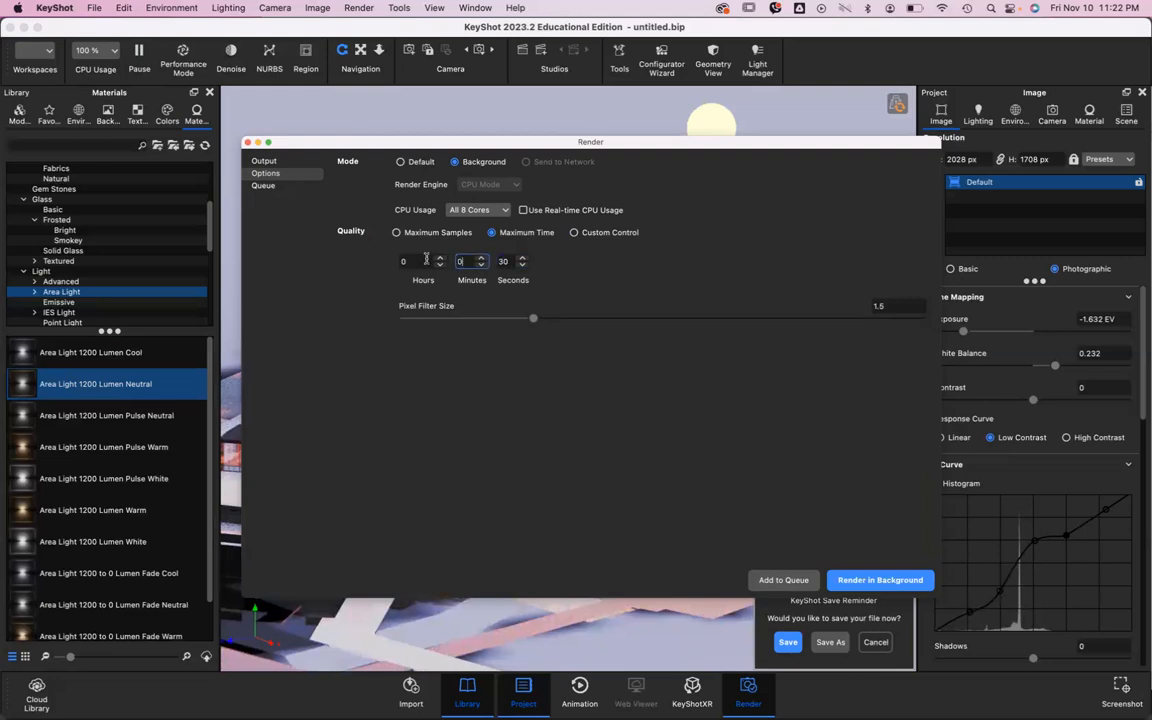
left_click(492, 233)
type("1")
left_click_drag(470, 259, 457, 258)
key("BackSpace")
type("0")
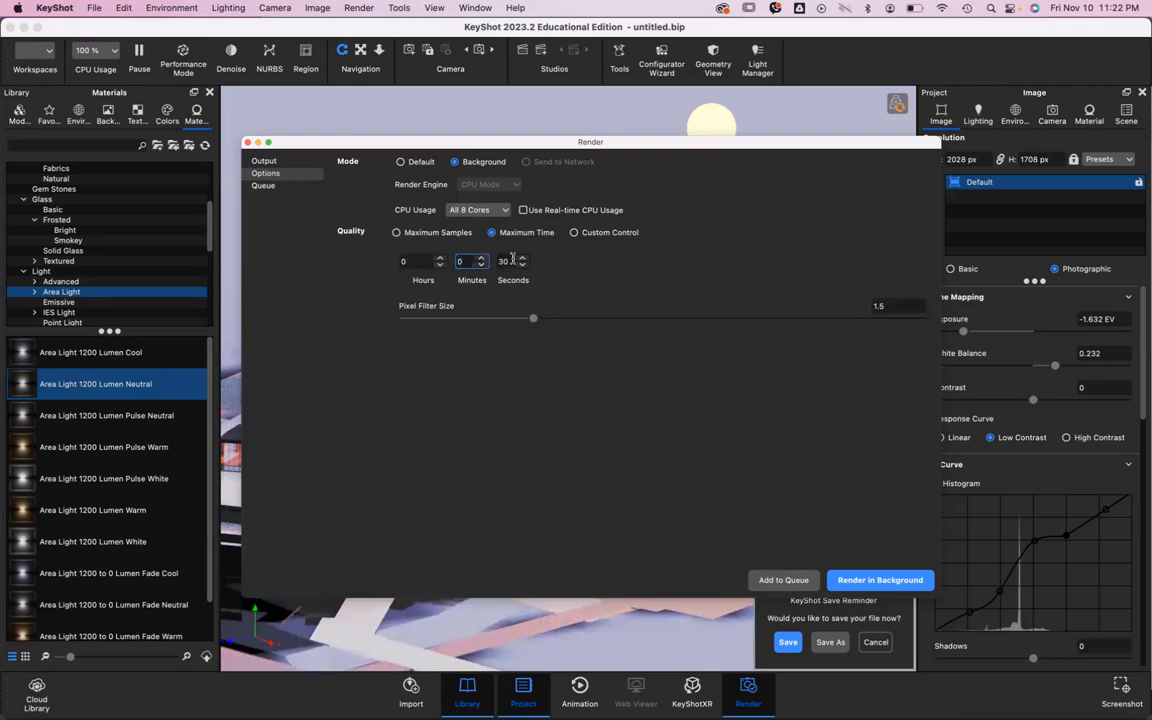
key("Tab")
type("10")
key("shift+Tab")
left_click_drag(500, 147, 1068, 204)
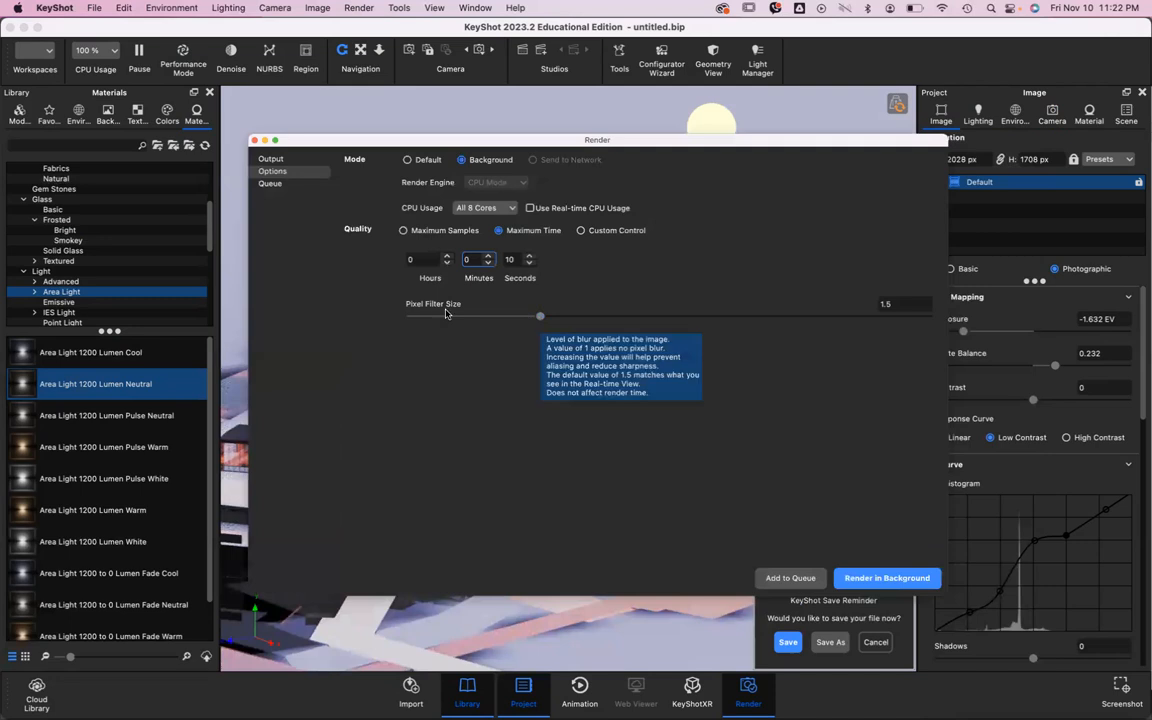
left_click(539, 317)
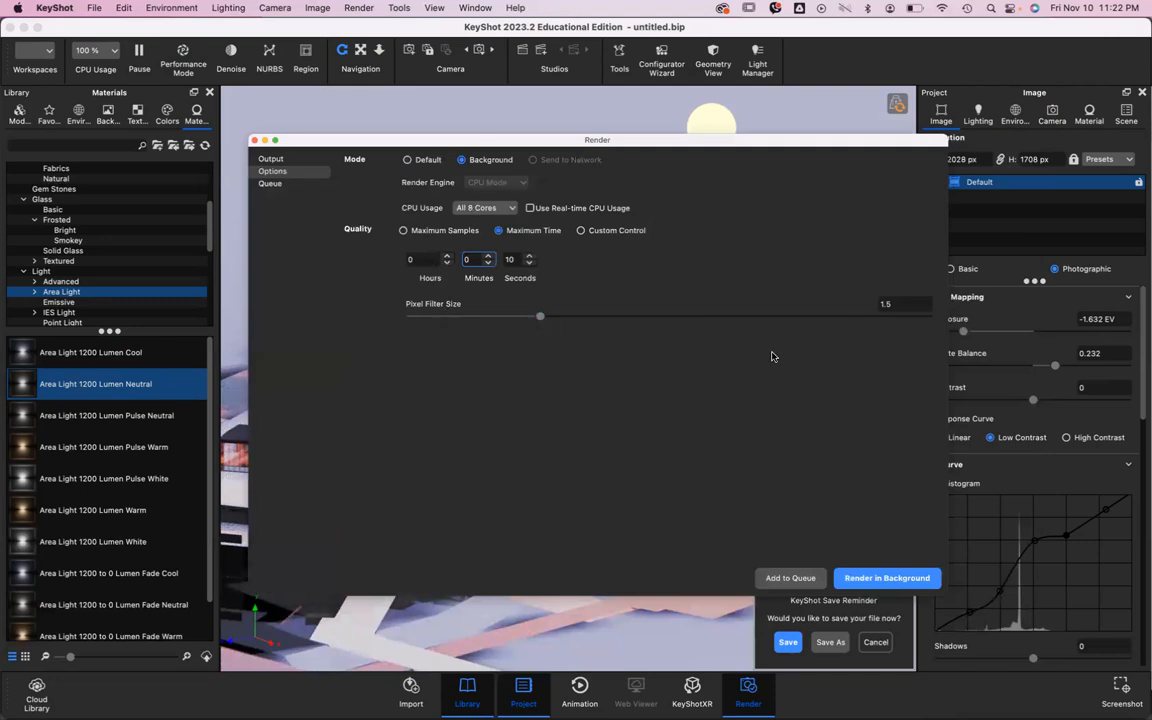
left_click(512, 260)
Step: Review the queue, options and output settings, and start the still image render in the background
left_click(276, 182)
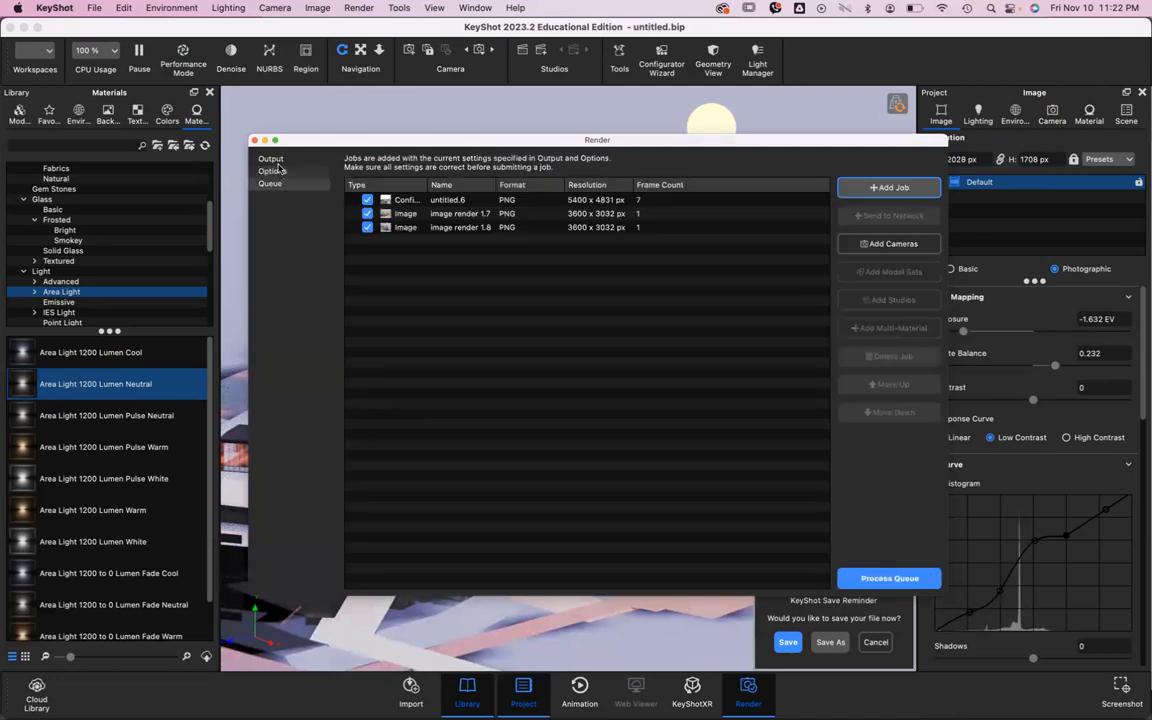
left_click(272, 159)
left_click(276, 170)
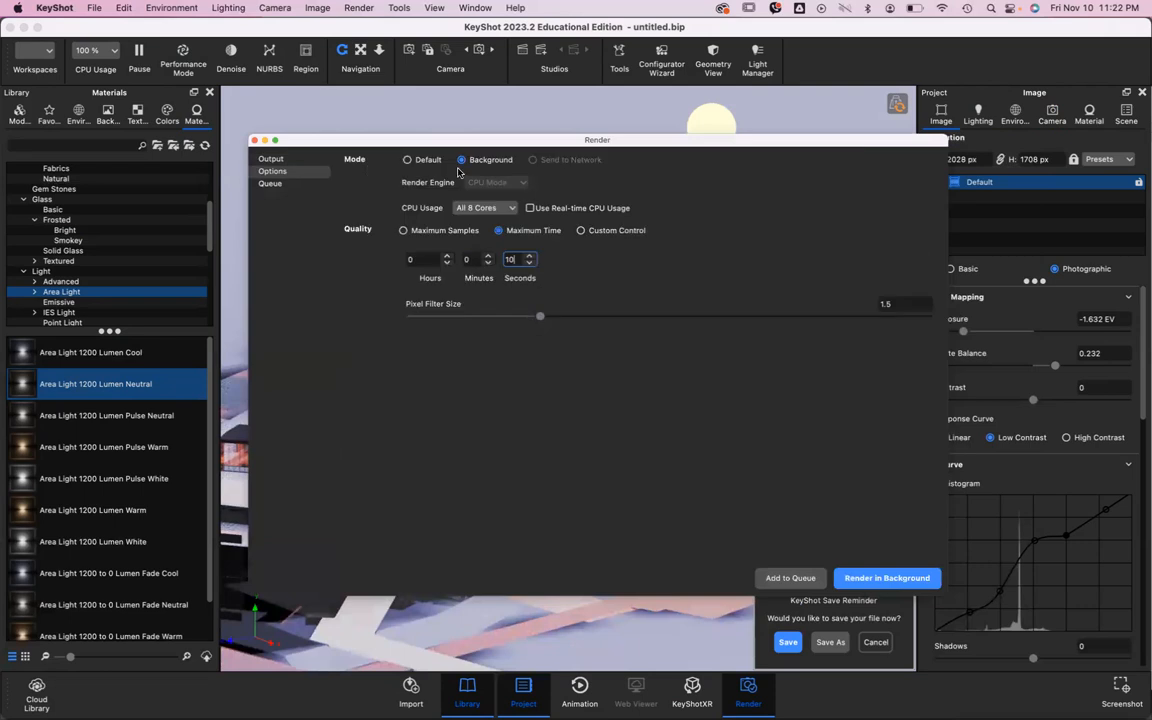
left_click(273, 159)
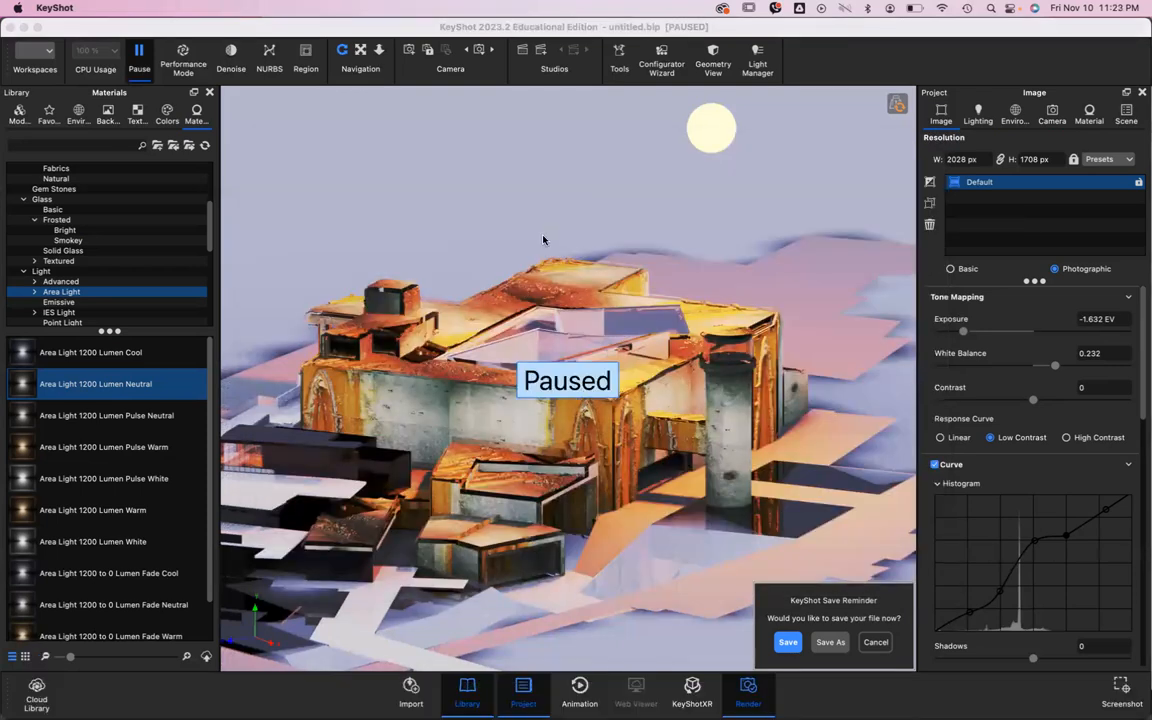
Step: Bring up the progress window of the background render, check it and minimize it
key("super+p")
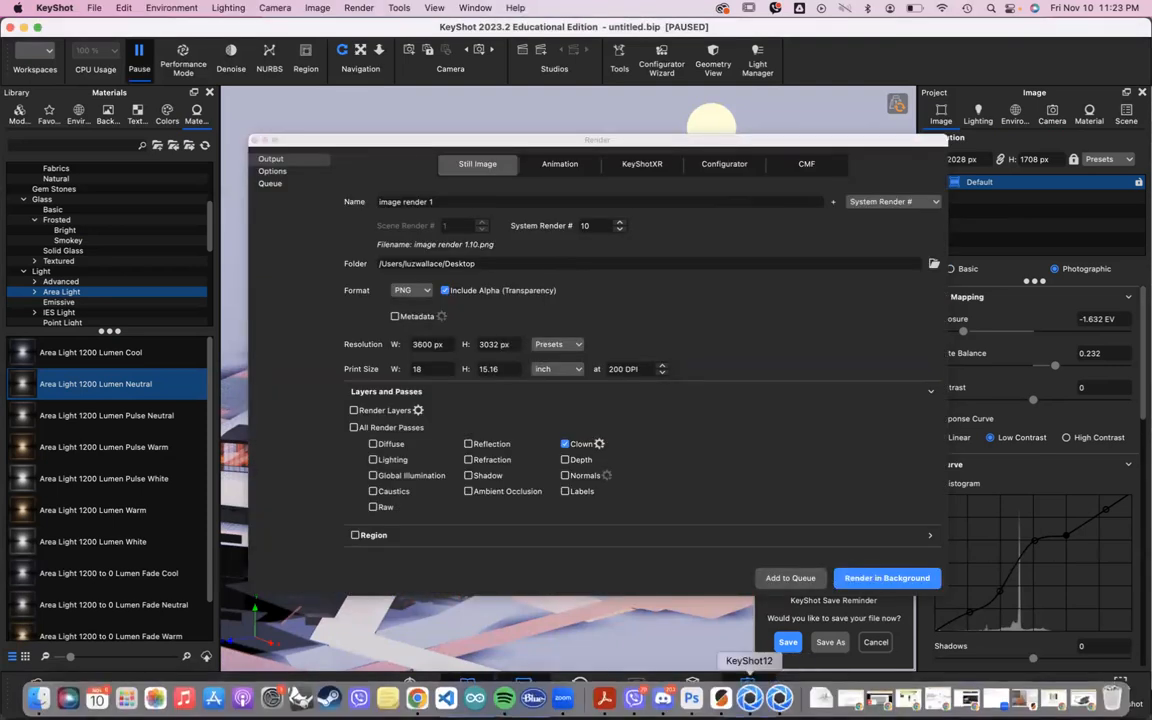
left_click(779, 697)
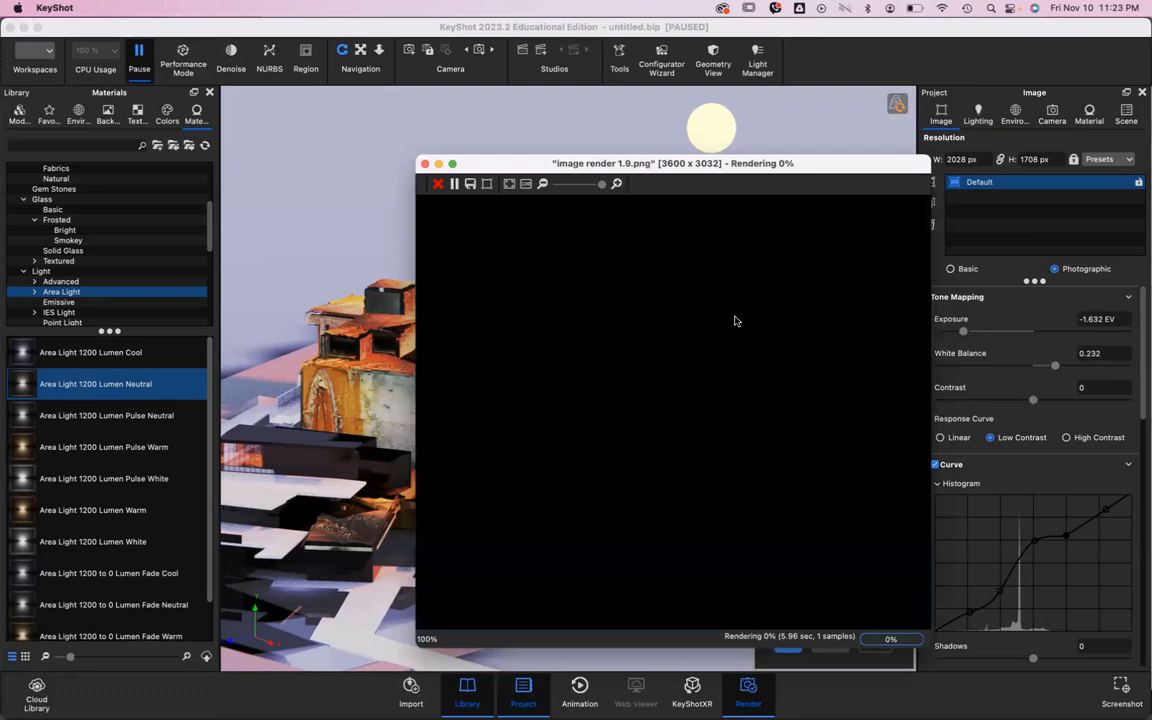
left_click(439, 164)
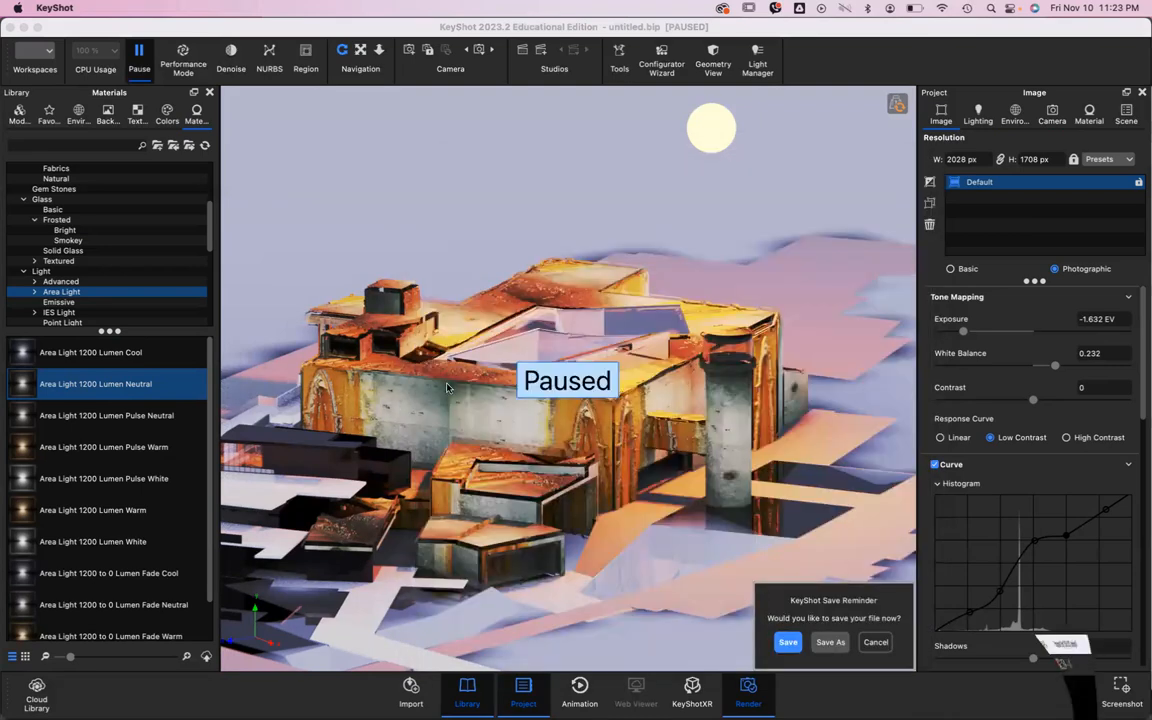
Step: Close the render settings, resume the paused real-time view and orbit the model to a slightly lower viewpoint
left_click(807, 440)
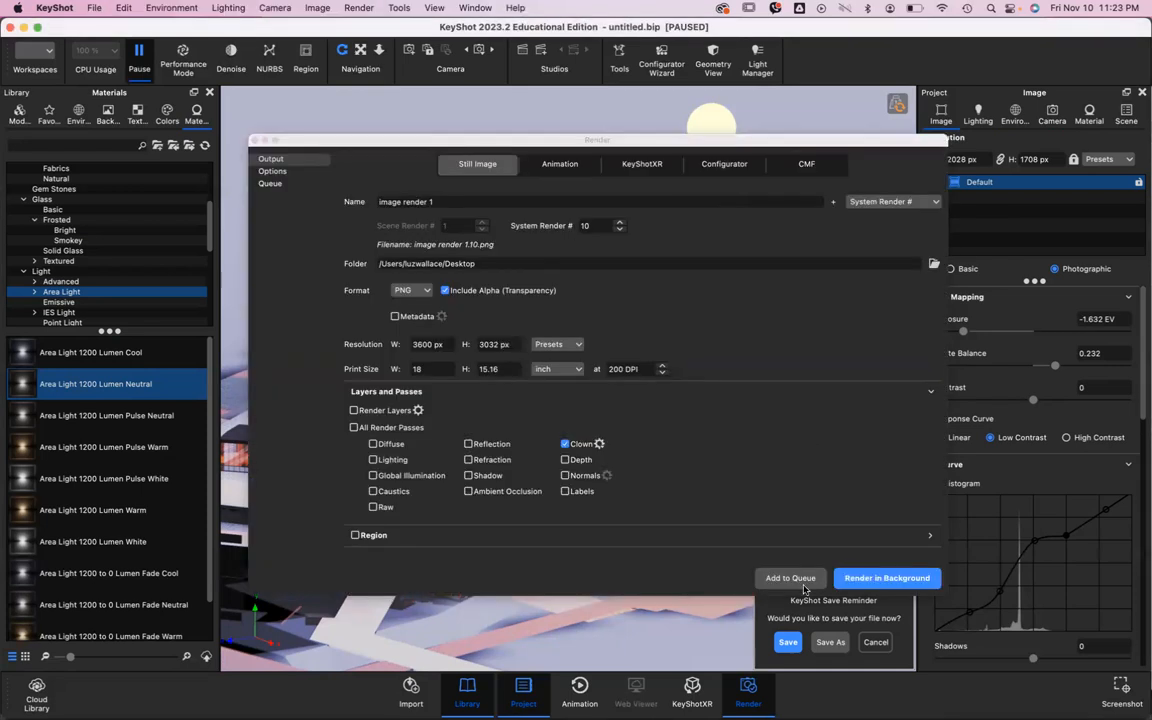
left_click(255, 143)
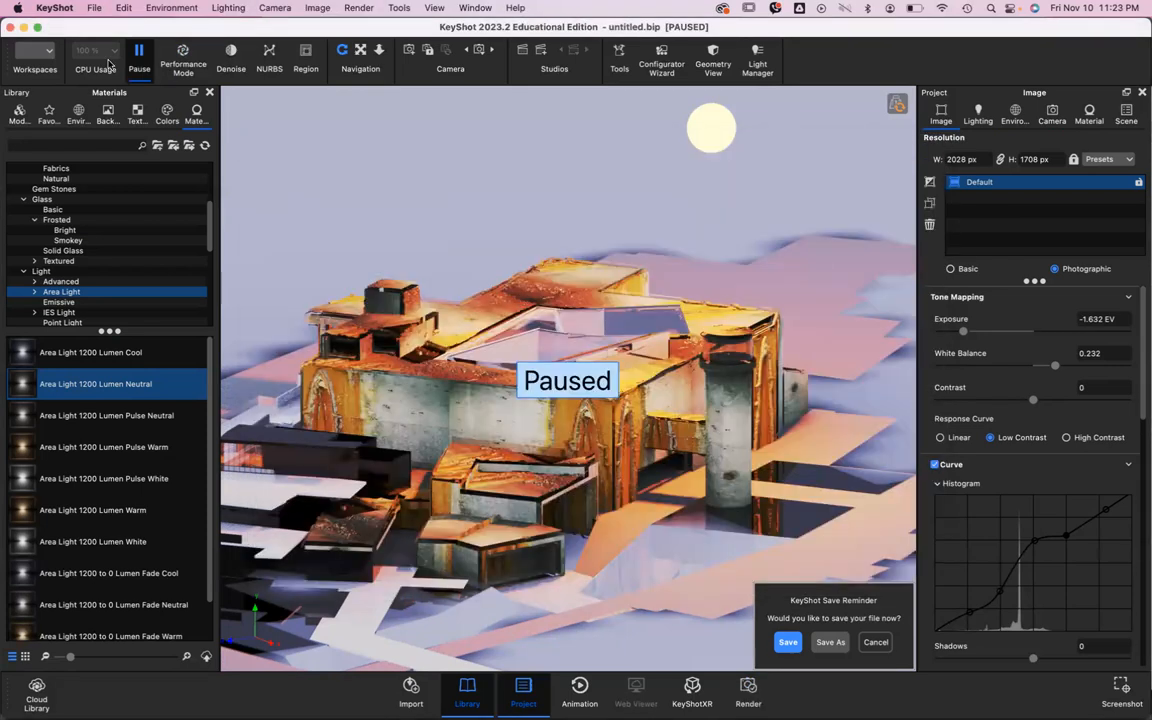
left_click(134, 50)
left_click_drag(470, 260, 468, 252)
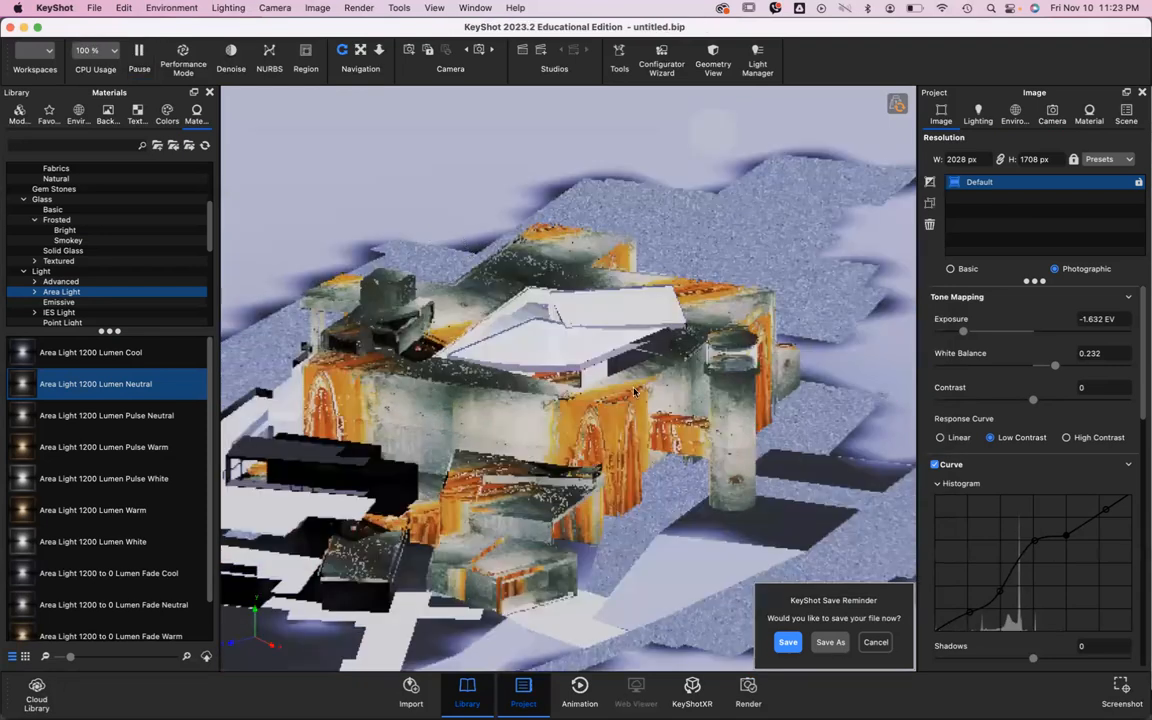
left_click_drag(633, 390, 656, 380)
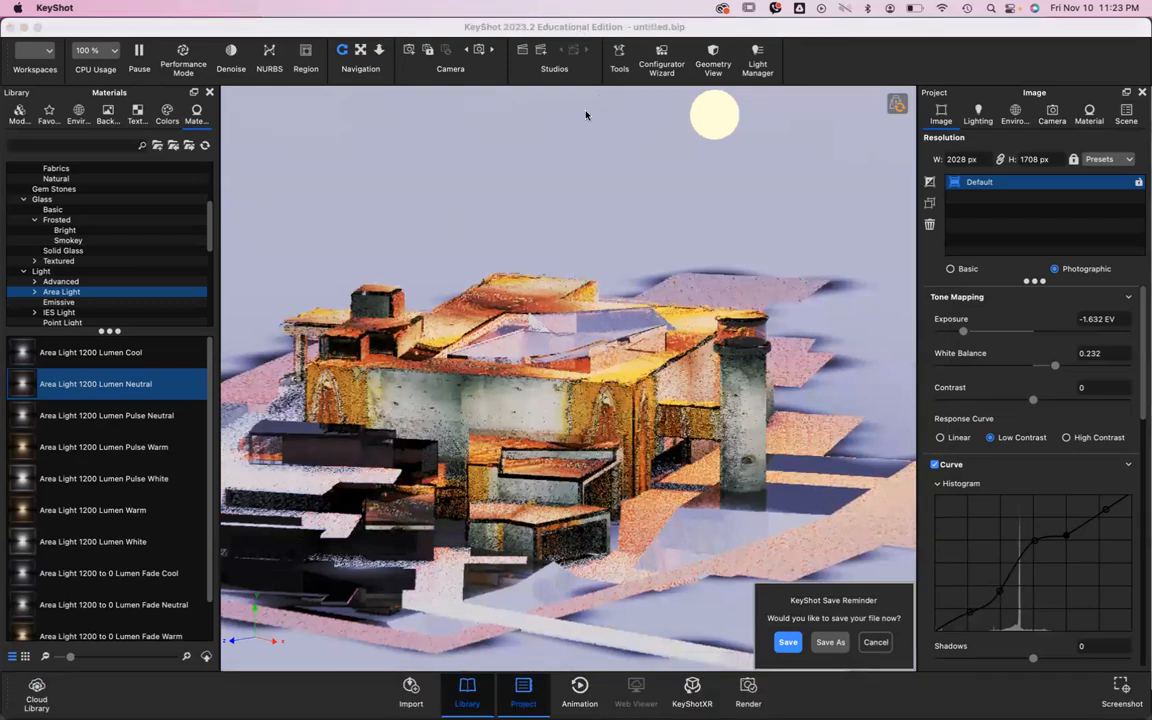
Step: Pause the real-time view and minimize the KeyShot window to reveal Photoshop
left_click_drag(590, 29, 591, 146)
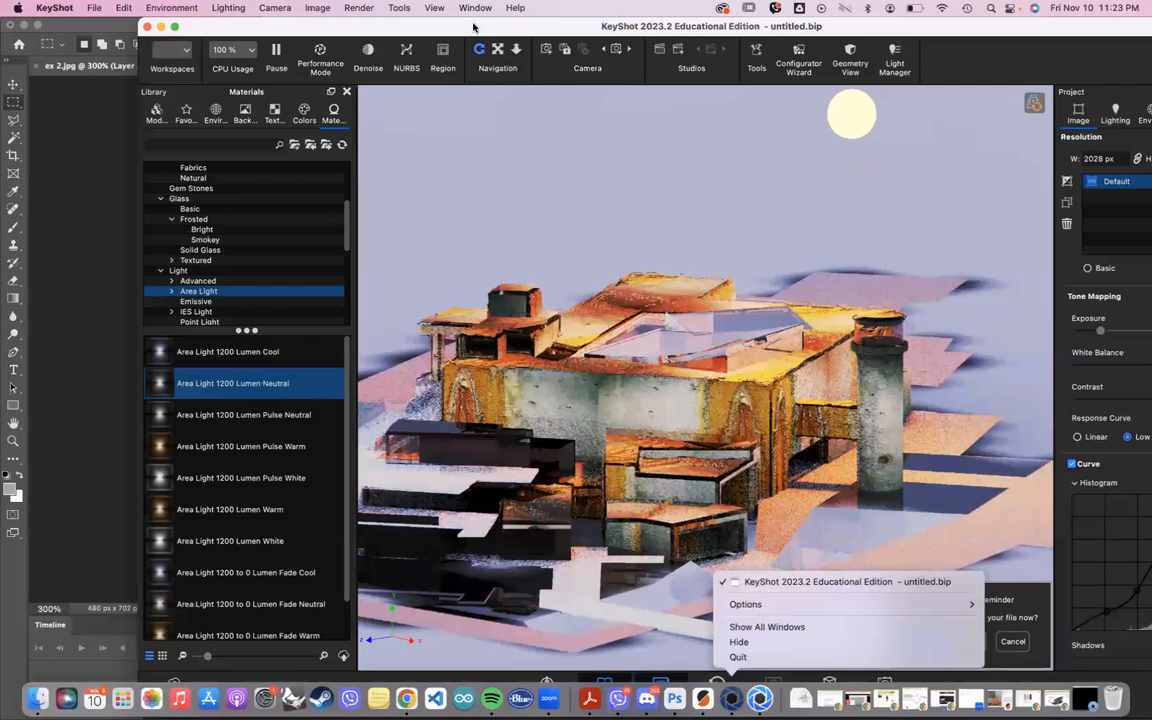
left_click(283, 65)
left_click(274, 48)
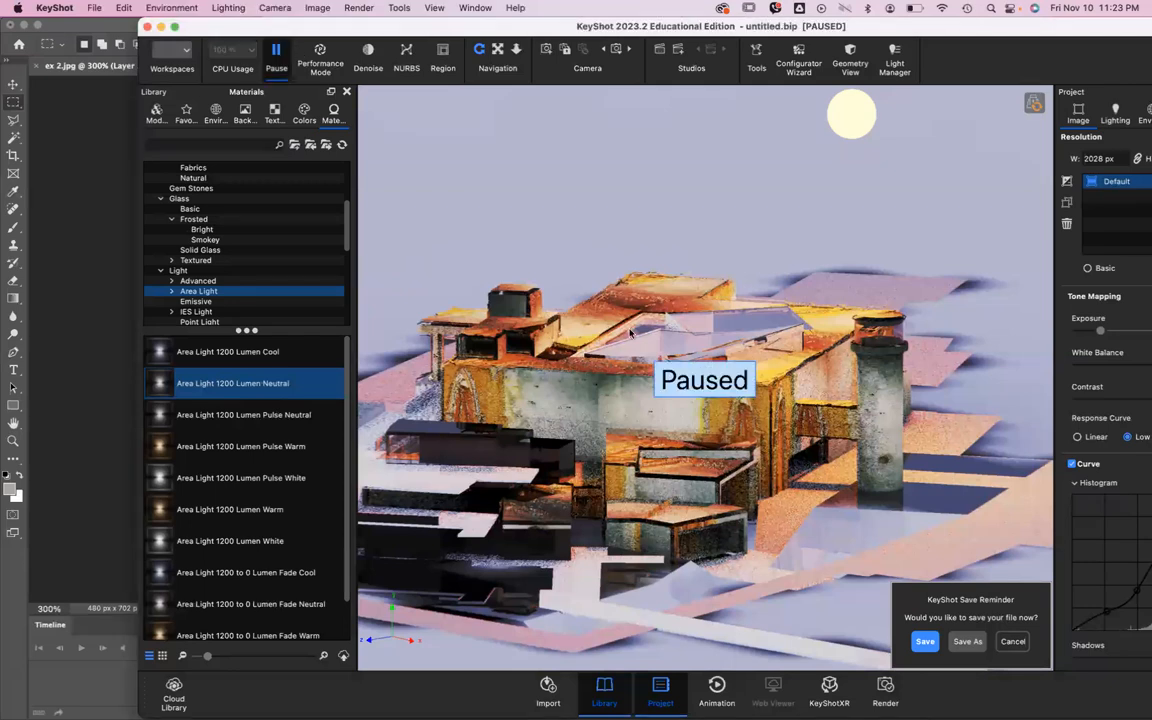
left_click(160, 27)
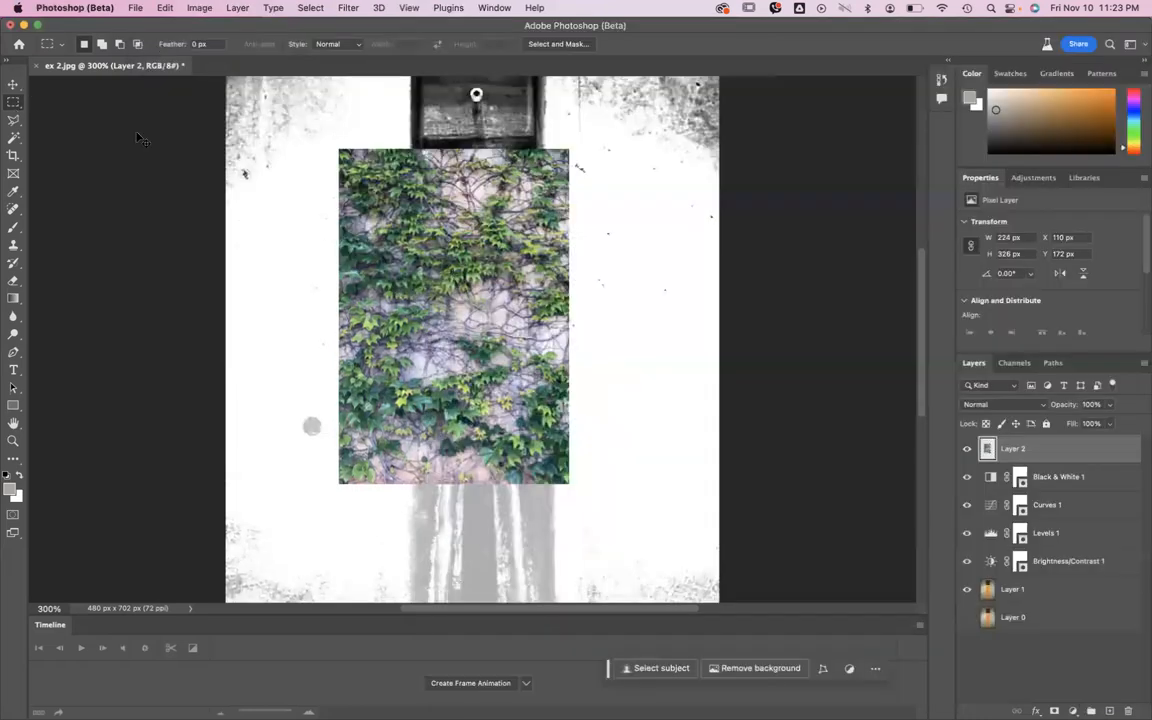
Step: Activate the Move tool in Photoshop and zoom ex 2.jpg out to 200%
key("v")
scroll(480, 190, "up", 3)
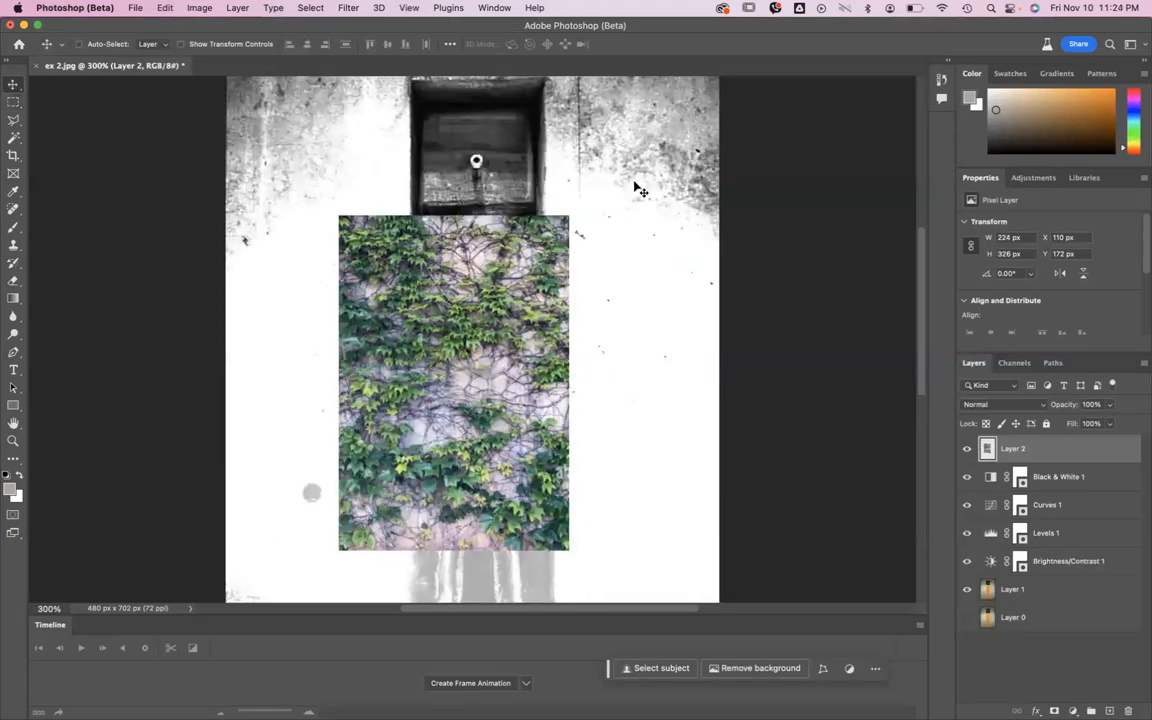
key("super+minus")
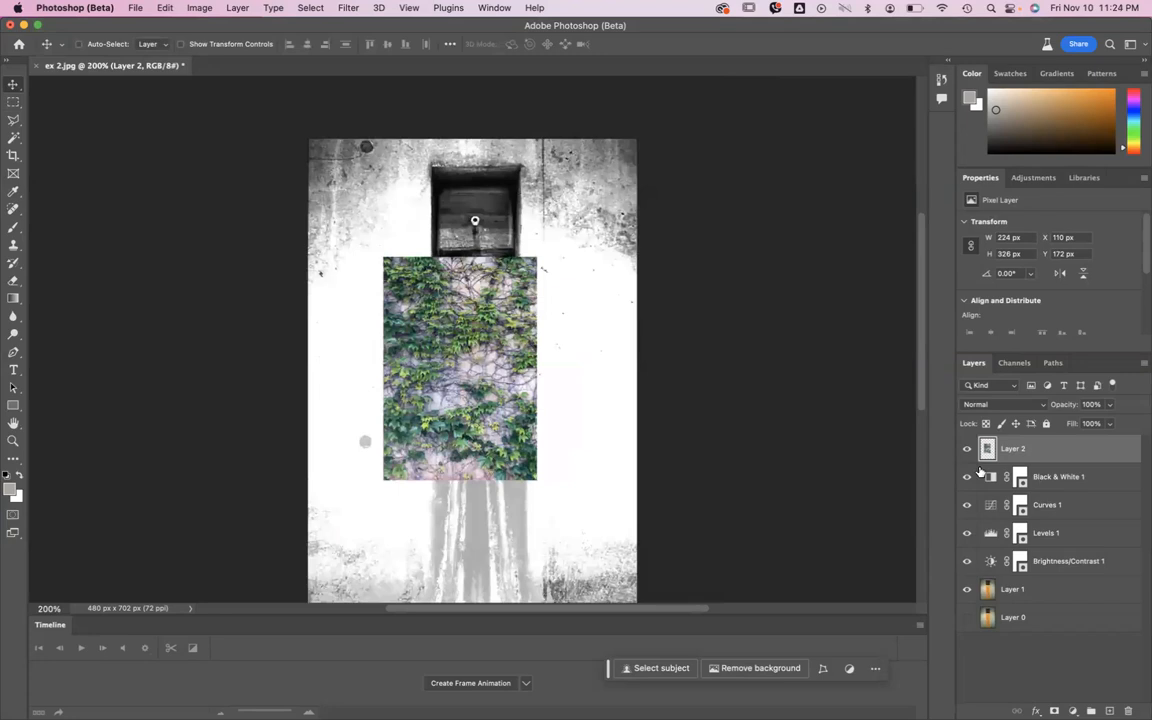
Step: Hide Layer 2 with the ivy image and close the Timeline panel
key("super+comma")
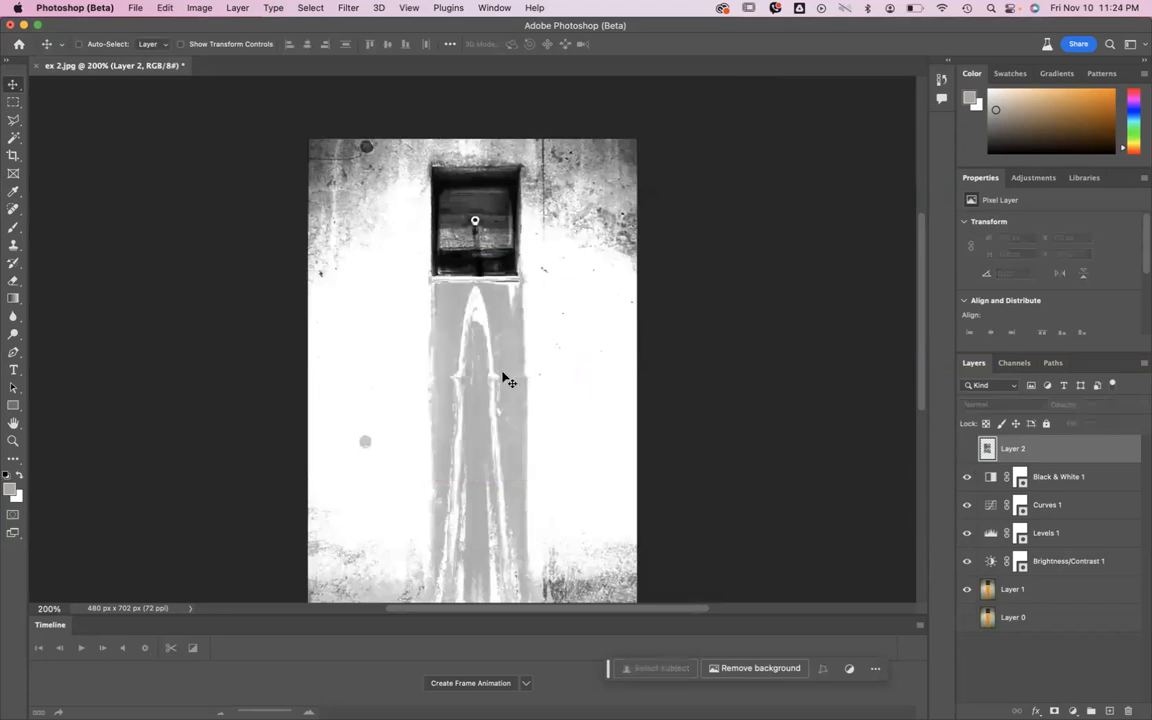
left_click(920, 626)
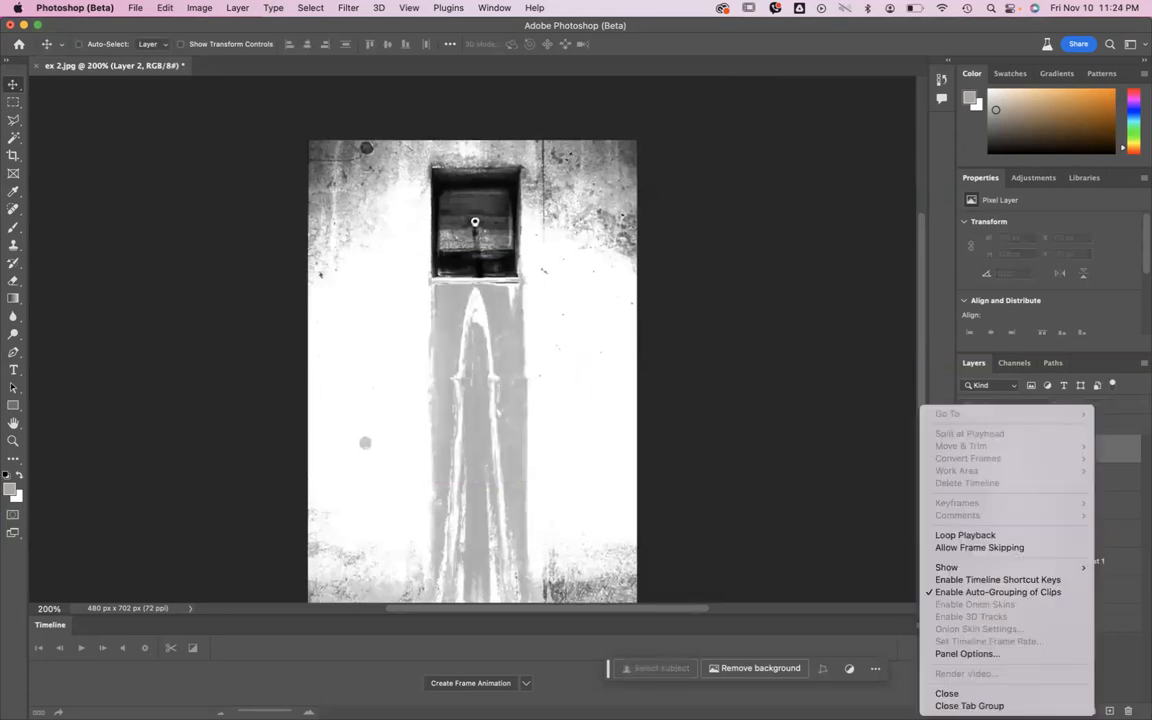
left_click(985, 699)
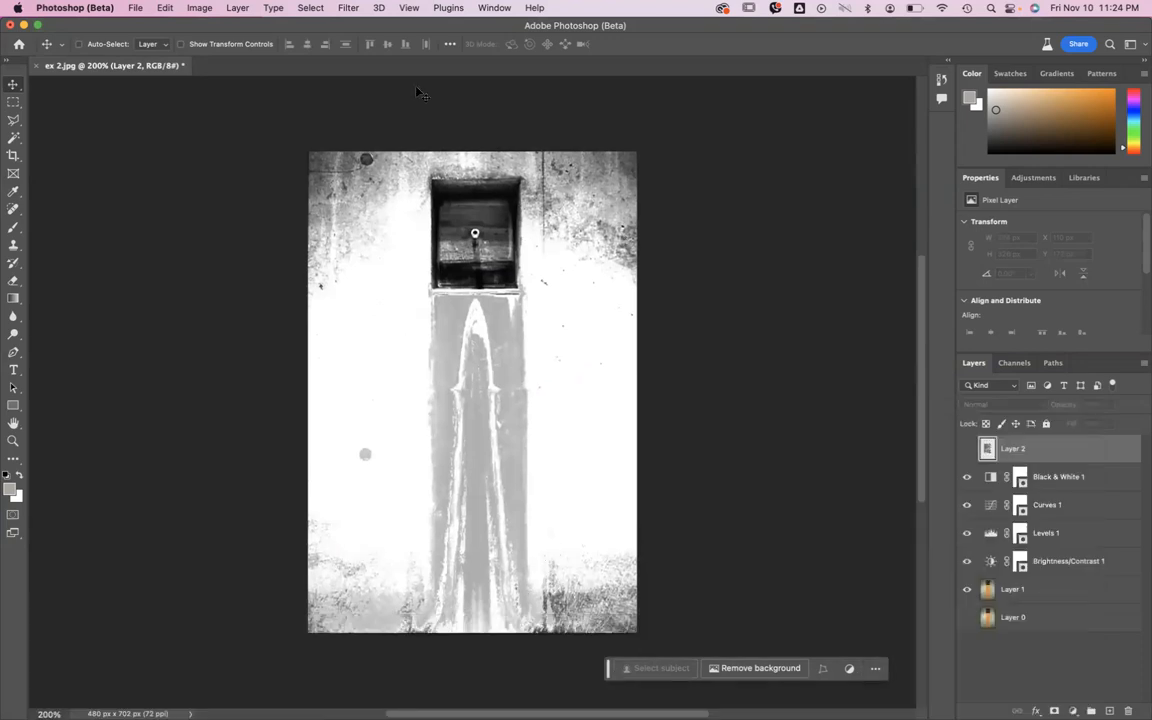
Step: Hide all adjustment layers, show only Brightness/Contrast 1 again and set its brightness to 32
left_click_drag(967, 563, 963, 472)
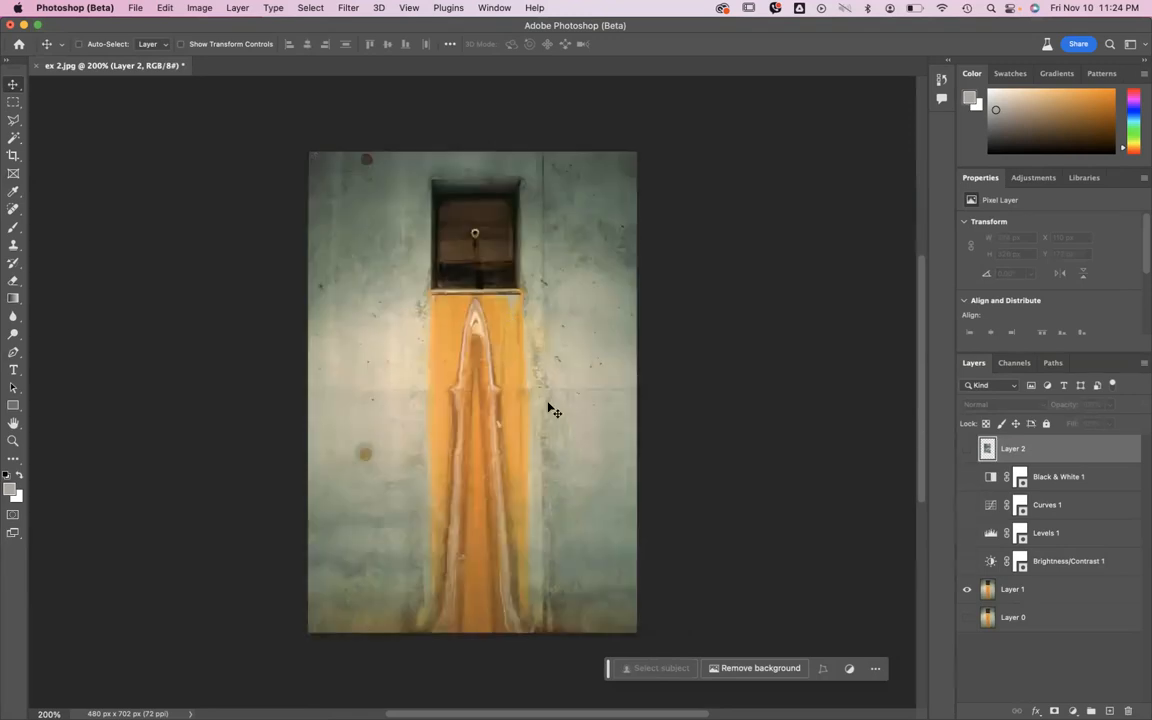
left_click(967, 561)
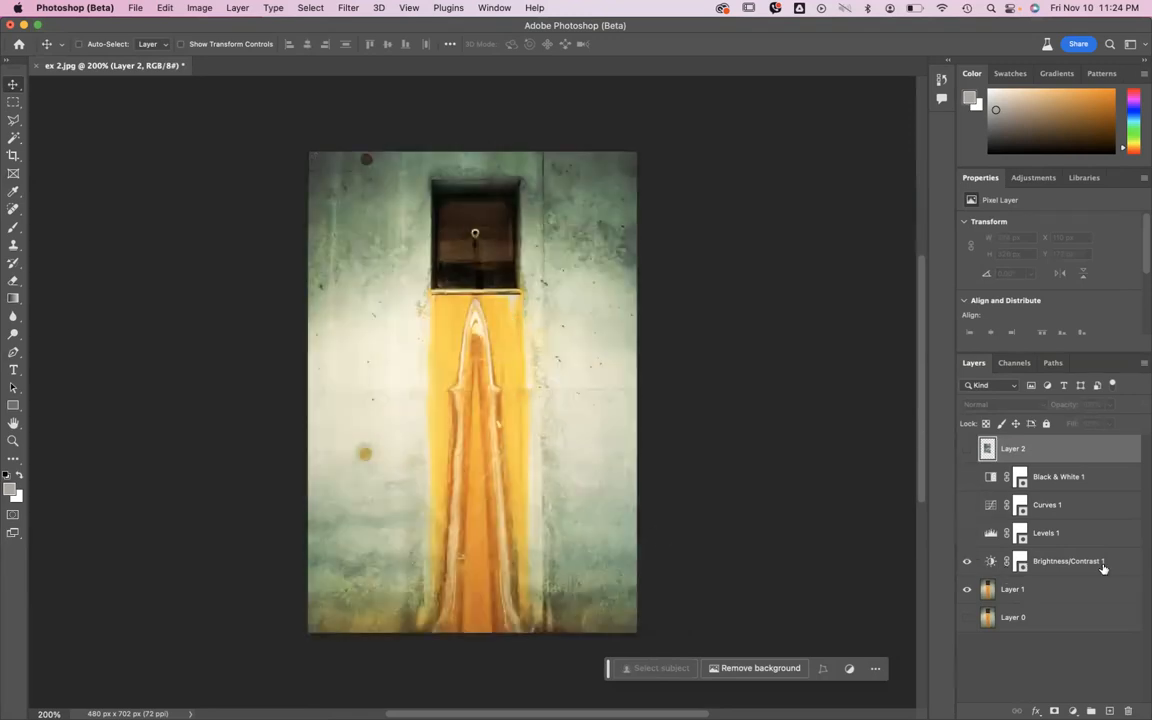
left_click(1096, 563)
left_click(1073, 711)
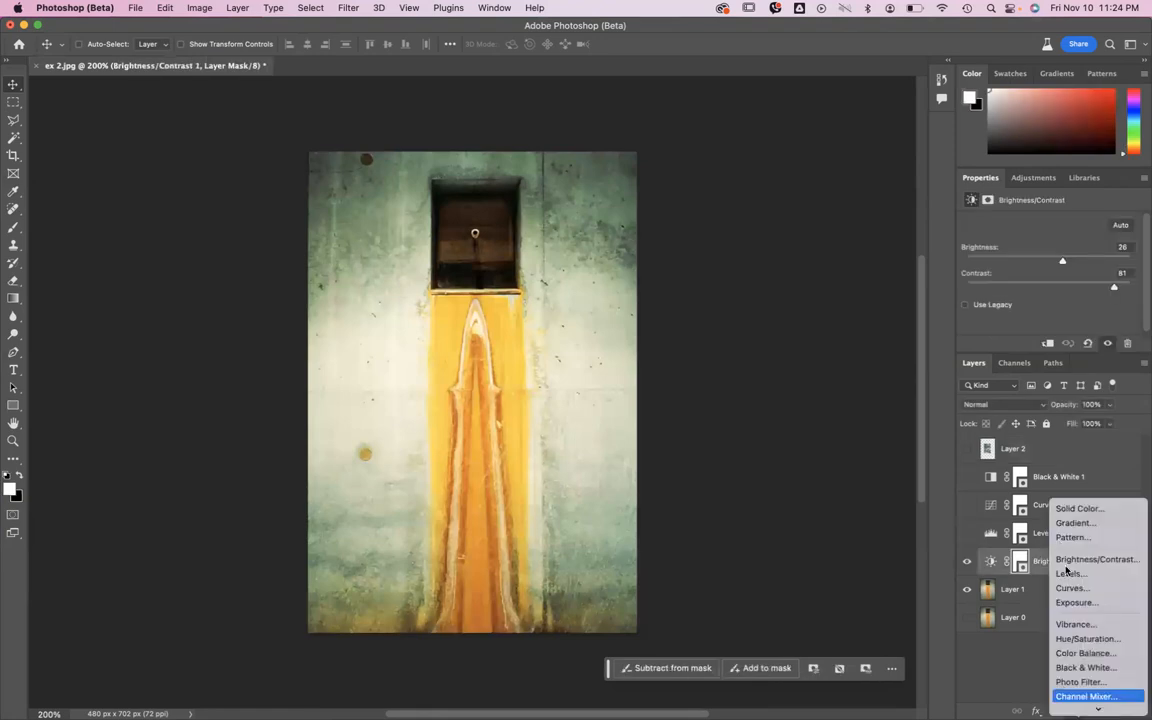
left_click(1019, 612)
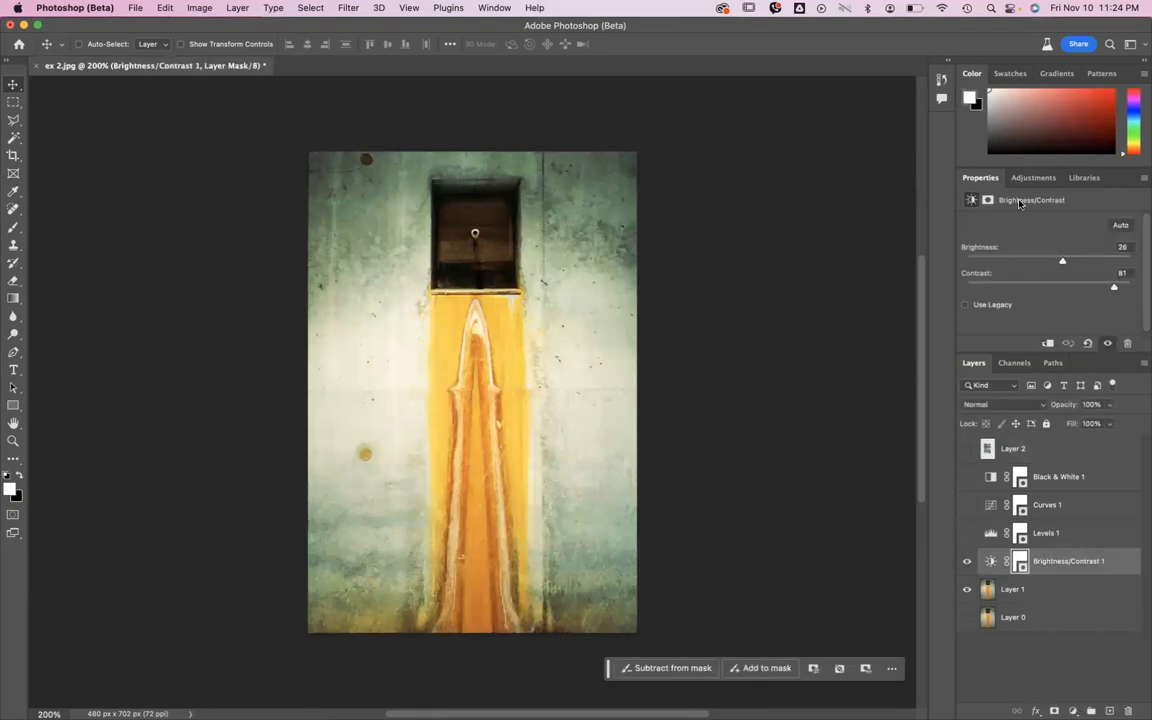
mouse_move(1063, 262)
left_mouse_down()
mouse_move(1077, 263)
mouse_move(1062, 263)
left_mouse_up()
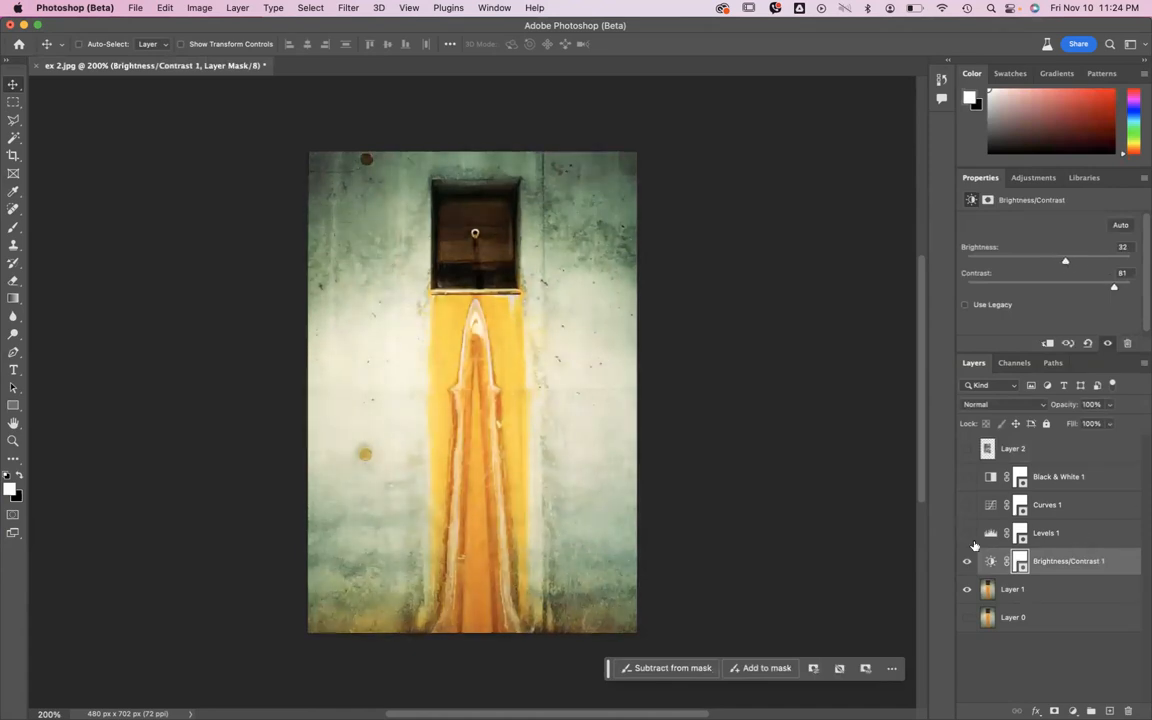
Step: Turn the Levels 1, Black & White 1 and Curves 1 adjustment layers back on
left_click(968, 537)
left_click(996, 540)
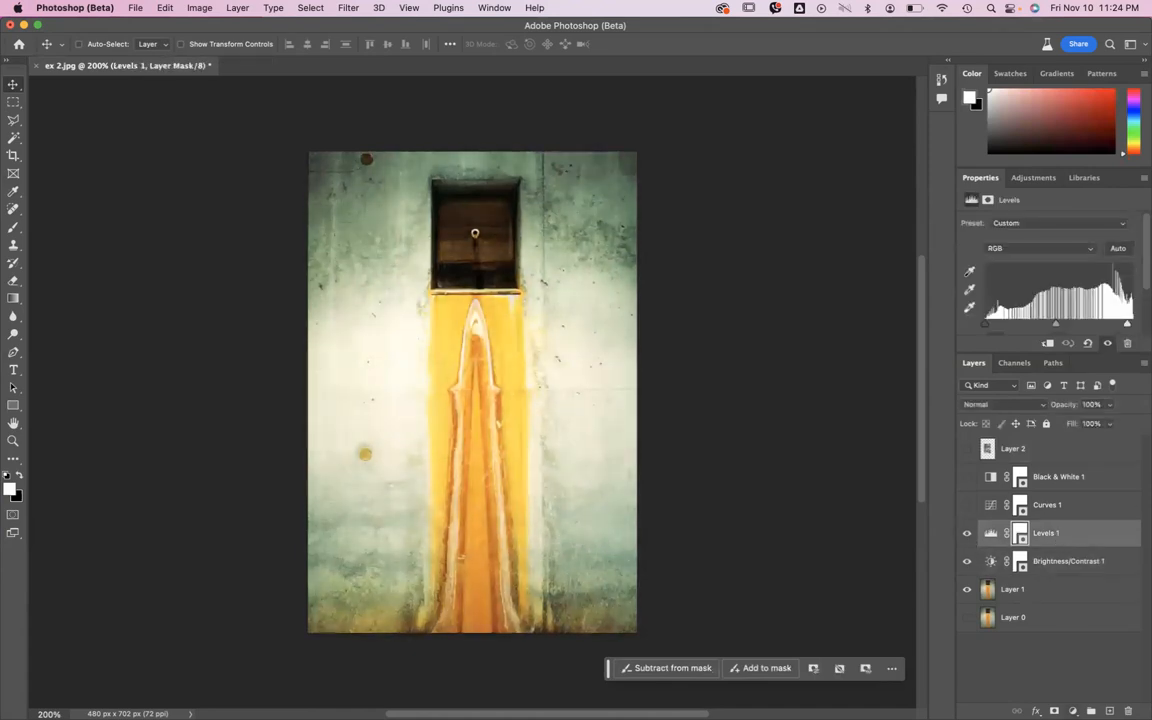
left_click(1073, 711)
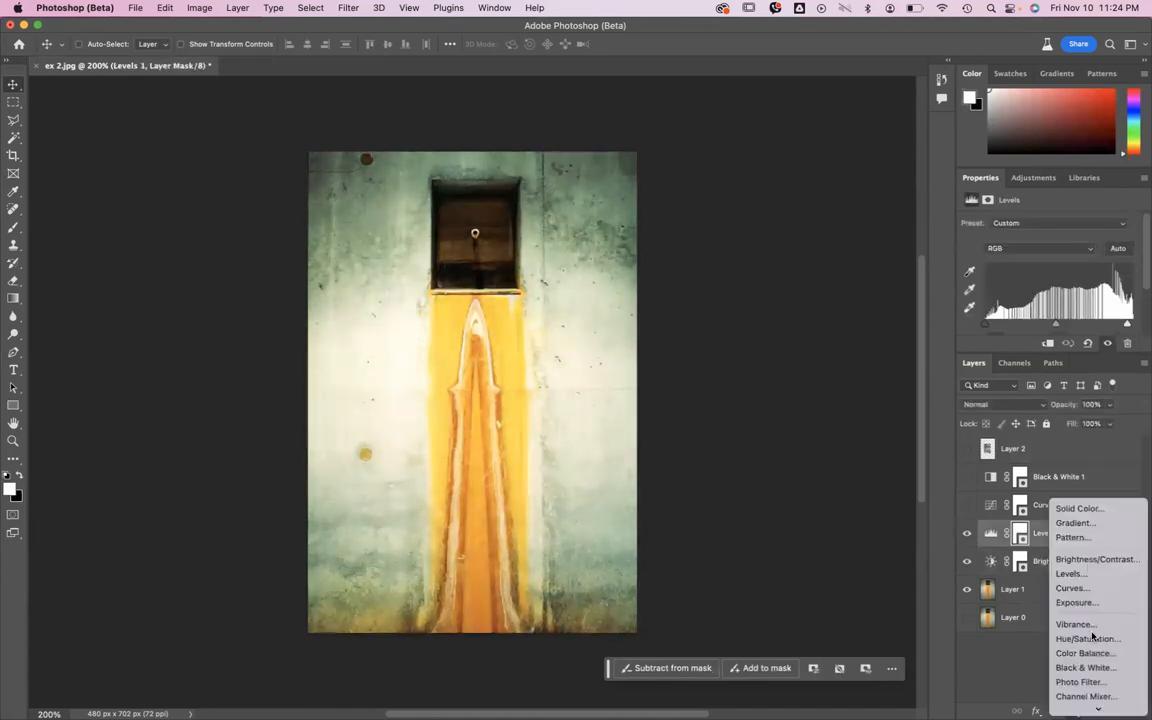
left_click(1050, 533)
left_click(1073, 711)
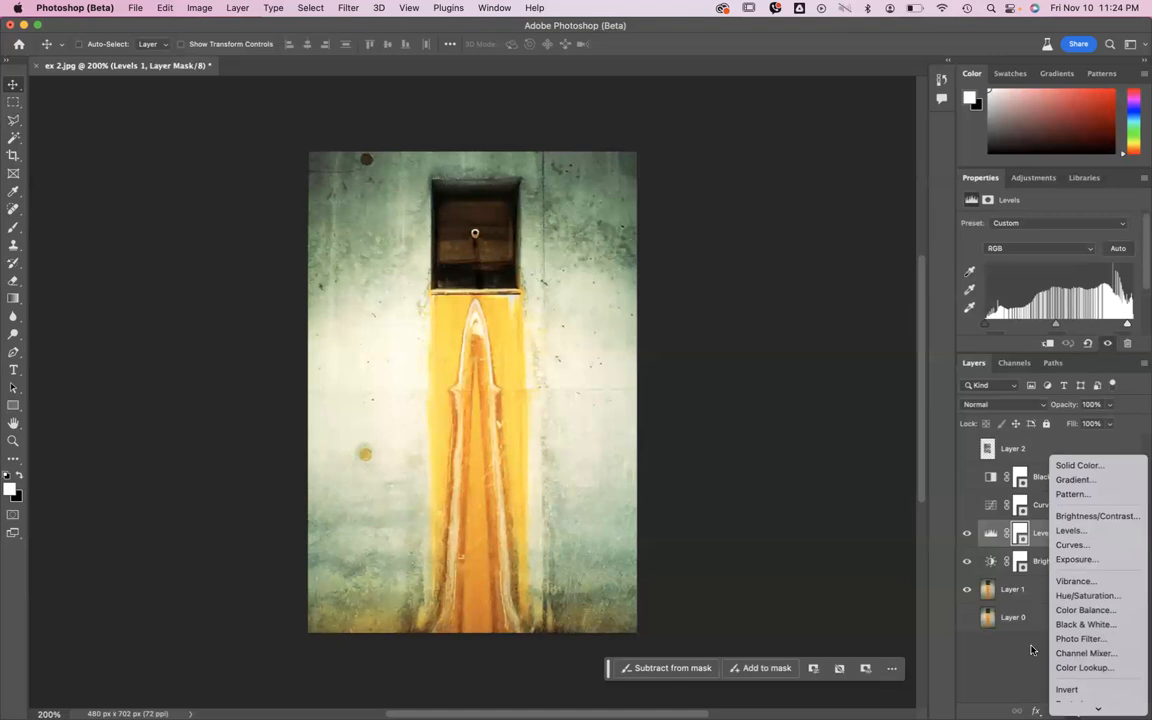
left_click(1034, 648)
left_click(1048, 477)
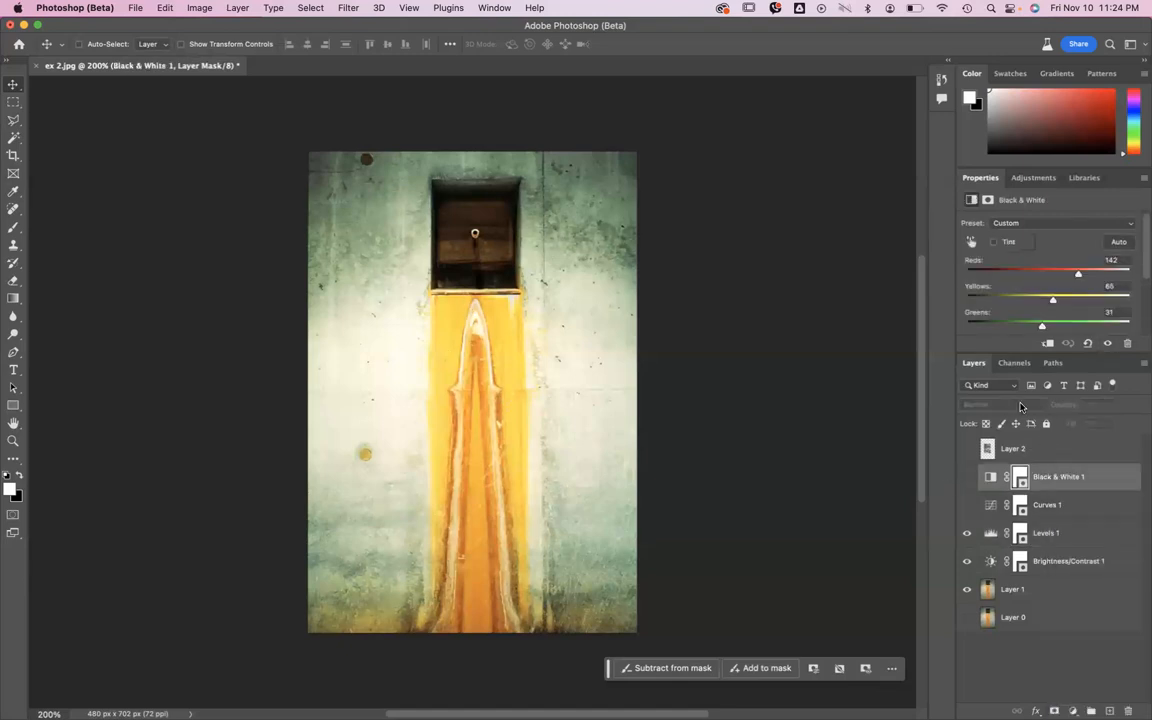
left_click(967, 477)
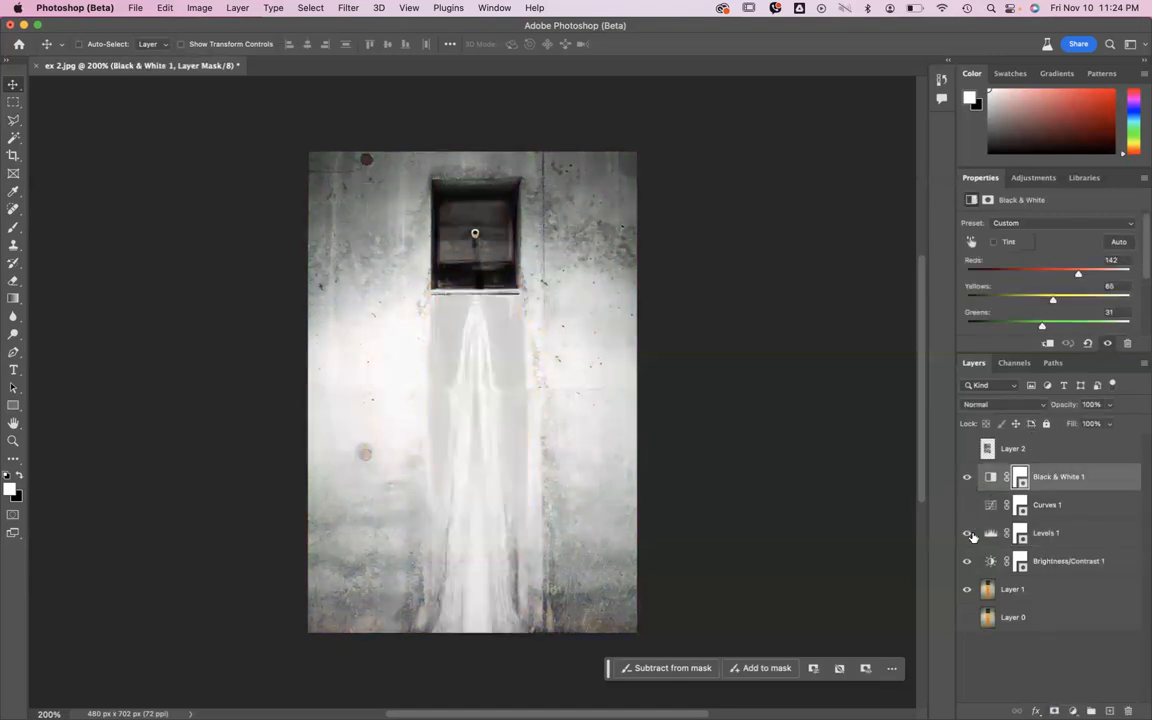
left_click(967, 505)
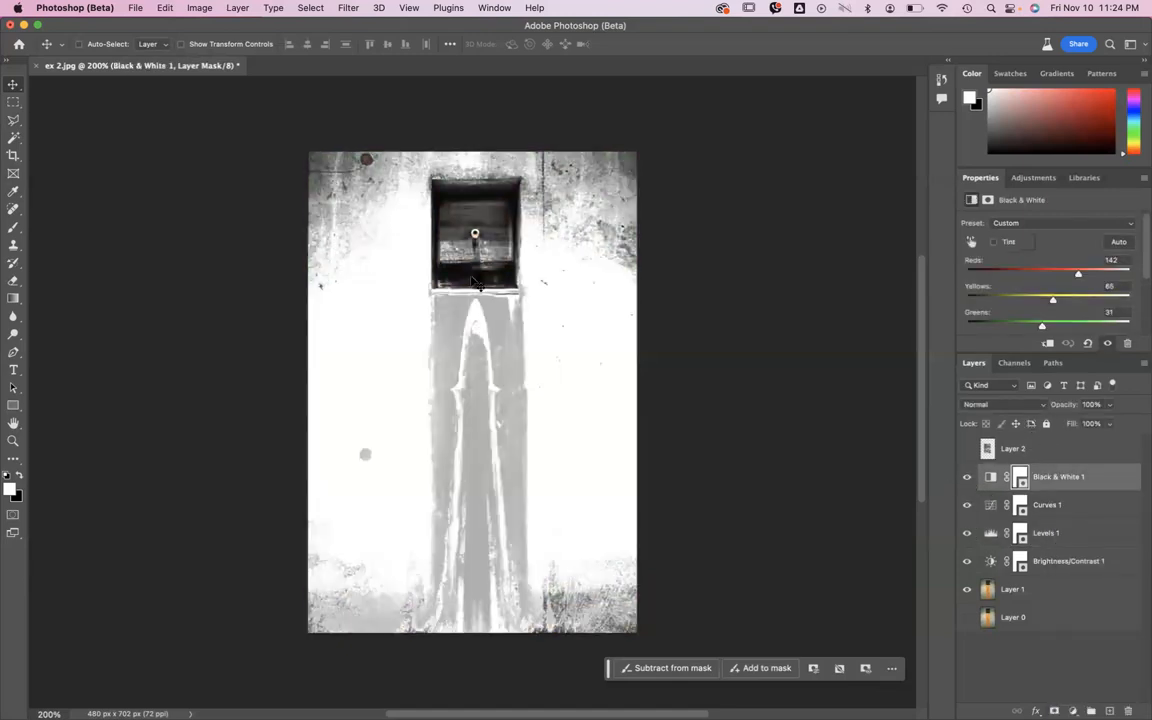
Step: Group the four adjustment layers together with Layer 1
left_click(1062, 562)
left_click(1057, 489, "shift")
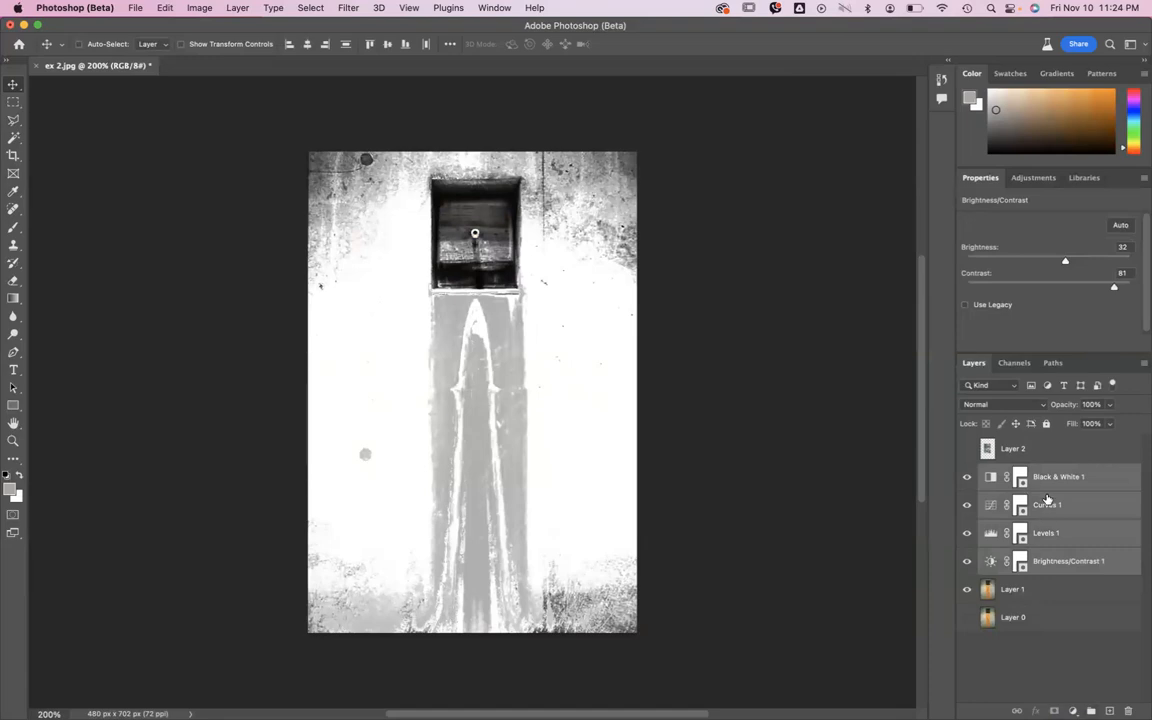
left_click(1015, 590, "shift")
key("super+g")
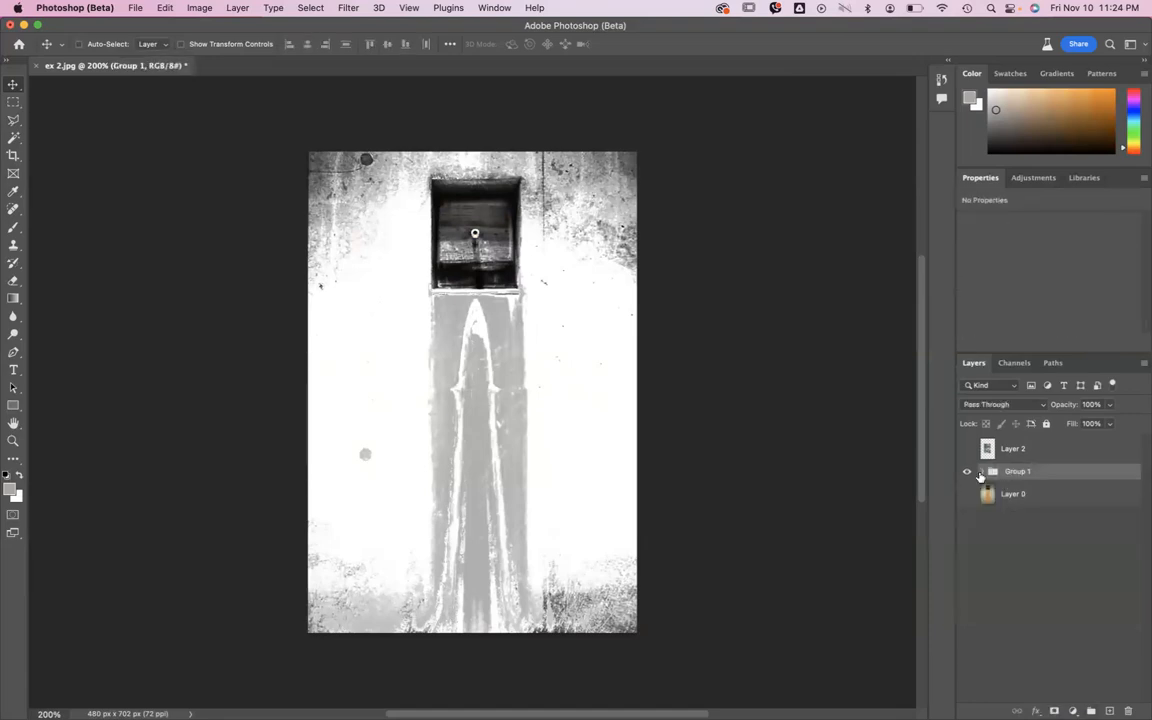
Step: Toggle the new group's visibility off and on, show Layer 2 again and lock the group
left_click(966, 471)
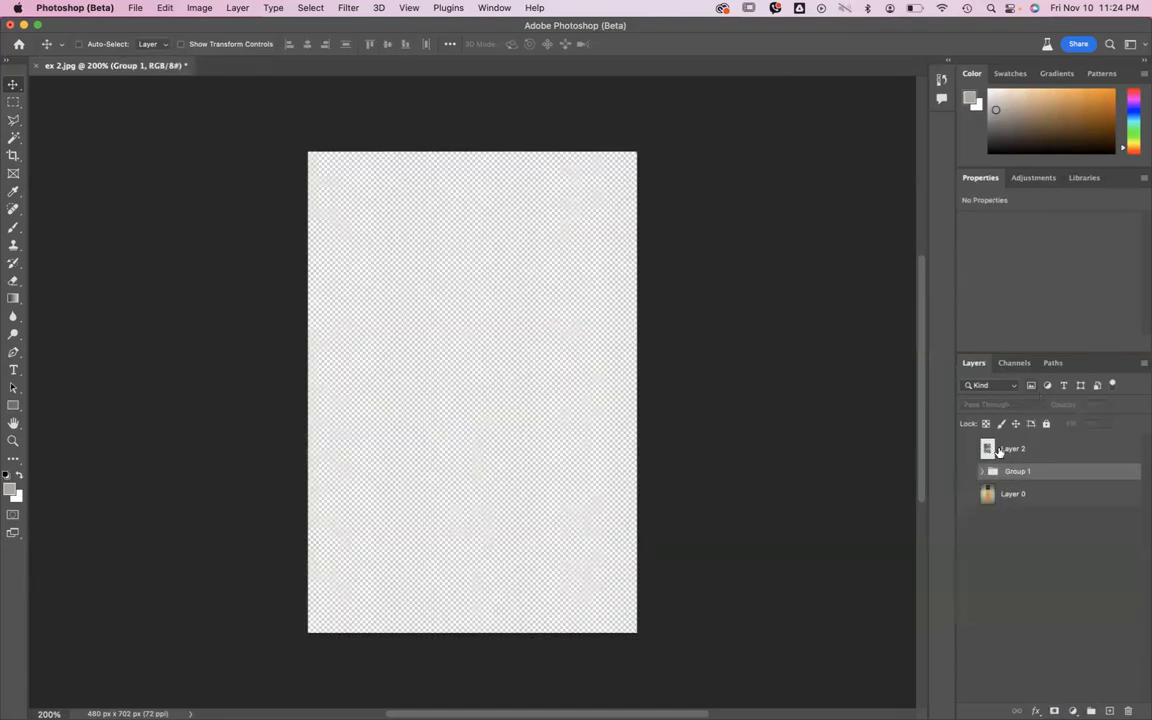
left_click(966, 449)
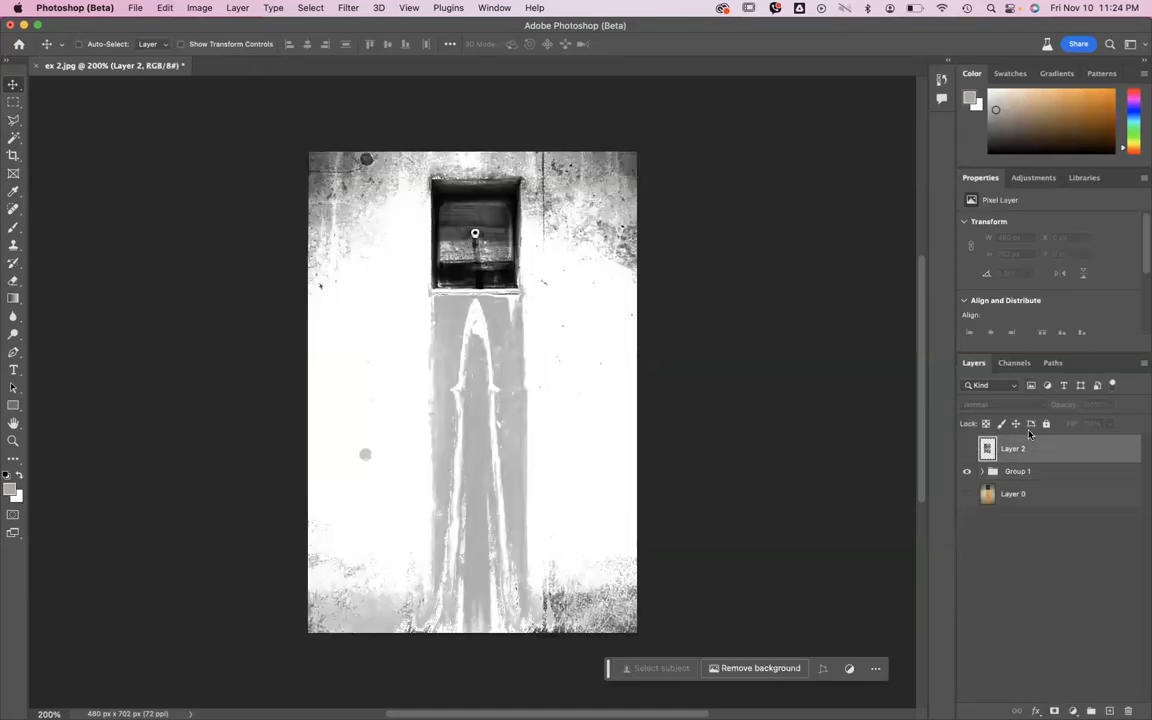
left_click(966, 471)
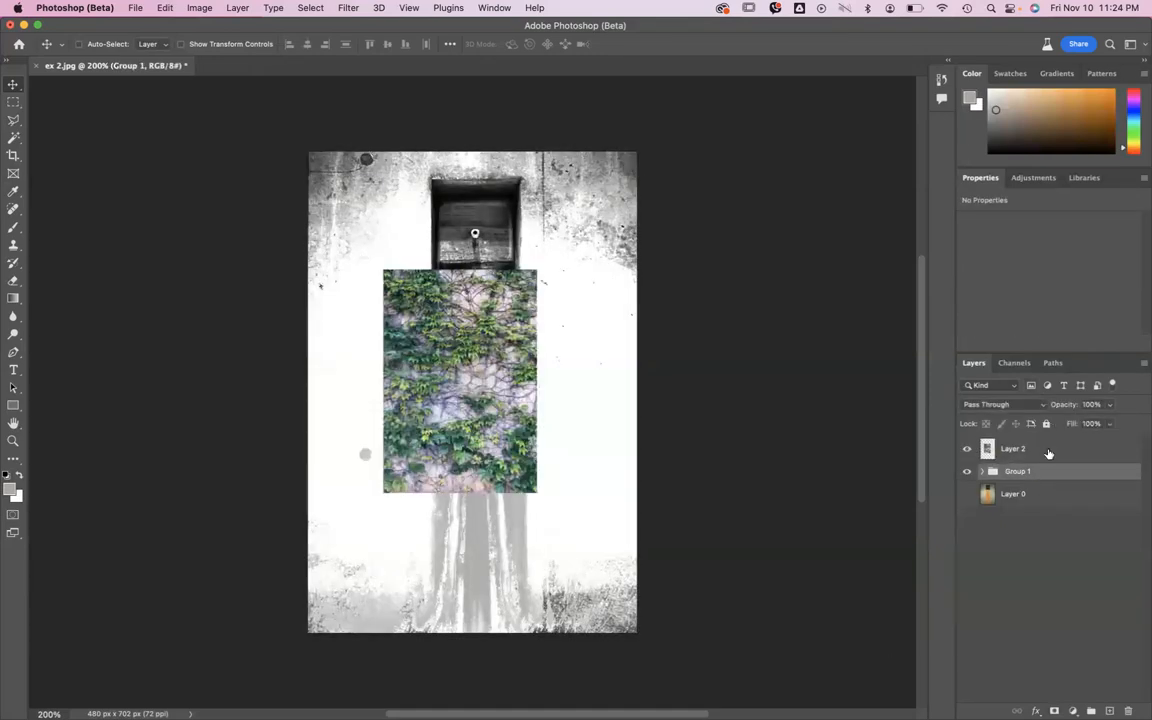
left_click(1046, 424)
Step: Centre the ivy image of Layer 2 horizontally on the canvas and scale it up to about 125%
left_click(1013, 449)
mouse_move(493, 352)
left_mouse_down()
mouse_move(506, 362)
mouse_move(506, 346)
left_mouse_up()
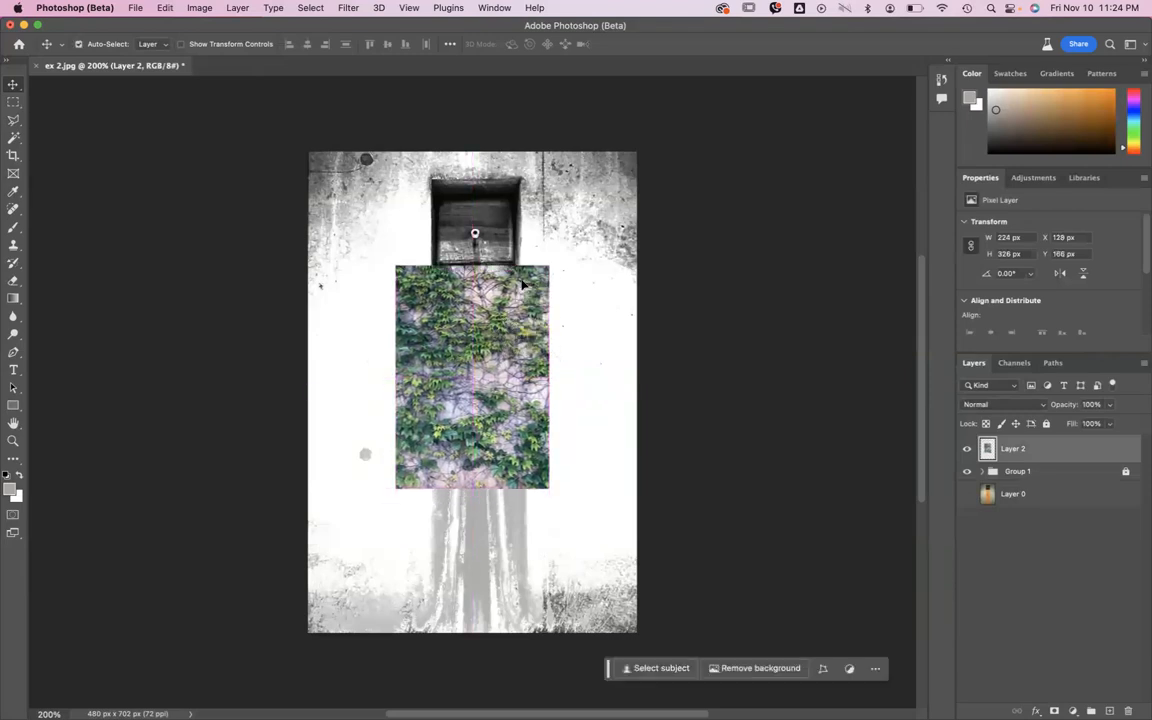
key("super+t")
left_click_drag(547, 265, 577, 225)
left_click_drag(492, 341, 516, 340)
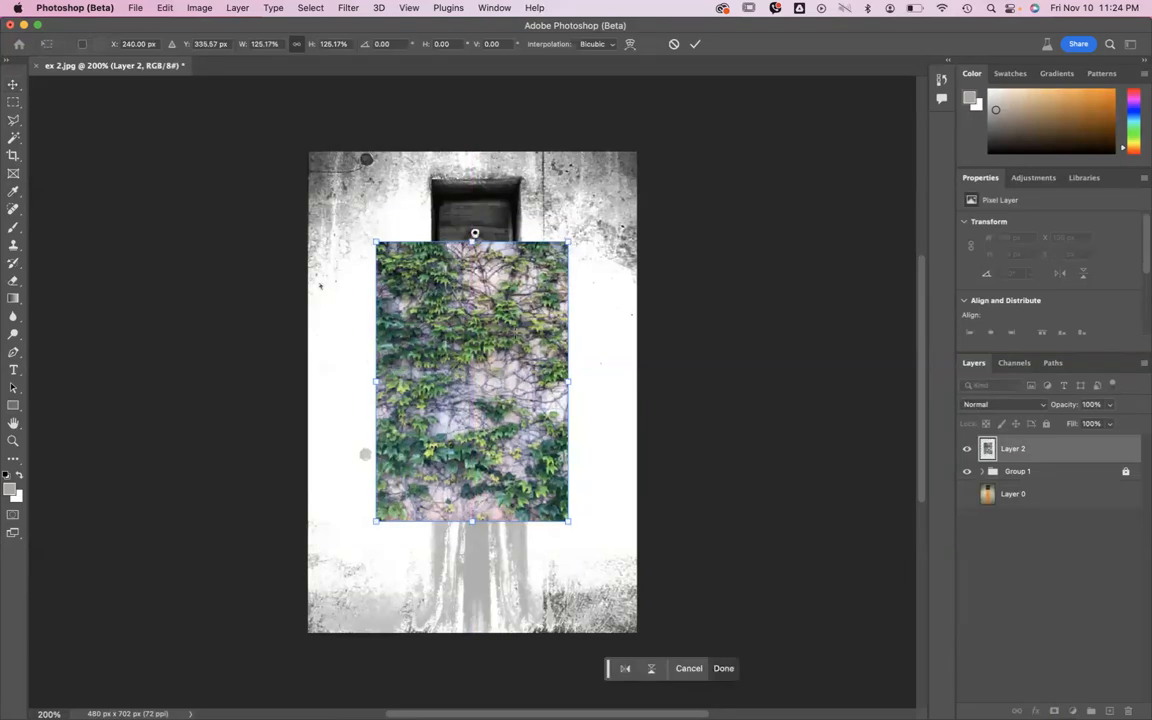
key("Return")
Step: Try to tile the ivy by placing a copy directly beside it, and undo the copy and the move
key("m")
left_click_drag(569, 242, 604, 471)
key("super+d")
key("v")
left_click_drag(427, 382, 641, 382)
left_click_drag(572, 372, 680, 374, "alt")
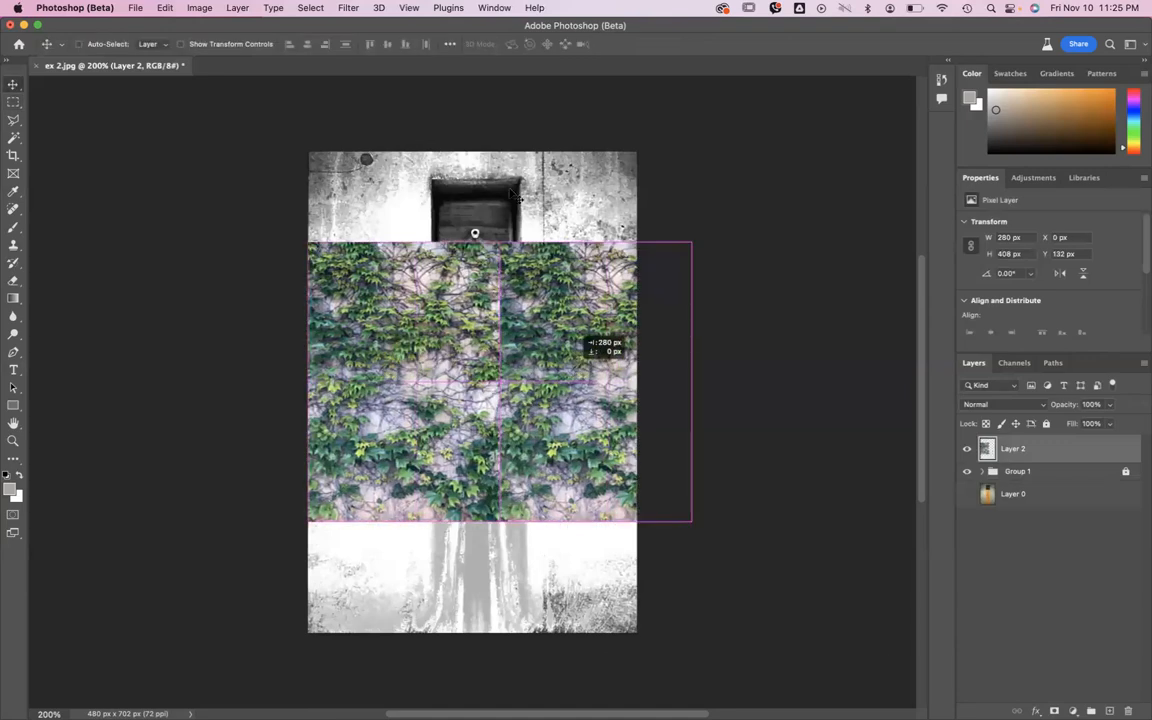
left_click_drag(707, 615, 712, 604, "alt")
key("super+z")
key("super+z")
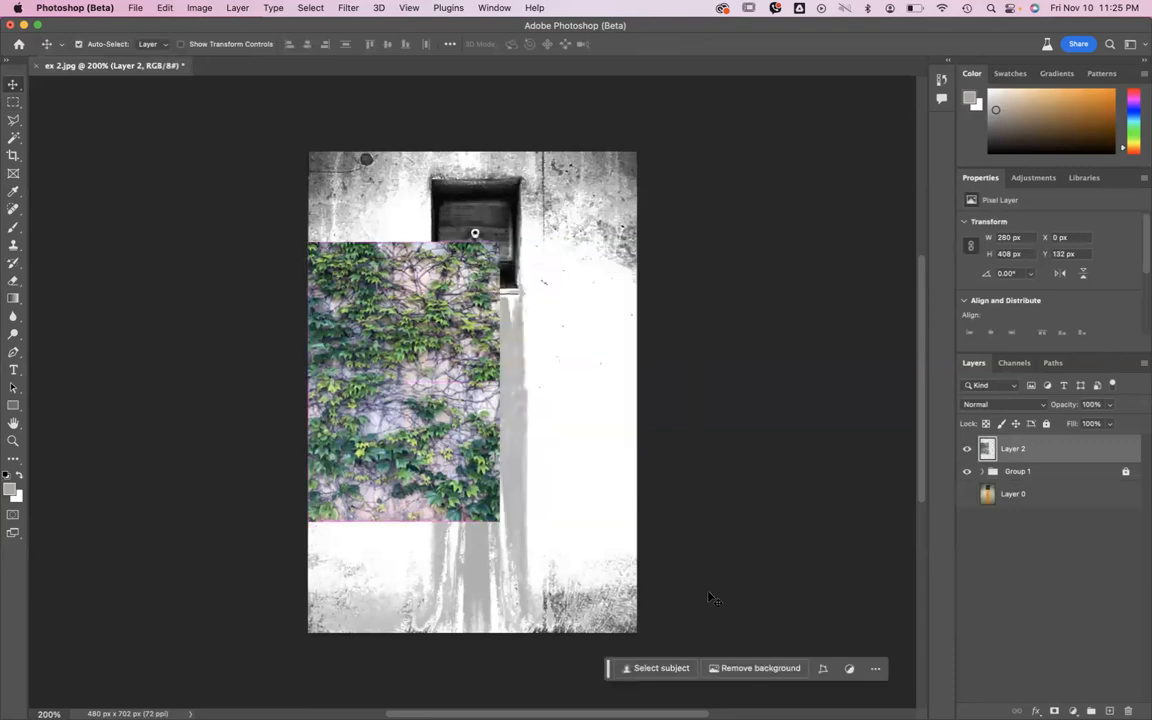
Step: Scale the ivy image down to about 77% and move it up over the dark window opening
key("super+t")
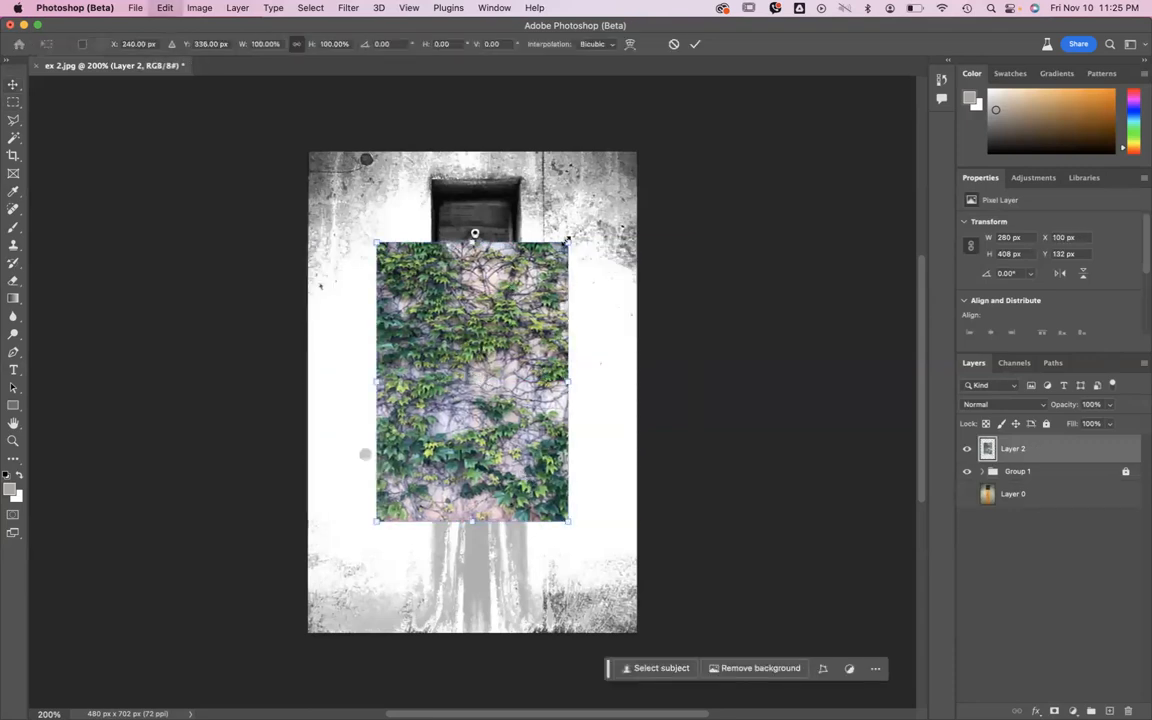
left_click_drag(568, 242, 524, 307)
left_click_drag(483, 391, 504, 282)
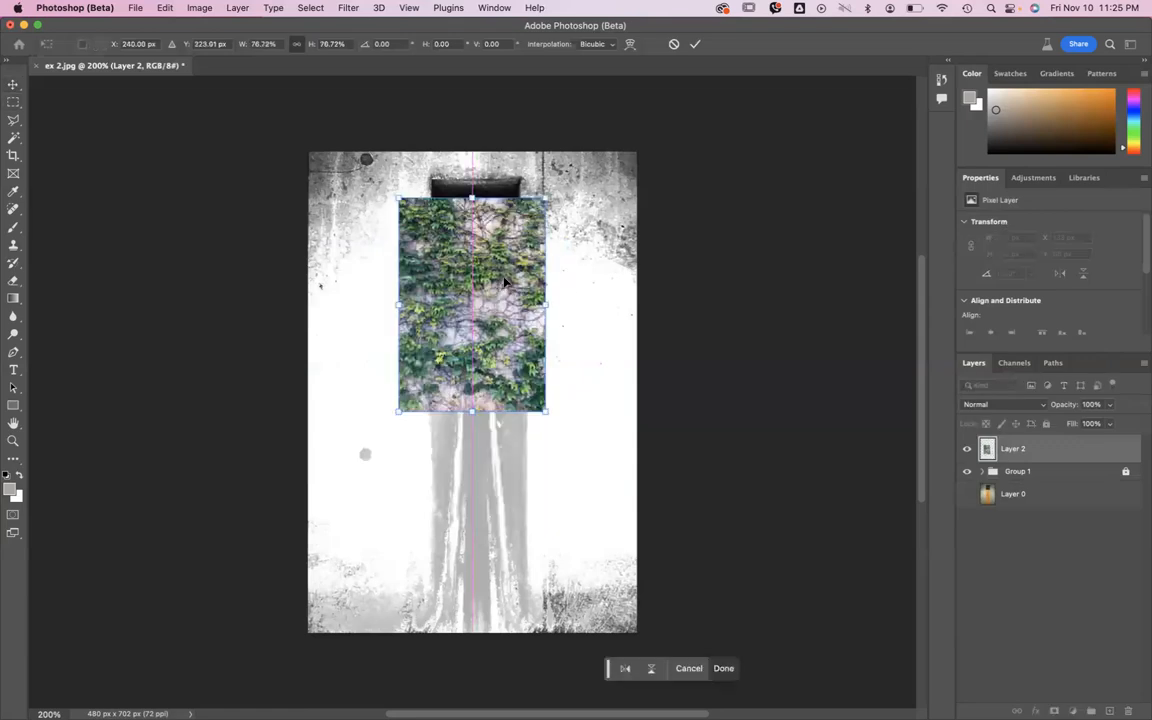
key("Return")
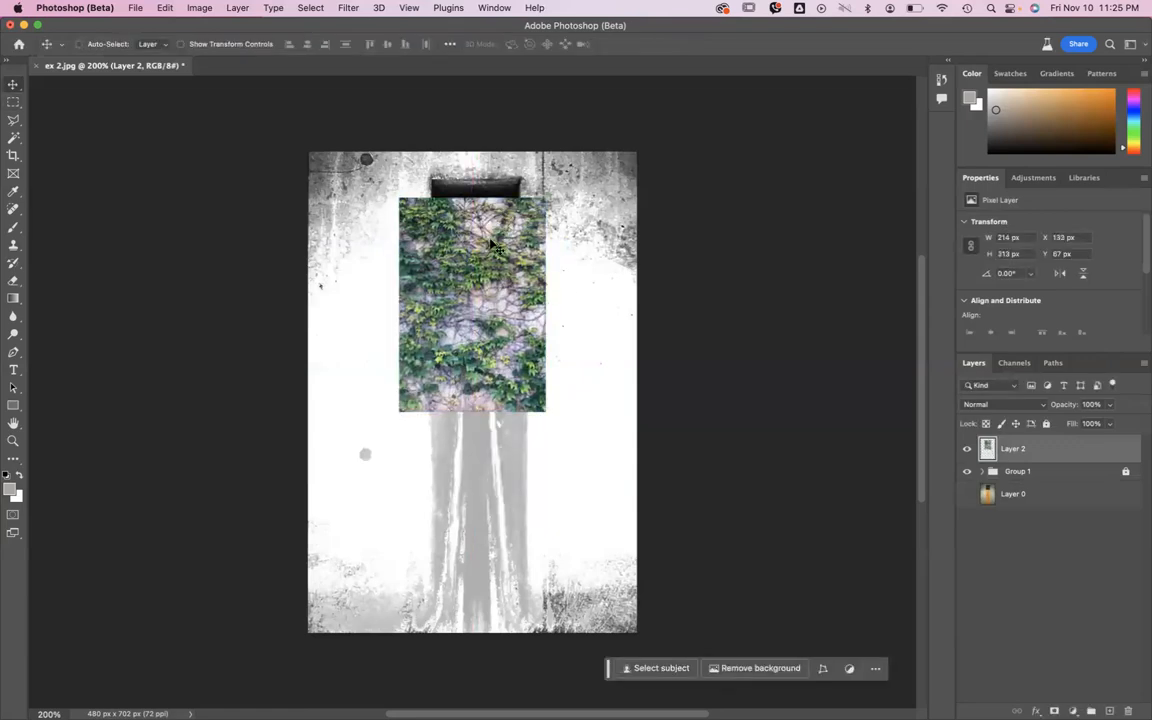
Step: Move the ivy down and to the right, and marquee-select a strip of about 82 × 395 px over its right edge
left_click_drag(446, 258, 384, 332)
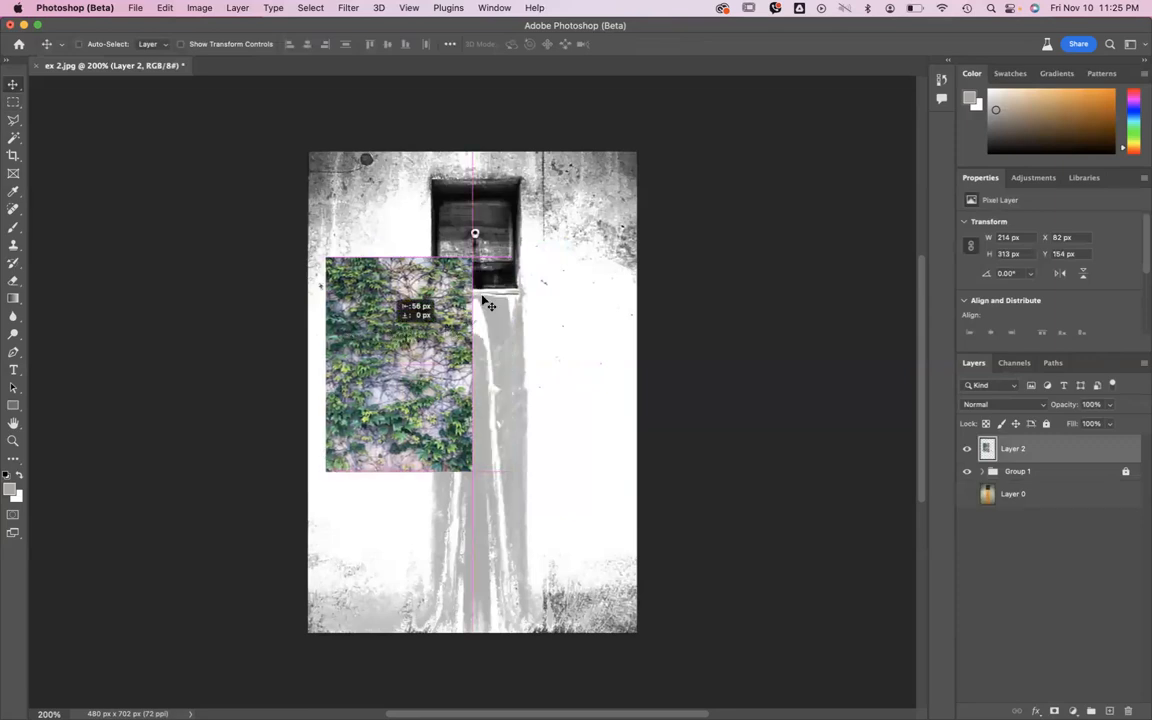
key("m")
left_click_drag(508, 233, 590, 295)
key("v")
key("m")
left_click_drag(605, 228, 550, 497)
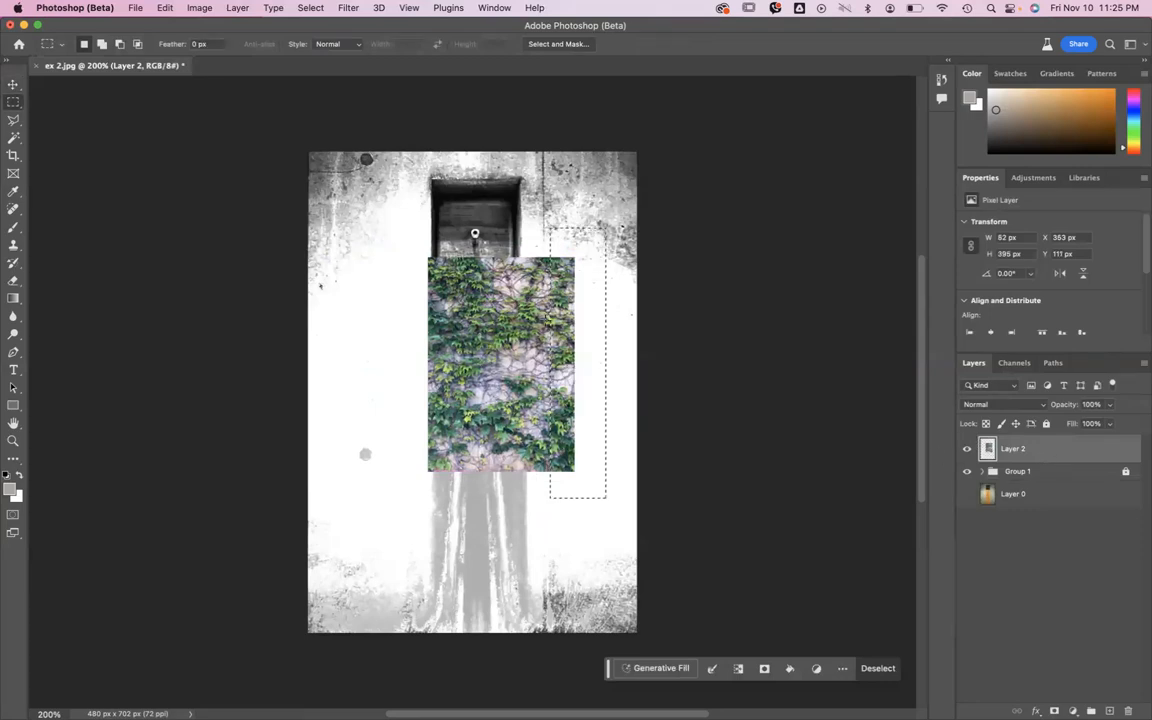
left_click_drag(560, 340, 586, 352)
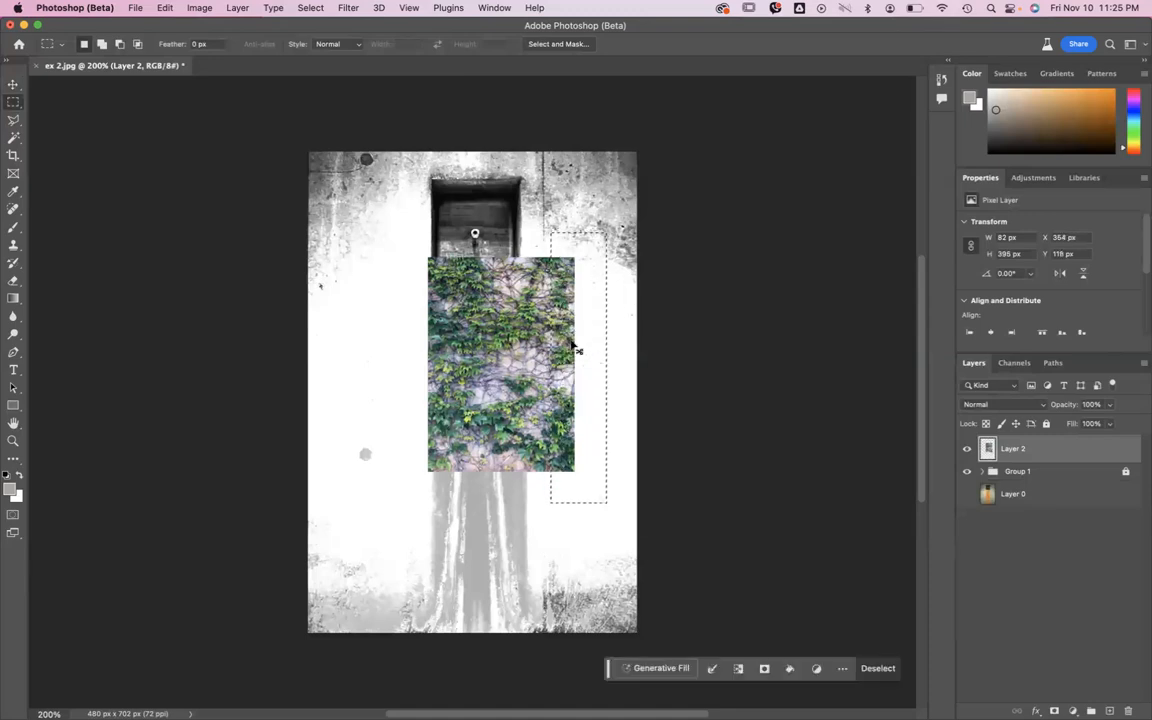
Step: Move the selected right-hand strip against the ivy's left edge and deselect it
key("v")
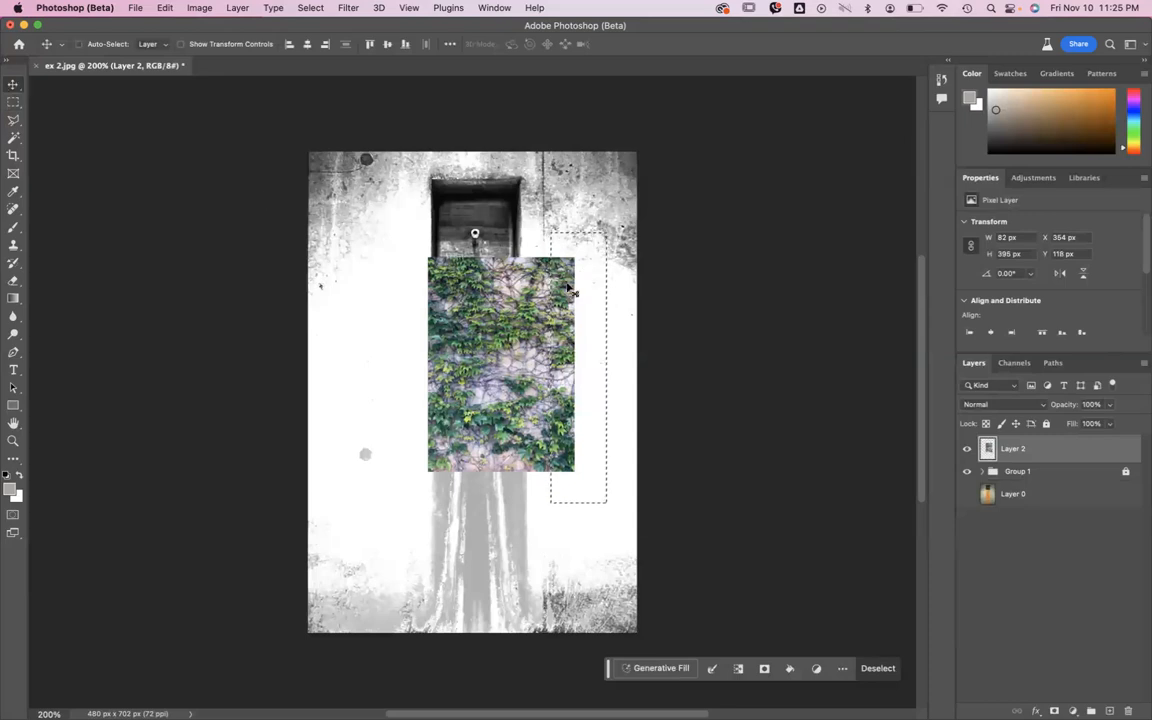
left_click_drag(553, 312, 421, 318)
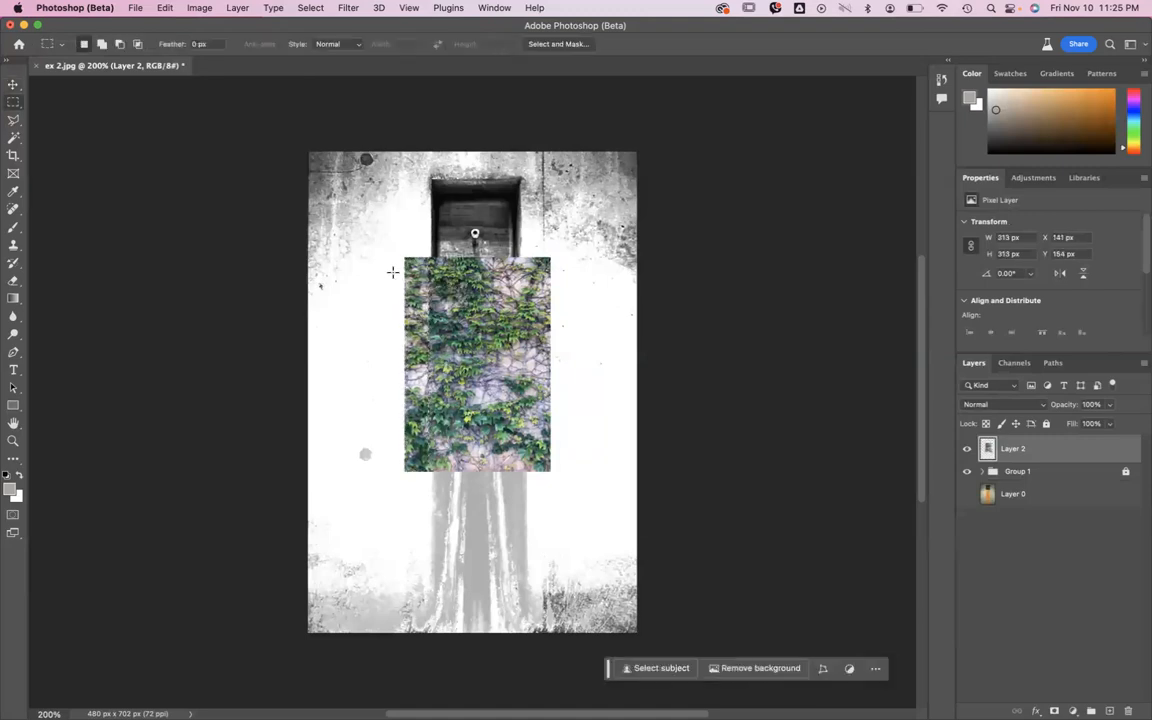
key("super+z")
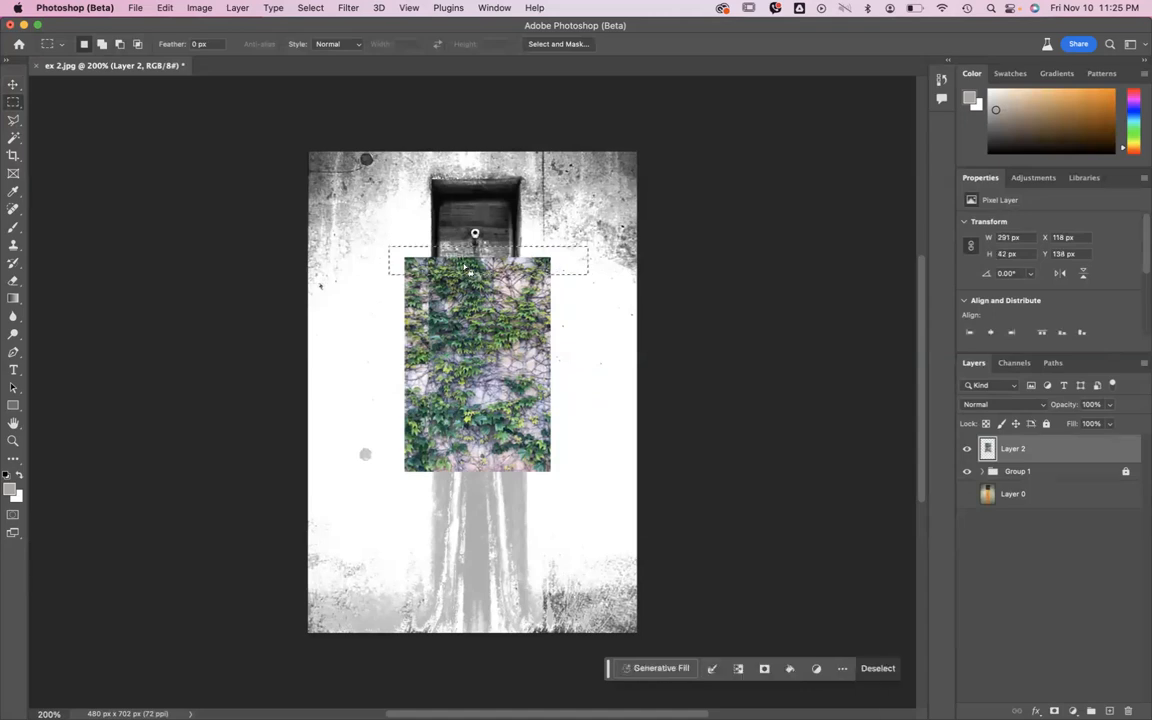
Step: Select a strip of about 301 × 87 px over the ivy's top edge, move it beneath the bottom edge and deselect
left_click_drag(366, 229, 571, 288)
key("v")
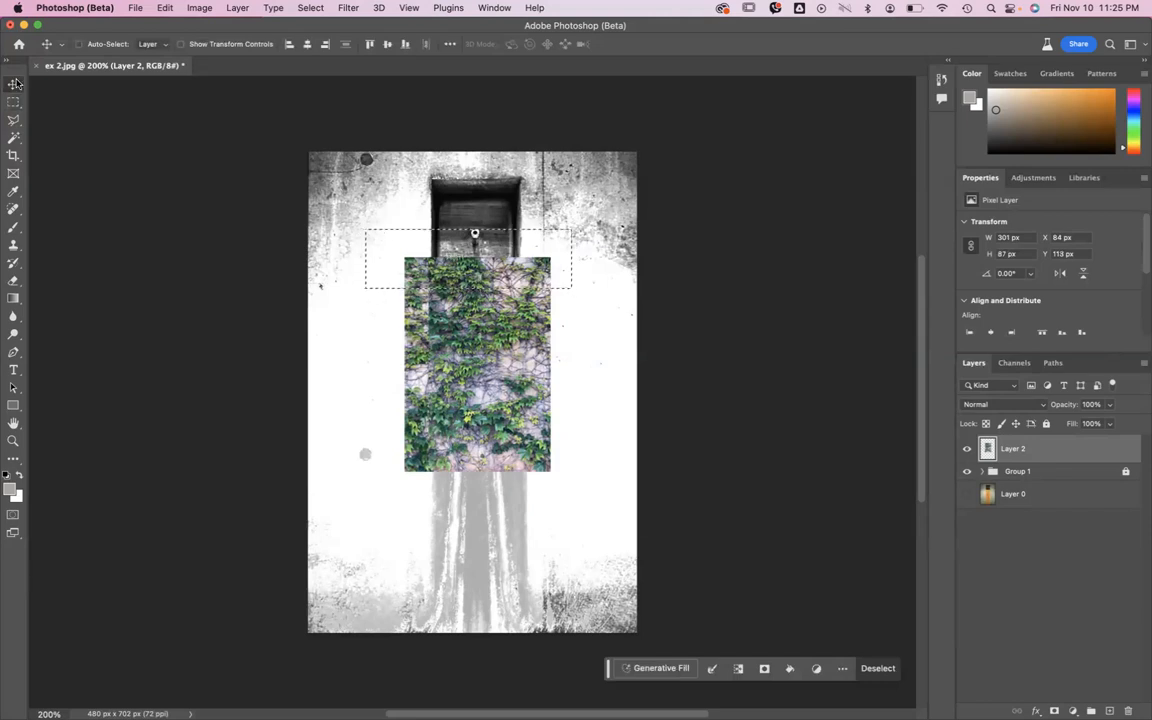
left_click_drag(464, 264, 460, 477)
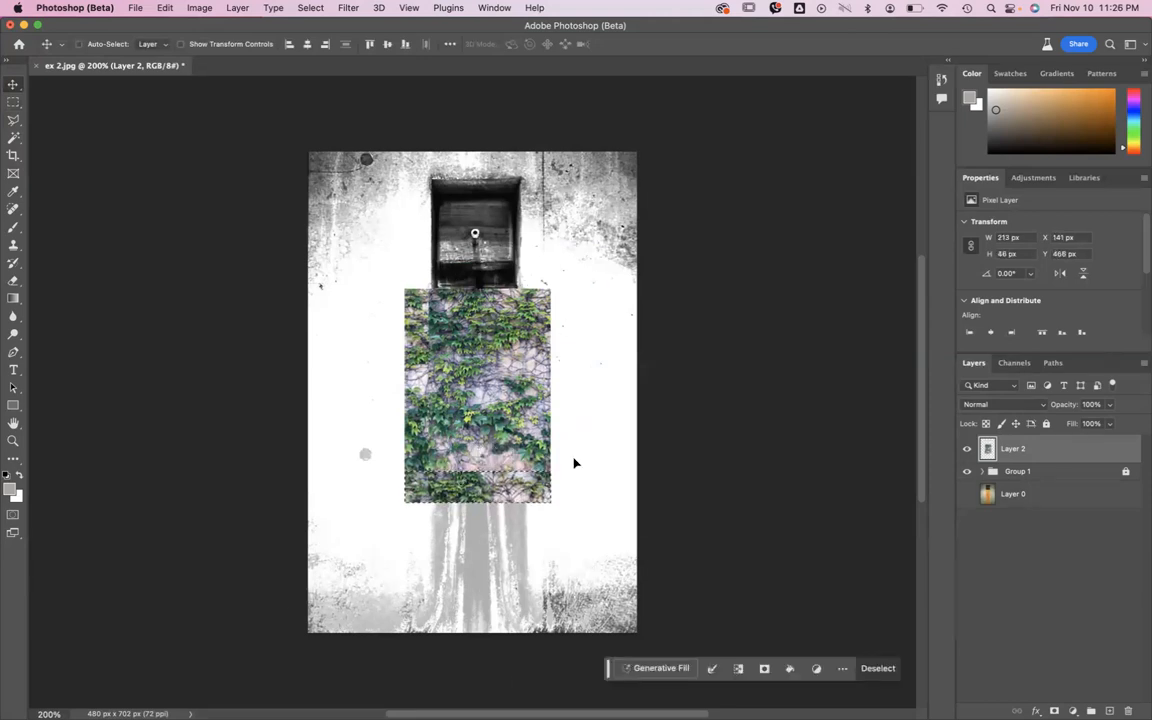
key("ctrl+d")
key("m")
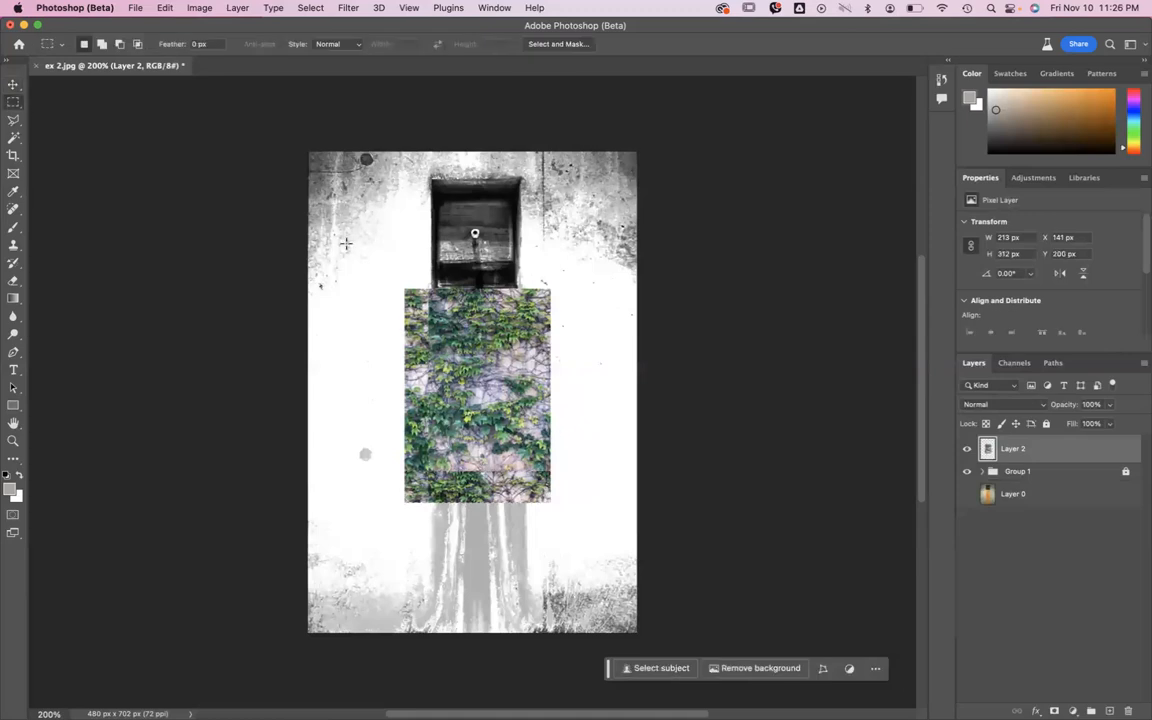
Step: Clone ivy leaves over the upper half of the vertical seam near the ivy's left edge with a 20 px Clone Stamp
left_click(14, 245)
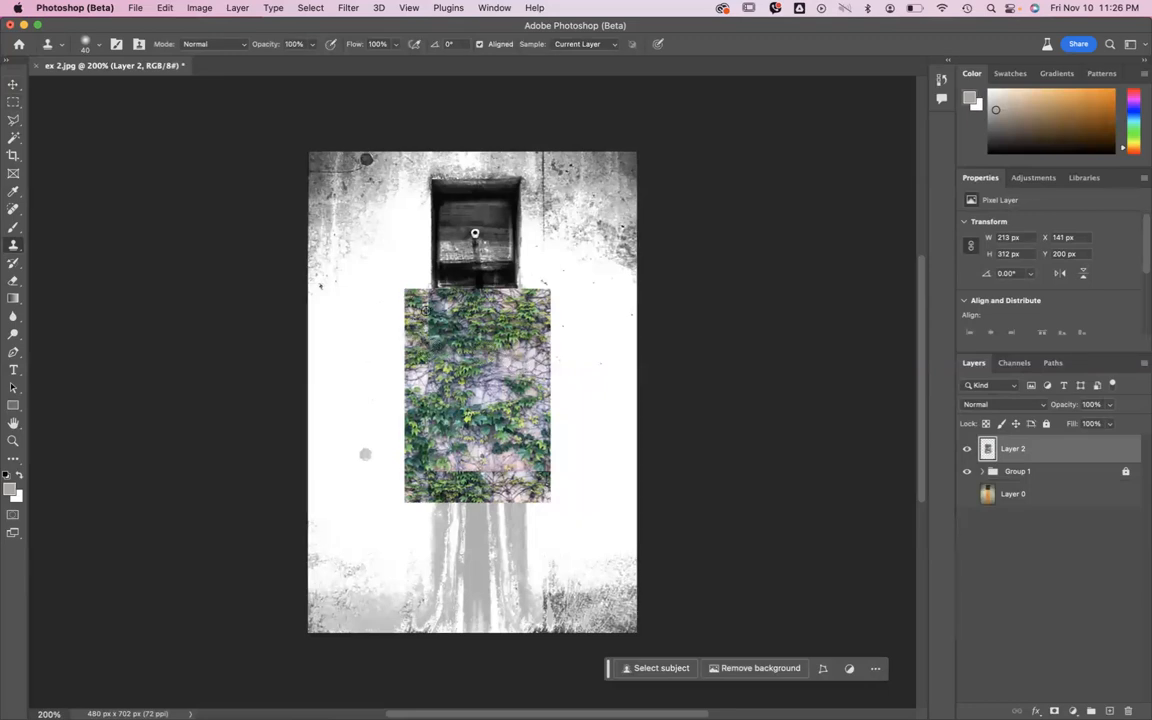
key("bracketleft")
key("super+equal")
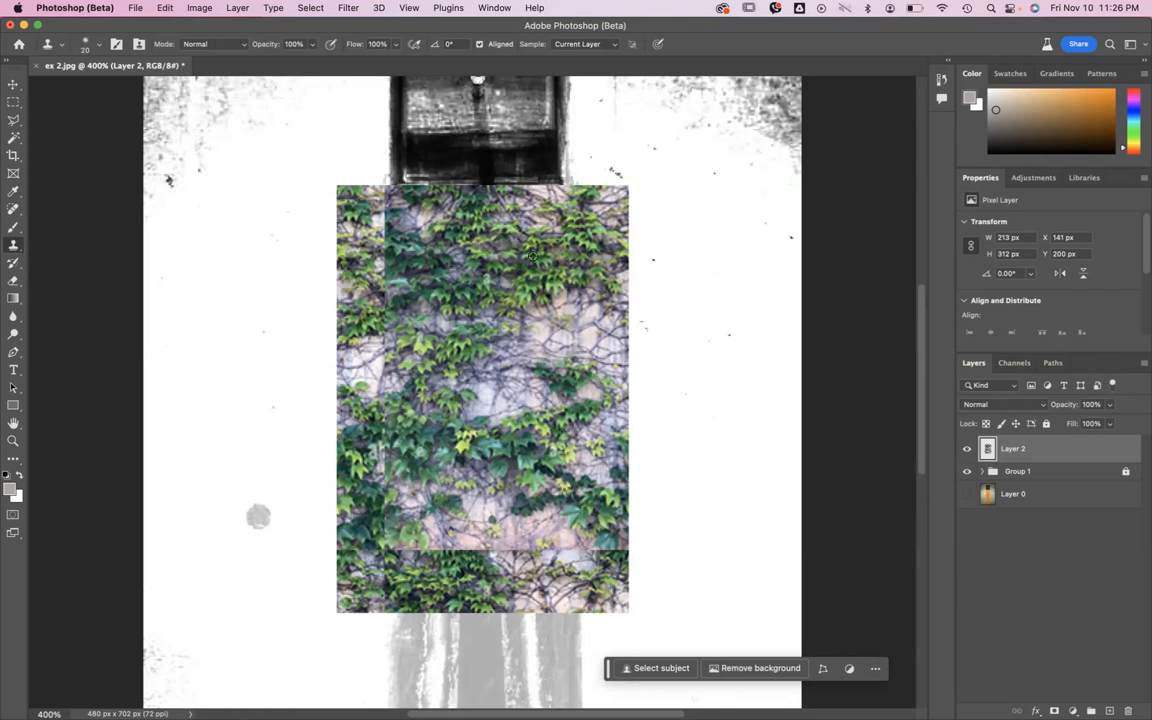
left_click(412, 256, "alt")
mouse_move(390, 250)
left_mouse_down()
mouse_move(393, 272)
mouse_move(389, 229)
left_mouse_up()
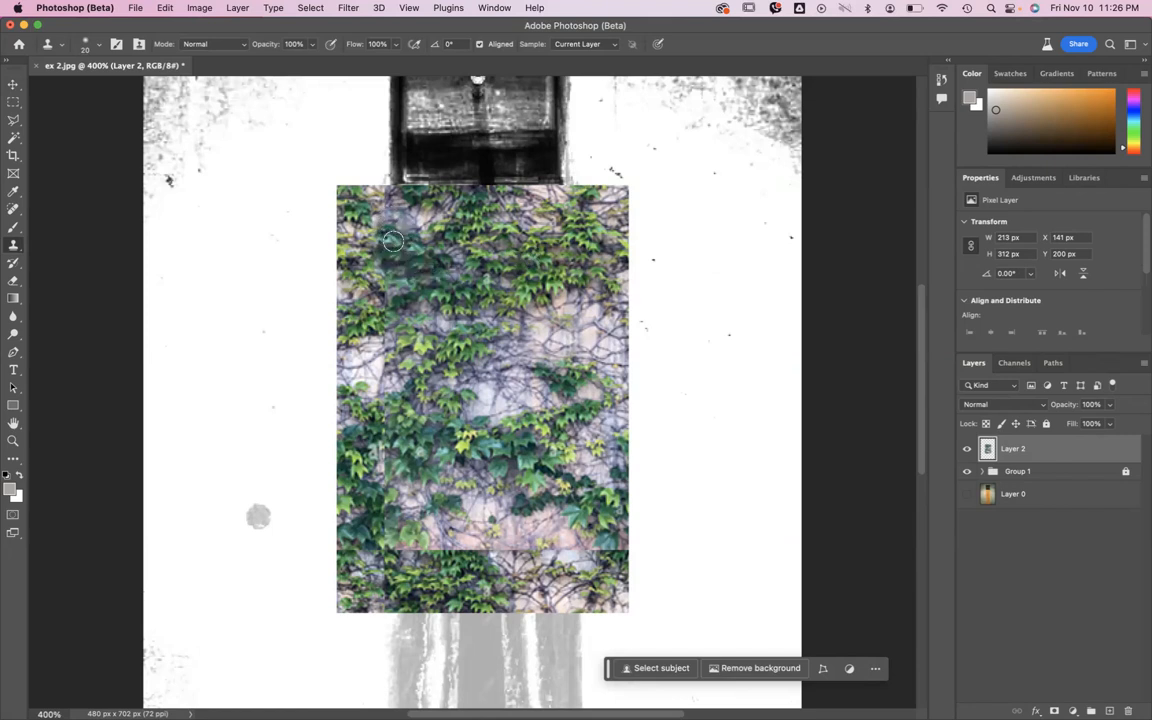
mouse_move(393, 258)
left_mouse_down()
mouse_move(383, 237)
mouse_move(393, 258)
mouse_move(410, 226)
left_mouse_up()
left_click(508, 287, "alt")
scroll(469, 400, "down", 1)
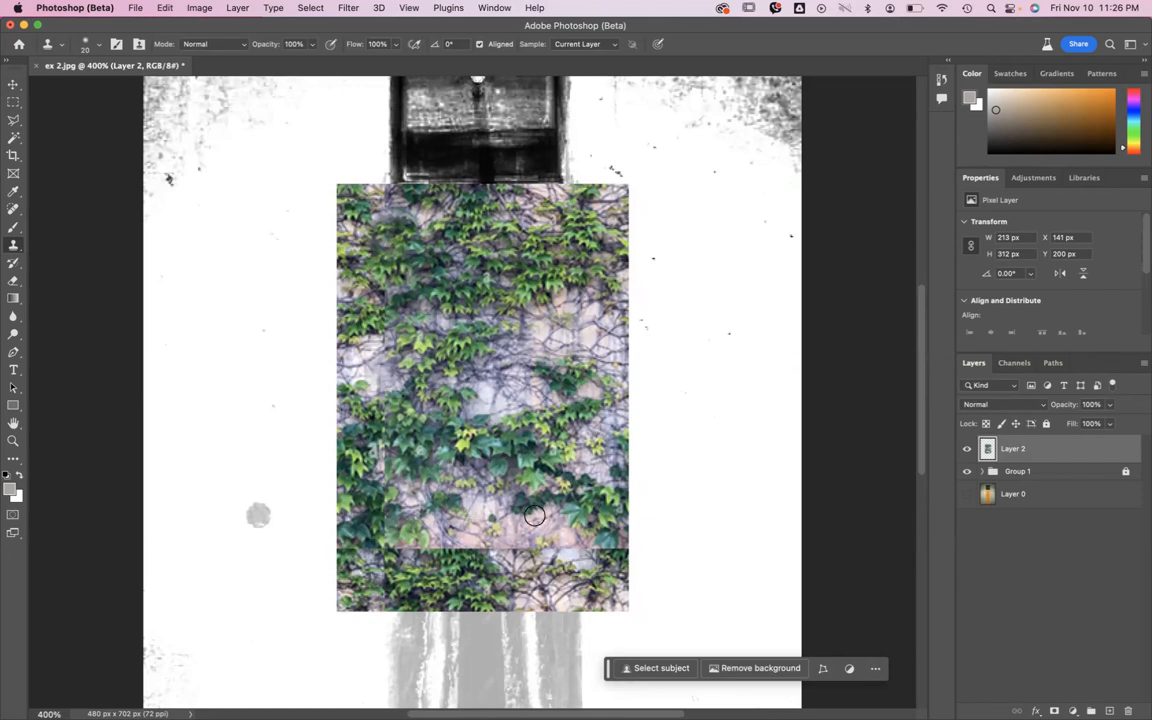
Step: Clone ivy leaves over the lower half of the vertical seam near the ivy's left edge
left_click(392, 410, "alt")
left_click_drag(385, 432, 389, 459)
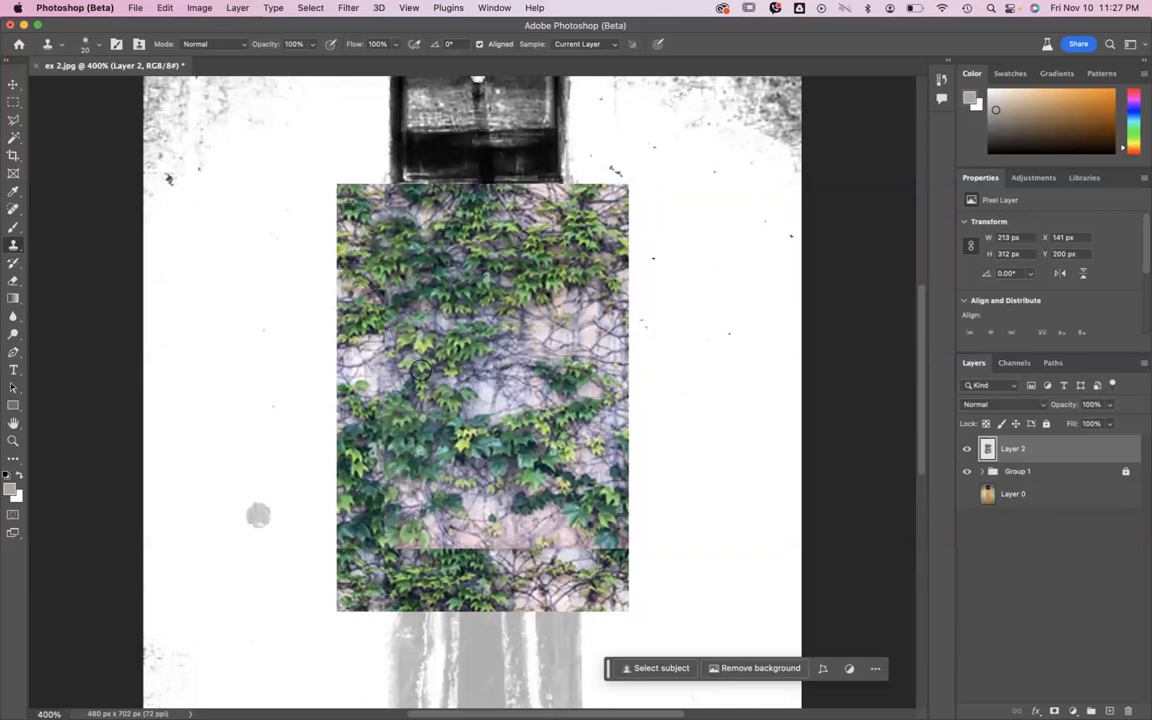
left_click_drag(401, 522, 382, 538)
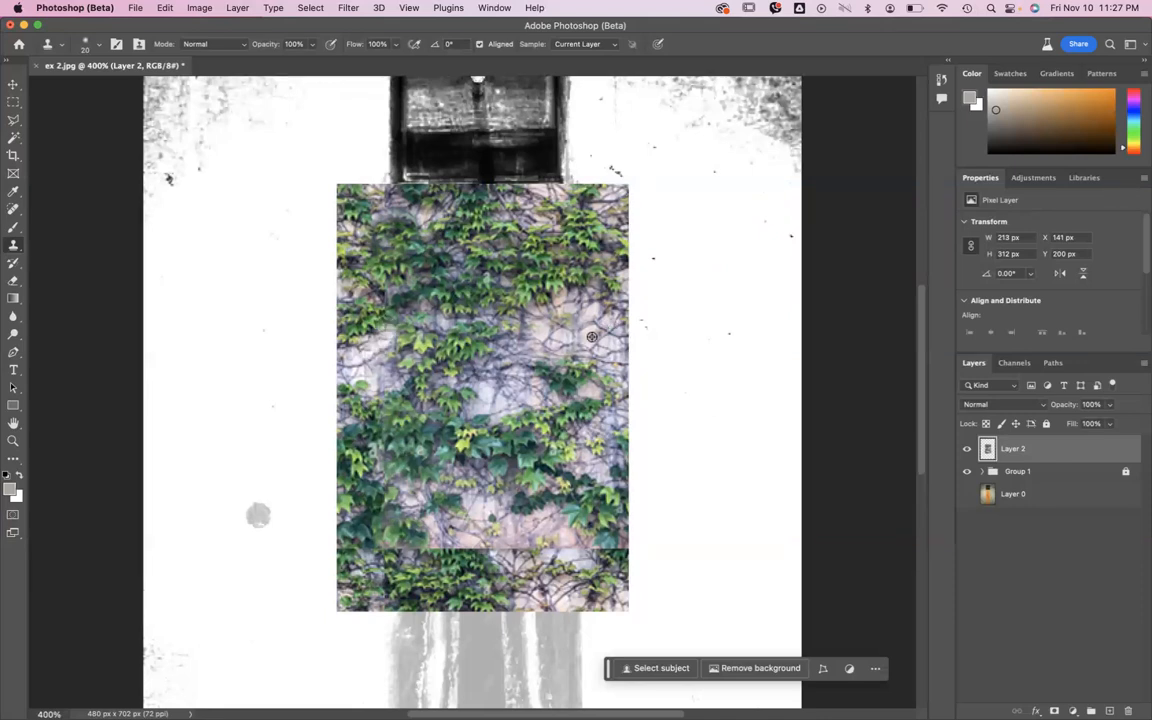
Step: Clone leaves along the horizontal seam near the ivy's bottom, and undo the stroke that runs past the ivy's edge
left_click(571, 228, "alt")
left_click_drag(423, 548, 499, 558)
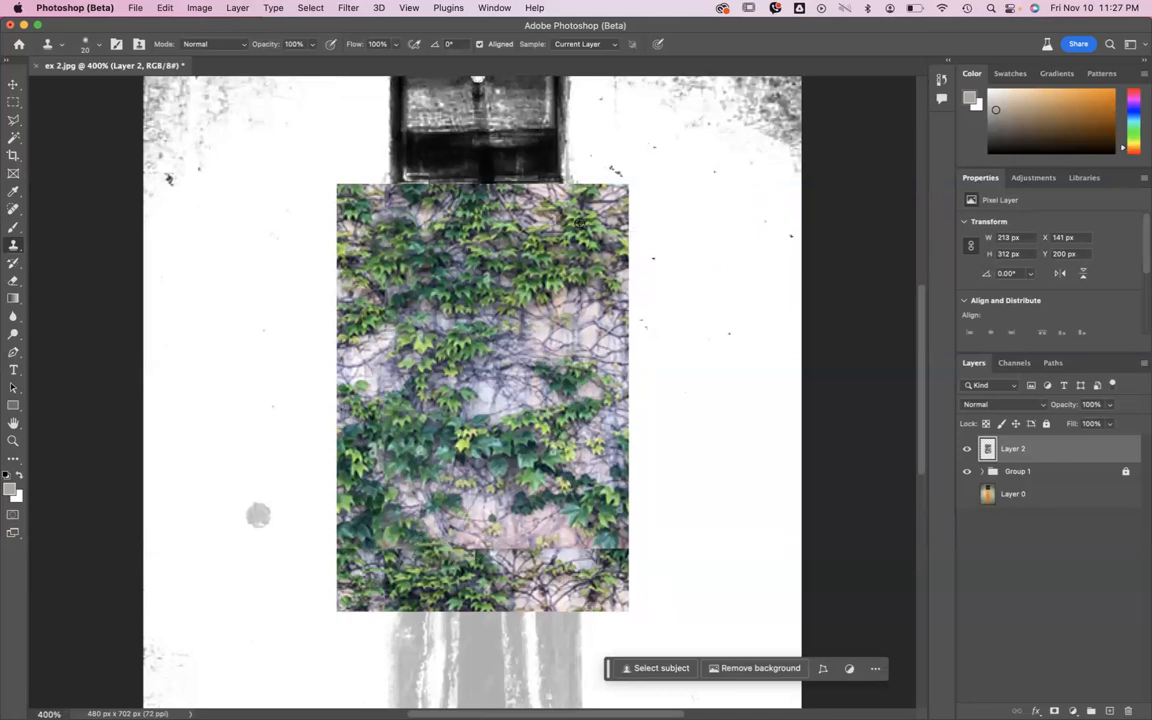
left_click(398, 590, "alt")
left_click_drag(375, 550, 351, 546)
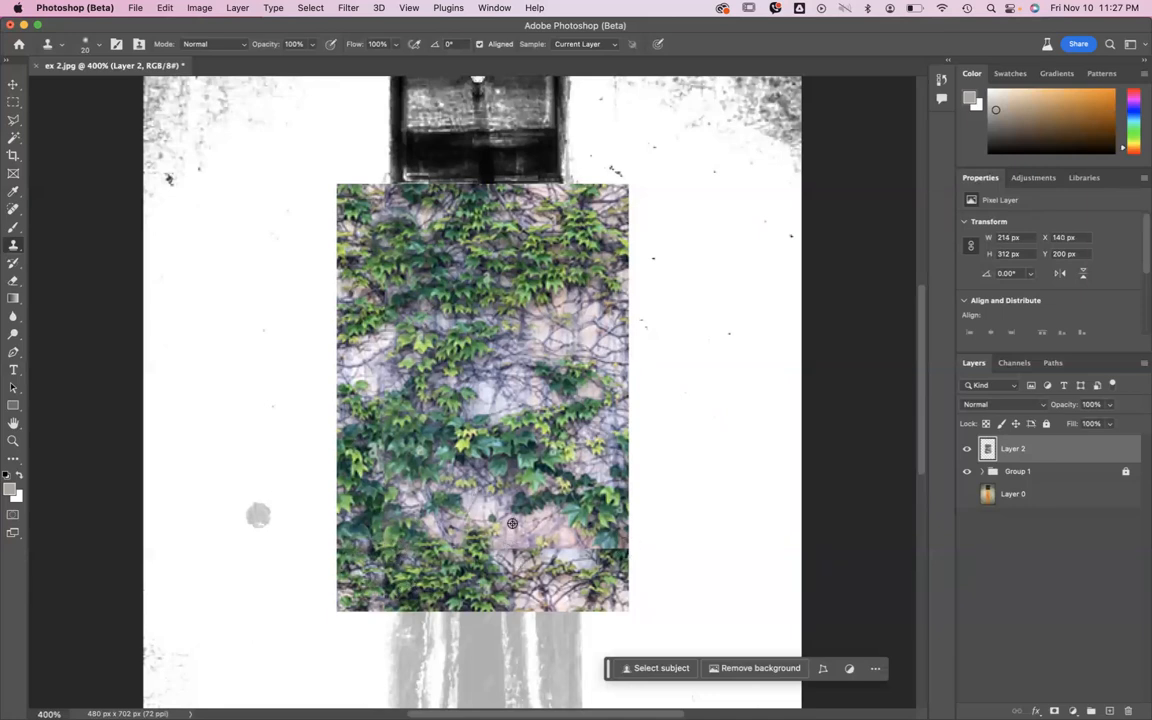
mouse_move(527, 558)
left_mouse_down()
mouse_move(622, 545)
mouse_move(590, 537)
left_mouse_up()
key("super+z")
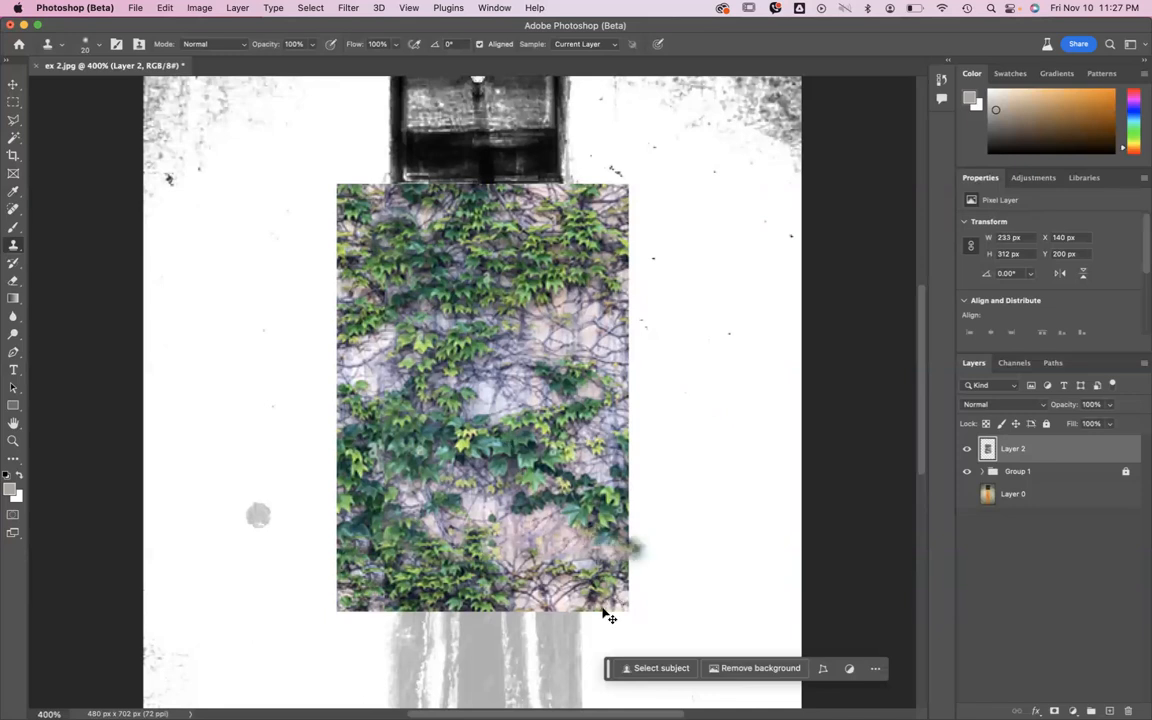
key("super+z")
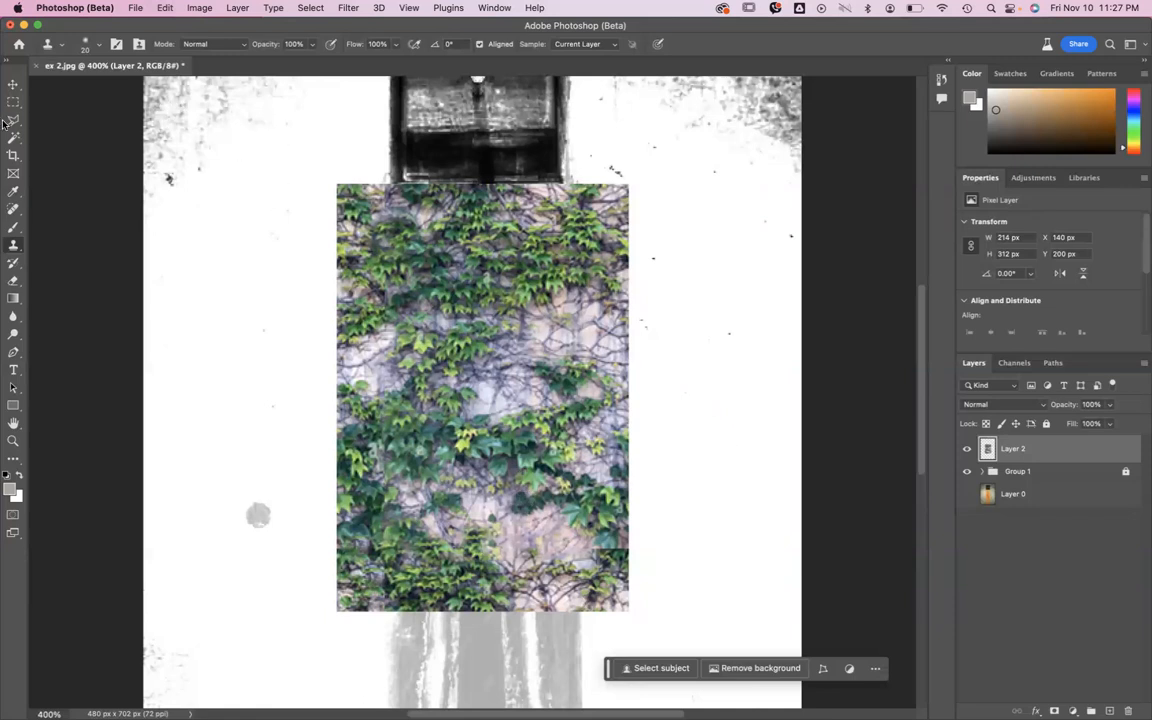
Step: Select the empty area around the ivy with the Magic Wand and invert the selection to cover only the ivy
key("w")
left_click(195, 148)
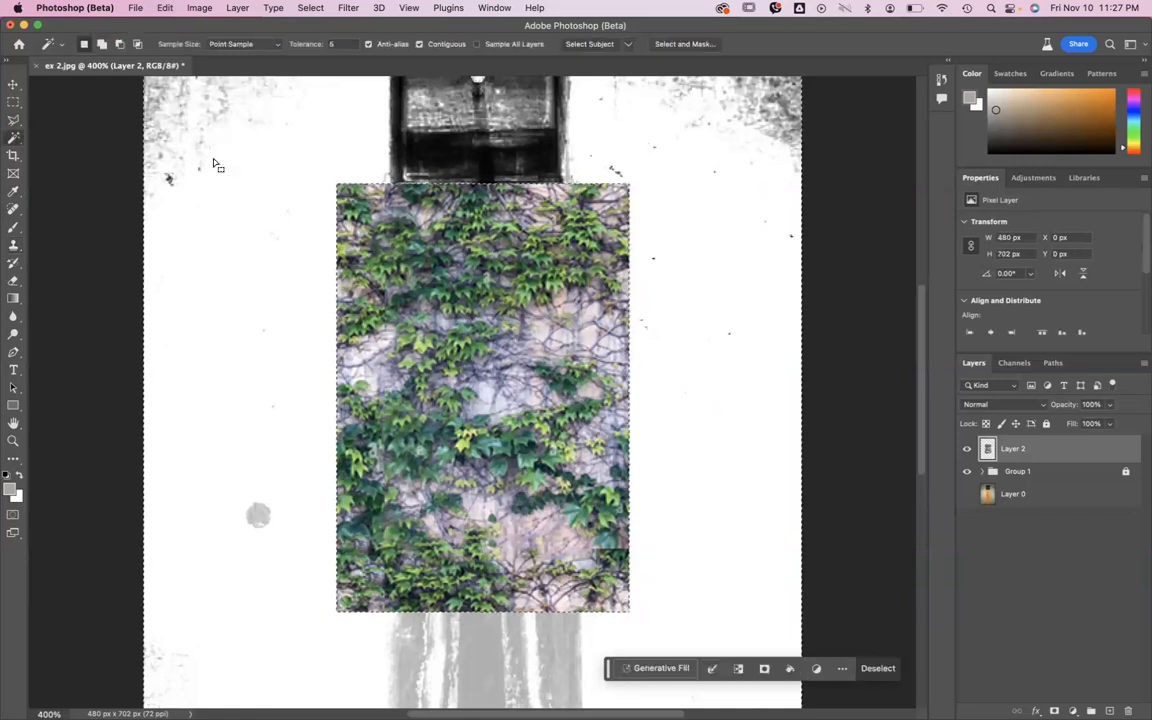
left_click(310, 8)
left_click(330, 63)
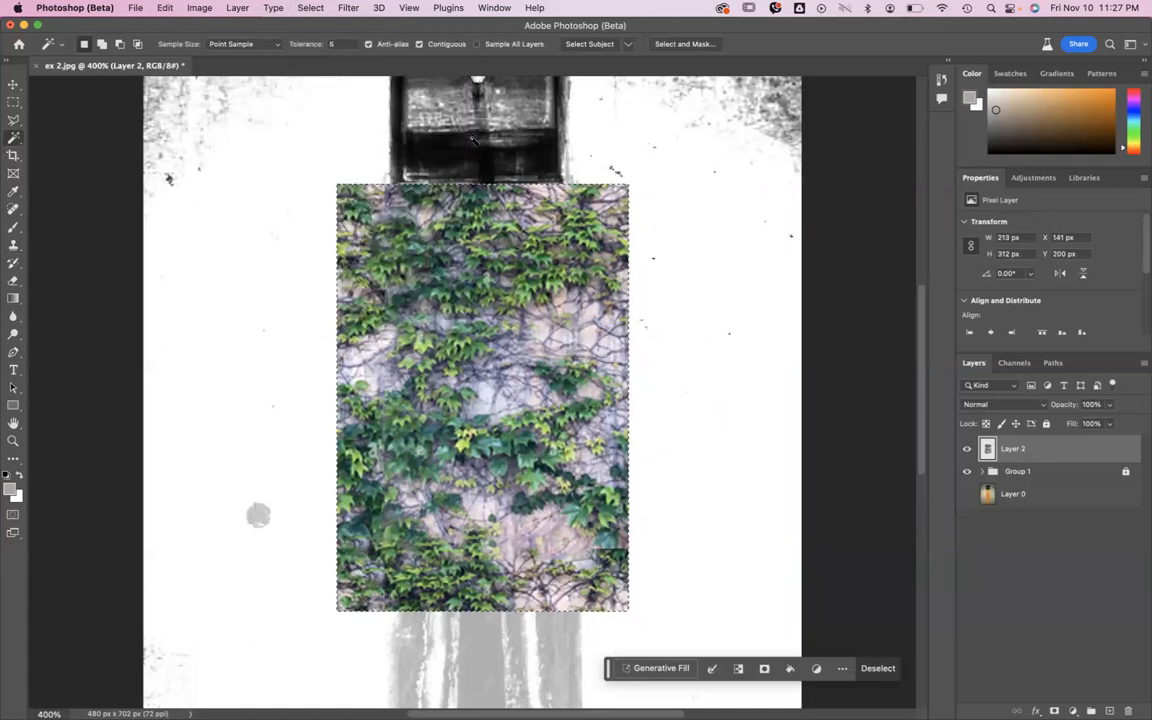
Step: Clone over the remaining horizontal seam at the ivy's right edge within the selection, and deselect the ivy
key("s")
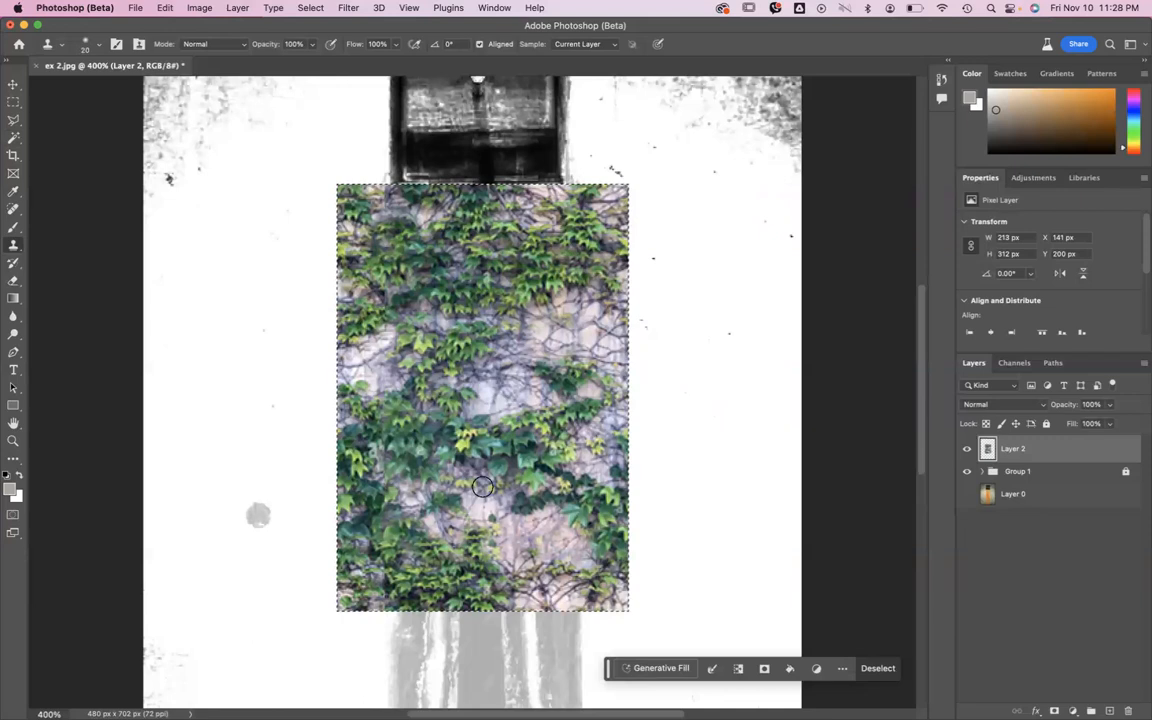
key("m")
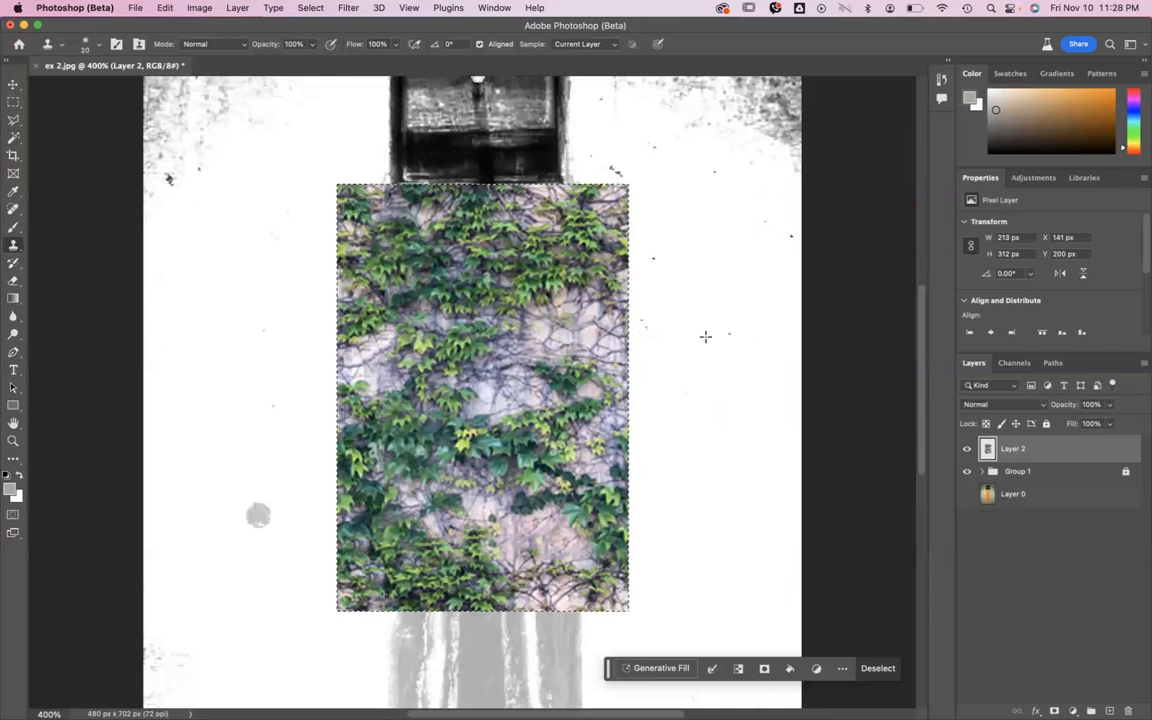
left_click(706, 337)
Step: Duplicate the ivy tile against its right edge and nudge the copy to X 353 px, Y 200 px
key("super+minus")
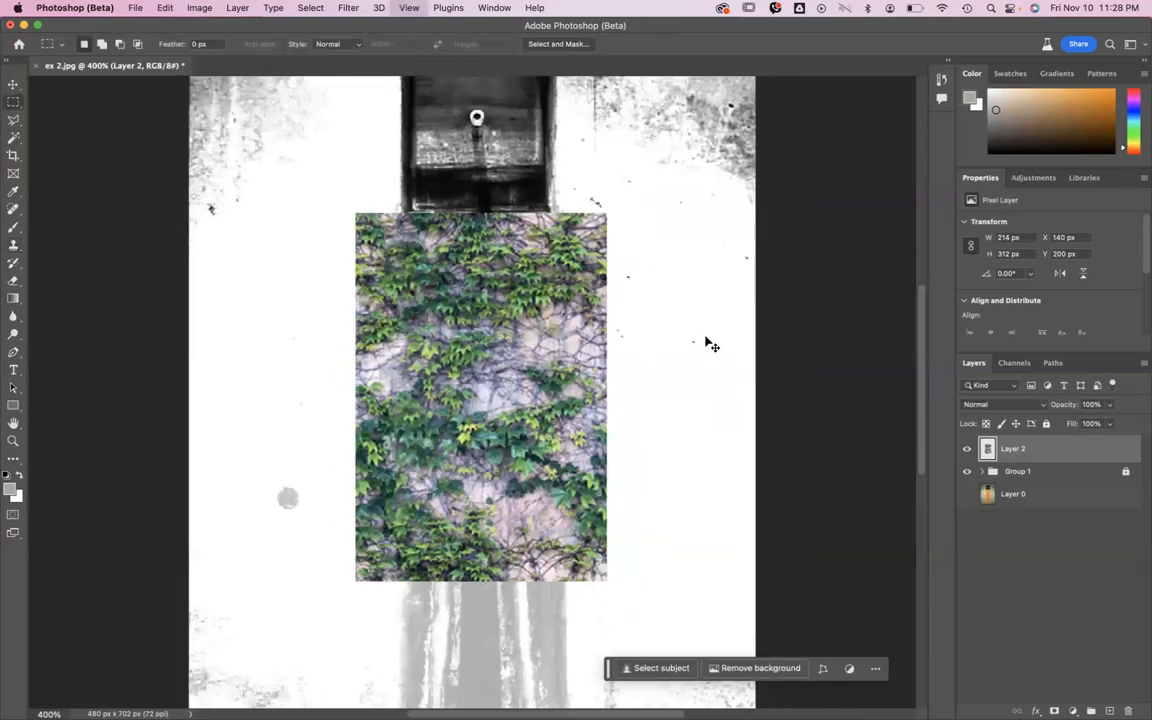
key("super+minus")
key("v")
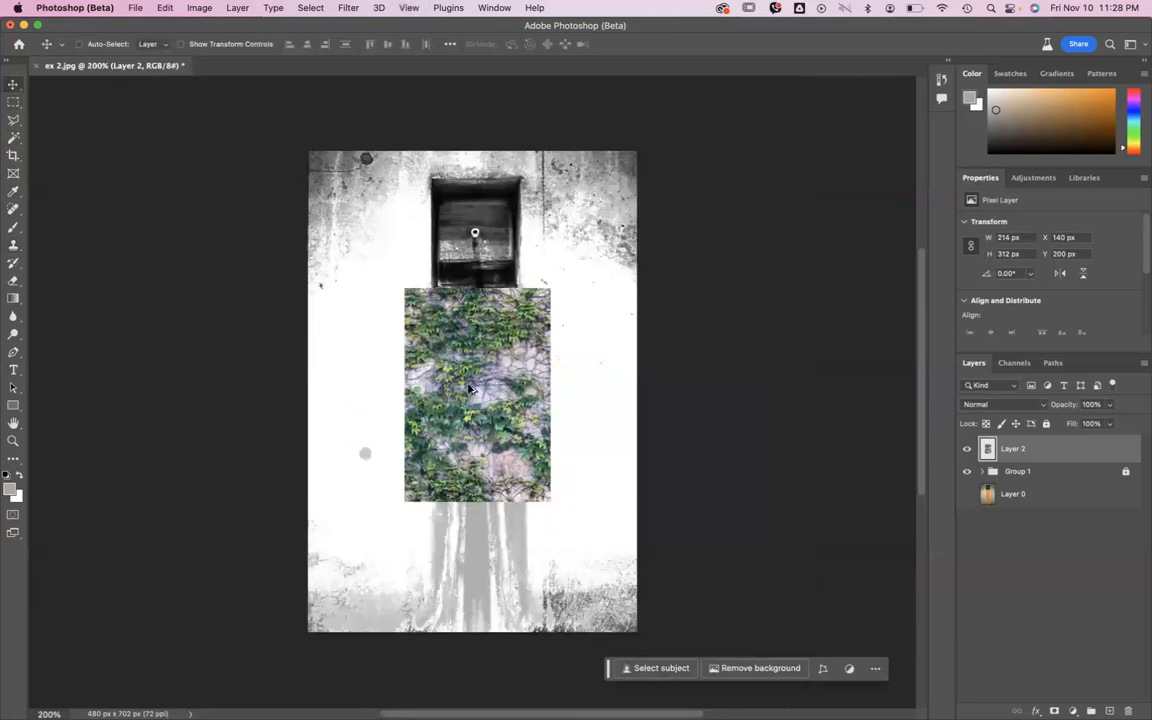
left_click_drag(475, 427, 590, 490, "alt")
key("Left")
key("Left")
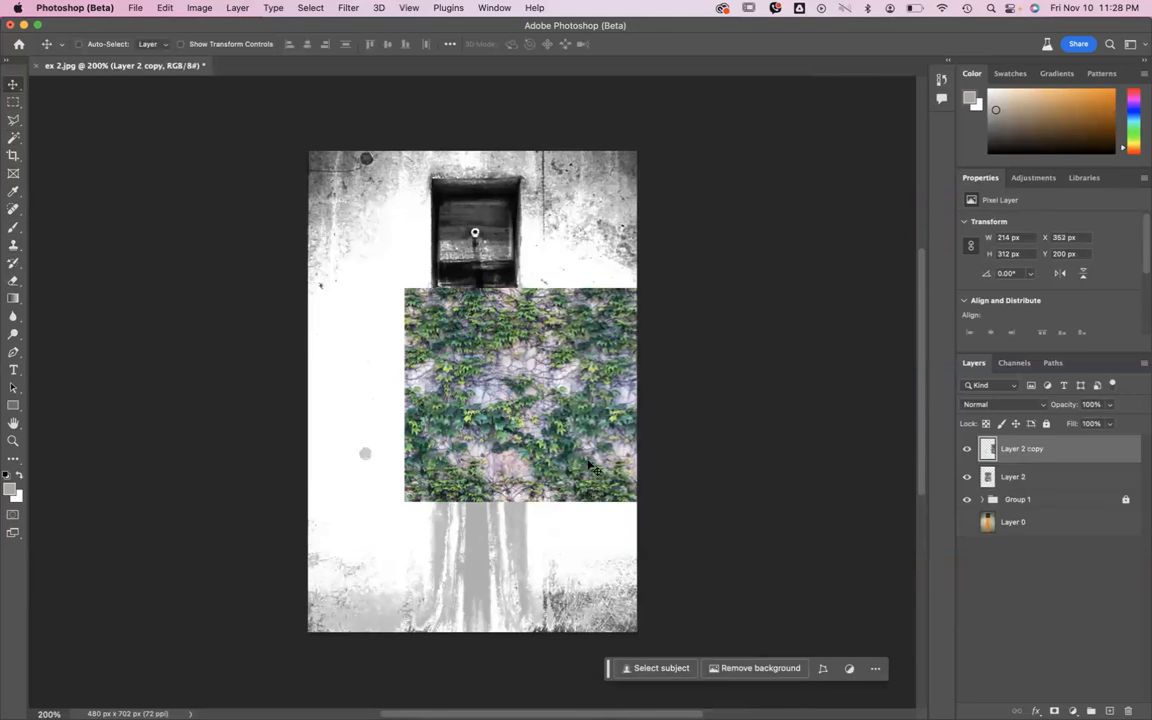
key("Right")
key("Right")
key("Left")
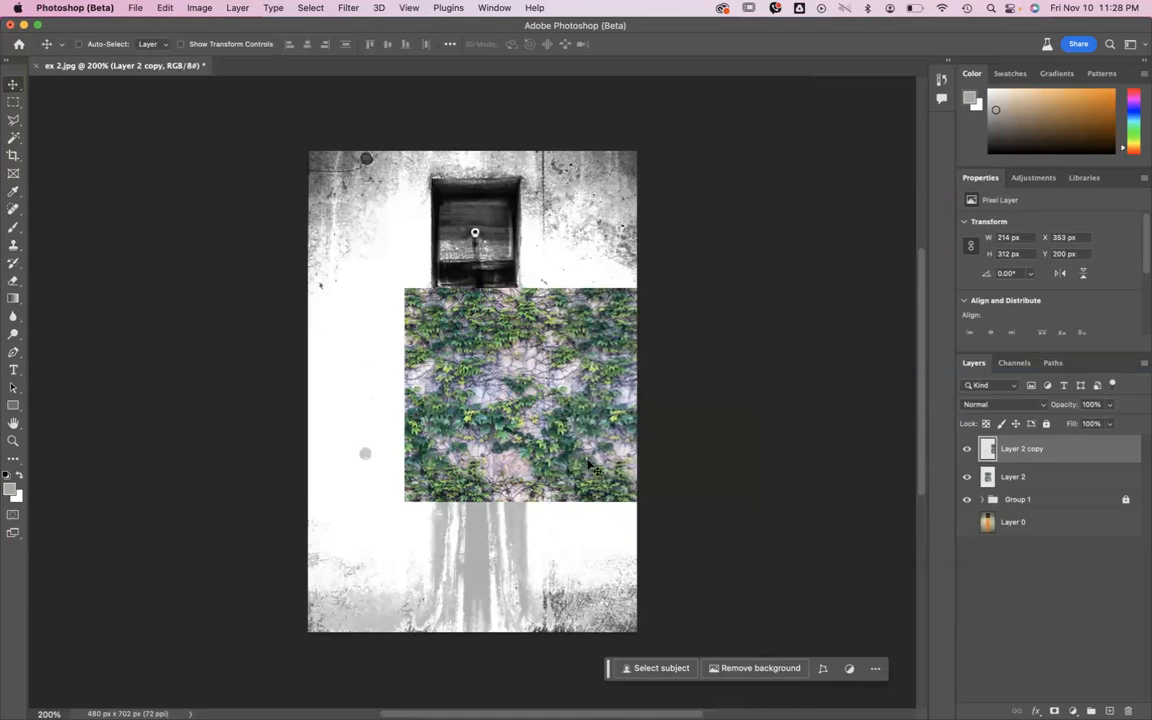
Step: Duplicate the ivy tile below, above and to the left of the original, nudging the left copy to X -71 px
left_click_drag(587, 362, 490, 510, "alt")
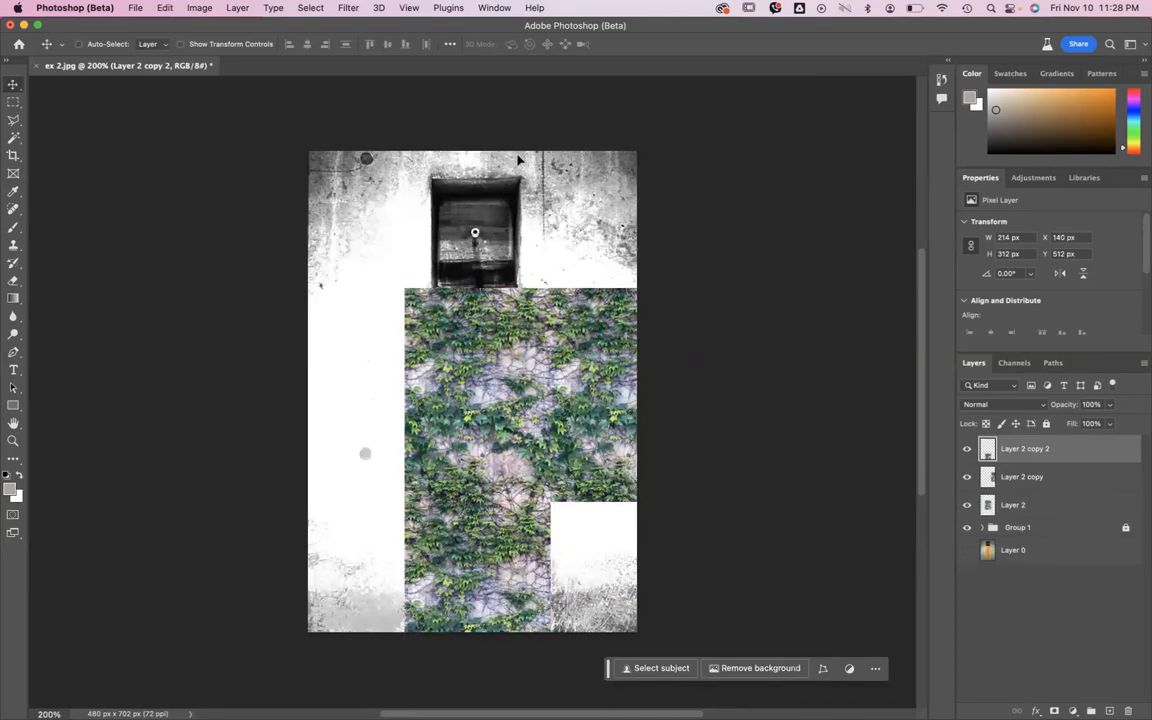
left_click_drag(502, 601, 502, 174, "alt")
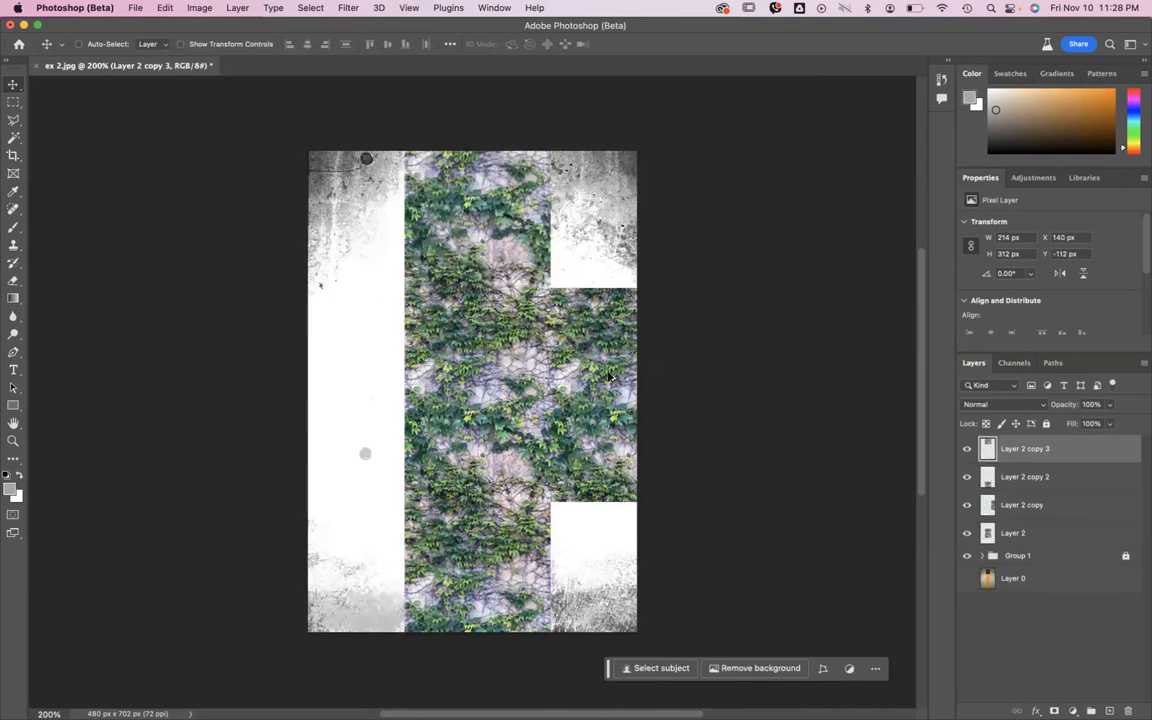
left_click_drag(505, 387, 468, 593, "alt")
left_click_drag(548, 605, 550, 603, "alt")
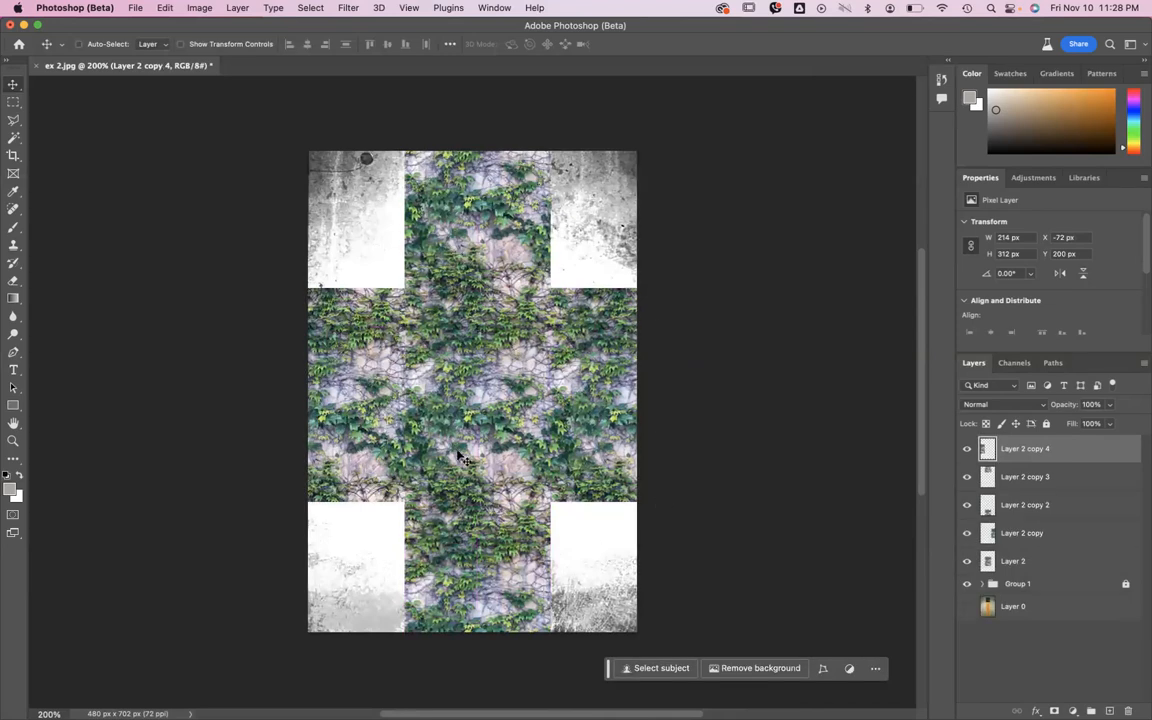
key("Right")
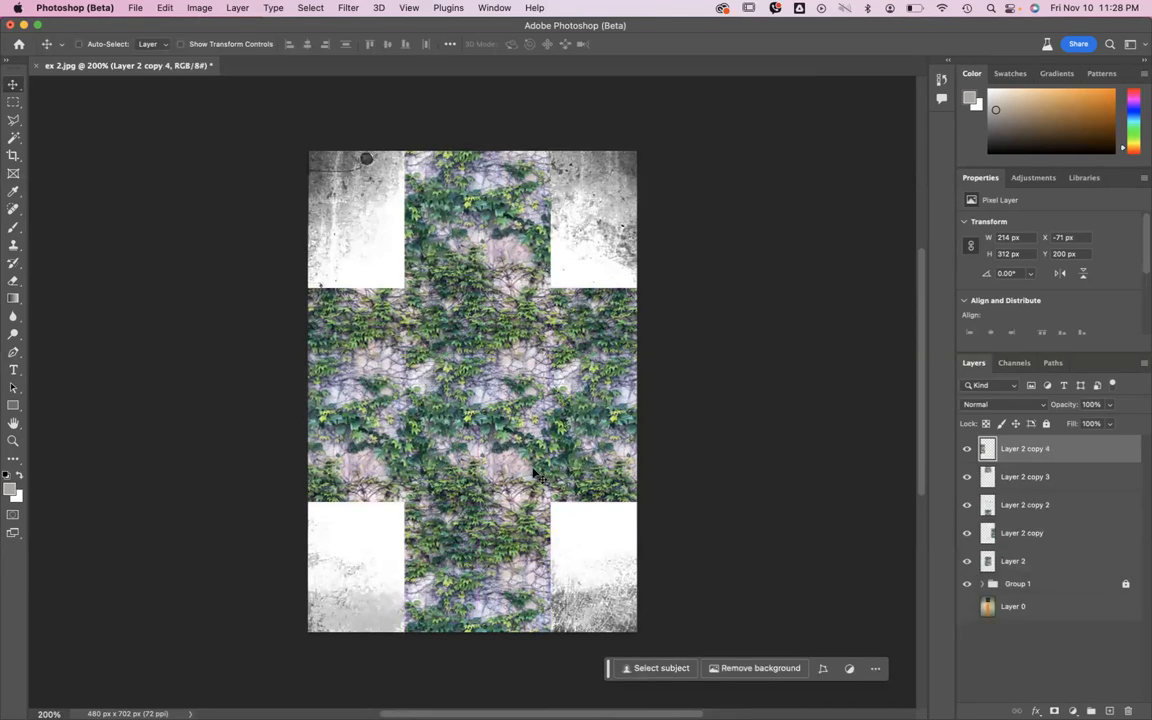
mouse_move(658, 698)
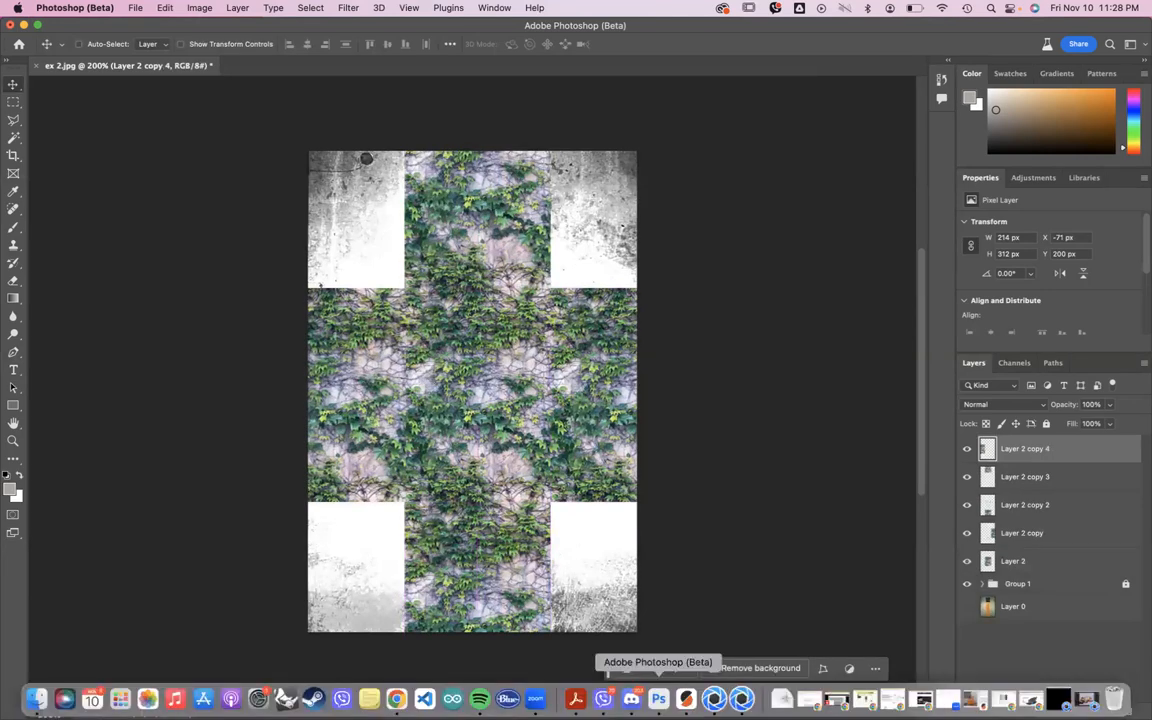
left_click(741, 698)
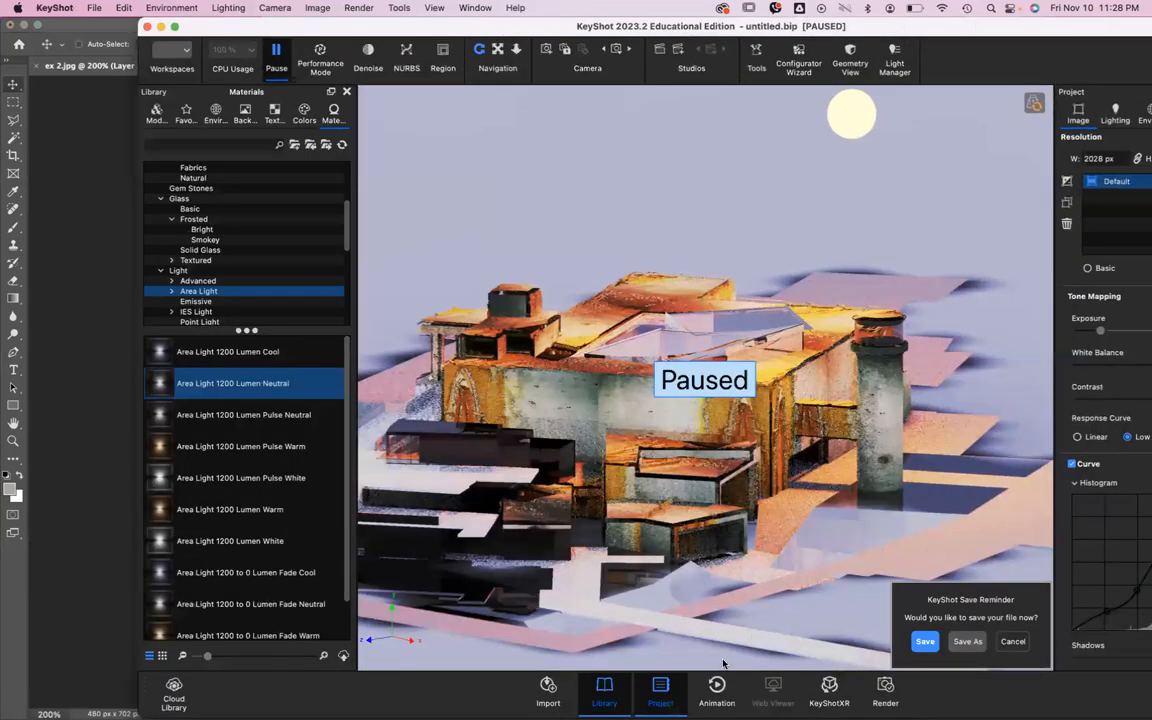
left_click(723, 661)
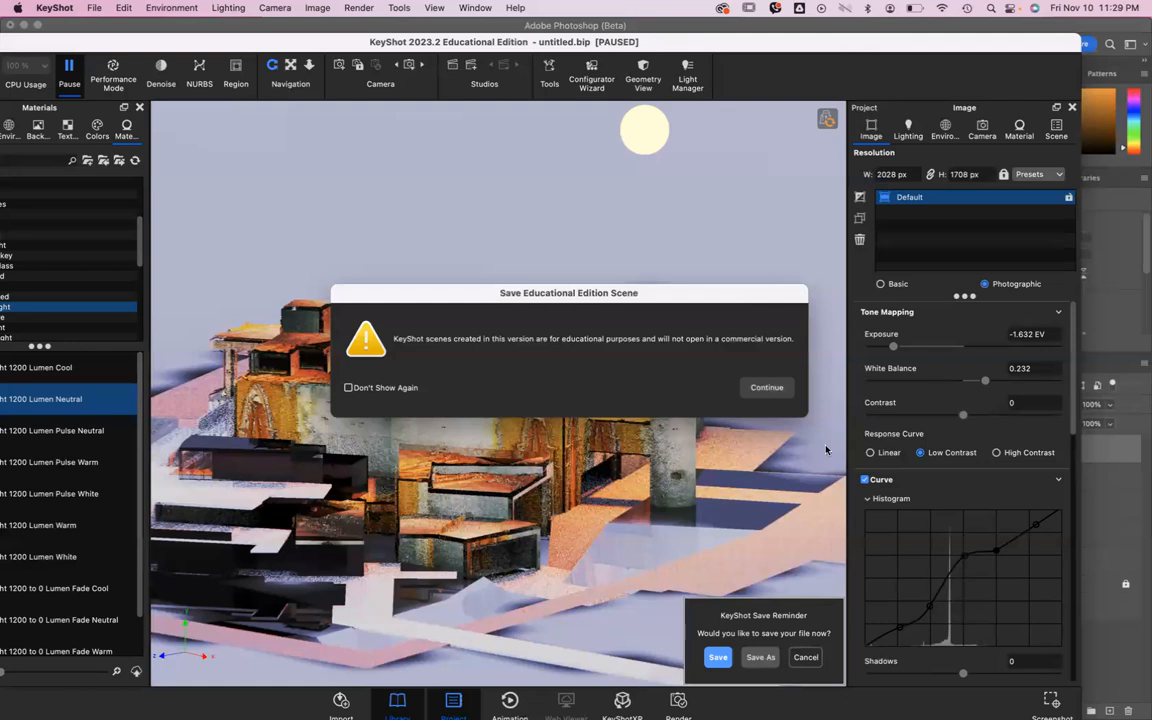
left_click(767, 387)
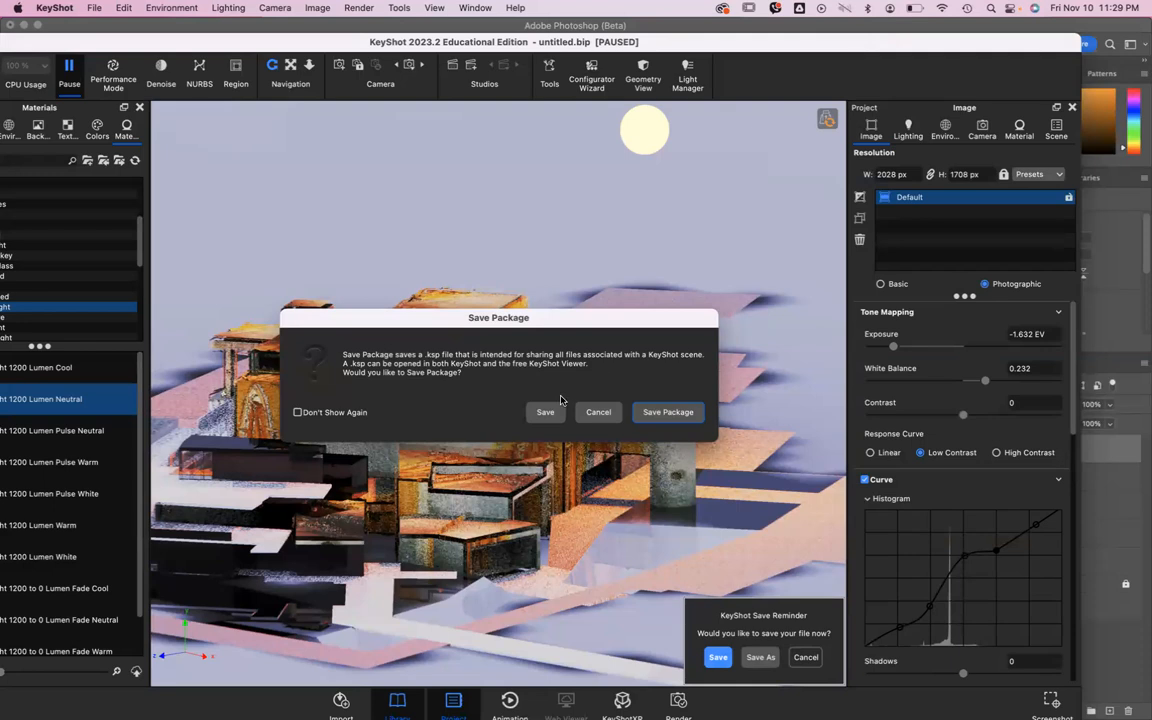
left_click(687, 415)
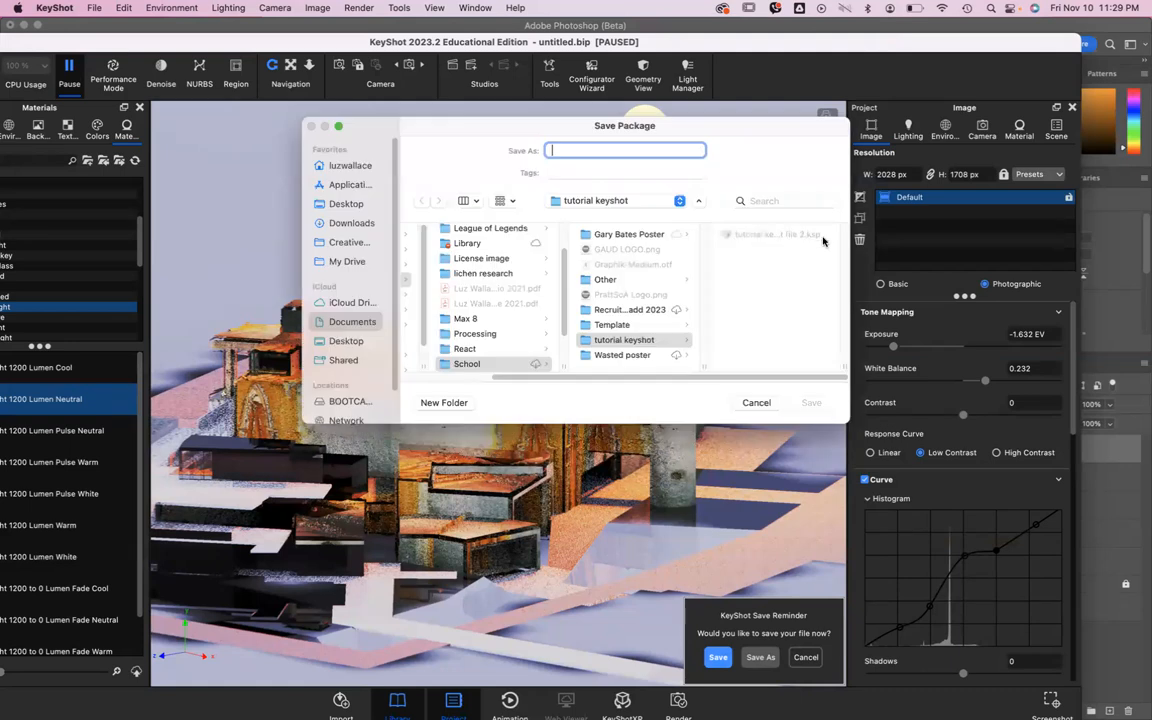
left_click(756, 403)
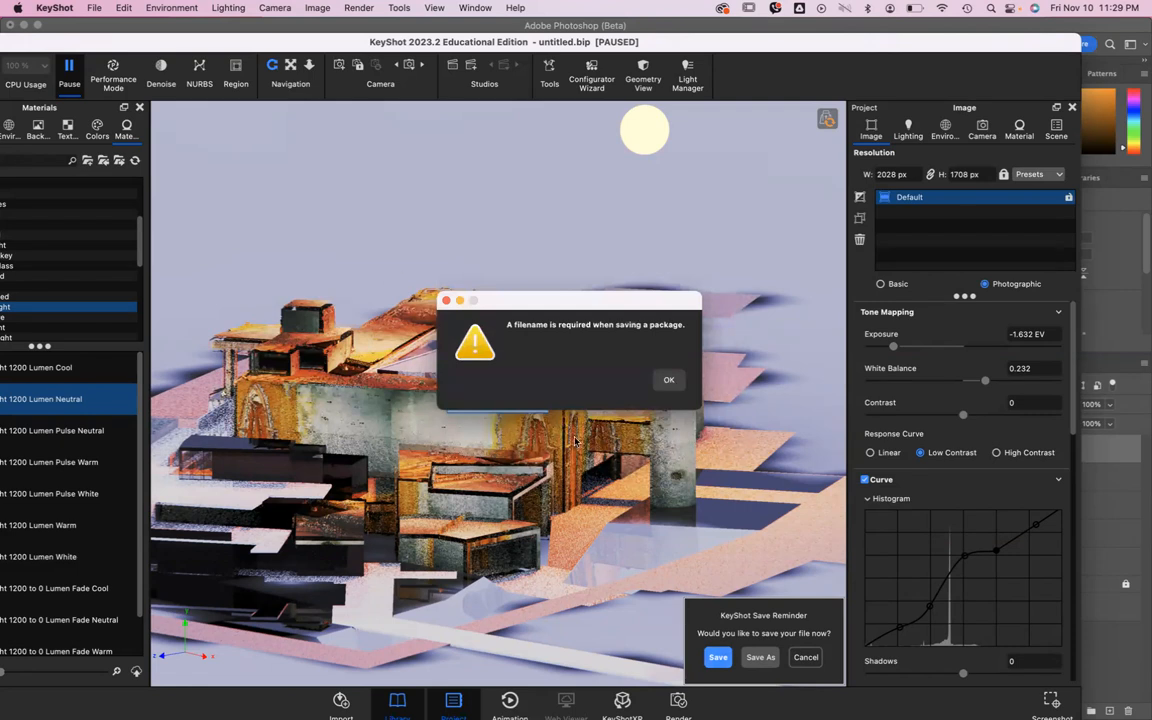
left_click(669, 380)
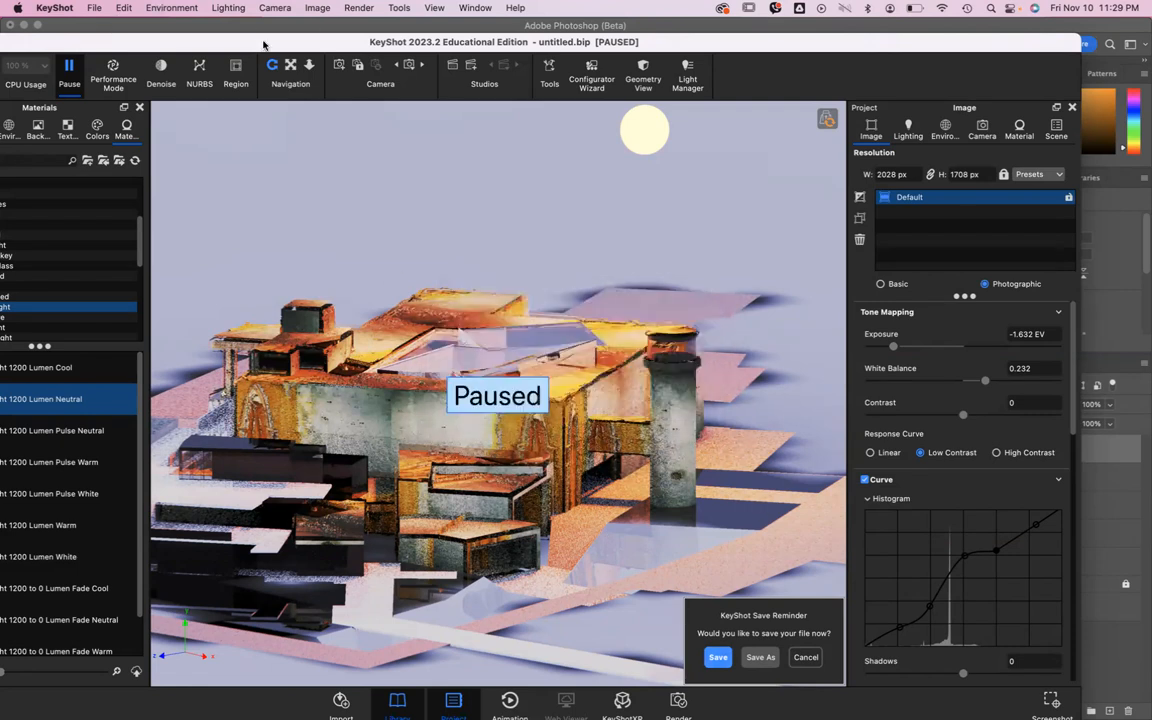
left_click_drag(263, 42, 505, 26)
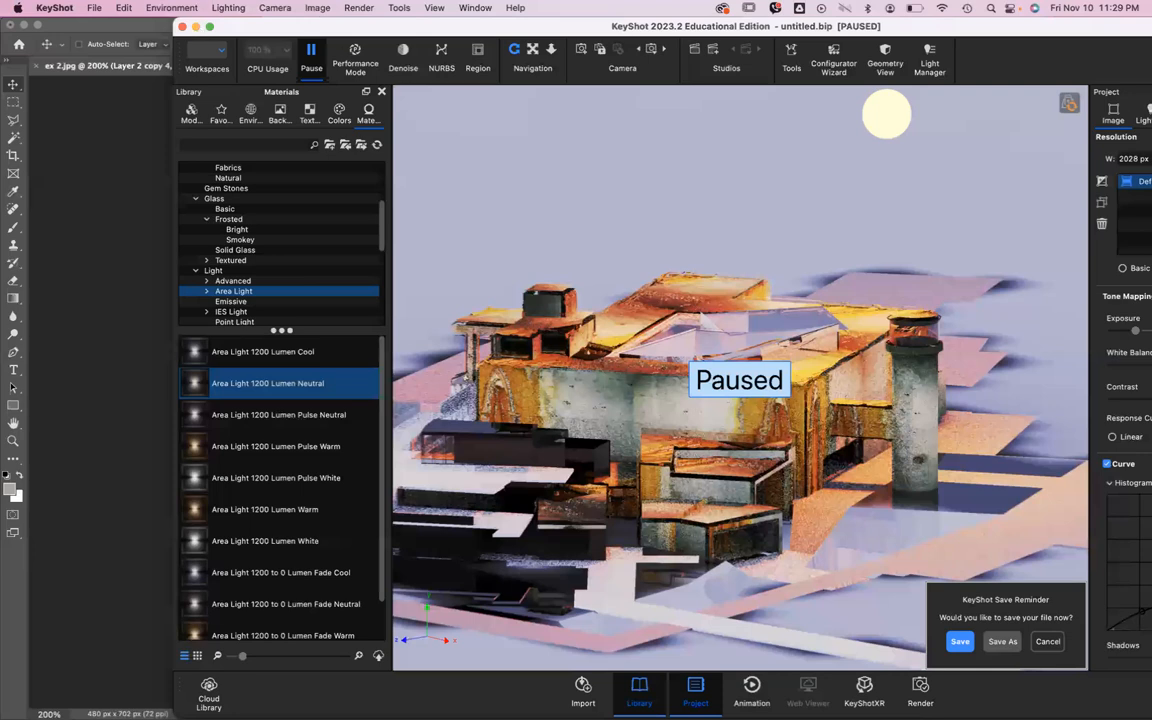
left_click(196, 27)
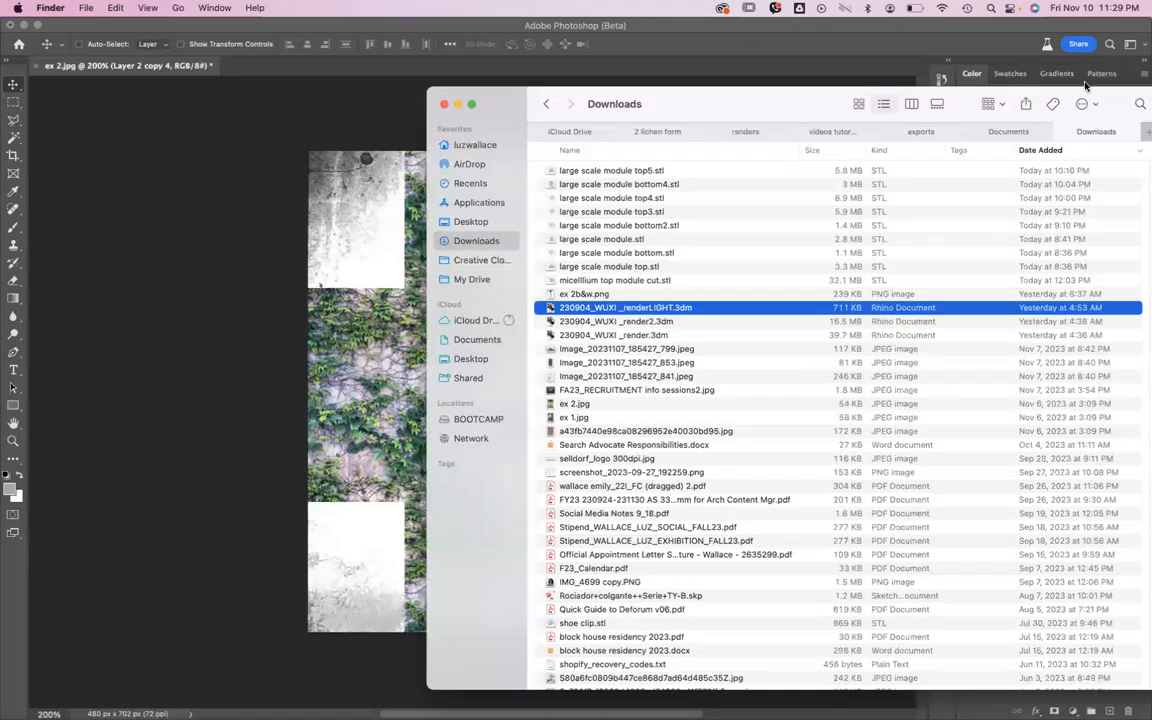
Step: Preview image render 1.9.png, including a close-up of the building, and image render 1.9_clown.png from the Desktop folder in Finder
left_click(468, 183)
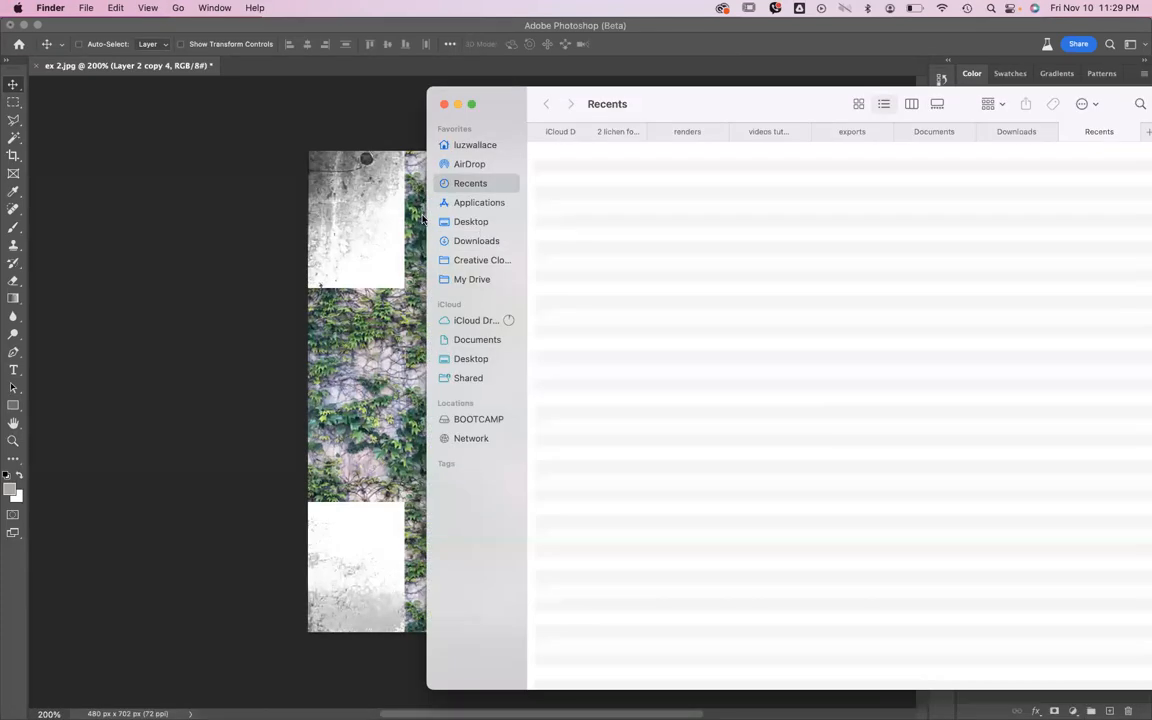
left_click(470, 222)
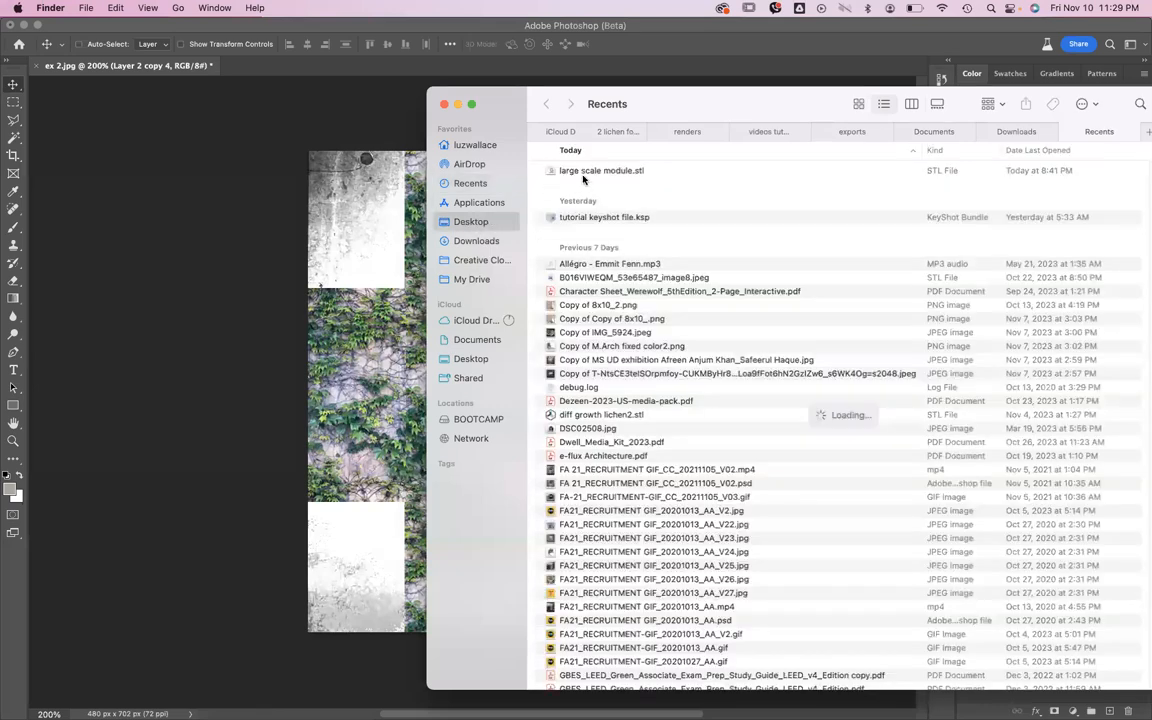
left_click(583, 174)
key("space")
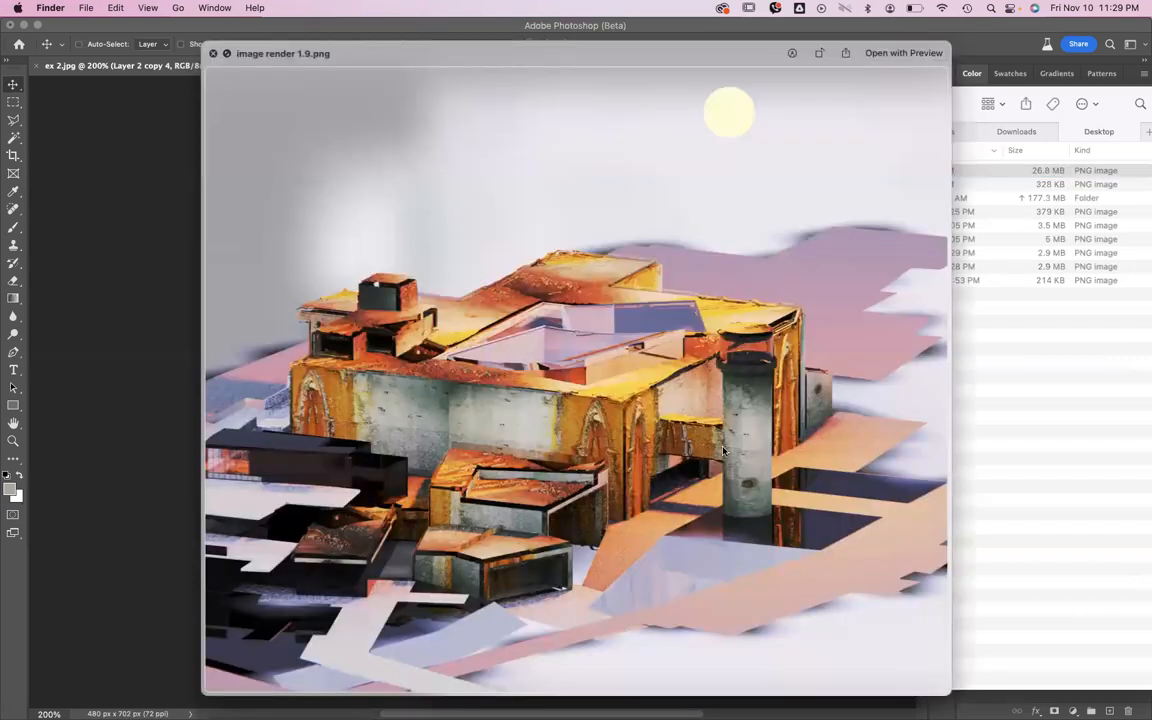
left_click(760, 500)
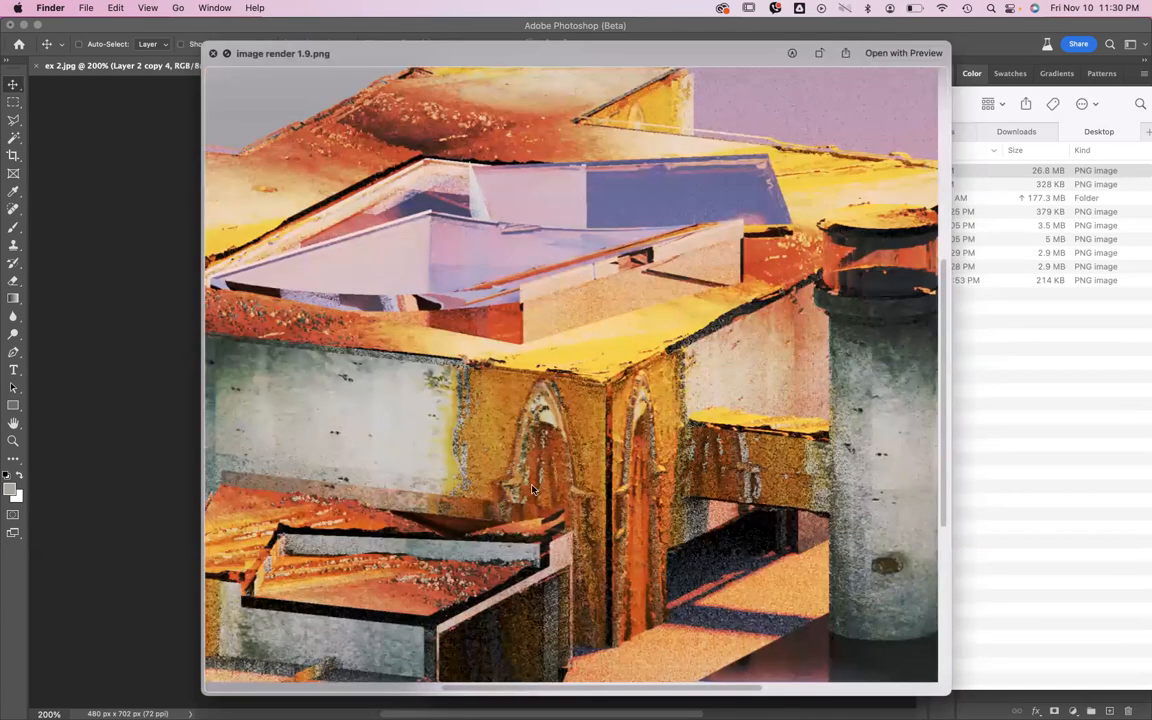
key("Down")
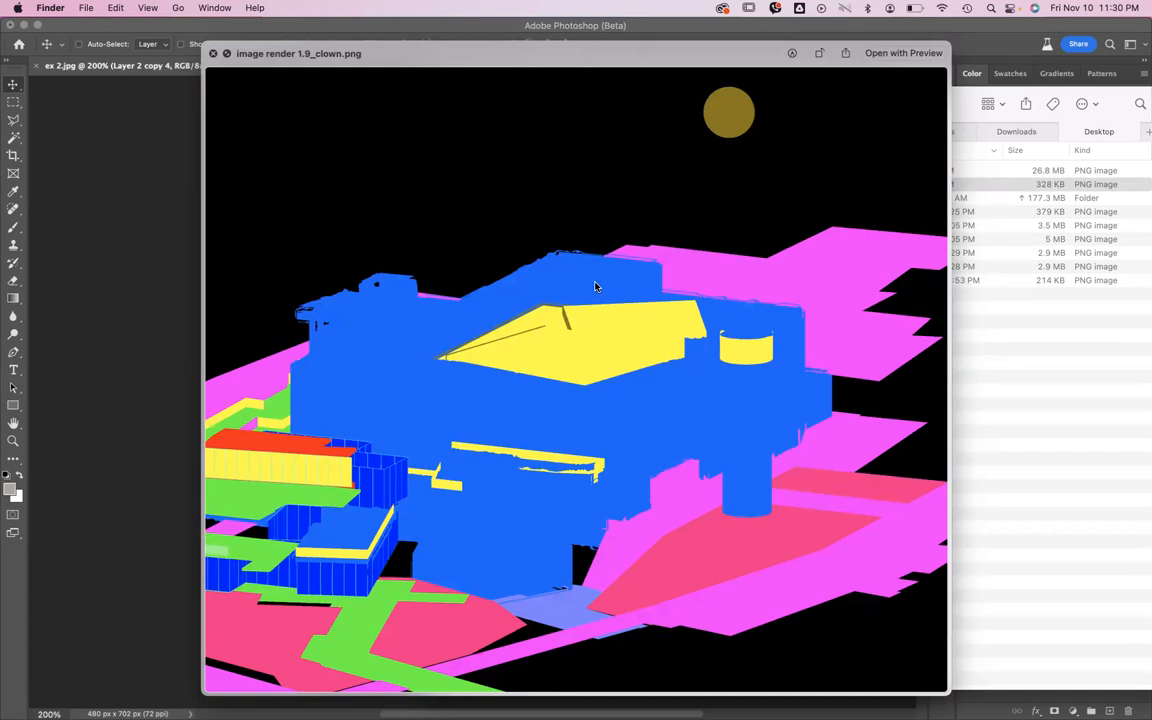
key("space")
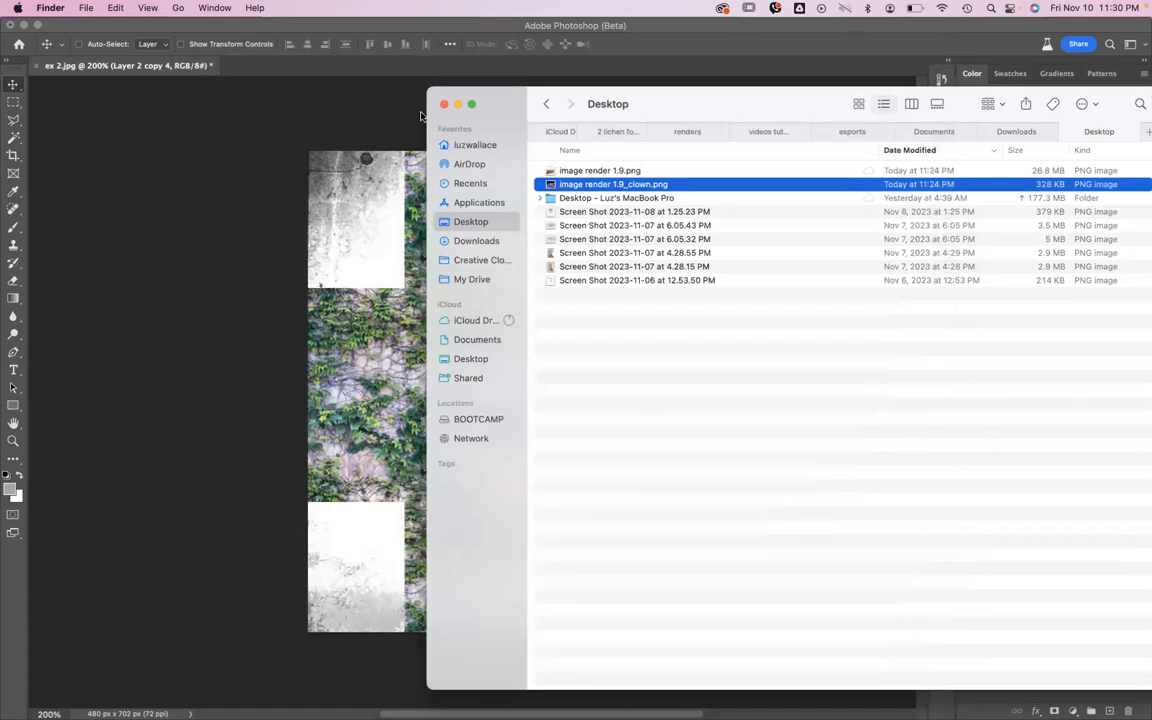
Step: Switch back to the paused KeyShot scene
key("super+Tab")
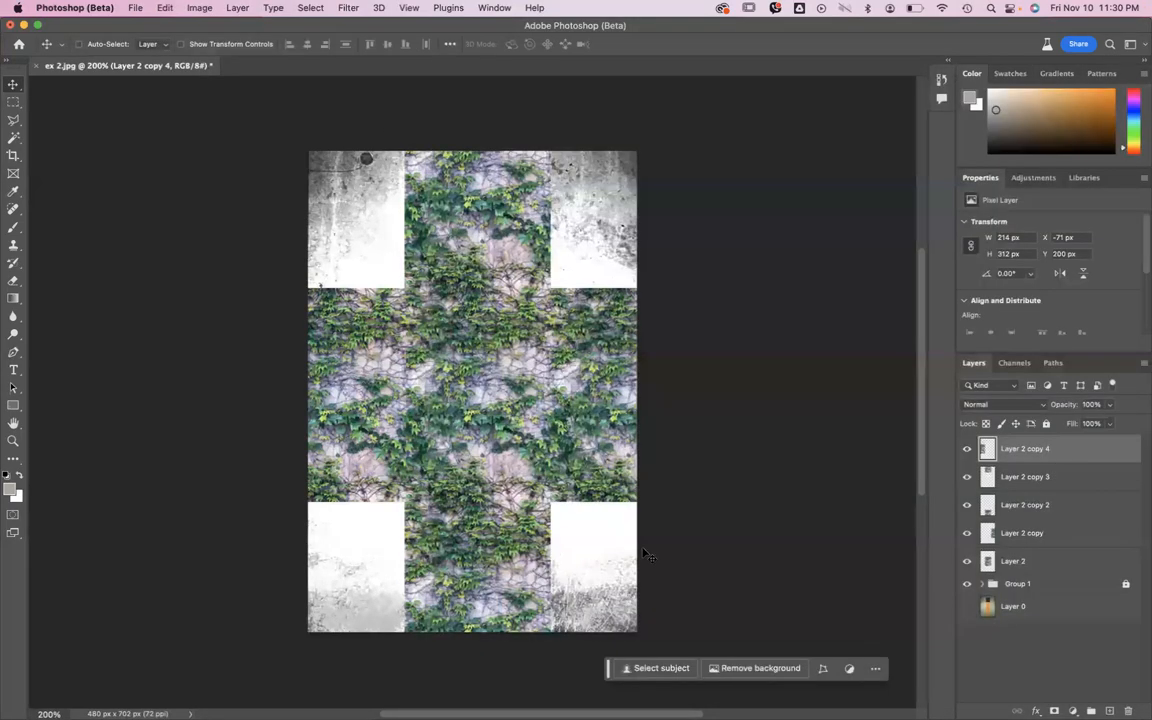
left_click(731, 698)
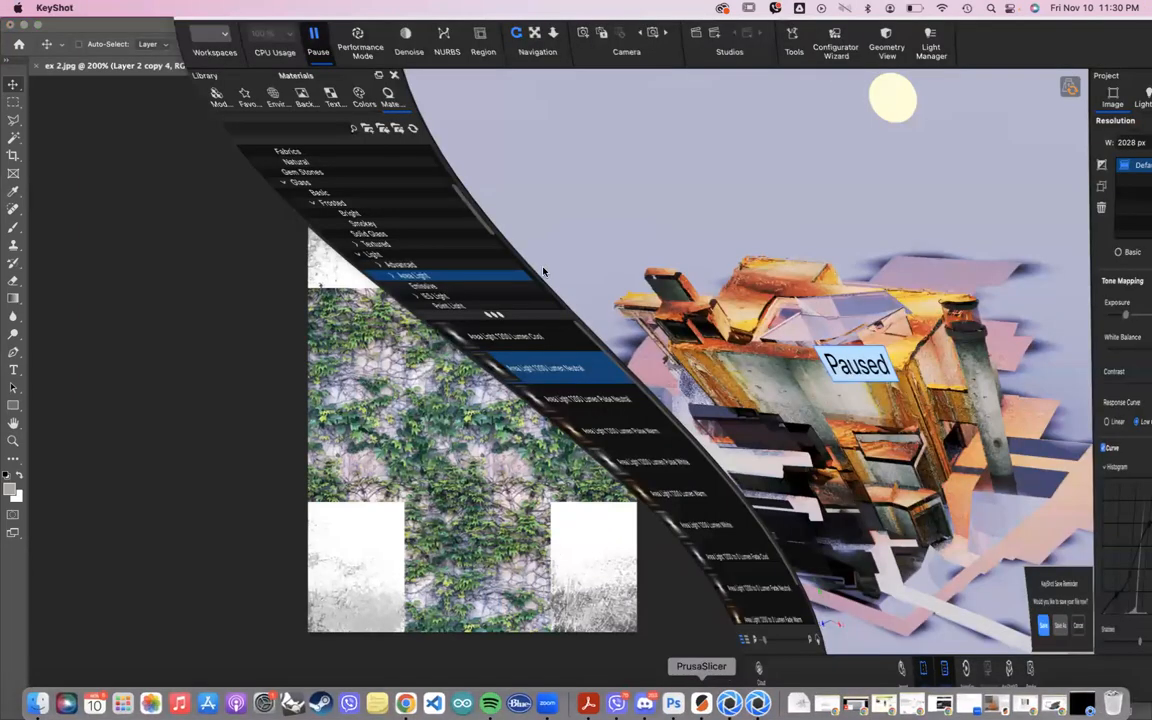